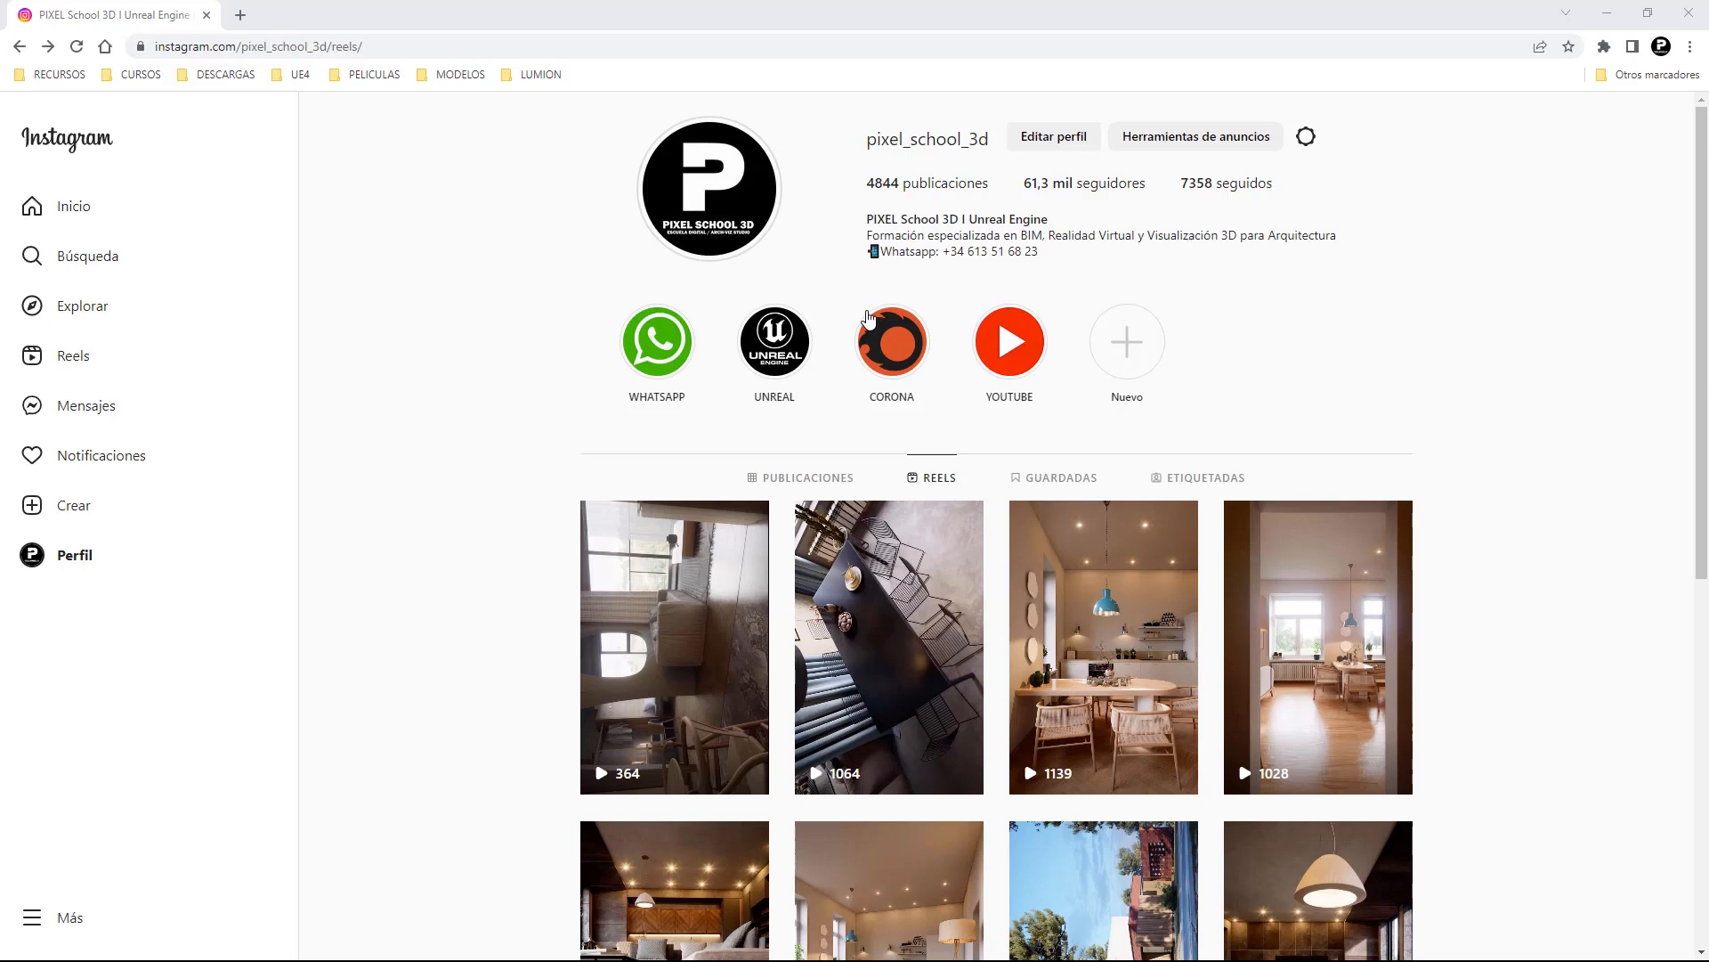
- Browse the Instagram profile's reels and open examples of the interior renderings for viewing
{"action": "scroll", "coordinate": [868, 356], "scroll_direction": "down", "scroll_amount": 5}
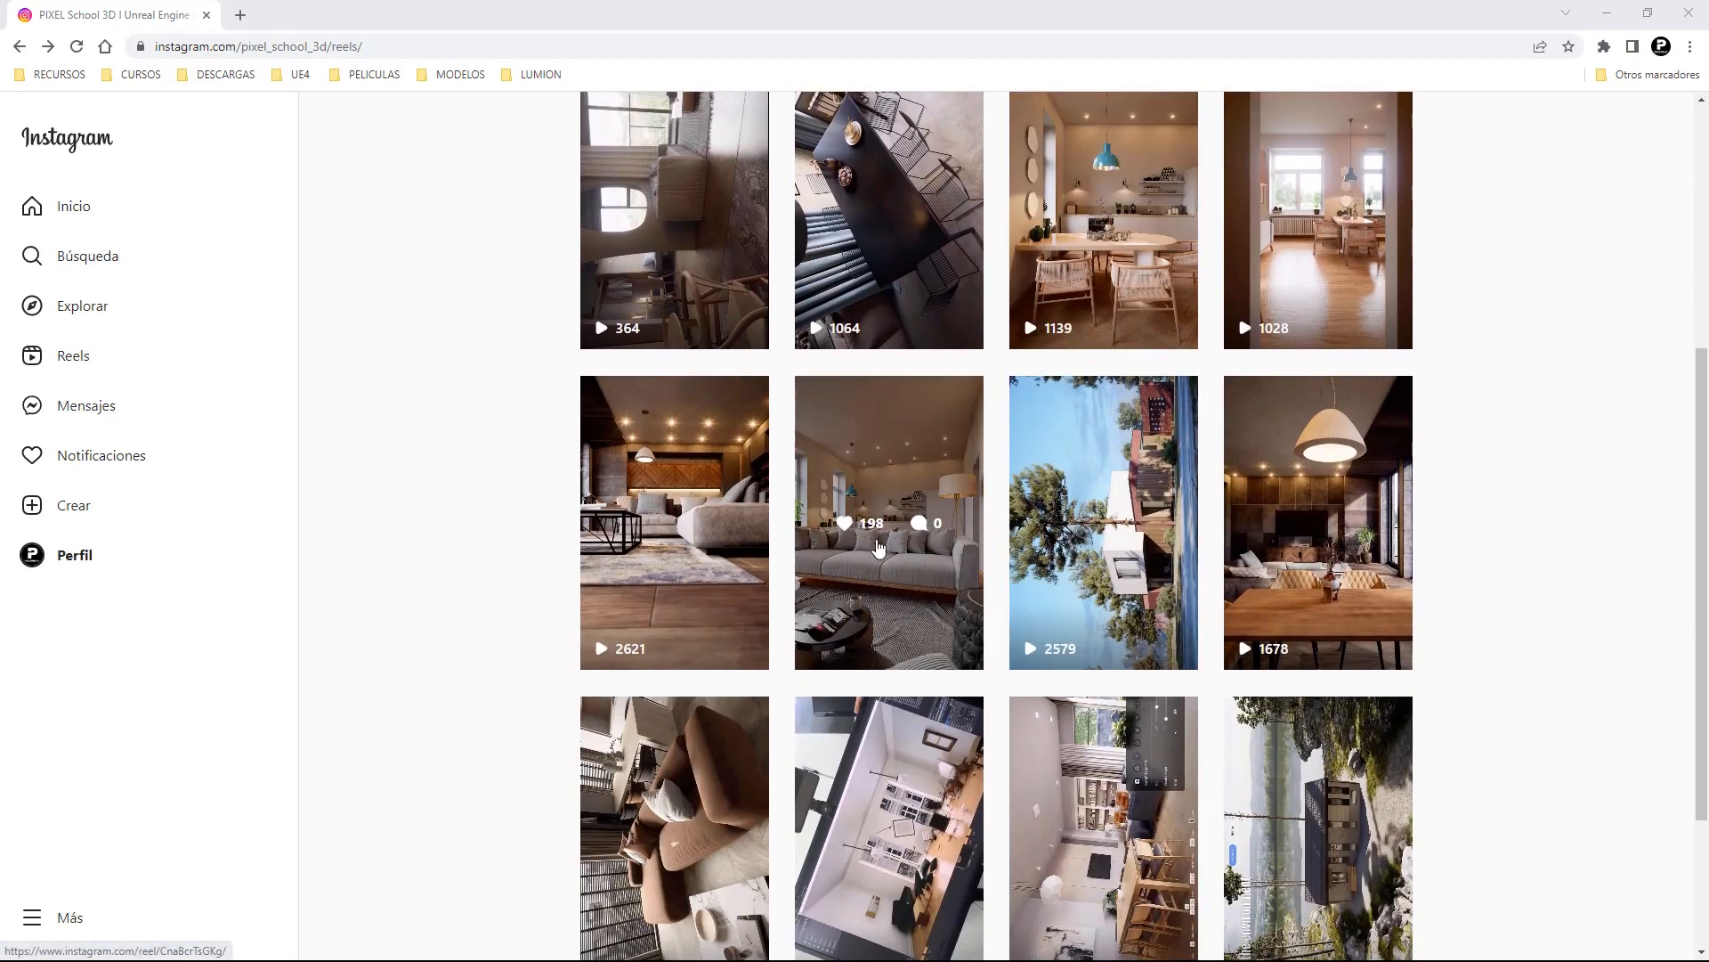
{"action": "left_click", "coordinate": [880, 545]}
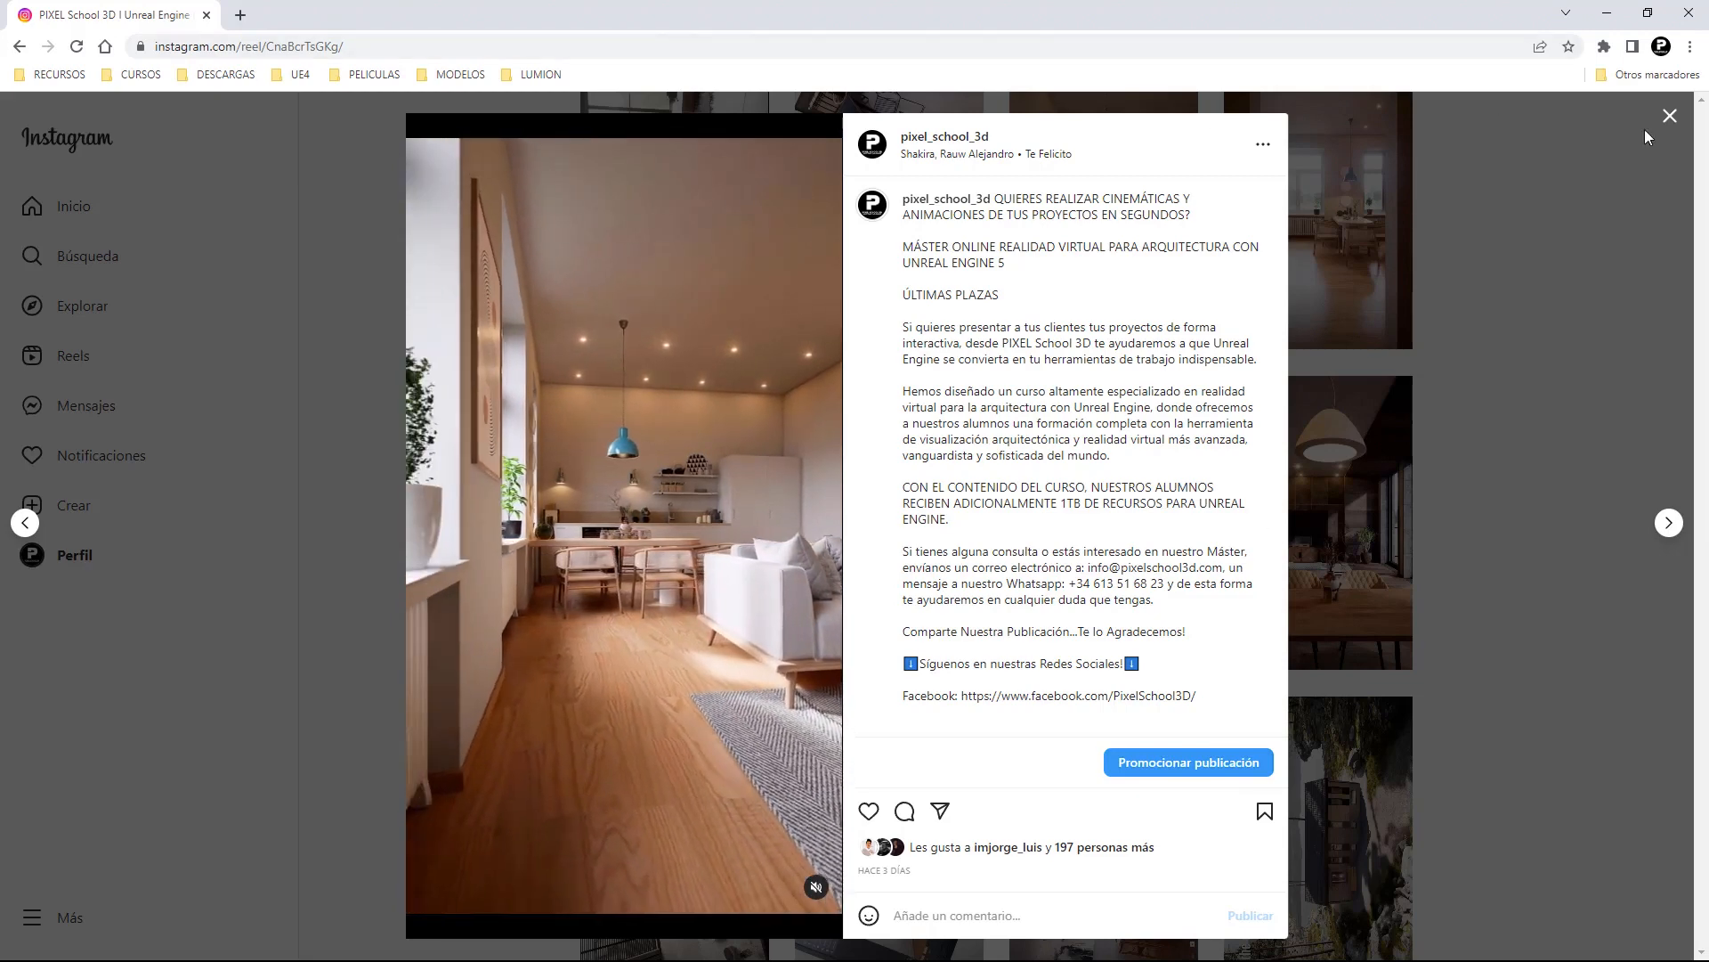
{"action": "left_click", "coordinate": [1669, 117]}
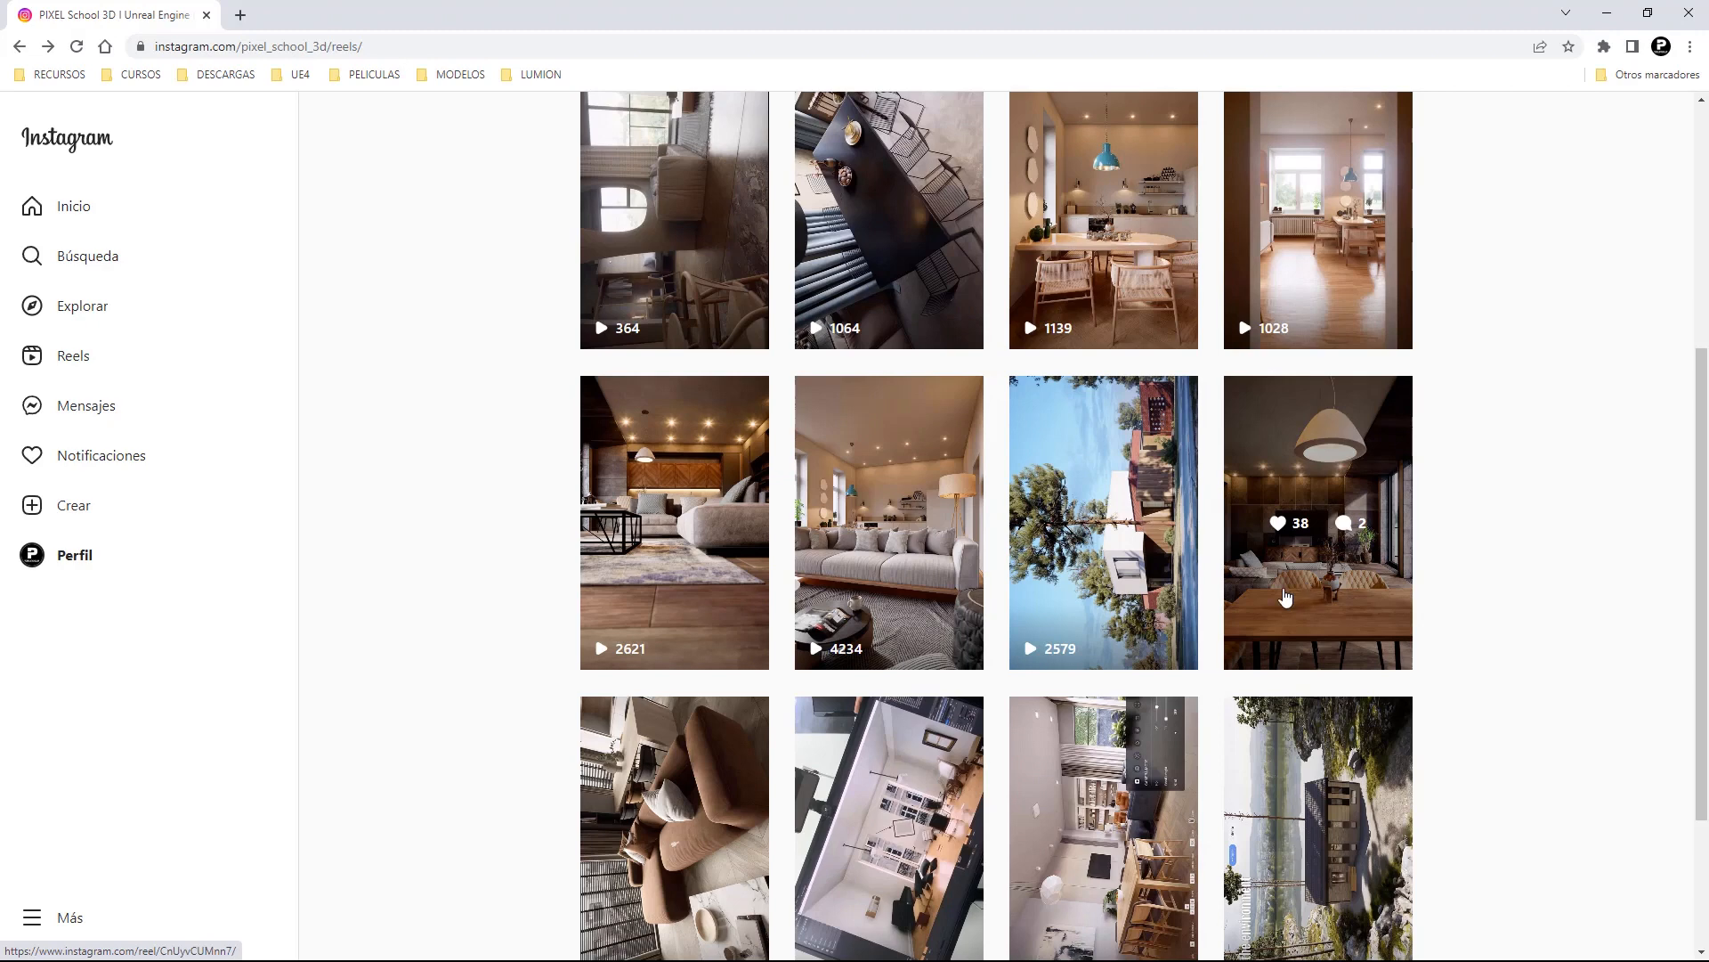
{"action": "scroll", "coordinate": [1286, 597], "scroll_direction": "down", "scroll_amount": 3}
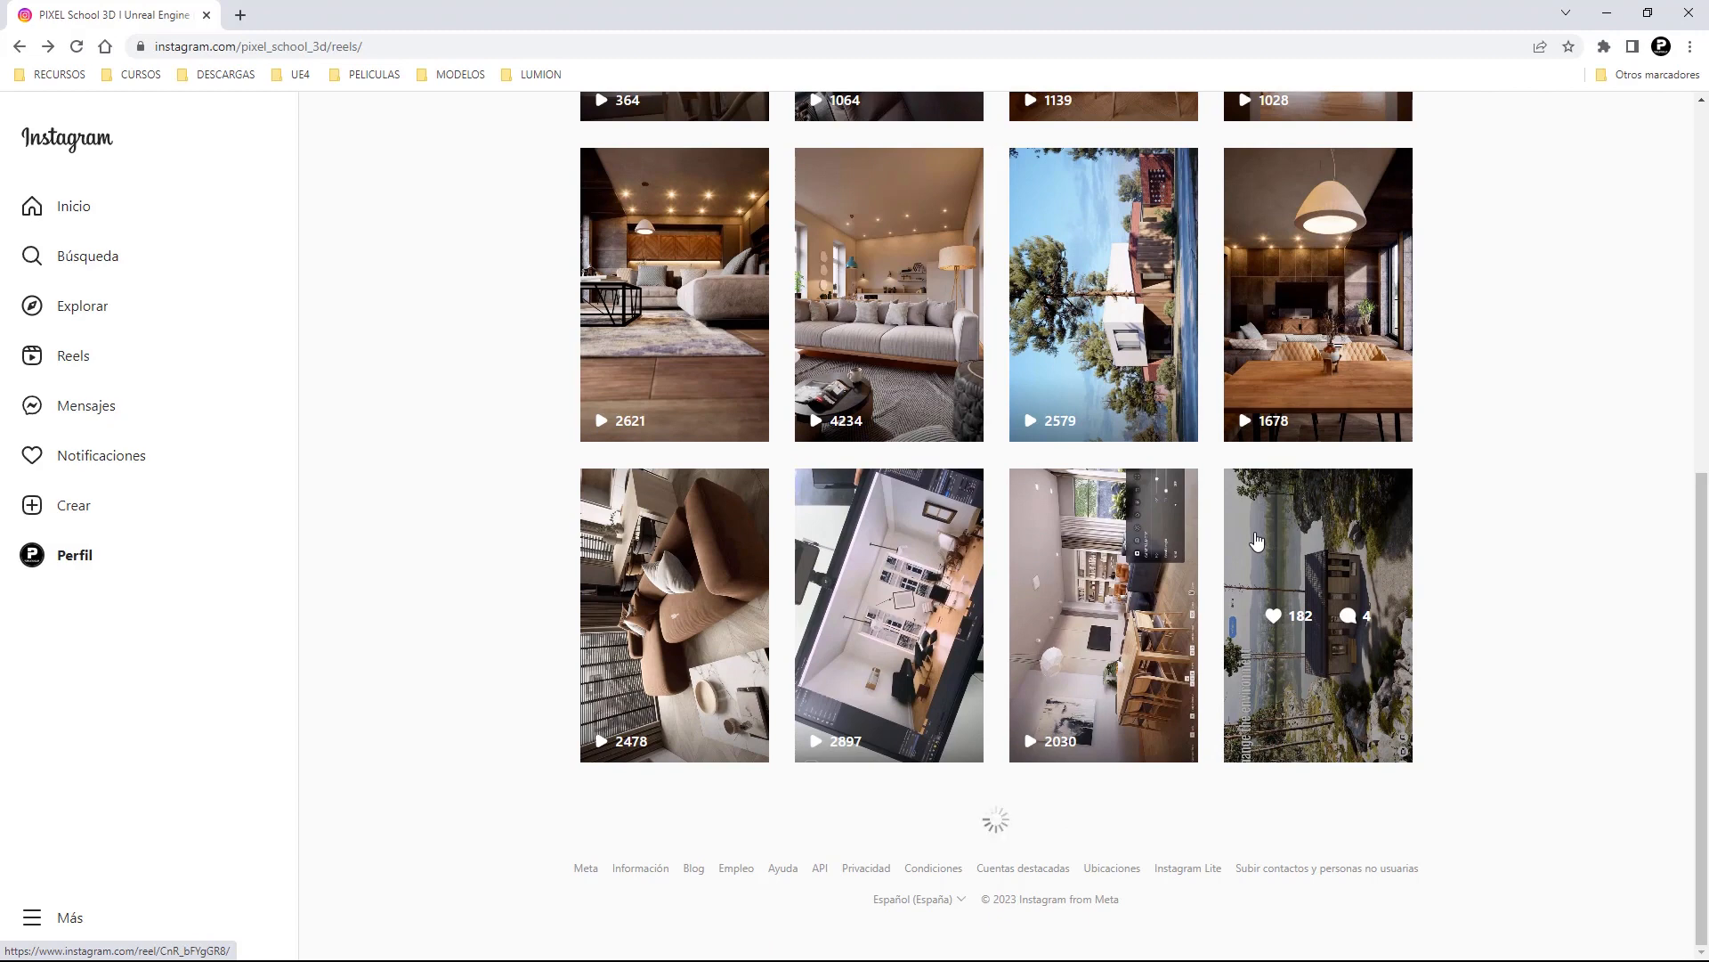
{"action": "scroll", "coordinate": [1256, 540], "scroll_direction": "up", "scroll_amount": 5}
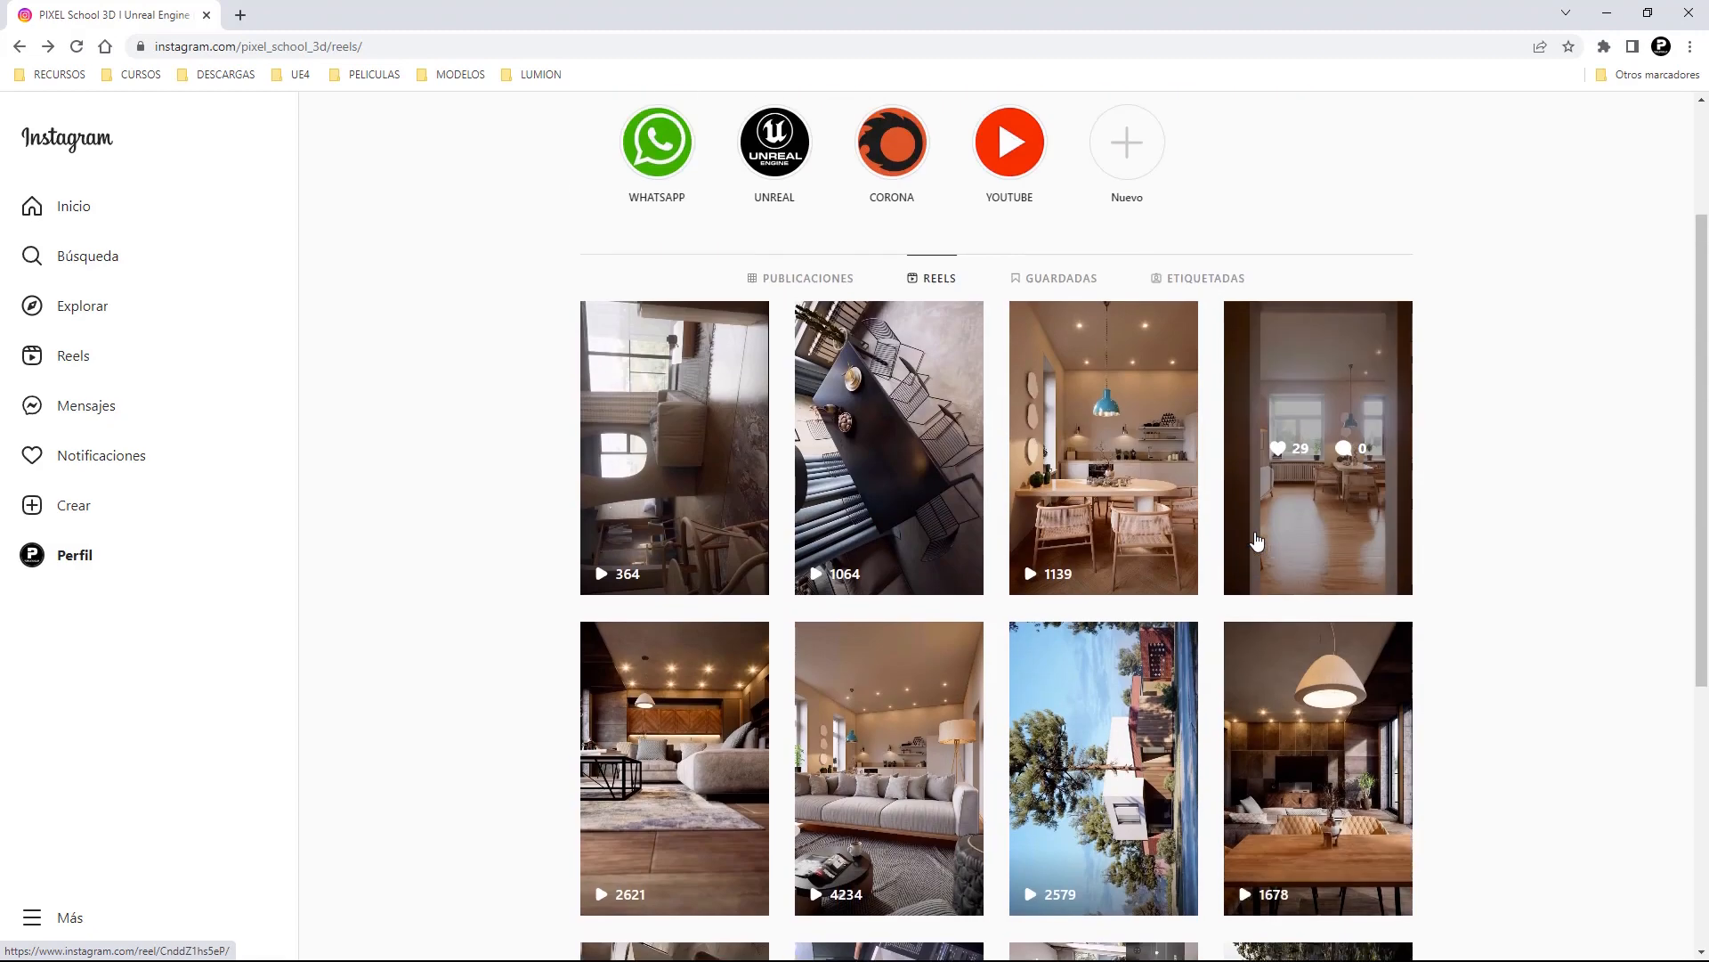
{"action": "left_click", "coordinate": [1144, 570]}
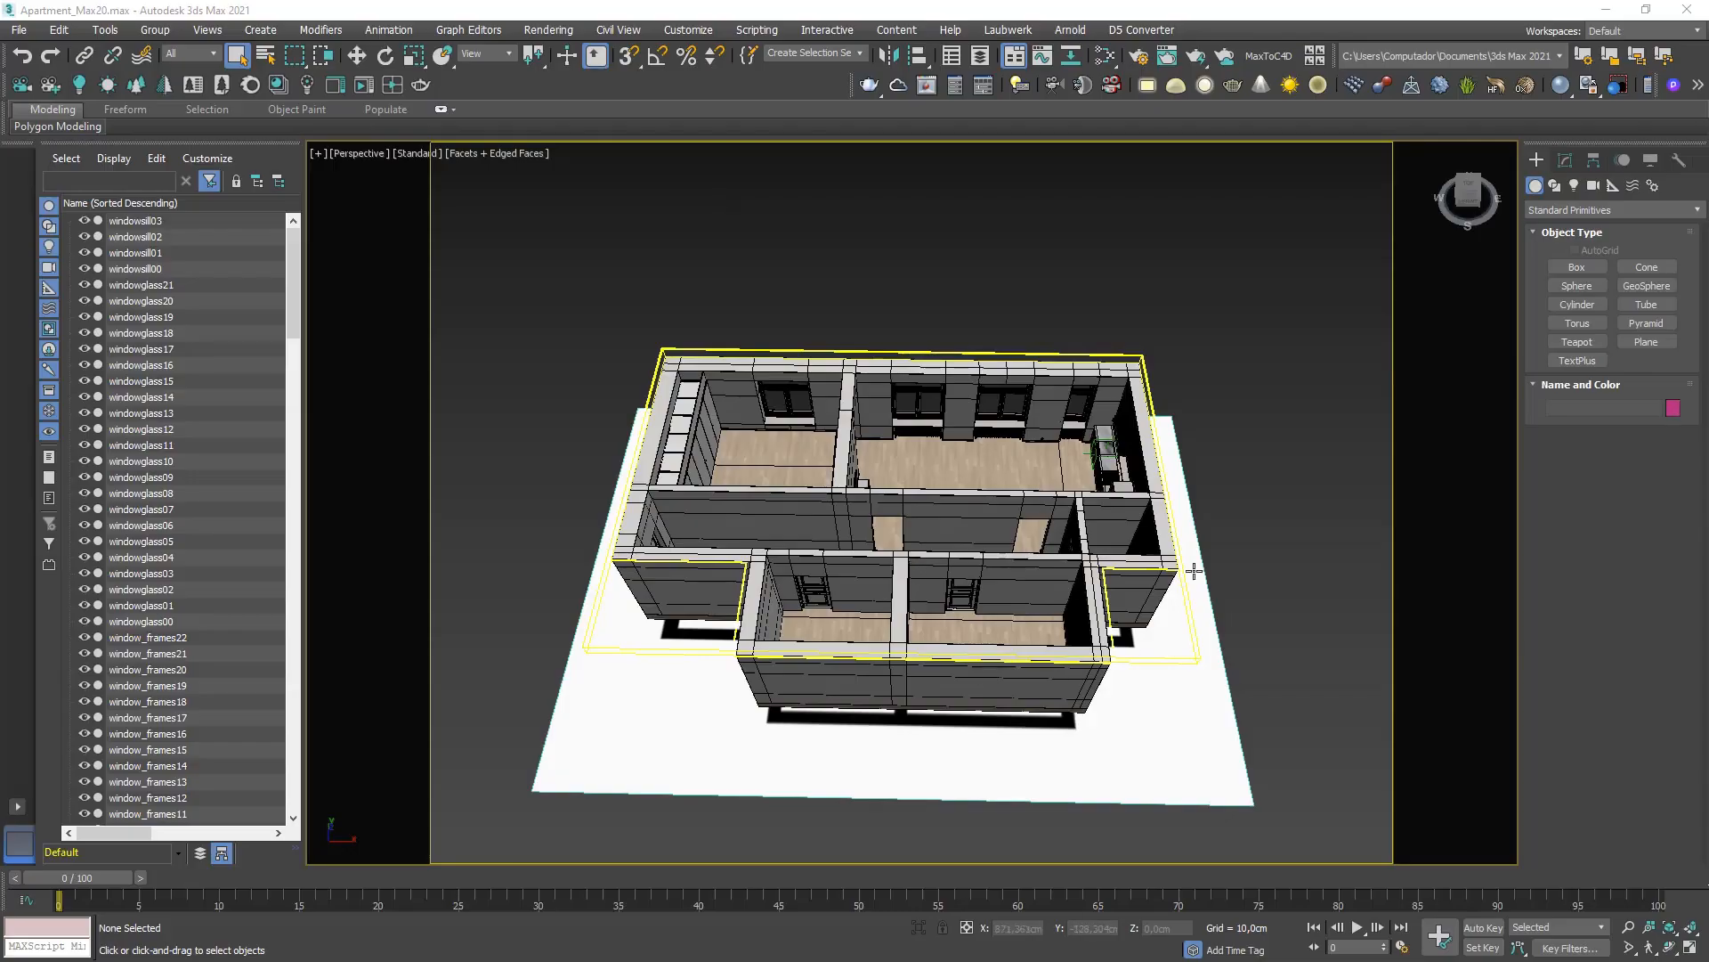
- Examine the apartment model in 3ds Max from several angles, checking its rooms, walls, floors and windows
{"action": "mouse_move", "coordinate": [886, 447]}
{"action": "middle_mouse_down"}
{"action": "mouse_move", "coordinate": [946, 401]}
{"action": "mouse_move", "coordinate": [911, 449]}
{"action": "middle_mouse_up"}
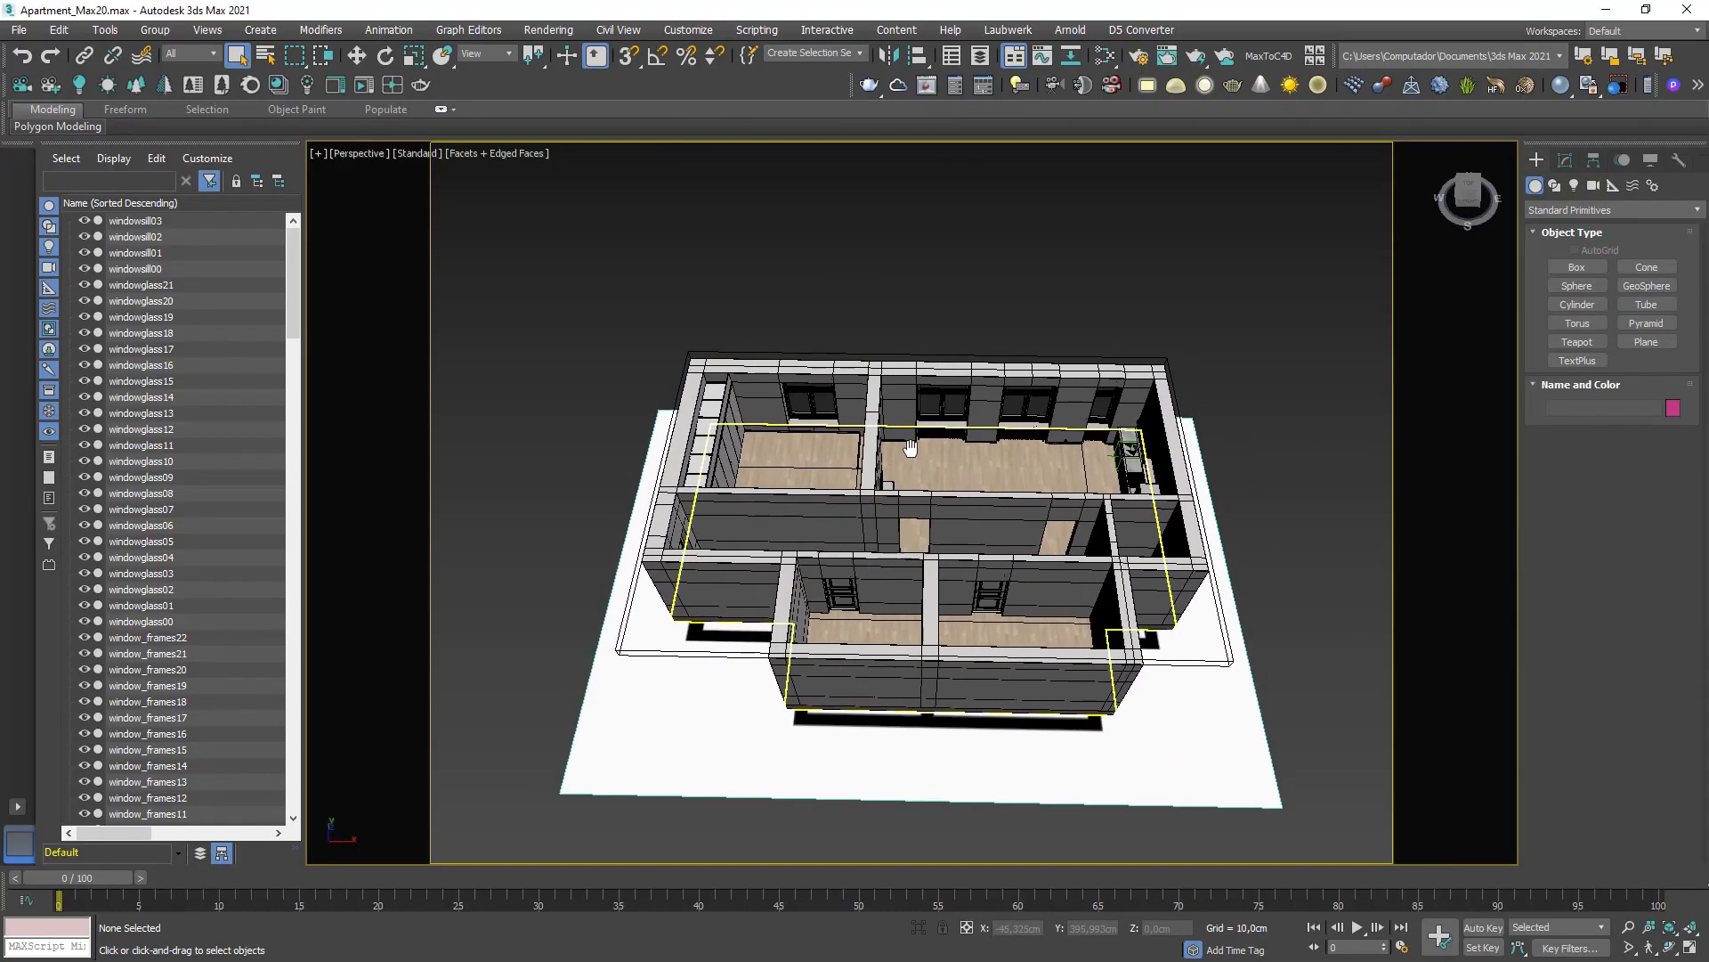
{"action": "mouse_move", "coordinate": [1460, 205]}
{"action": "left_mouse_down"}
{"action": "mouse_move", "coordinate": [1501, 169]}
{"action": "mouse_move", "coordinate": [1480, 232]}
{"action": "mouse_move", "coordinate": [1480, 191]}
{"action": "mouse_move", "coordinate": [1468, 205]}
{"action": "mouse_move", "coordinate": [1471, 227]}
{"action": "left_mouse_up"}
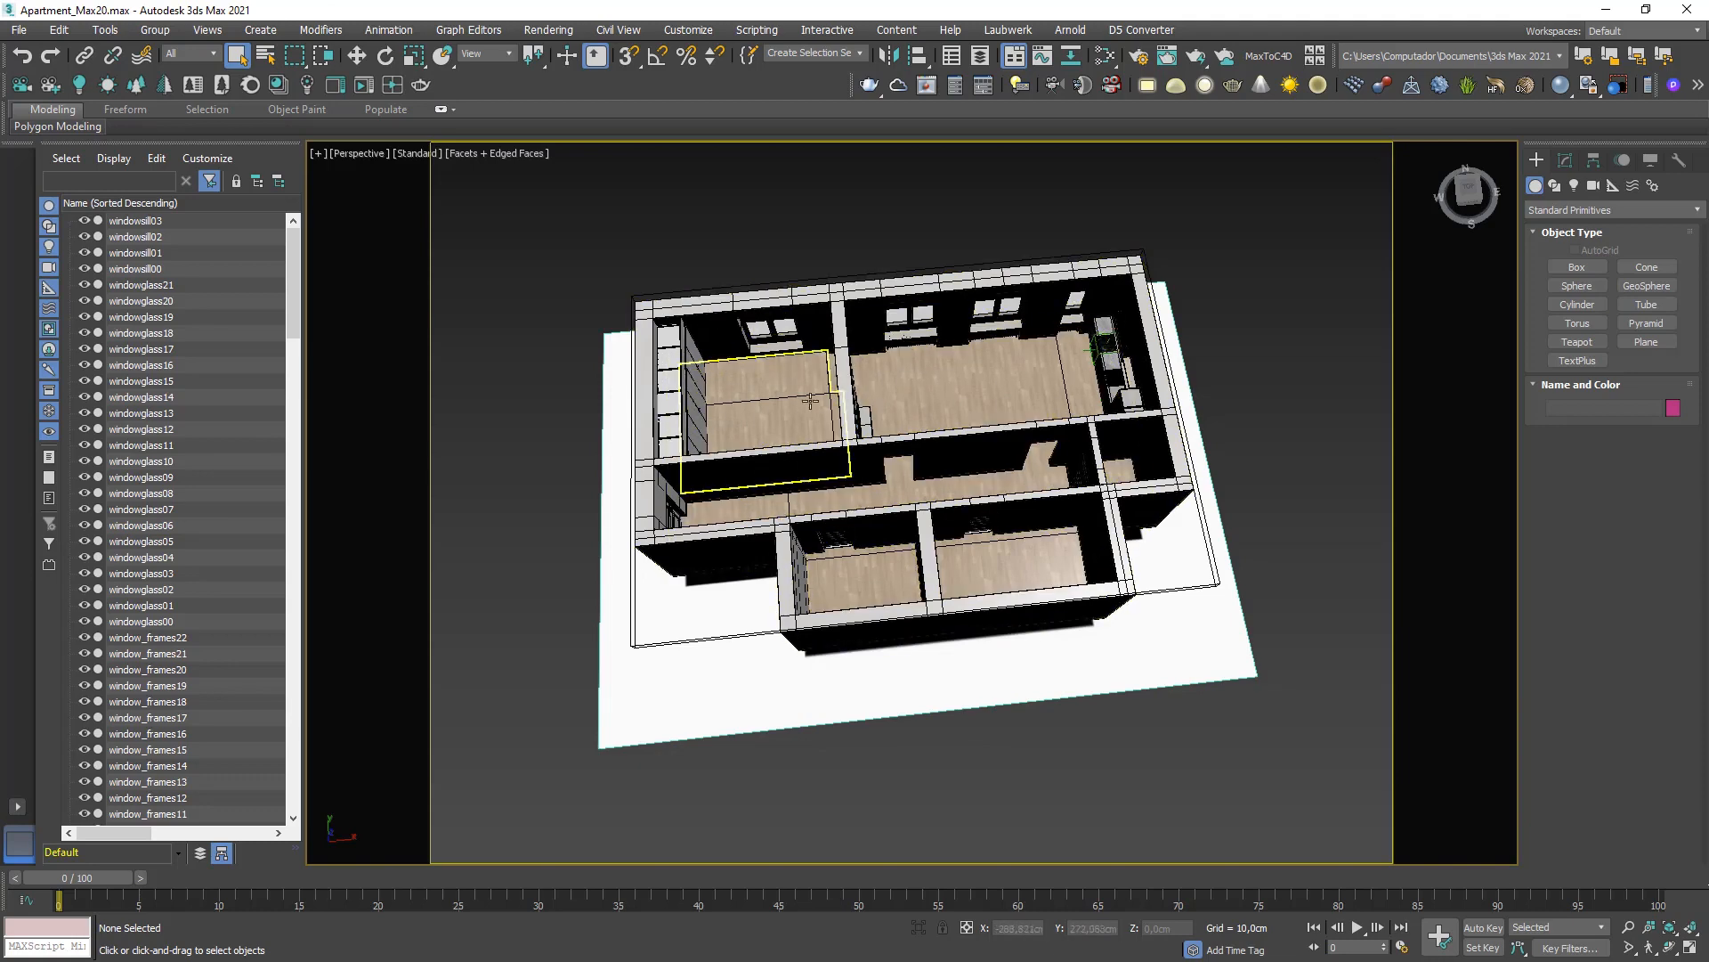
{"action": "middle_click_drag", "start_coordinate": [971, 458], "coordinate": [976, 545]}
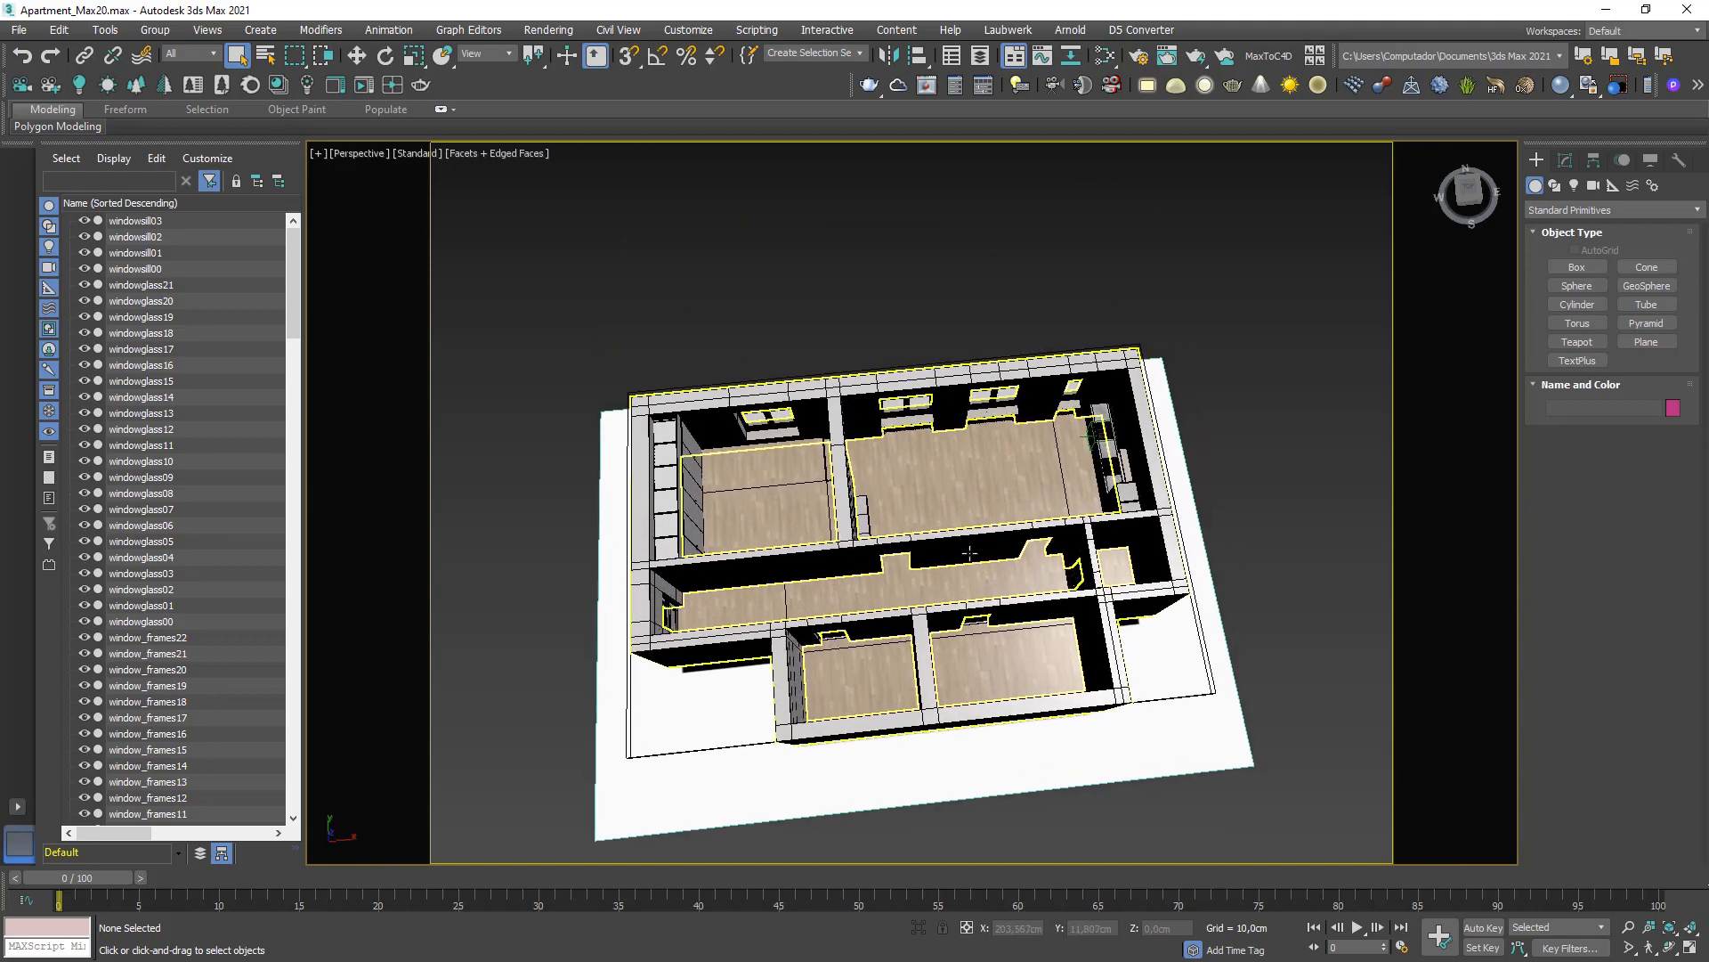
{"action": "scroll", "coordinate": [976, 545], "scroll_direction": "up", "scroll_amount": 3}
{"action": "left_click_drag", "start_coordinate": [1467, 202], "coordinate": [1469, 169]}
{"action": "middle_click_drag", "start_coordinate": [1392, 387], "coordinate": [1387, 253]}
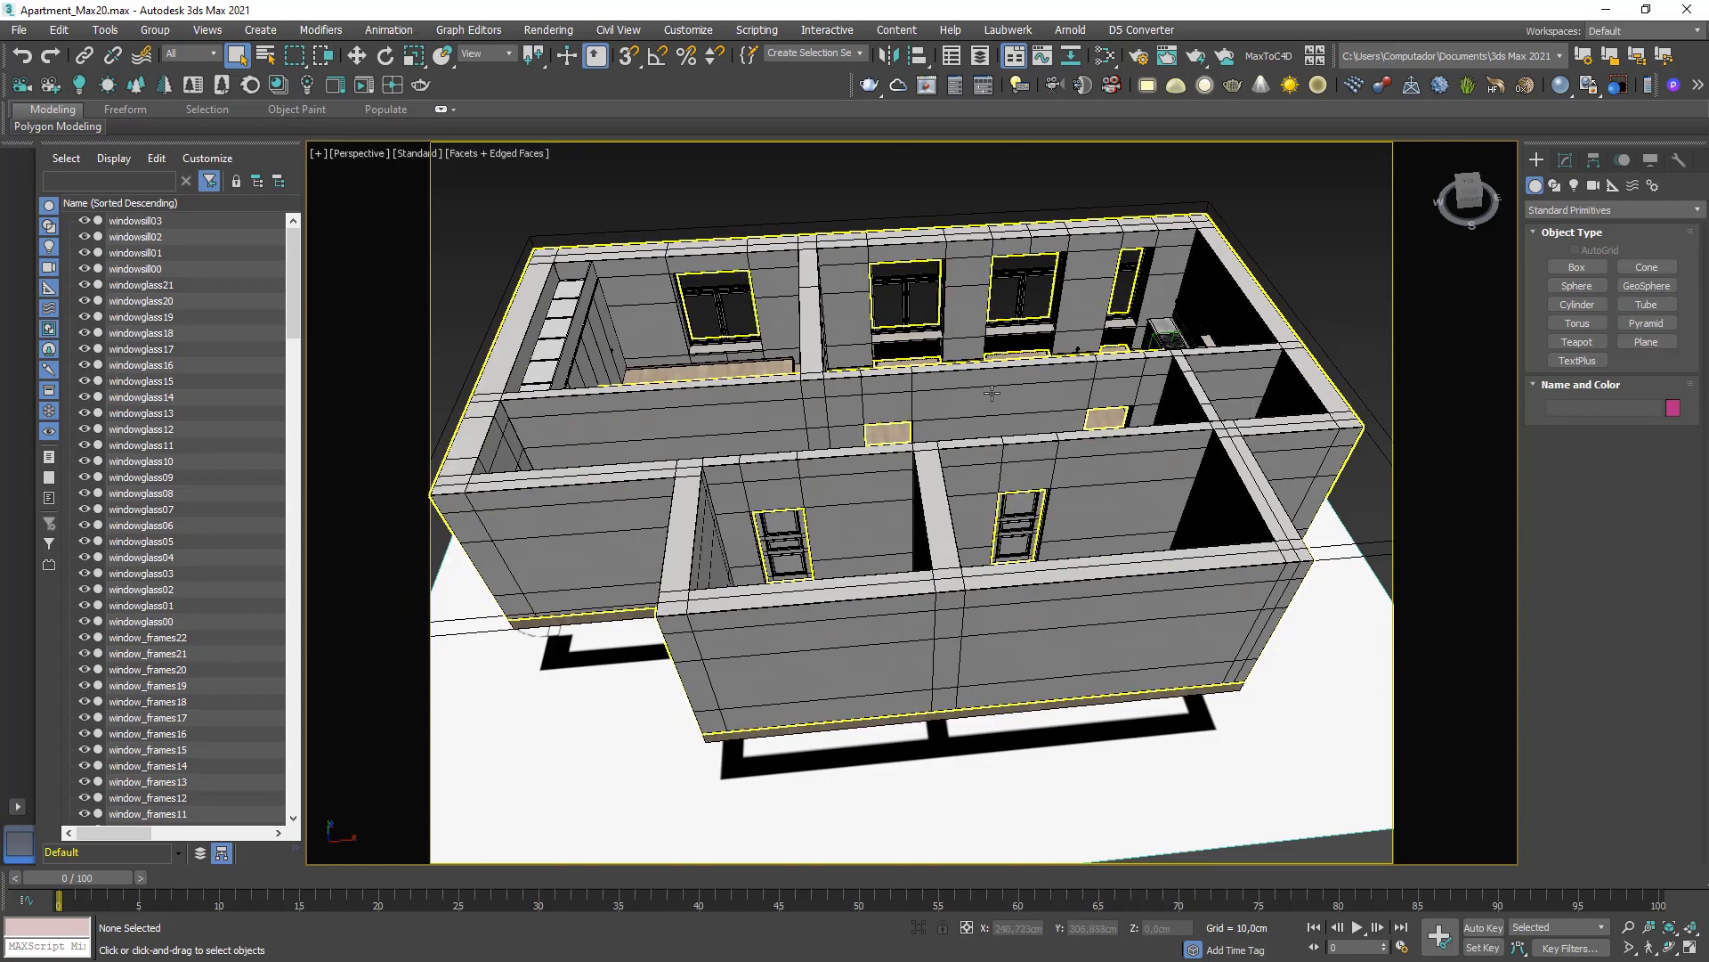
{"action": "scroll", "coordinate": [992, 393], "scroll_direction": "down", "scroll_amount": 4}
{"action": "middle_click_drag", "start_coordinate": [993, 418], "coordinate": [1011, 542]}
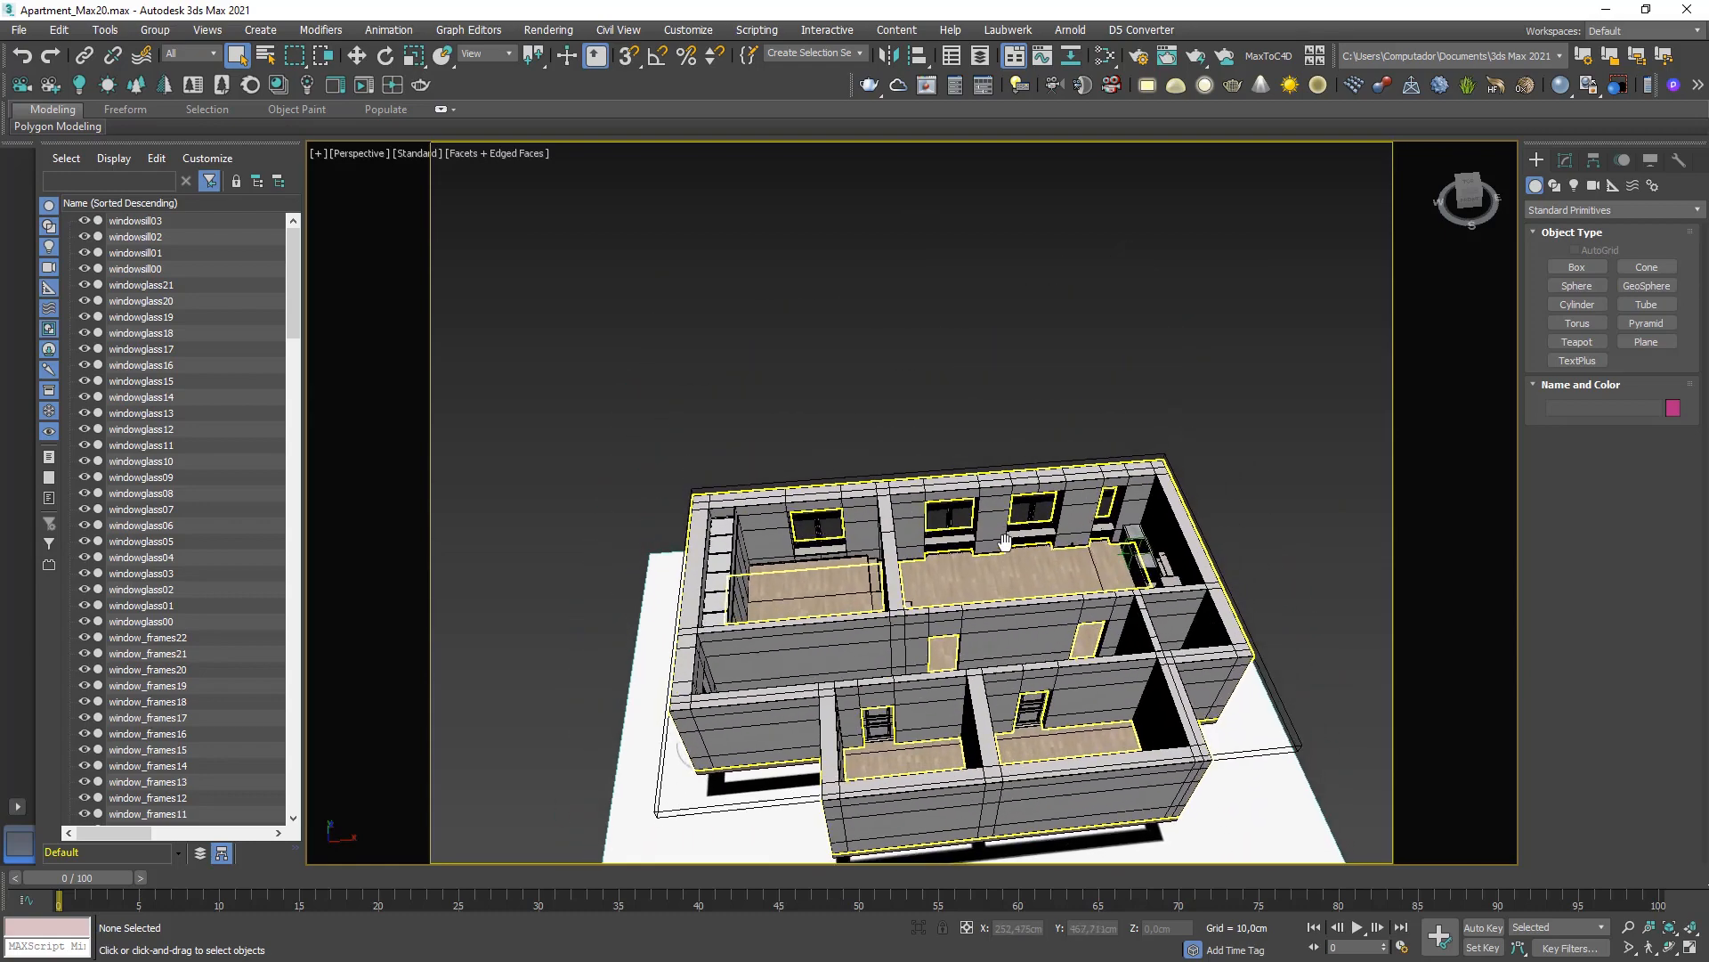
{"action": "scroll", "coordinate": [1014, 545], "scroll_direction": "up", "scroll_amount": 4}
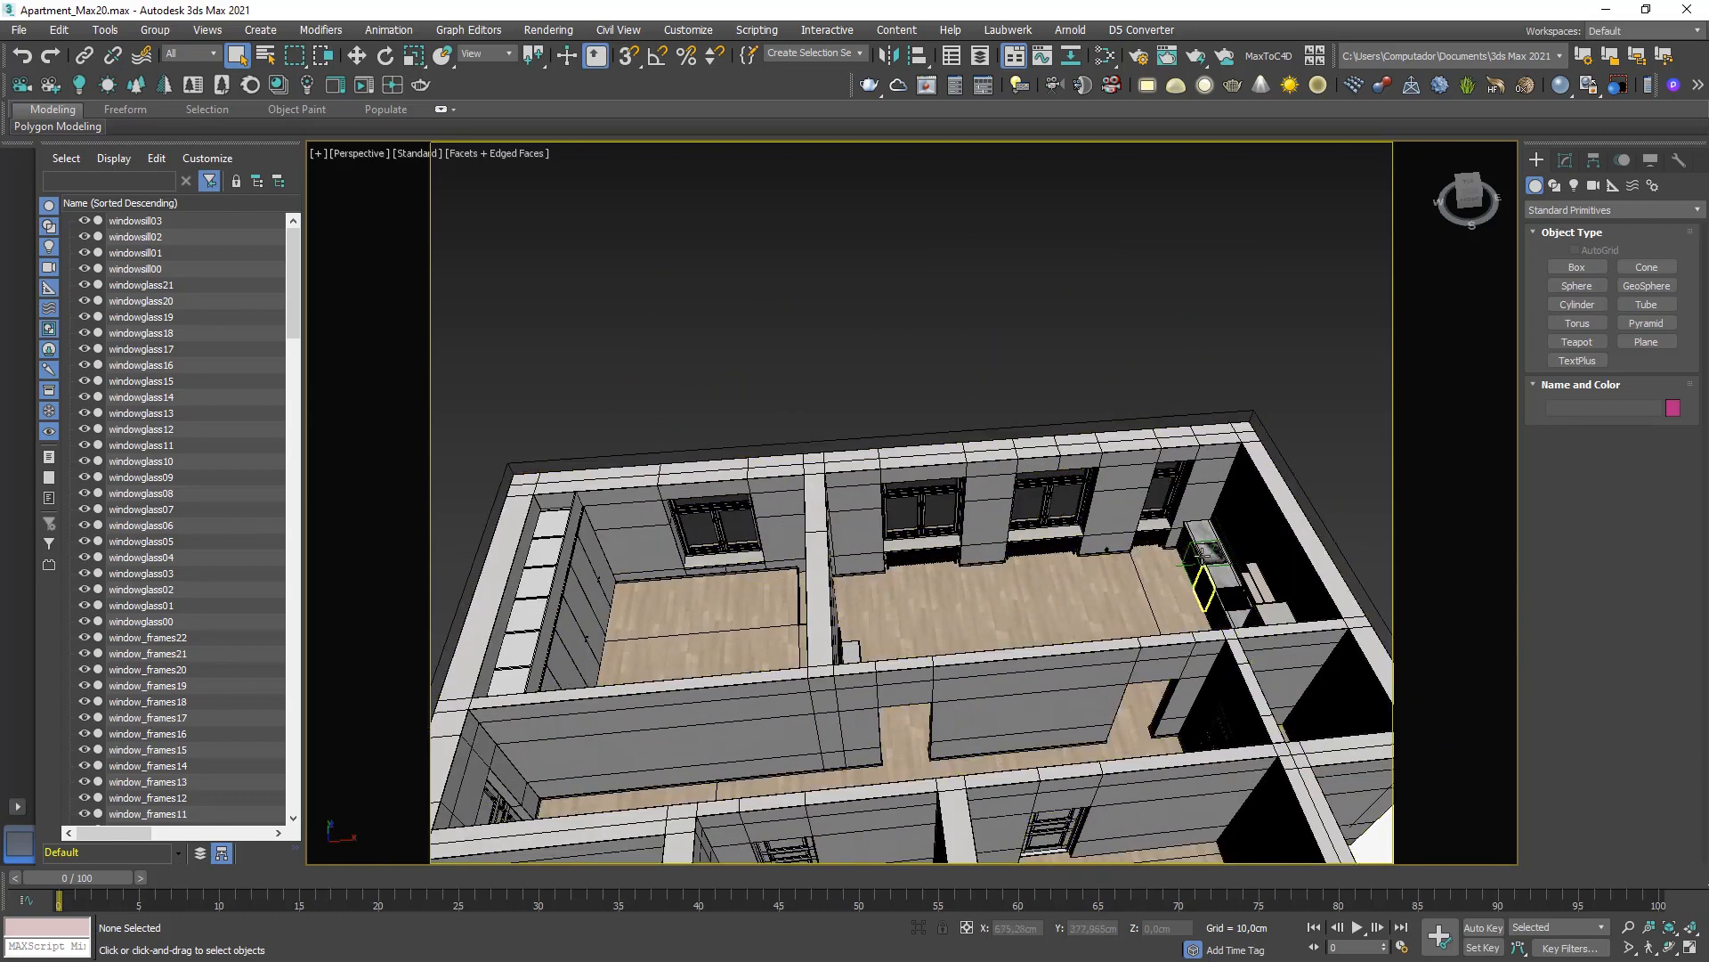
{"action": "middle_click_drag", "start_coordinate": [850, 595], "coordinate": [832, 417]}
{"action": "scroll", "coordinate": [831, 417], "scroll_direction": "down", "scroll_amount": 3}
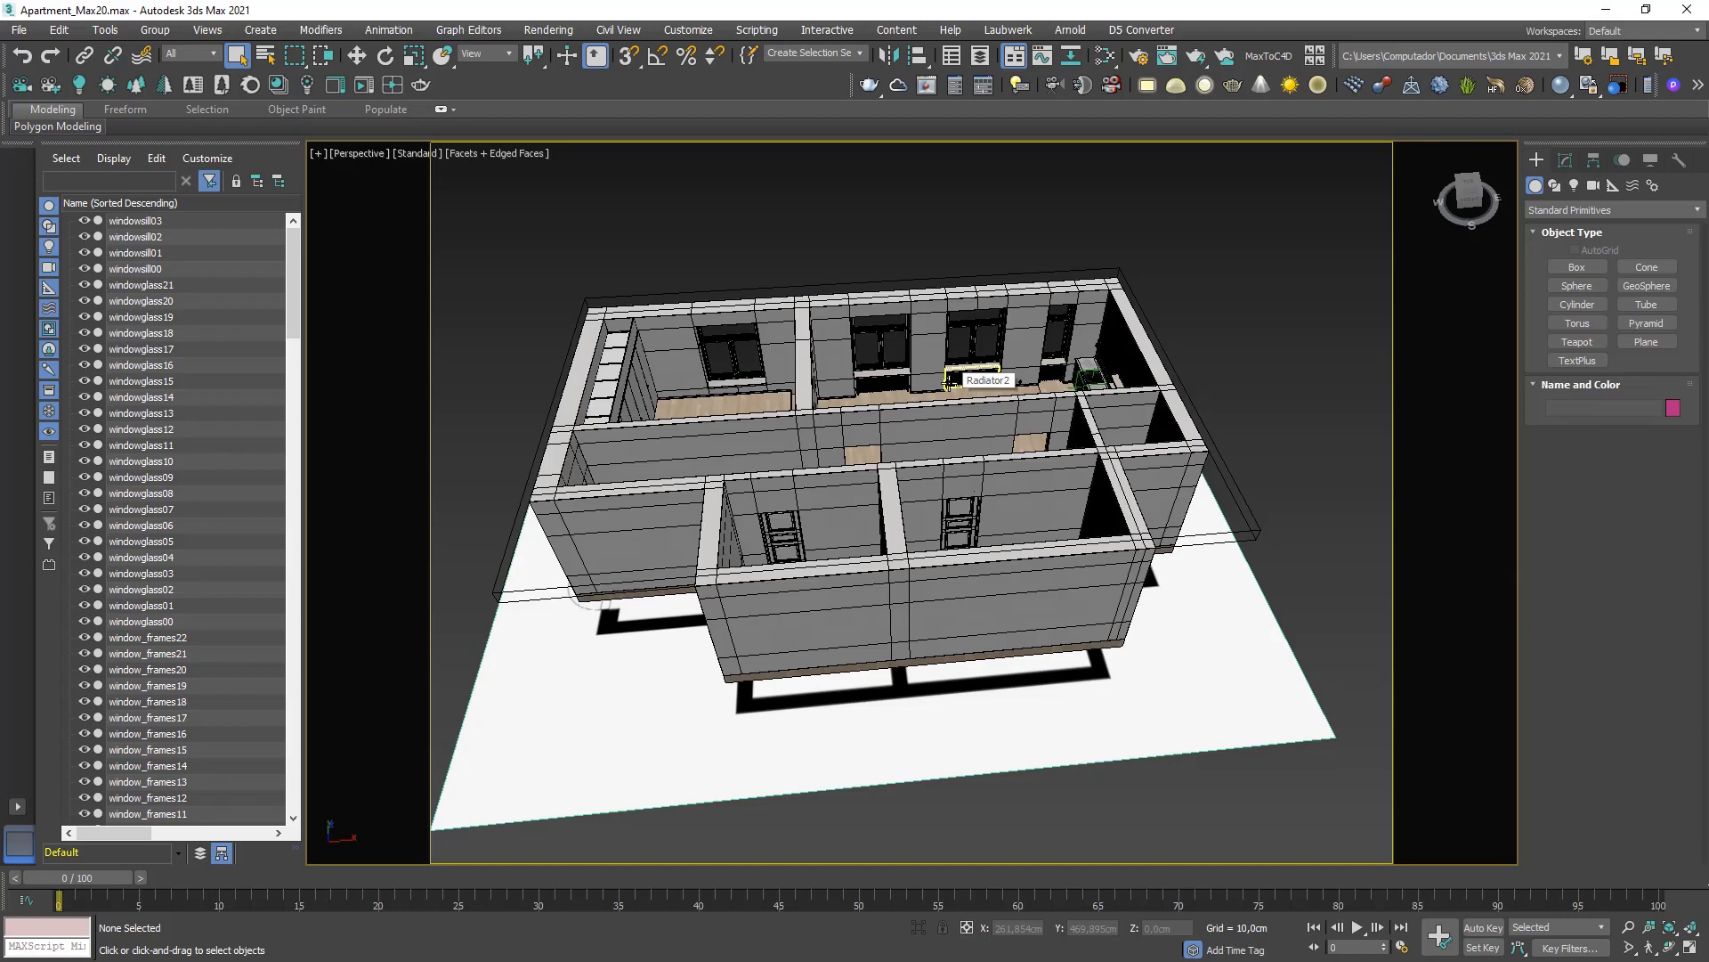
- Start exporting the scene to the desktop and create a folder there named DATASMITH
{"action": "left_click", "coordinate": [19, 30]}
{"action": "mouse_move", "coordinate": [172, 296]}
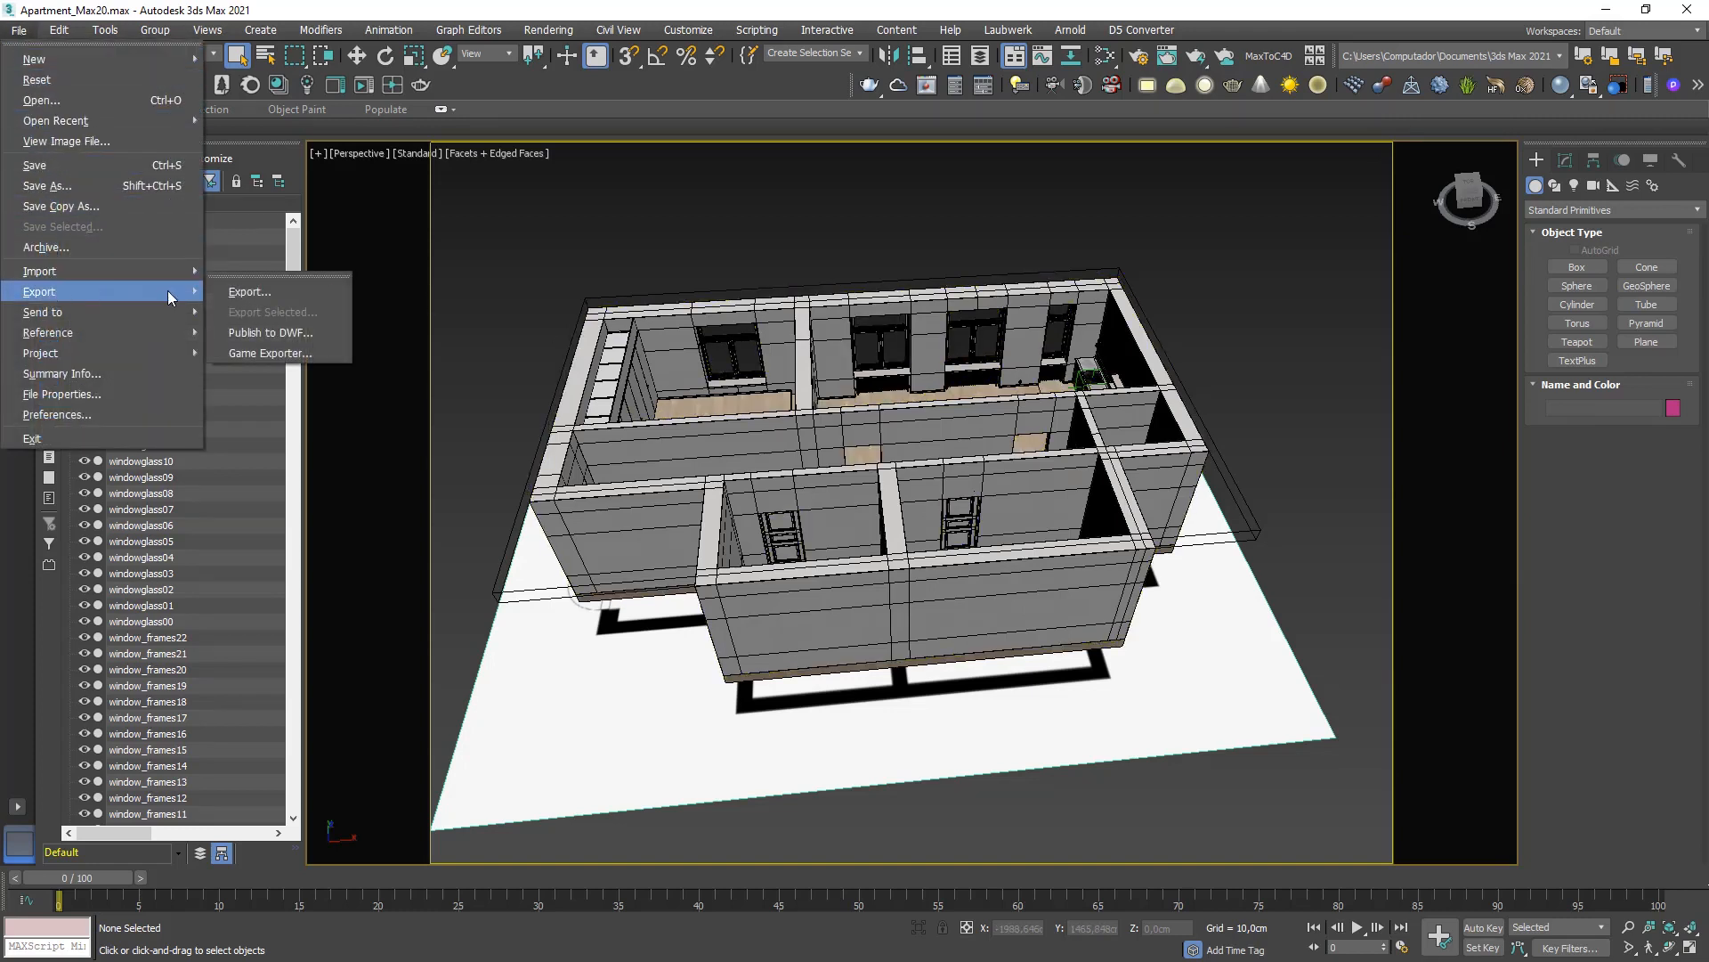
{"action": "left_click", "coordinate": [249, 292]}
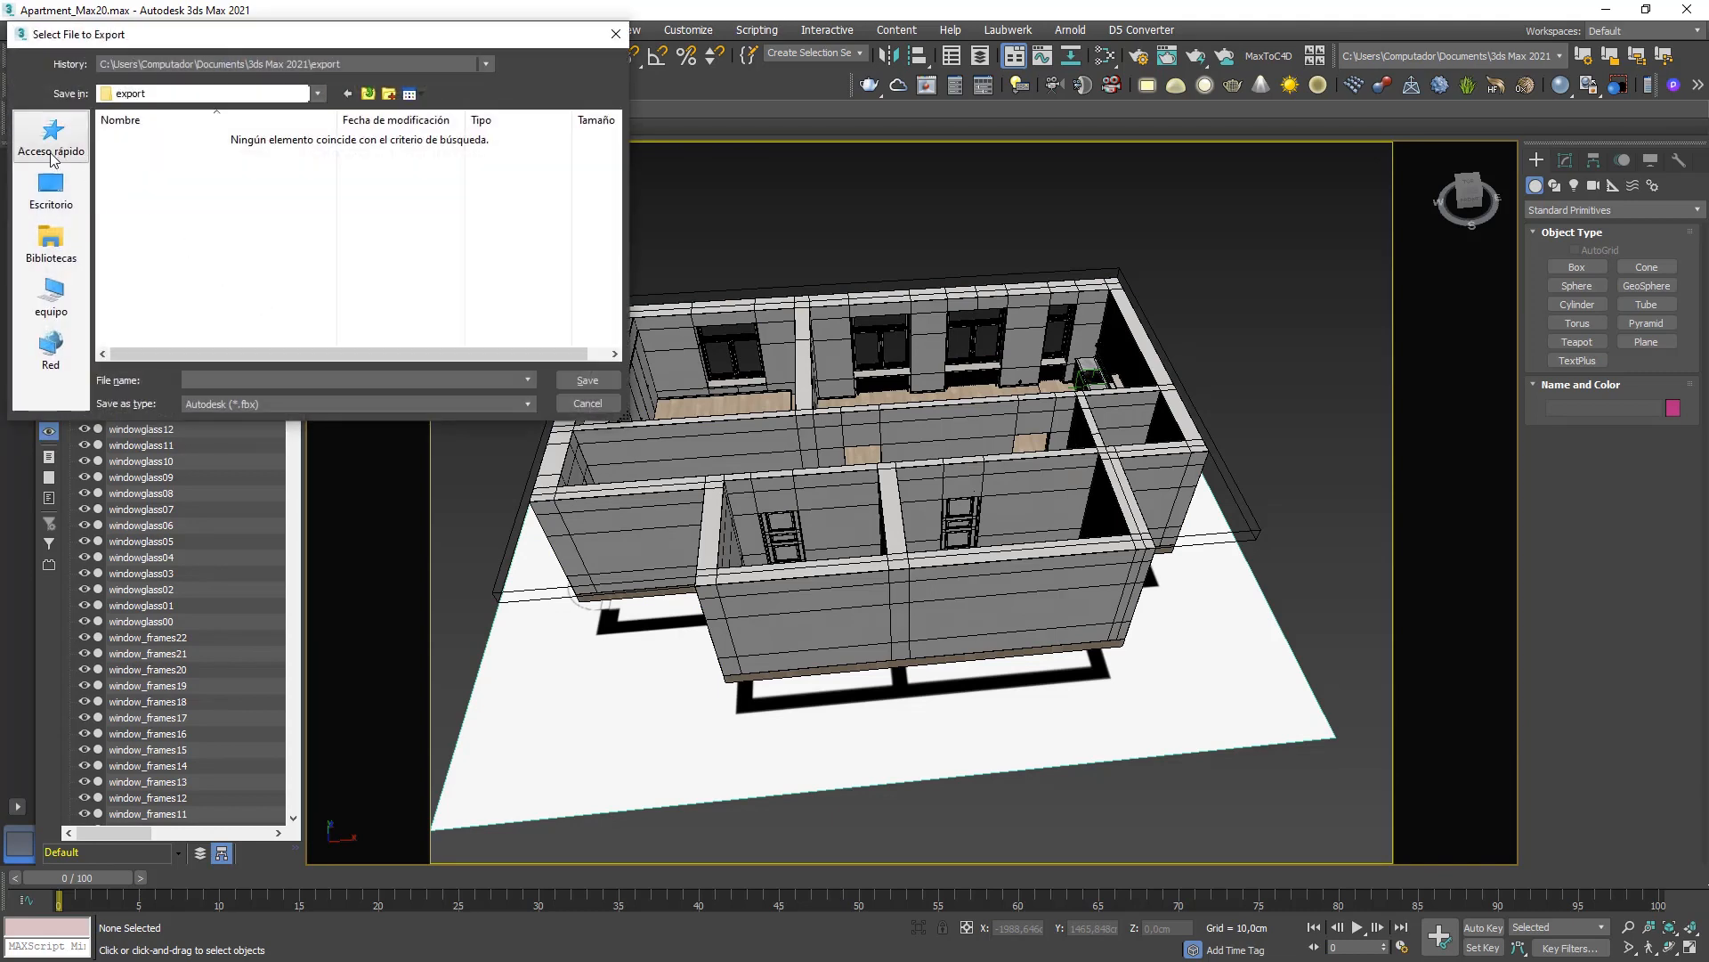
{"action": "left_click", "coordinate": [51, 187]}
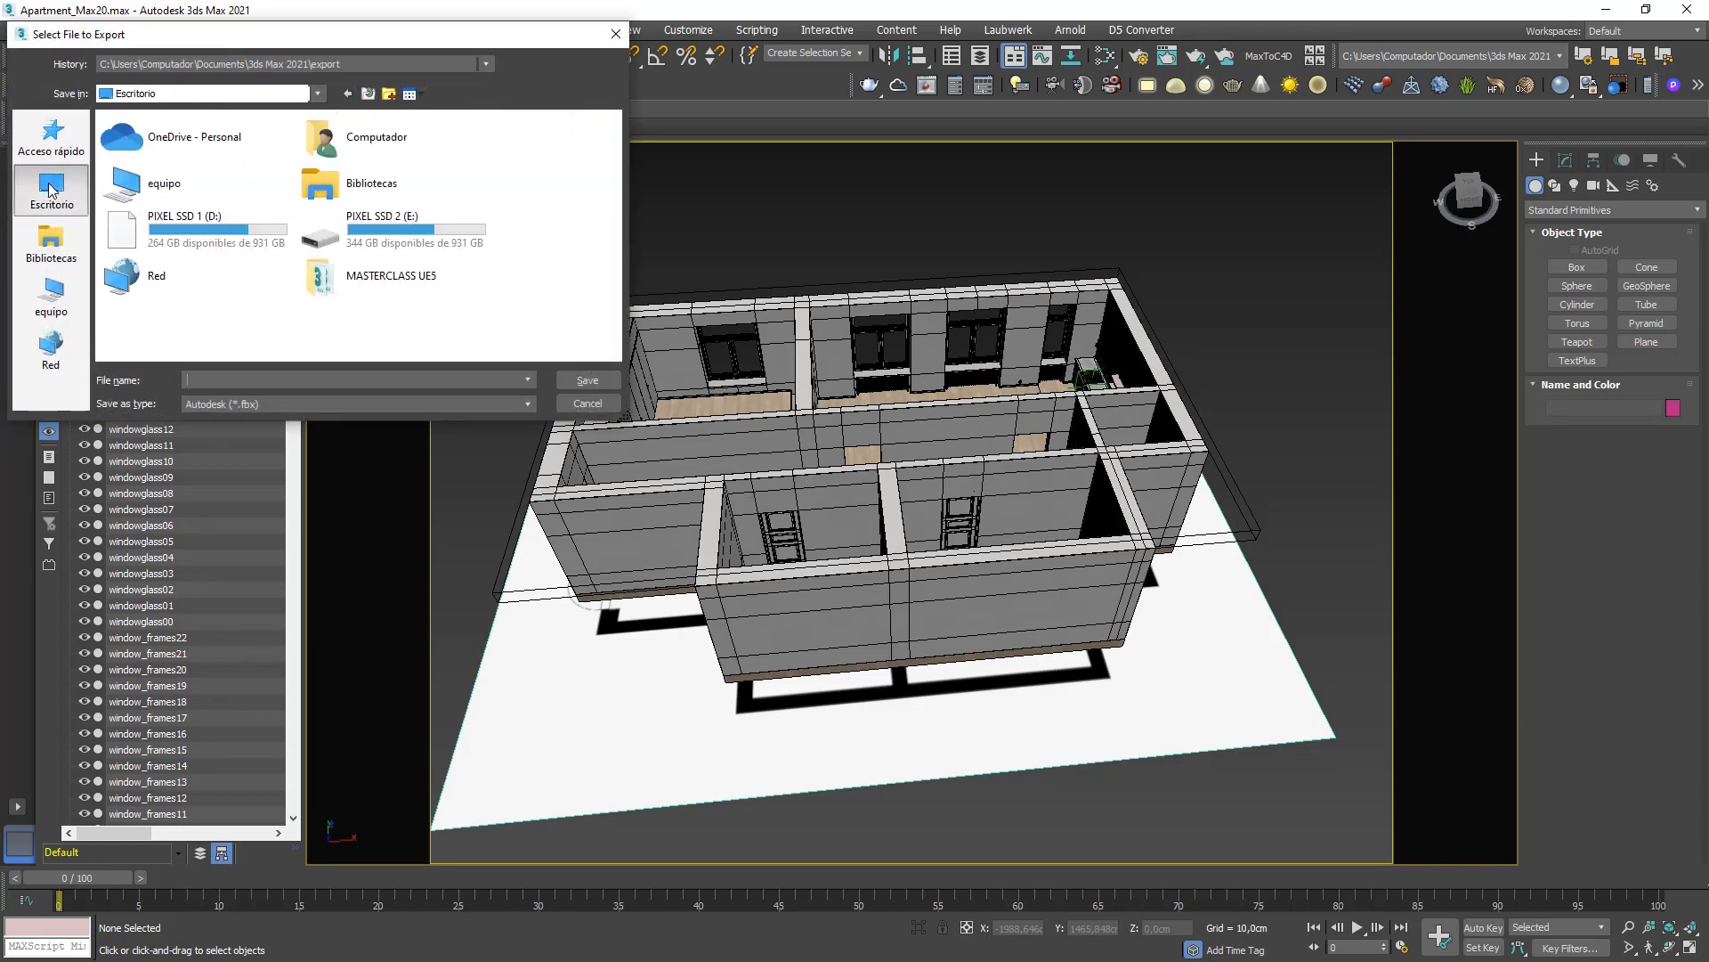
{"action": "left_click", "coordinate": [388, 94]}
{"action": "type", "text": "DATA"}
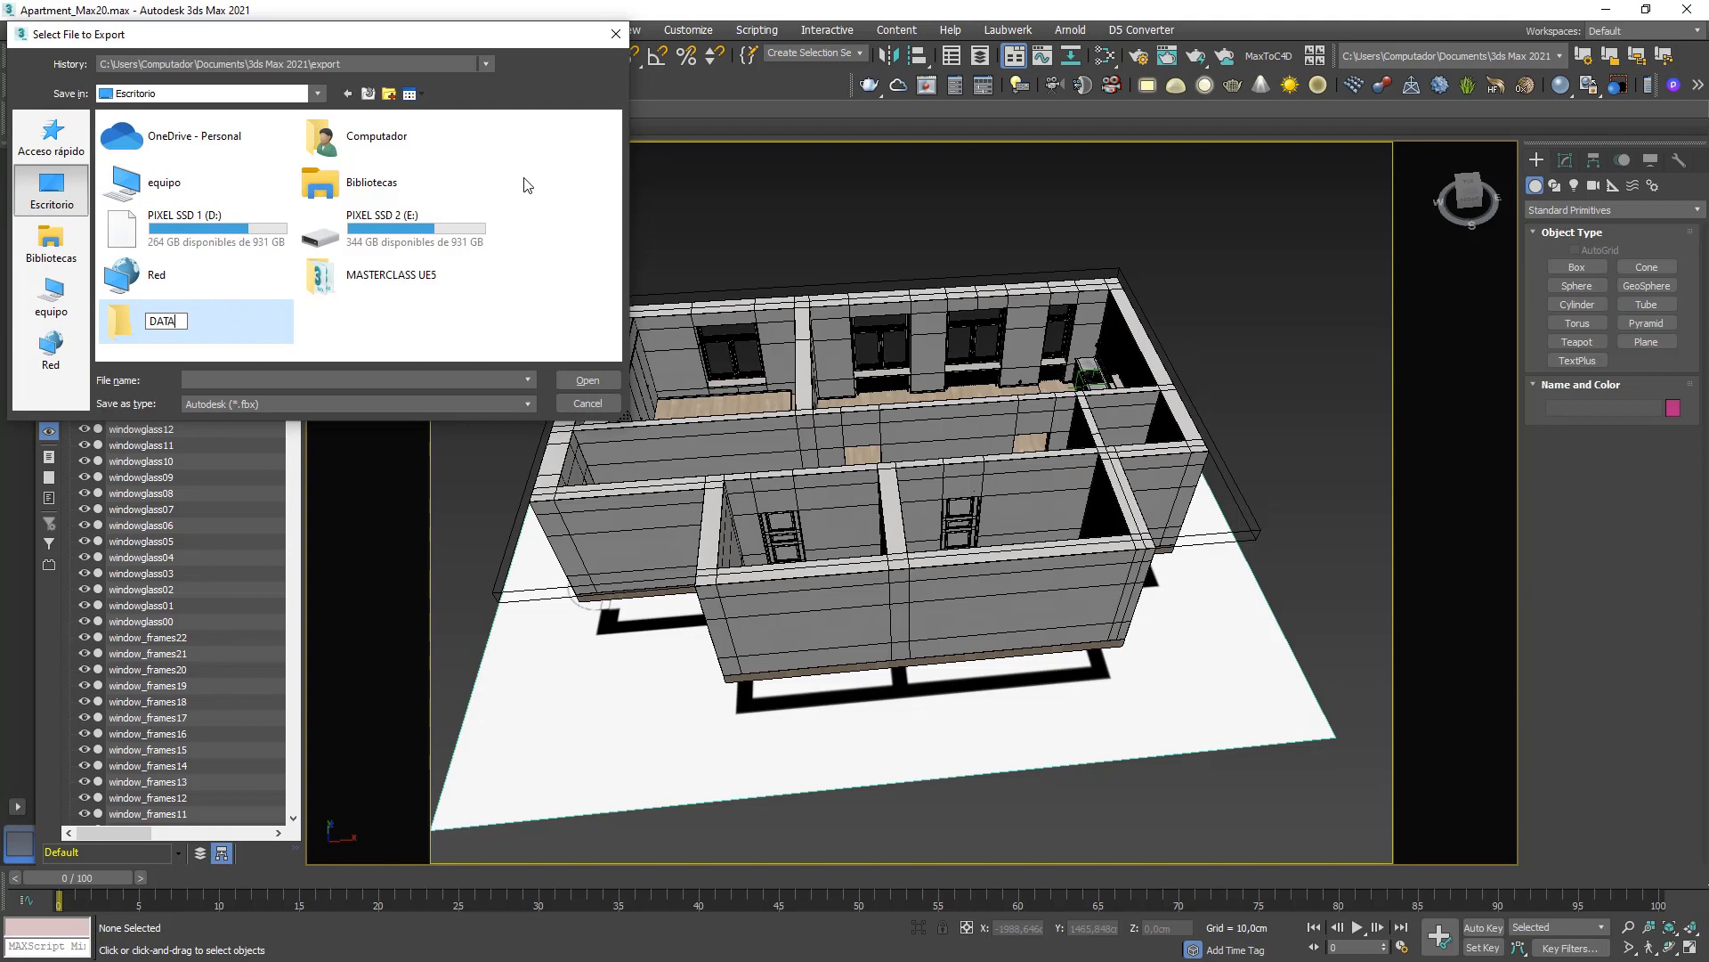
{"action": "type", "text": "SMITH"}
{"action": "key", "text": "Return"}
- Export the visible objects, current frame only, into the DATASMITH folder as APARTAMENTO in Unreal Datasmith format, and dismiss the warnings
{"action": "left_click", "coordinate": [402, 405]}
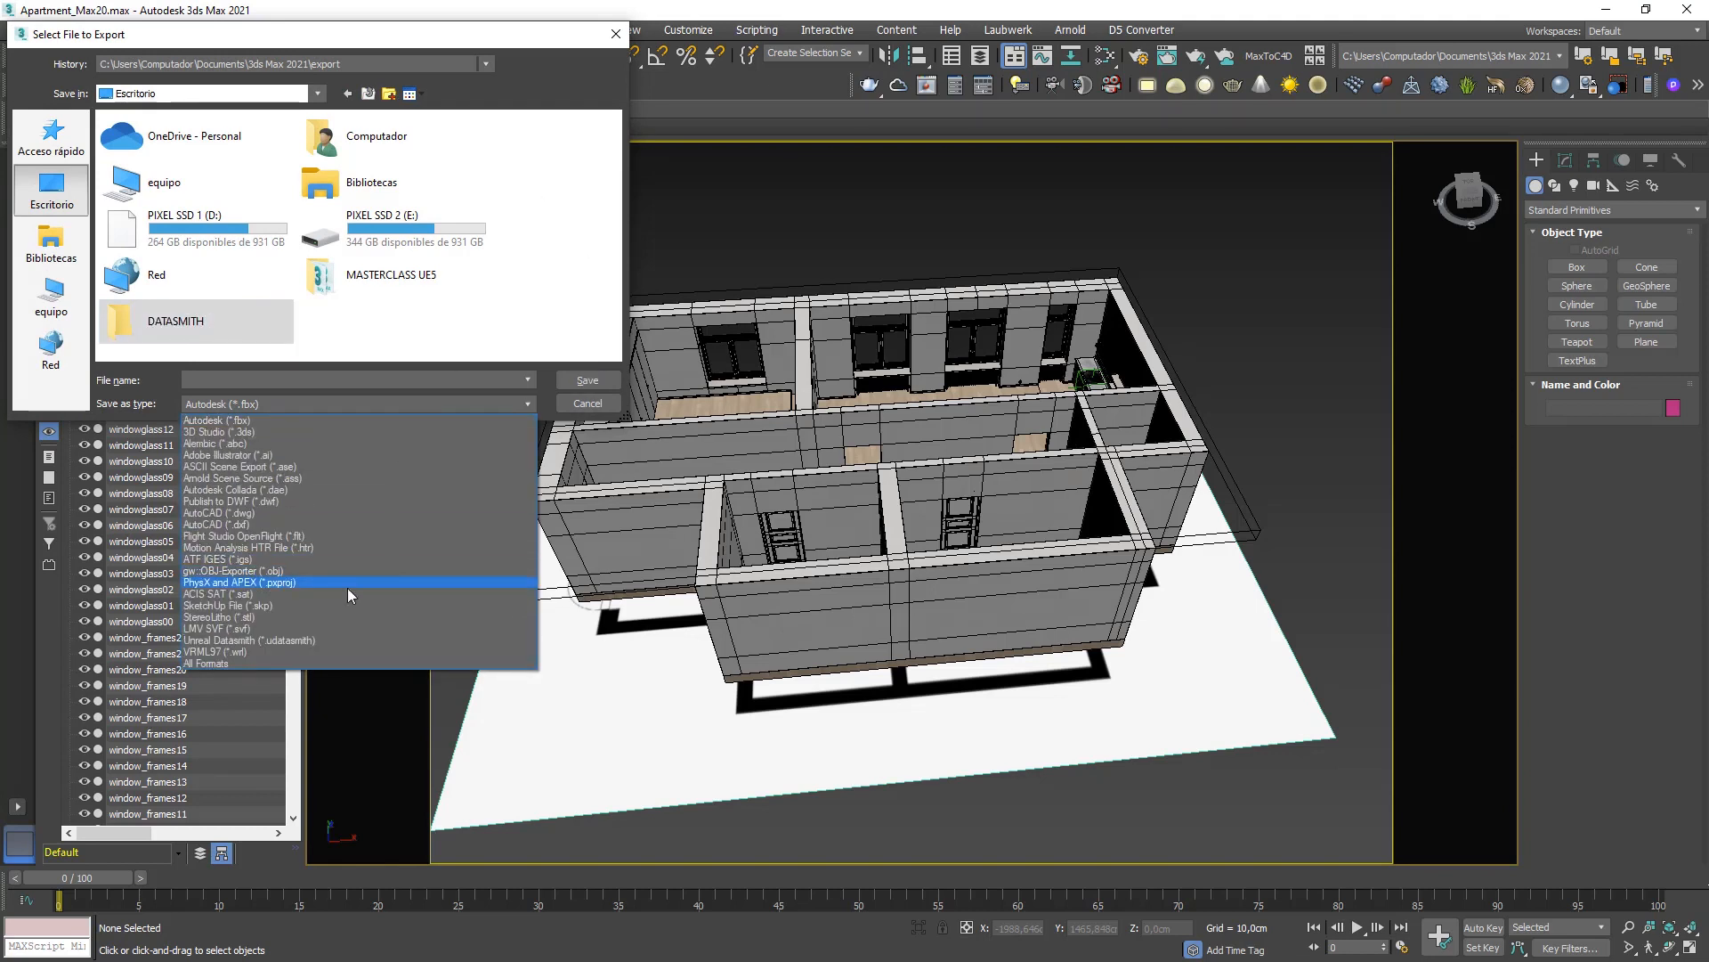
{"action": "left_click", "coordinate": [249, 640]}
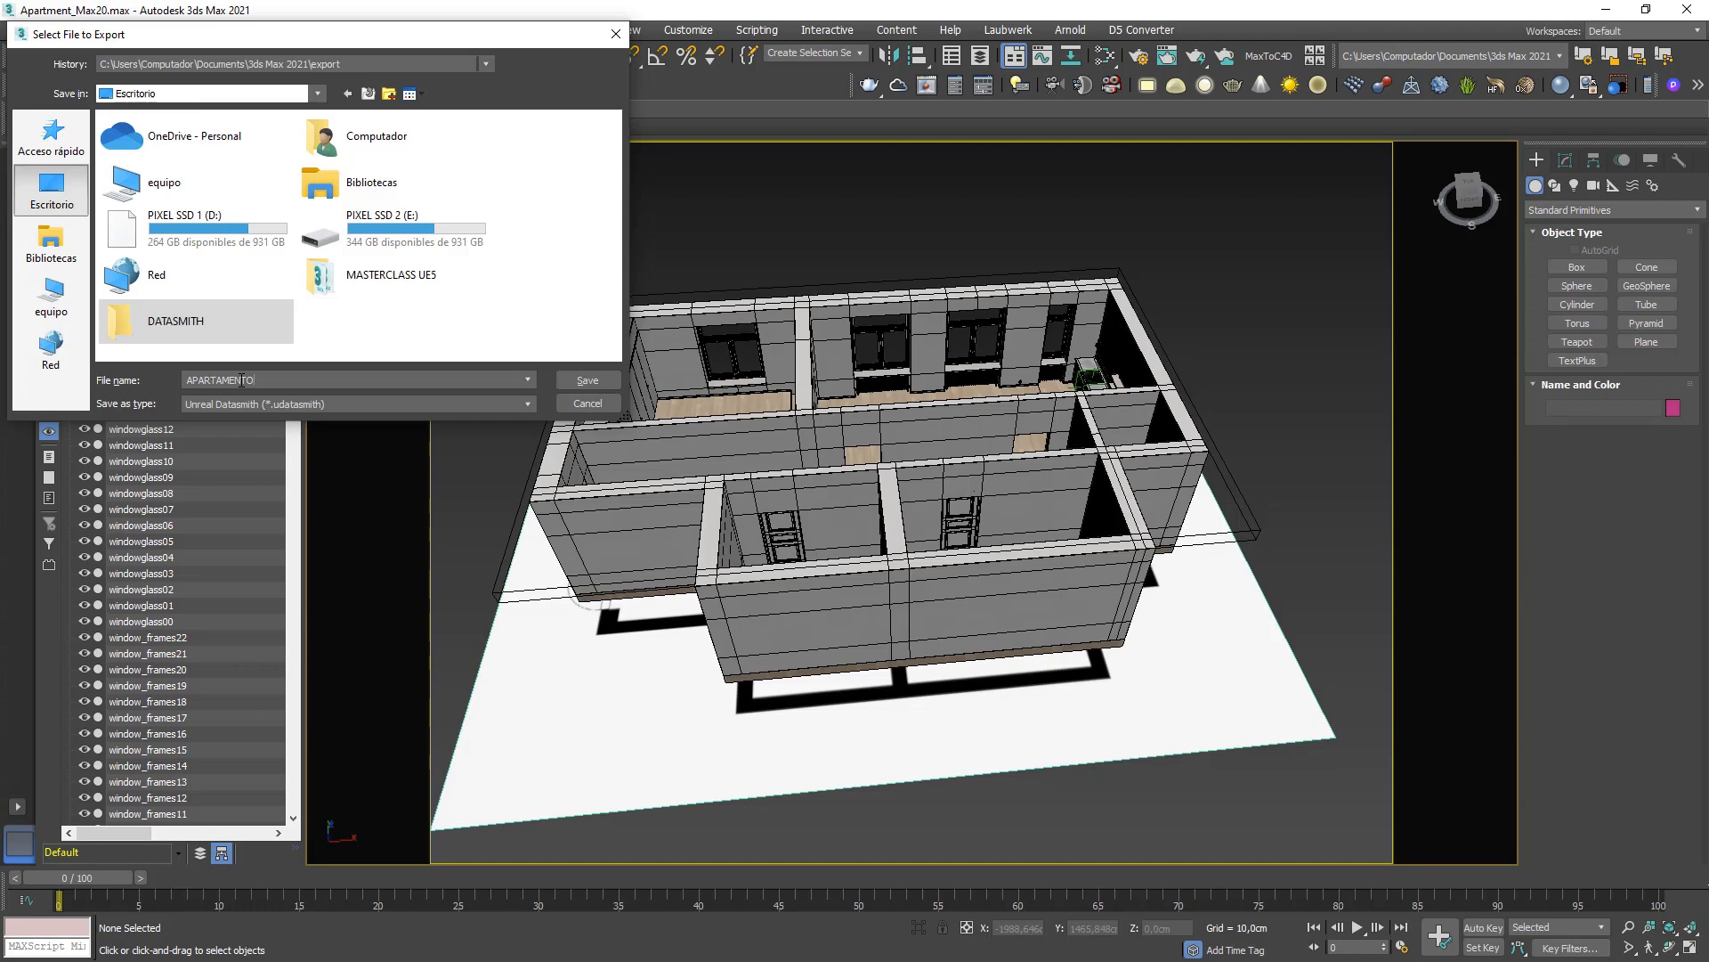
{"action": "double_click", "coordinate": [180, 325]}
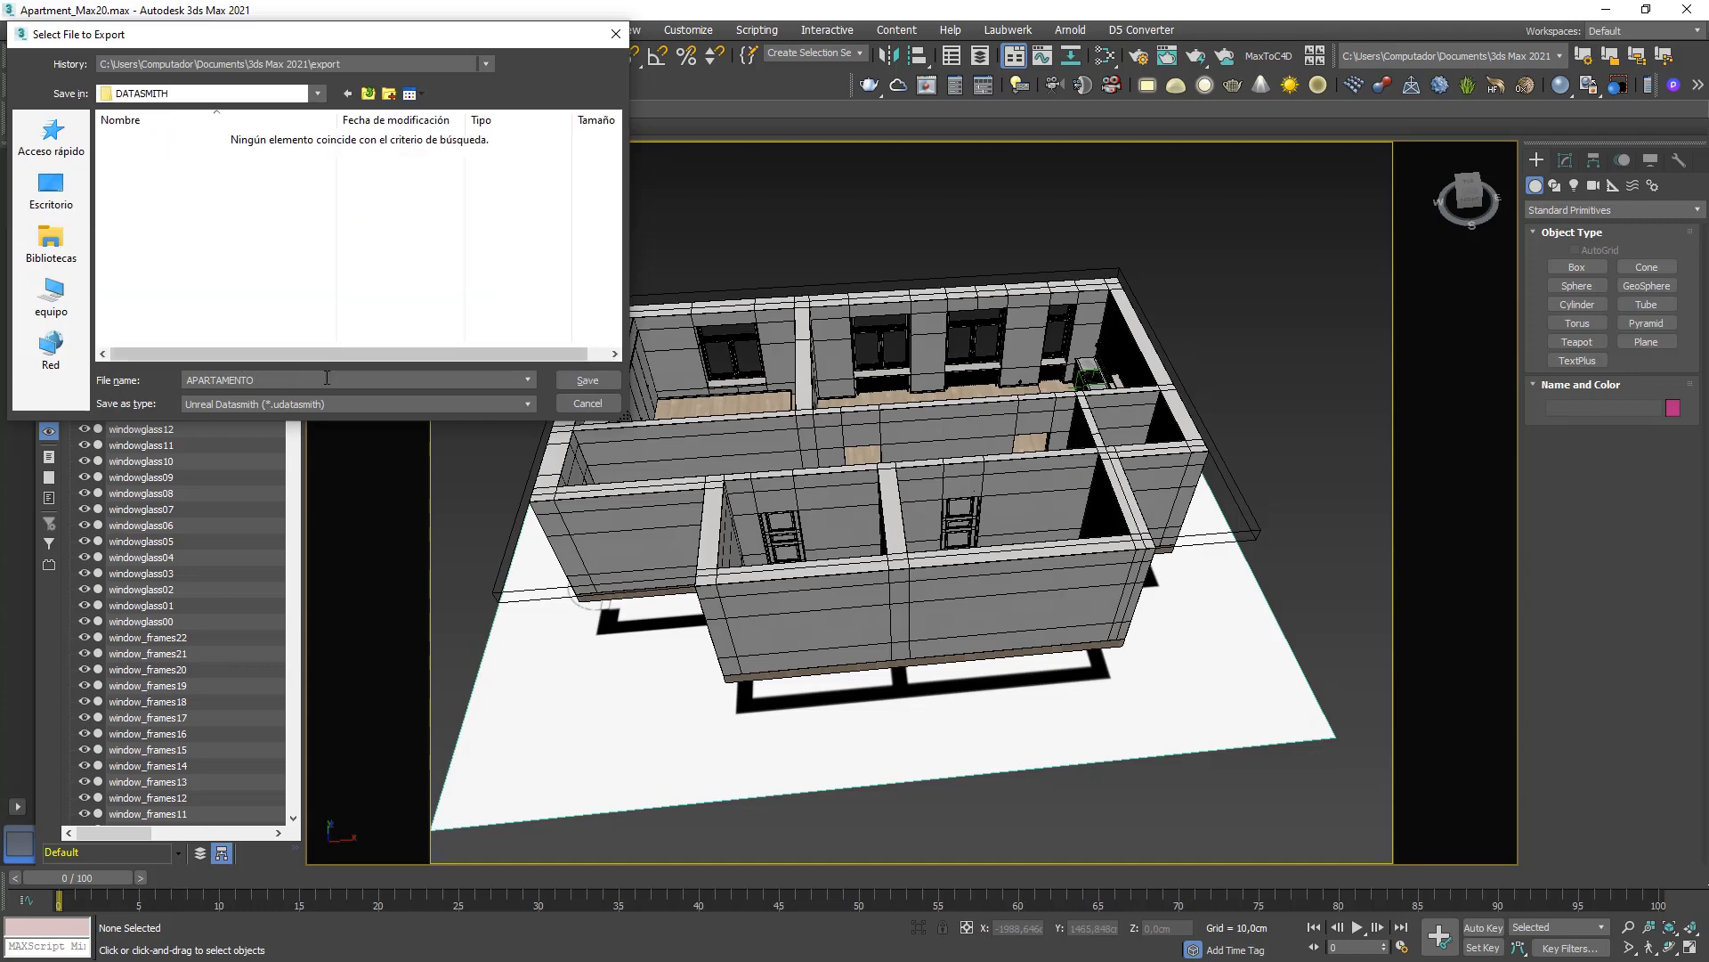
{"action": "left_click", "coordinate": [586, 380]}
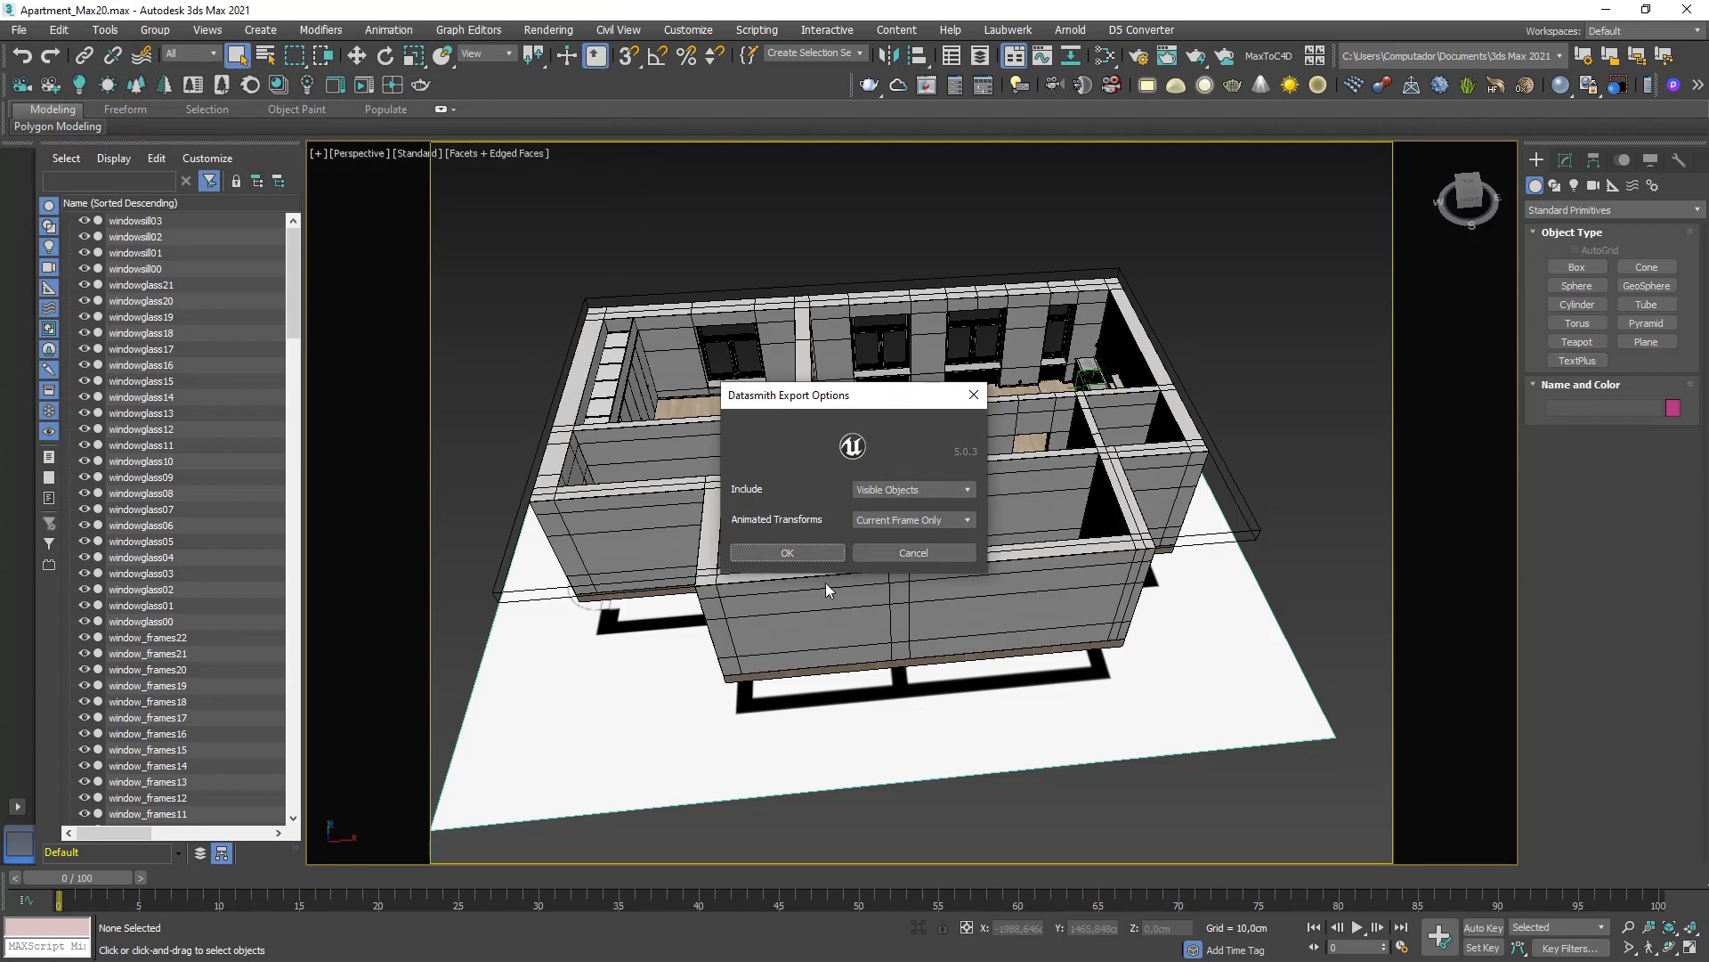
{"action": "left_click", "coordinate": [783, 552]}
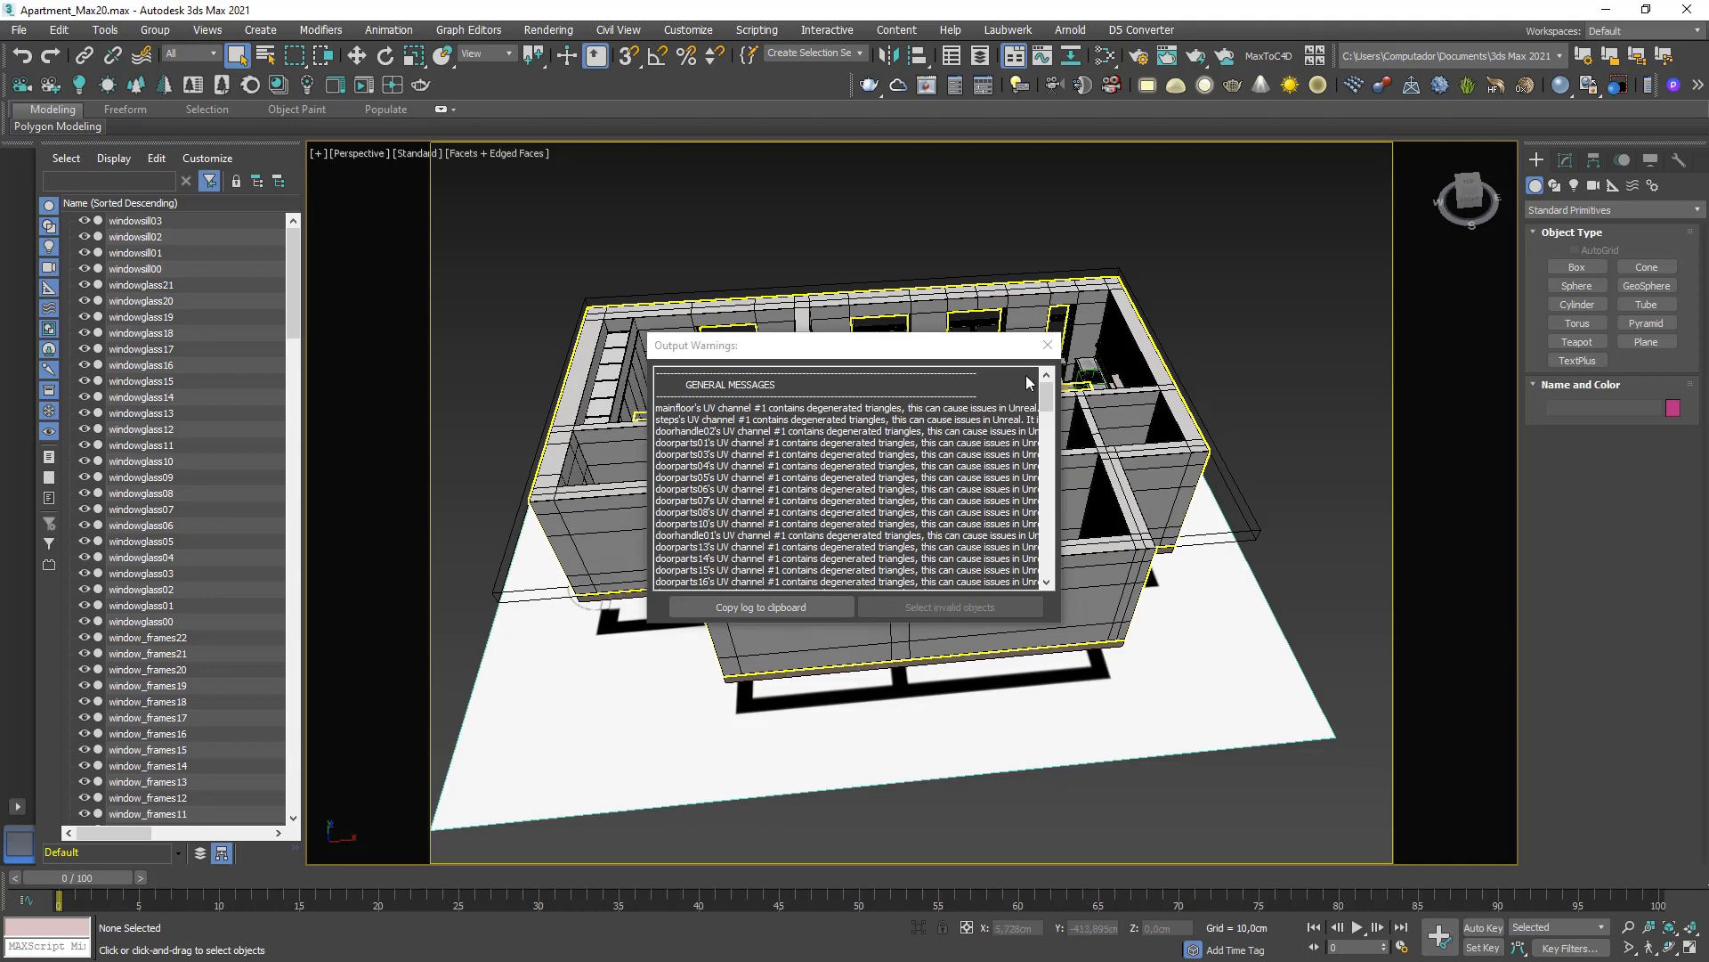
{"action": "left_click", "coordinate": [1047, 344]}
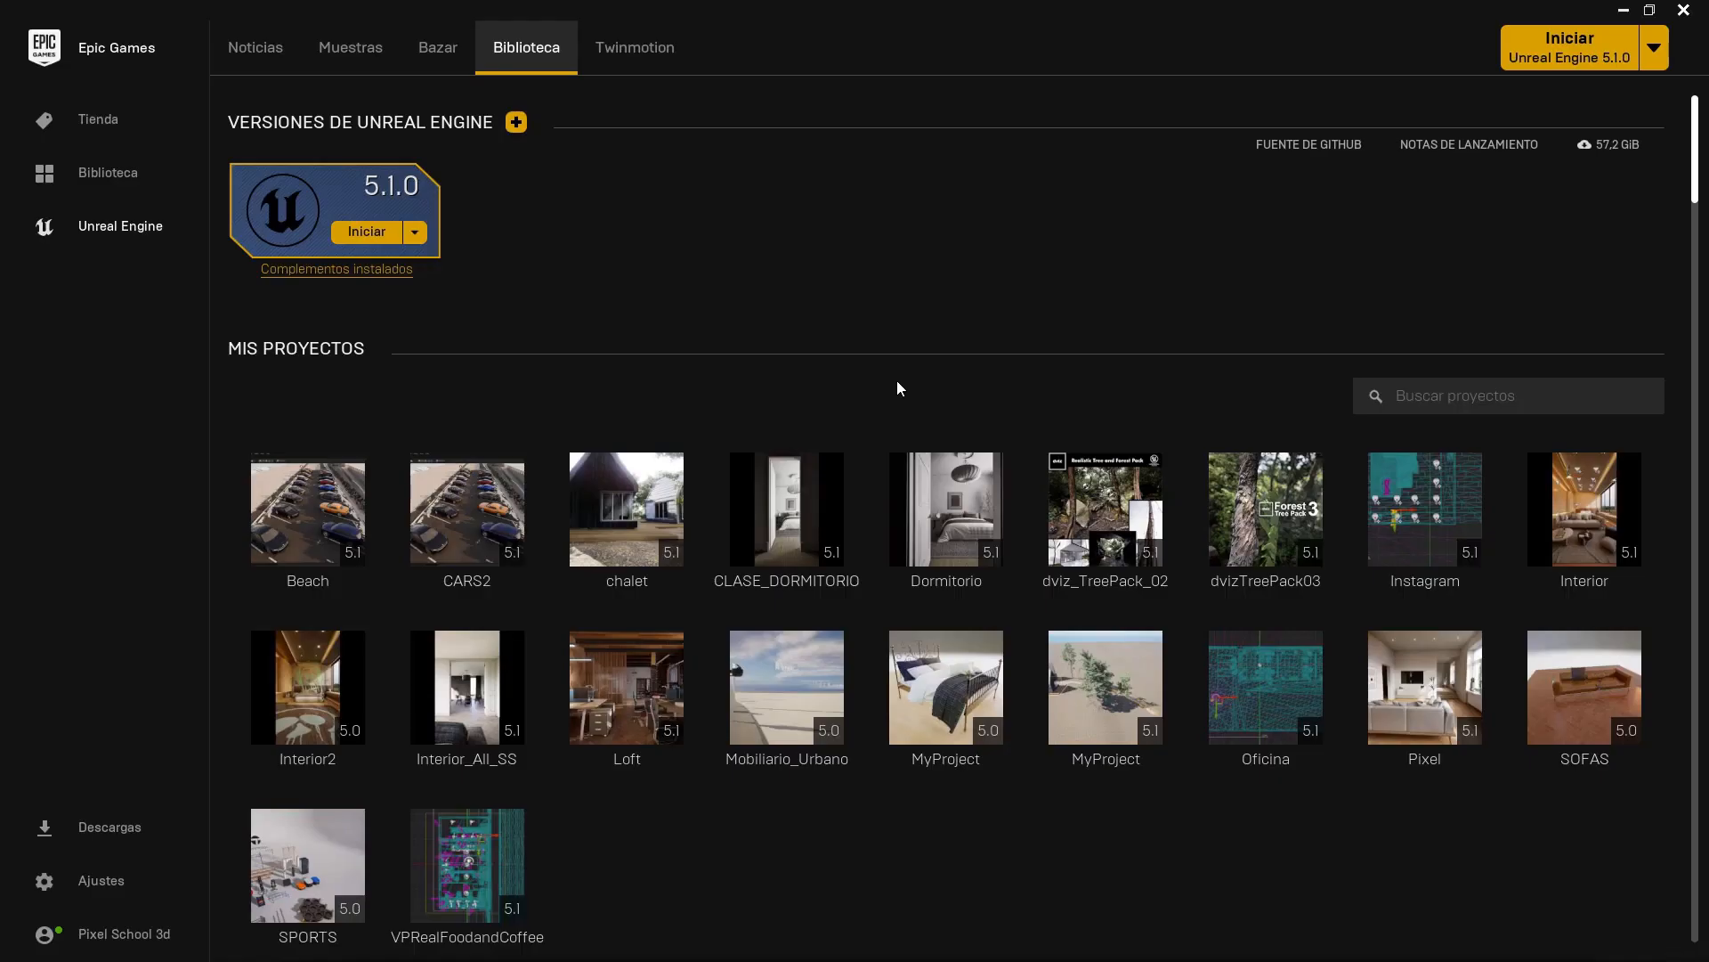
- Switch to the Epic Games Launcher and launch Unreal Engine 5.1.0
{"action": "mouse_move", "coordinate": [981, 685]}
{"action": "left_click", "coordinate": [370, 234]}
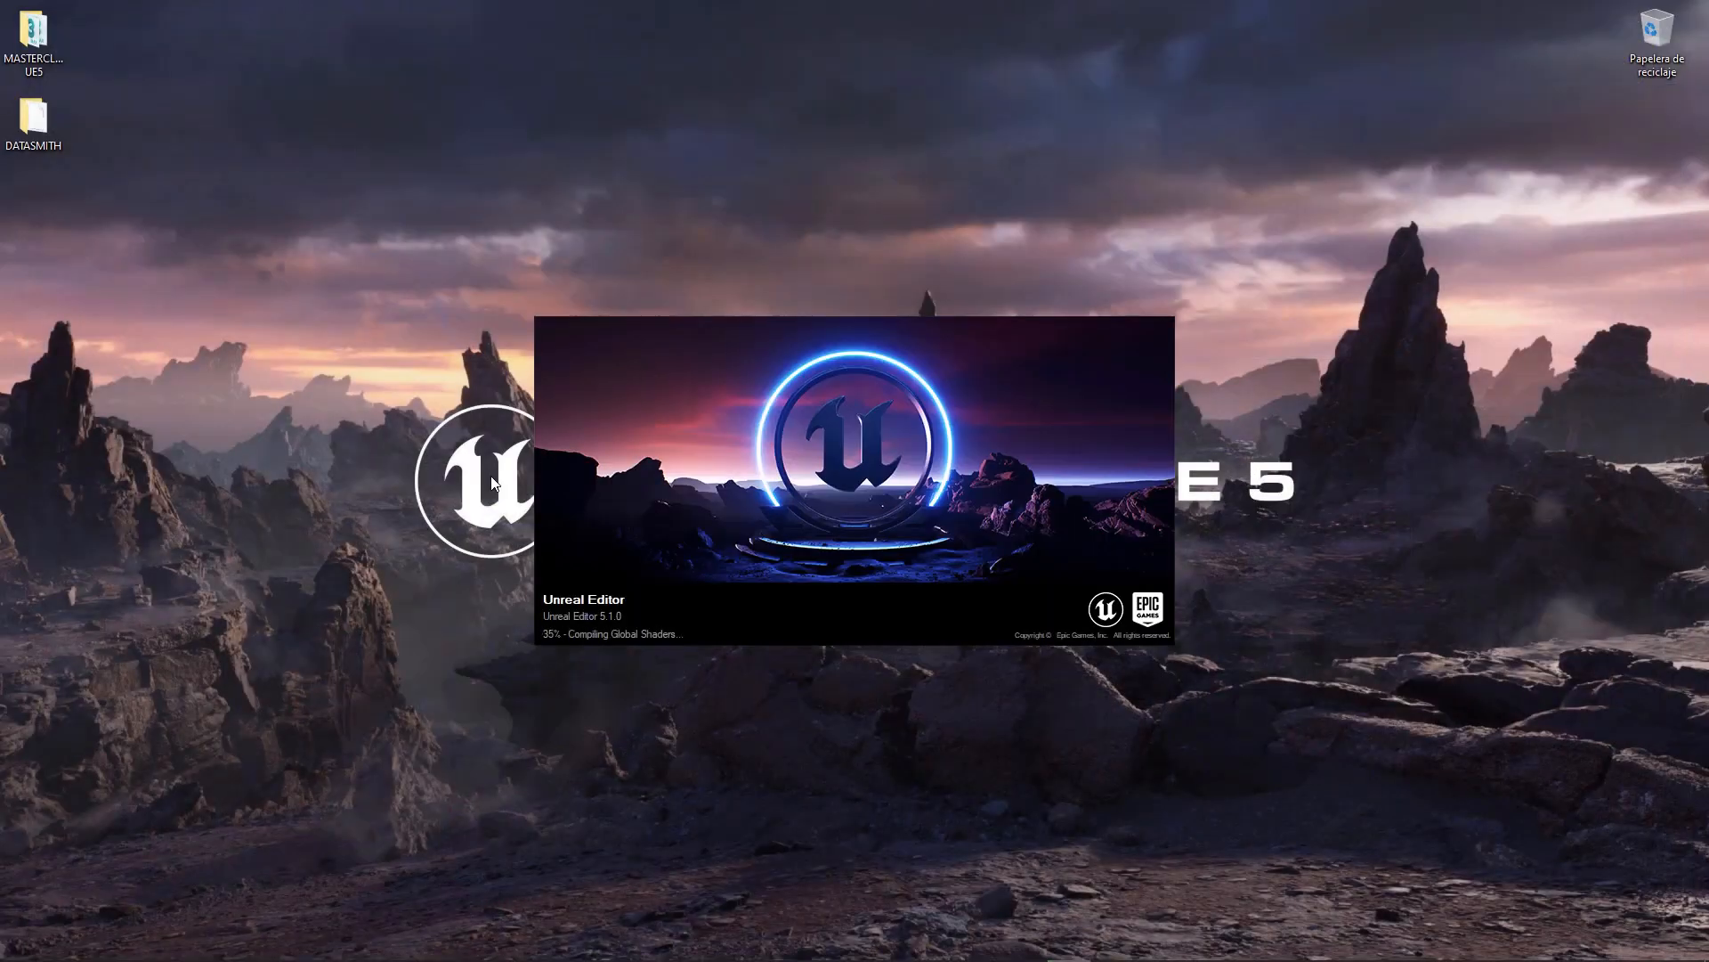
- Check the contents of the DATASMITH and MASTERCLASS UE5 folders on the desktop
{"action": "double_click", "coordinate": [34, 120]}
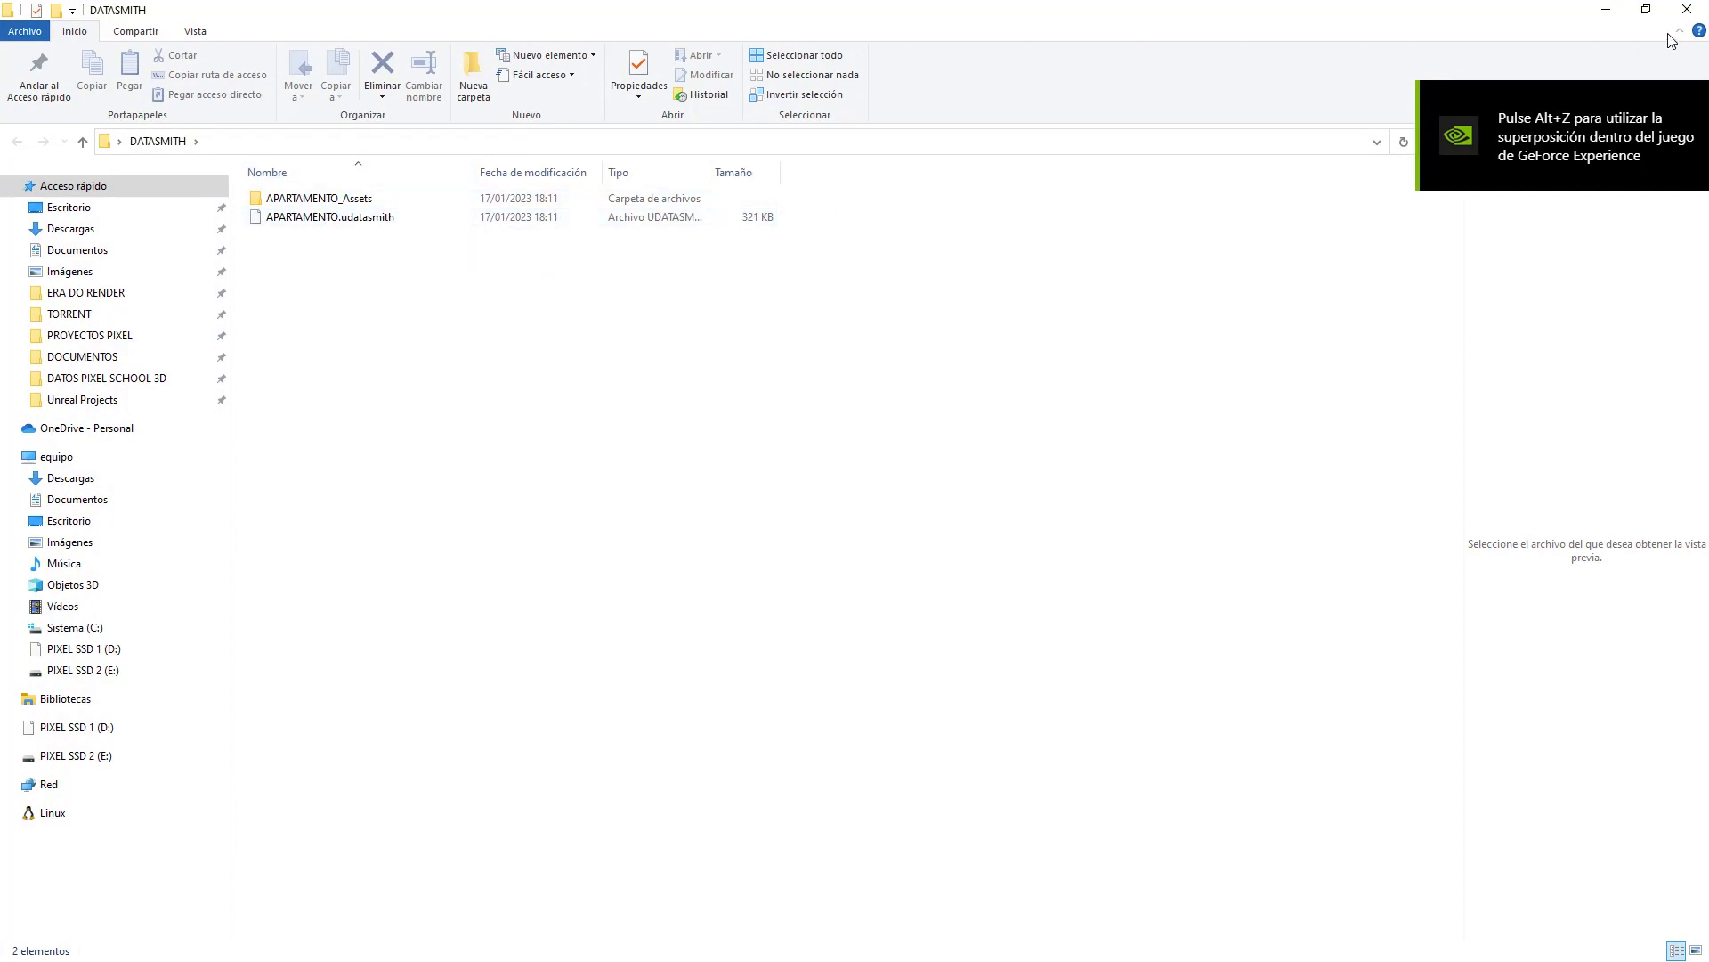
{"action": "left_click", "coordinate": [1686, 9]}
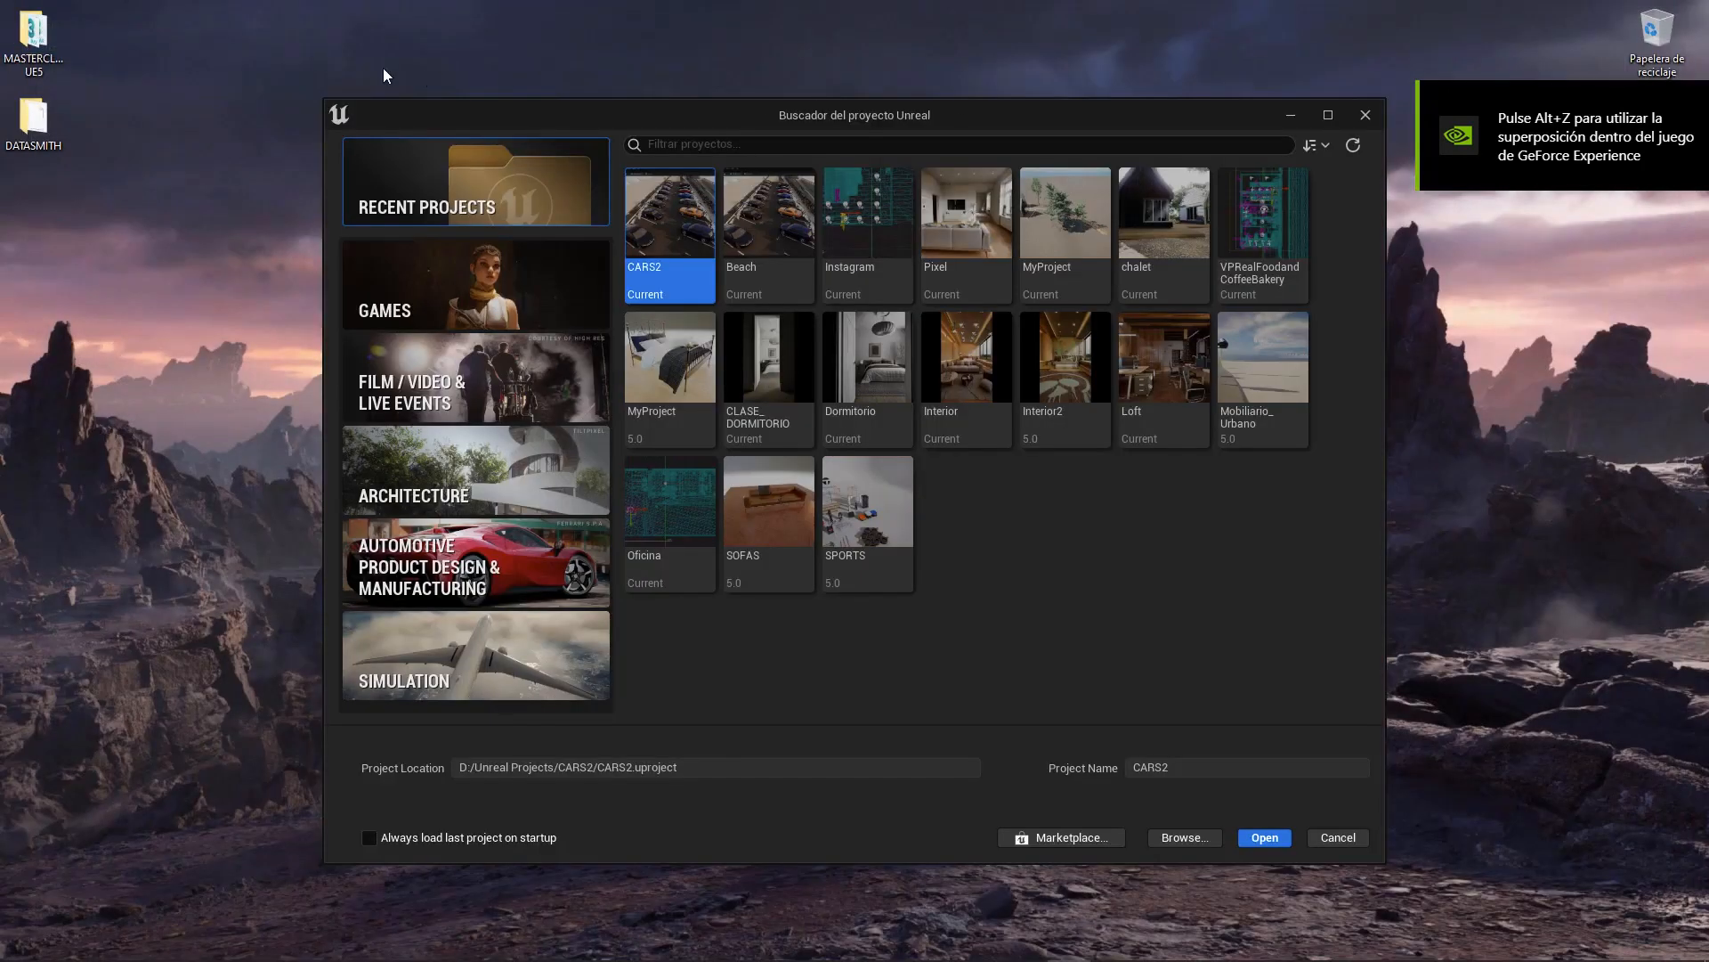
{"action": "double_click", "coordinate": [32, 54]}
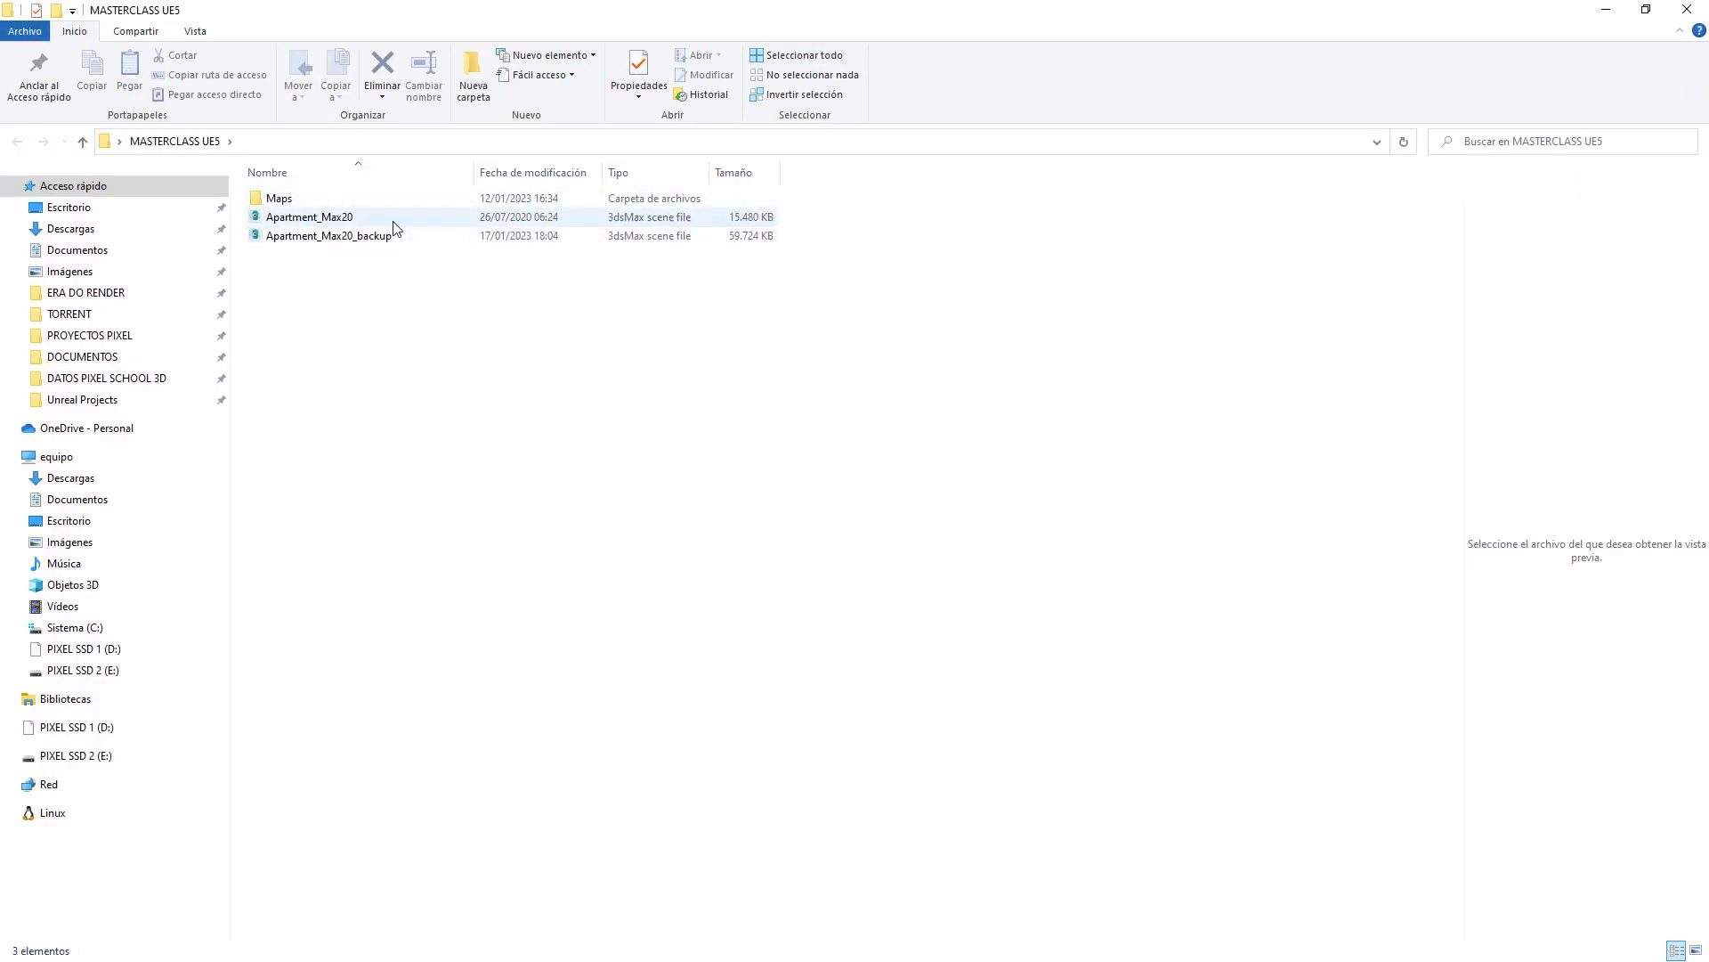
{"action": "left_click", "coordinate": [1686, 9]}
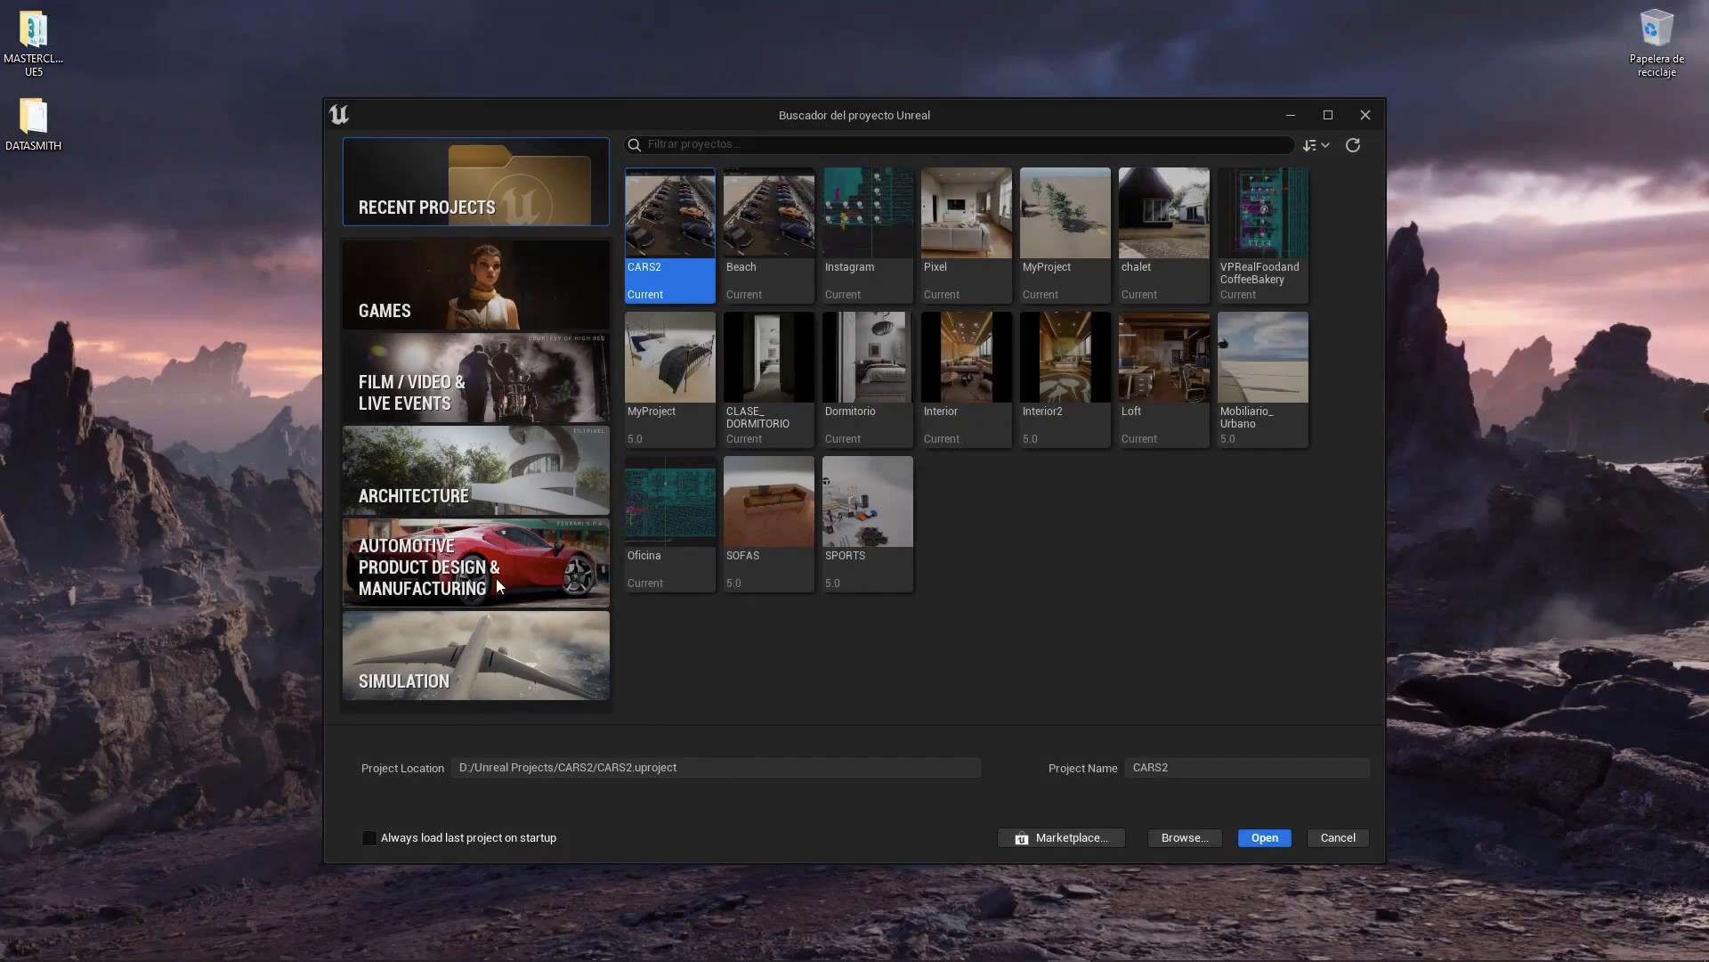
- Create a project named Masterclass_ue5 from the Blank Architecture template and dismiss the new plugins notice
{"action": "left_click", "coordinate": [460, 496]}
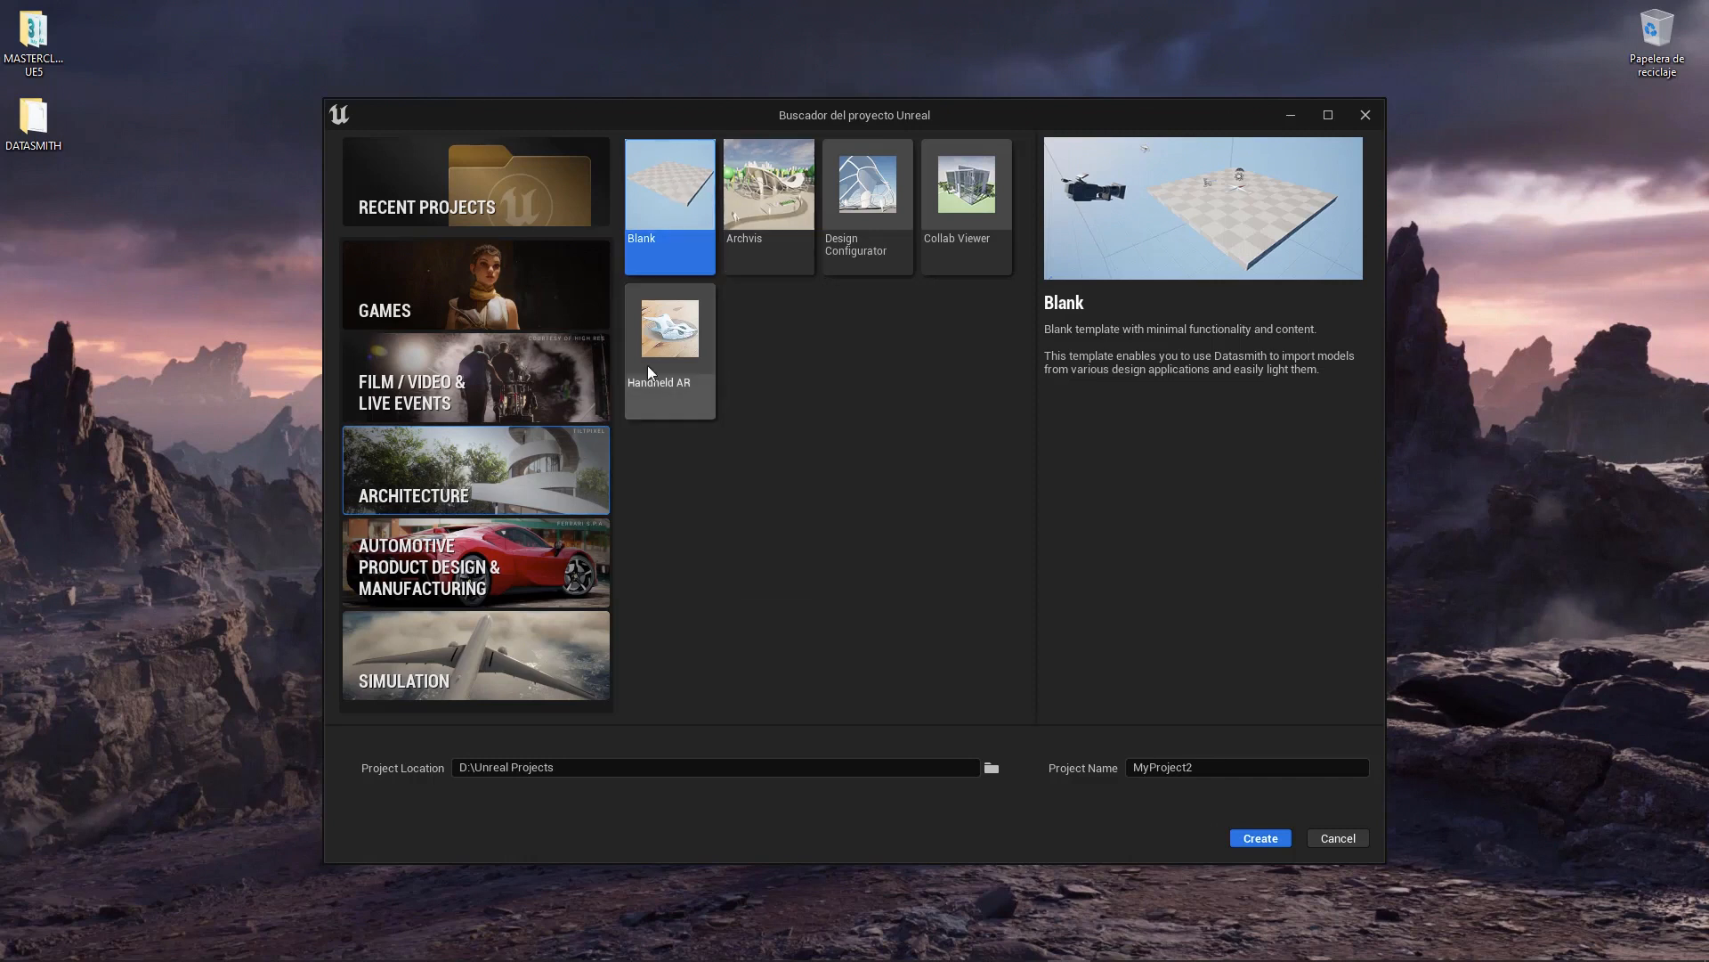
{"action": "left_click", "coordinate": [1245, 768]}
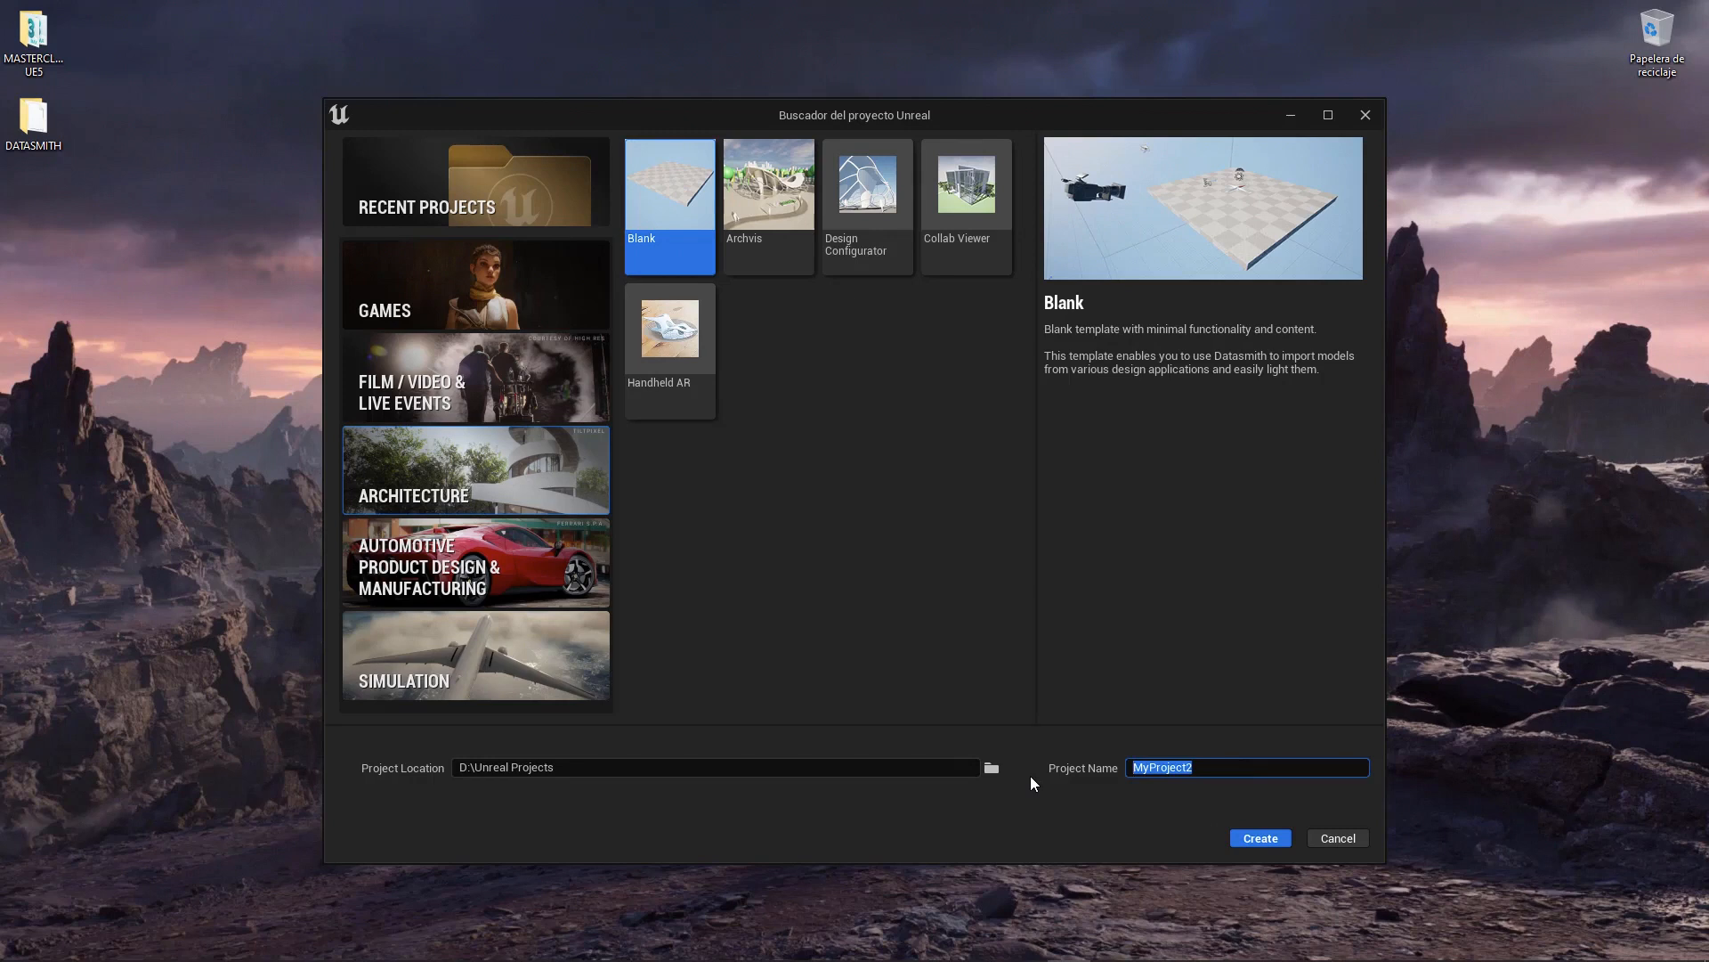
{"action": "type", "text": "M"}
{"action": "key", "text": "BackSpace"}
{"action": "type", "text": "Masterclass_ue5"}
{"action": "left_click", "coordinate": [1259, 842]}
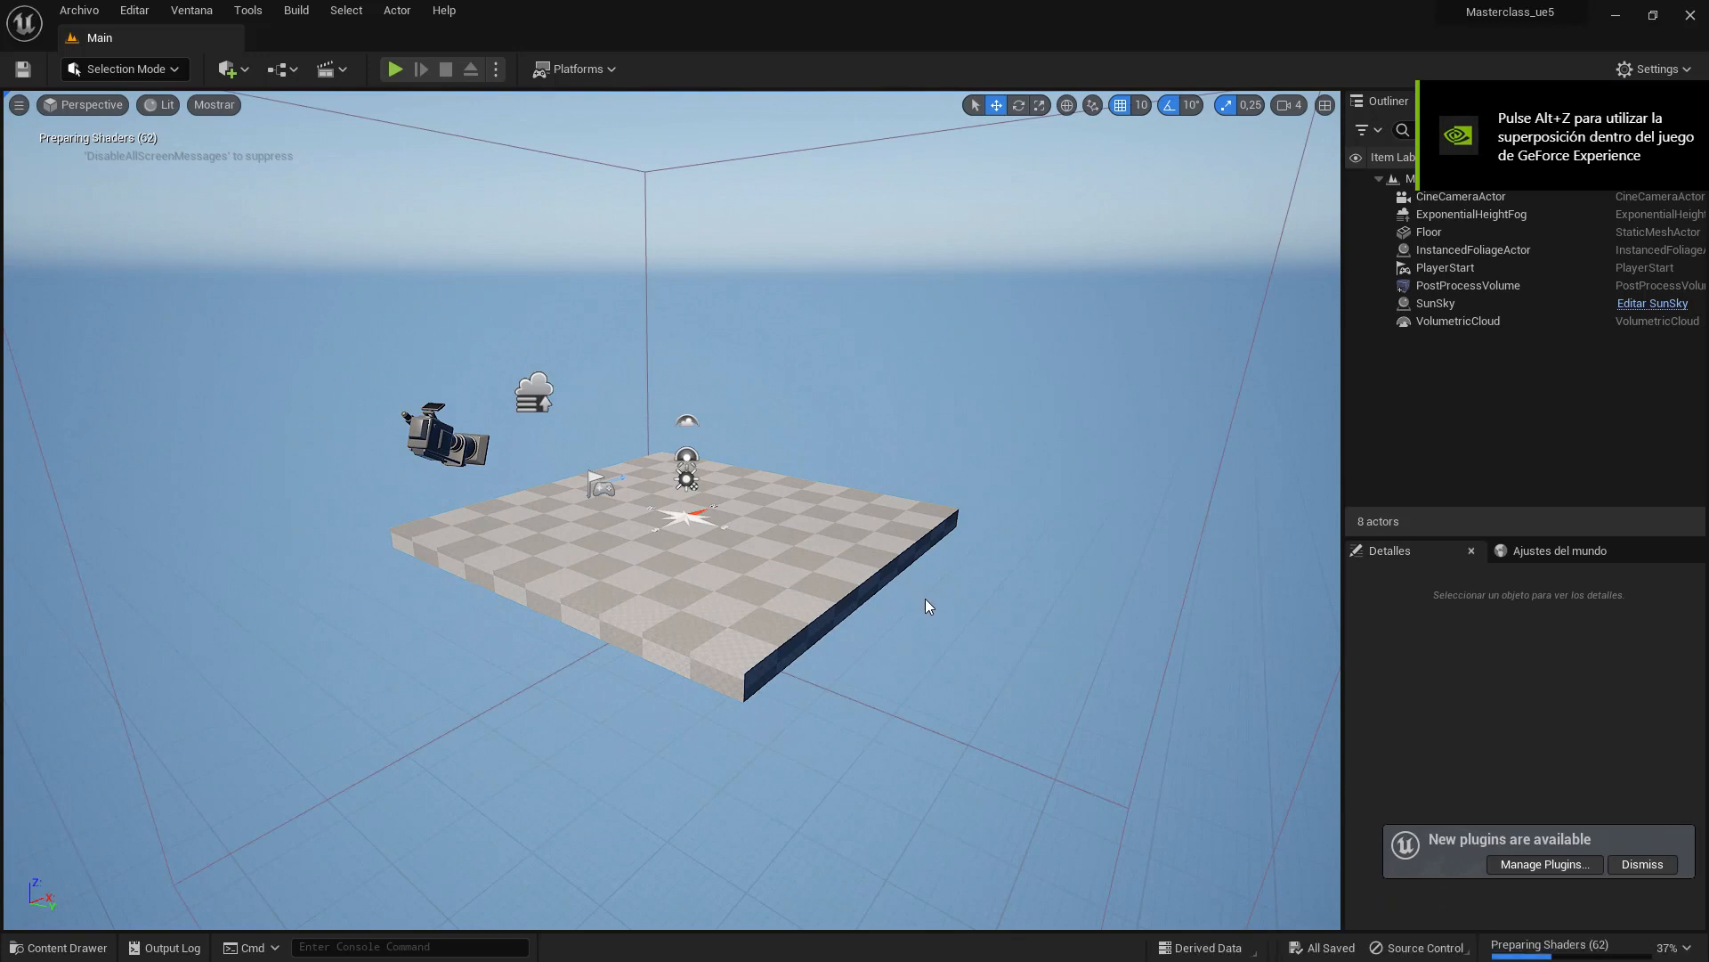
{"action": "left_click", "coordinate": [1645, 841]}
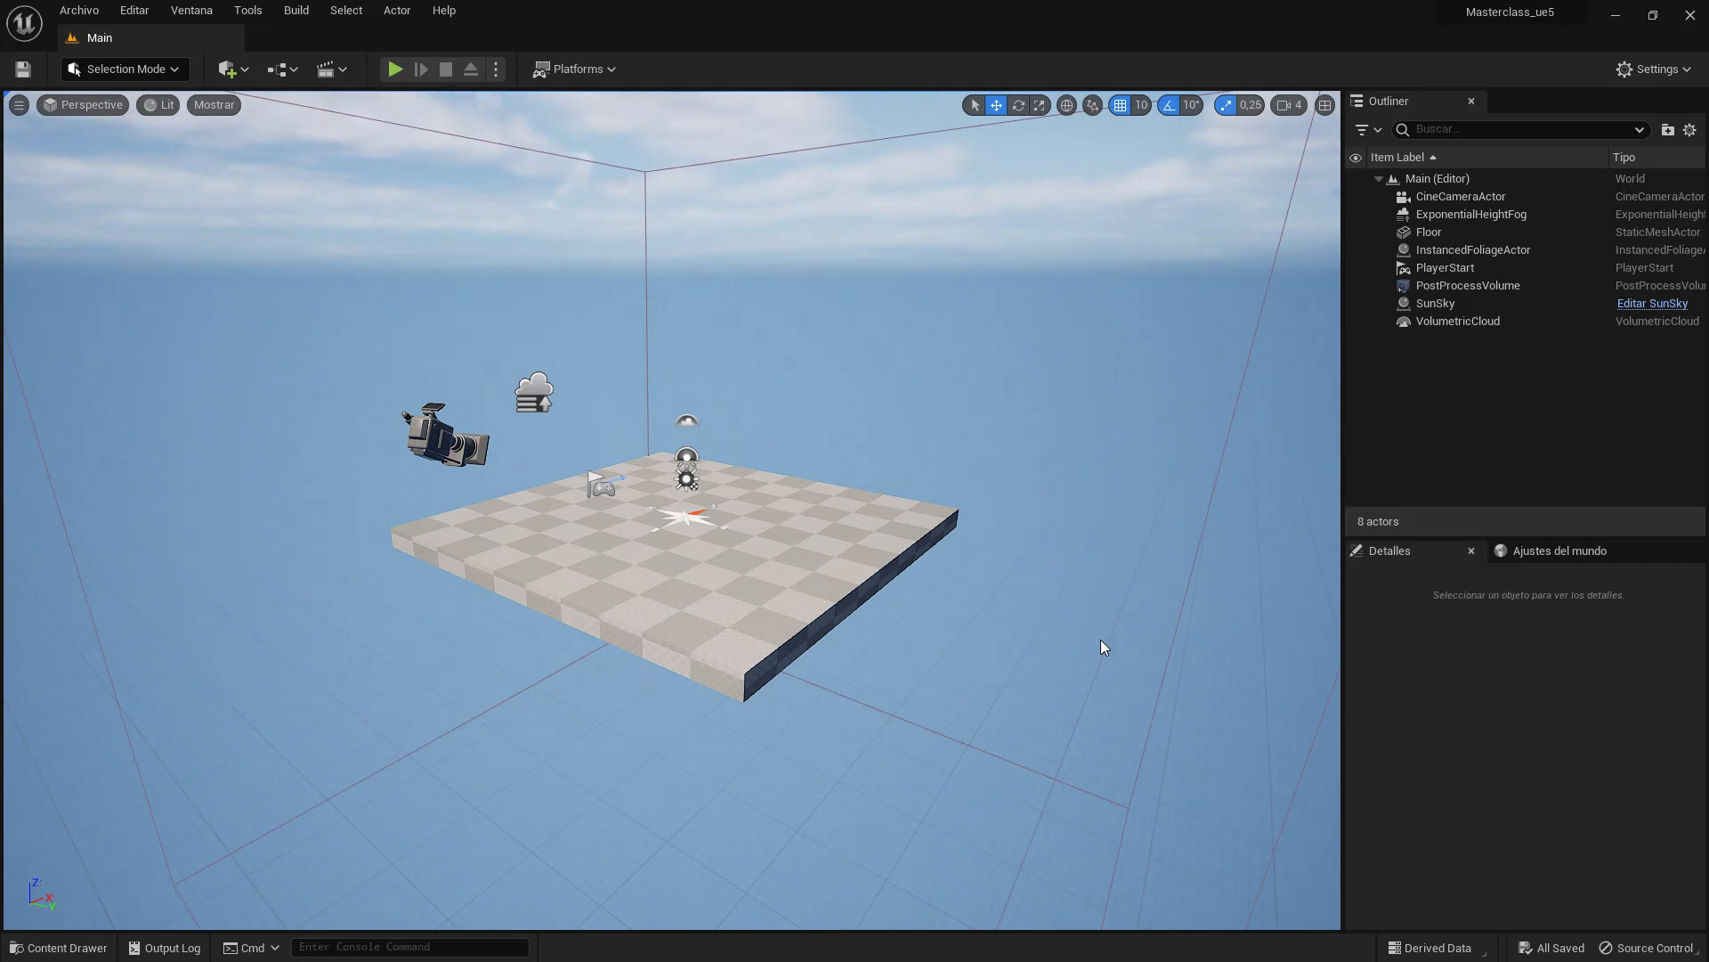
- Review the project's Rendering settings for global illumination, reflections, Lumen, shadows, ray tracing and Nanite, and close the project settings
{"action": "left_click", "coordinate": [132, 11]}
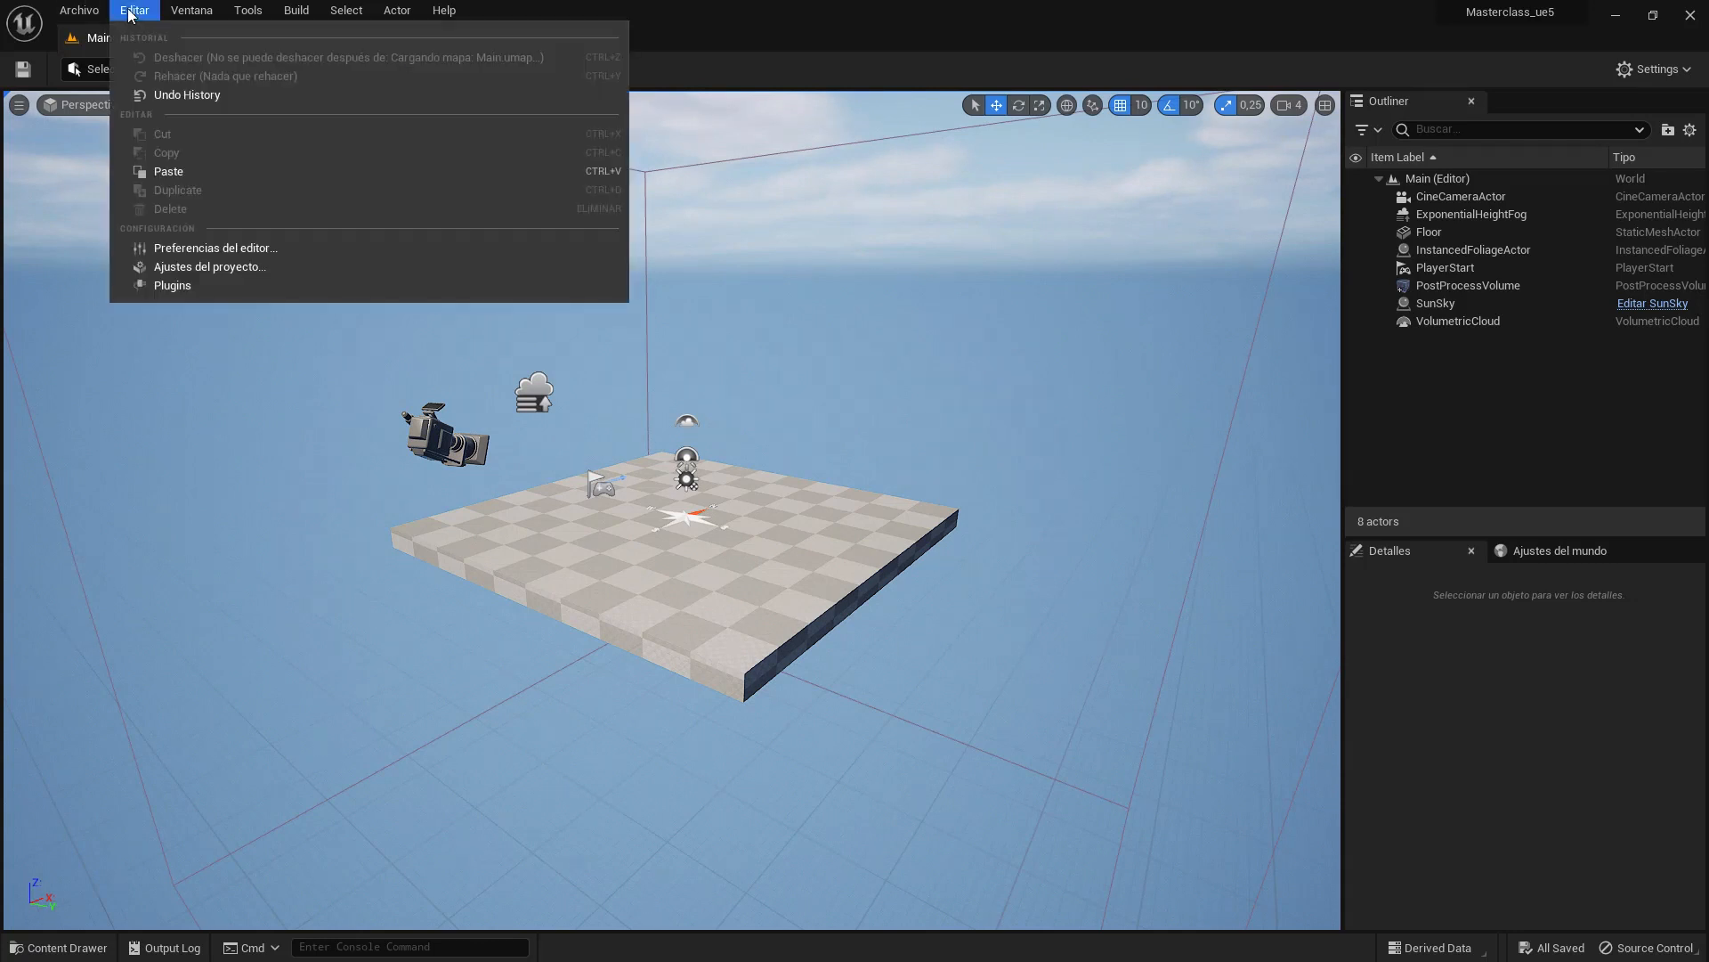
{"action": "left_click", "coordinate": [187, 269]}
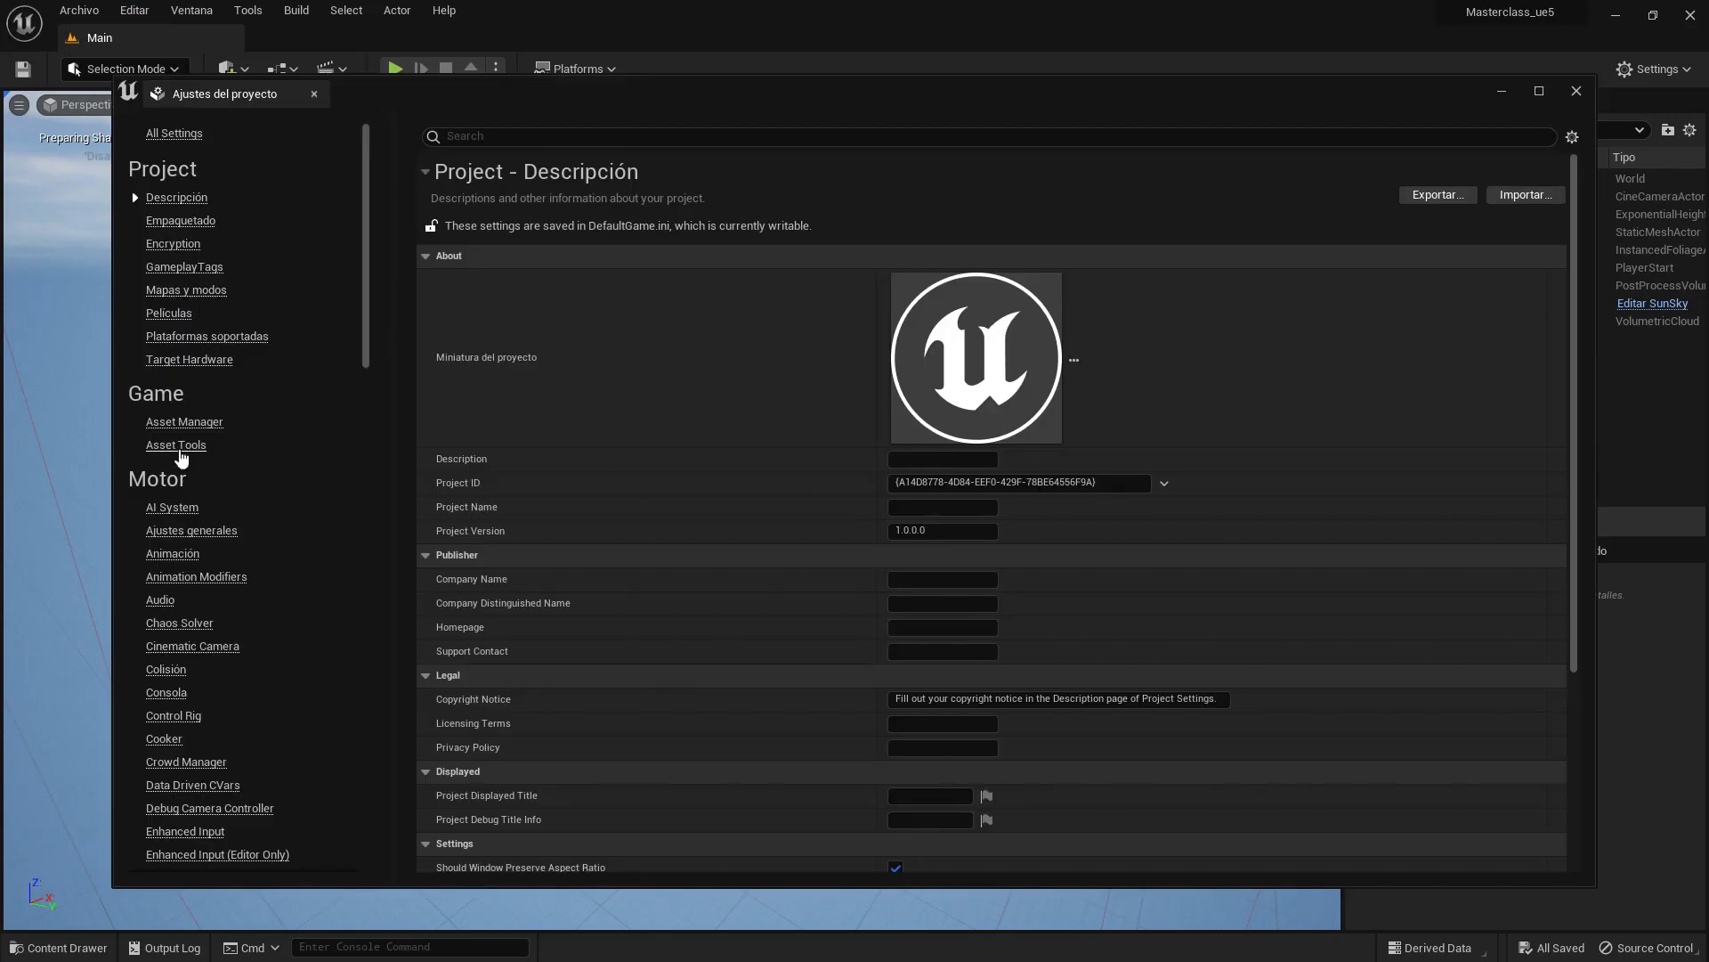
{"action": "scroll", "coordinate": [182, 534], "scroll_direction": "down", "scroll_amount": 10}
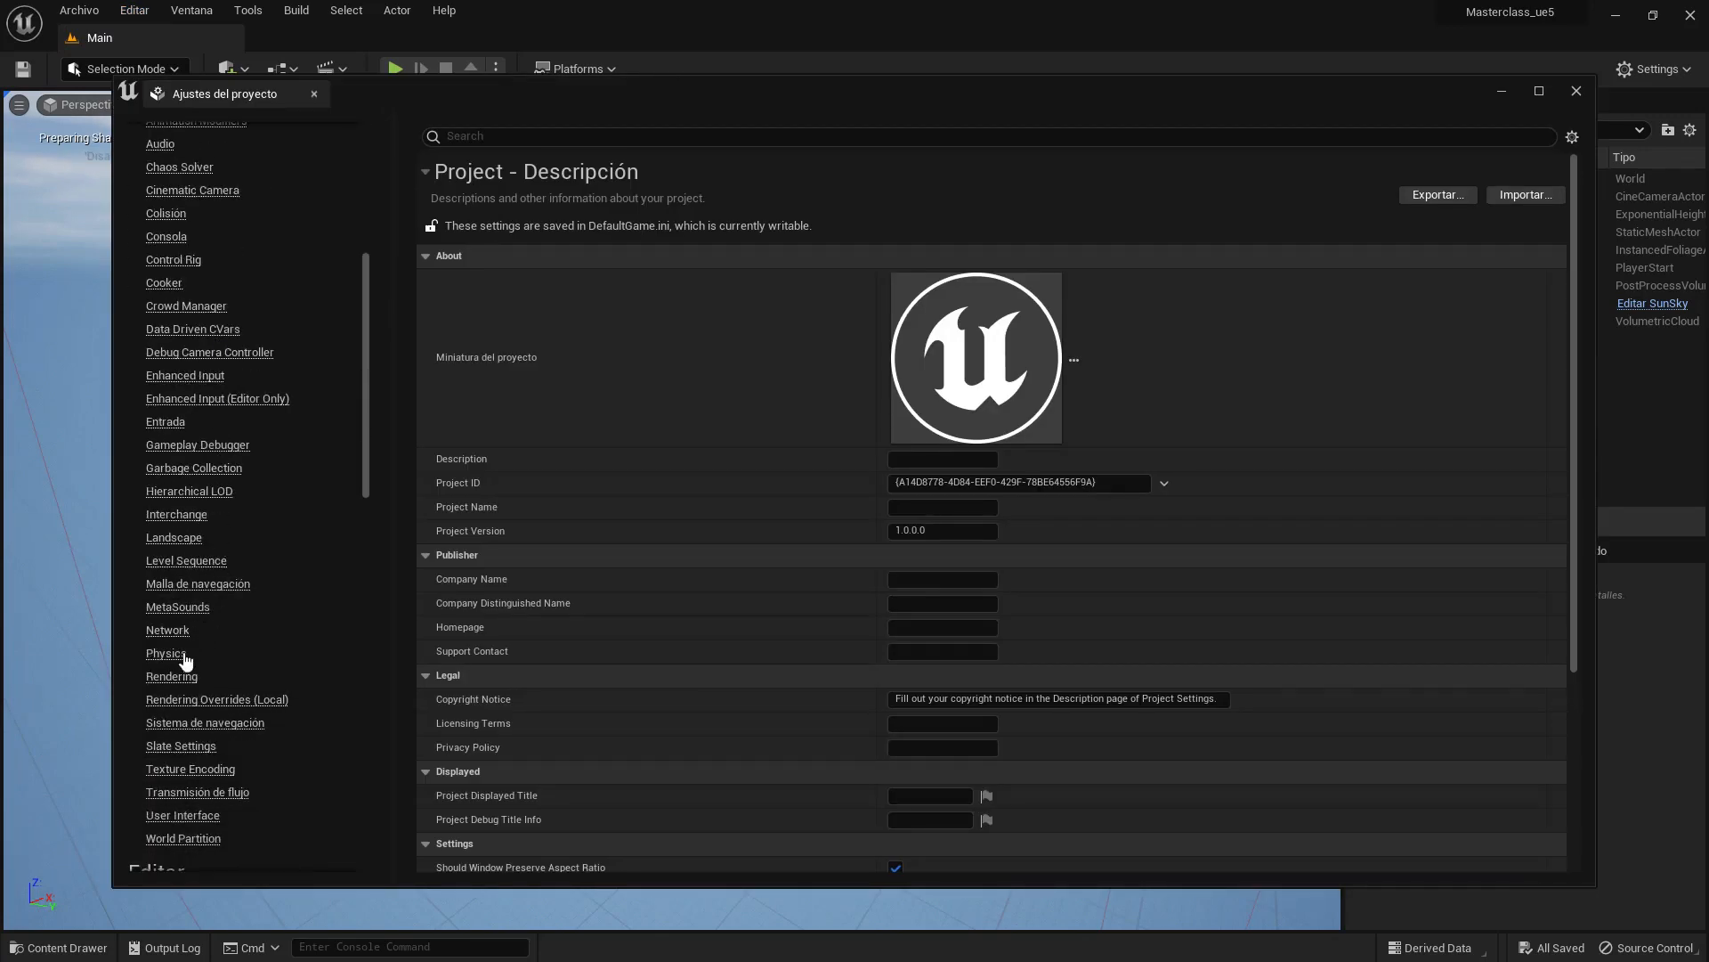
{"action": "left_click", "coordinate": [172, 676]}
{"action": "scroll", "coordinate": [1084, 454], "scroll_direction": "down", "scroll_amount": 10}
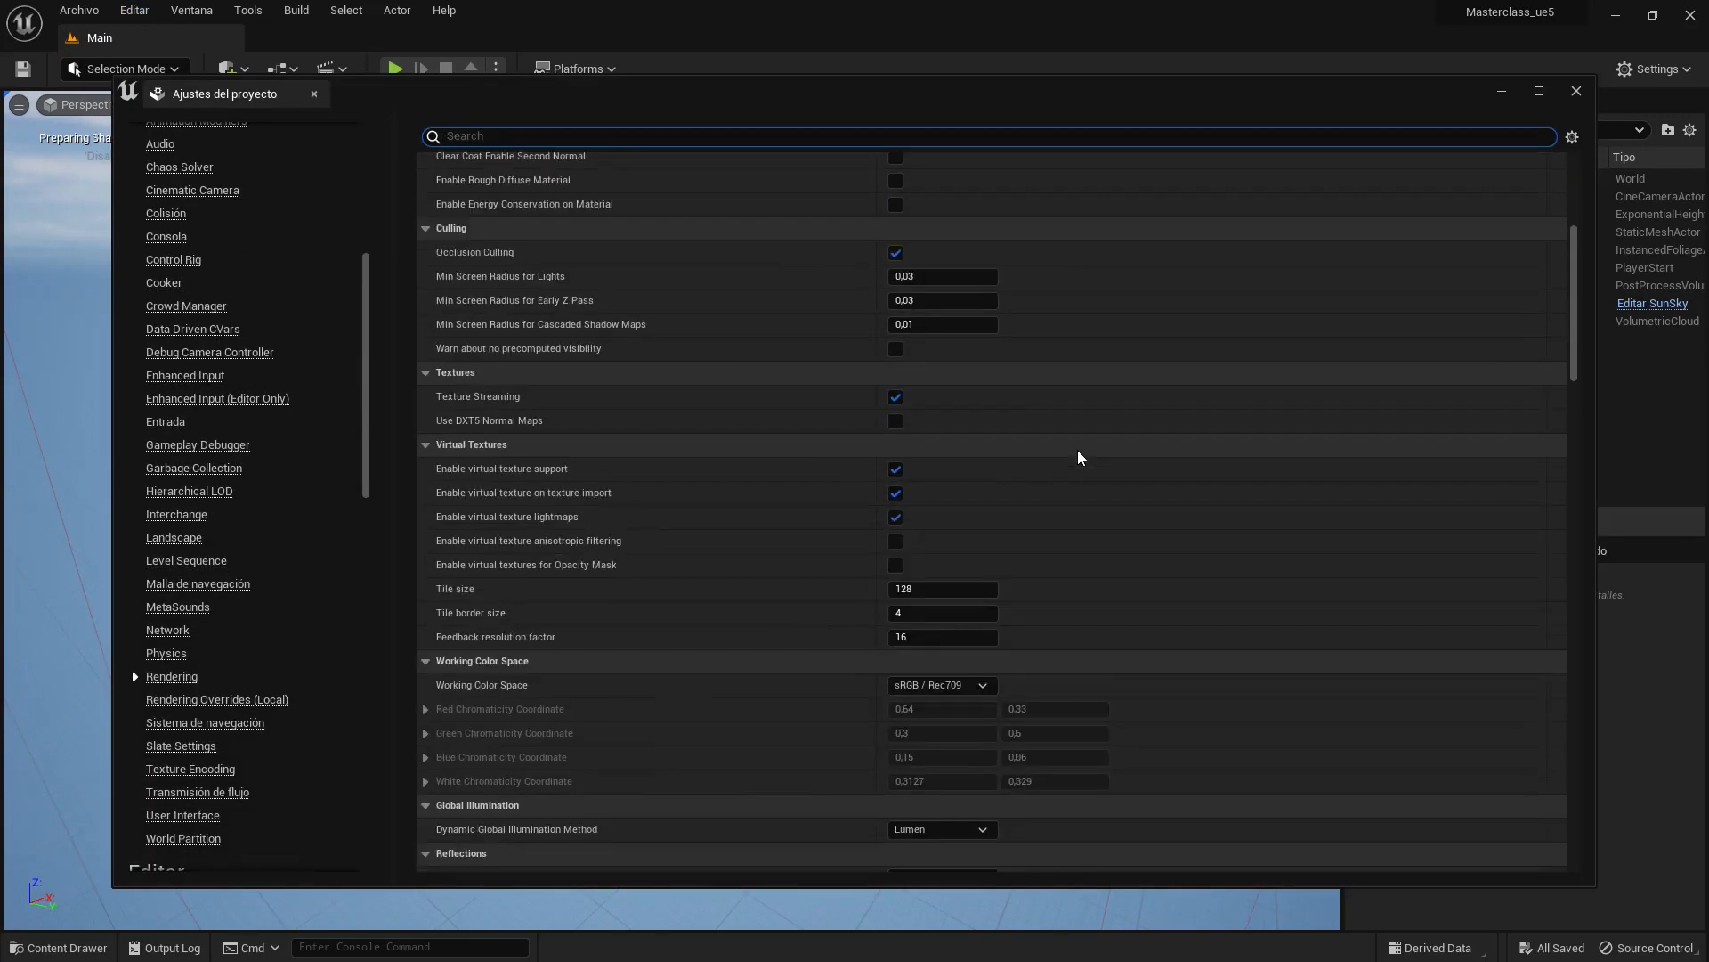
{"action": "scroll", "coordinate": [1079, 457], "scroll_direction": "down", "scroll_amount": 5}
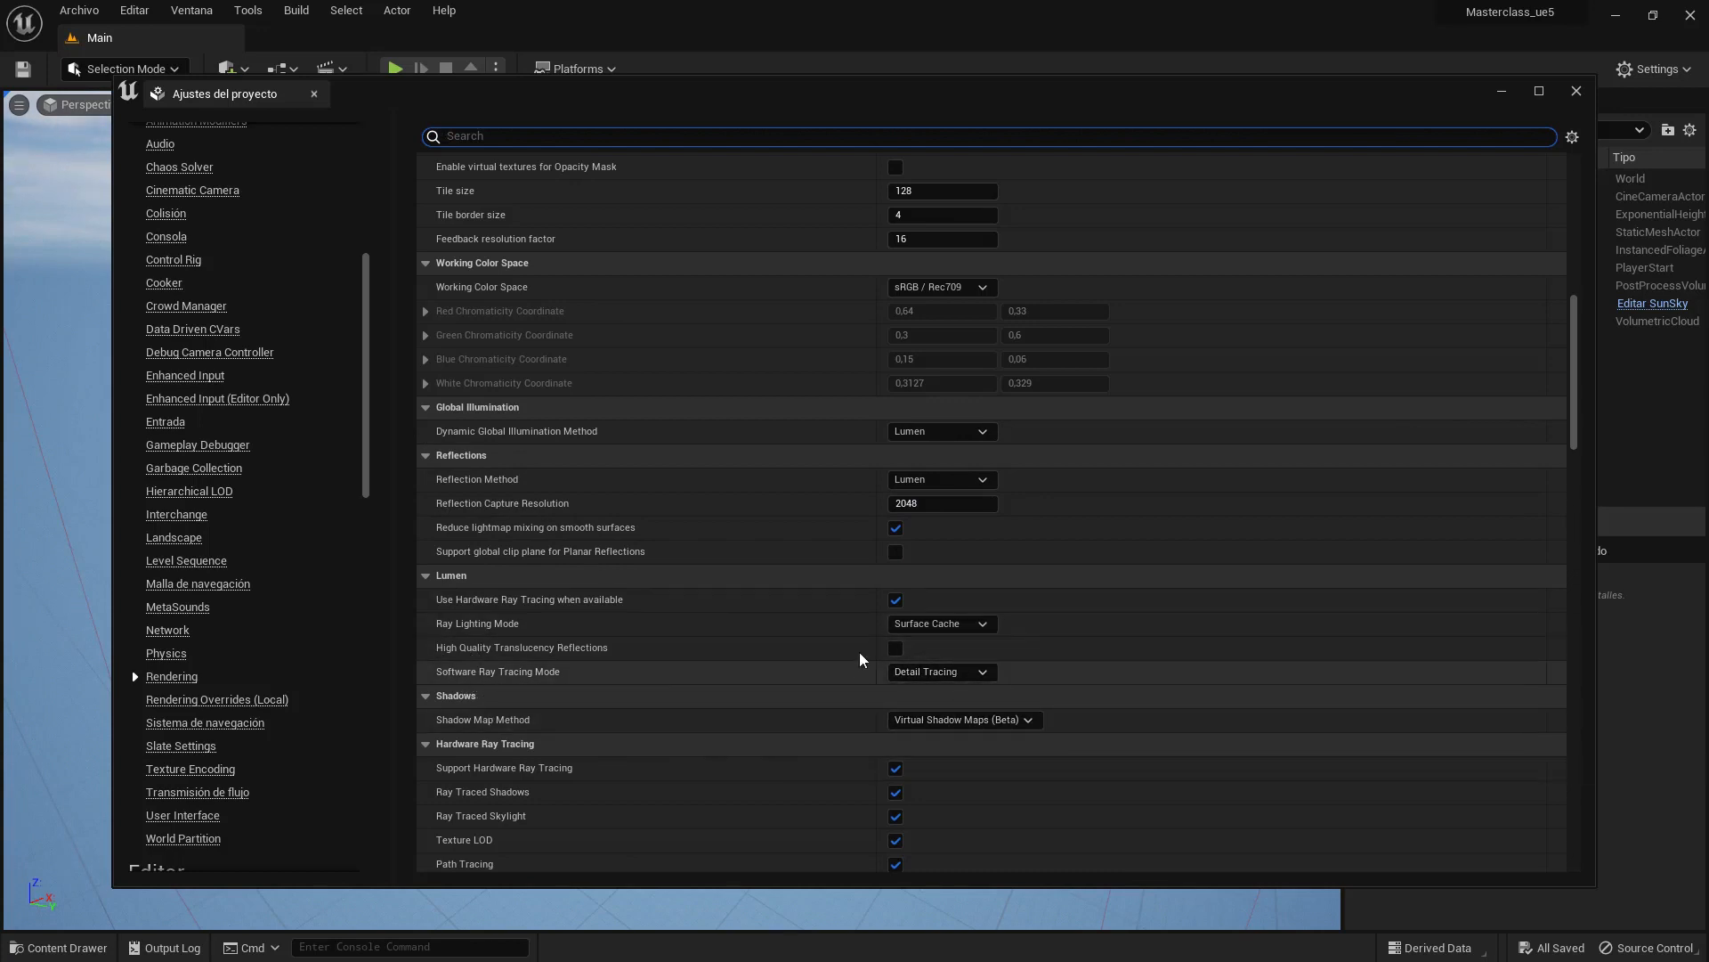
{"action": "scroll", "coordinate": [784, 686], "scroll_direction": "down", "scroll_amount": 6}
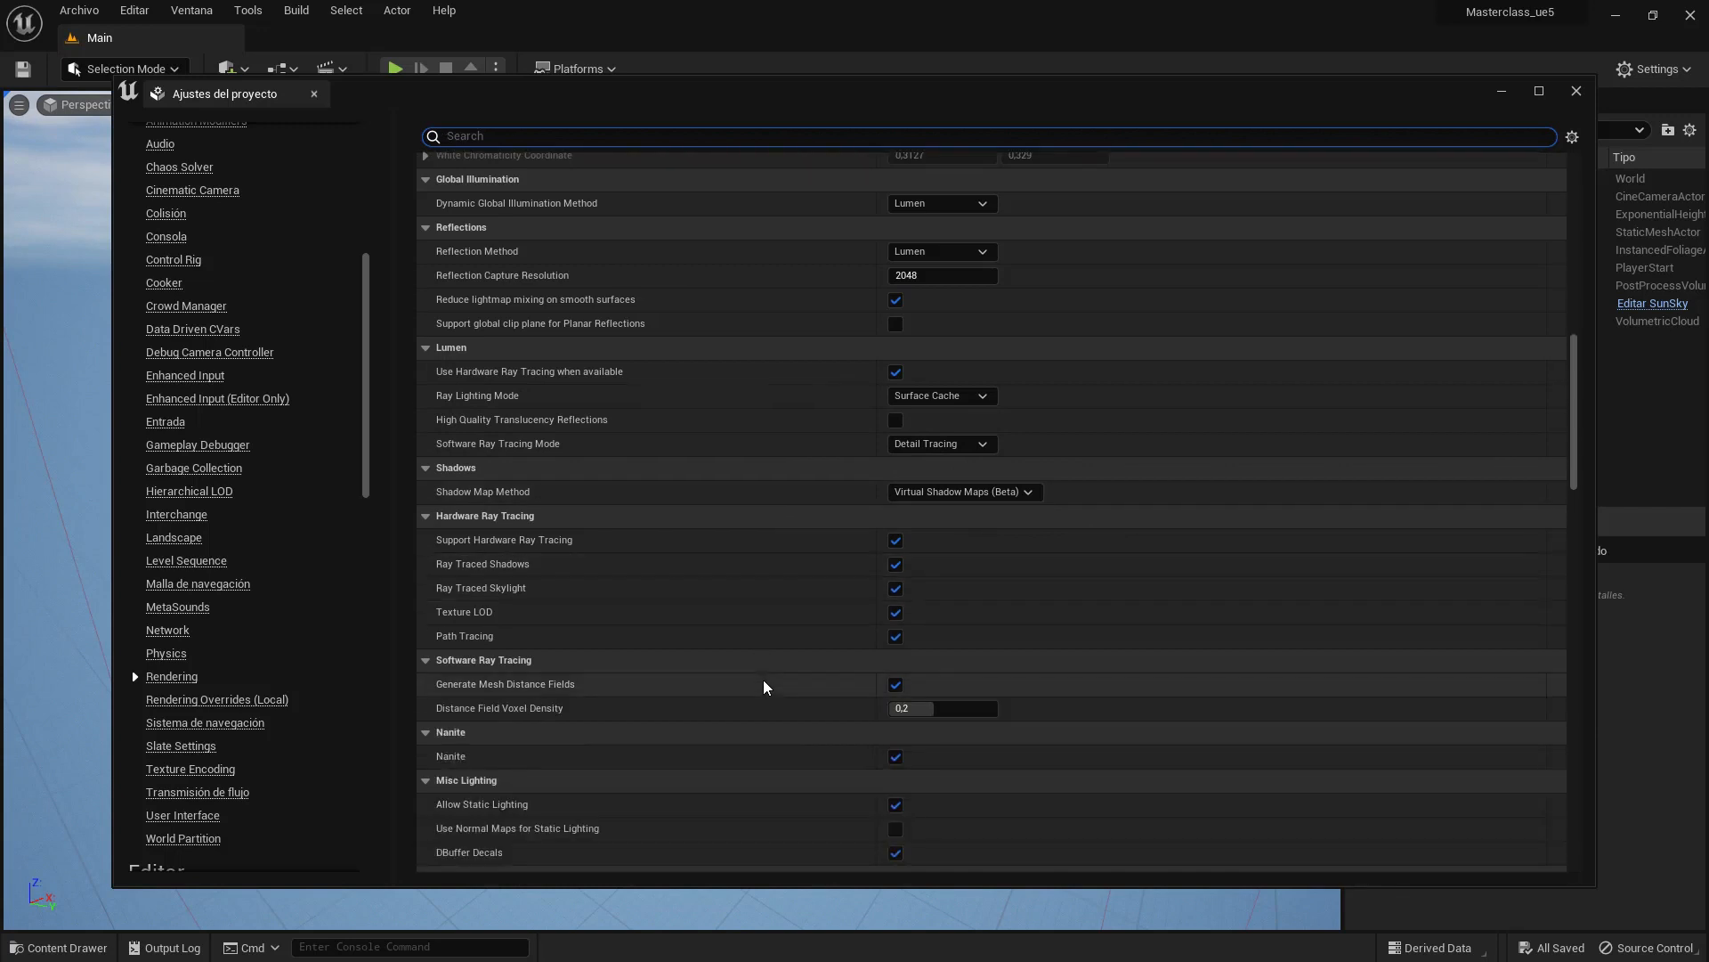
{"action": "scroll", "coordinate": [763, 686], "scroll_direction": "up", "scroll_amount": 2}
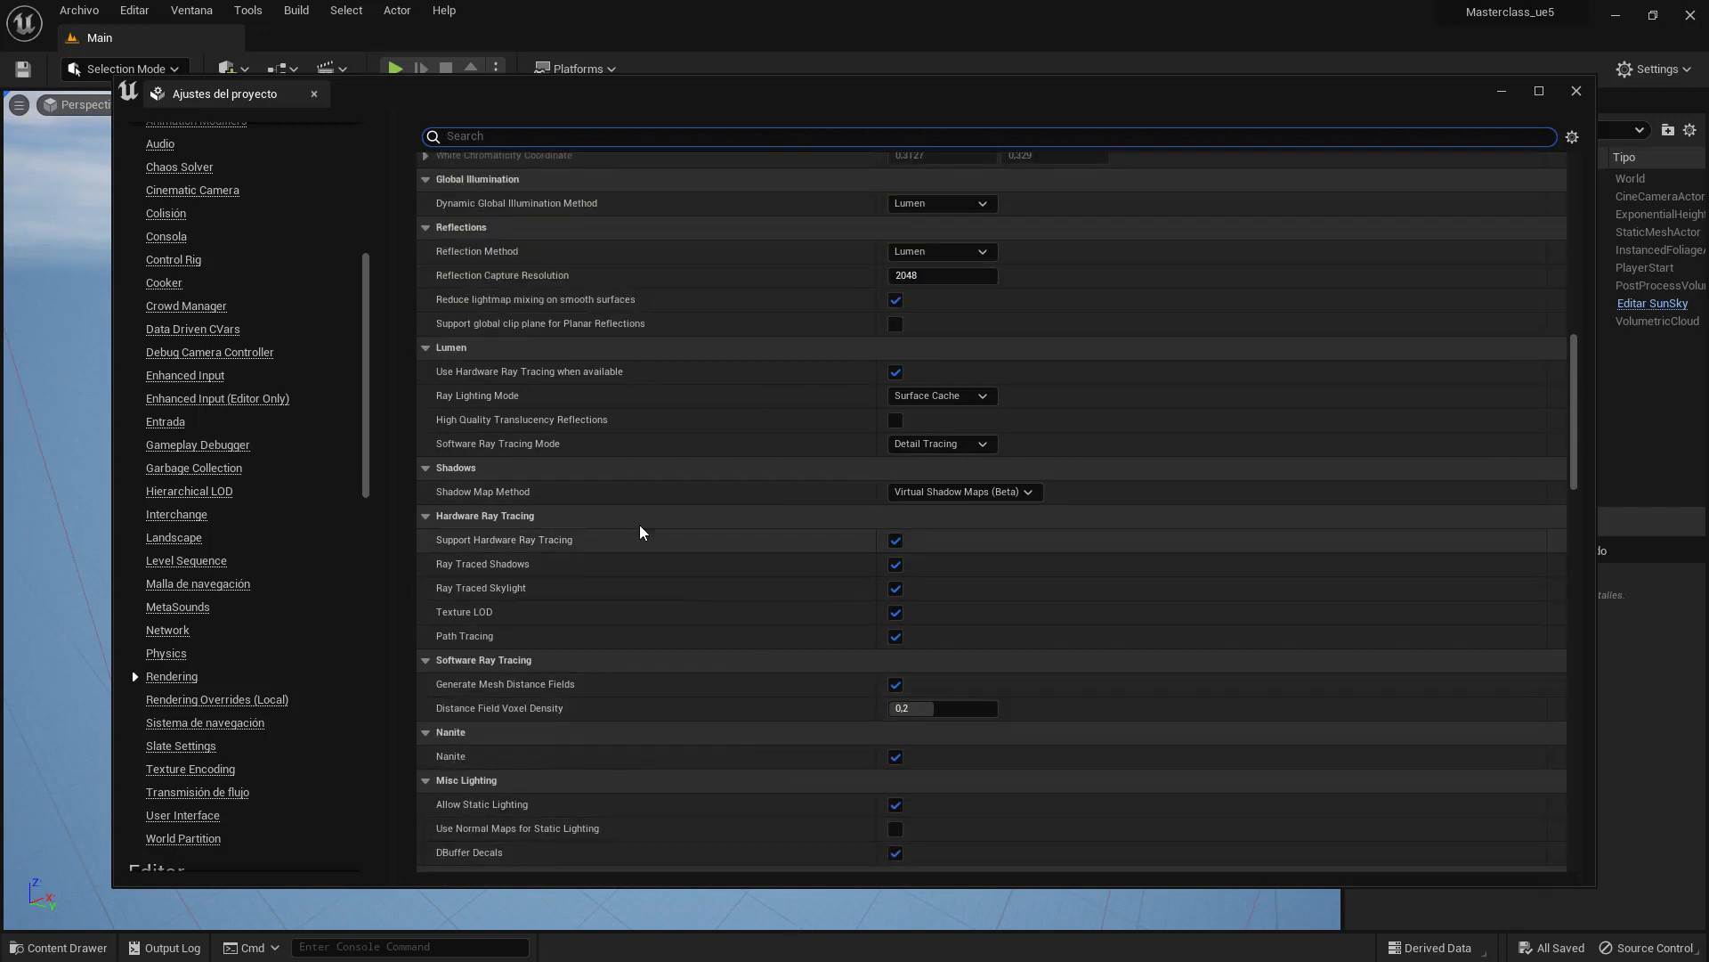
{"action": "left_click", "coordinate": [1577, 93]}
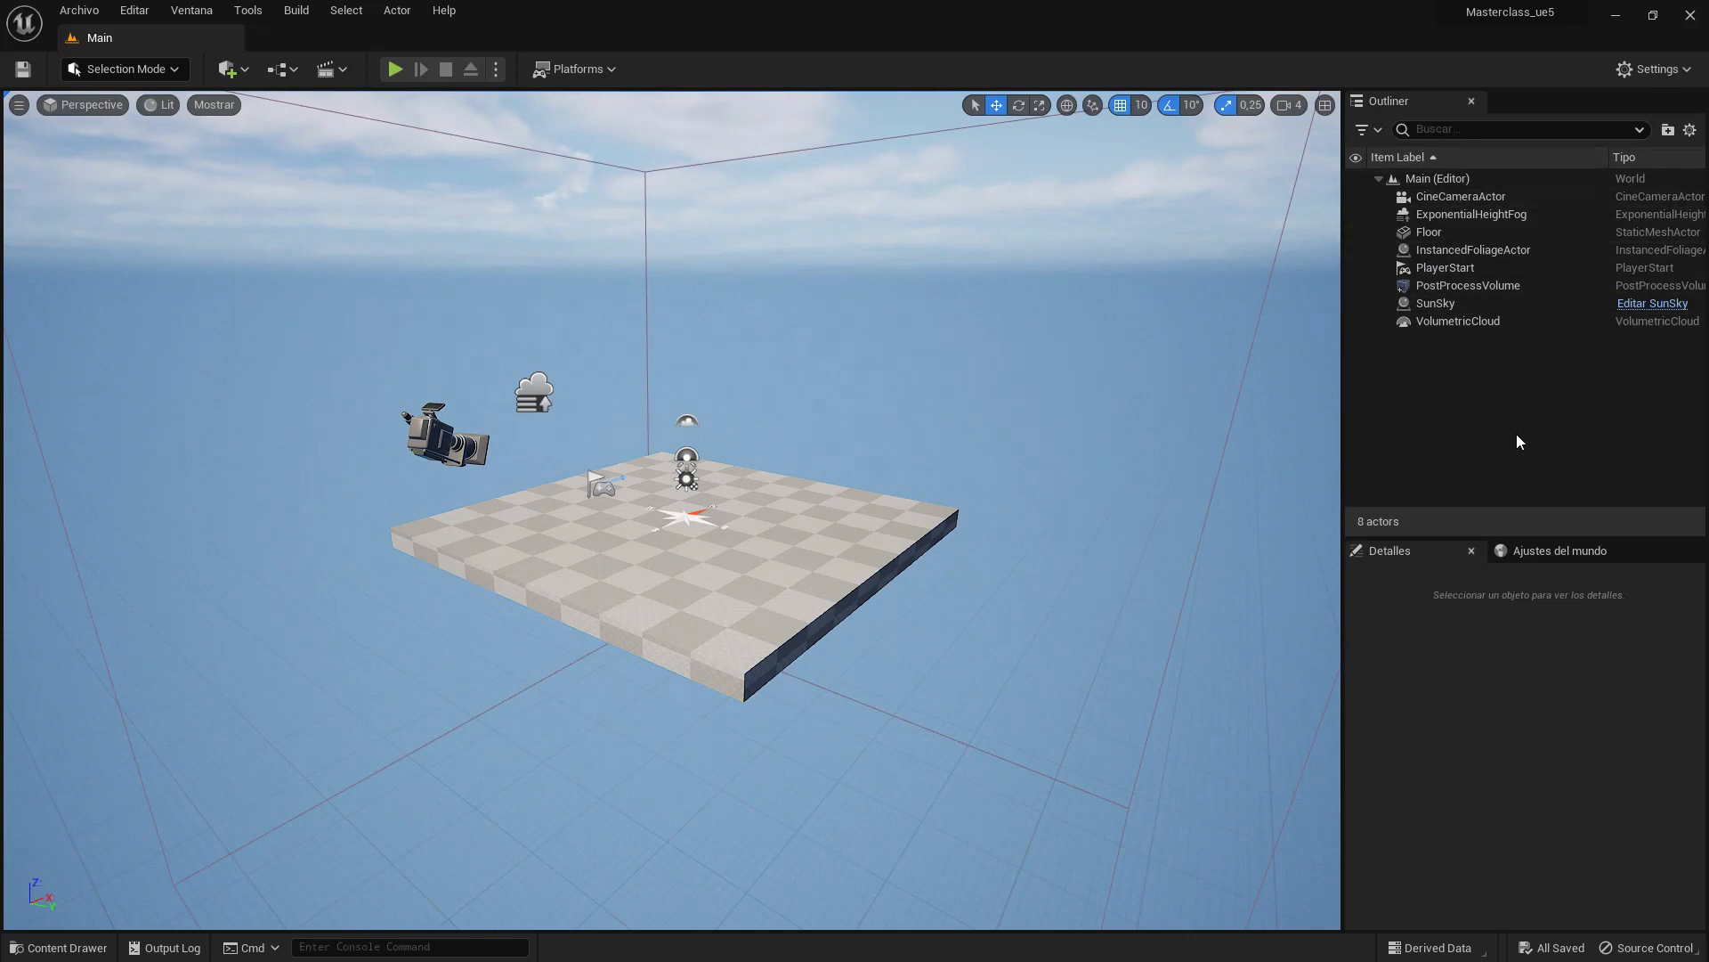
- Delete the VolumetricCloud, SunSky and PlayerStart actors from the Main level
{"action": "left_click", "coordinate": [1447, 324]}
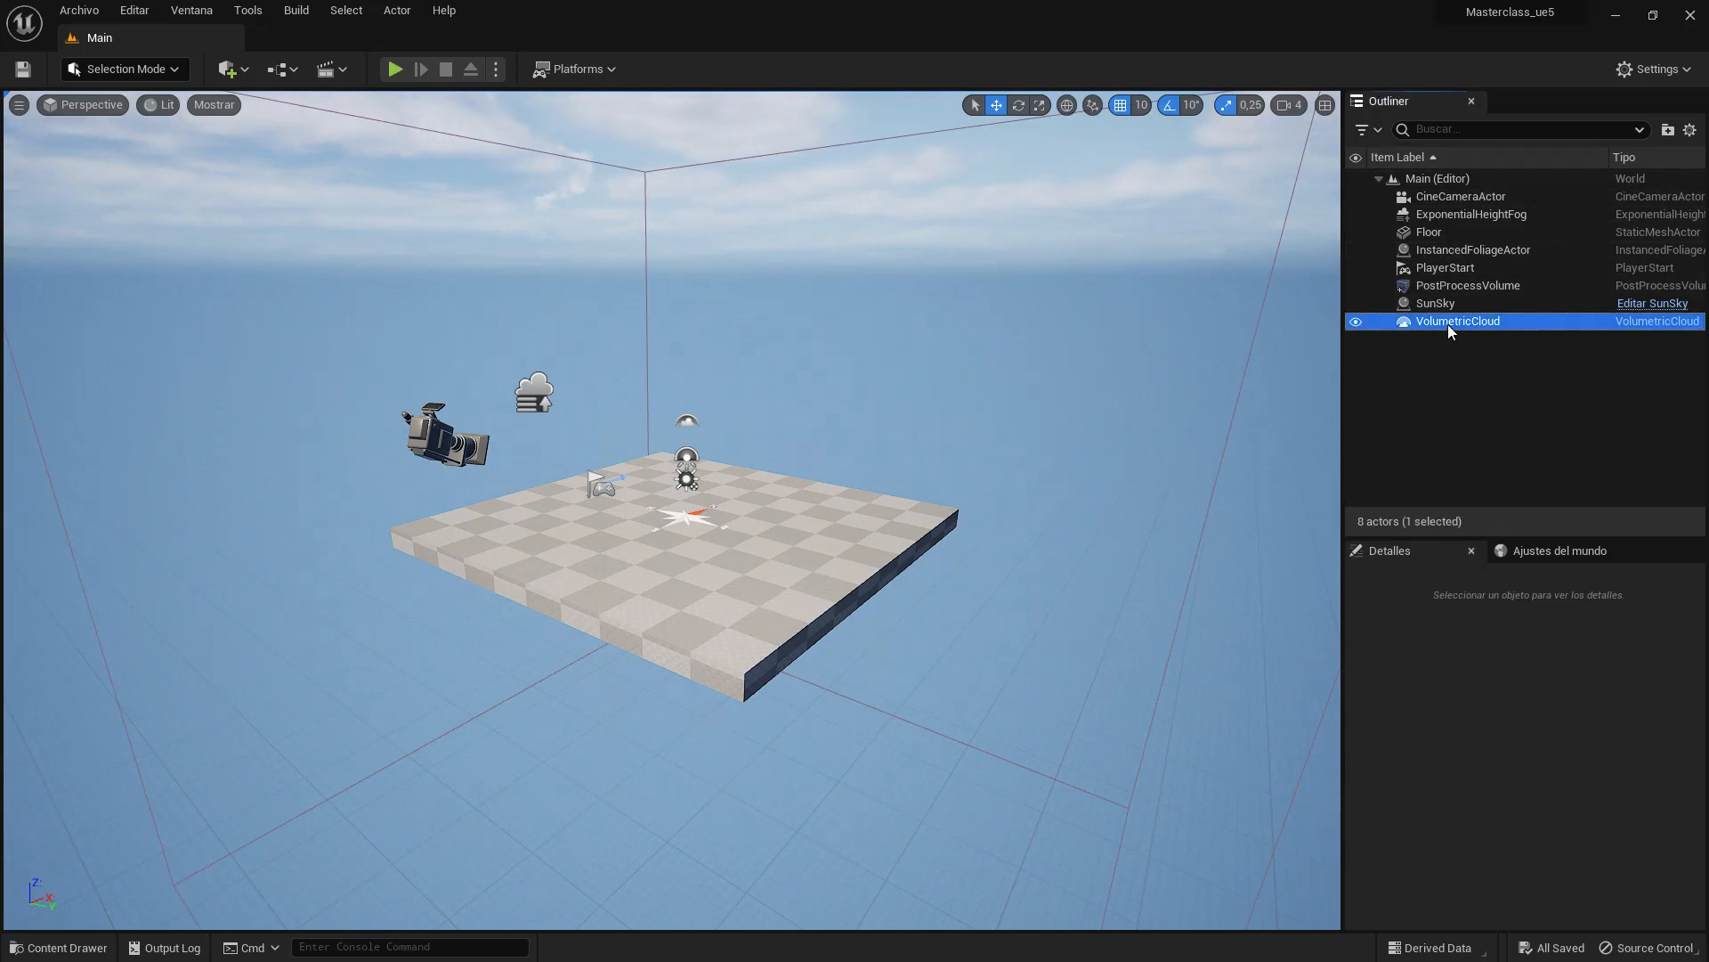
{"action": "key", "text": "Delete"}
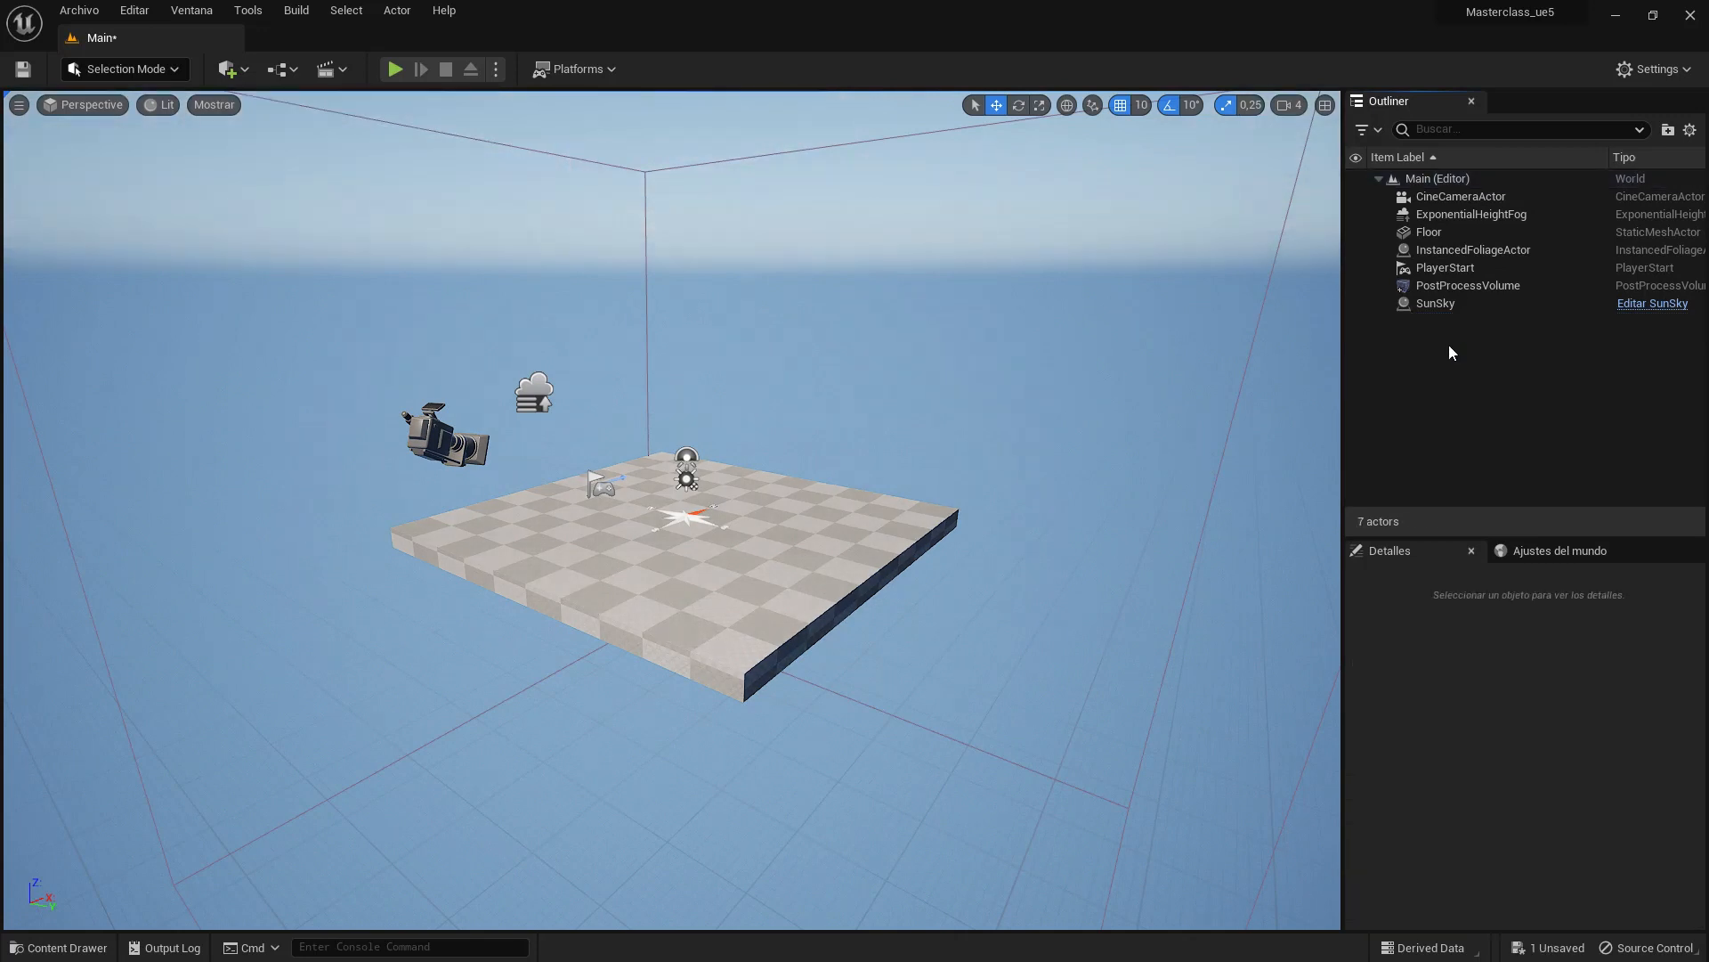
{"action": "left_click", "coordinate": [1439, 306]}
{"action": "key", "text": "Delete"}
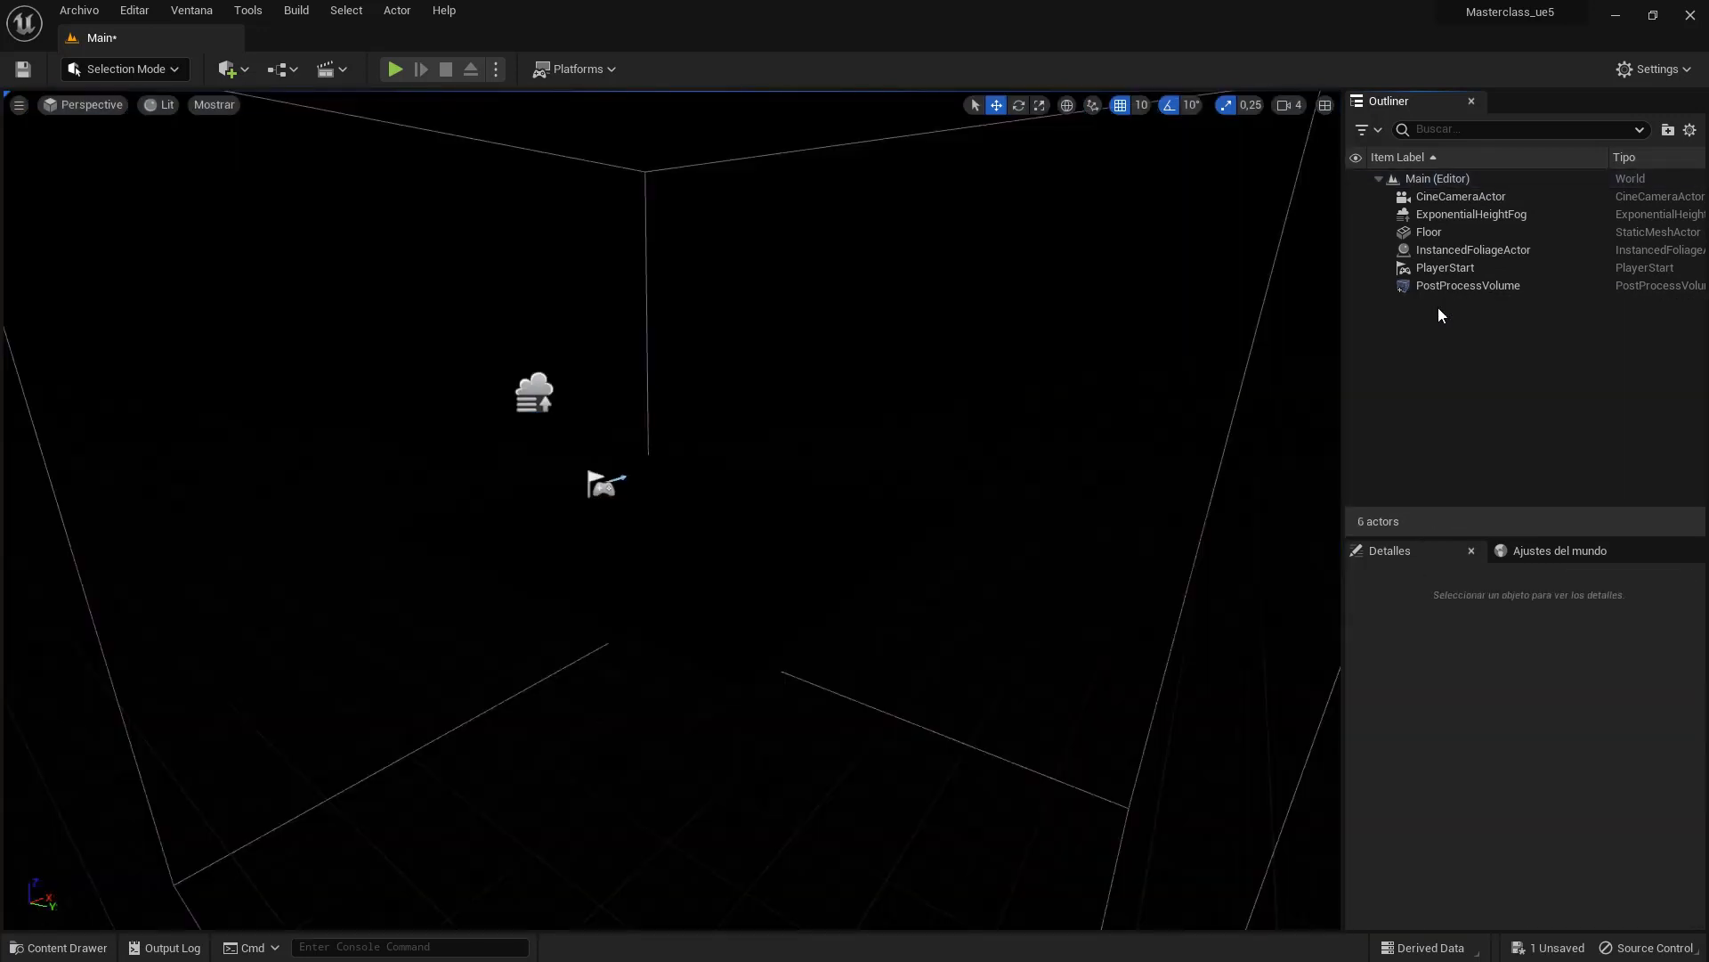
{"action": "left_click", "coordinate": [1447, 268]}
{"action": "key", "text": "Delete"}
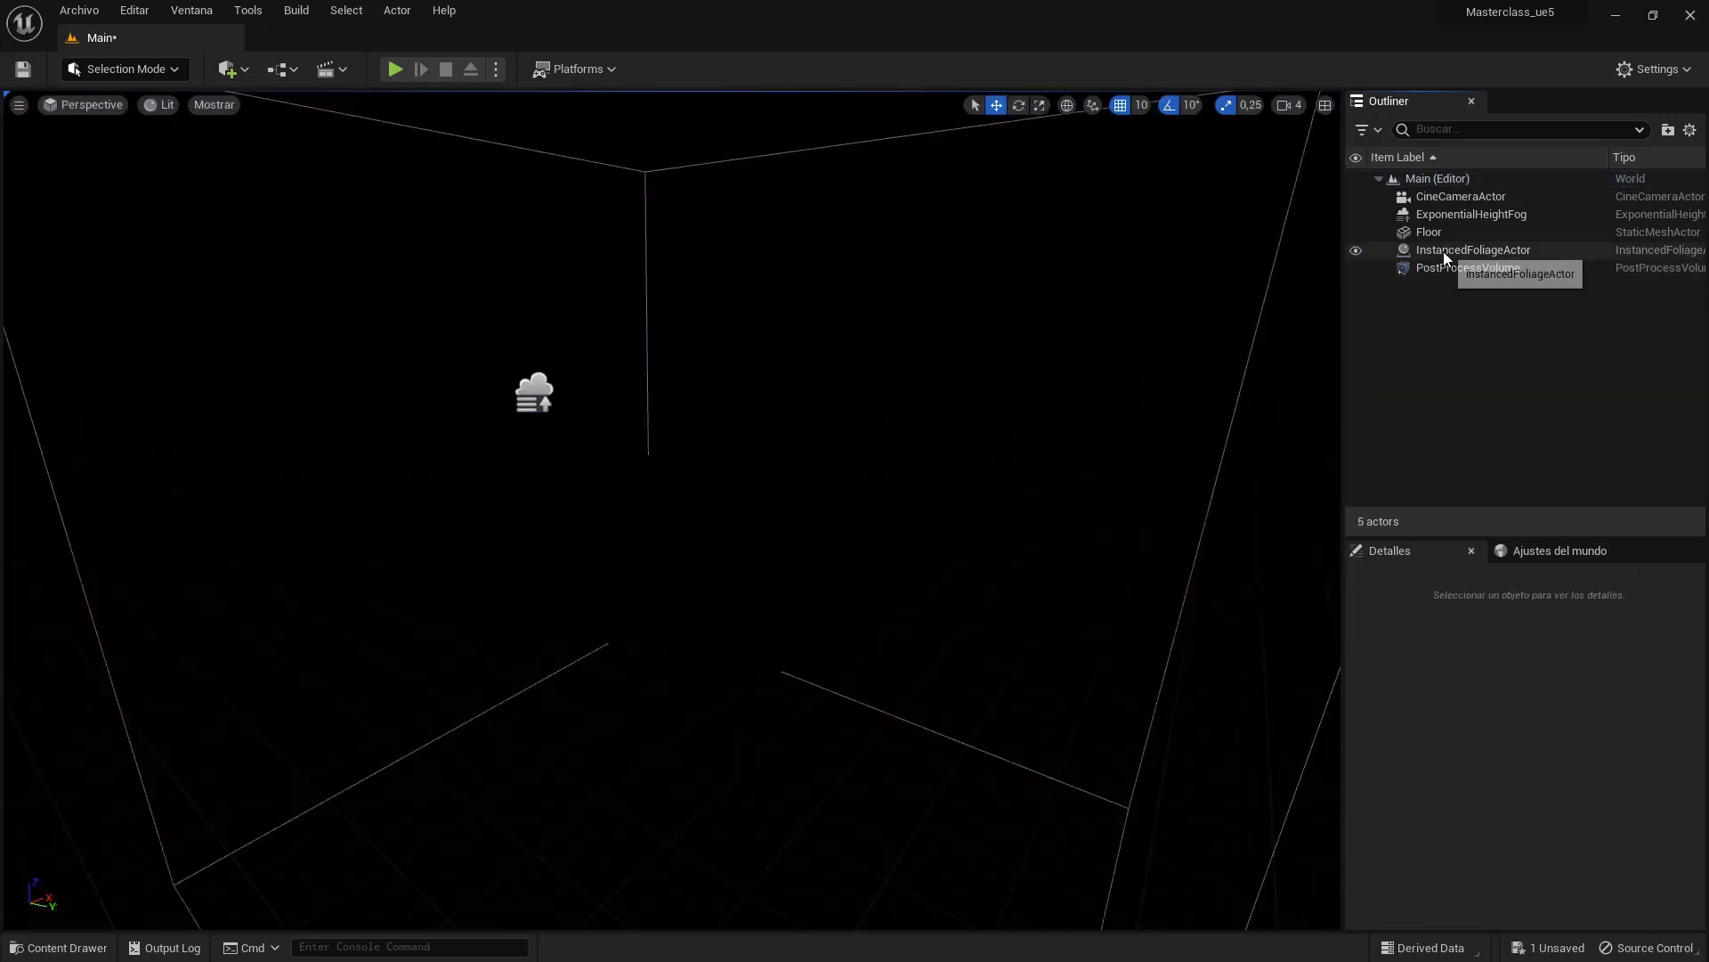
- Delete the InstancedFoliageActor, Floor, ExponentialHeightFog and CineCameraActor, keeping only the PostProcessVolume
{"action": "left_click", "coordinate": [1444, 251]}
{"action": "key", "text": "Delete"}
{"action": "left_click", "coordinate": [1432, 232]}
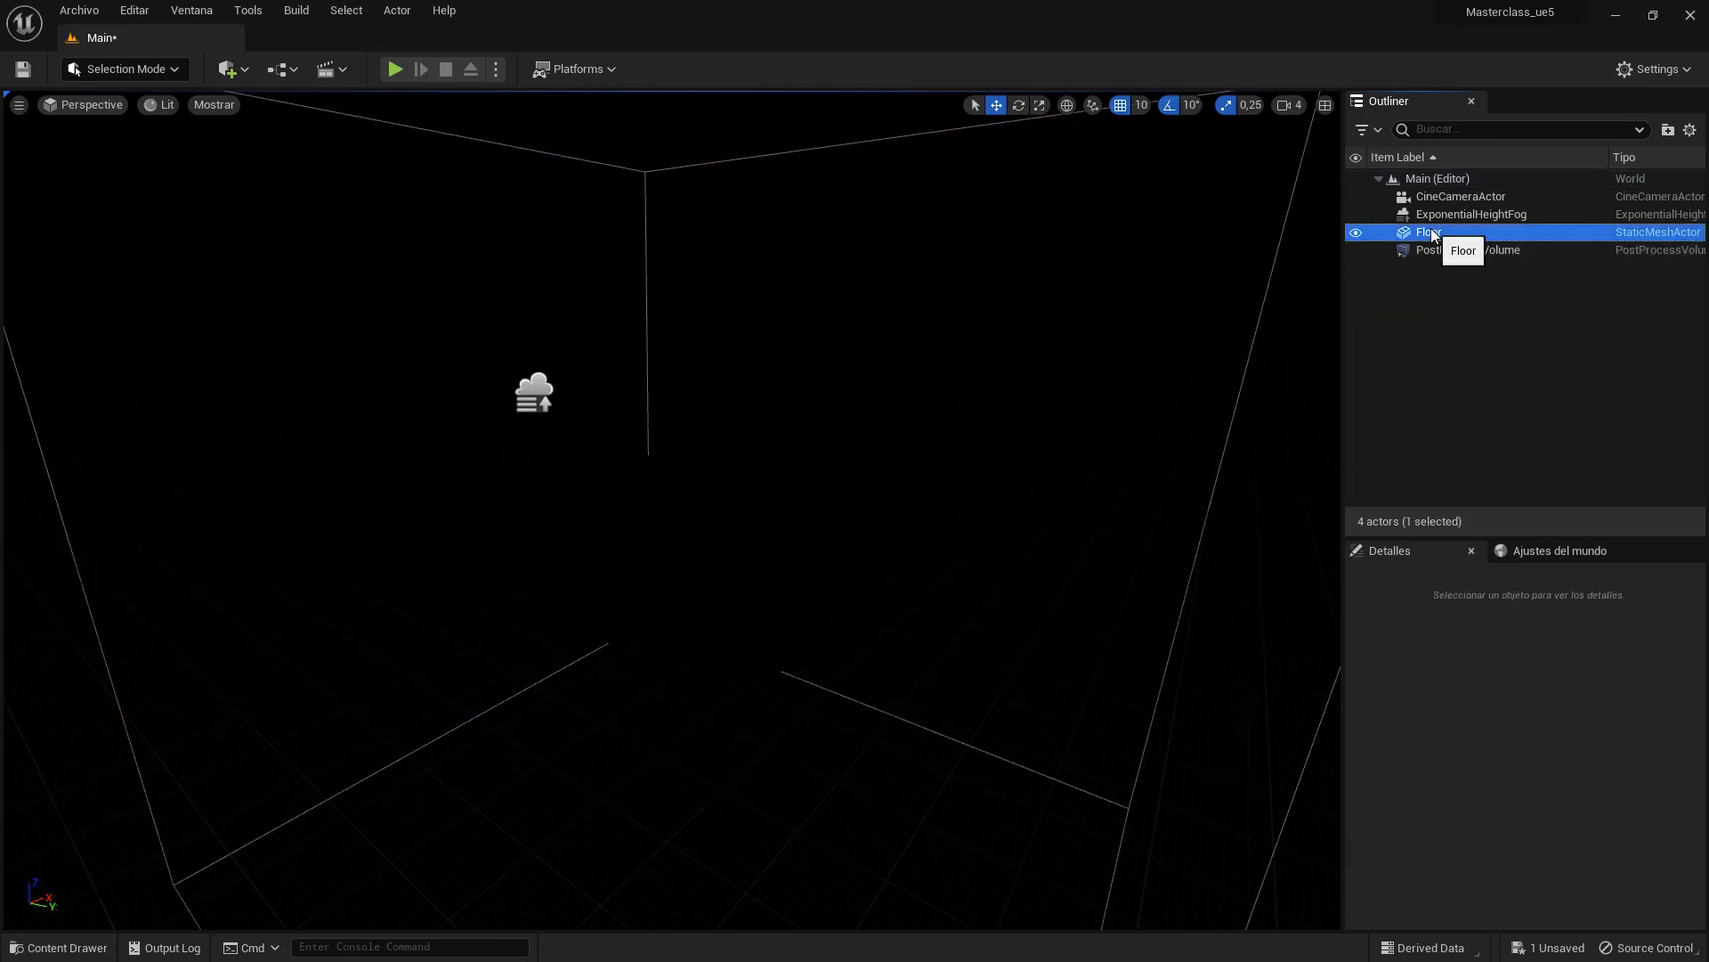
{"action": "key", "text": "Delete"}
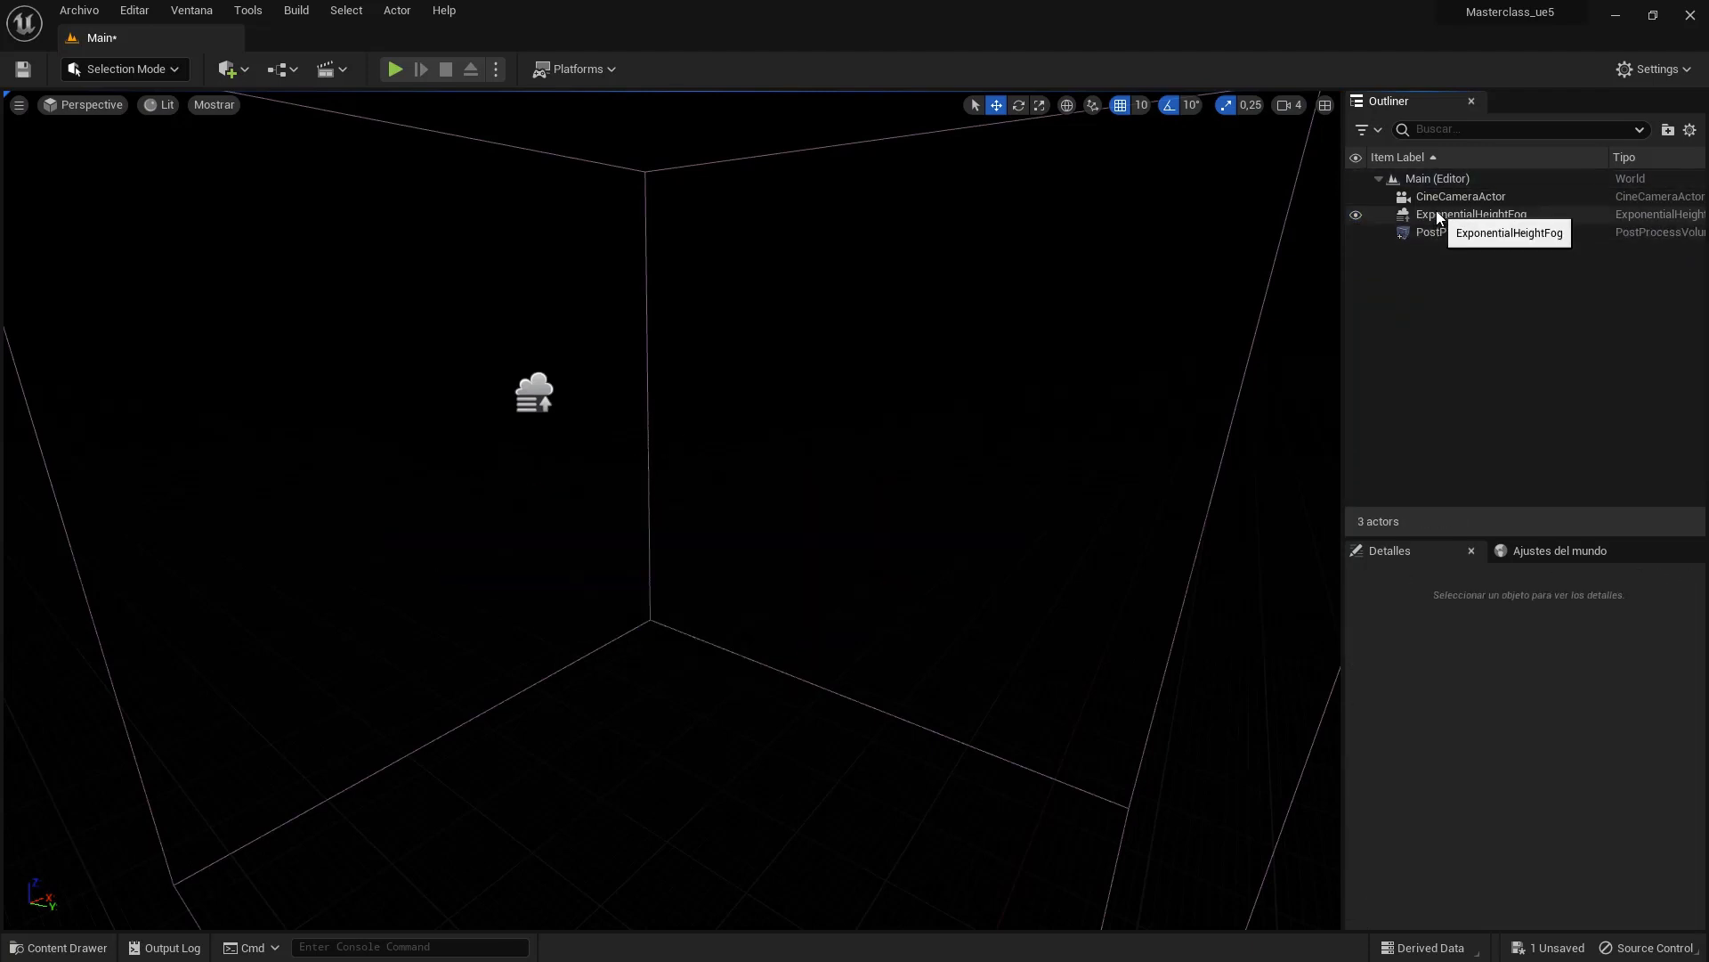
{"action": "left_click", "coordinate": [1436, 214]}
{"action": "key", "text": "Delete"}
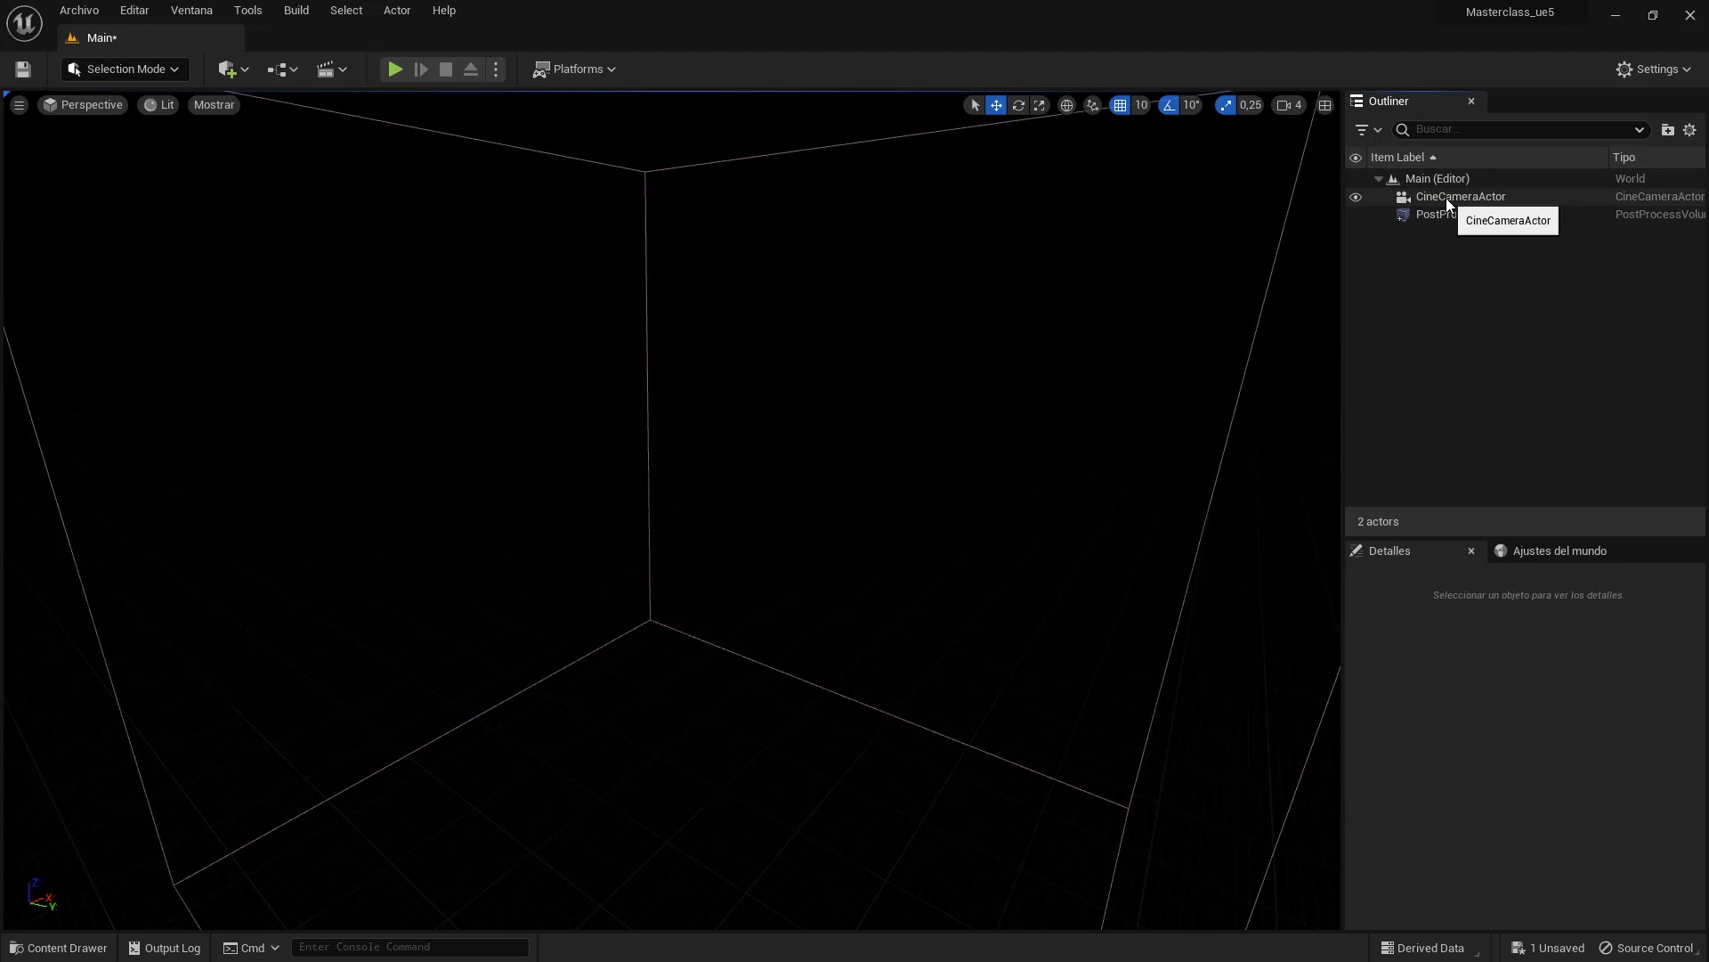
{"action": "left_click", "coordinate": [1446, 198]}
{"action": "key", "text": "Delete"}
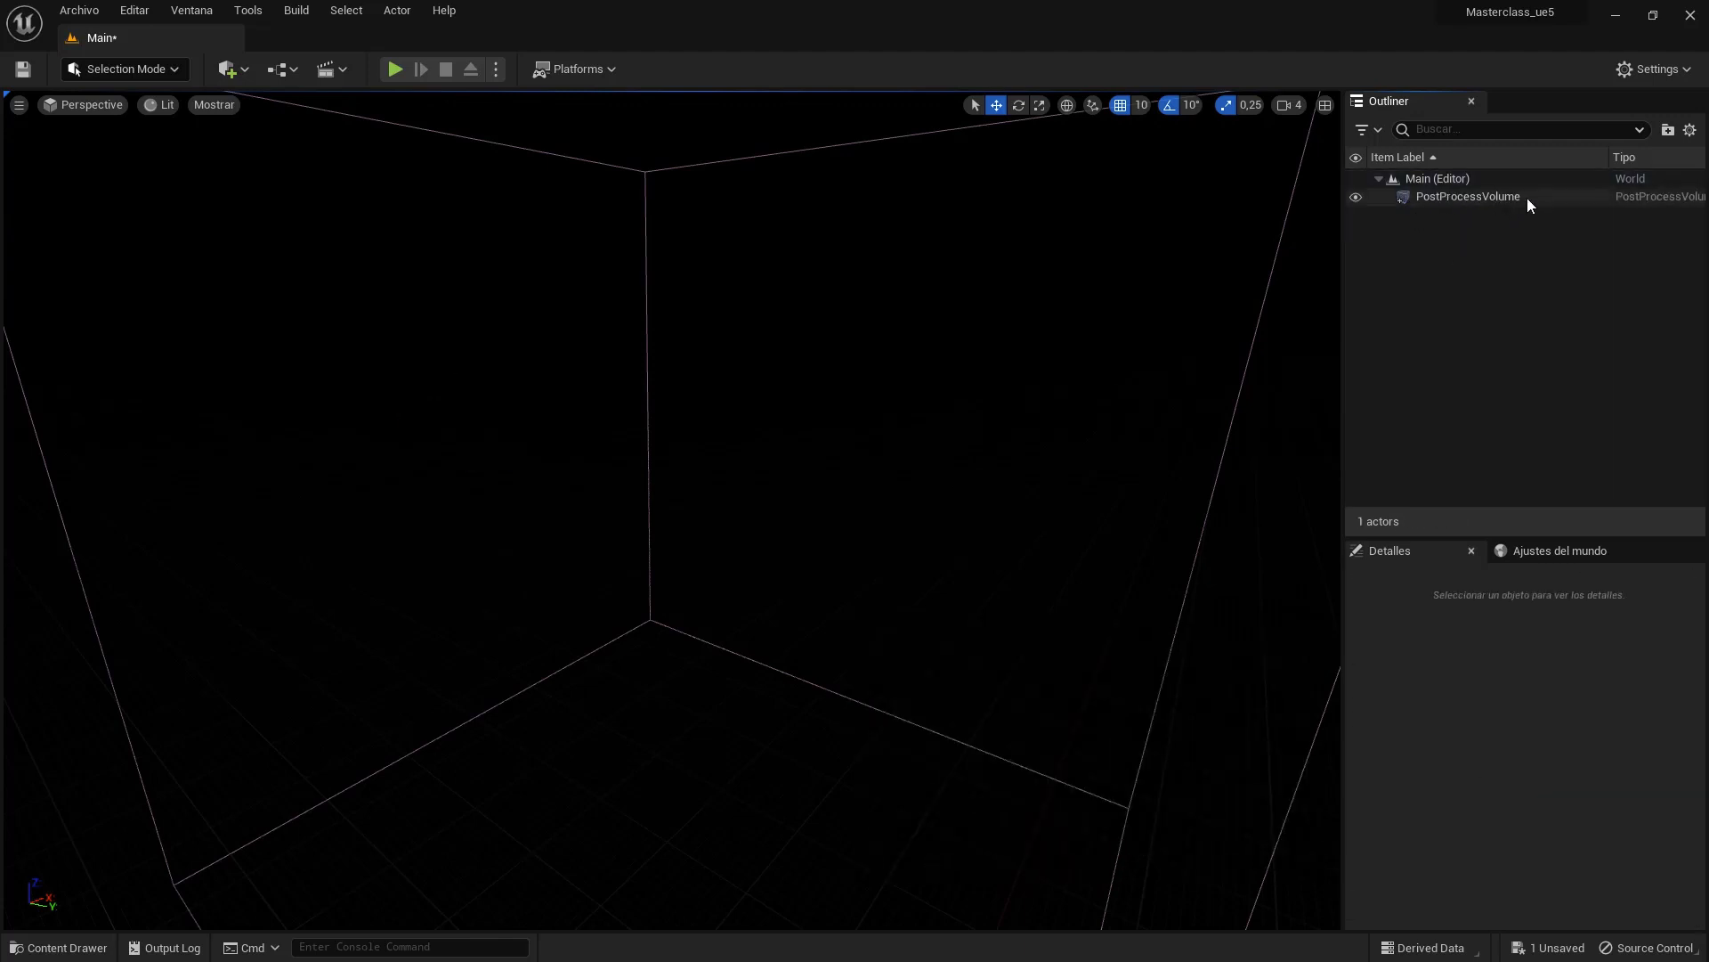
- Look for HDRI Backdrop among the placeable lights and check with the search "hdr" whether its plugin is enabled
{"action": "scroll", "coordinate": [884, 575], "scroll_direction": "down", "scroll_amount": 10}
{"action": "scroll", "coordinate": [881, 581], "scroll_direction": "down", "scroll_amount": 2}
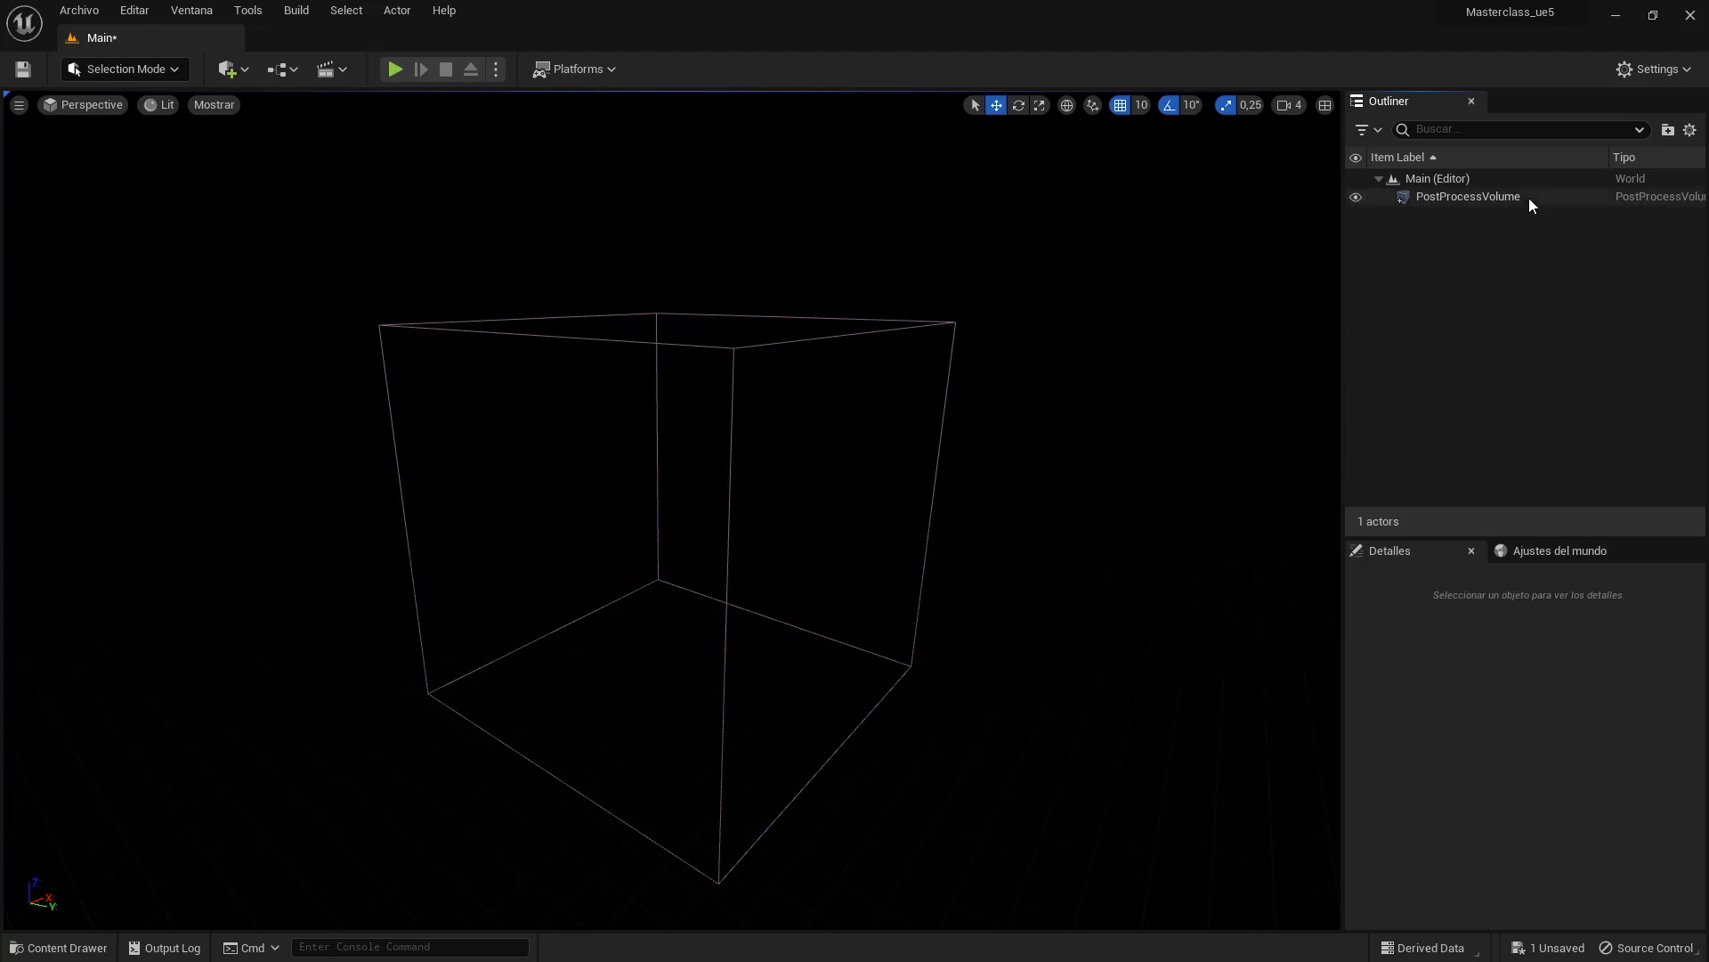
{"action": "left_click", "coordinate": [240, 69]}
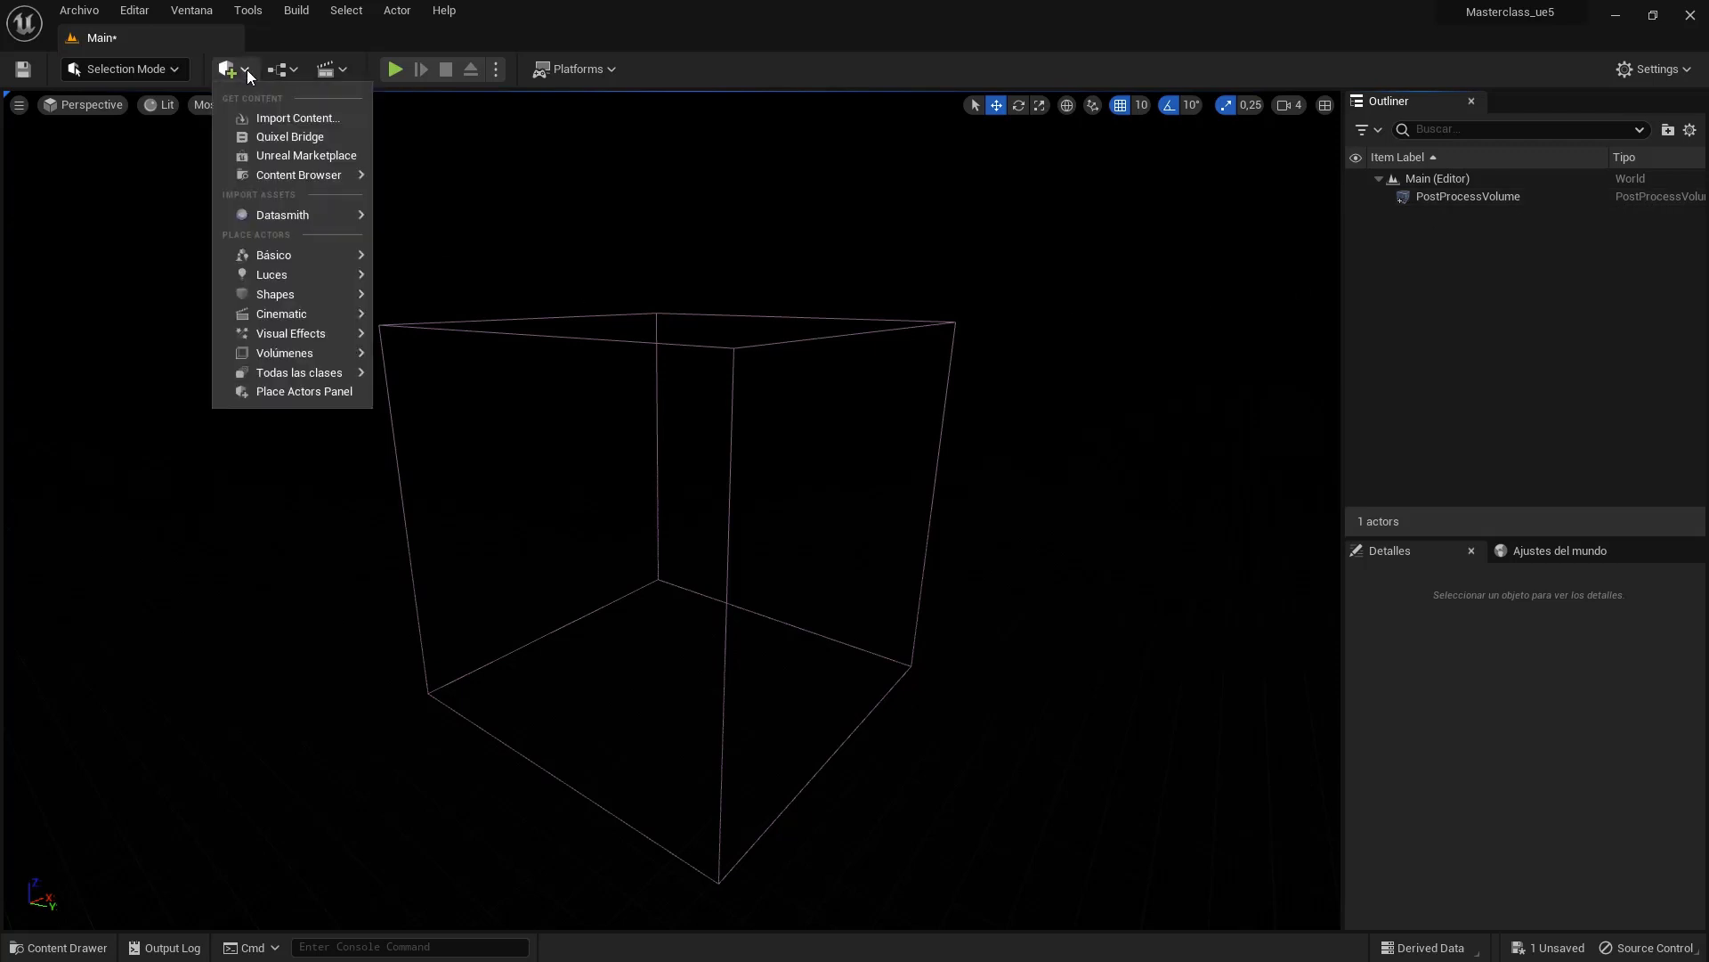
{"action": "mouse_move", "coordinate": [271, 276]}
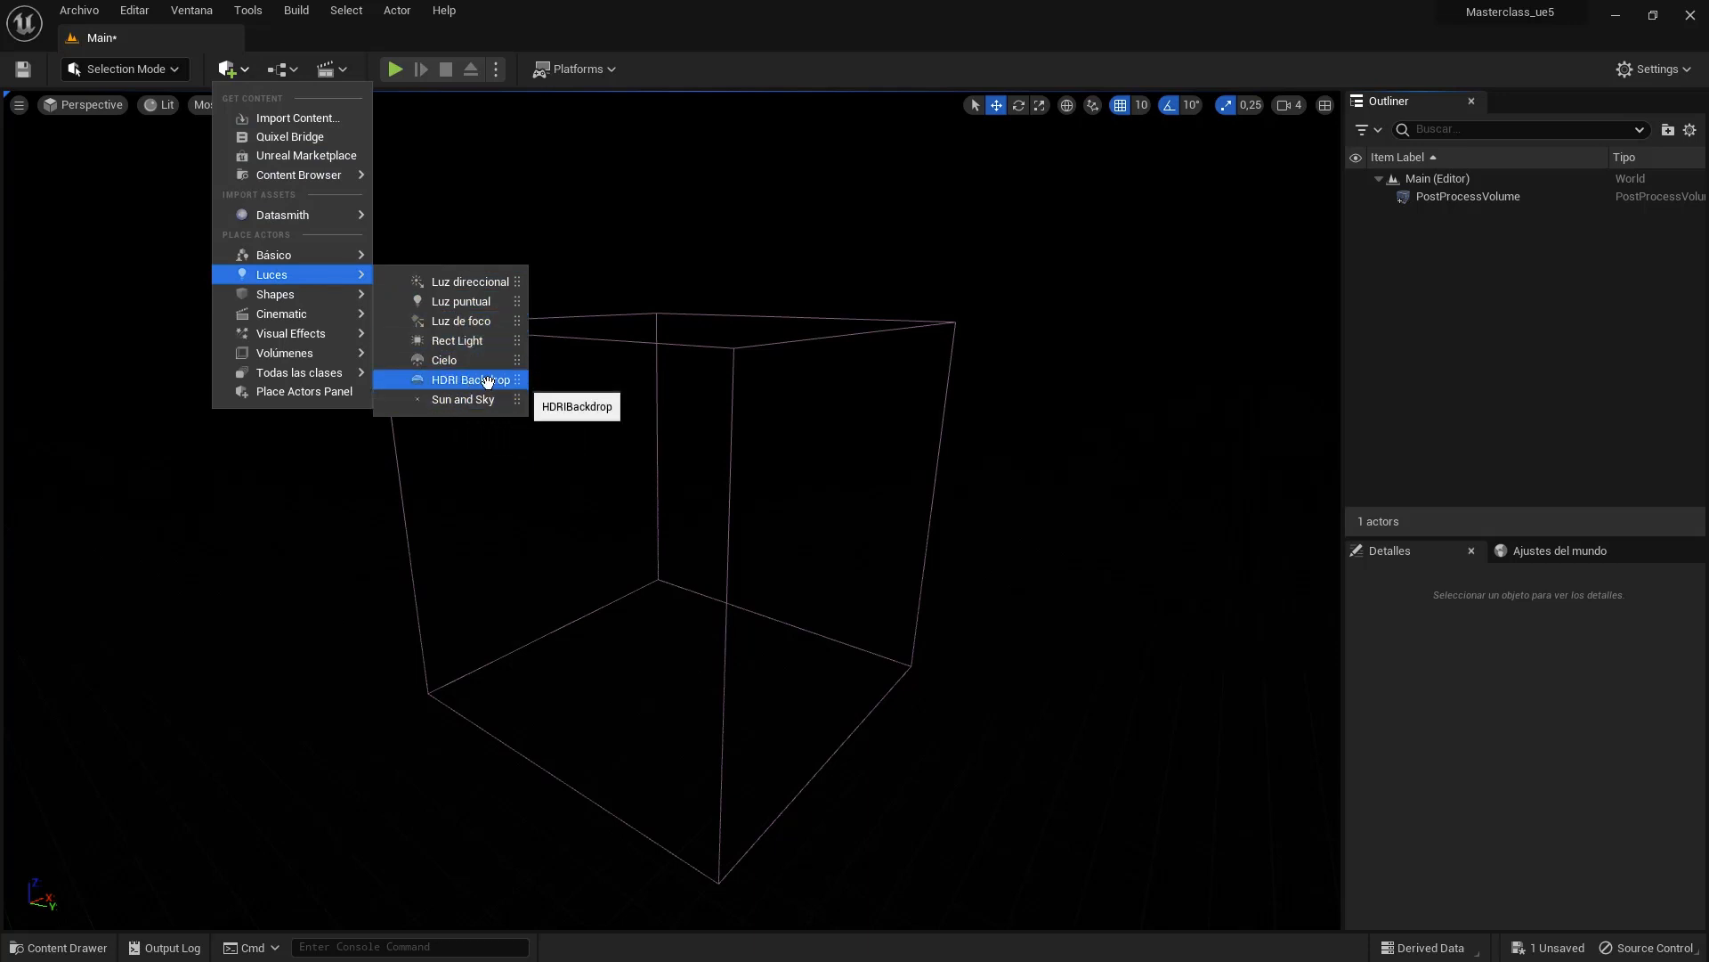
{"action": "left_click", "coordinate": [133, 11]}
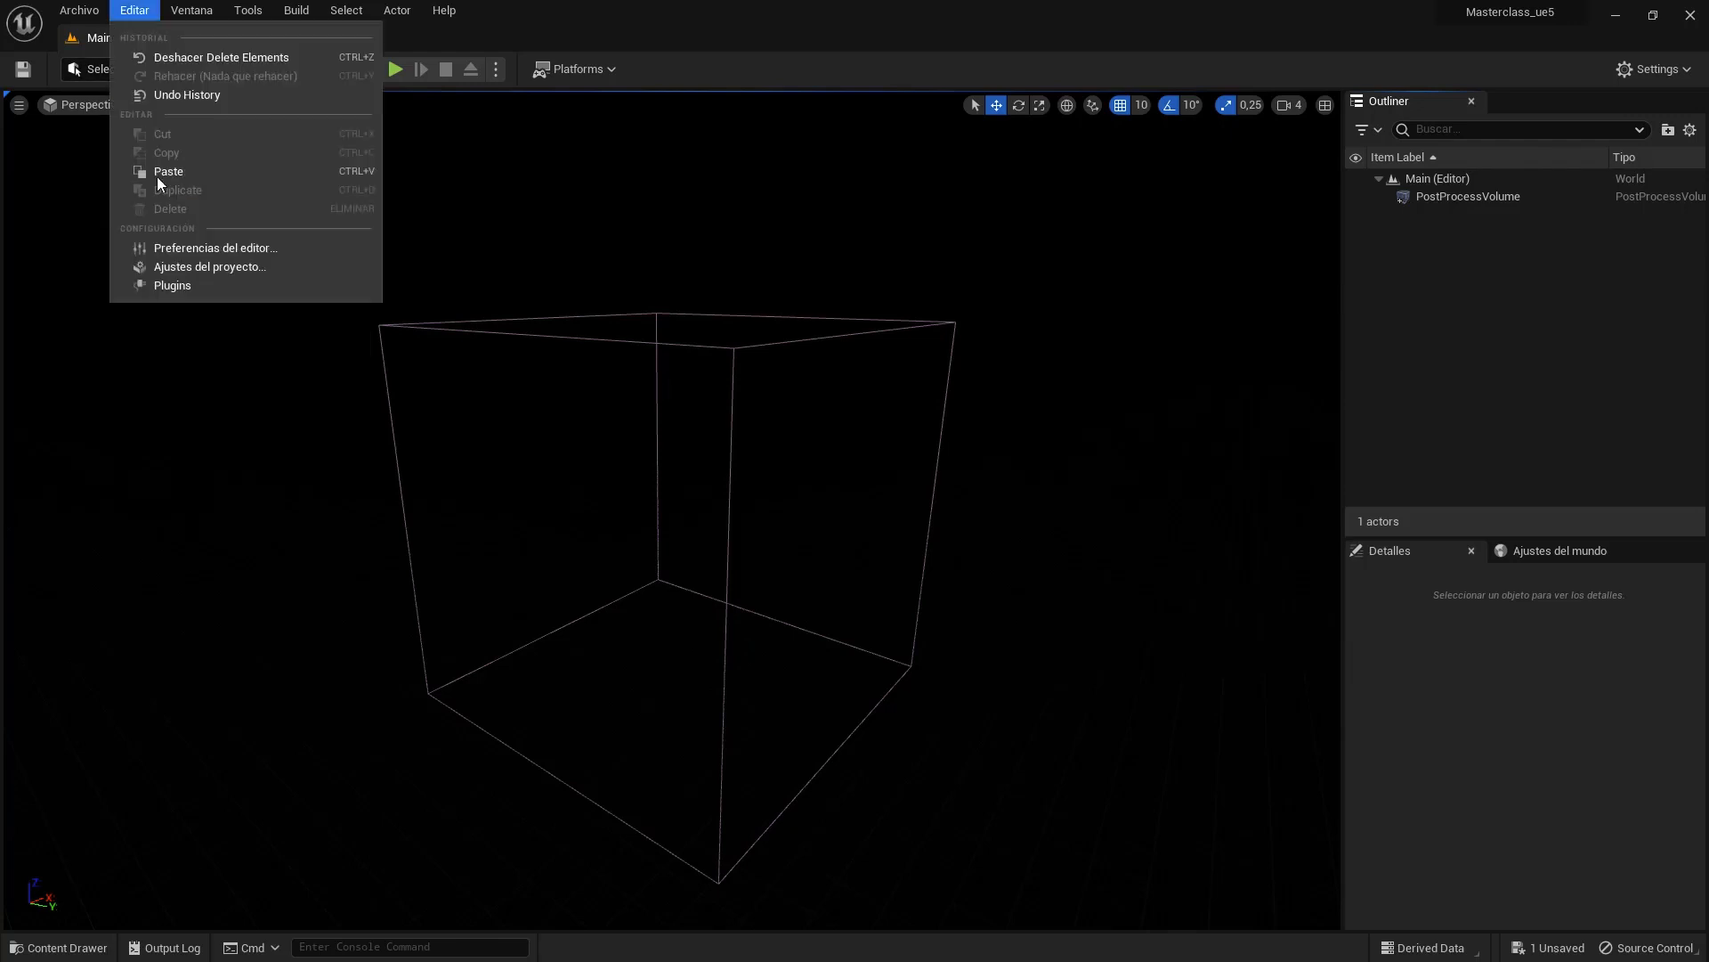
{"action": "left_click", "coordinate": [184, 292]}
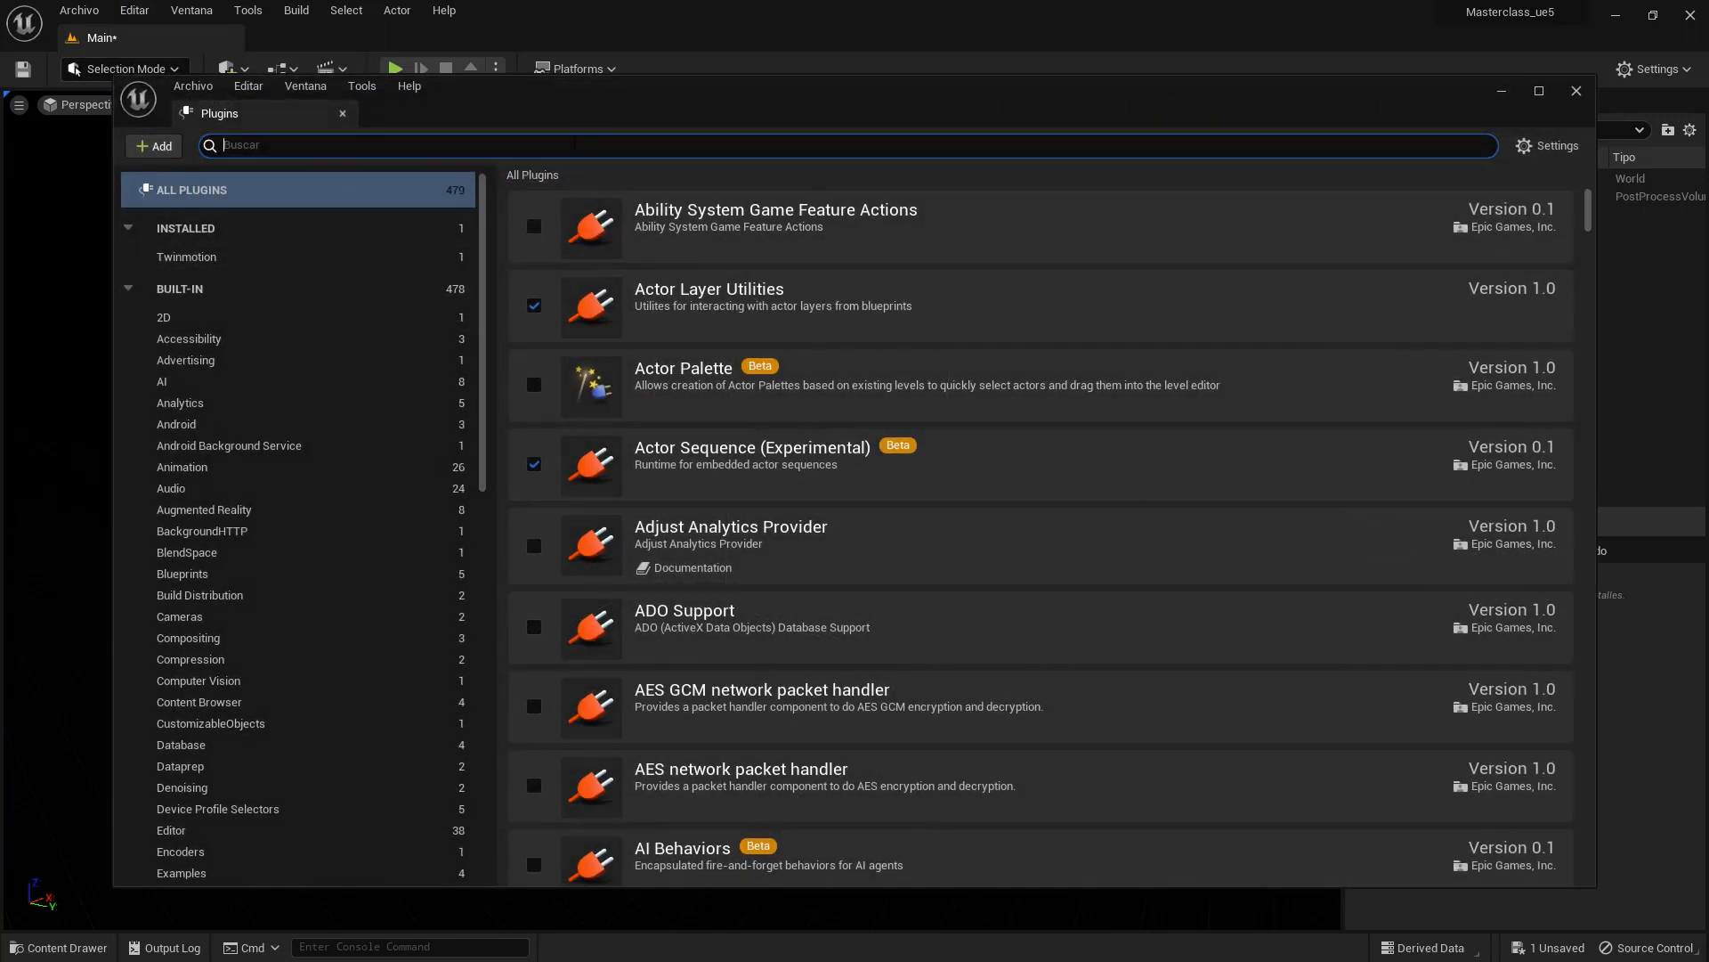
{"action": "type", "text": "hdr"}
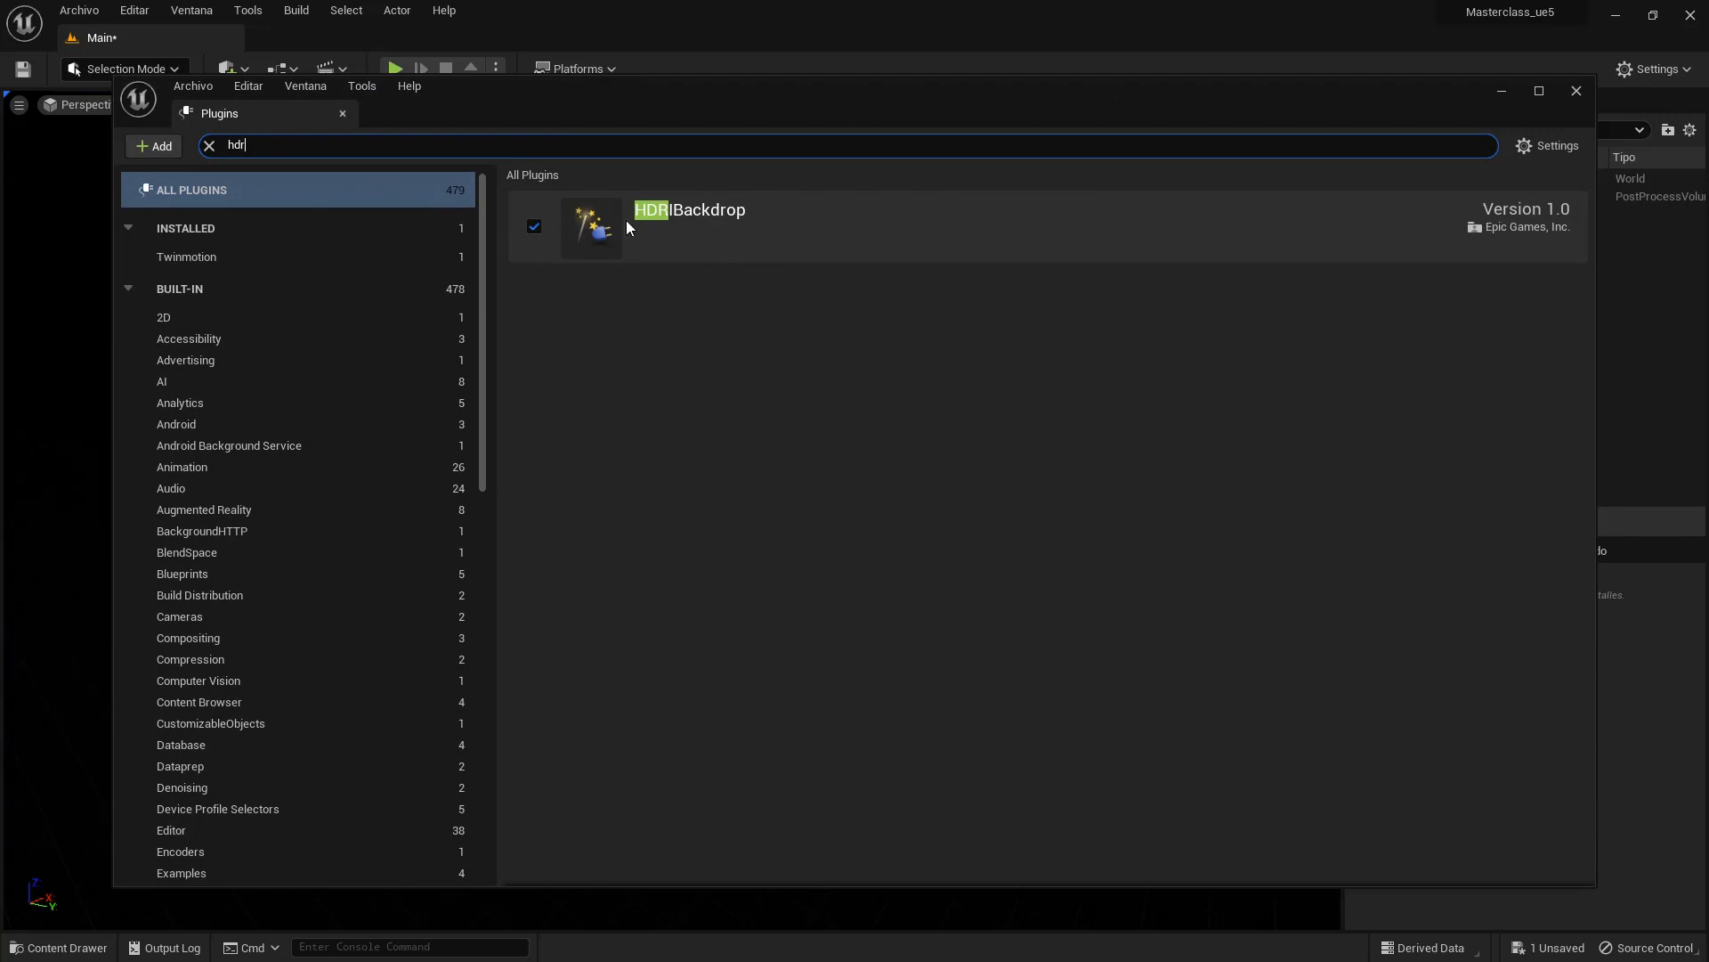
{"action": "left_click", "coordinate": [1576, 90]}
- Add an HDRI Backdrop light actor to the empty level
{"action": "left_click", "coordinate": [233, 71]}
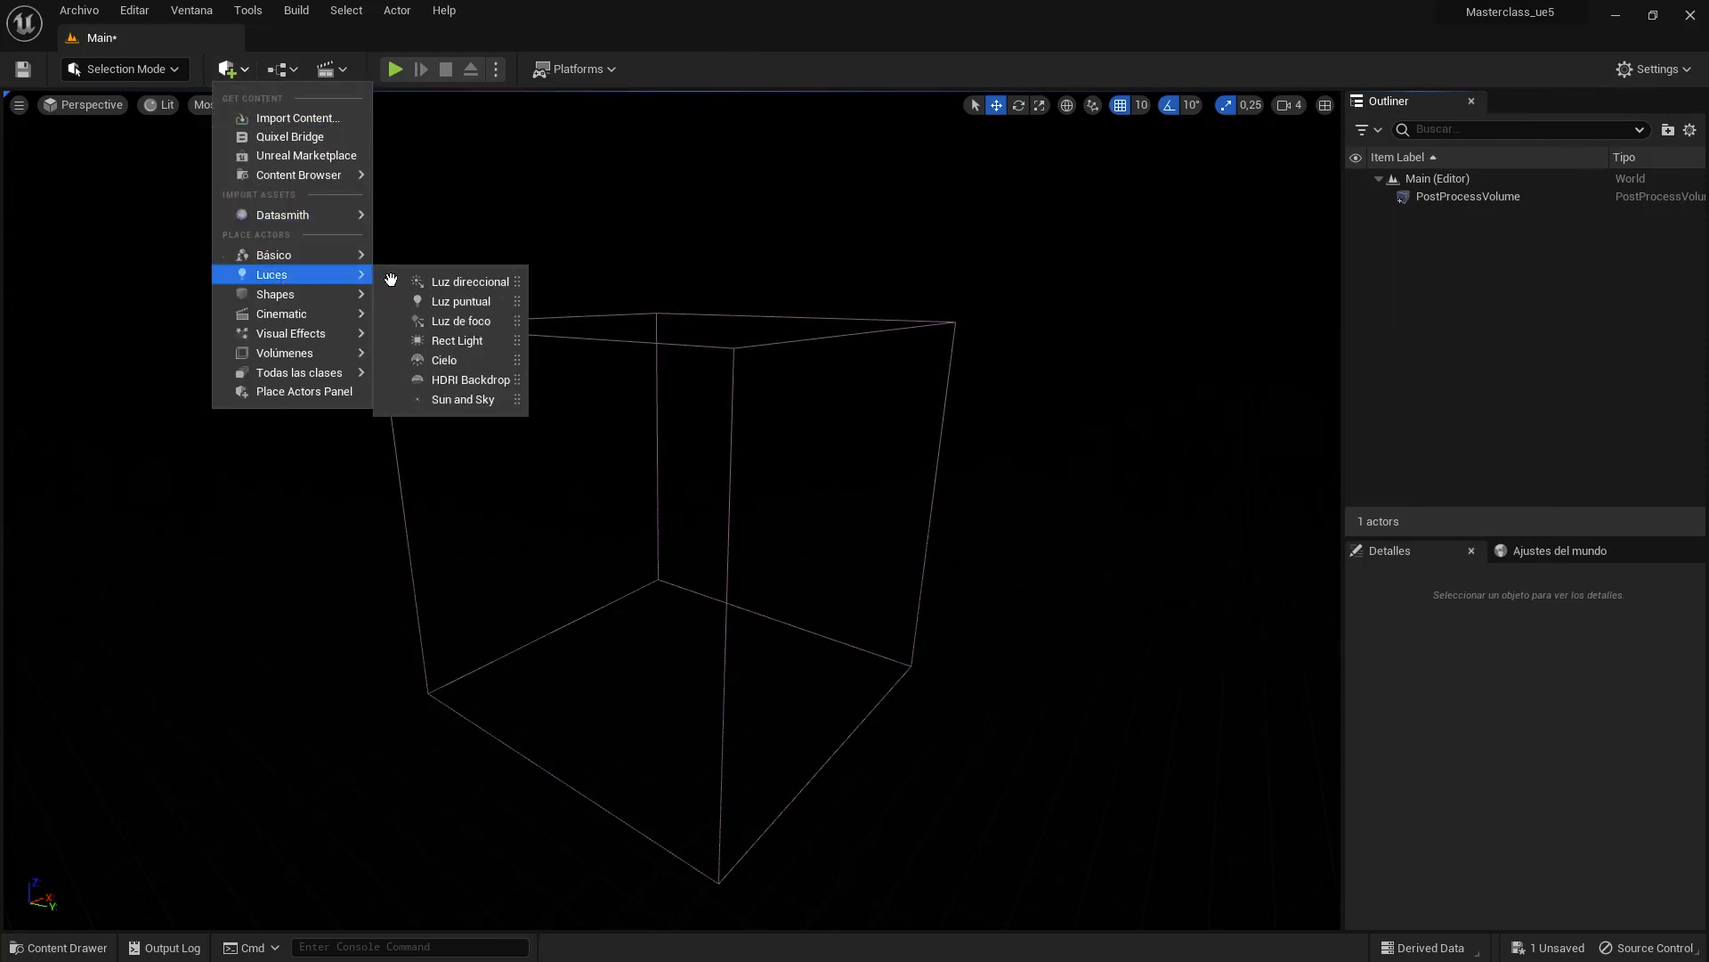
{"action": "left_click", "coordinate": [481, 379]}
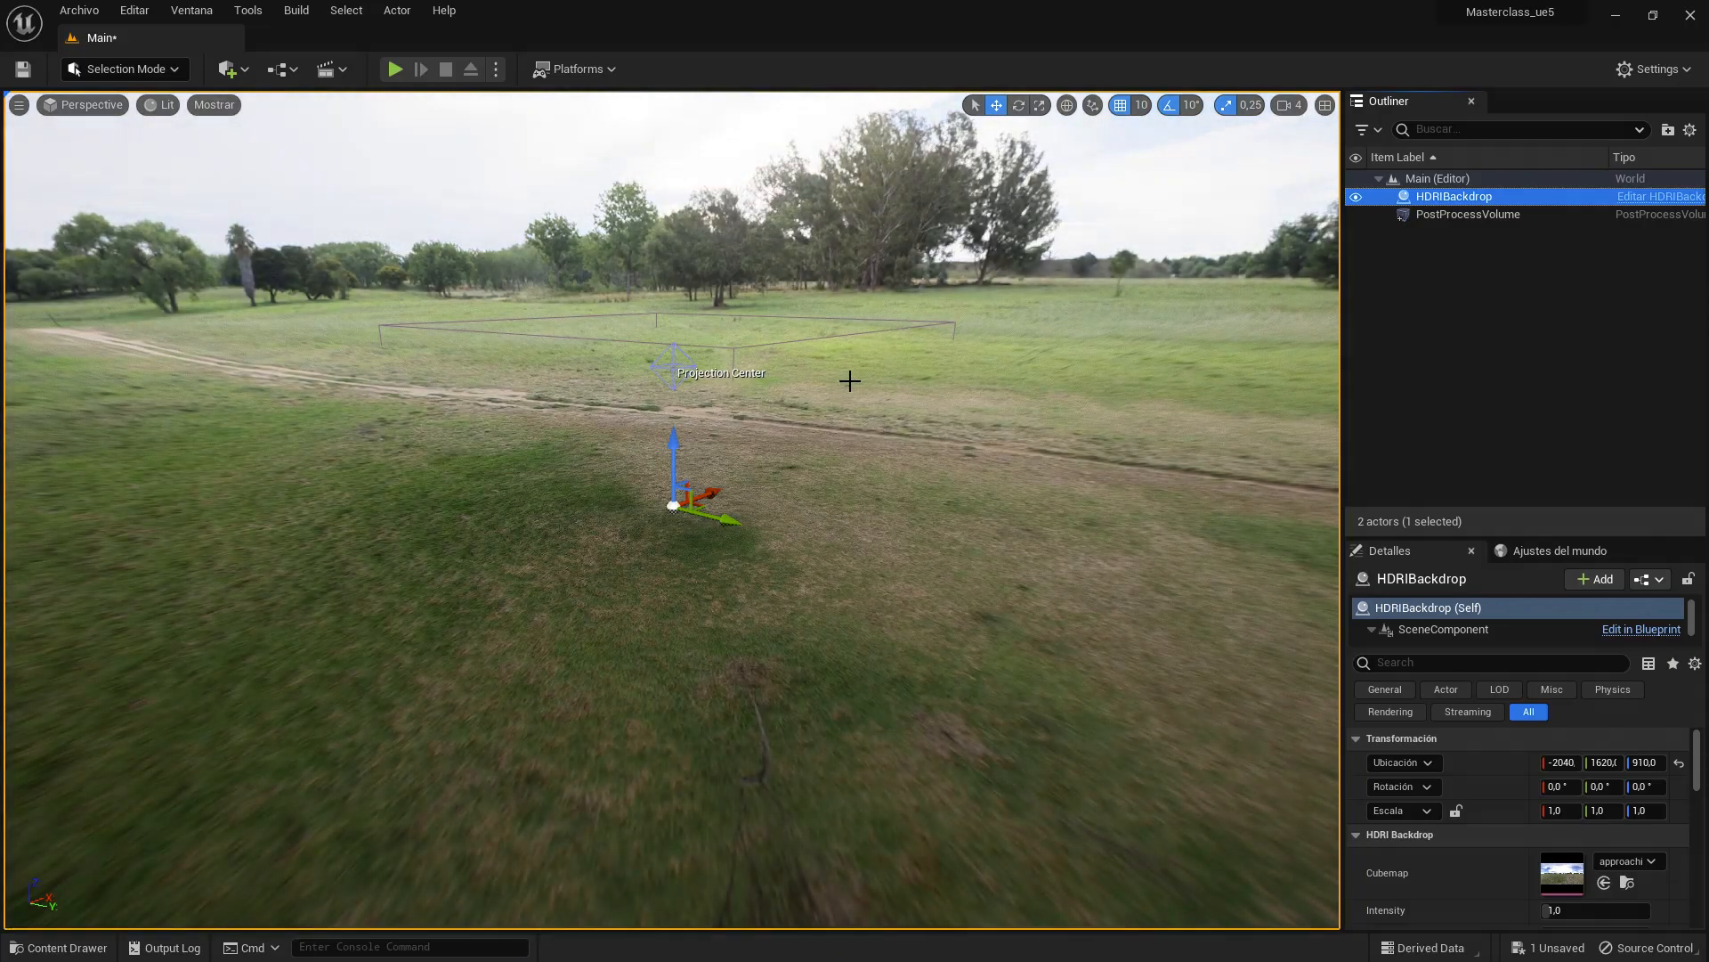
{"action": "right_click_drag", "start_coordinate": [847, 381], "coordinate": [1057, 374]}
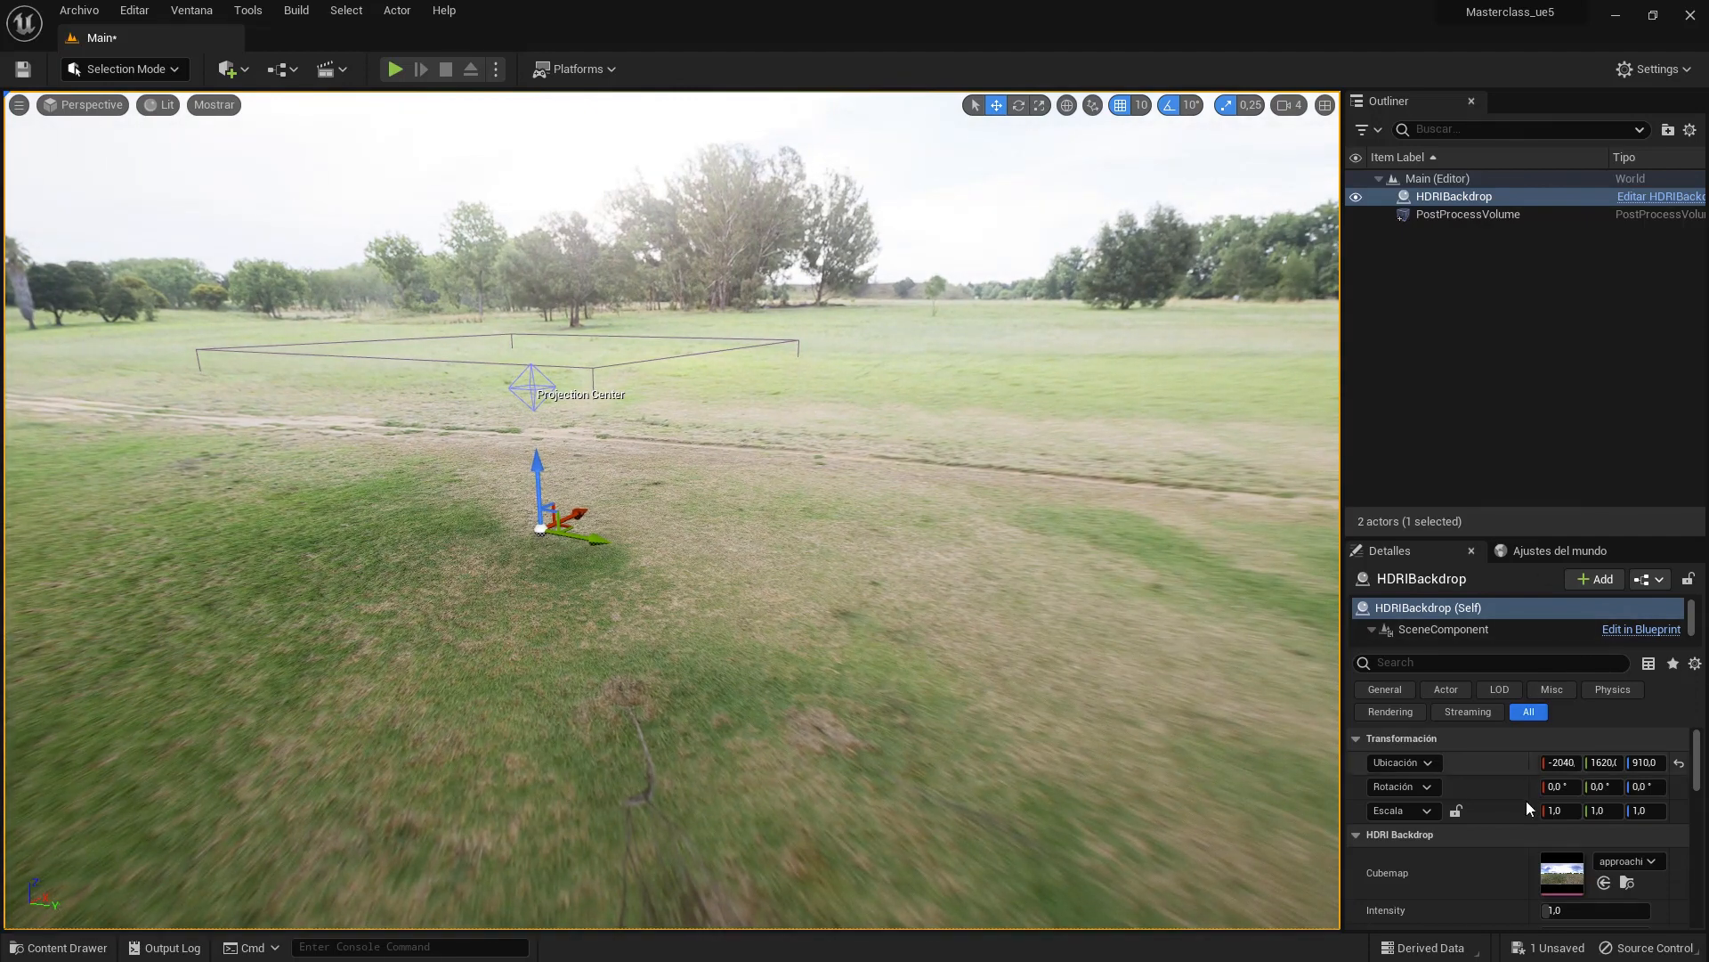
- Set the size of the HDRI backdrop to 1500
{"action": "scroll", "coordinate": [1576, 828], "scroll_direction": "down", "scroll_amount": 2}
{"action": "left_click", "coordinate": [1582, 848]}
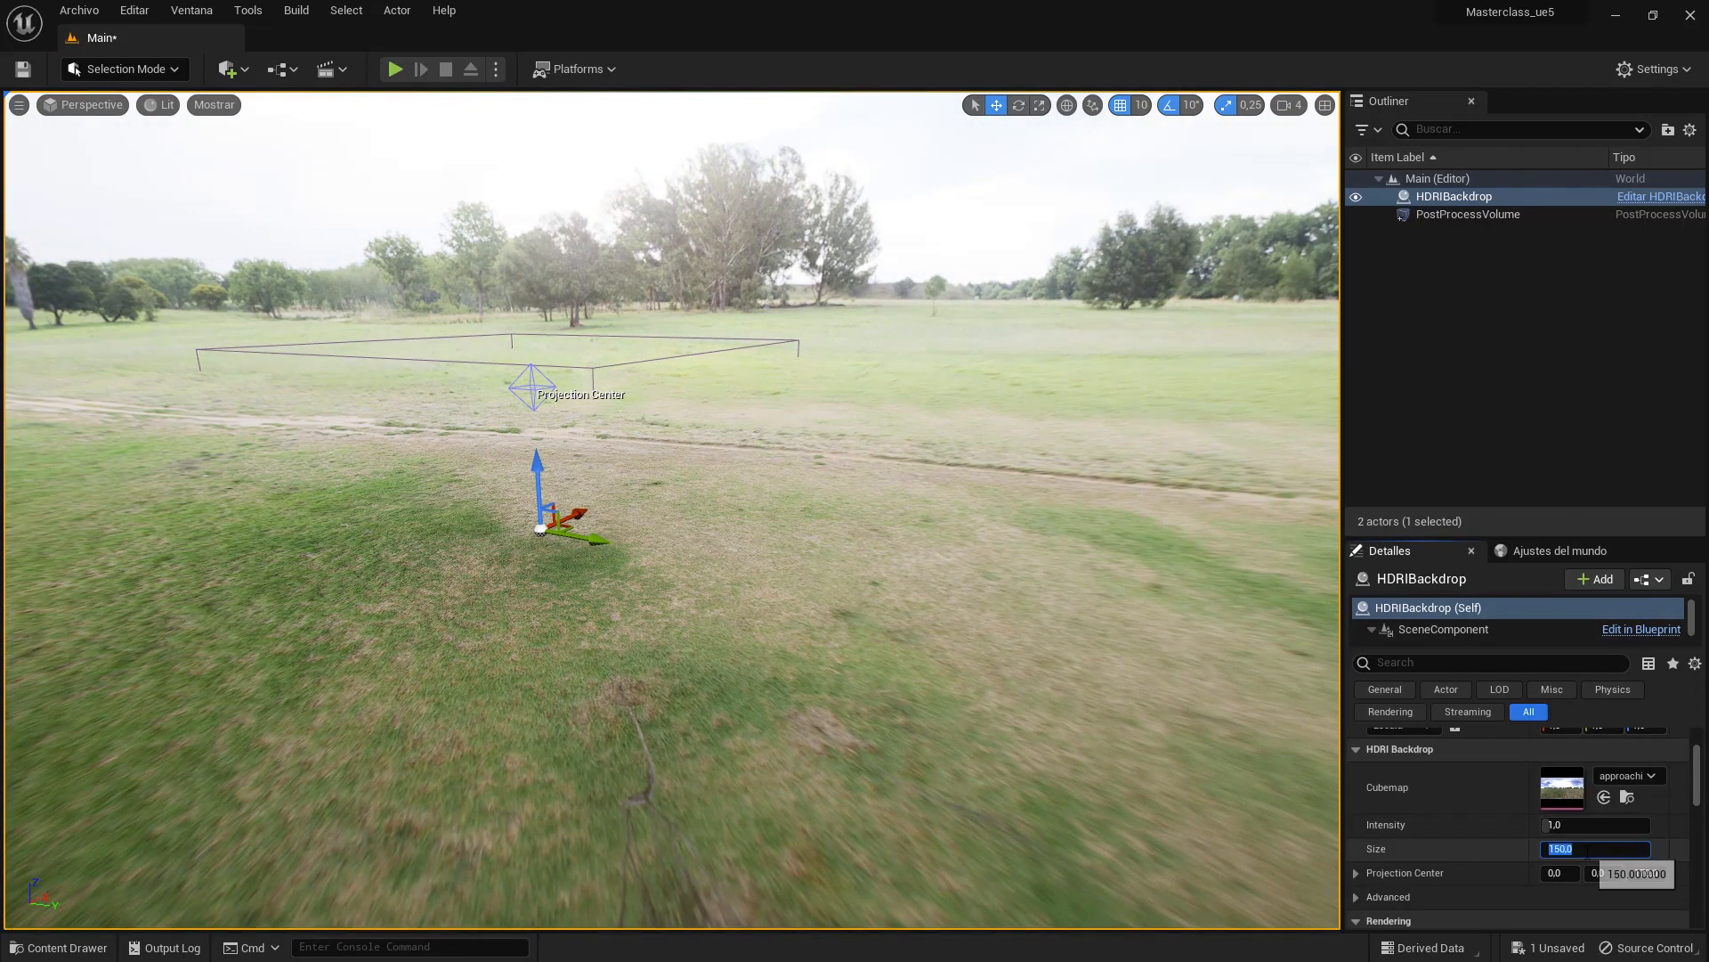
{"action": "type", "text": "1500"}
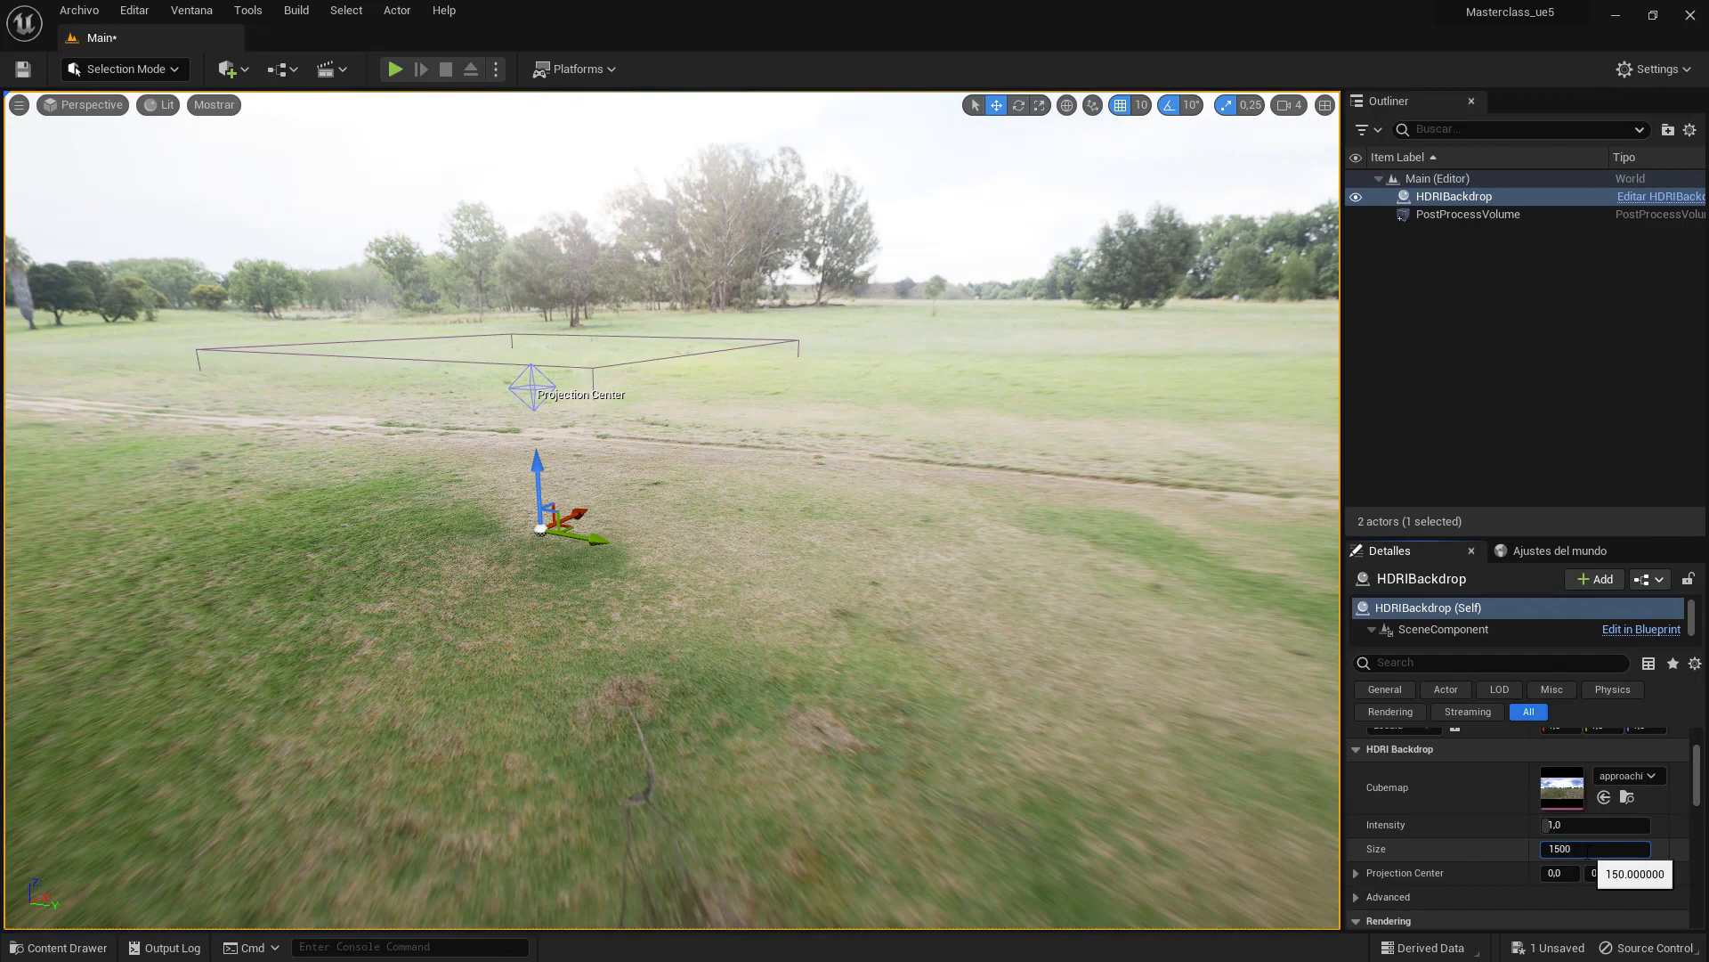
{"action": "key", "text": "Return"}
{"action": "scroll", "coordinate": [1587, 852], "scroll_direction": "down", "scroll_amount": 2}
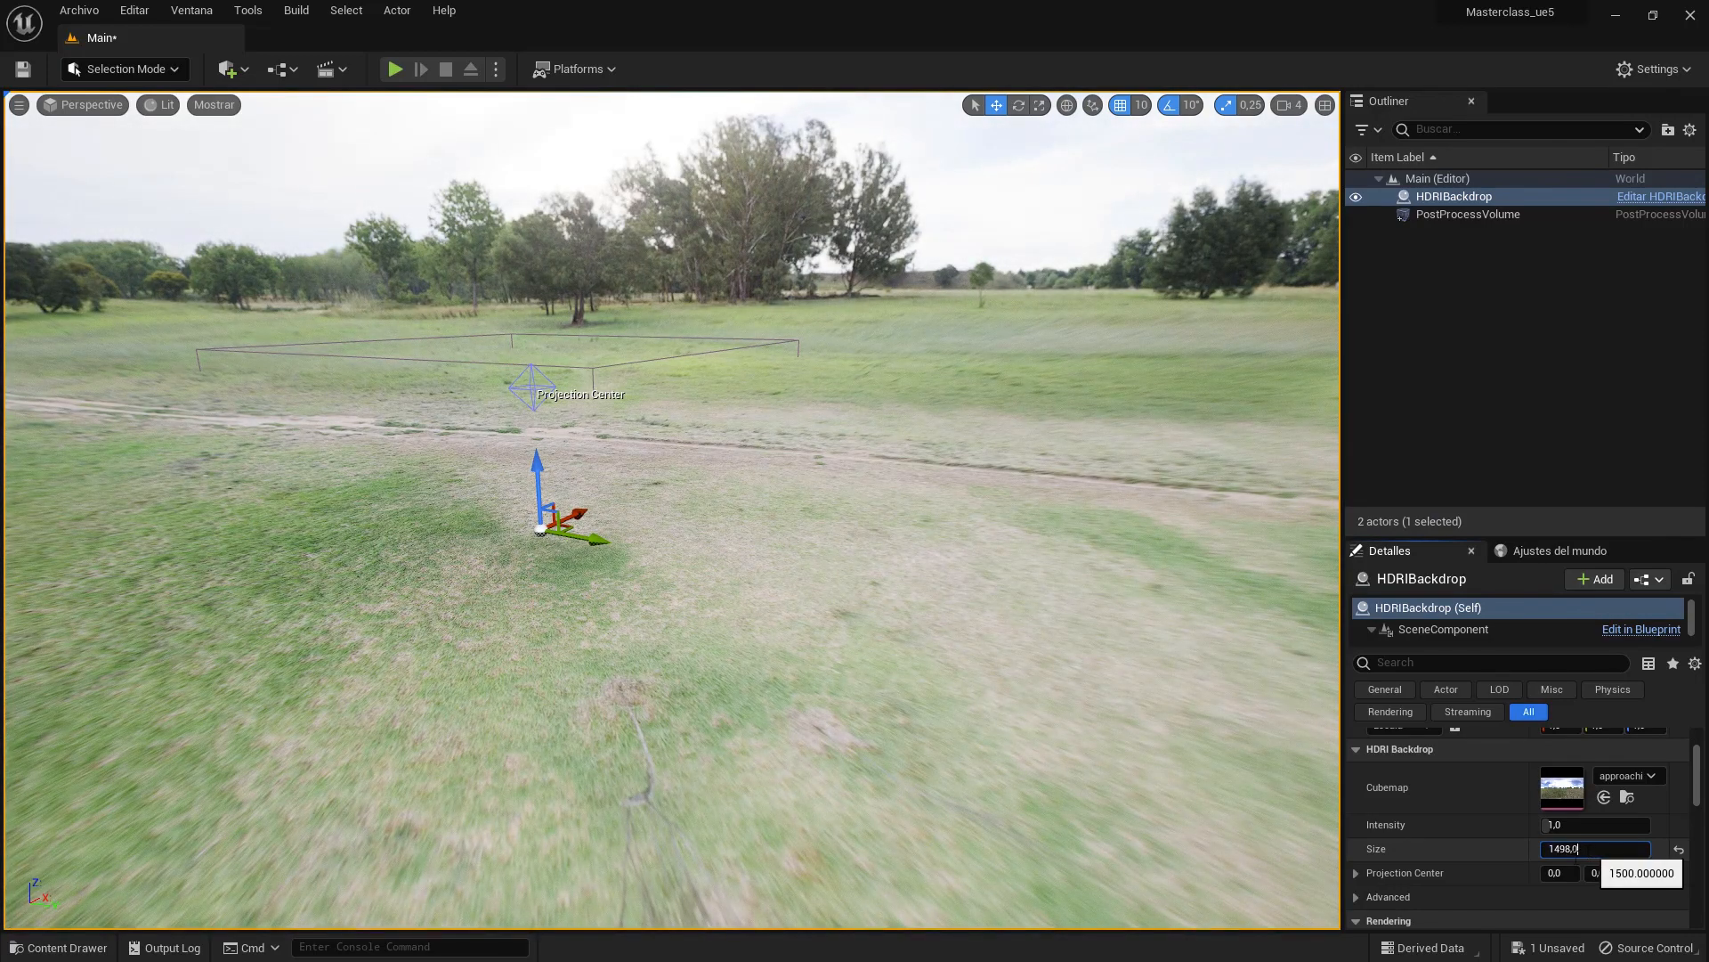
- Enable Use Camera Projection in the HDRI backdrop's advanced options
{"action": "left_click", "coordinate": [1354, 897]}
{"action": "scroll", "coordinate": [1478, 803], "scroll_direction": "down", "scroll_amount": 2}
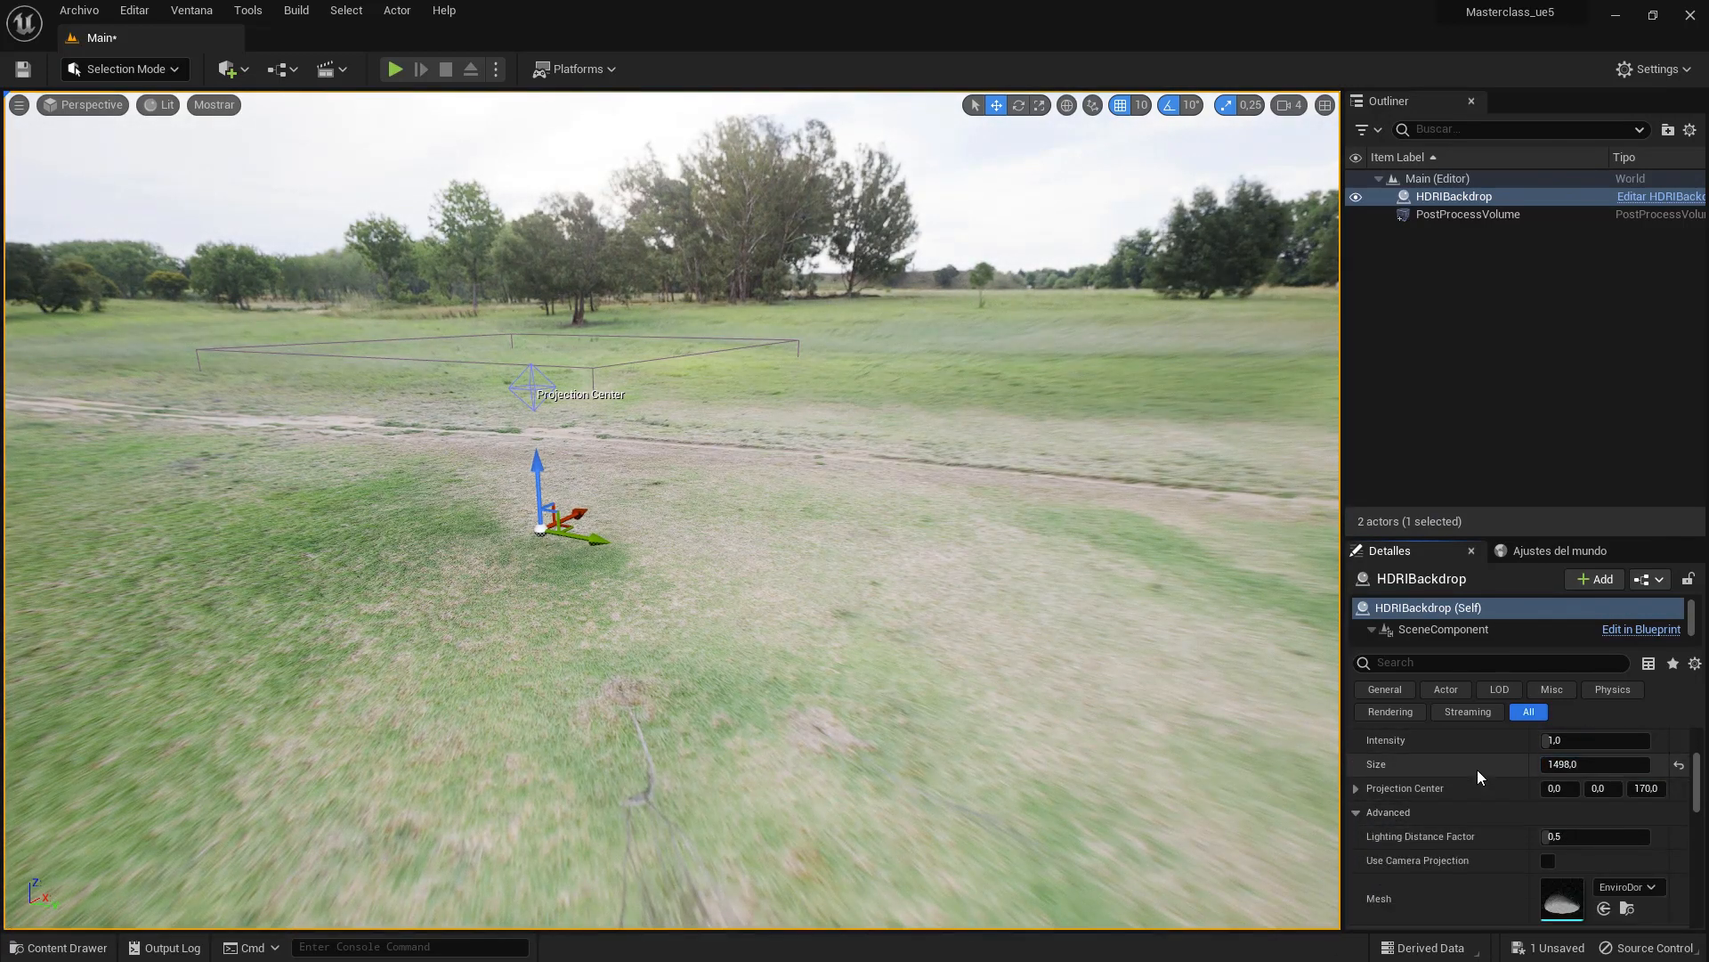
{"action": "left_click", "coordinate": [1550, 862]}
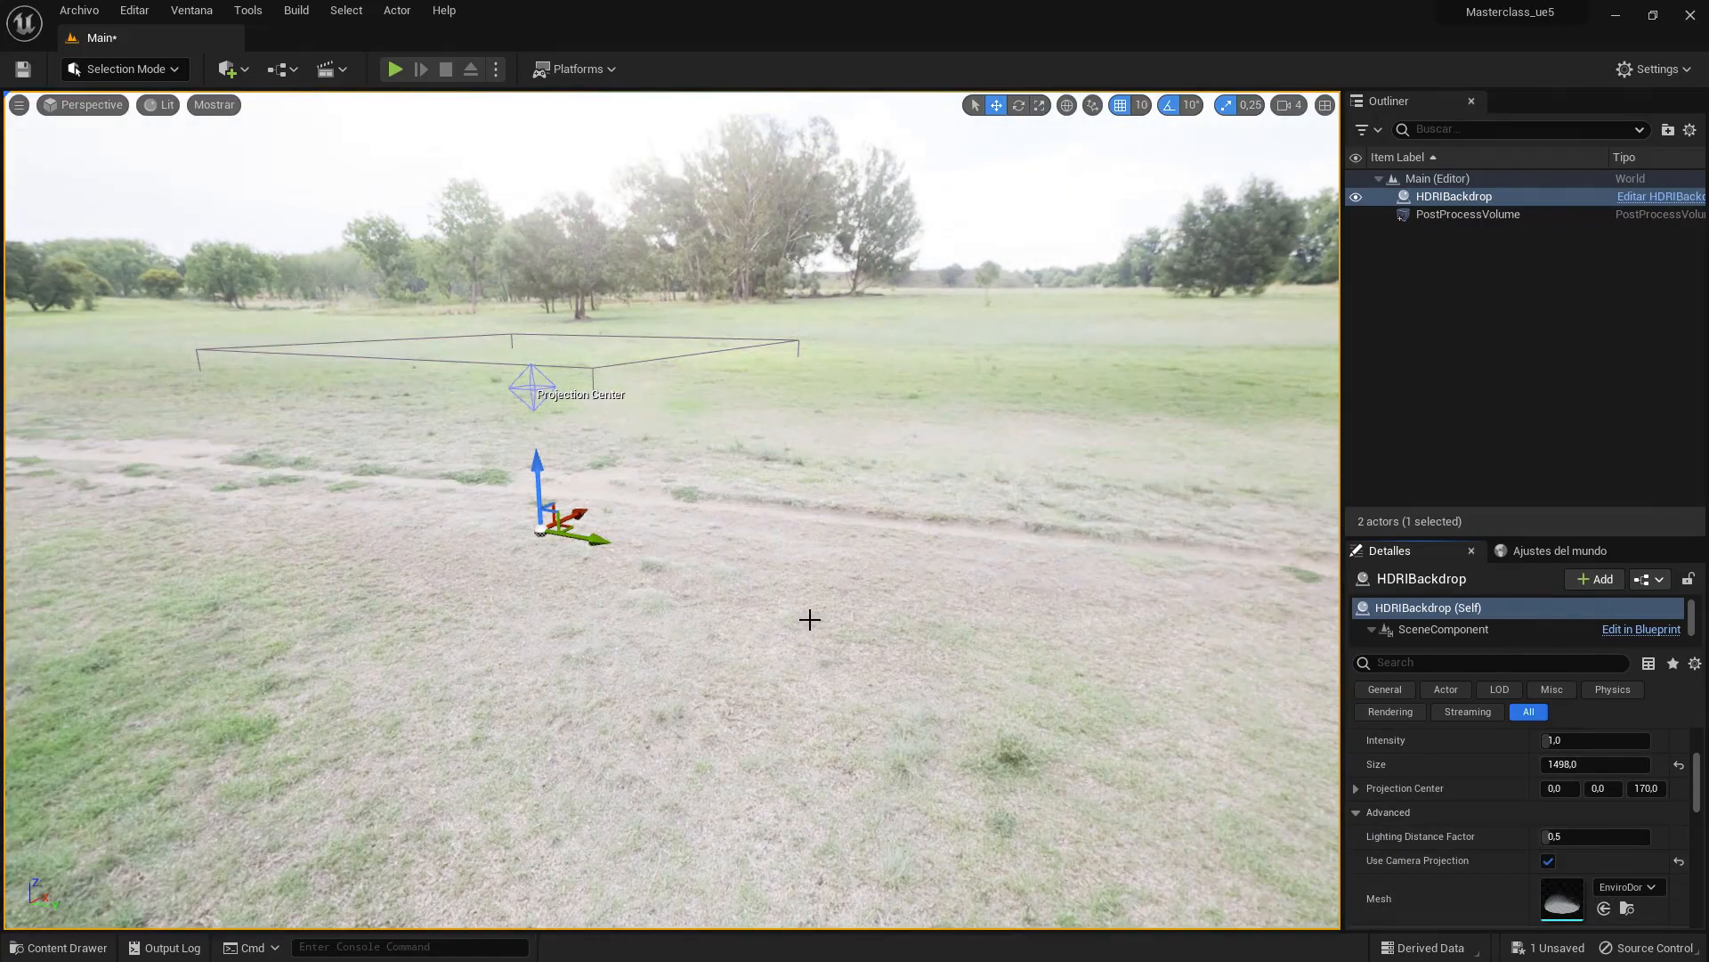
- Lower the HDRI backdrop along its vertical axis to around the base of the post process volume's box
{"action": "scroll", "coordinate": [809, 618], "scroll_direction": "down", "scroll_amount": 12}
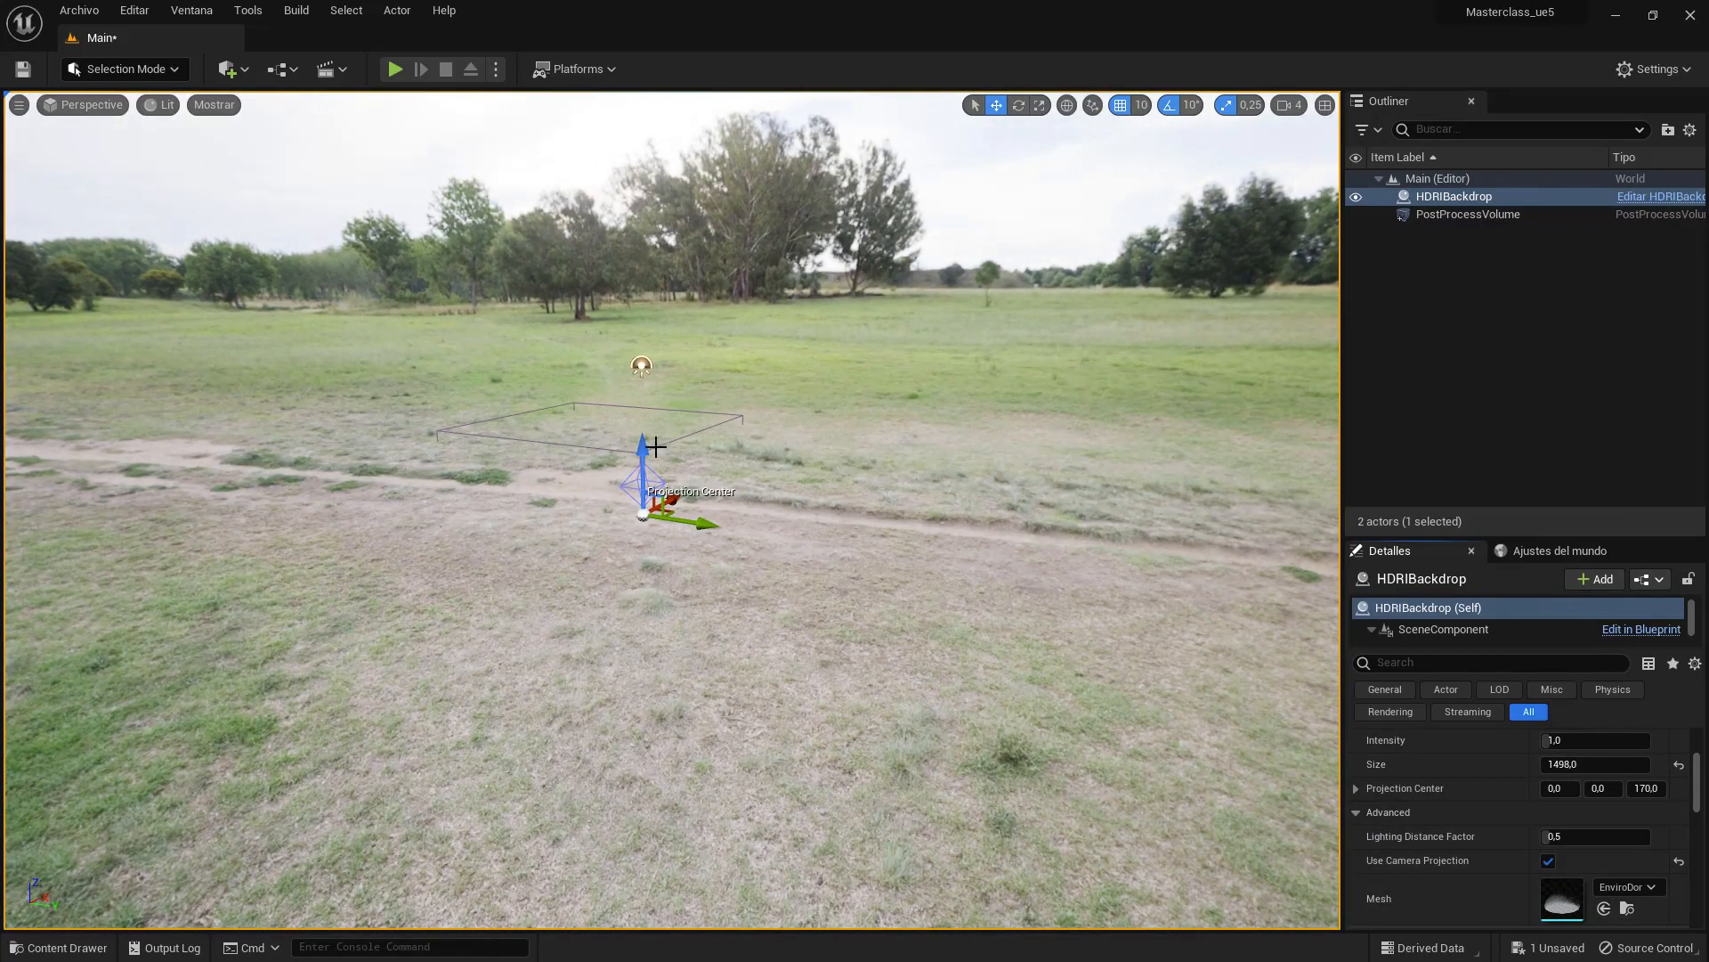
{"action": "mouse_move", "coordinate": [642, 445]}
{"action": "left_mouse_down"}
{"action": "mouse_move", "coordinate": [644, 713]}
{"action": "mouse_move", "coordinate": [682, 792]}
{"action": "left_mouse_up"}
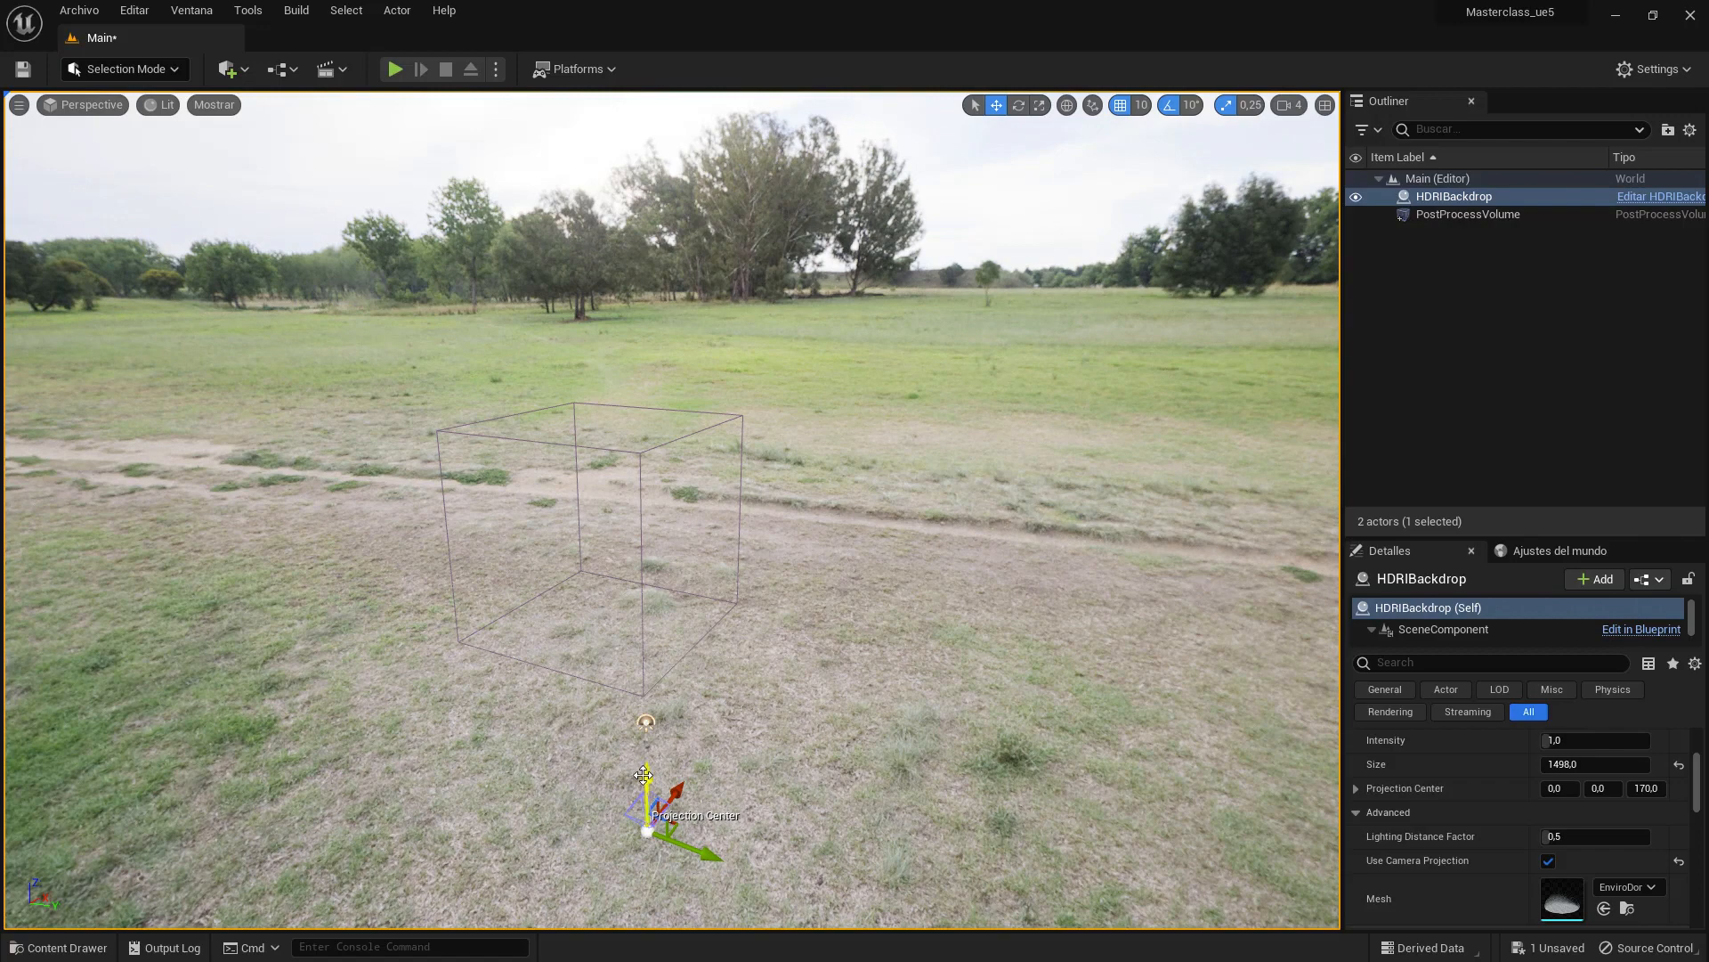
{"action": "mouse_move", "coordinate": [645, 784]}
{"action": "left_mouse_down"}
{"action": "mouse_move", "coordinate": [653, 656]}
{"action": "mouse_move", "coordinate": [678, 768]}
{"action": "left_mouse_up"}
{"action": "middle_click_drag", "start_coordinate": [957, 481], "coordinate": [894, 551]}
{"action": "left_click_drag", "start_coordinate": [997, 422], "coordinate": [1031, 356]}
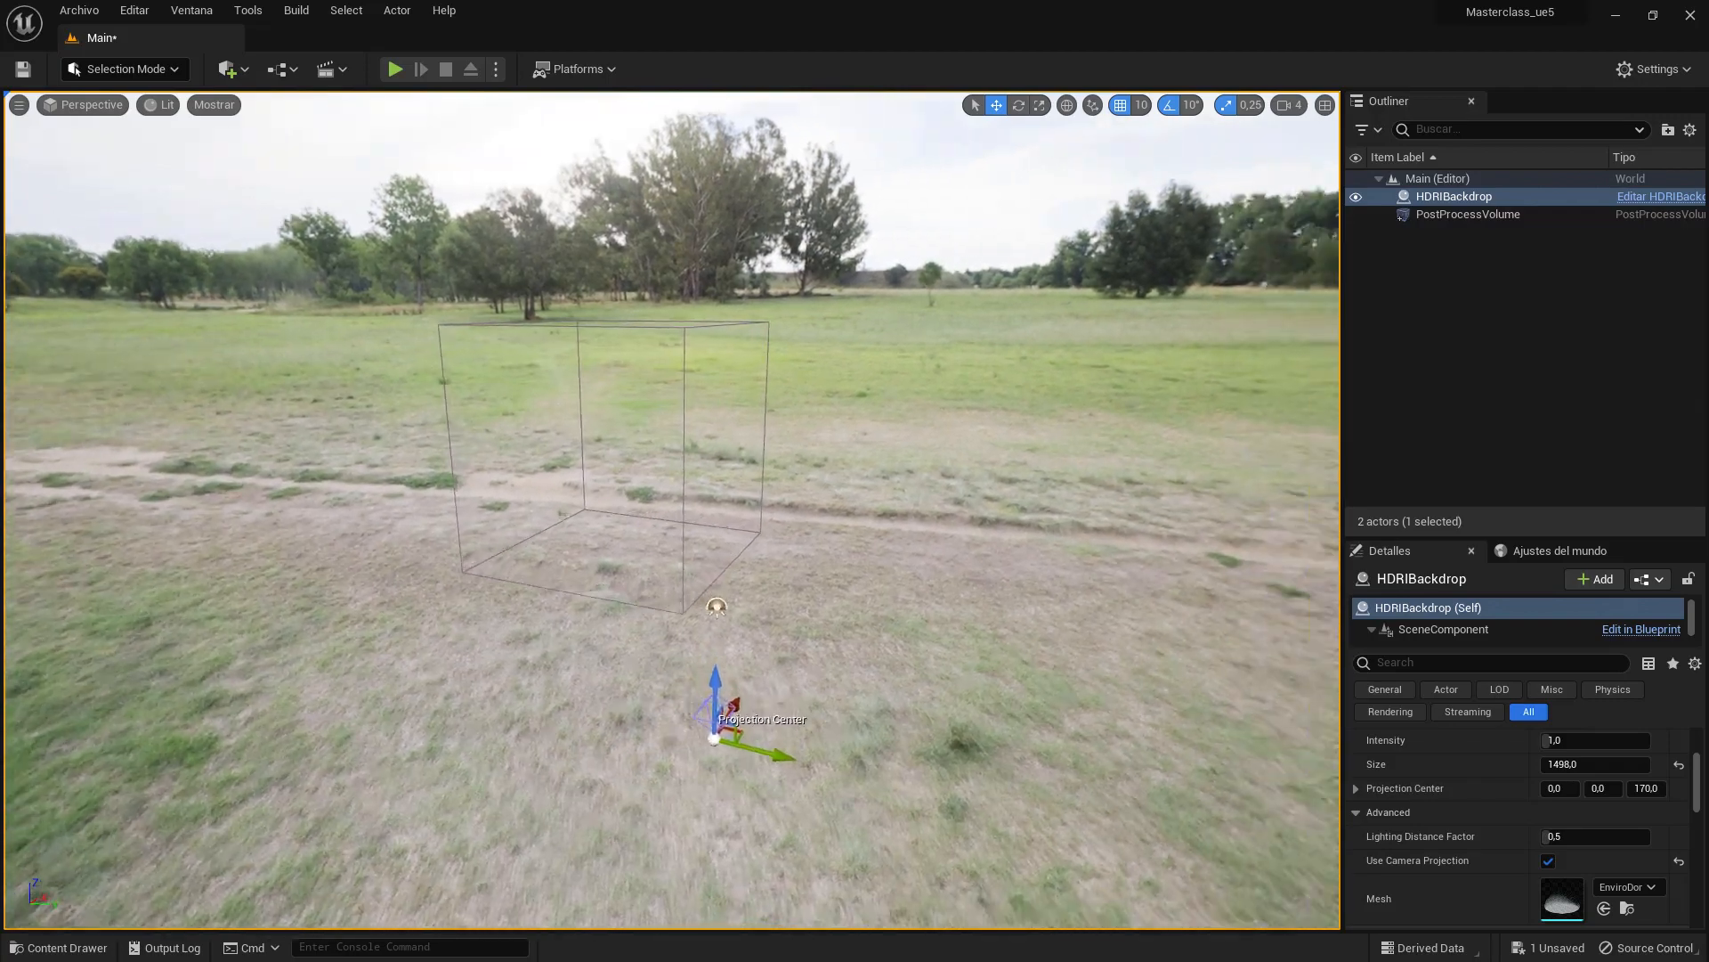
{"action": "mouse_move", "coordinate": [975, 497]}
{"action": "middle_mouse_down"}
{"action": "mouse_move", "coordinate": [917, 522]}
{"action": "mouse_move", "coordinate": [948, 516]}
{"action": "middle_mouse_up"}
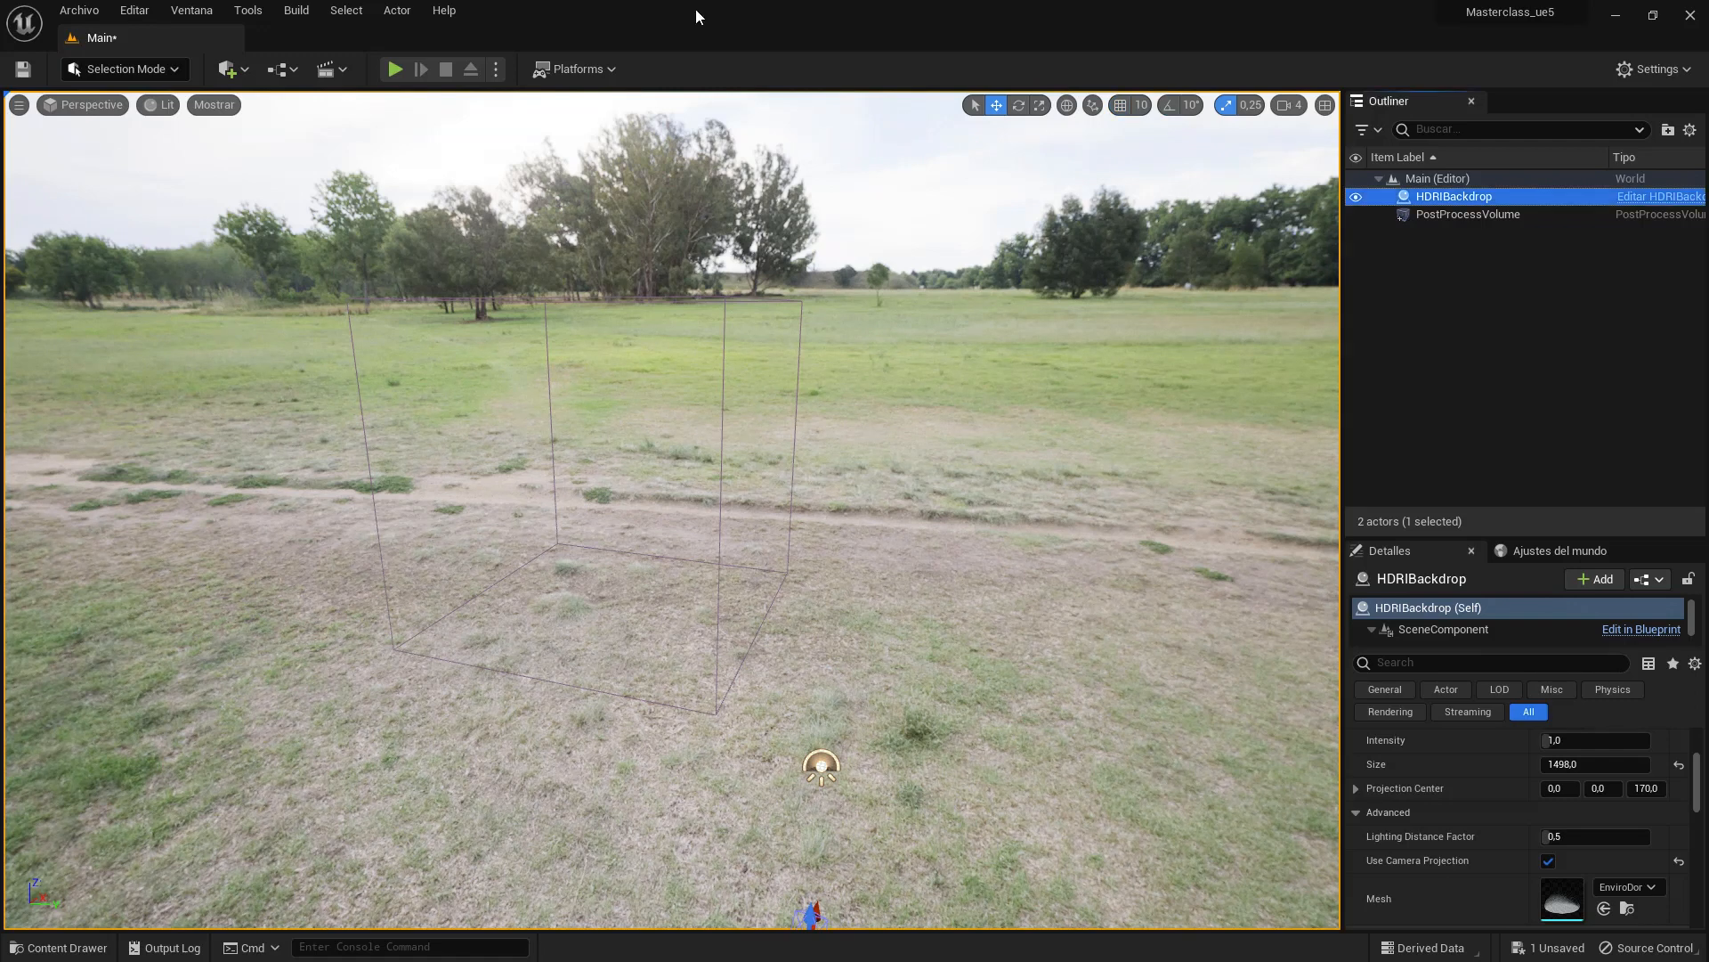
{"action": "middle_click_drag", "start_coordinate": [956, 517], "coordinate": [1051, 509]}
{"action": "right_click_drag", "start_coordinate": [954, 509], "coordinate": [820, 523]}
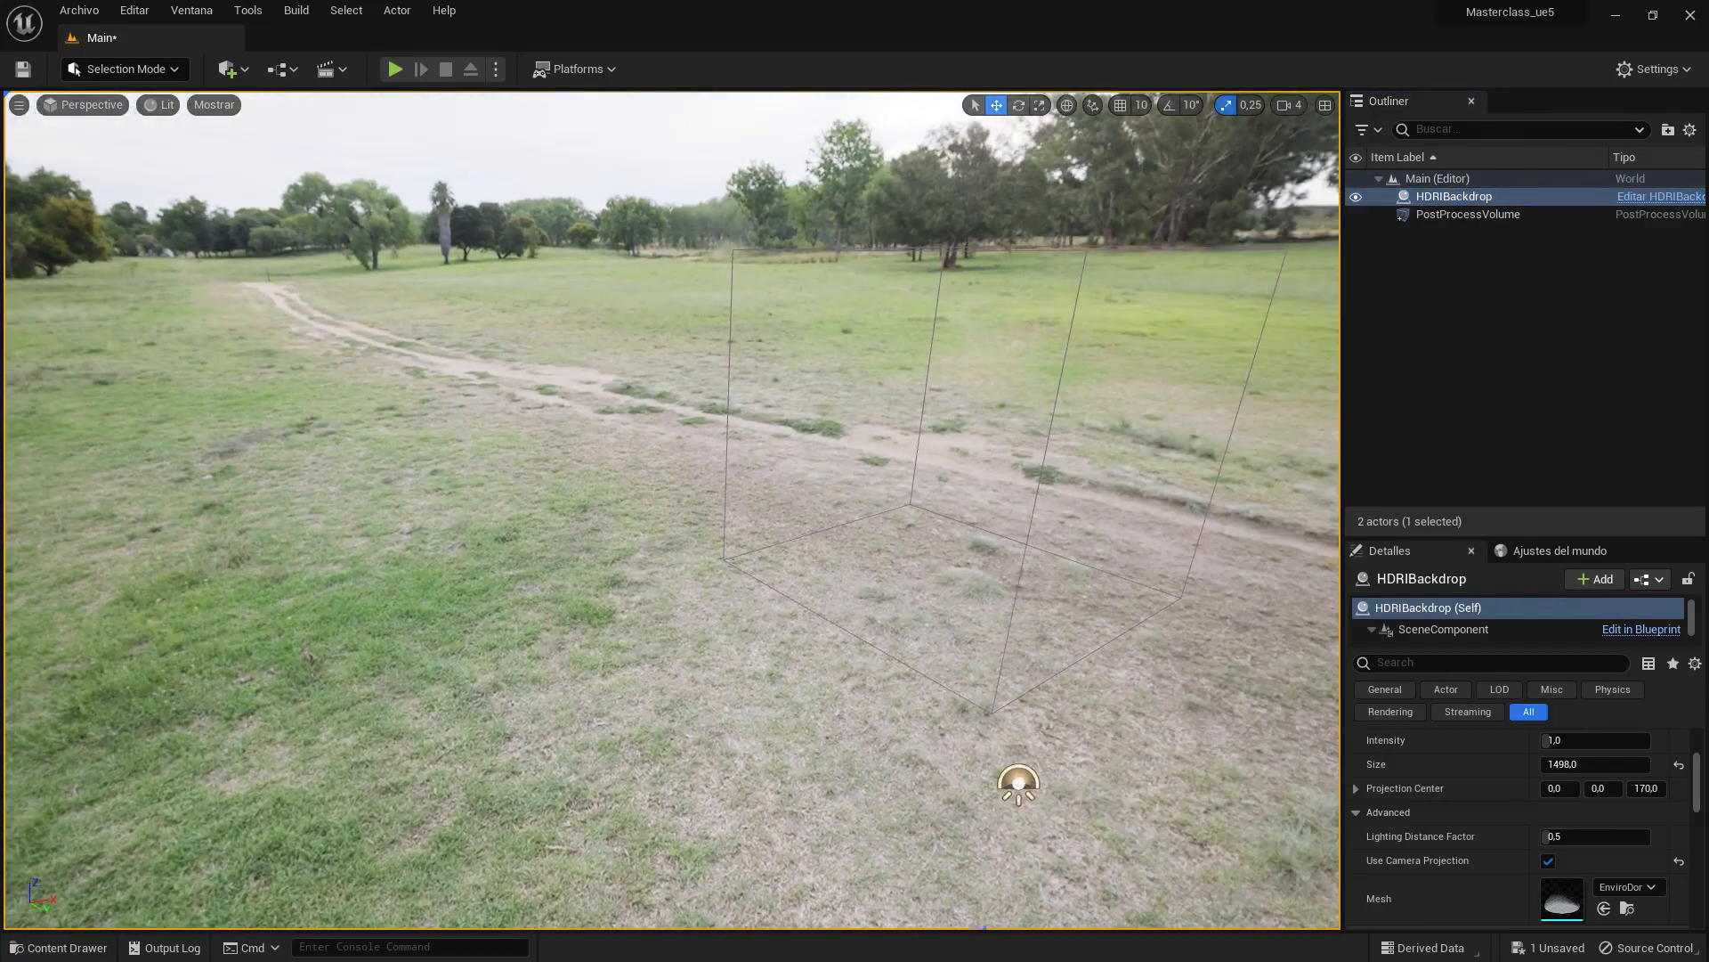
- Start a Datasmith file import and choose APARTAMENTO.udatasmith from the desktop's DATASMITH folder
{"action": "scroll", "coordinate": [820, 523], "scroll_direction": "down", "scroll_amount": 3}
{"action": "middle_click_drag", "start_coordinate": [954, 504], "coordinate": [1130, 503]}
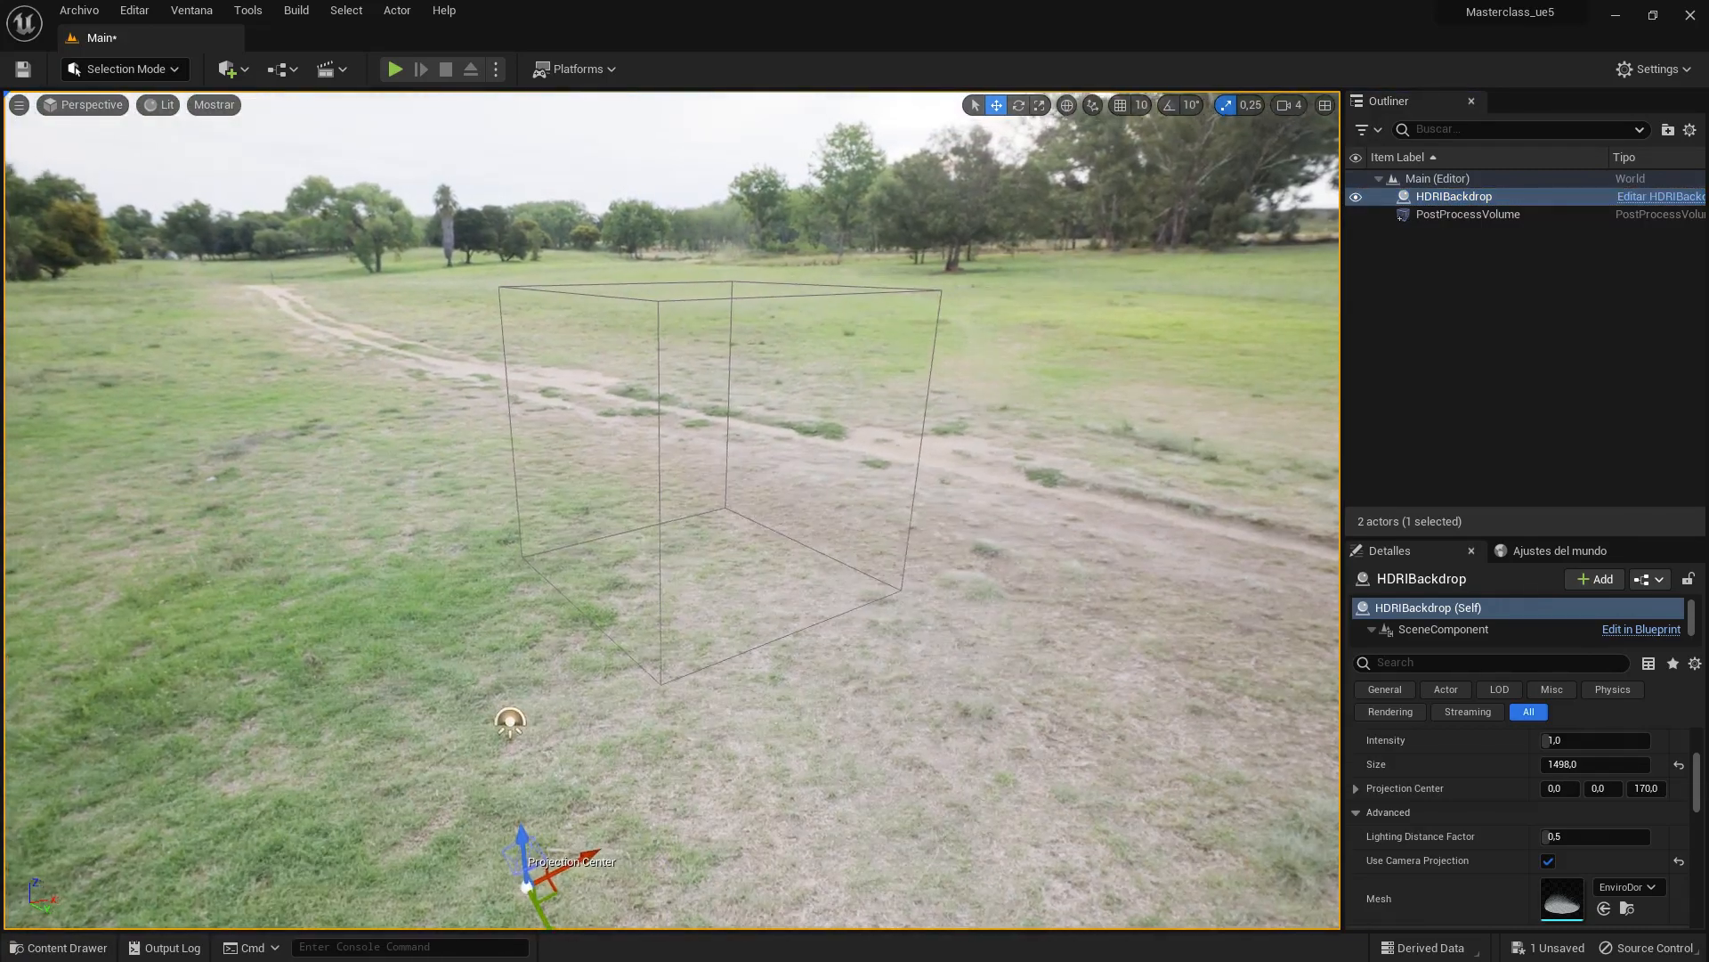
{"action": "right_click_drag", "start_coordinate": [824, 460], "coordinate": [699, 508]}
{"action": "middle_click_drag", "start_coordinate": [823, 460], "coordinate": [1059, 409]}
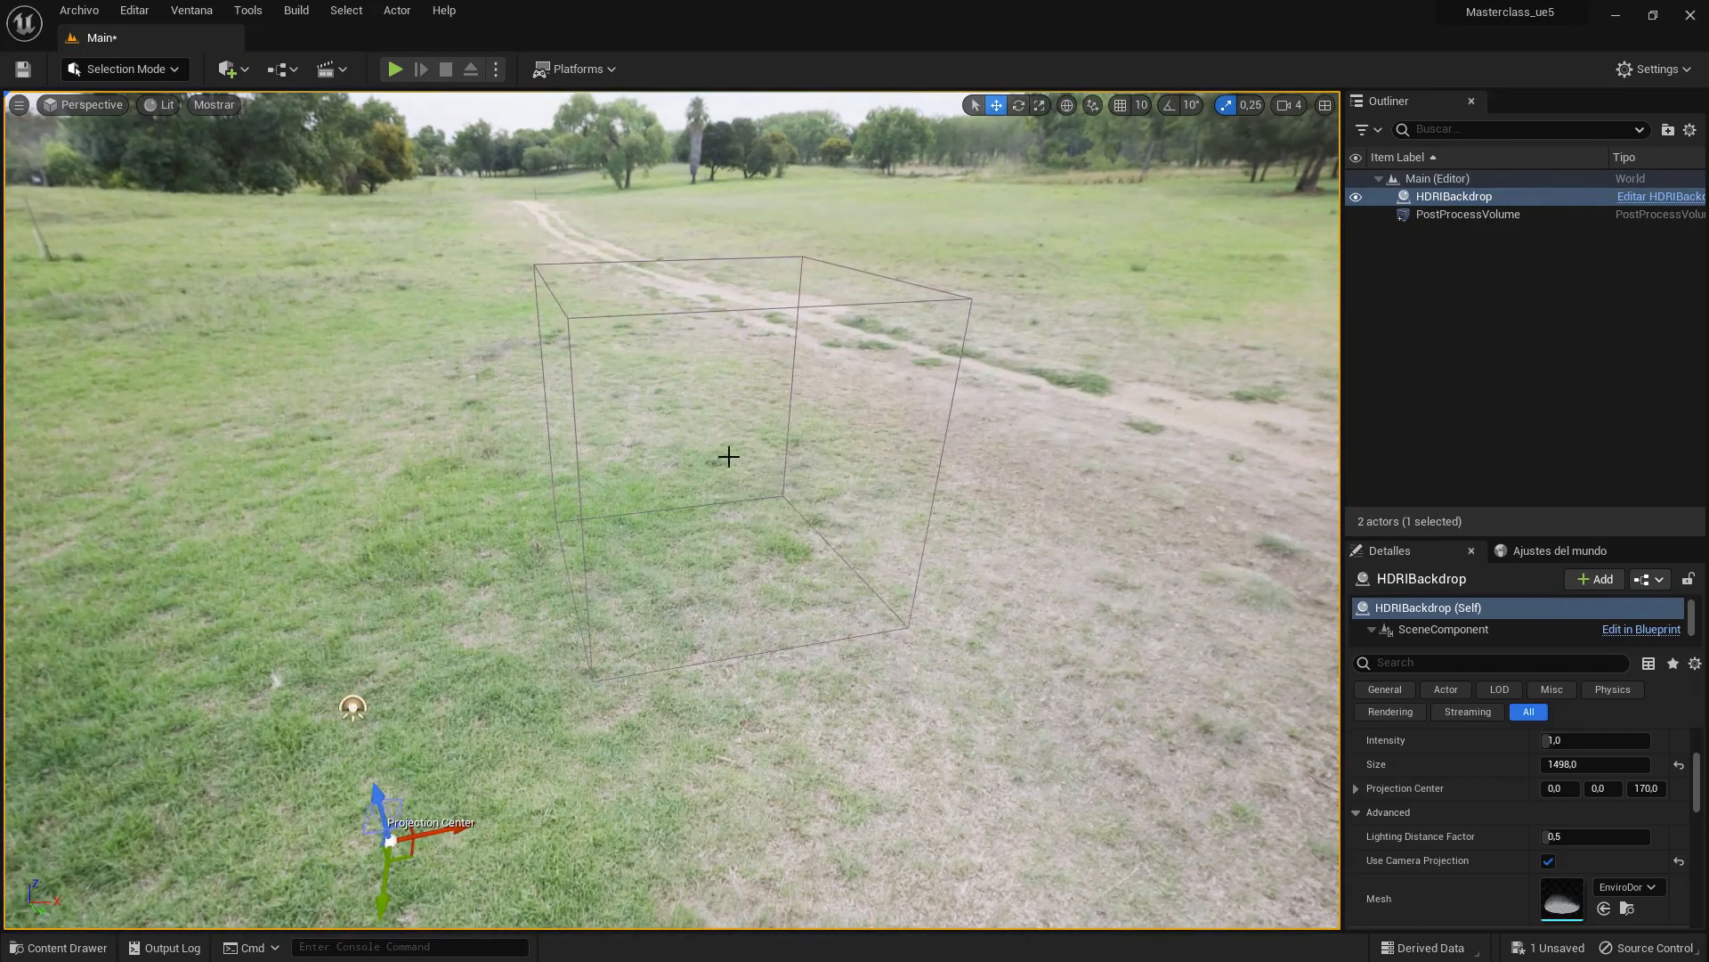
{"action": "left_click", "coordinate": [228, 69]}
{"action": "mouse_move", "coordinate": [271, 218]}
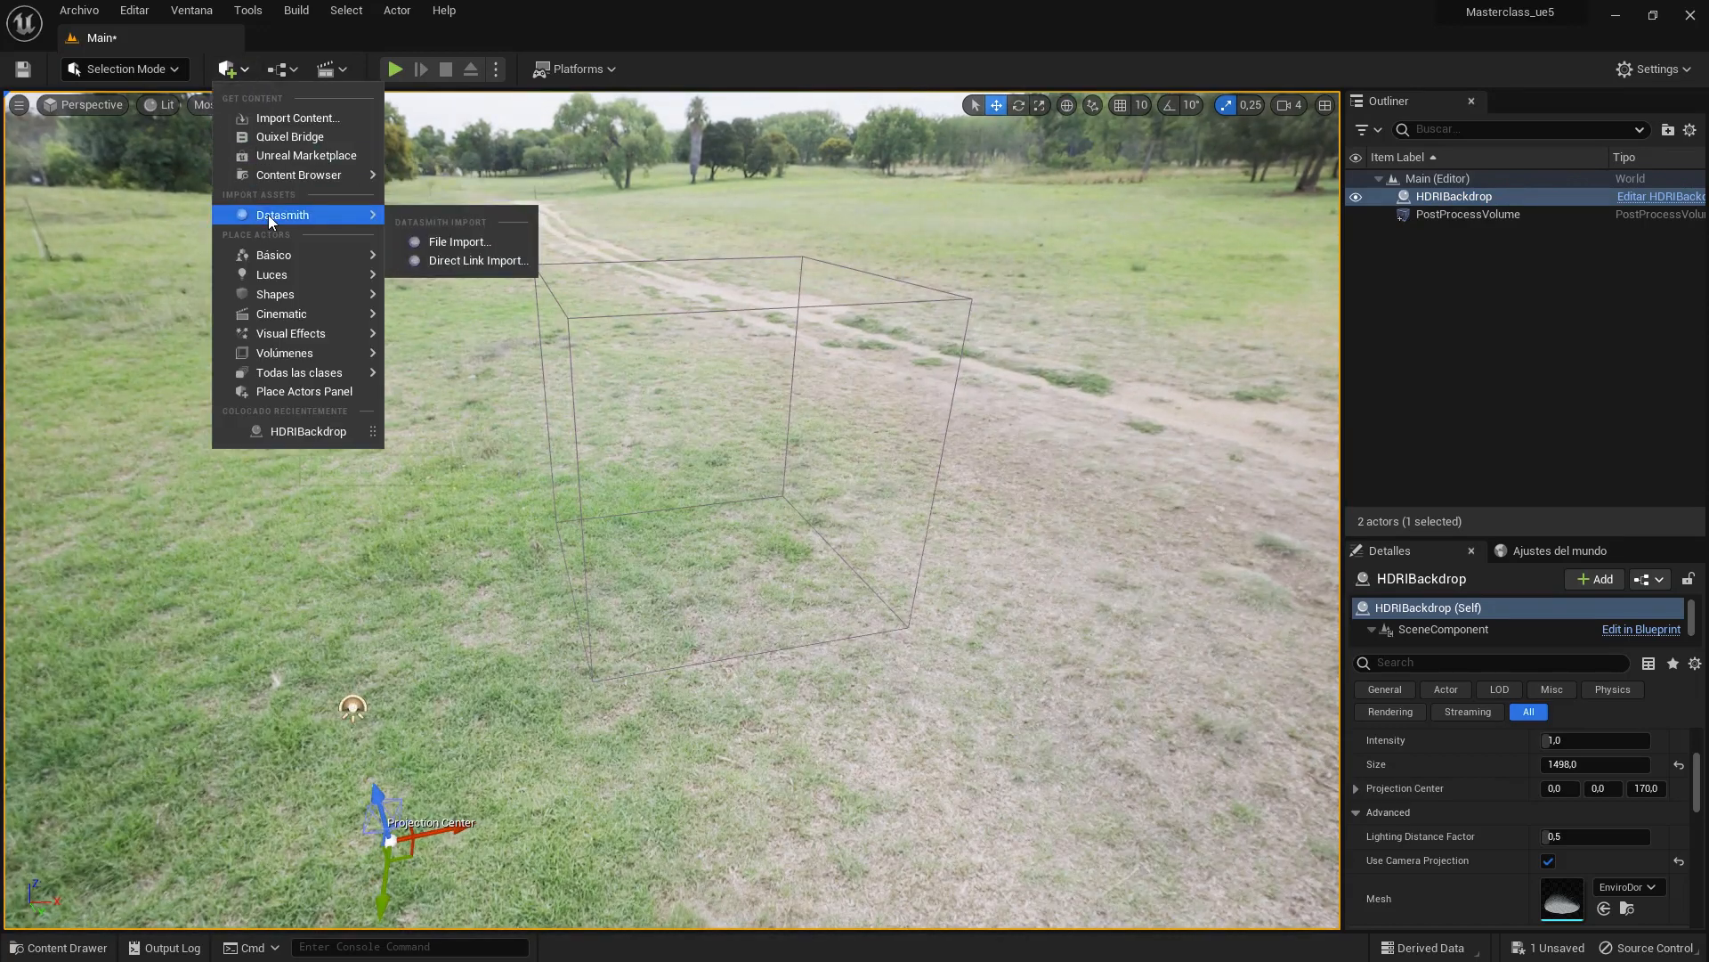
{"action": "left_click", "coordinate": [485, 240]}
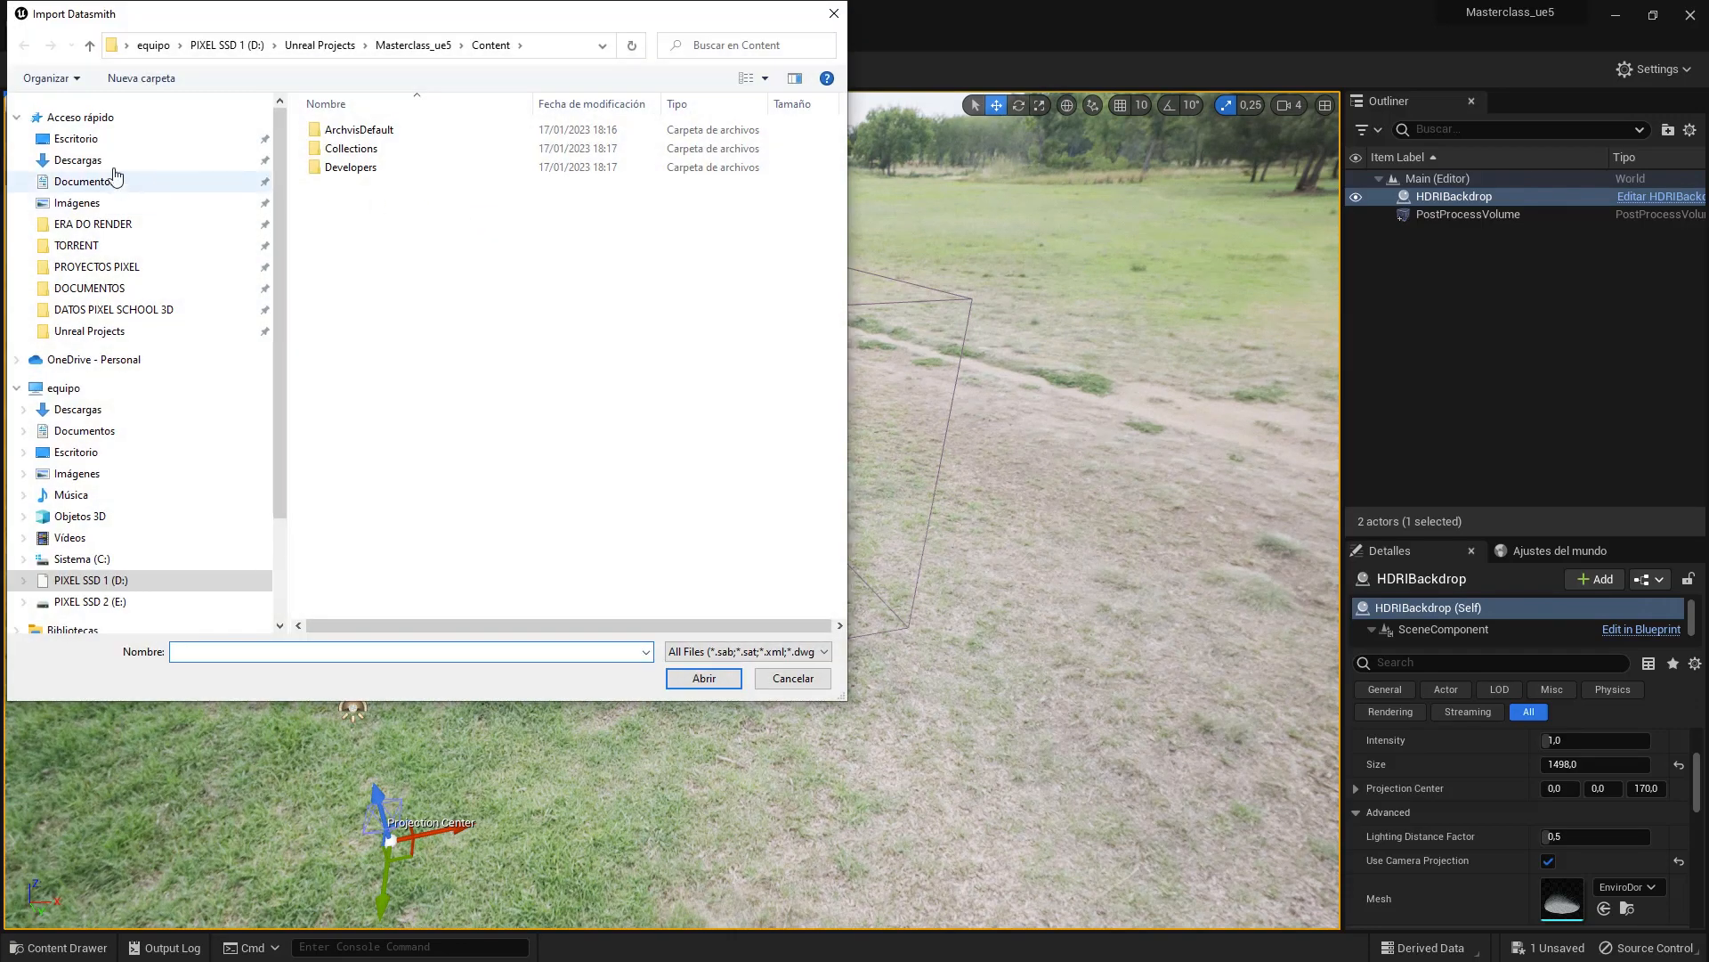
{"action": "left_click", "coordinate": [77, 139]}
{"action": "double_click", "coordinate": [323, 137]}
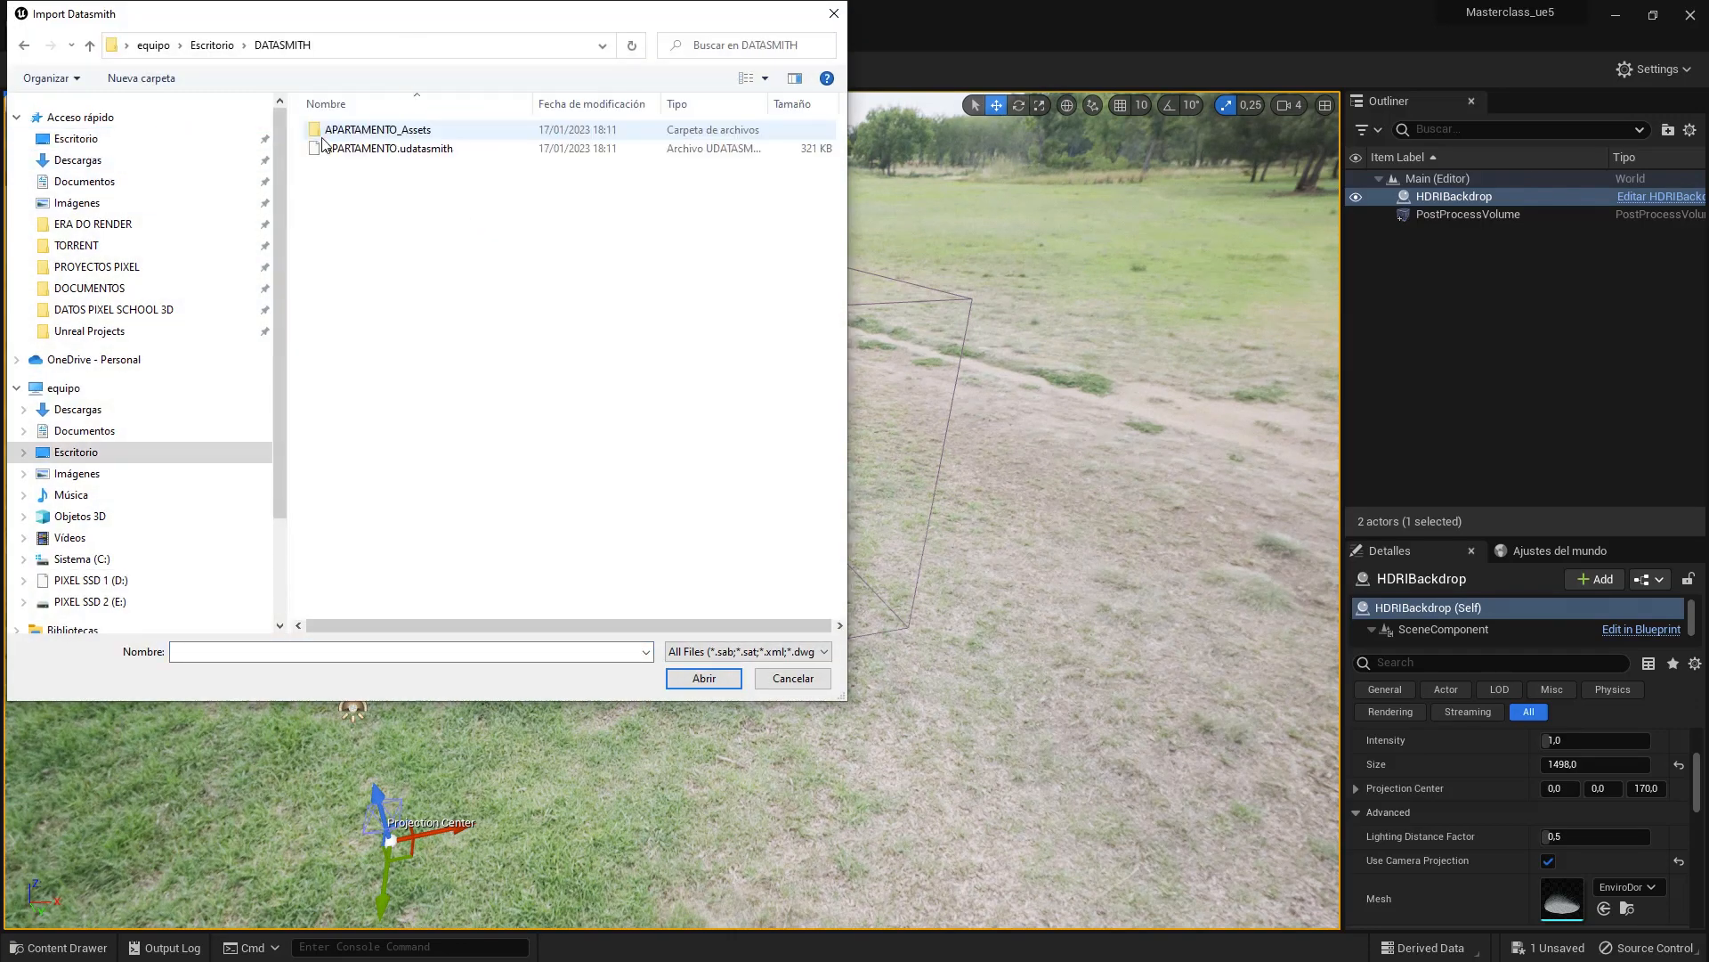
{"action": "left_click", "coordinate": [368, 148]}
{"action": "left_click", "coordinate": [704, 679]}
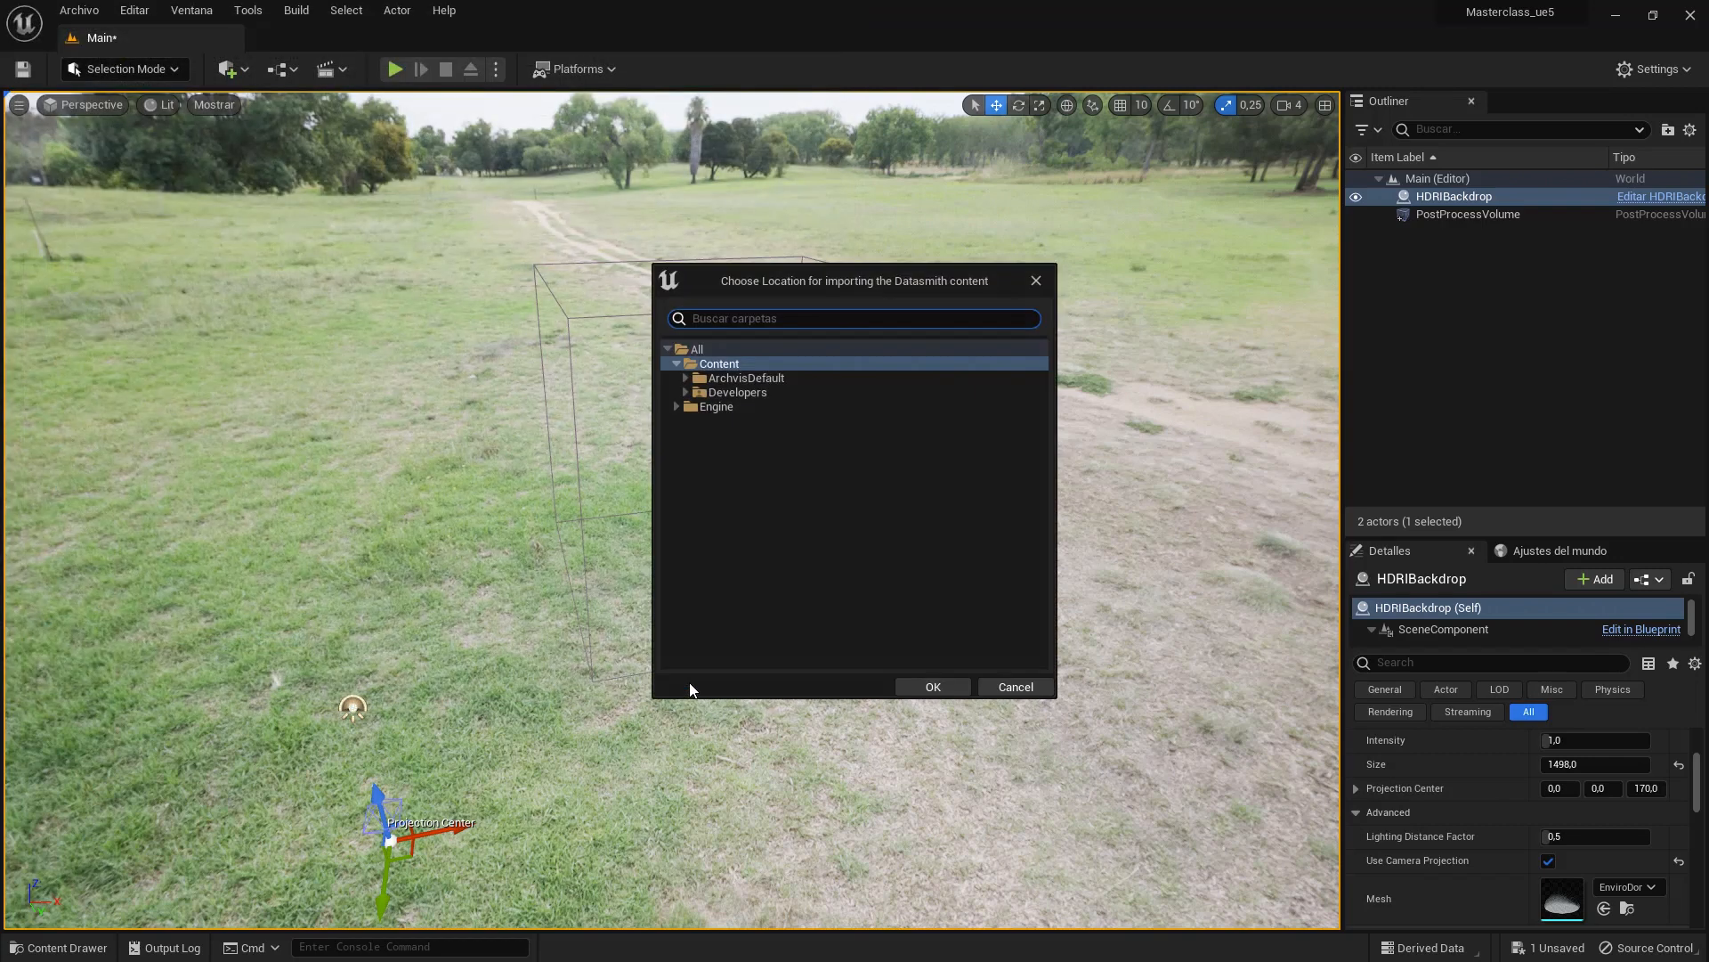
- Create a folder named apartamento inside Content and use it as the Datasmith import location
{"action": "right_click", "coordinate": [726, 364]}
{"action": "left_click", "coordinate": [824, 377]}
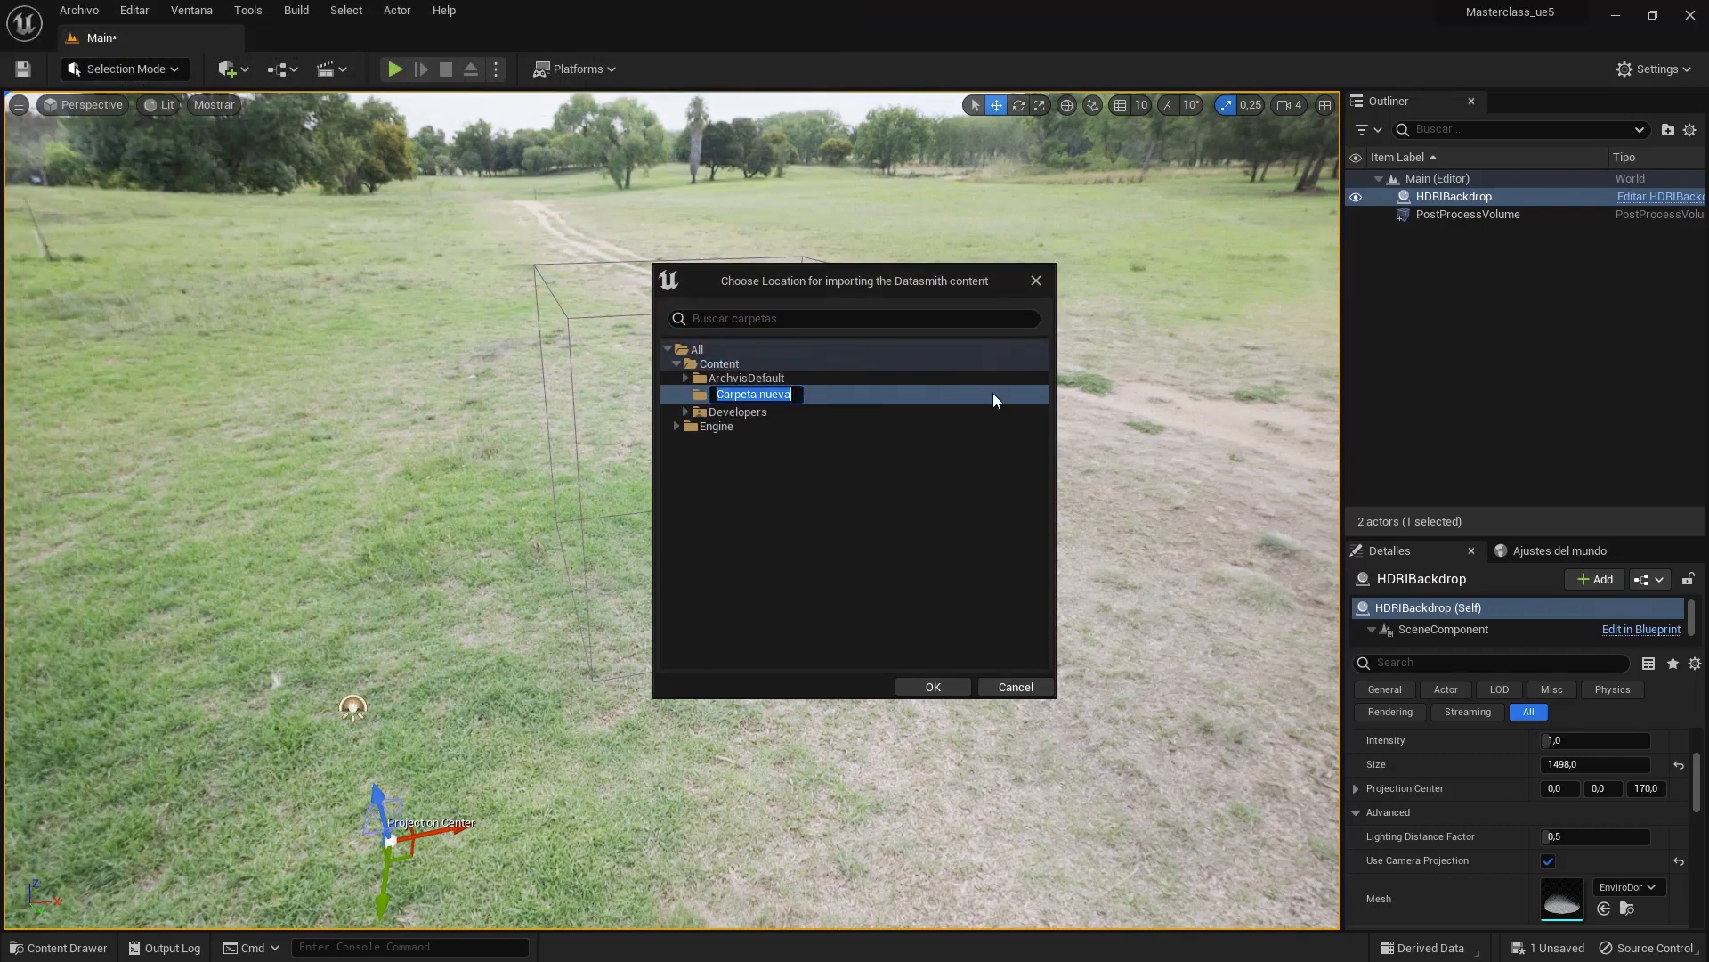
{"action": "type", "text": "apartamento"}
{"action": "key", "text": "Return"}
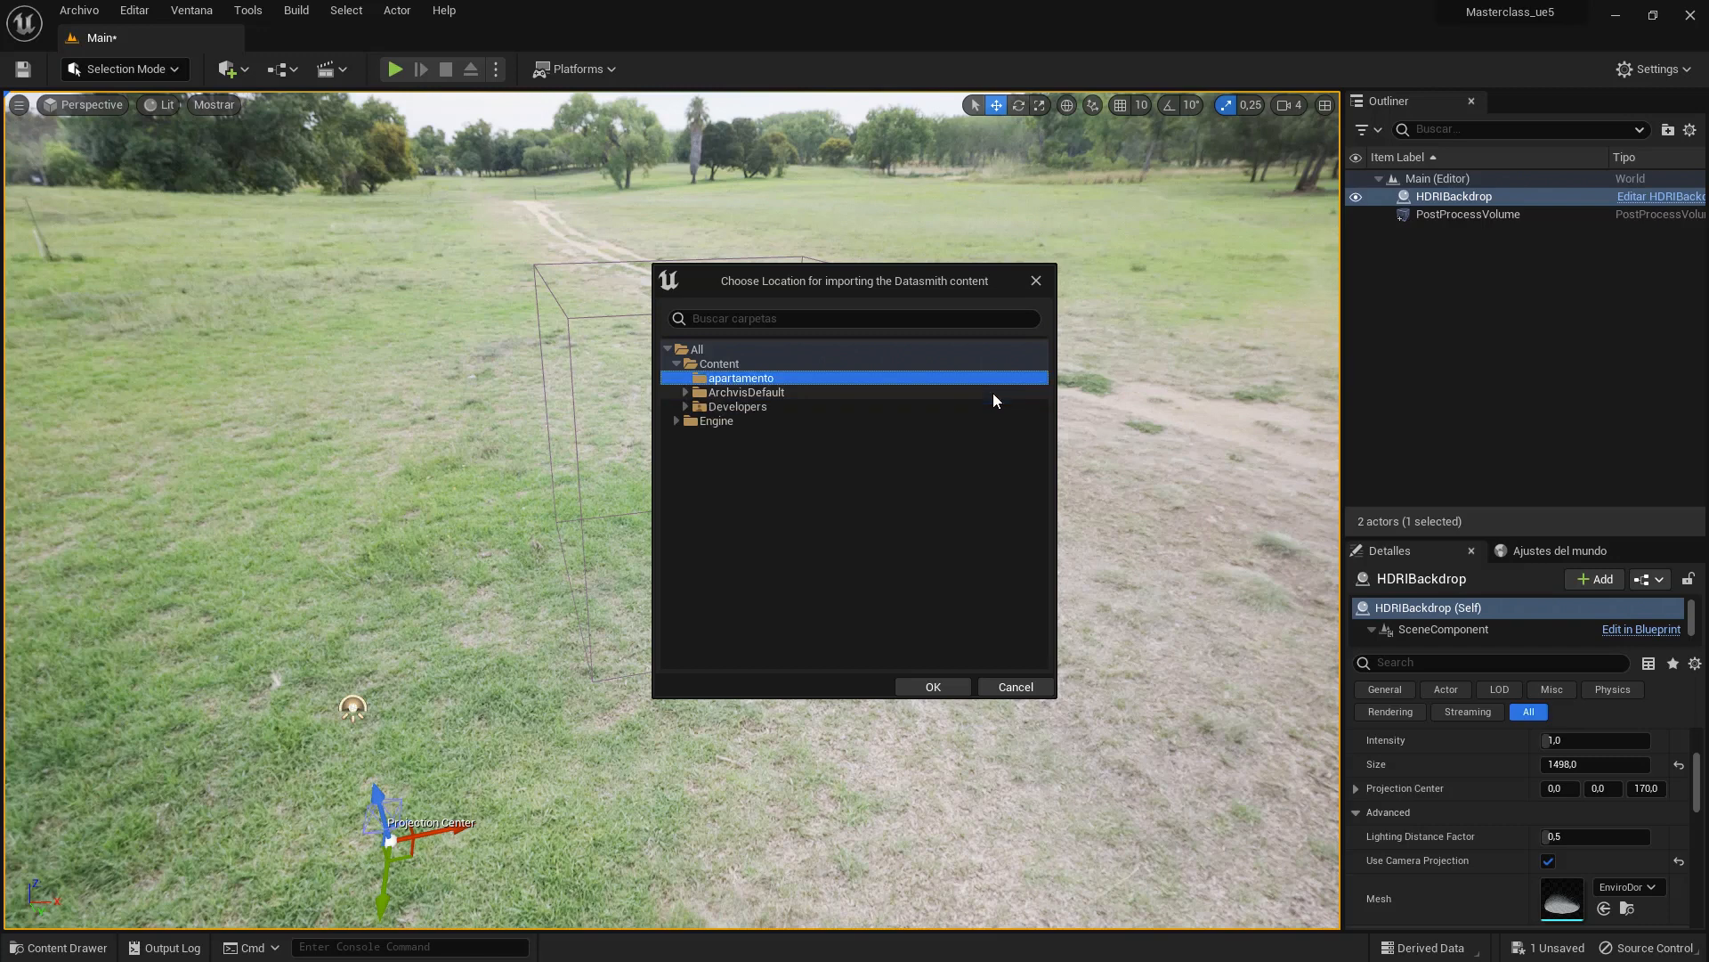
{"action": "left_click", "coordinate": [917, 687]}
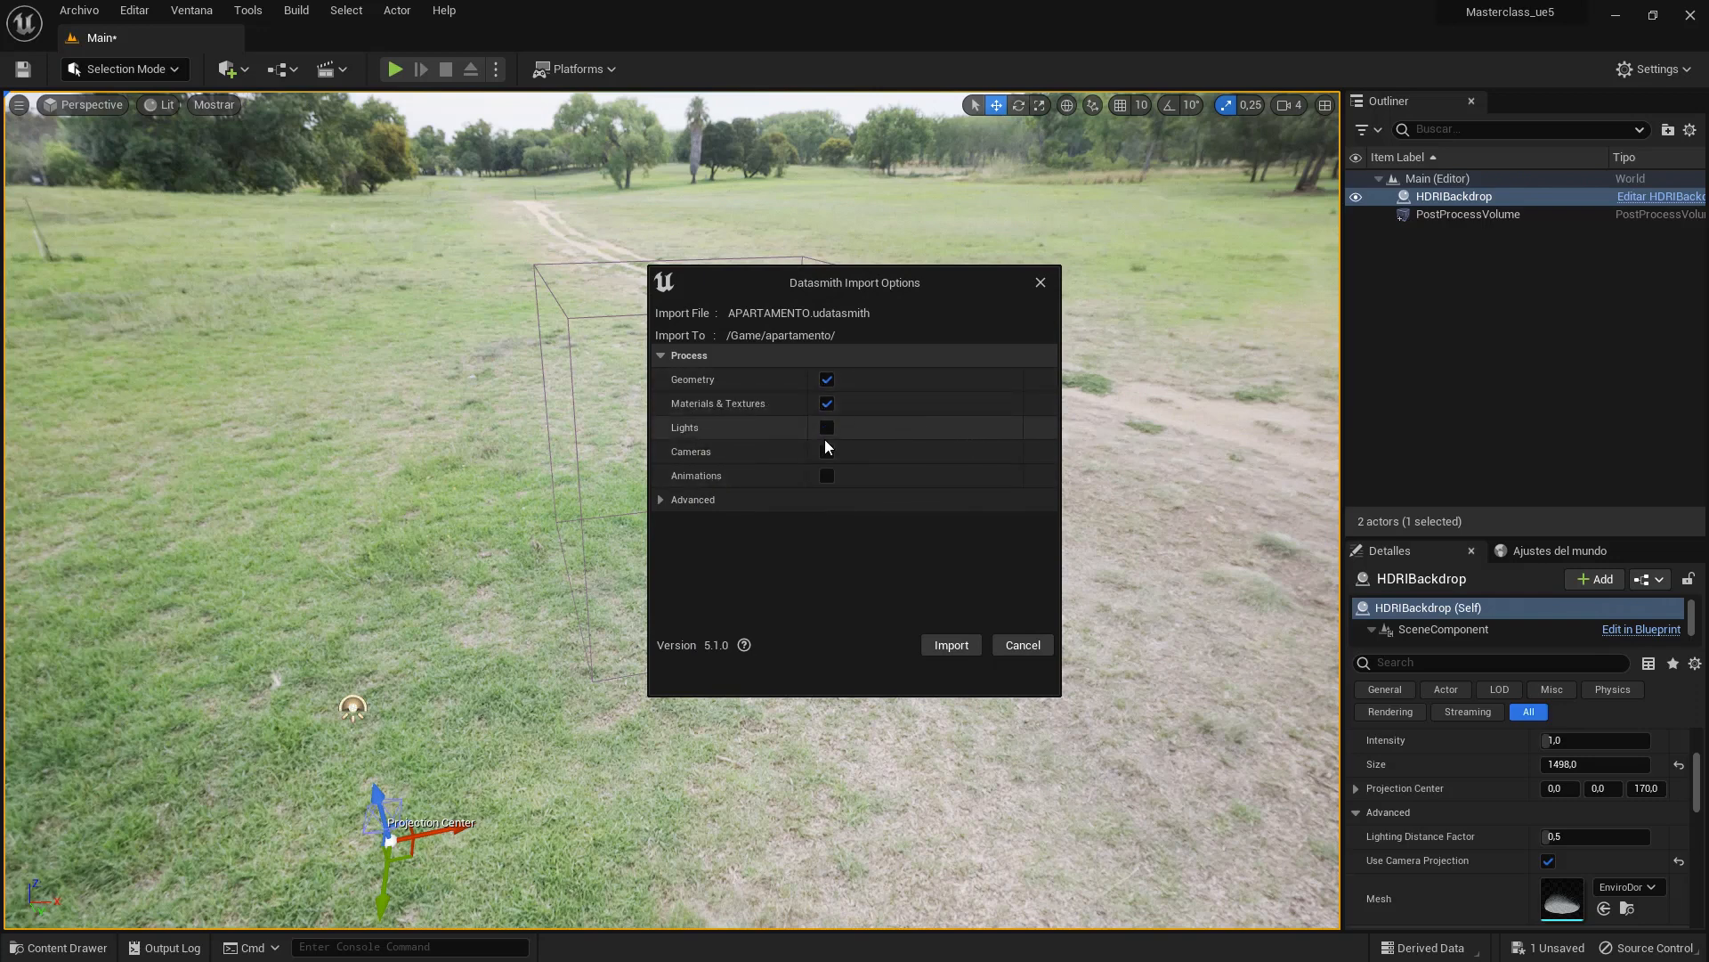
- Expand the advanced static mesh options and run the Datasmith import with only geometry and materials and textures enabled
{"action": "left_click", "coordinate": [659, 499]}
{"action": "left_click", "coordinate": [661, 524]}
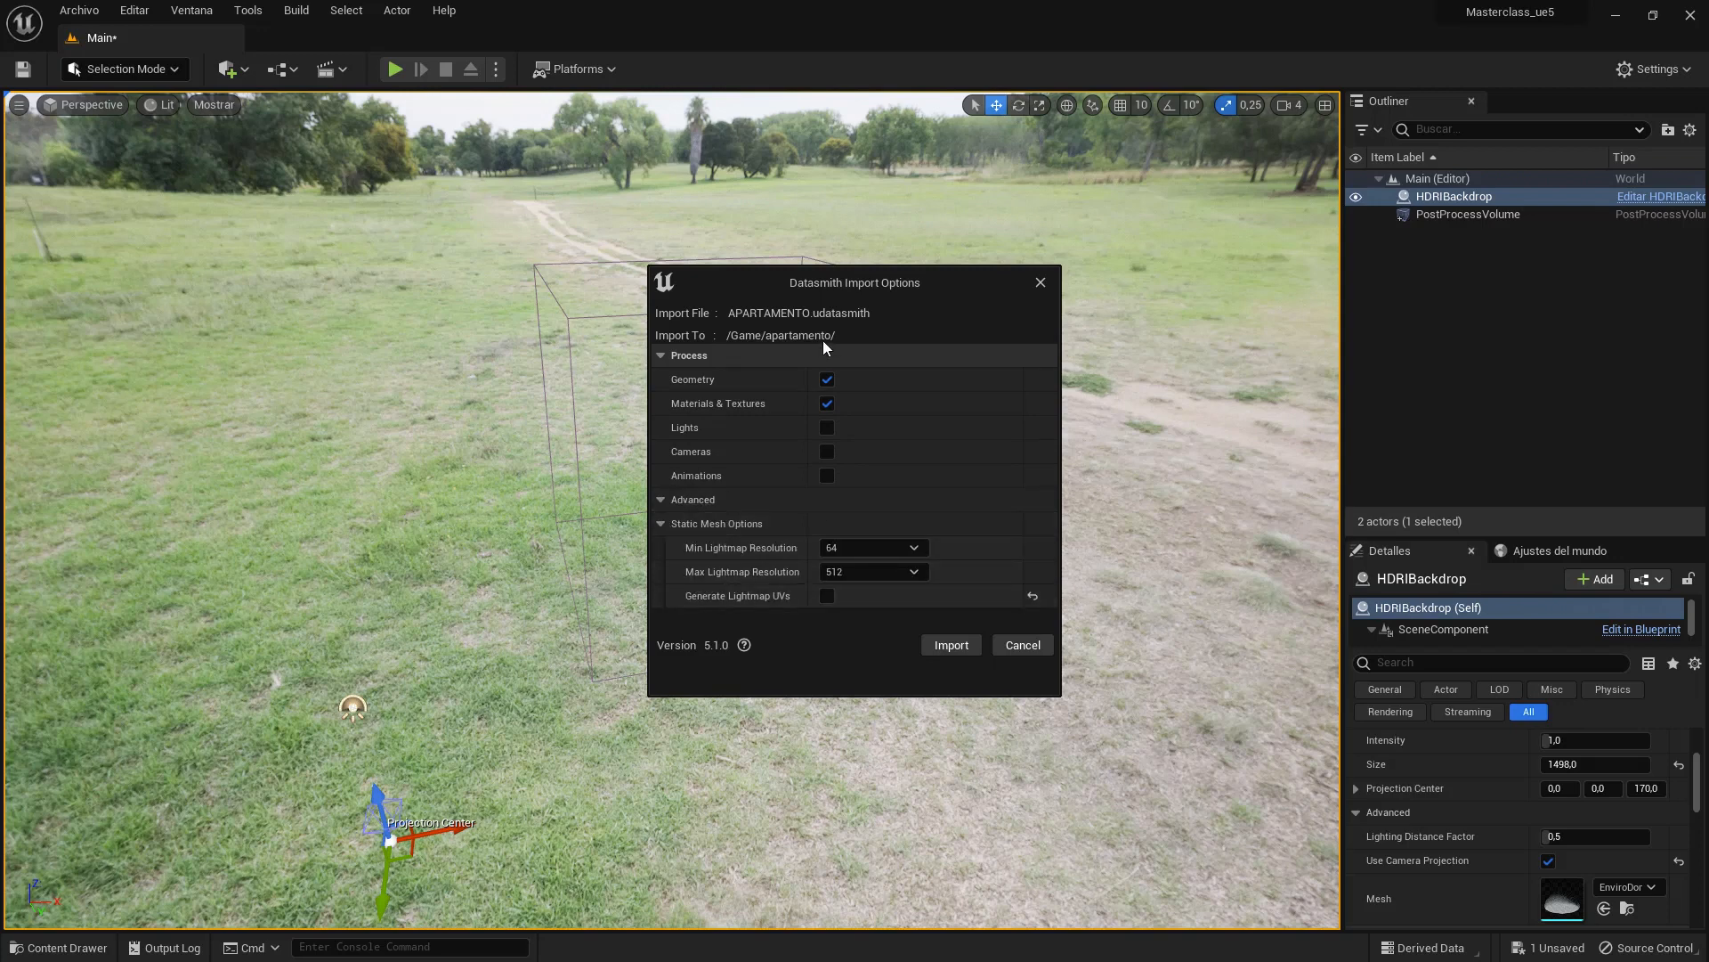
{"action": "left_click", "coordinate": [958, 645]}
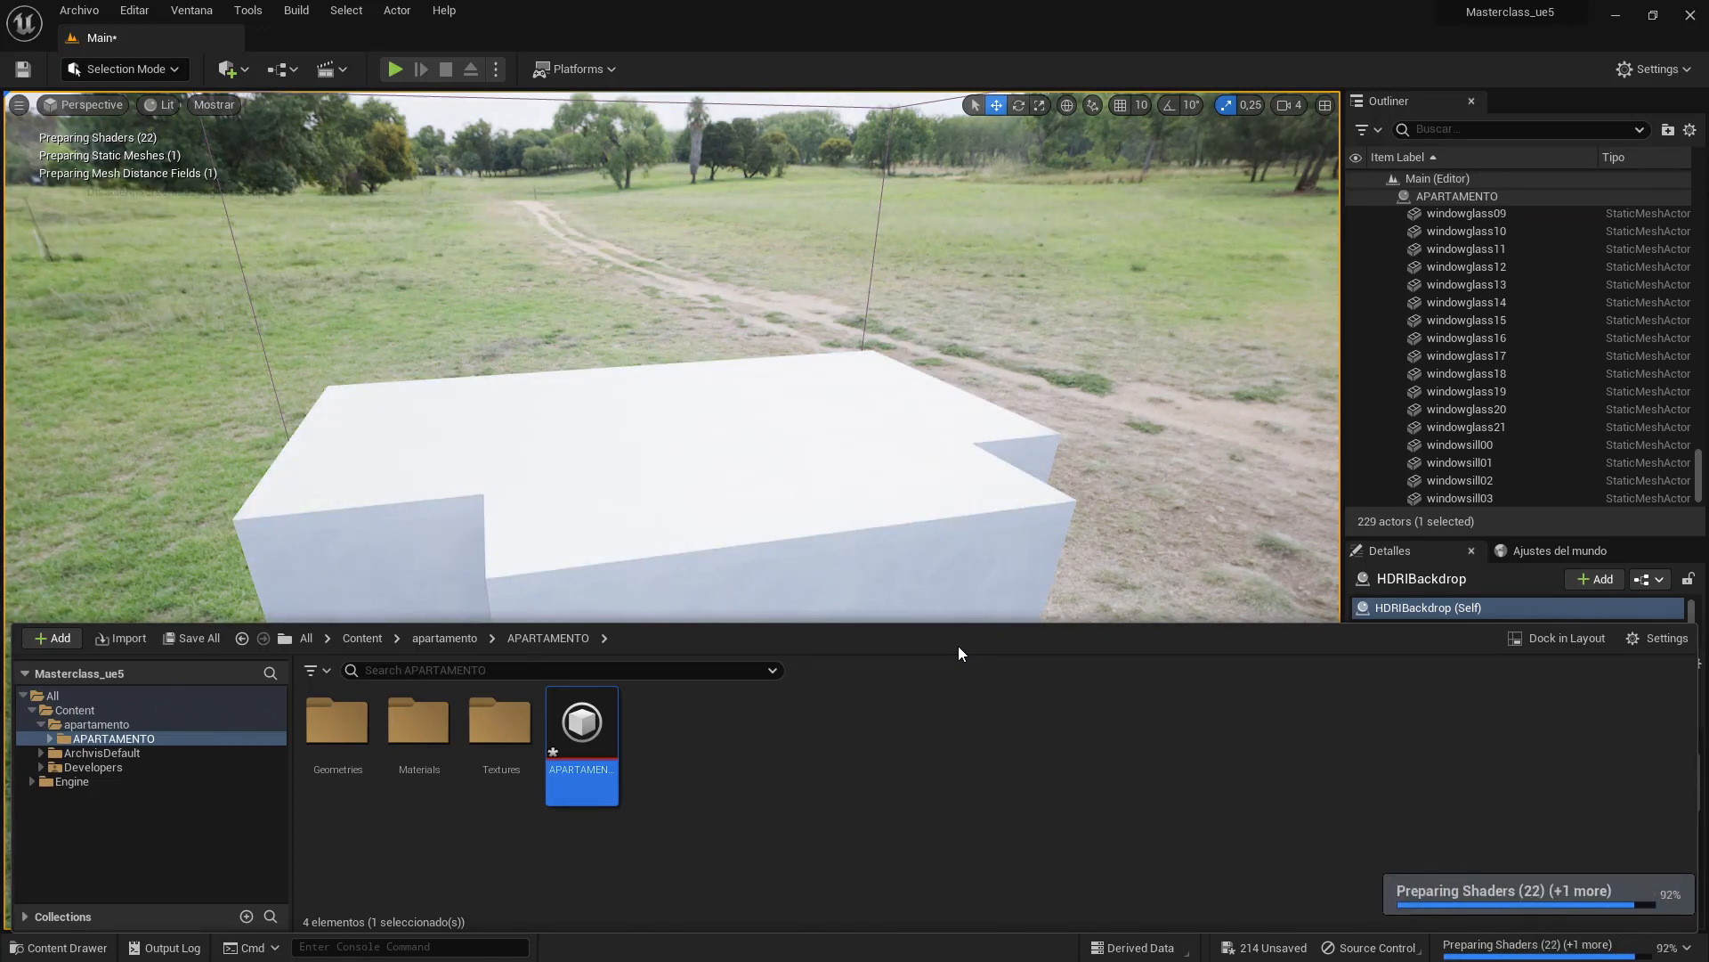
- Inspect the imported apartment from outside and compare its placement with the backdrop and post process volume in the four-view layout
{"action": "middle_click_drag", "start_coordinate": [1078, 260], "coordinate": [694, 490]}
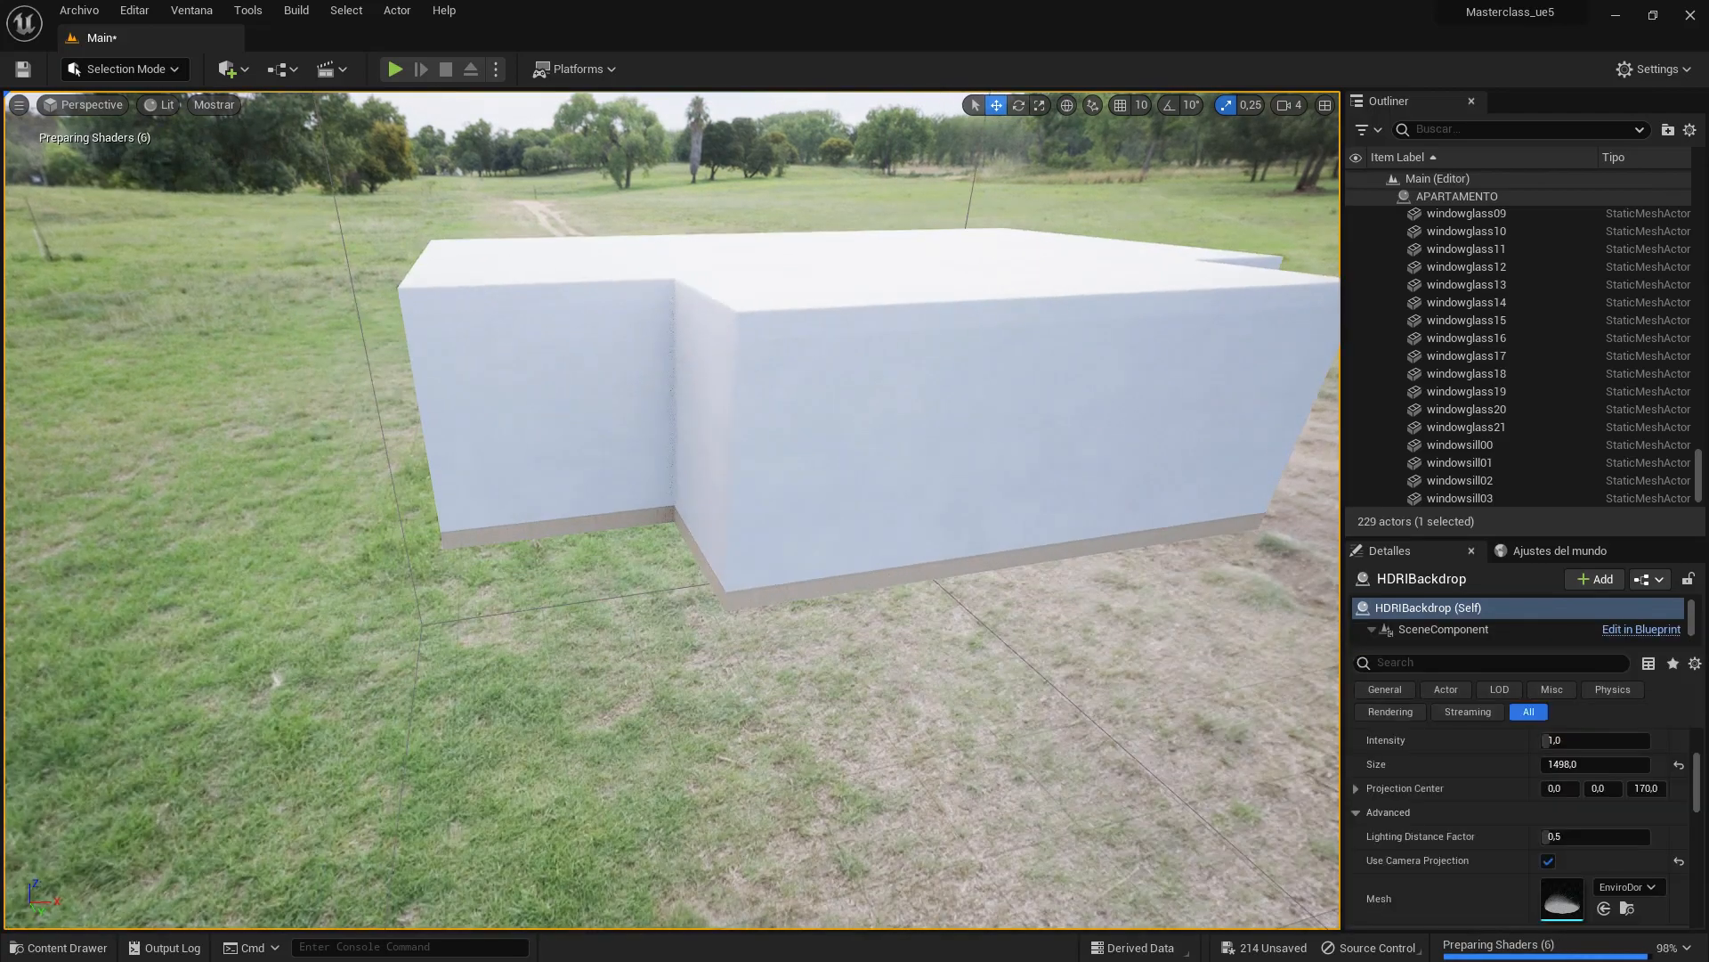
{"action": "right_click_drag", "start_coordinate": [1172, 244], "coordinate": [1327, 201]}
{"action": "middle_click_drag", "start_coordinate": [711, 395], "coordinate": [1034, 248]}
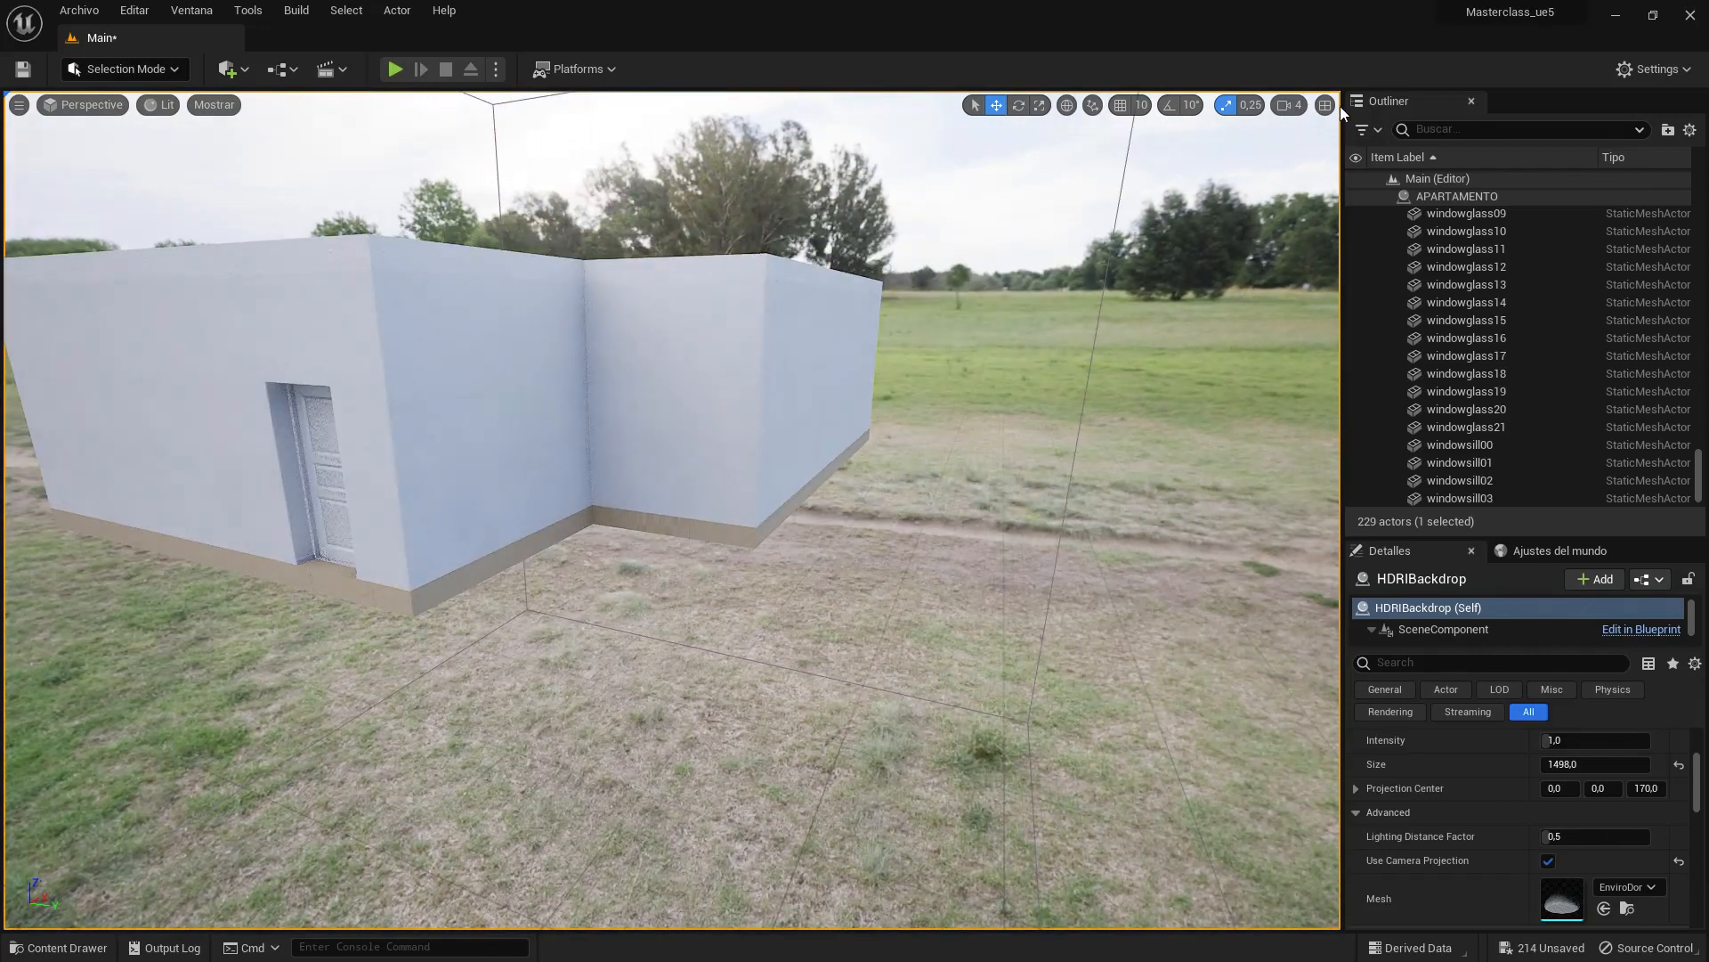
{"action": "left_click", "coordinate": [1326, 105]}
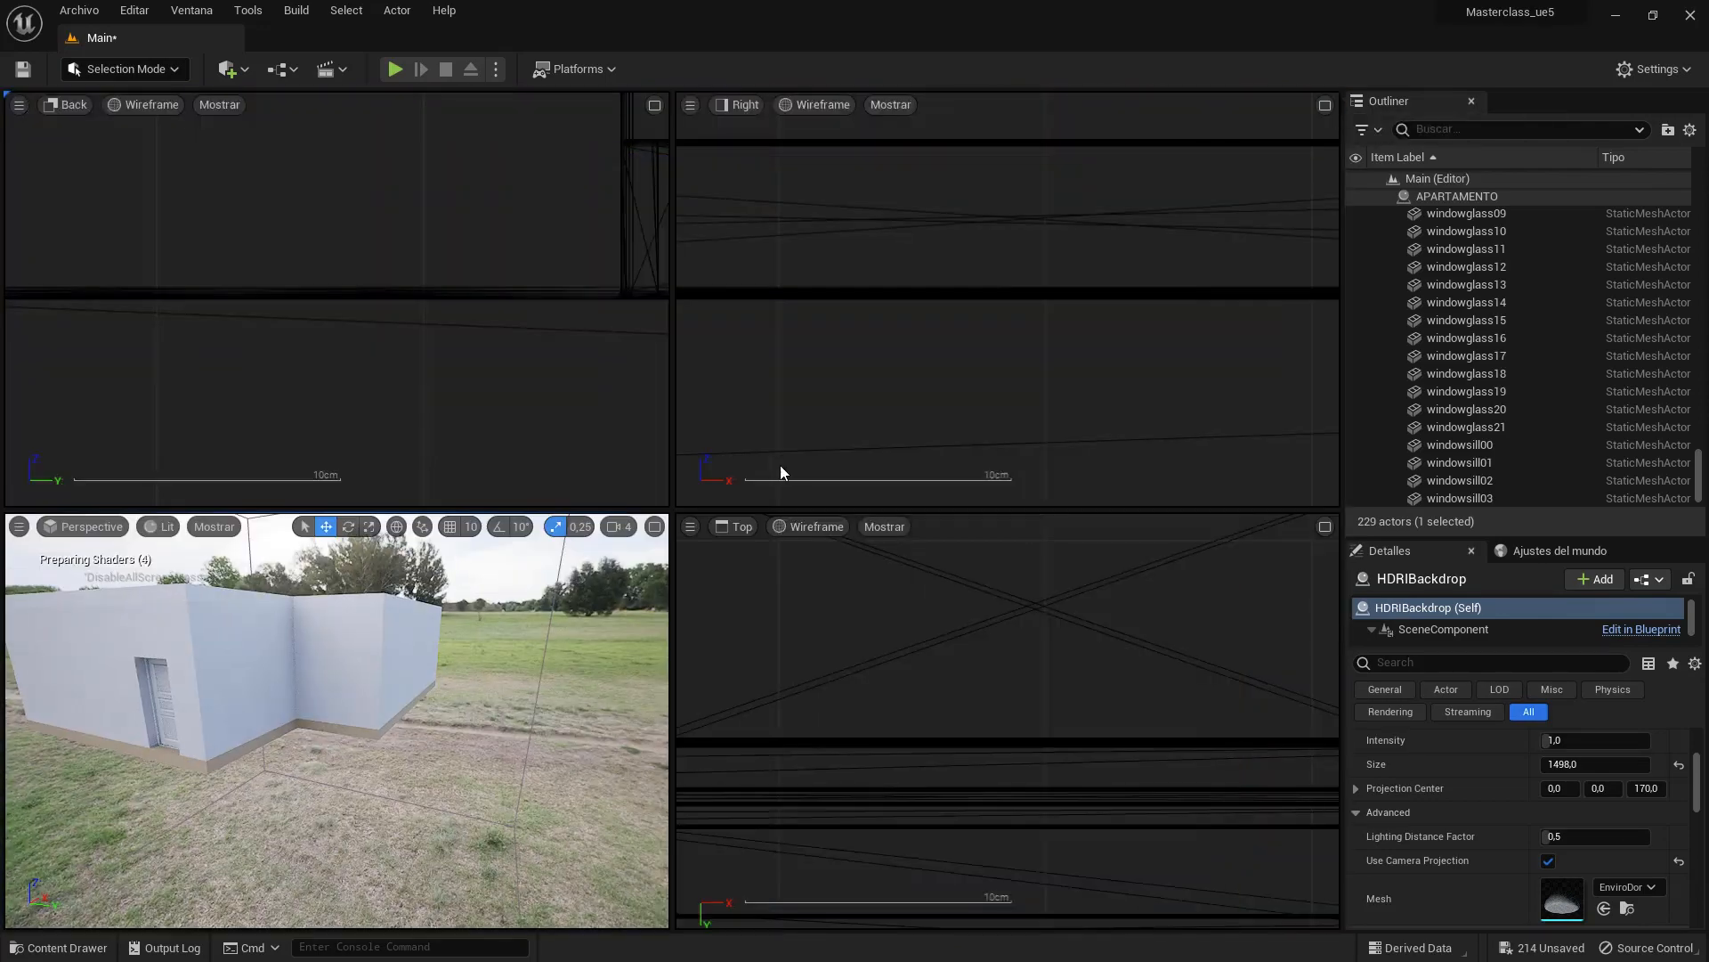
{"action": "scroll", "coordinate": [963, 645], "scroll_direction": "down", "scroll_amount": 15}
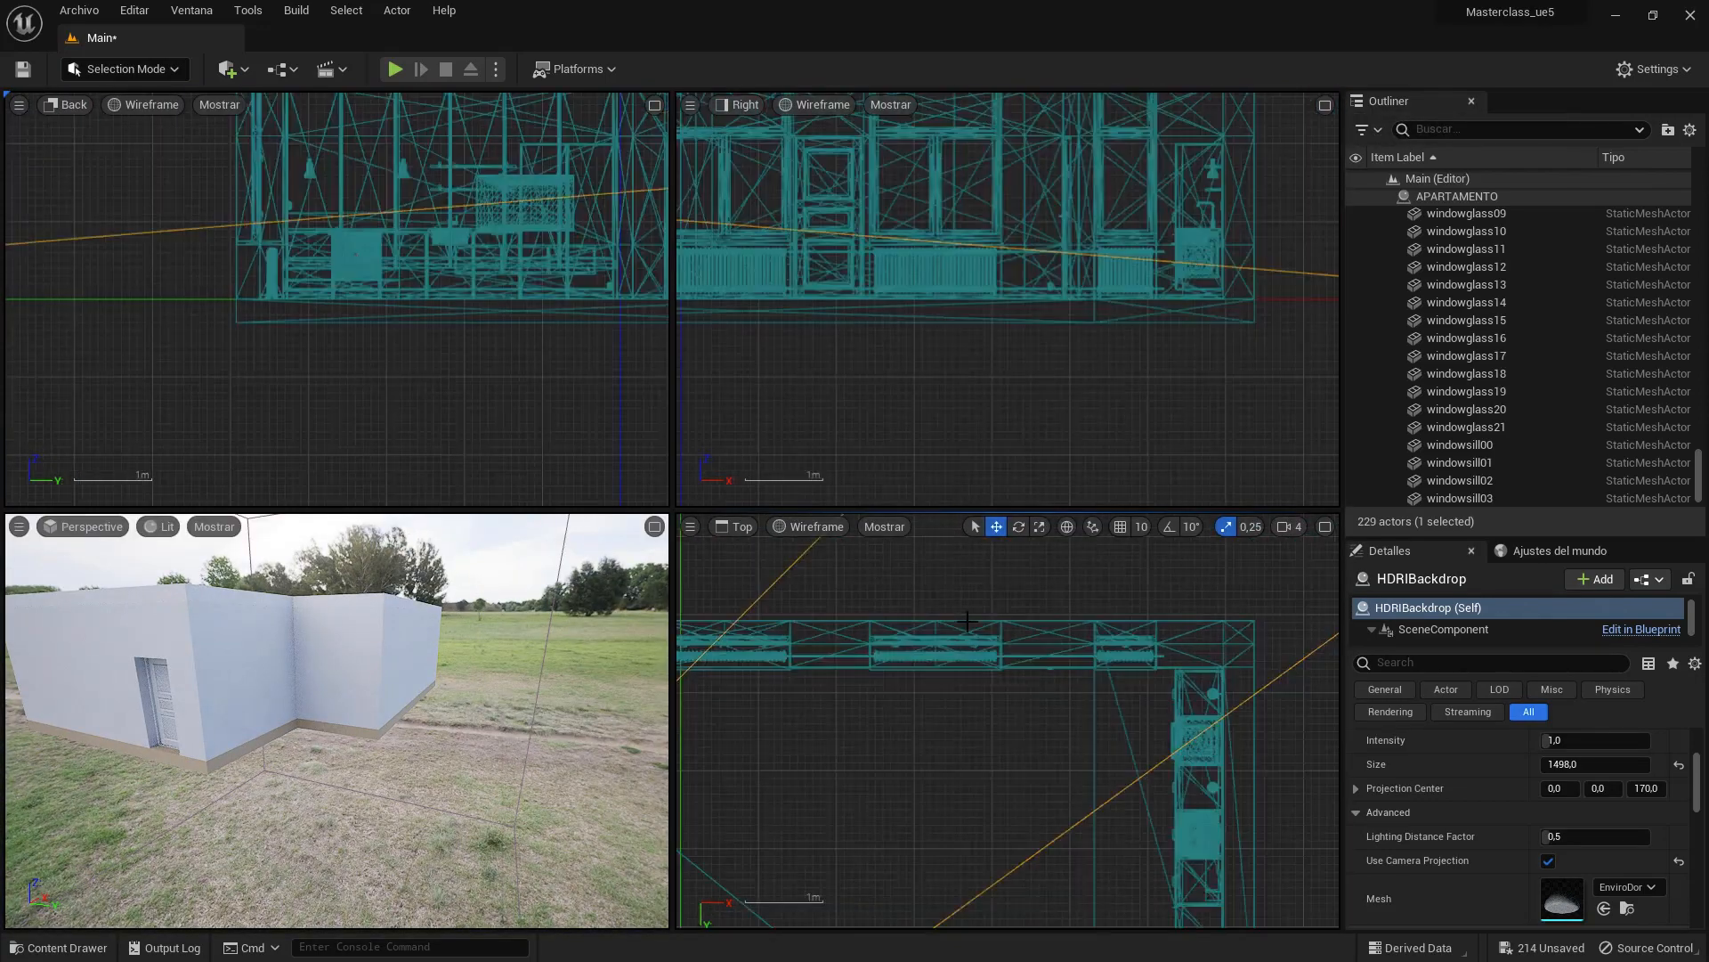
{"action": "scroll", "coordinate": [980, 618], "scroll_direction": "down", "scroll_amount": 4}
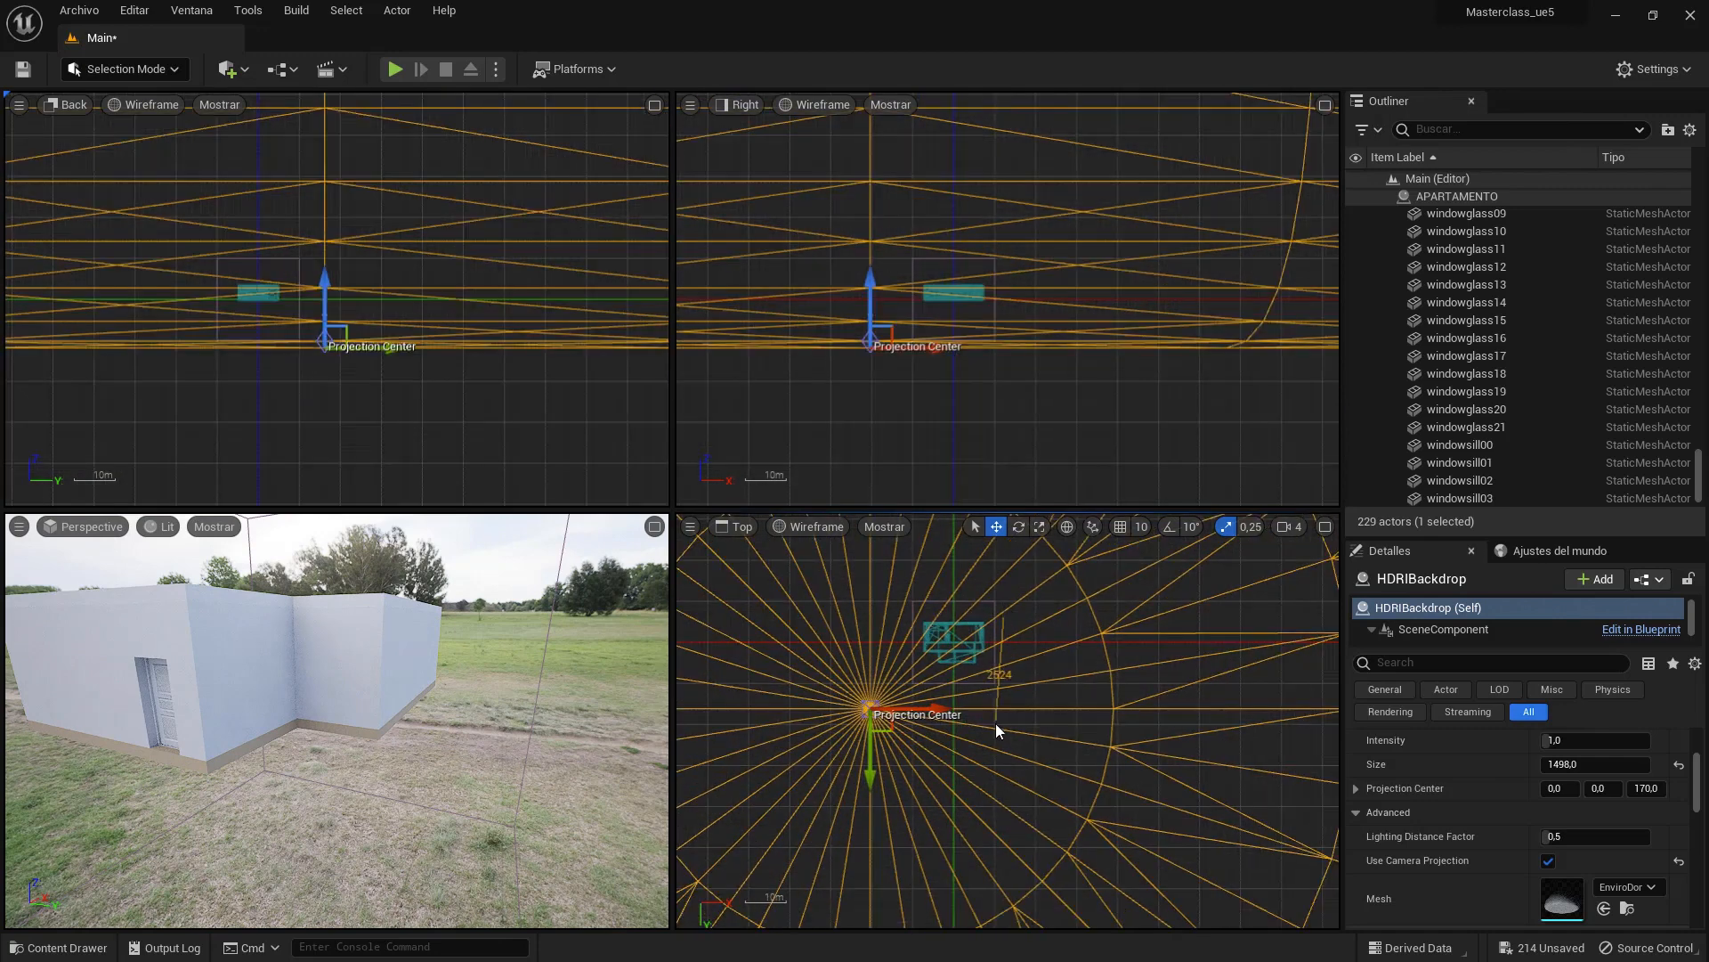
{"action": "scroll", "coordinate": [997, 730], "scroll_direction": "up", "scroll_amount": 6}
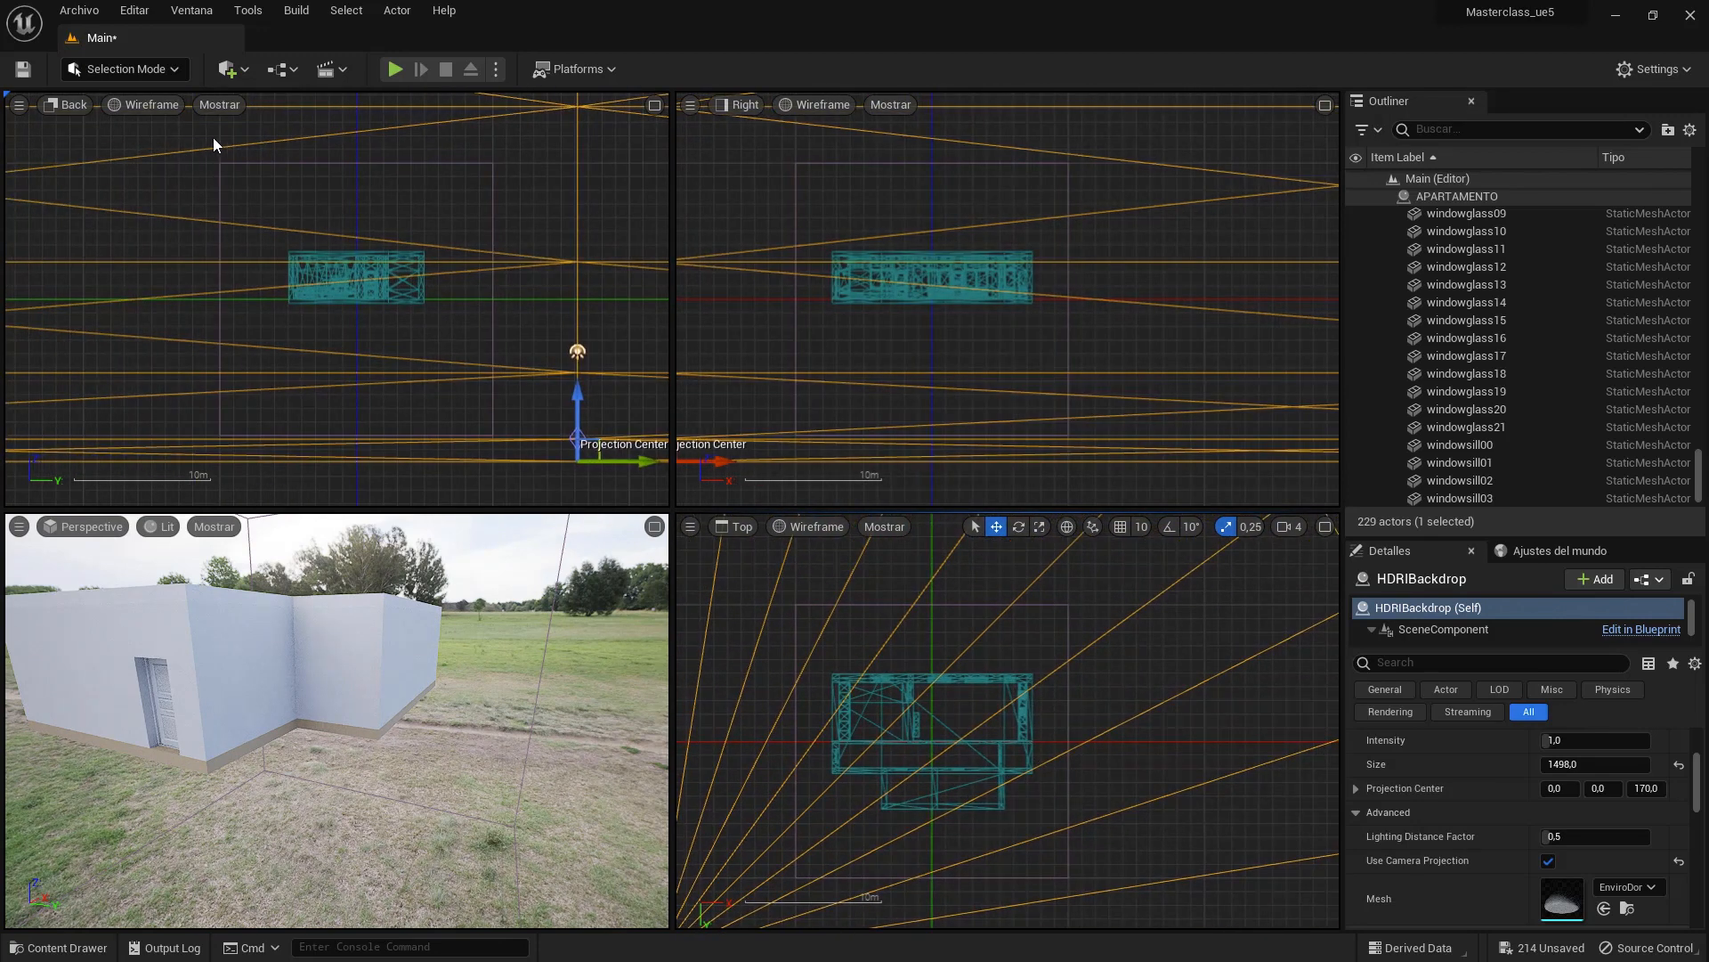
{"action": "left_click", "coordinate": [658, 530]}
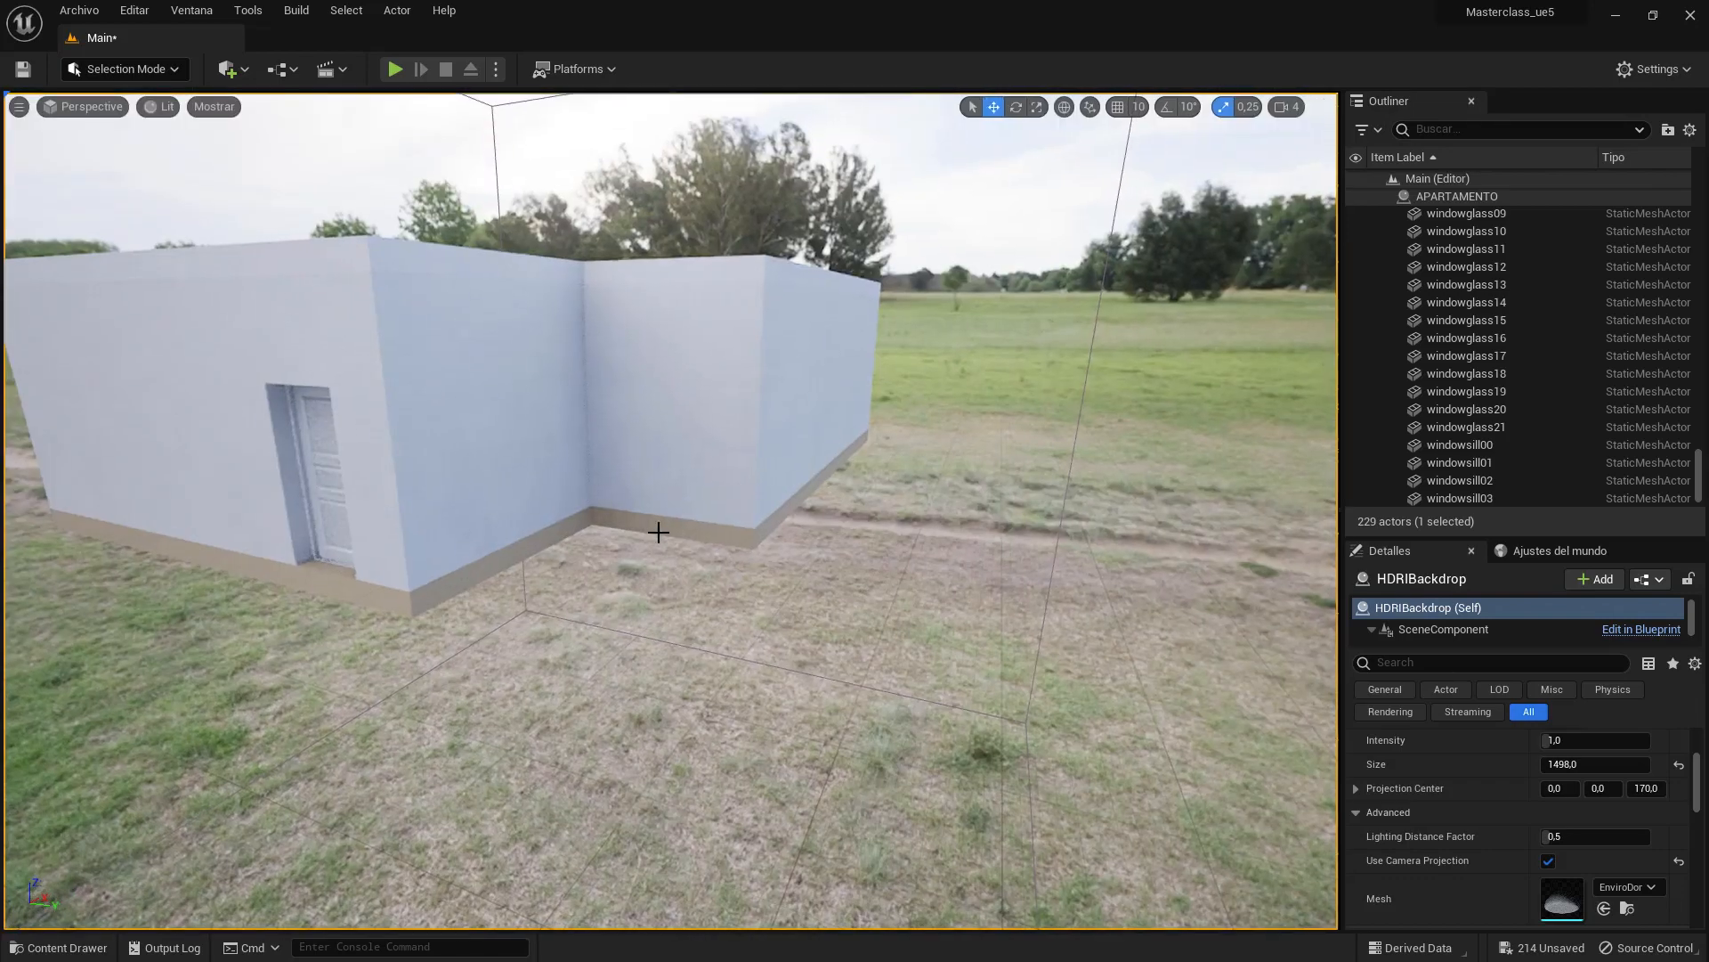
- Go inside the apartment and examine the kitchen under the HDRI lighting
{"action": "middle_click_drag", "start_coordinate": [795, 458], "coordinate": [543, 476]}
{"action": "right_click_drag", "start_coordinate": [775, 464], "coordinate": [907, 456]}
{"action": "key", "text": "a"}
{"action": "key", "text": "w"}
{"action": "key", "text": "d"}
{"action": "key", "text": "w"}
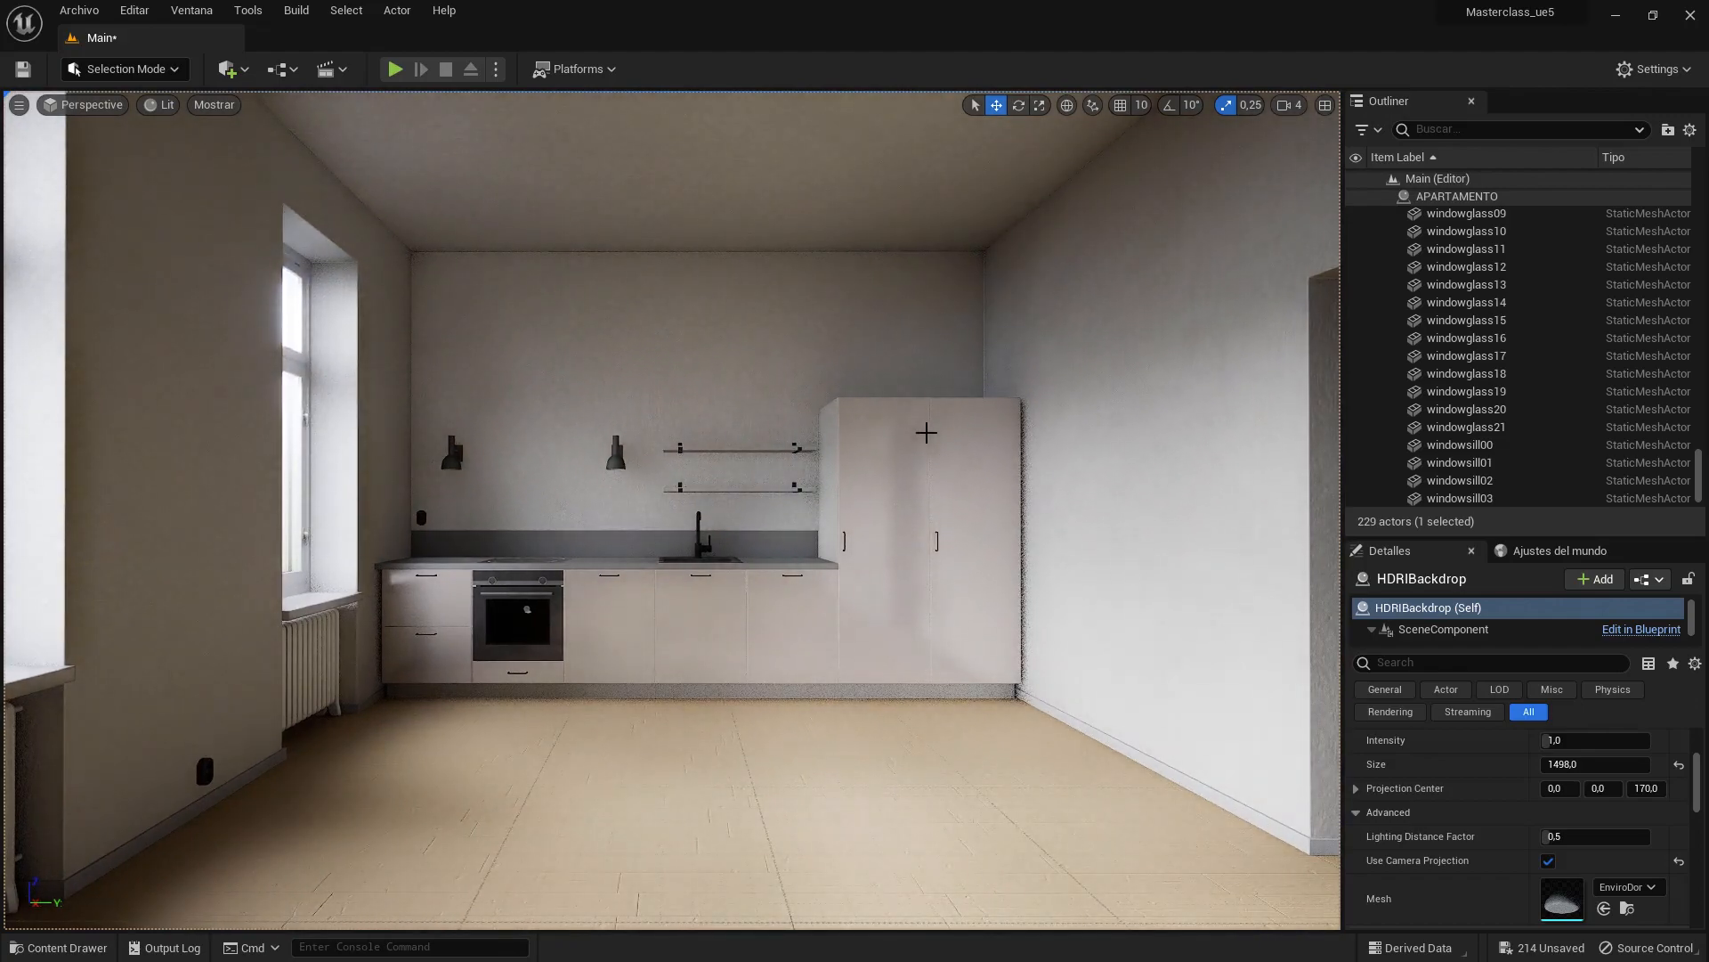
{"action": "key", "text": "w"}
- Walk through the living room and examine the windows, the TV wall and how the HDRI light falls
{"action": "right_click_drag", "start_coordinate": [957, 532], "coordinate": [463, 524]}
{"action": "key", "text": "w"}
{"action": "key", "text": "s"}
{"action": "key", "text": "w"}
{"action": "key", "text": "s"}
{"action": "key", "text": "w"}
{"action": "key", "text": "w"}
{"action": "key", "text": "w"}
{"action": "key", "text": "w"}
{"action": "right_click_drag", "start_coordinate": [921, 599], "coordinate": [1012, 599]}
{"action": "key", "text": "s"}
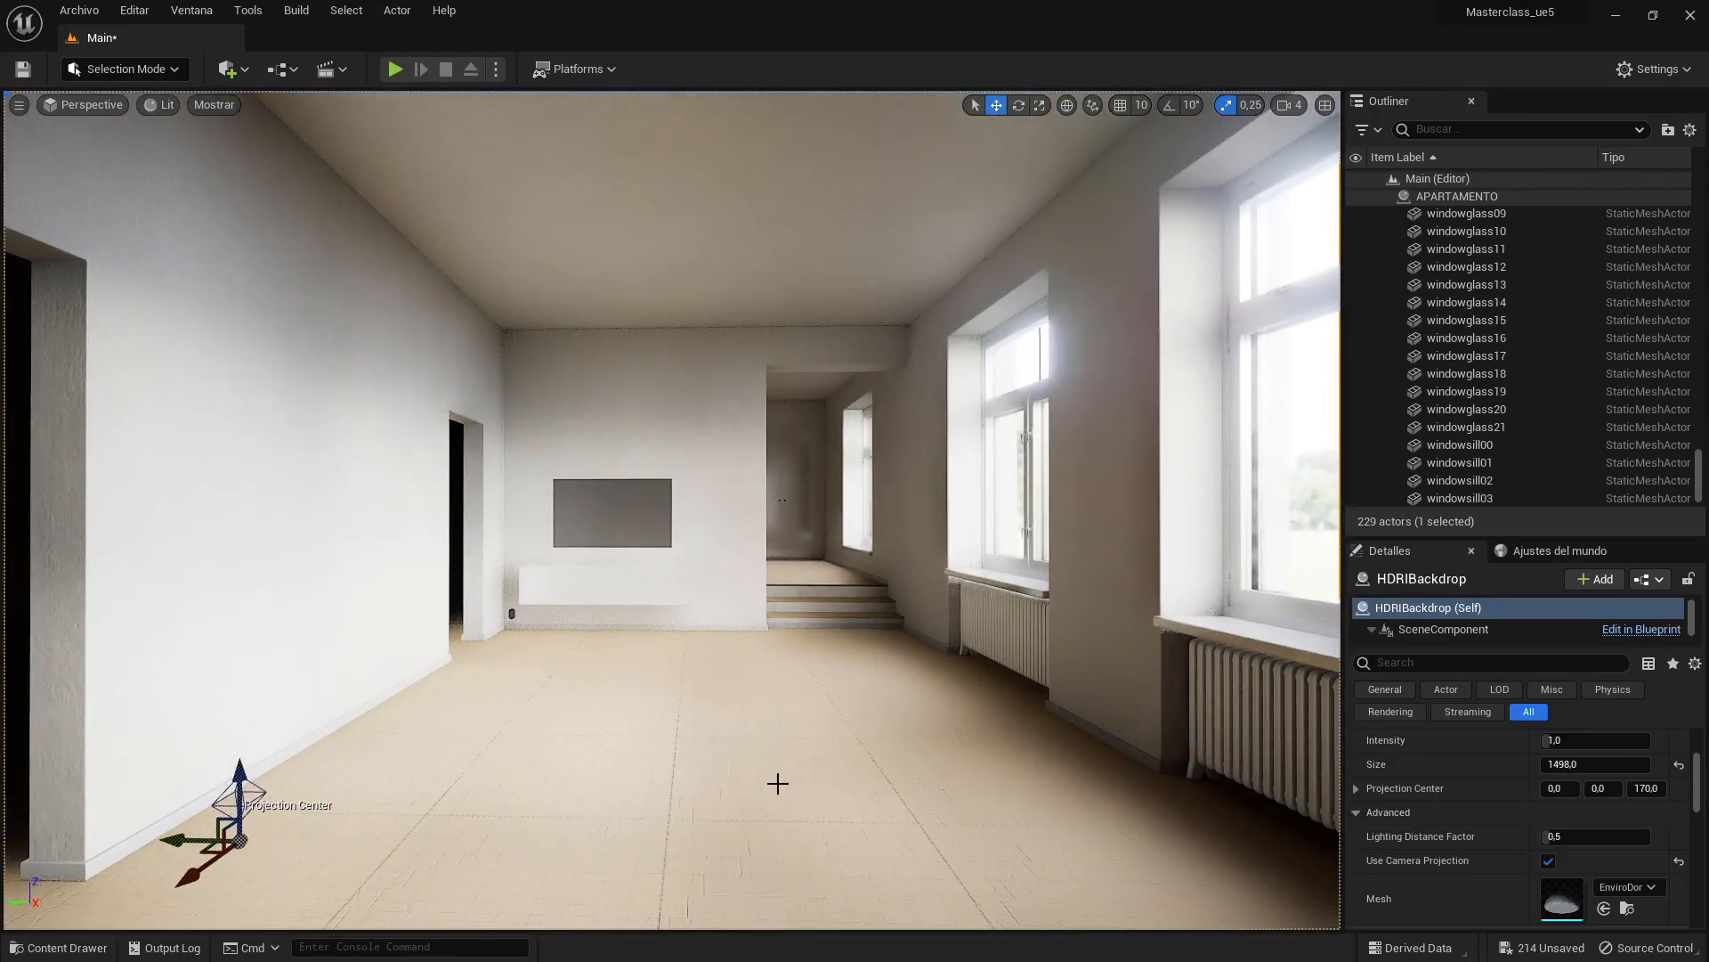
{"action": "right_click_drag", "start_coordinate": [594, 637], "coordinate": [661, 664]}
{"action": "key", "text": "s"}
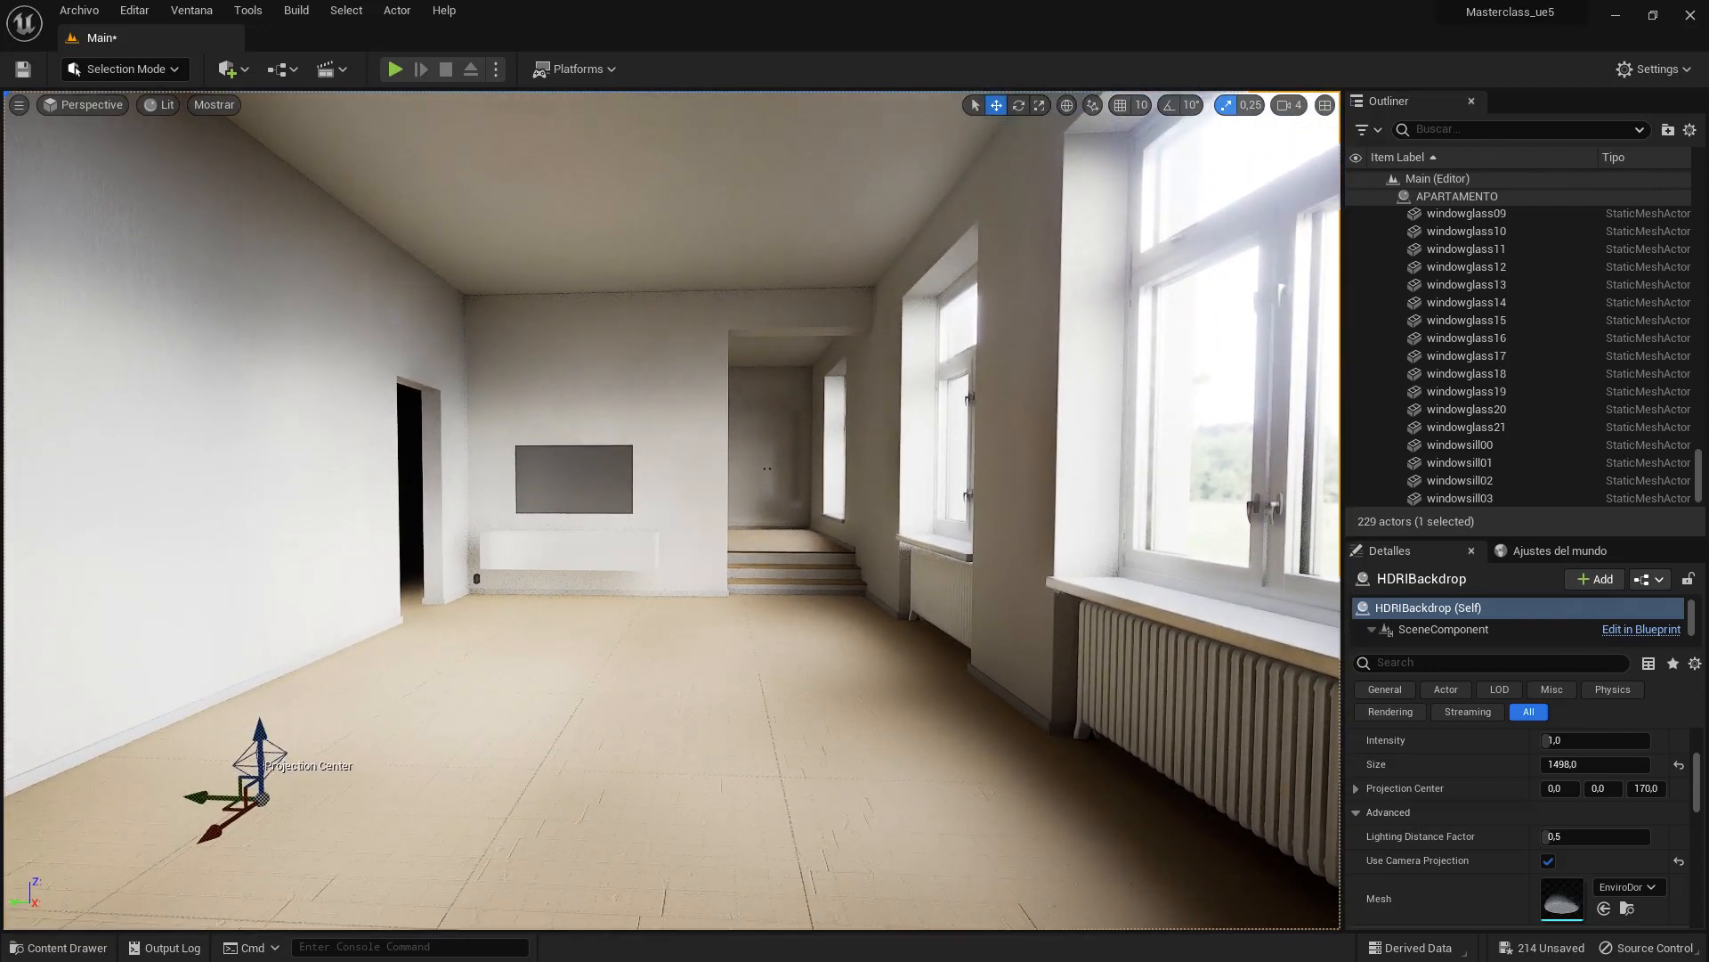
{"action": "key", "text": "d"}
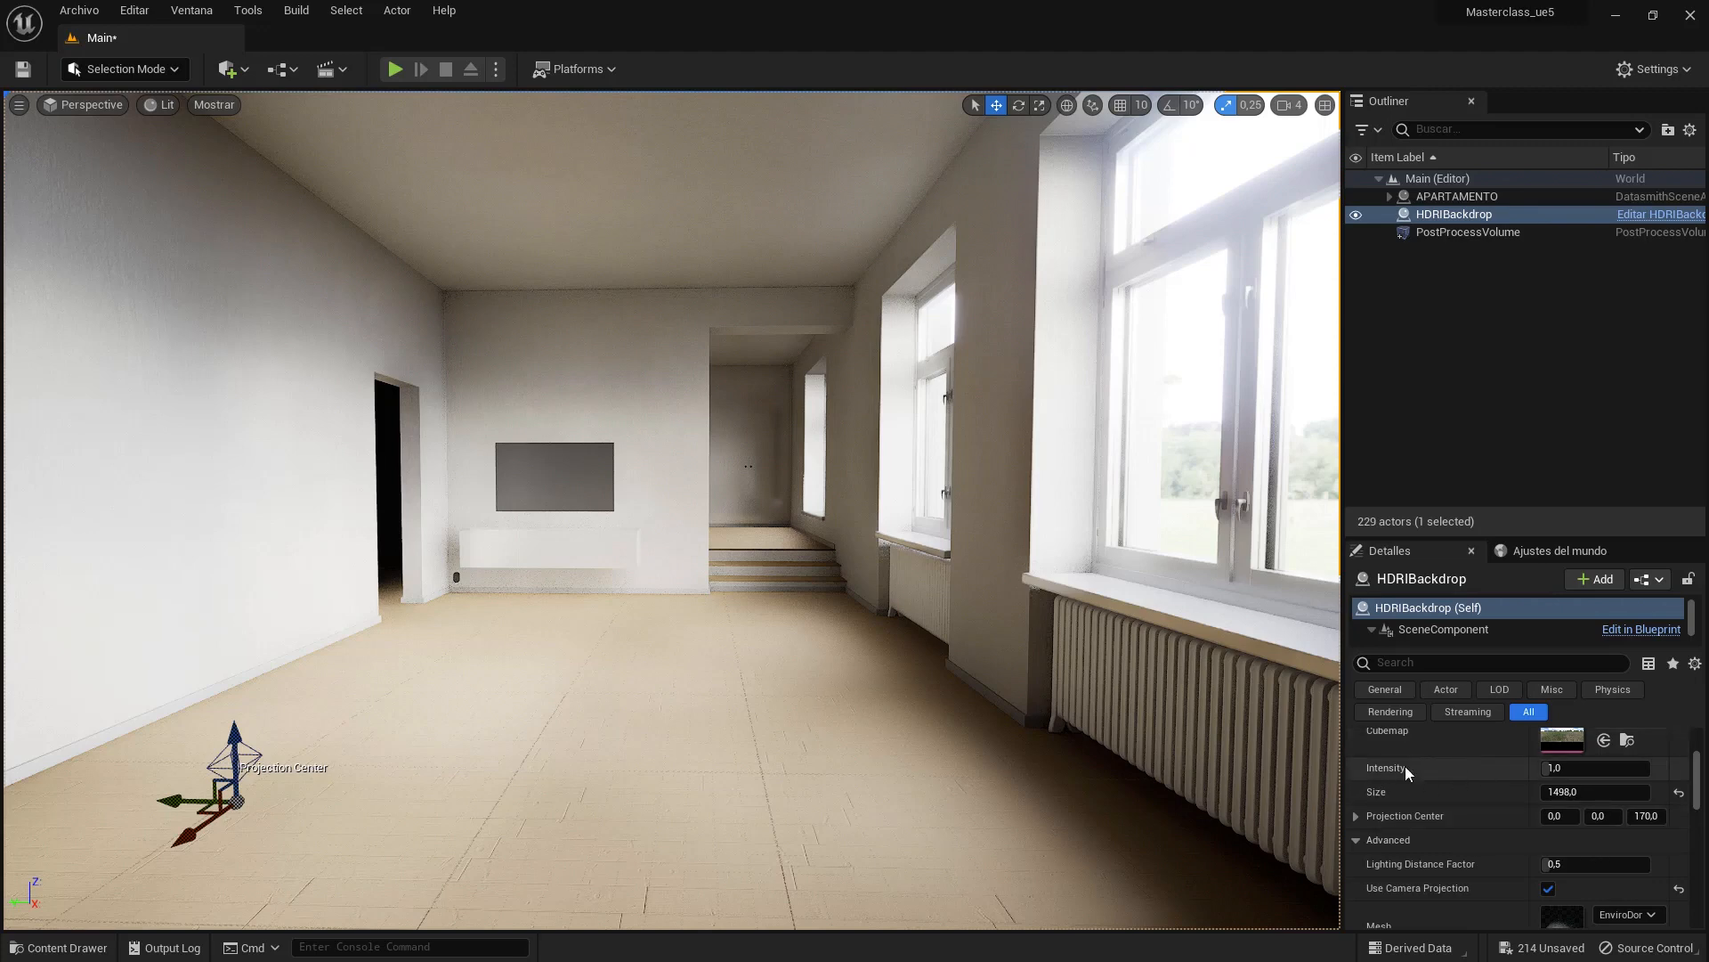
- Set the HDRI backdrop's intensity to 0.1
{"action": "left_click", "coordinate": [1545, 767]}
{"action": "type", "text": ",1"}
{"action": "key", "text": "Return"}
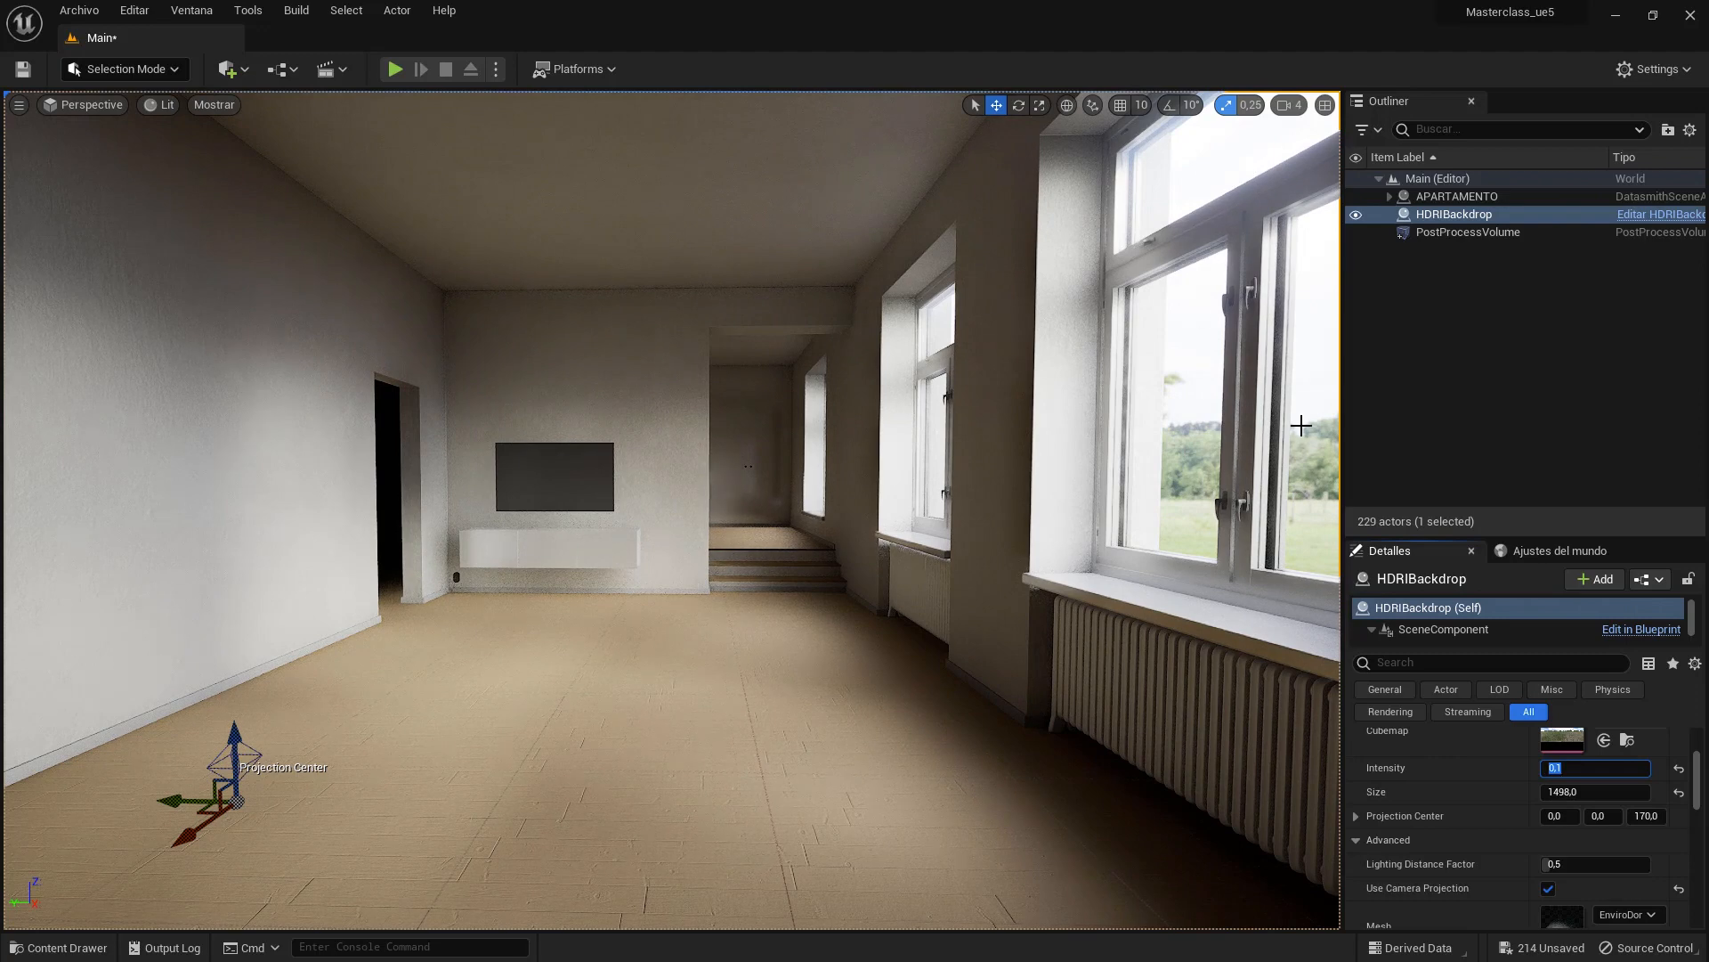
- Set the post process volume's exposure metering mode to Manual
{"action": "left_click", "coordinate": [1467, 236]}
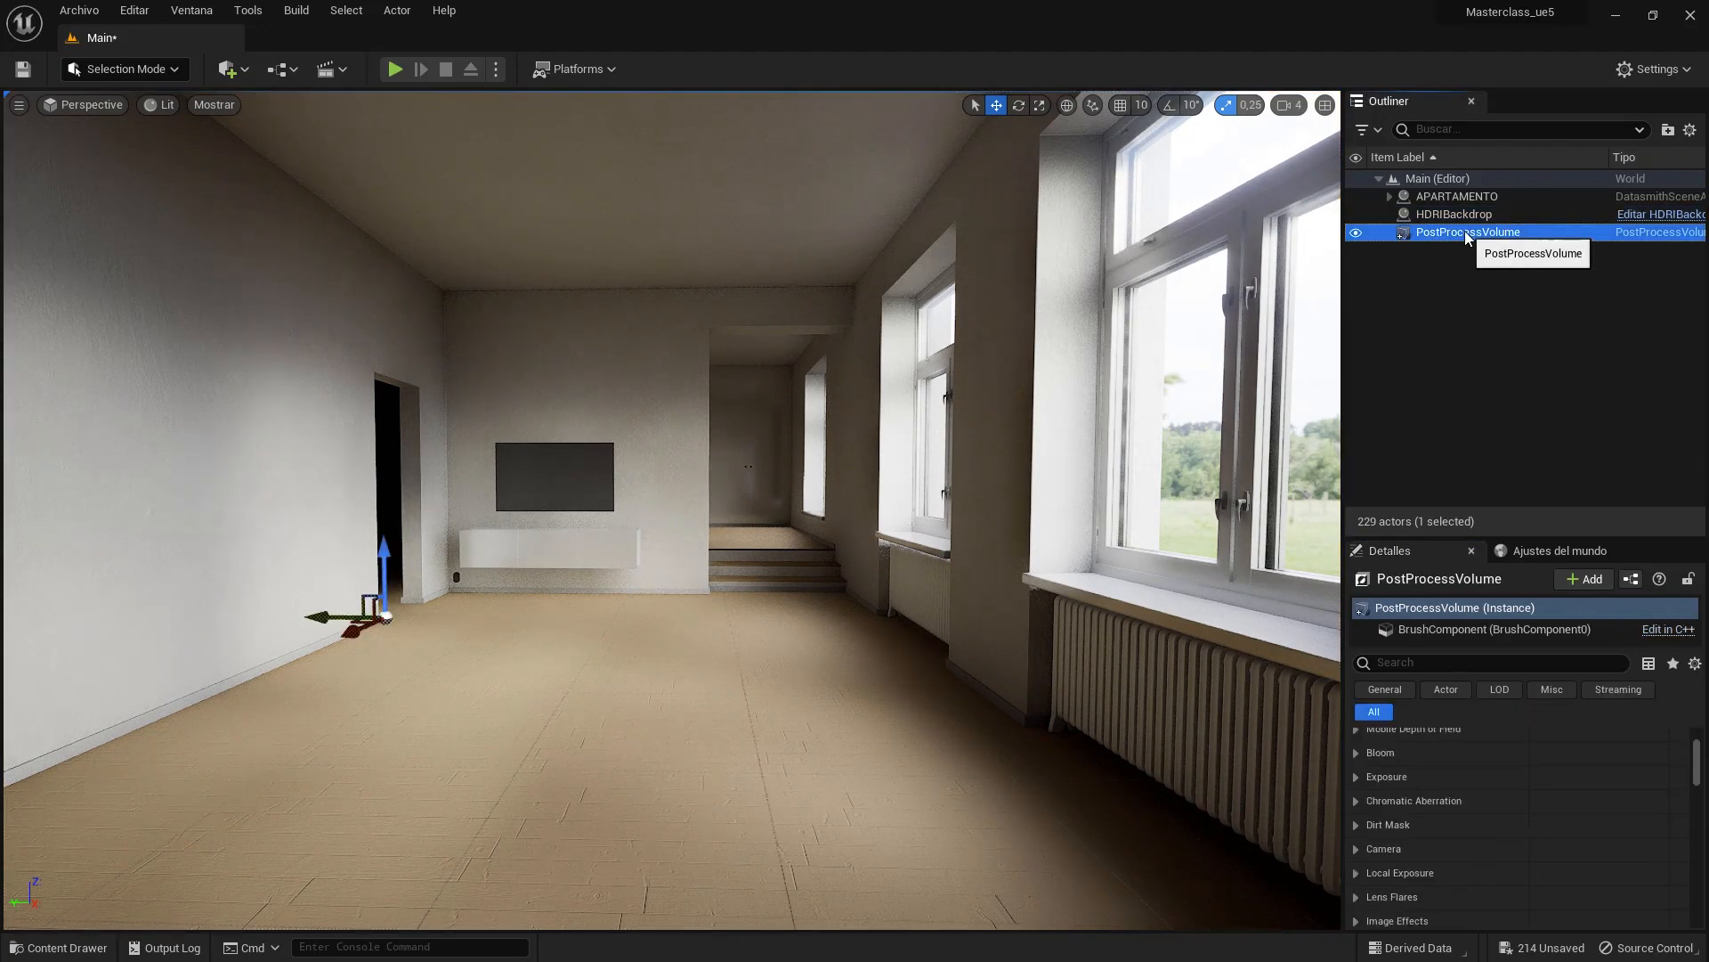
{"action": "left_click", "coordinate": [1355, 777]}
{"action": "left_click", "coordinate": [1617, 804]}
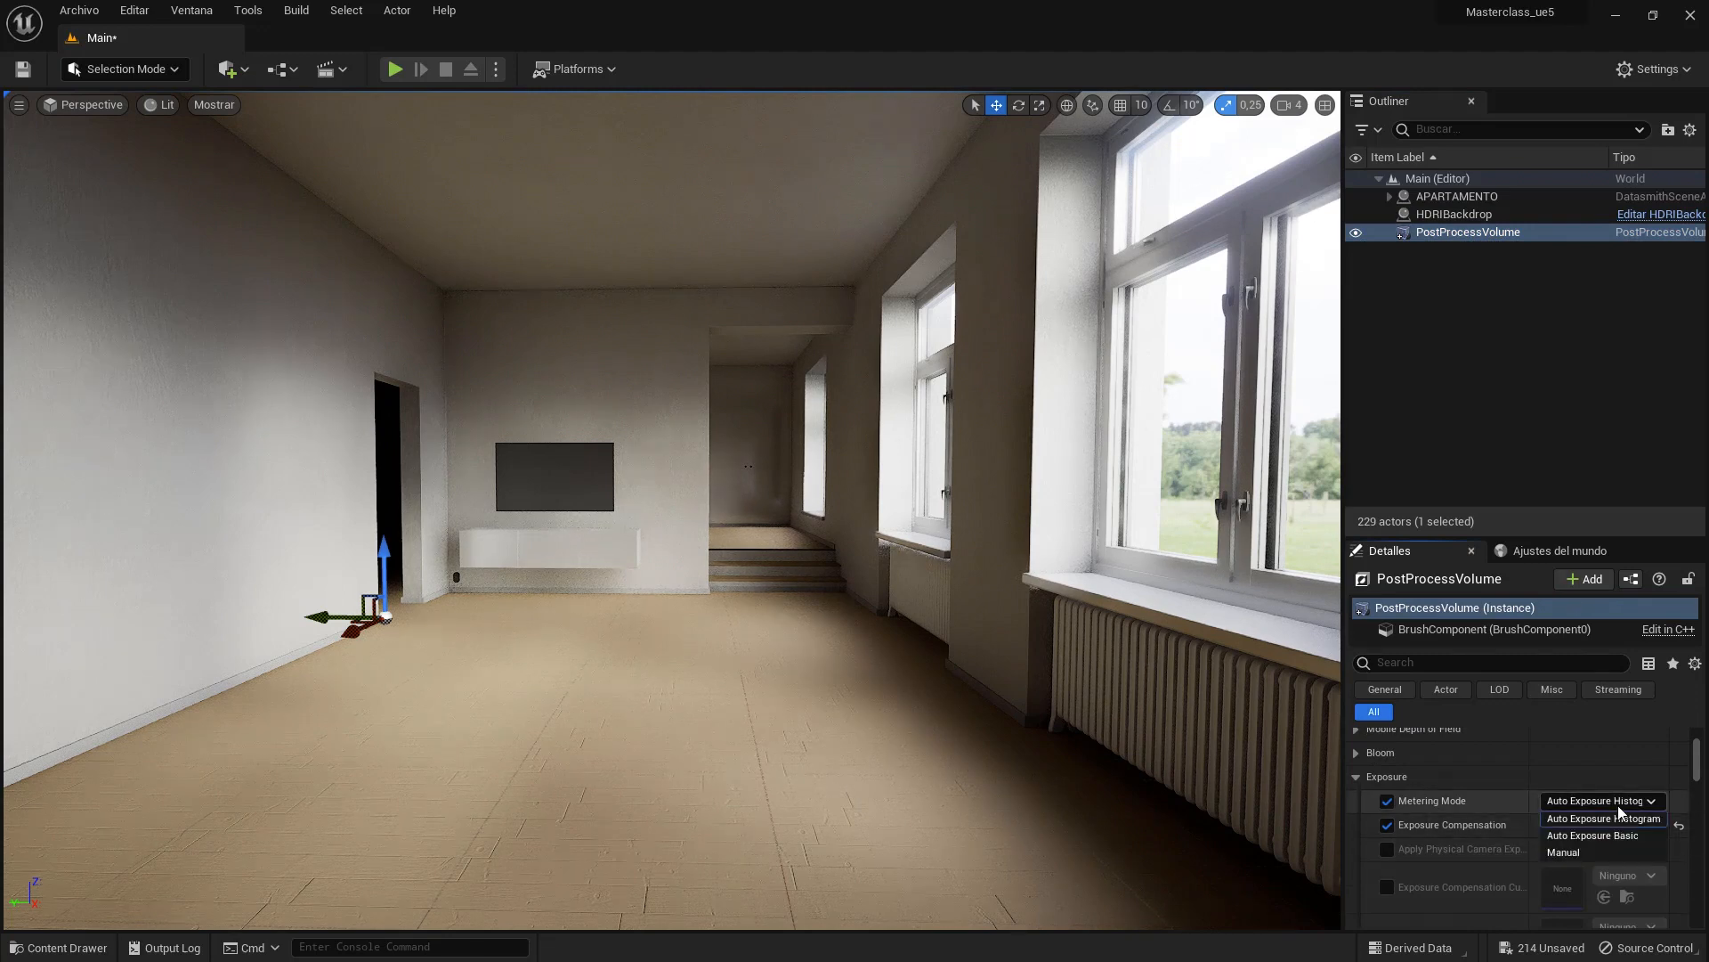
{"action": "left_click", "coordinate": [1594, 853]}
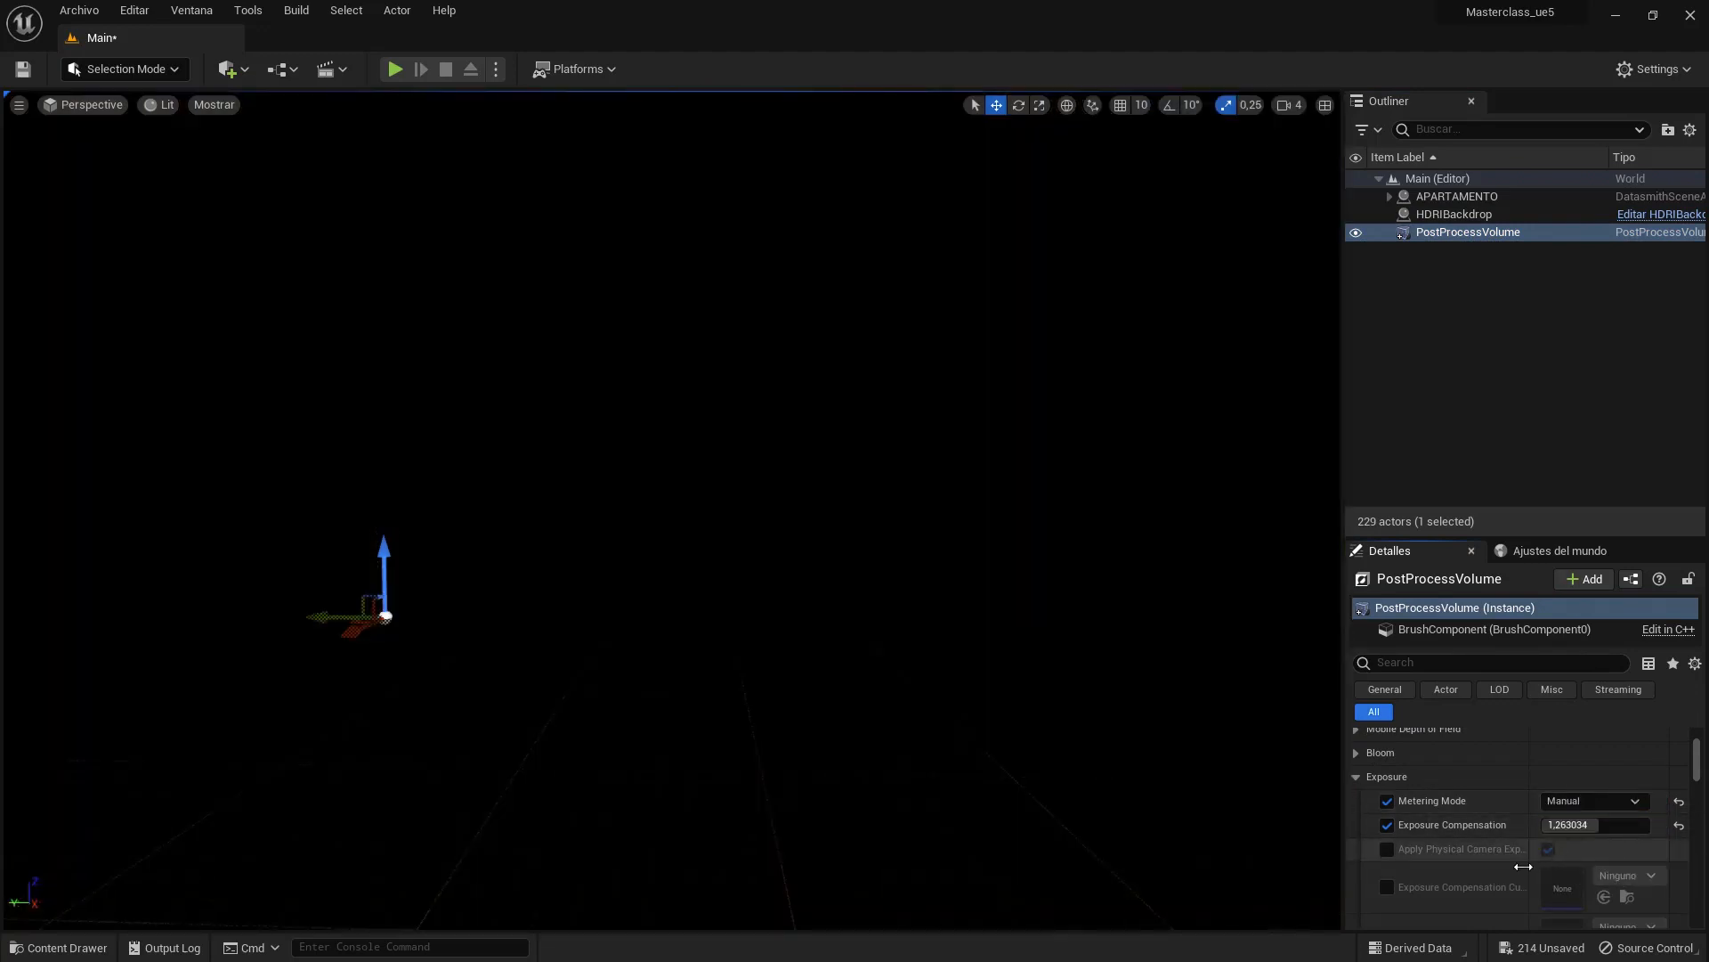
- Try an exposure compensation of 16 on the post process volume, and raise it to 18
{"action": "left_click", "coordinate": [1572, 825]}
{"action": "type", "text": "16"}
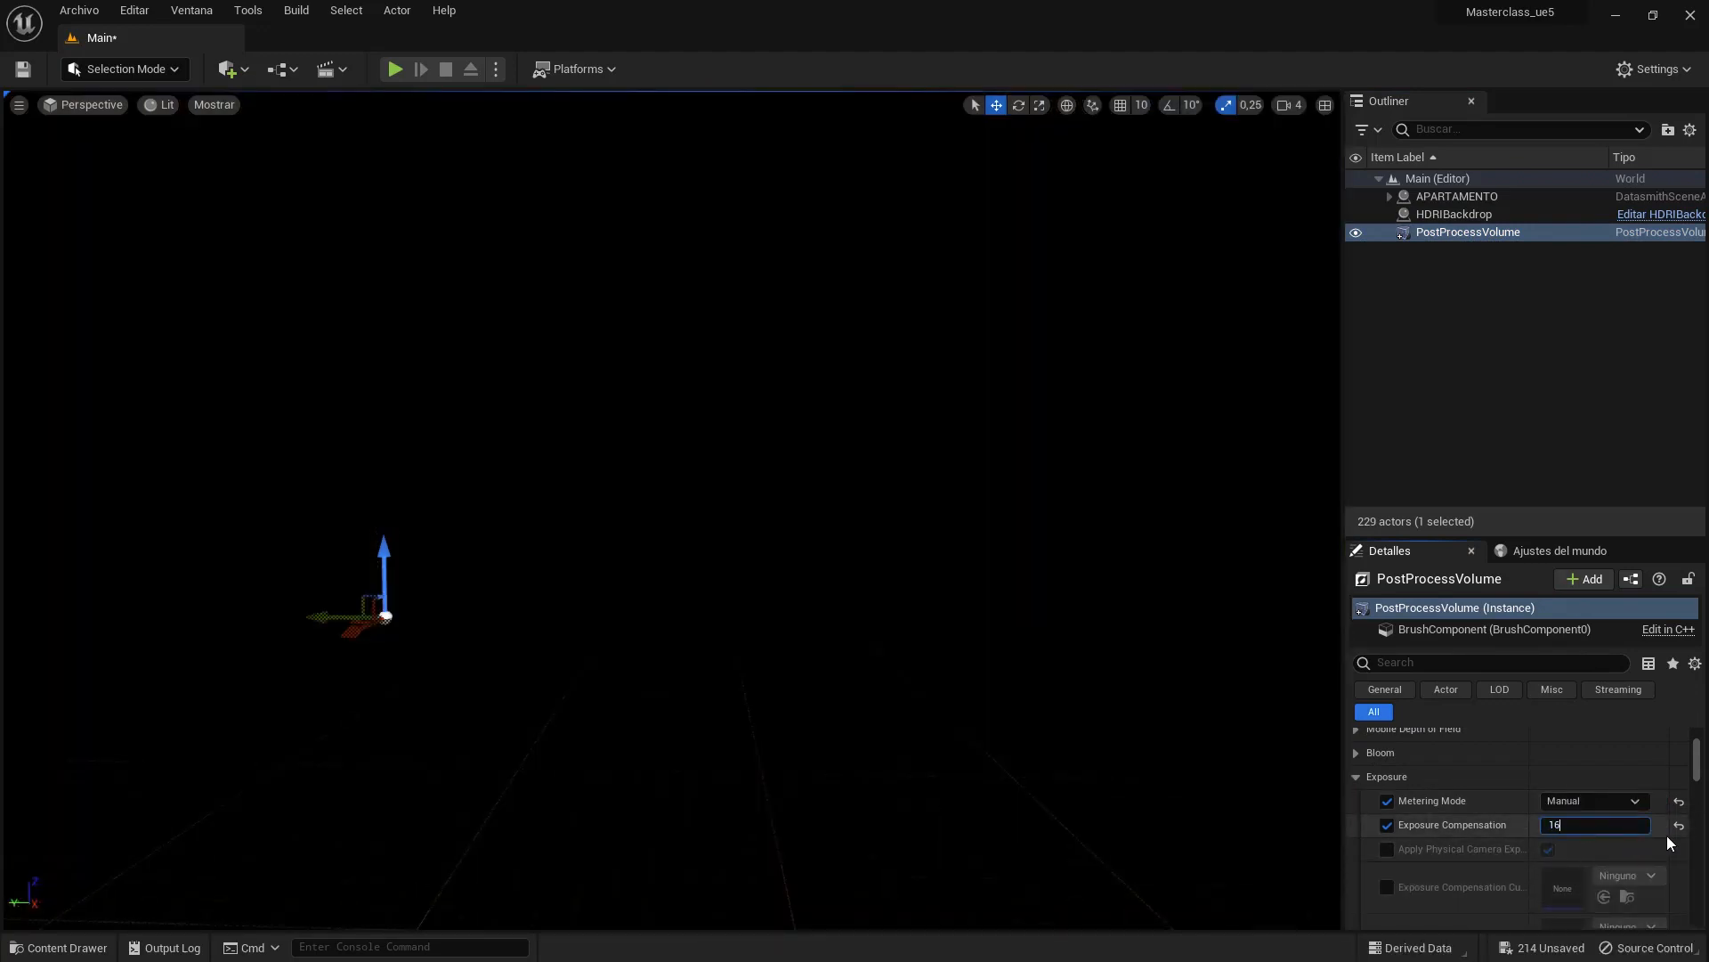
{"action": "key", "text": "Return"}
{"action": "type", "text": "18"}
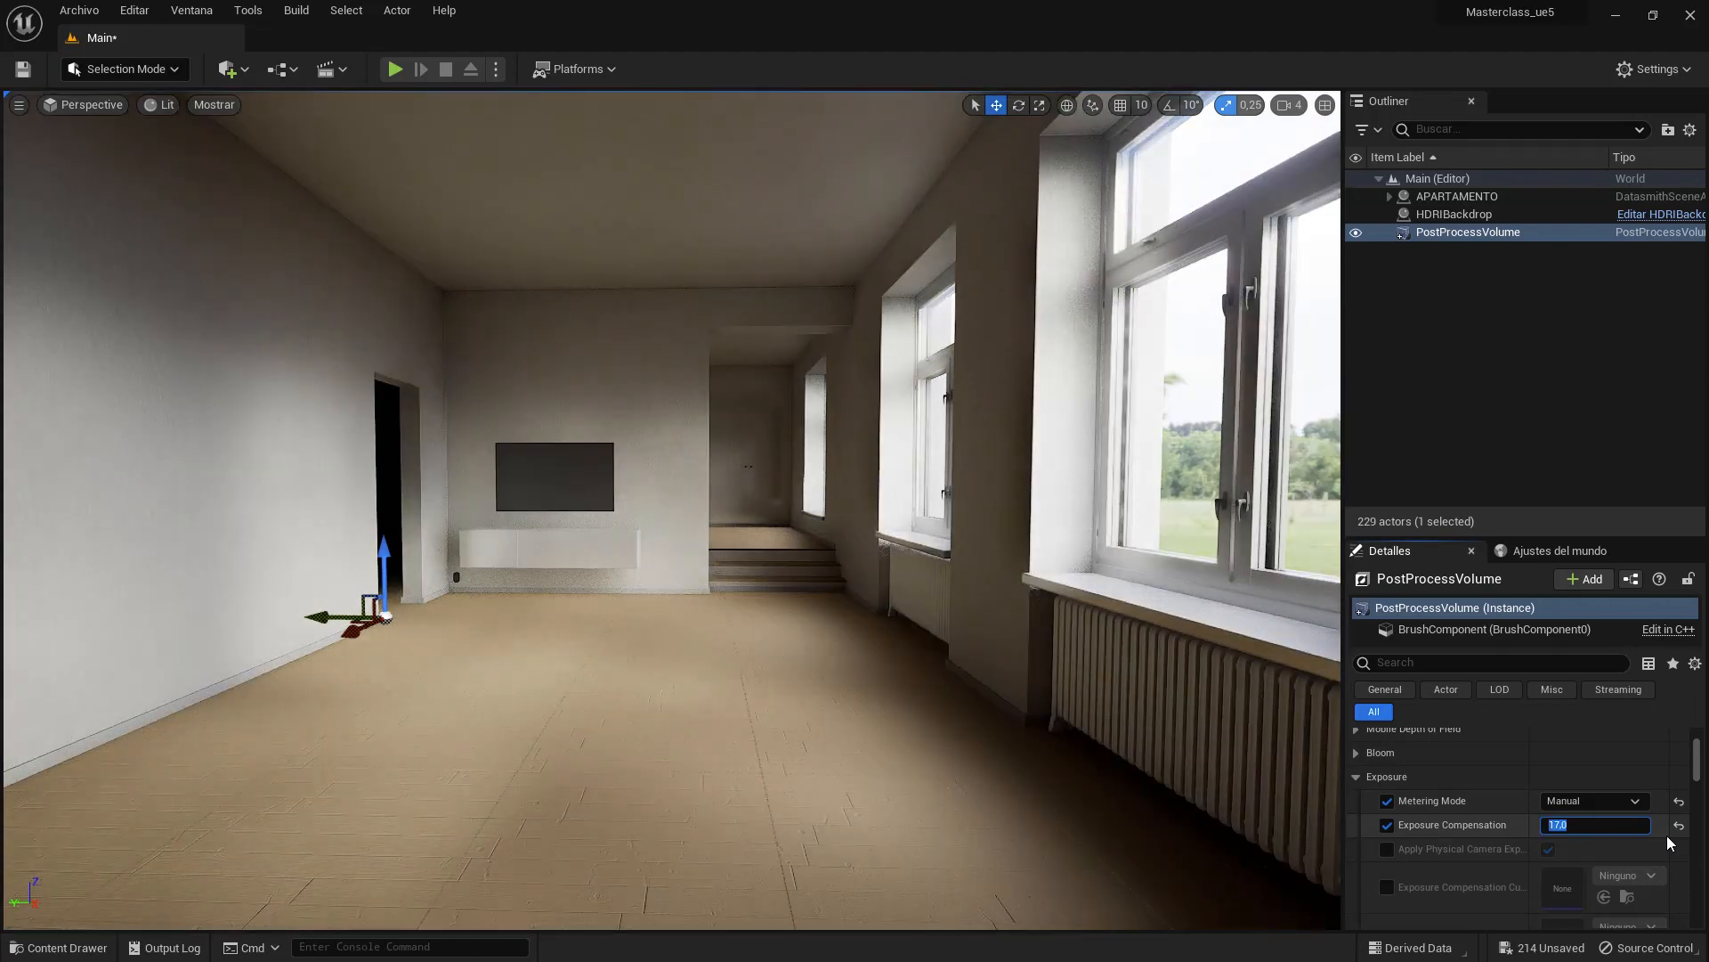
{"action": "key", "text": "Return"}
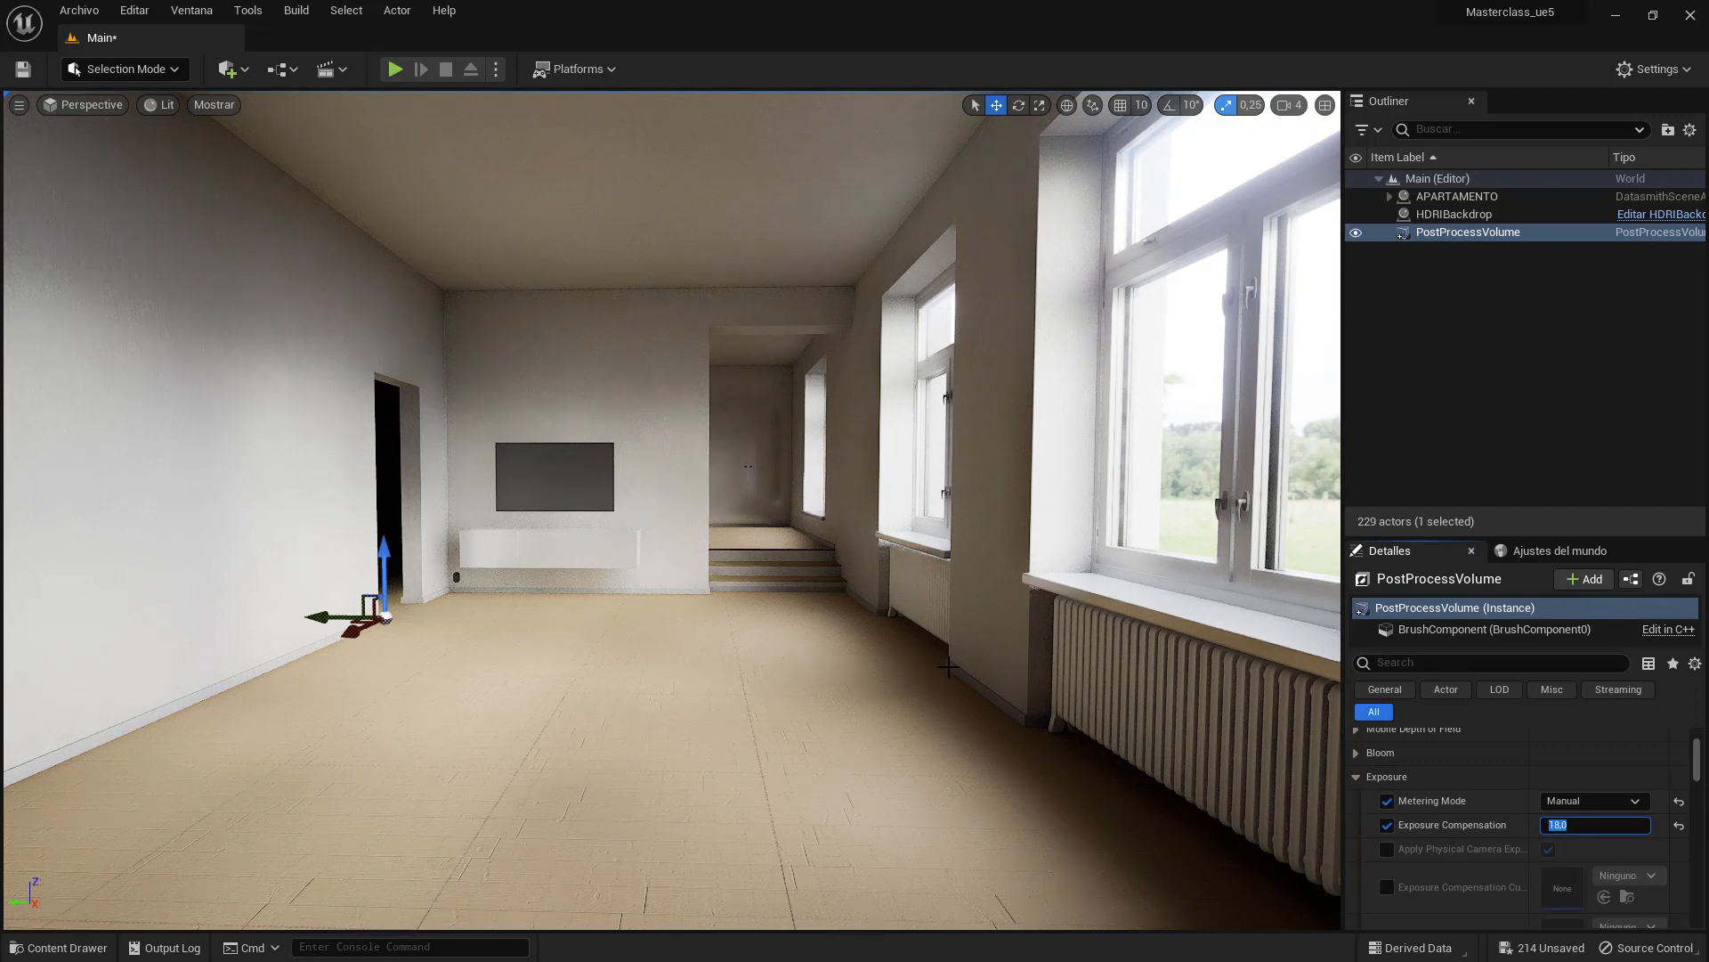
- Examine the living room's brightness and window exposure from several distances
{"action": "middle_click_drag", "start_coordinate": [723, 479], "coordinate": [681, 470]}
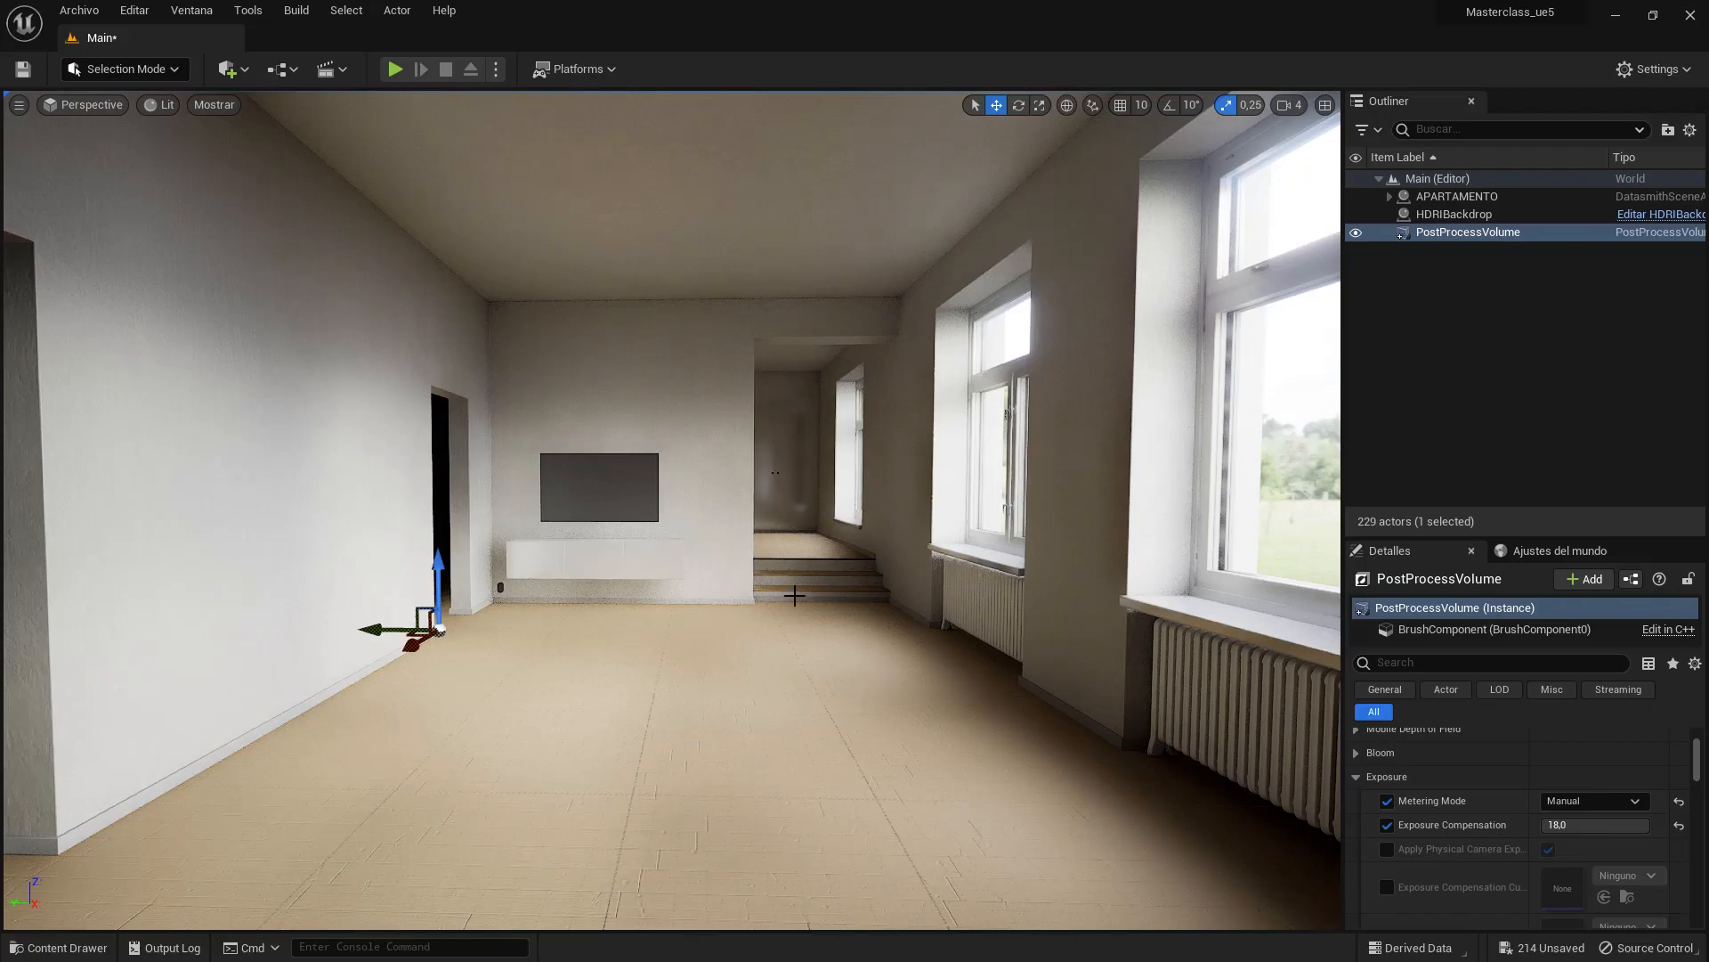
{"action": "mouse_move", "coordinate": [708, 654]}
{"action": "right_mouse_down"}
{"action": "mouse_move", "coordinate": [988, 657]}
{"action": "mouse_move", "coordinate": [699, 659]}
{"action": "mouse_move", "coordinate": [765, 658]}
{"action": "mouse_move", "coordinate": [725, 664]}
{"action": "mouse_move", "coordinate": [750, 642]}
{"action": "mouse_move", "coordinate": [724, 659]}
{"action": "right_mouse_up"}
{"action": "key", "text": "s"}
{"action": "key", "text": "w"}
{"action": "key", "text": "s"}
{"action": "key", "text": "s"}
{"action": "key", "text": "w"}
{"action": "key", "text": "w"}
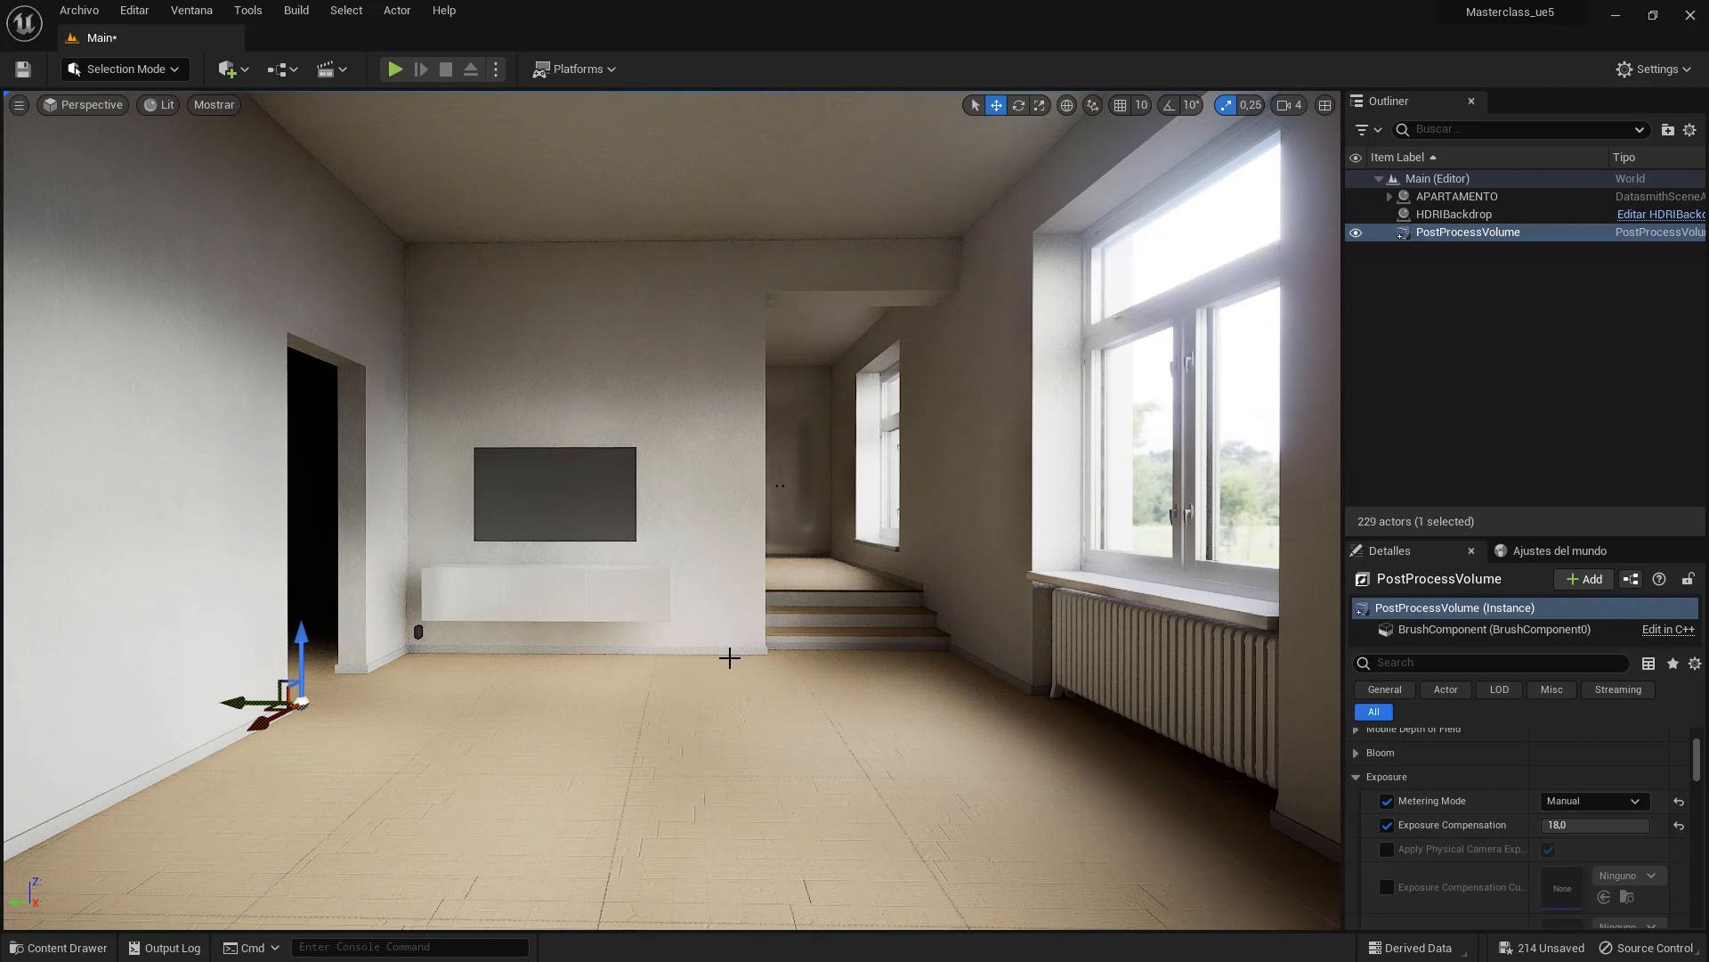
- Open the local Megascans assets in Quixel Bridge and select the Double Herringbone Chestnut Parquet surface
{"action": "left_click", "coordinate": [244, 71]}
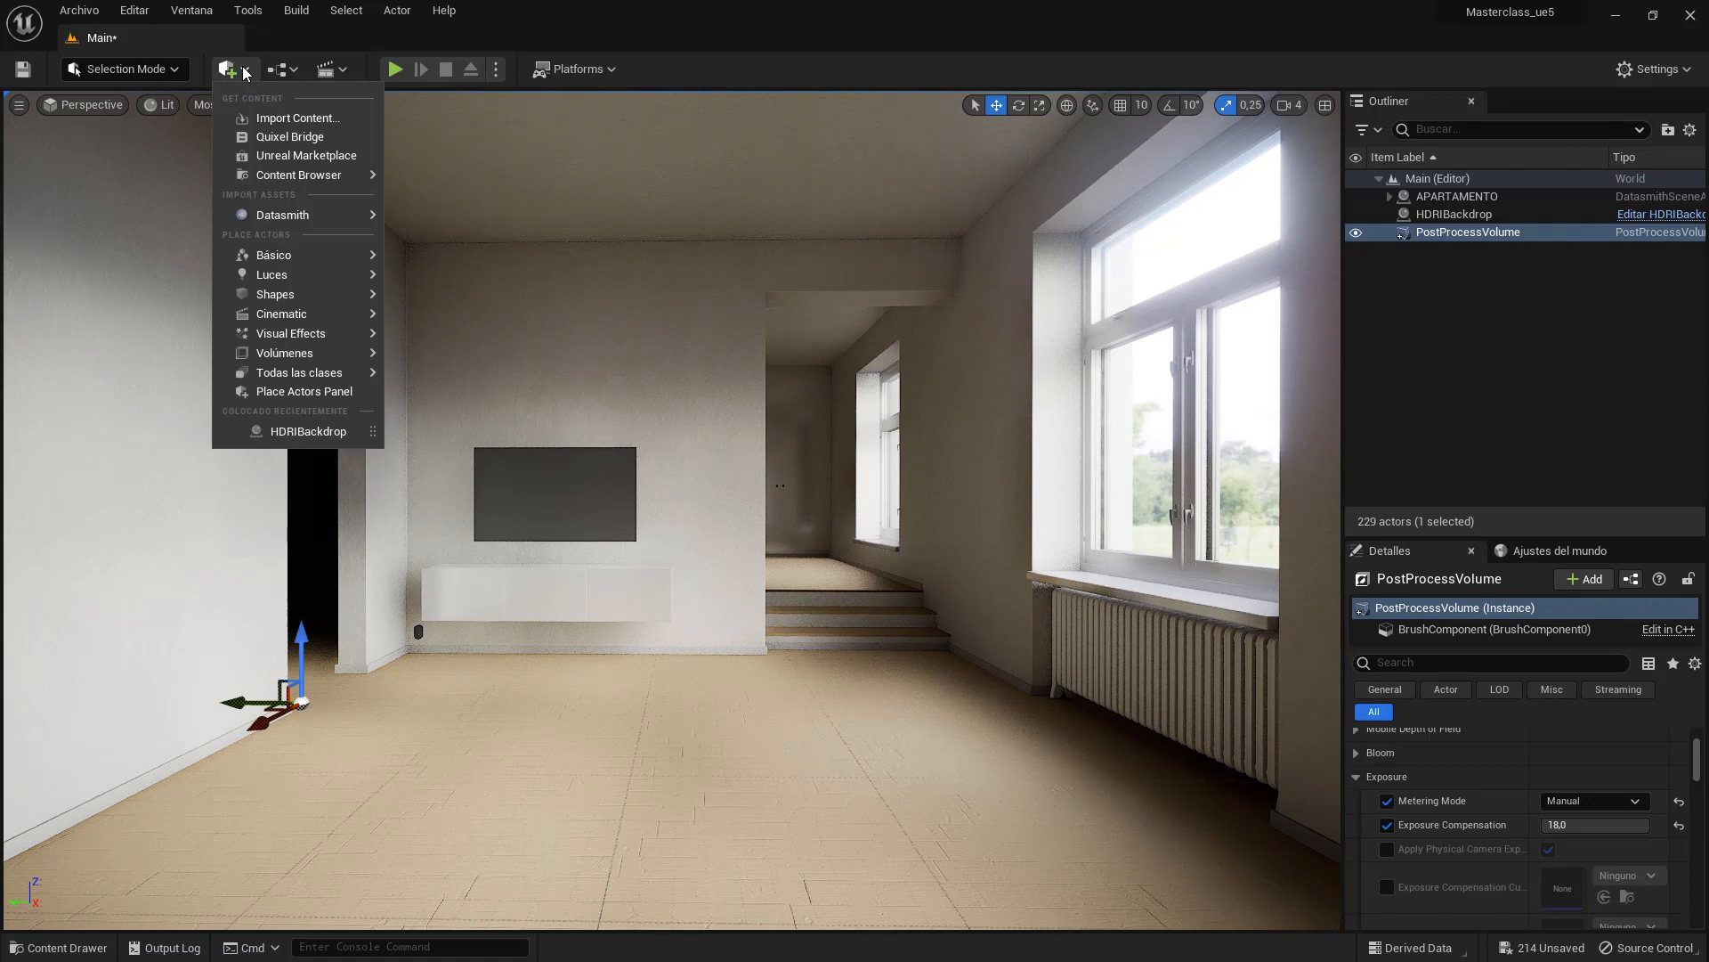
{"action": "left_click", "coordinate": [291, 136]}
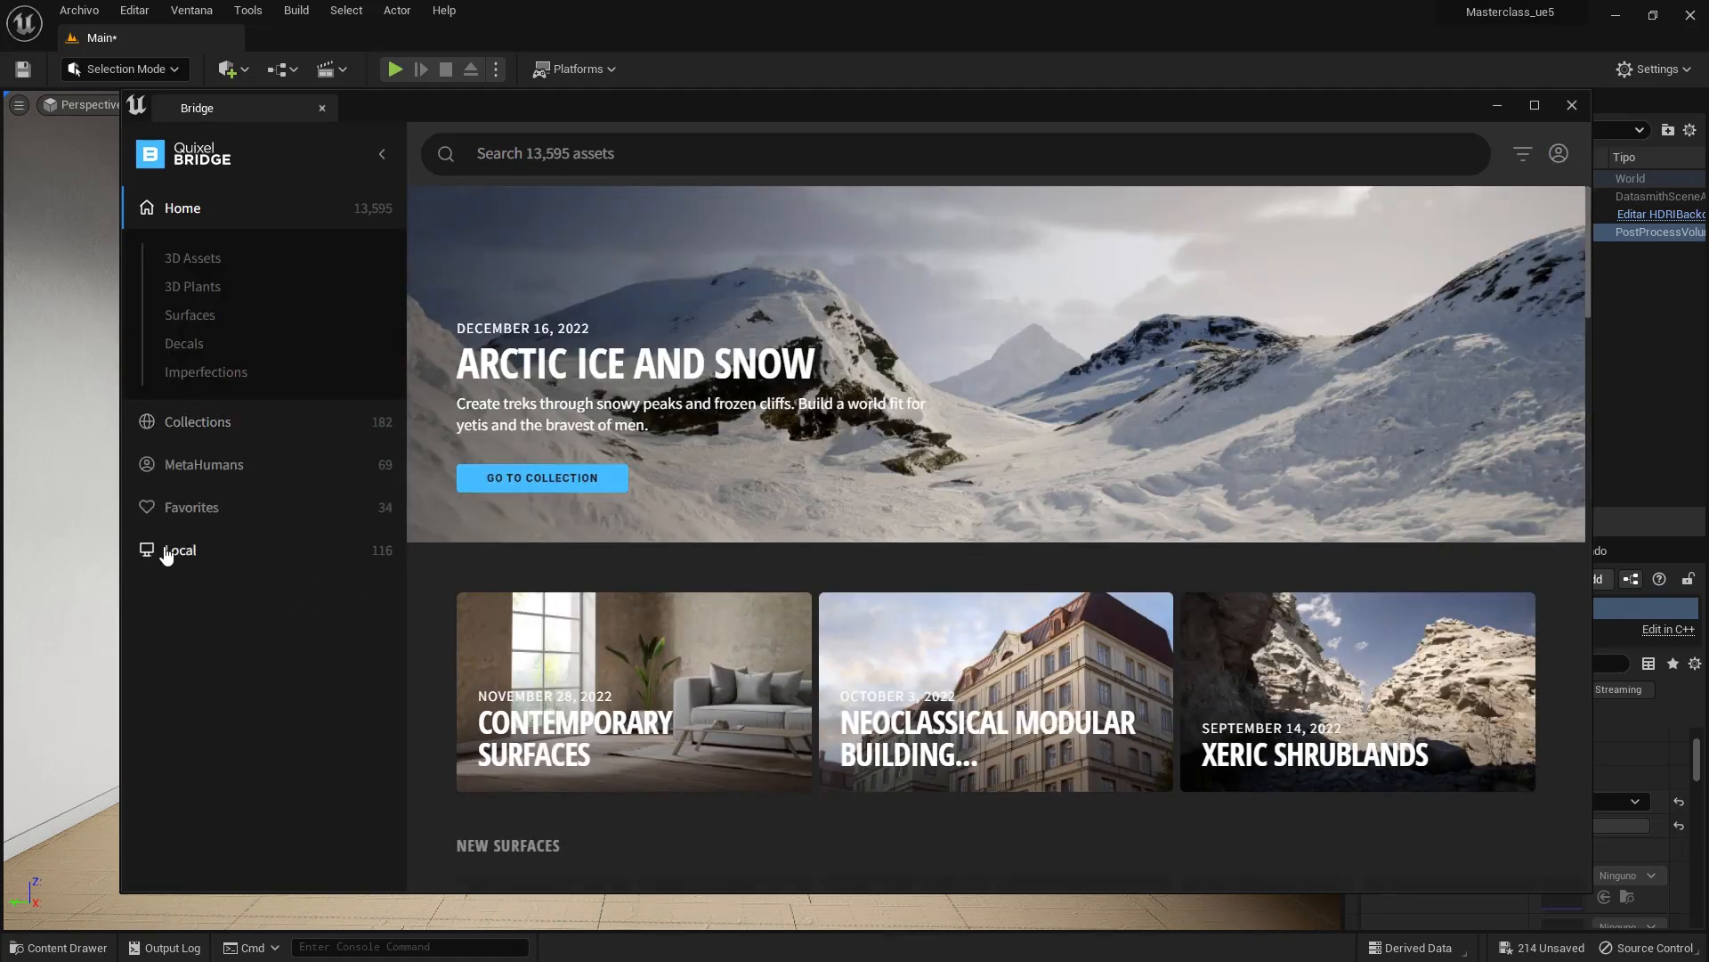
{"action": "left_click", "coordinate": [166, 551]}
{"action": "scroll", "coordinate": [739, 527], "scroll_direction": "down", "scroll_amount": 5}
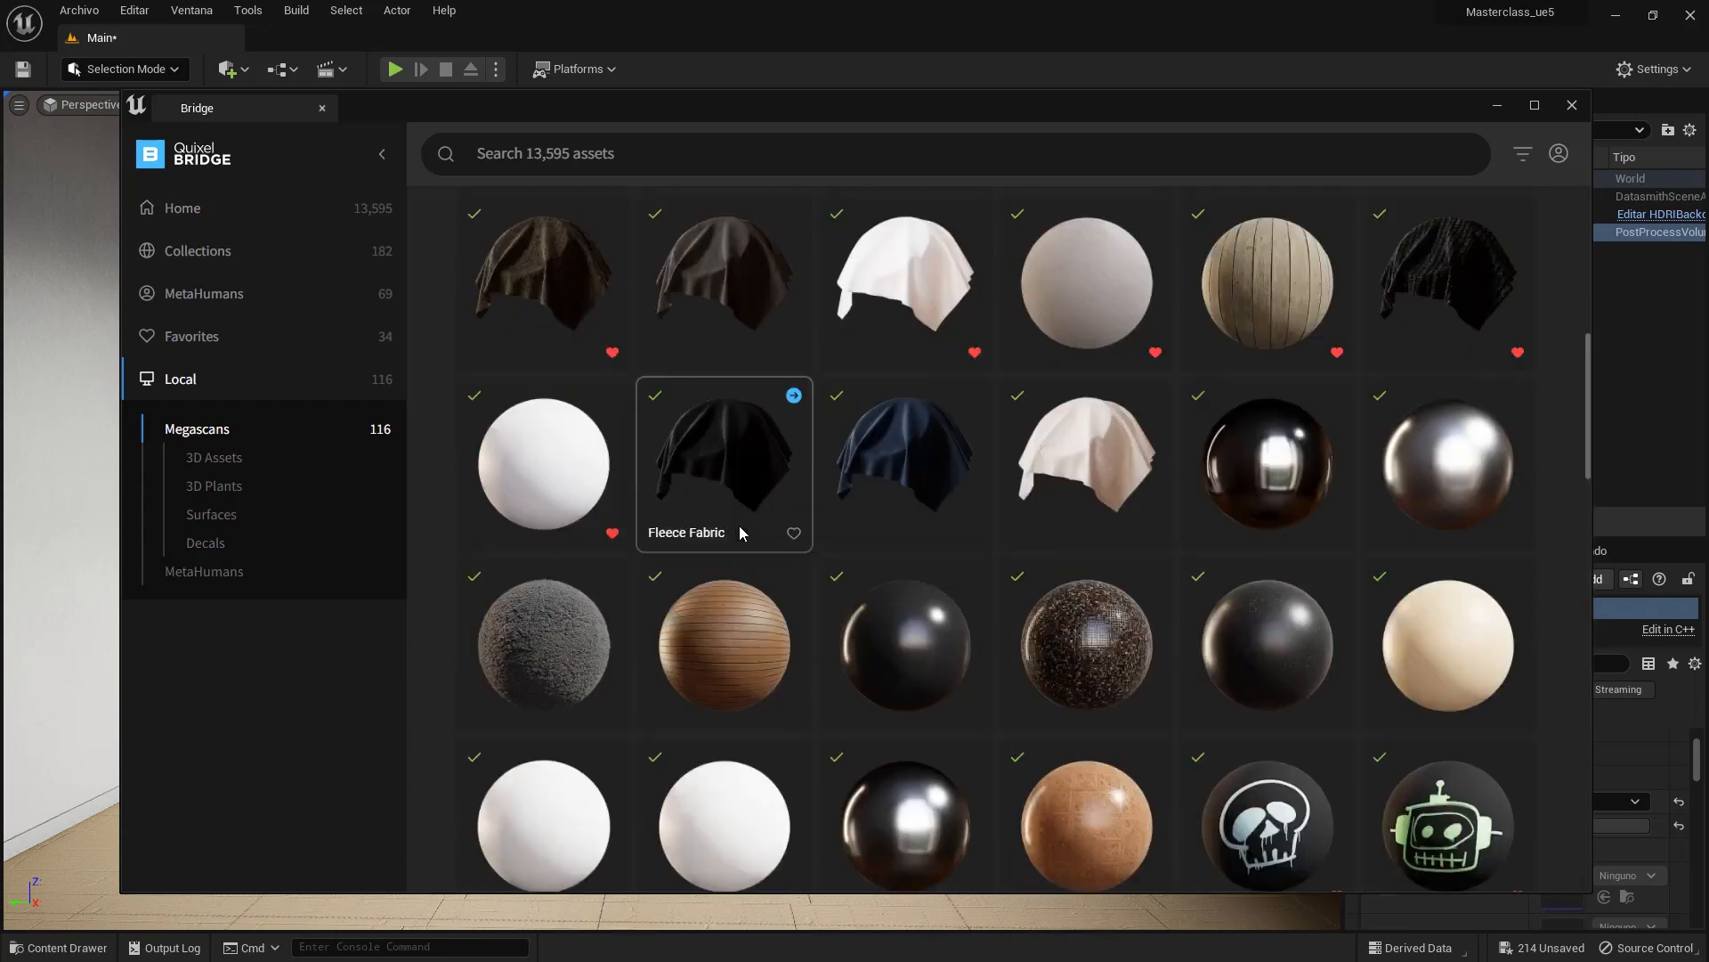
{"action": "scroll", "coordinate": [739, 532], "scroll_direction": "down", "scroll_amount": 5}
{"action": "scroll", "coordinate": [739, 532], "scroll_direction": "down", "scroll_amount": 7}
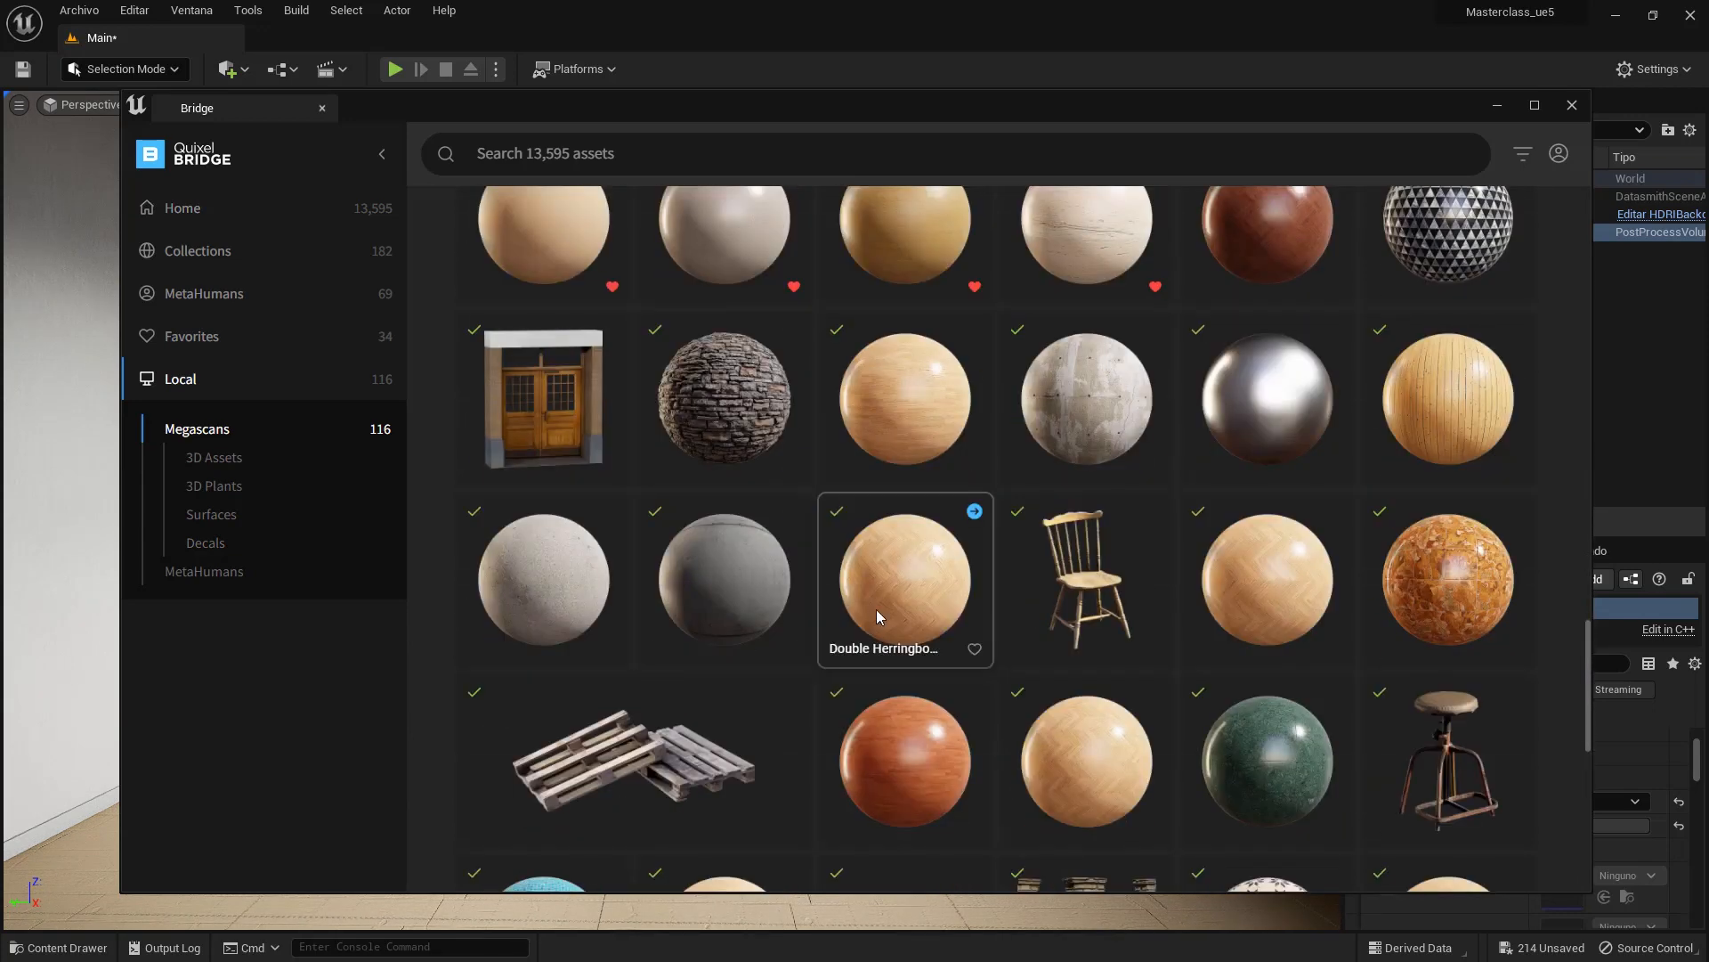
{"action": "left_click", "coordinate": [917, 598]}
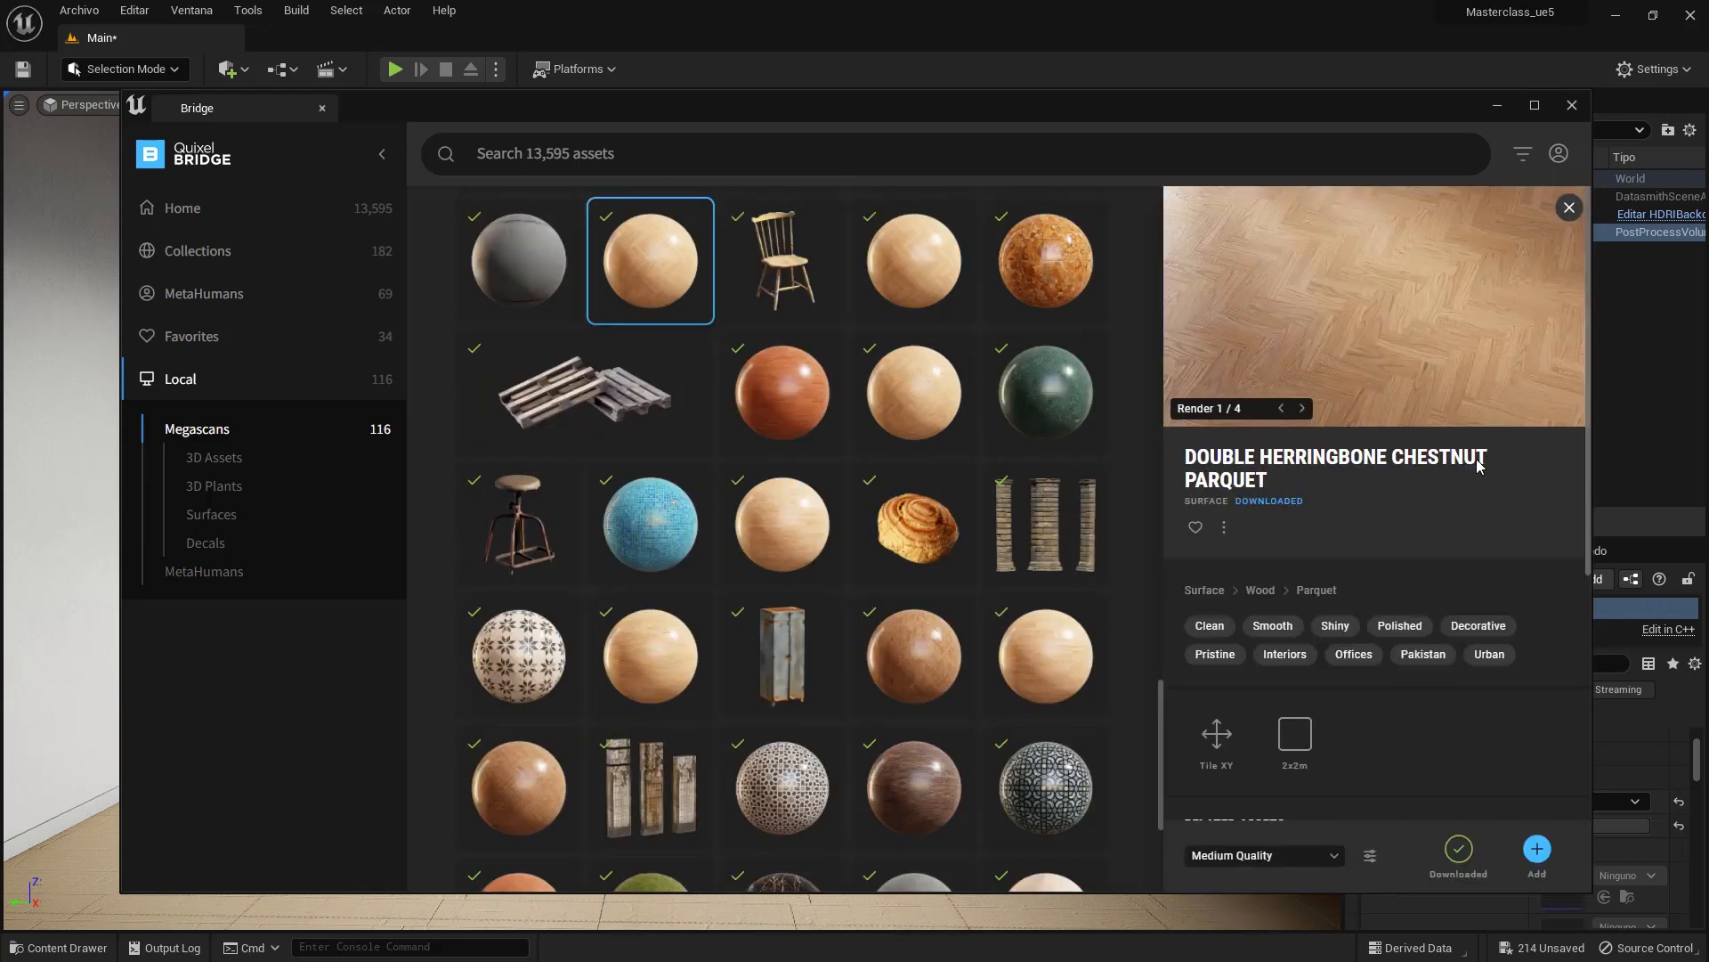
- Add the Double Herringbone Chestnut Parquet surface to the project in its 8K version and close Bridge
{"action": "scroll", "coordinate": [1355, 614], "scroll_direction": "down", "scroll_amount": 3}
{"action": "scroll", "coordinate": [1357, 620], "scroll_direction": "up", "scroll_amount": 3}
{"action": "left_click", "coordinate": [1333, 854]}
{"action": "left_click", "coordinate": [1245, 826]}
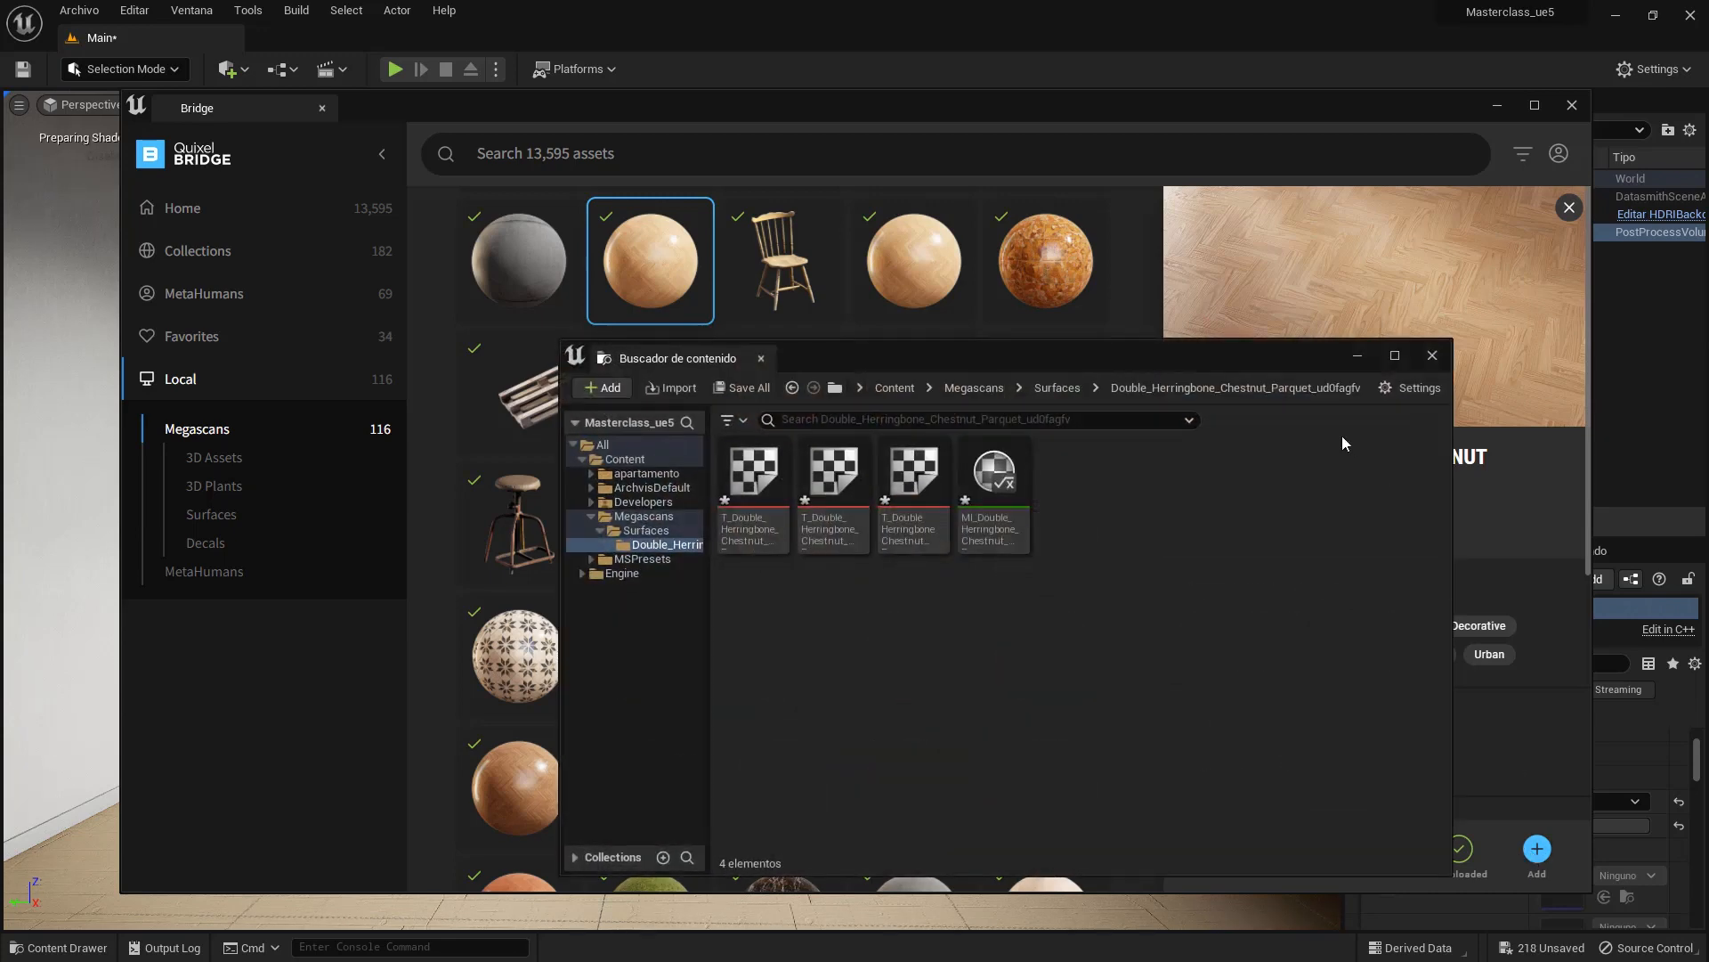
{"action": "left_click", "coordinate": [1572, 108]}
- Apply the Double Herringbone Chestnut Parquet material to the living room floor and move the Content Browser clear of it
{"action": "left_click", "coordinate": [995, 472]}
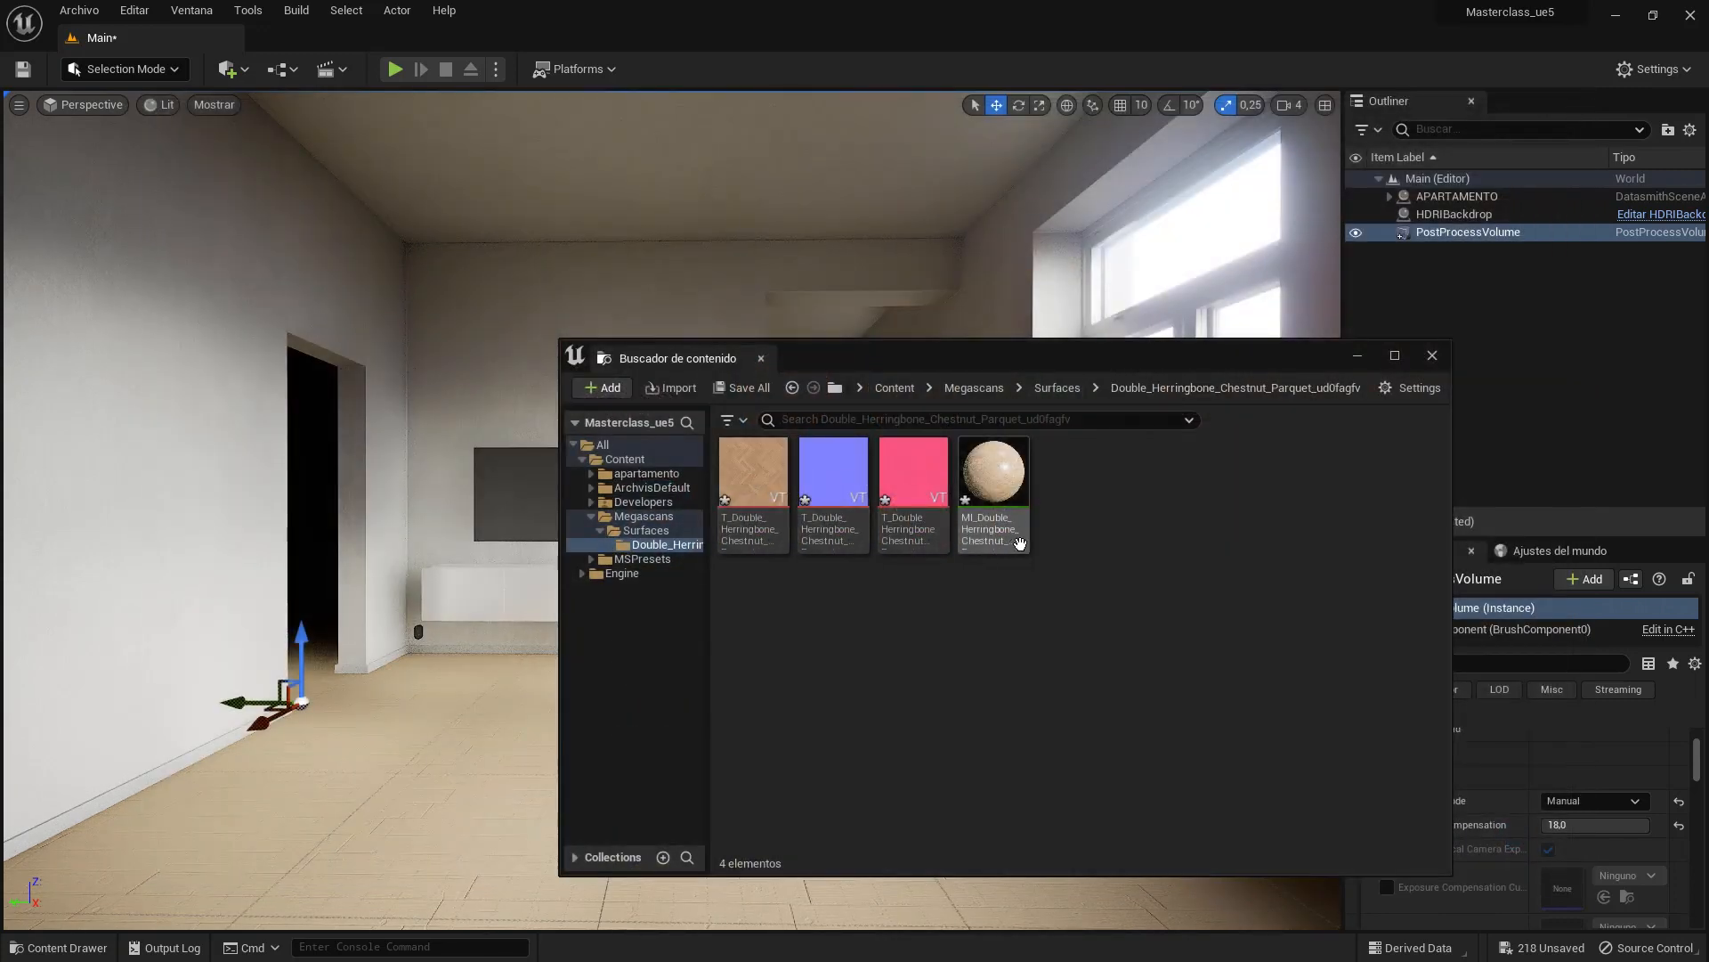
{"action": "left_click_drag", "start_coordinate": [999, 475], "coordinate": [454, 806]}
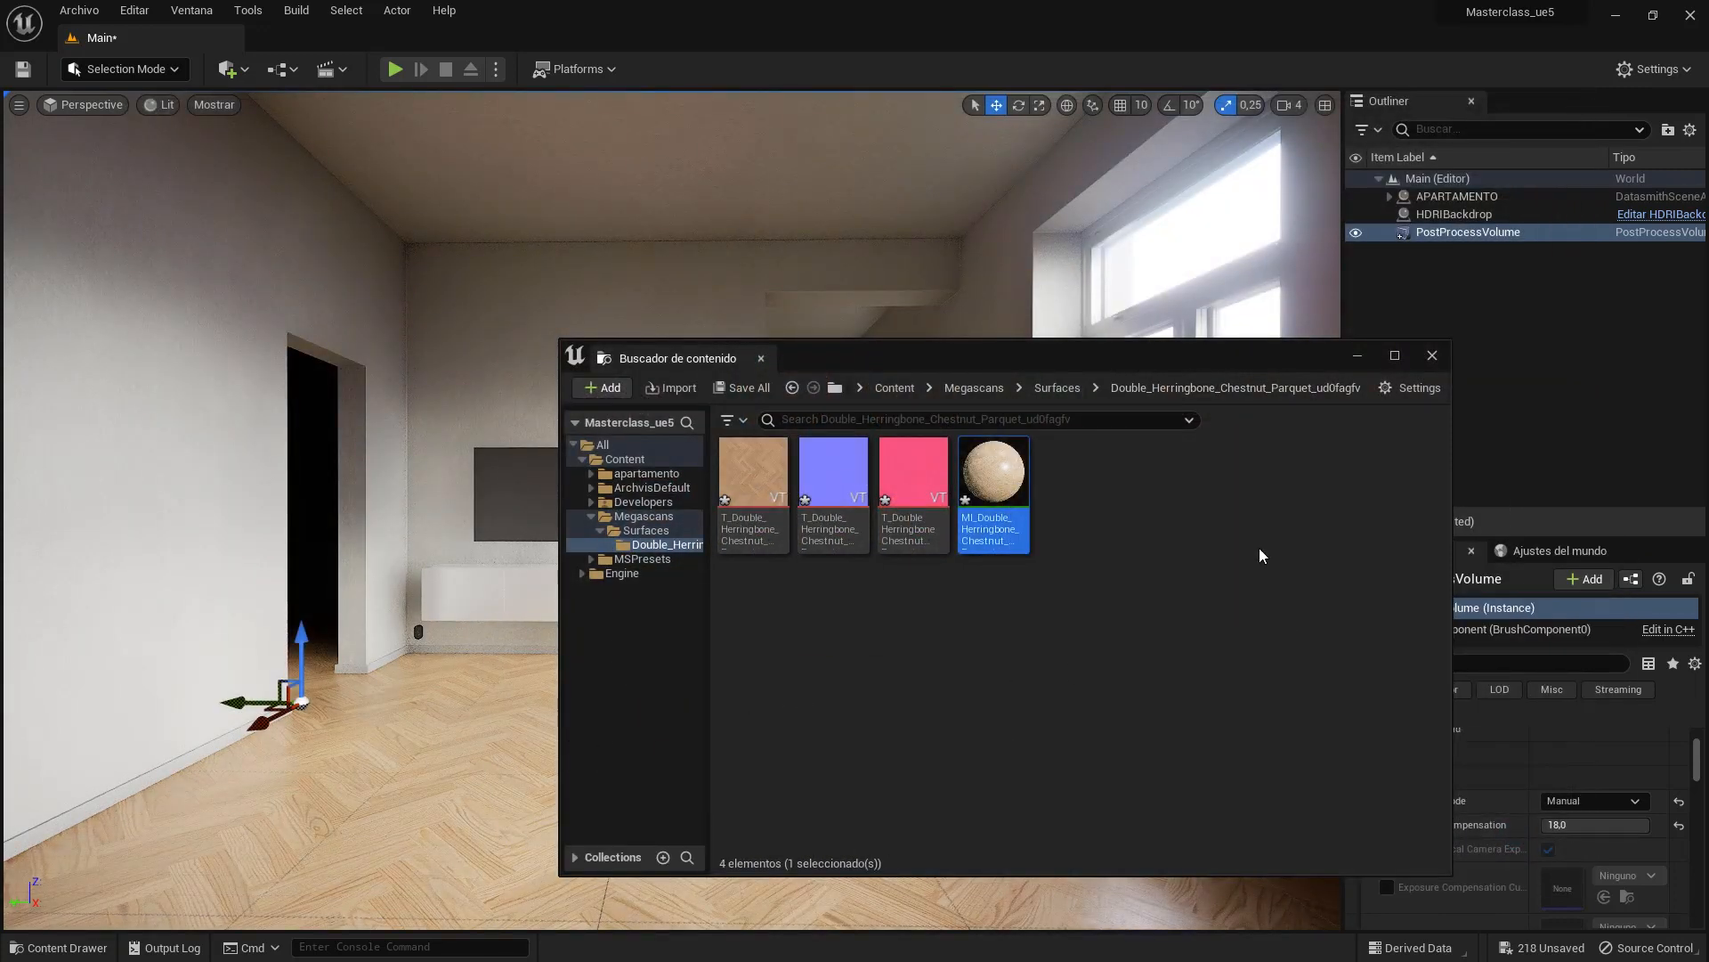
{"action": "left_click_drag", "start_coordinate": [1144, 356], "coordinate": [1526, 52]}
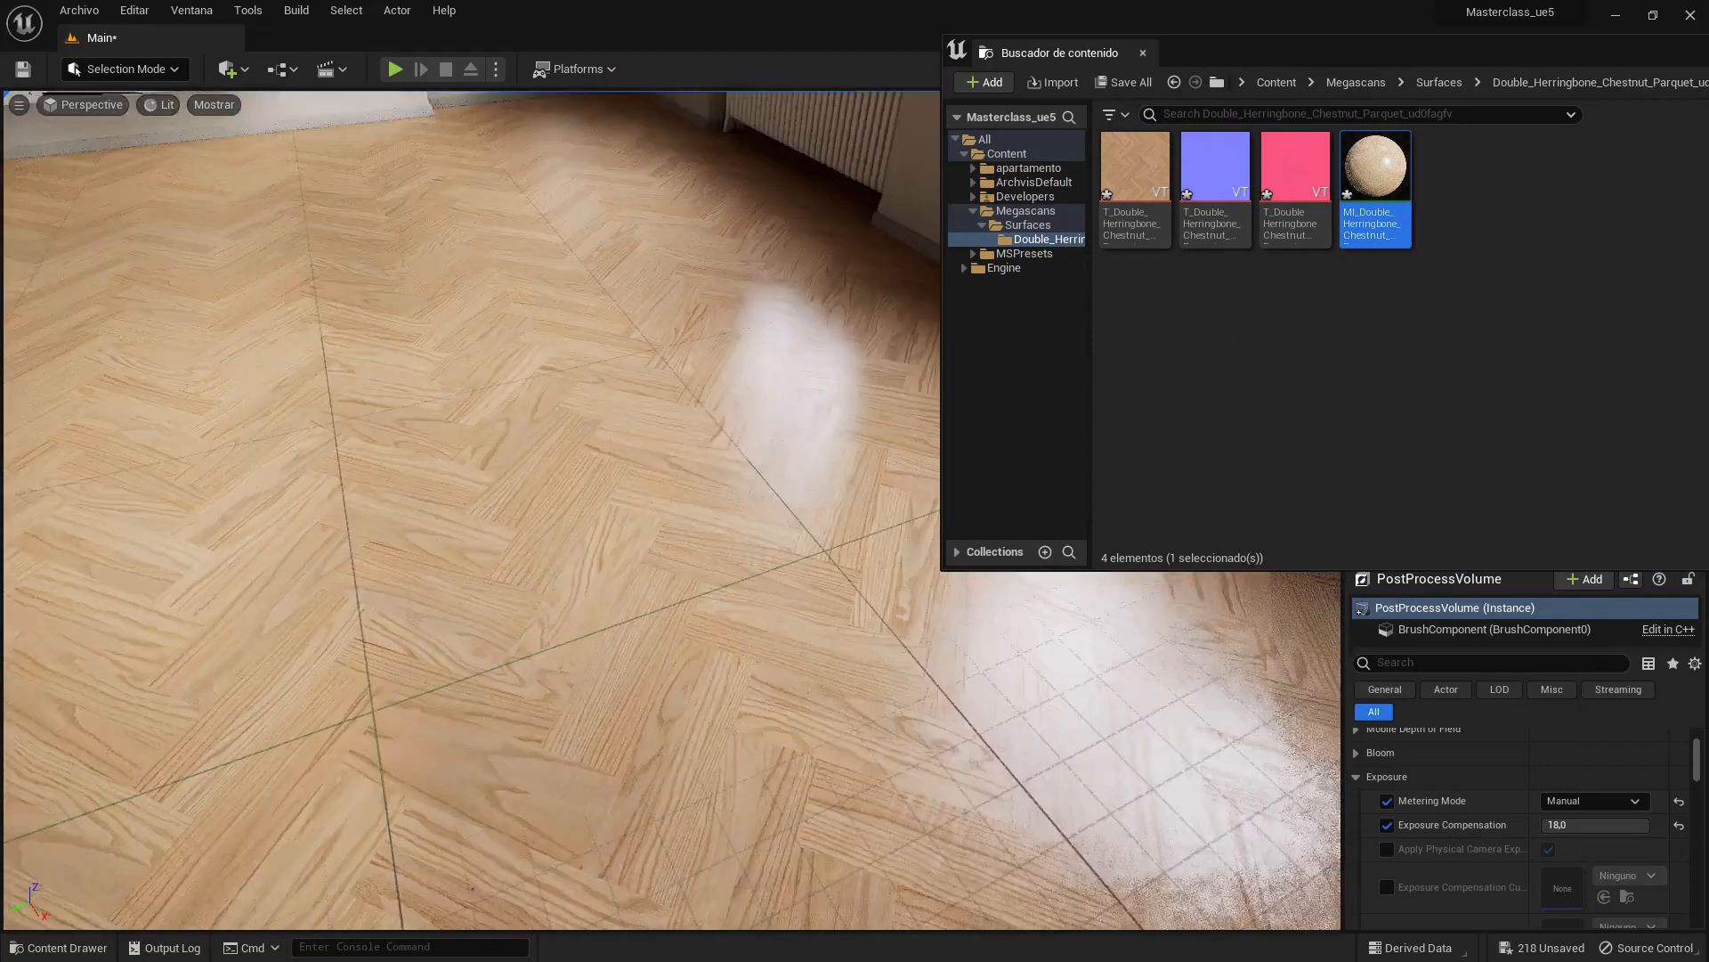
- Undo the last actor creation and apply the parquet material to the floor on the kitchen side
{"action": "right_click_drag", "start_coordinate": [623, 498], "coordinate": [841, 382]}
{"action": "key", "text": "ctrl+z"}
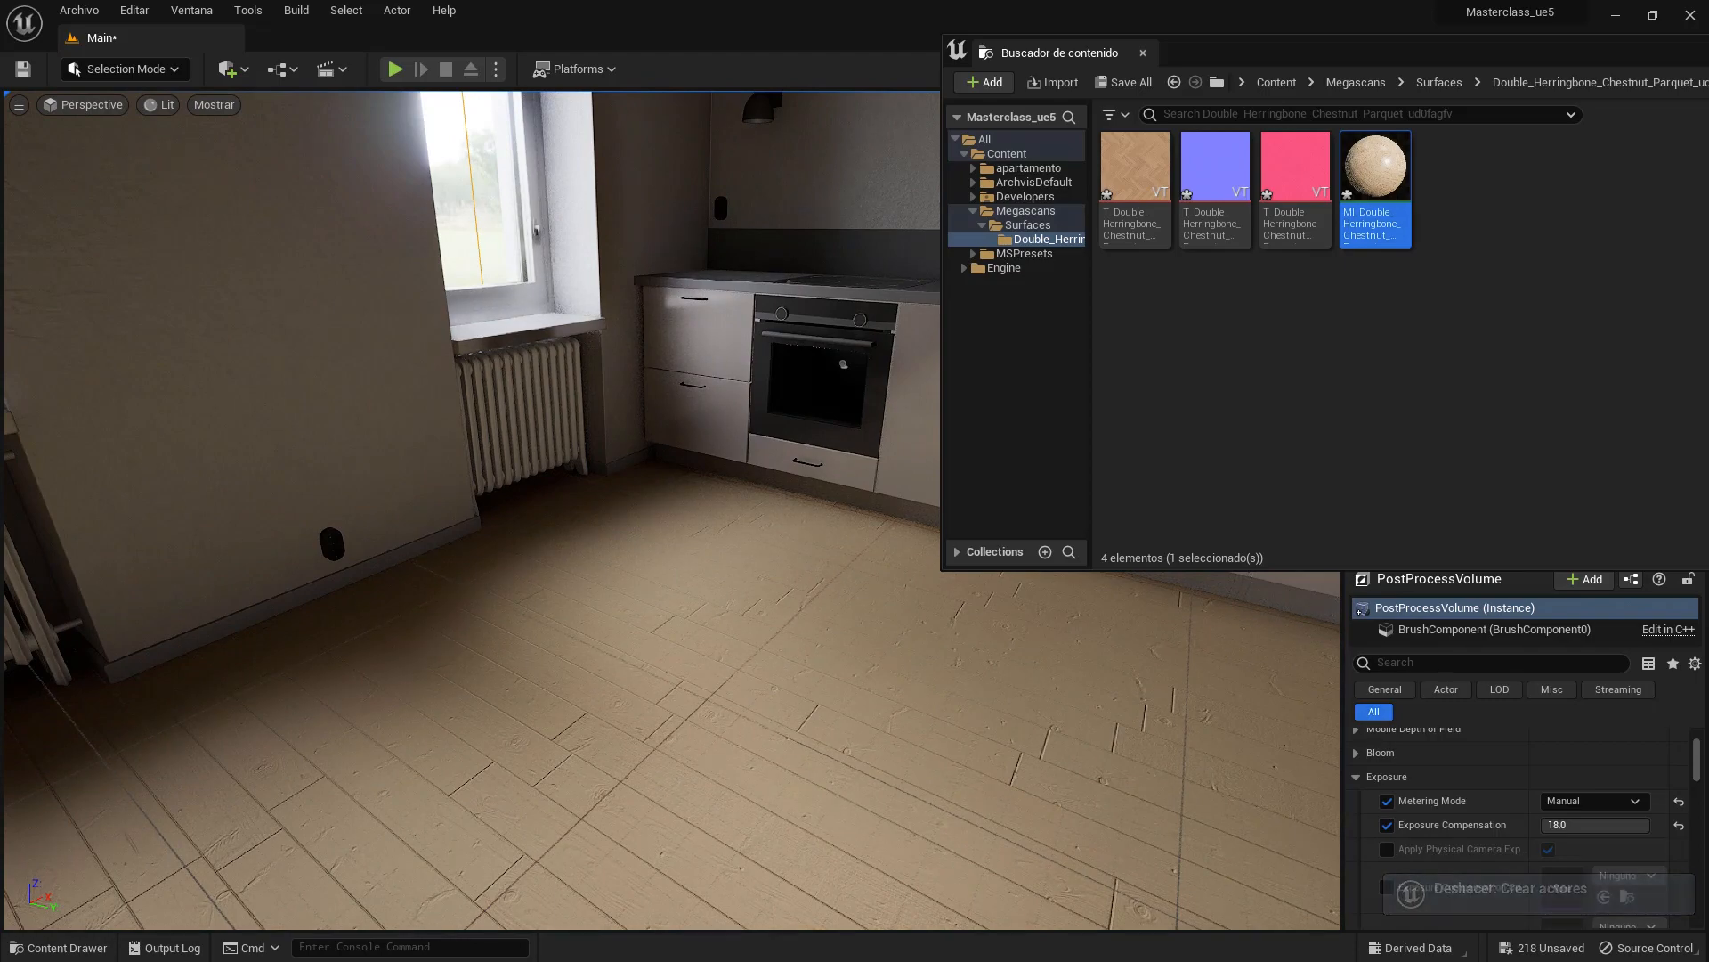
{"action": "left_click_drag", "start_coordinate": [1376, 178], "coordinate": [759, 749]}
{"action": "right_click_drag", "start_coordinate": [877, 682], "coordinate": [437, 651]}
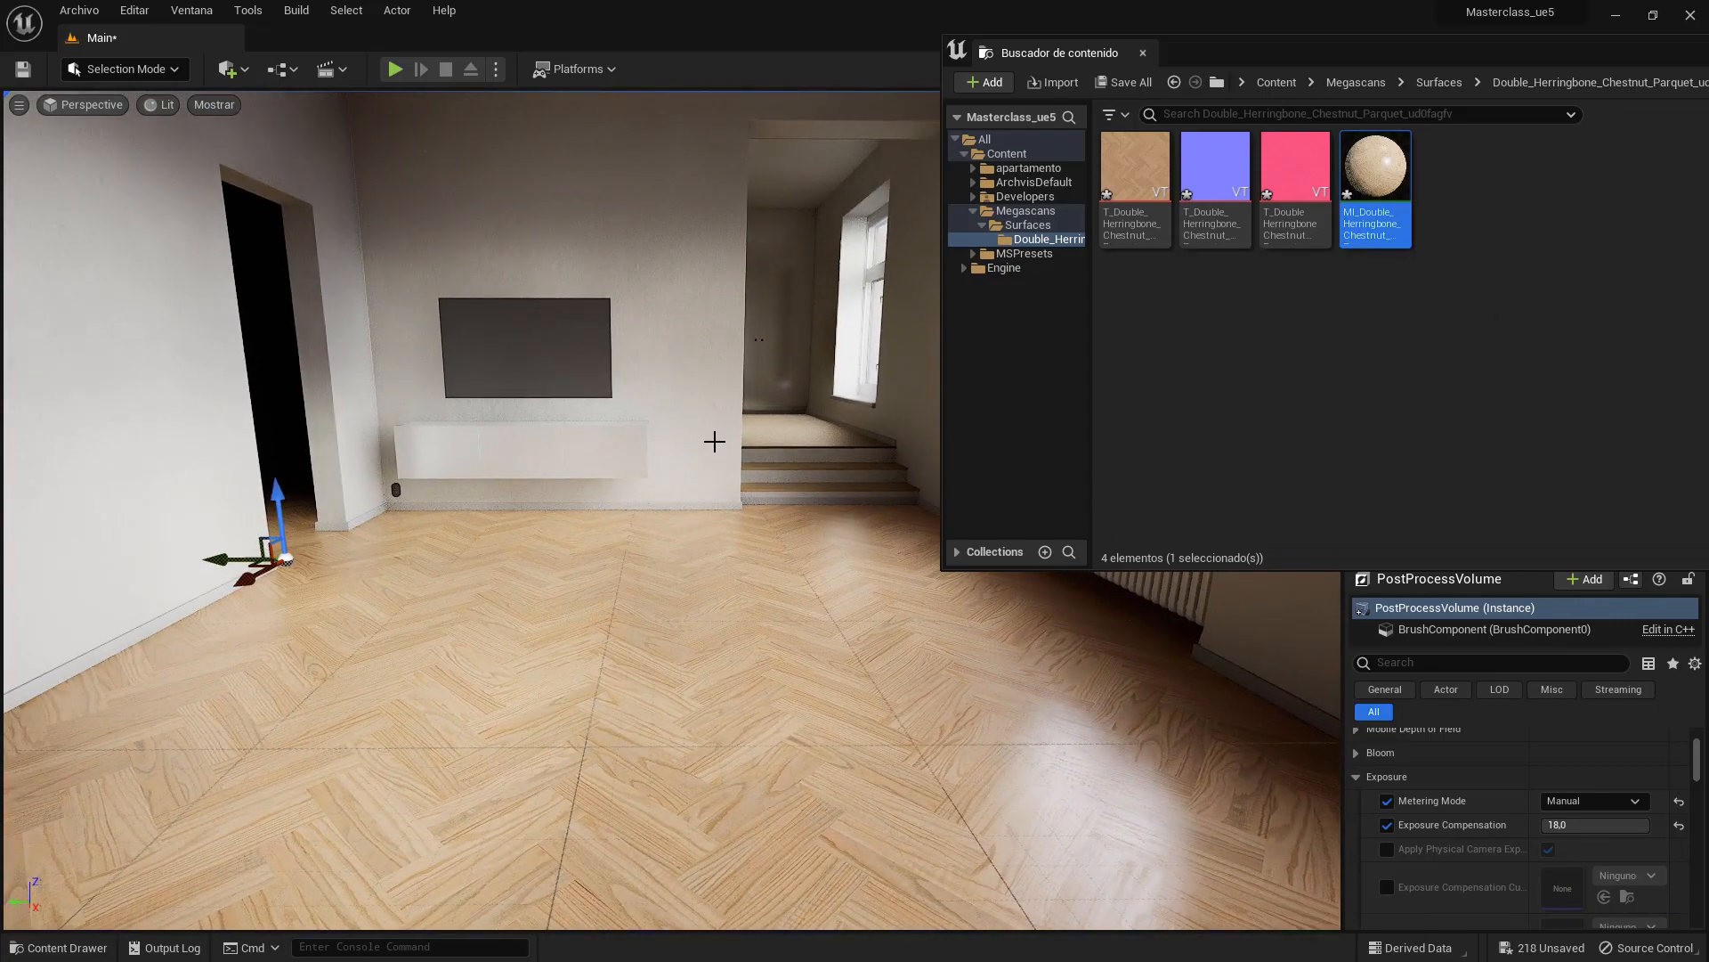
- Apply the parquet material to the raised floor at the top of the stairs and to the stair treads
{"action": "middle_click_drag", "start_coordinate": [746, 423], "coordinate": [796, 334]}
{"action": "left_click_drag", "start_coordinate": [692, 665], "coordinate": [702, 543]}
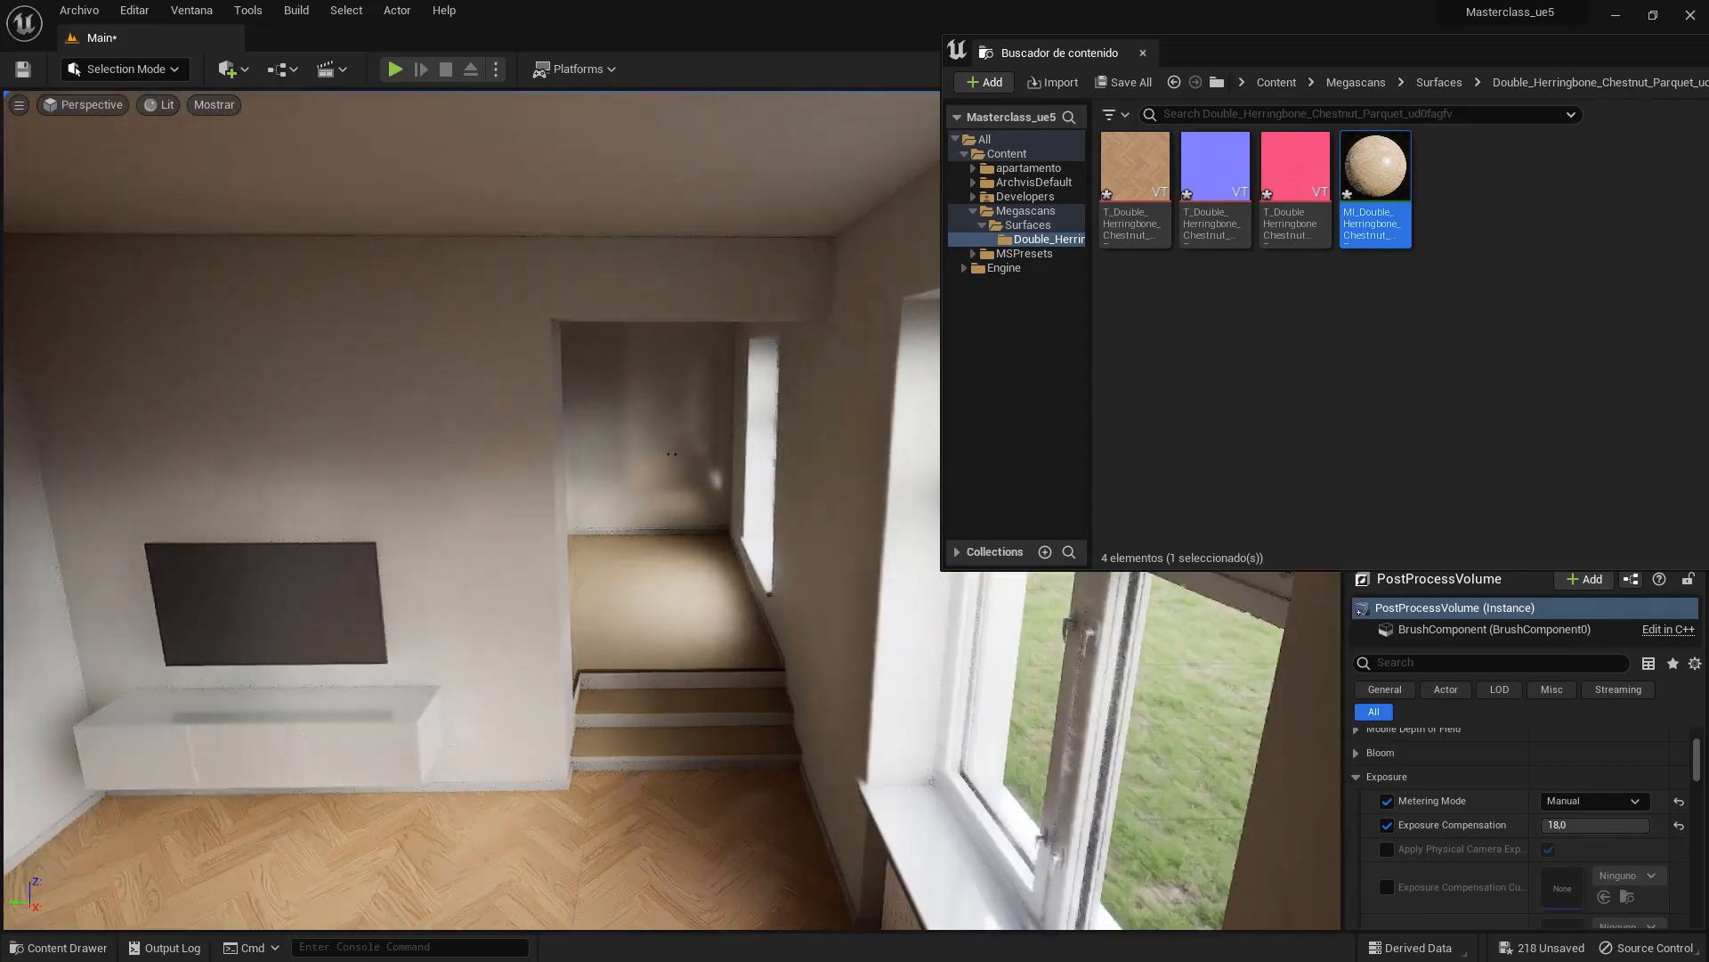
{"action": "middle_click_drag", "start_coordinate": [693, 665], "coordinate": [694, 775]}
{"action": "right_click_drag", "start_coordinate": [695, 664], "coordinate": [695, 699]}
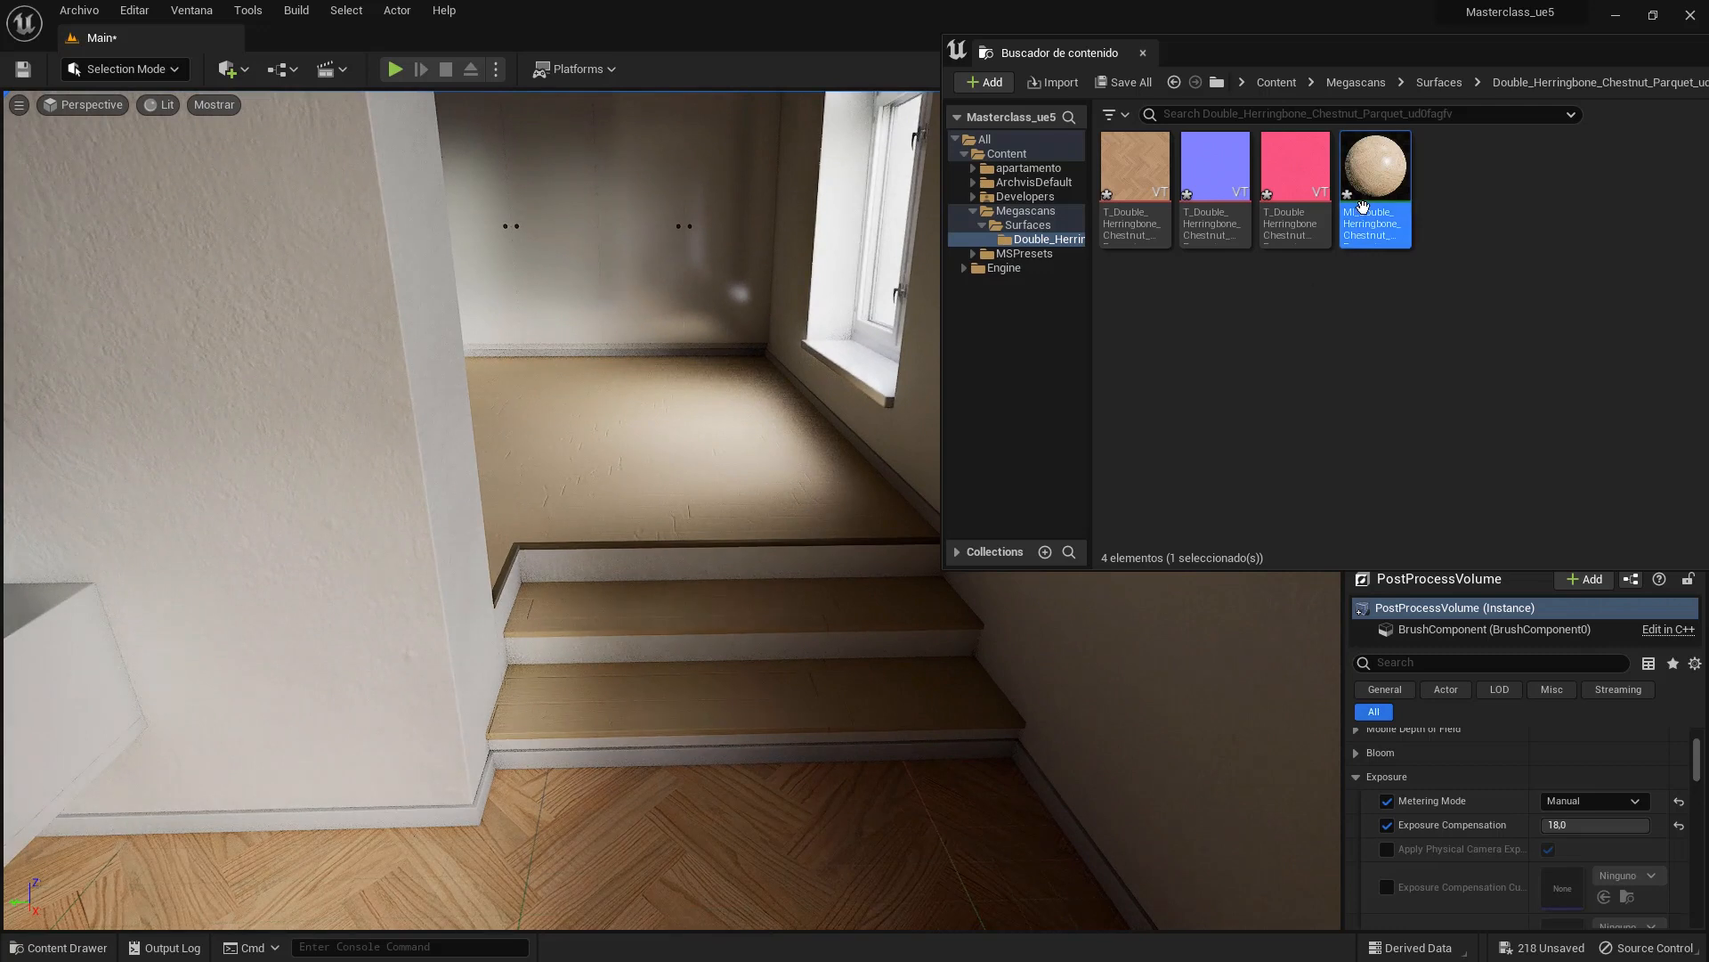
{"action": "left_click_drag", "start_coordinate": [1364, 206], "coordinate": [739, 499]}
{"action": "left_click_drag", "start_coordinate": [1376, 182], "coordinate": [823, 589]}
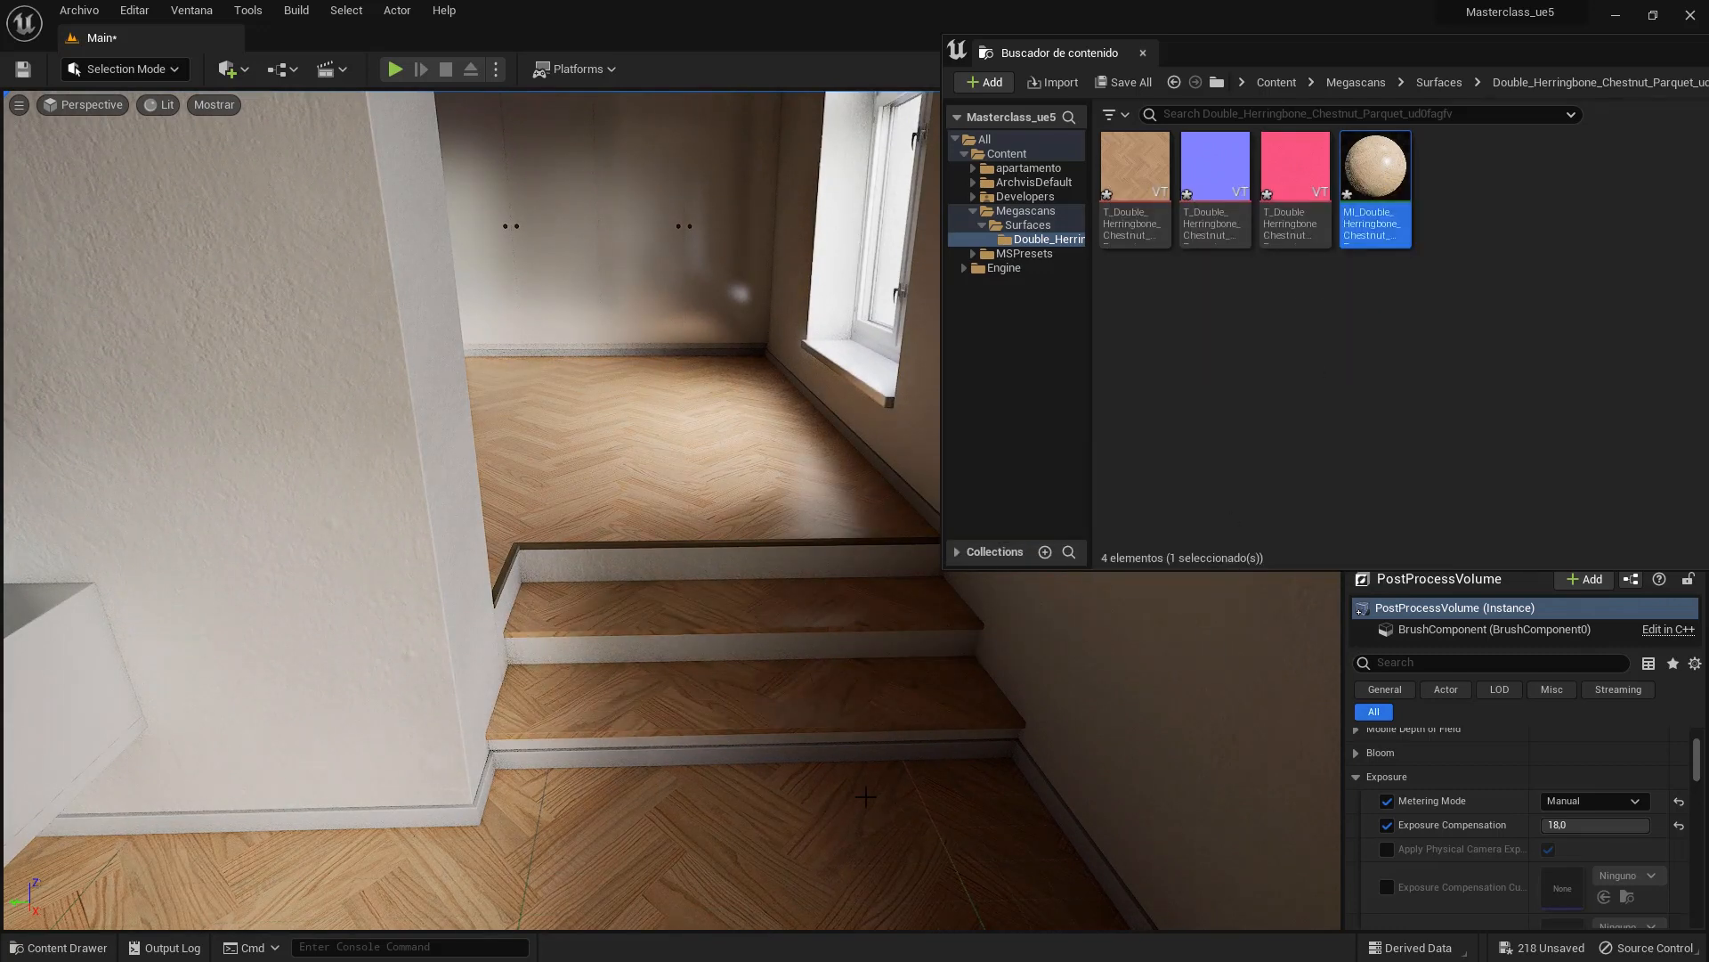
- Apply the parquet material to the skirting boards along the wall beside the stairs and on the raised level
{"action": "right_click_drag", "start_coordinate": [672, 510], "coordinate": [922, 503]}
{"action": "left_click_drag", "start_coordinate": [1372, 210], "coordinate": [850, 642]}
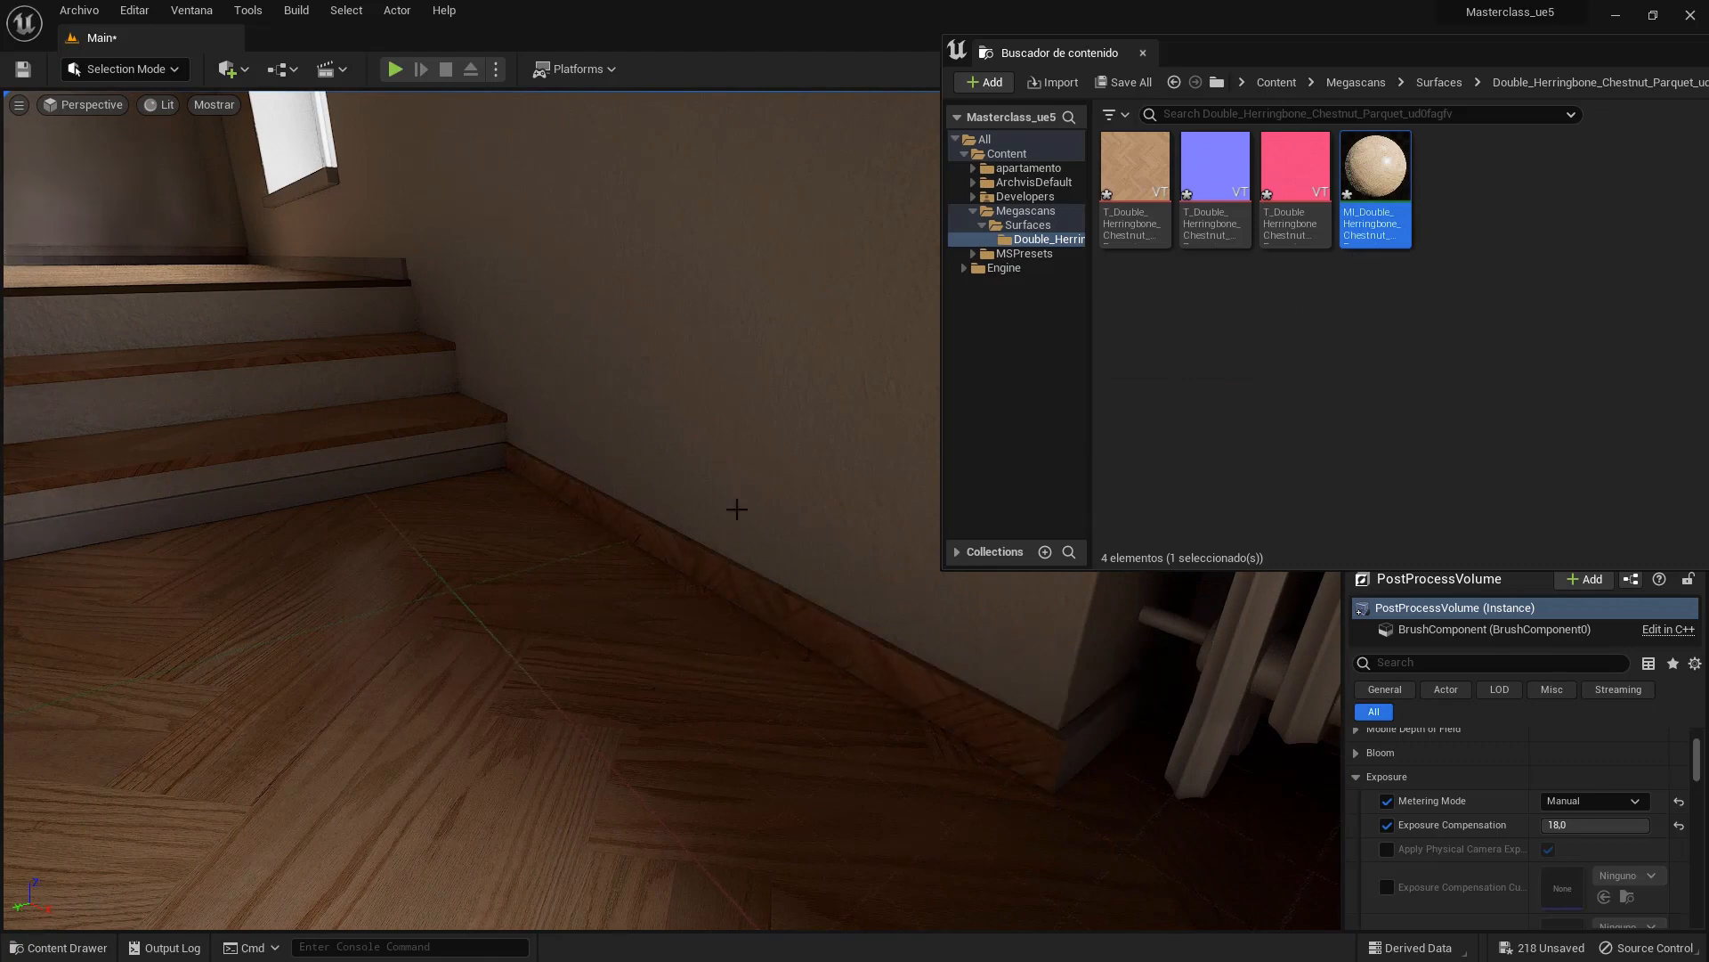
{"action": "right_click_drag", "start_coordinate": [851, 642], "coordinate": [793, 641]}
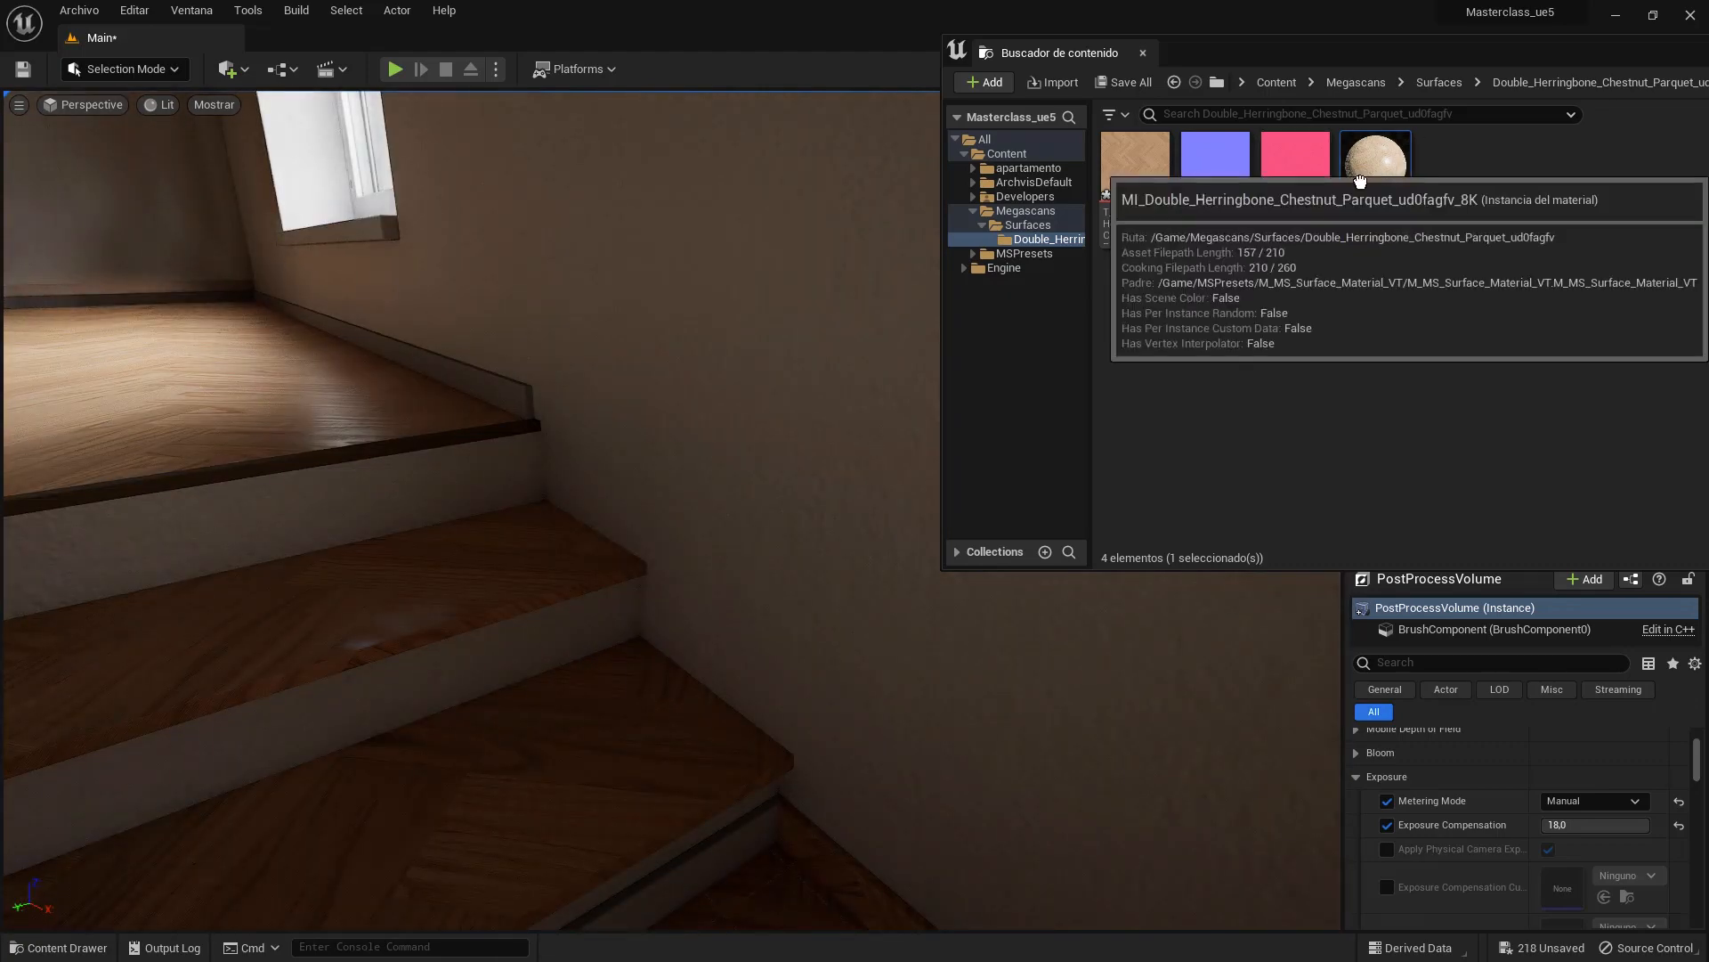
{"action": "left_click_drag", "start_coordinate": [1360, 181], "coordinate": [574, 383]}
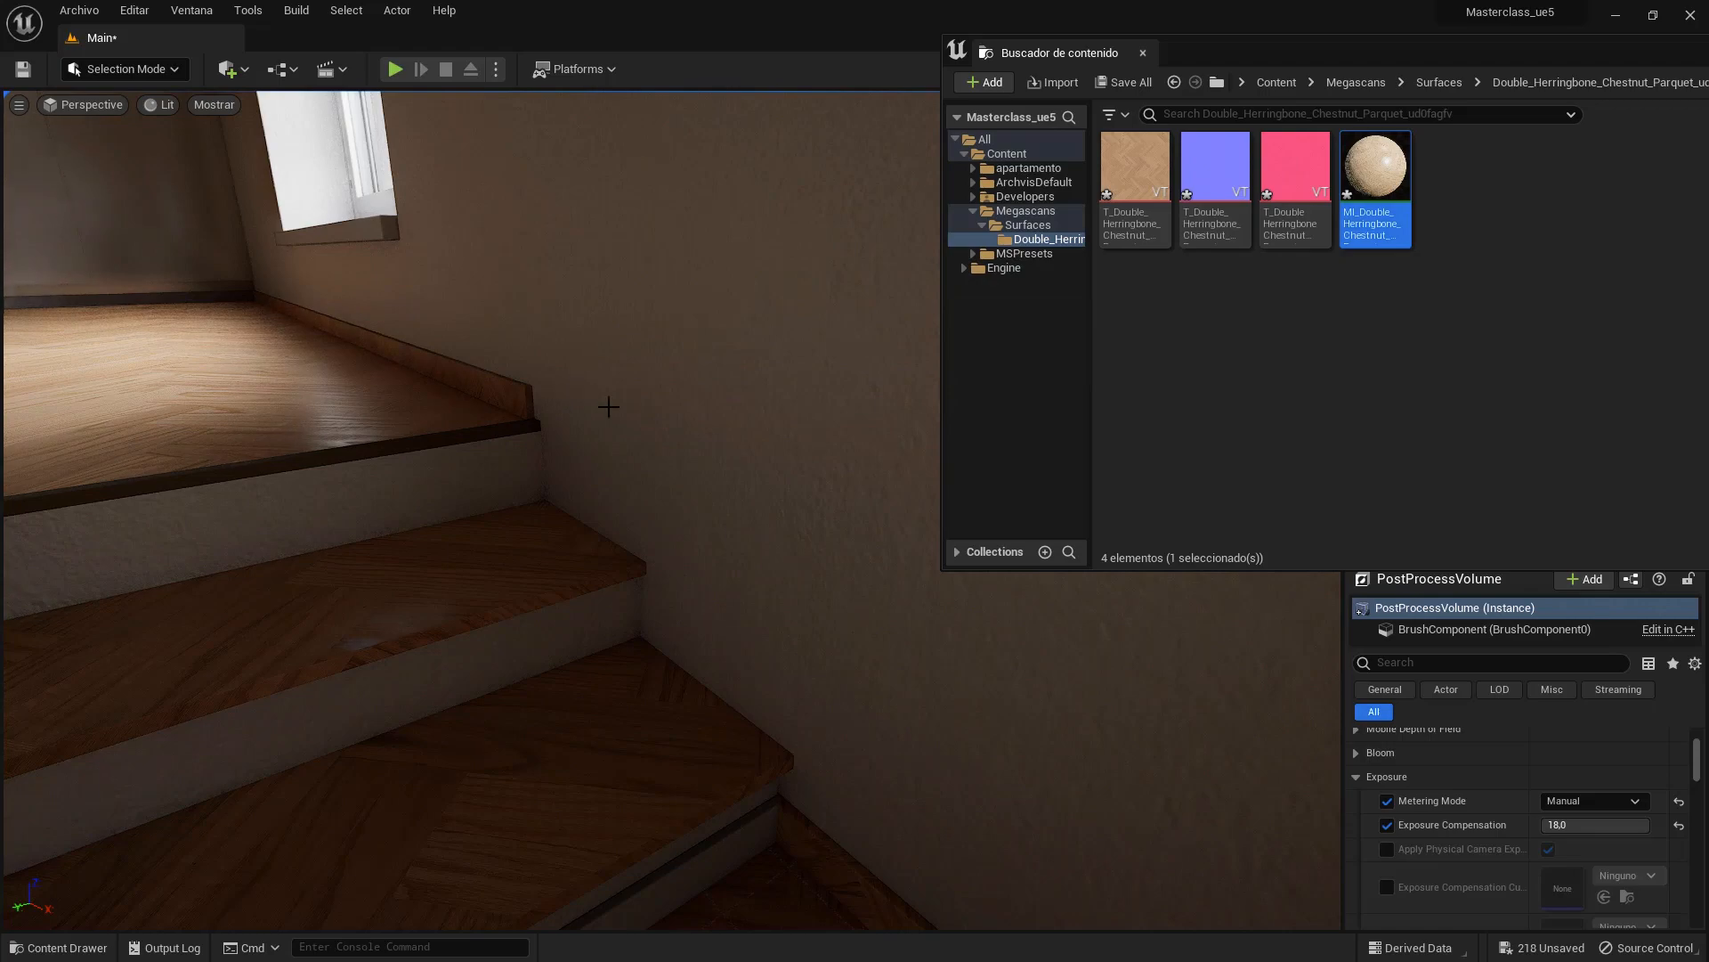
{"action": "right_click_drag", "start_coordinate": [590, 553], "coordinate": [593, 548]}
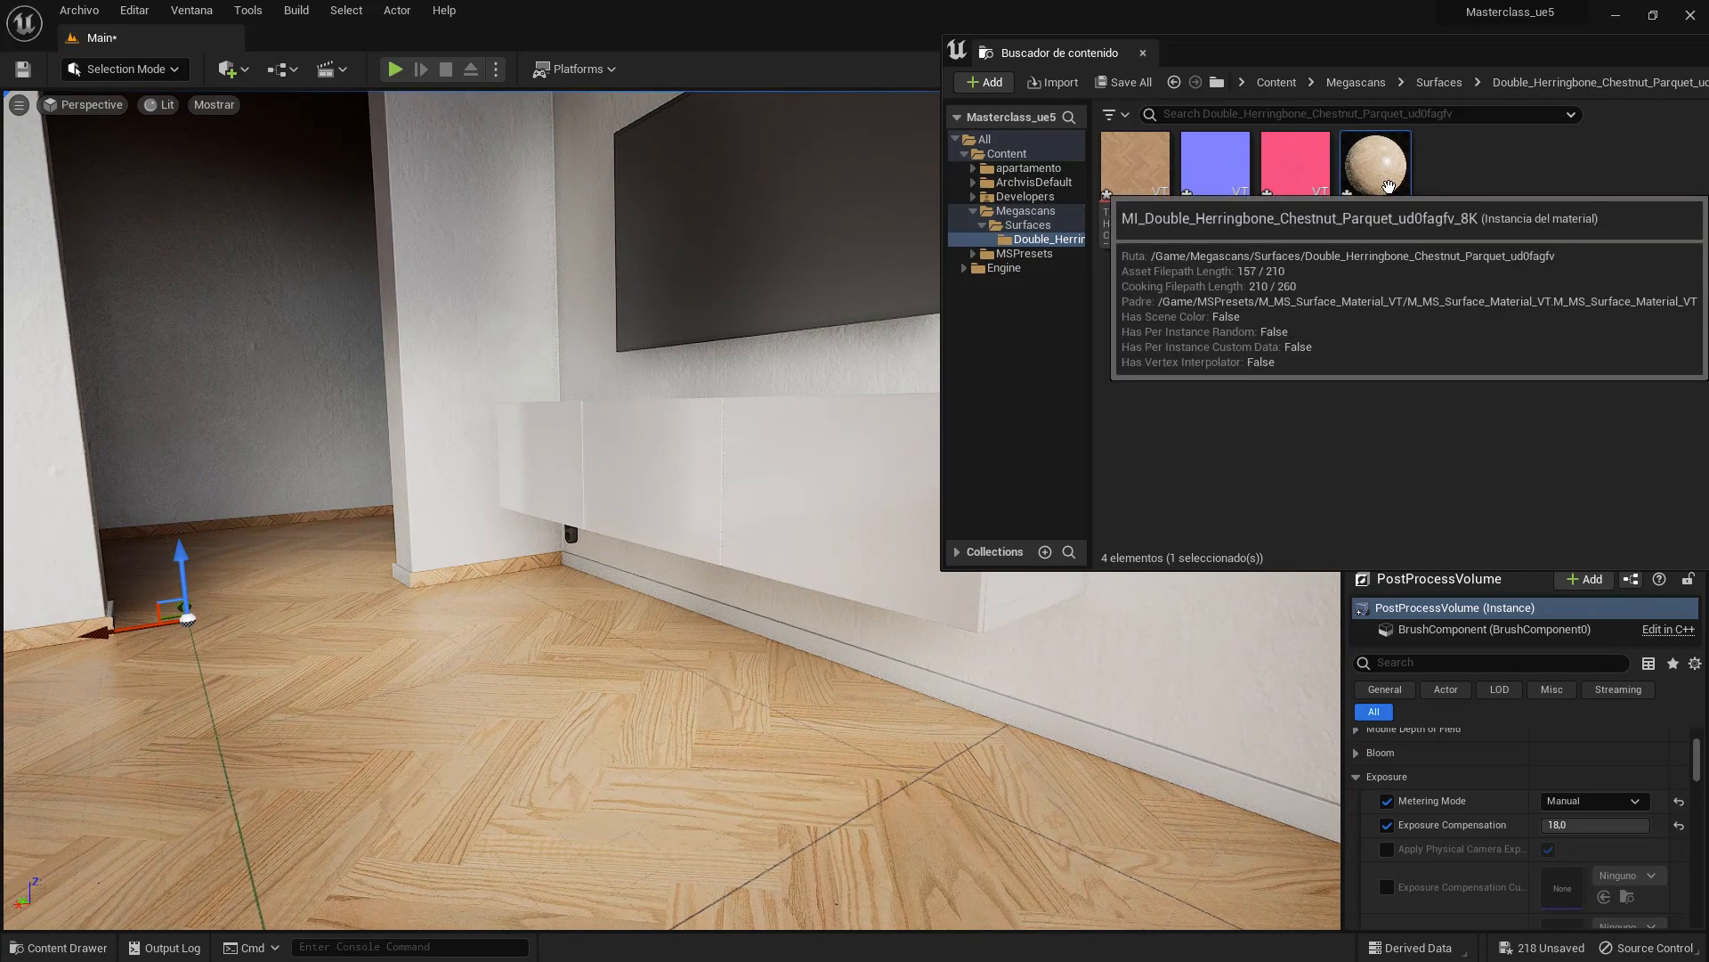
- Apply the parquet material to the TV wall's skirting board and the remaining skirting, and close the Content Browser
{"action": "left_click_drag", "start_coordinate": [1376, 173], "coordinate": [846, 656]}
{"action": "right_click_drag", "start_coordinate": [523, 615], "coordinate": [523, 614]}
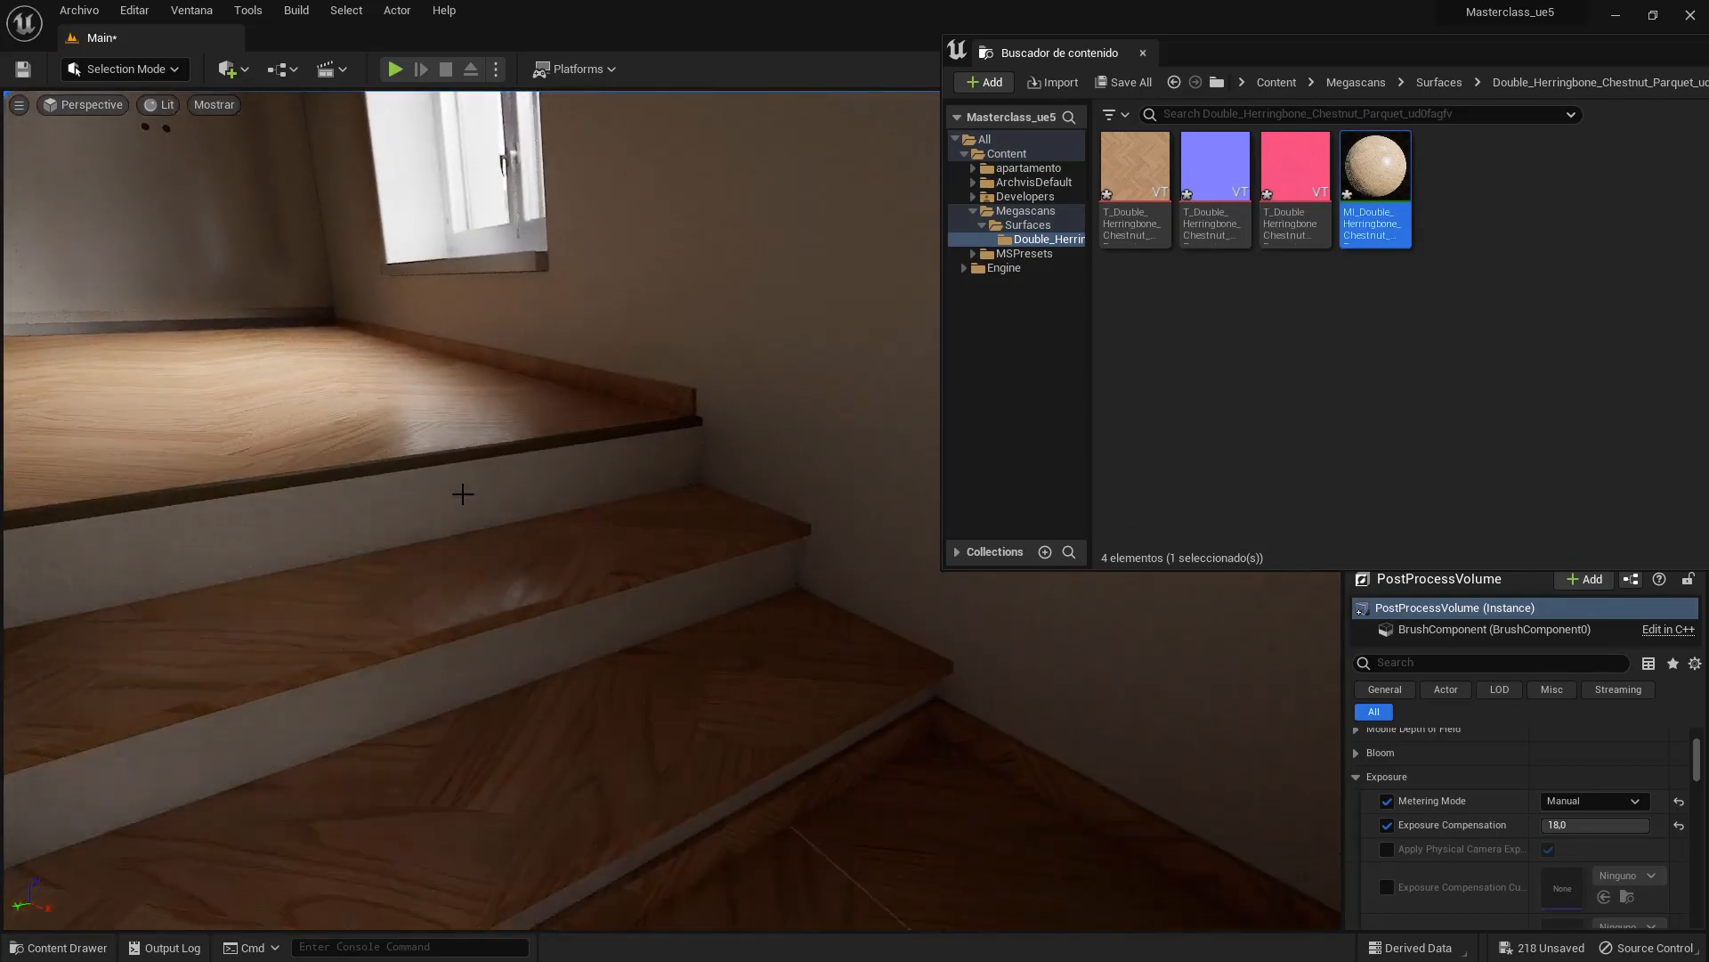
{"action": "right_click_drag", "start_coordinate": [462, 496], "coordinate": [462, 496]}
{"action": "left_click_drag", "start_coordinate": [1362, 189], "coordinate": [431, 706]}
{"action": "right_click_drag", "start_coordinate": [431, 706], "coordinate": [431, 706]}
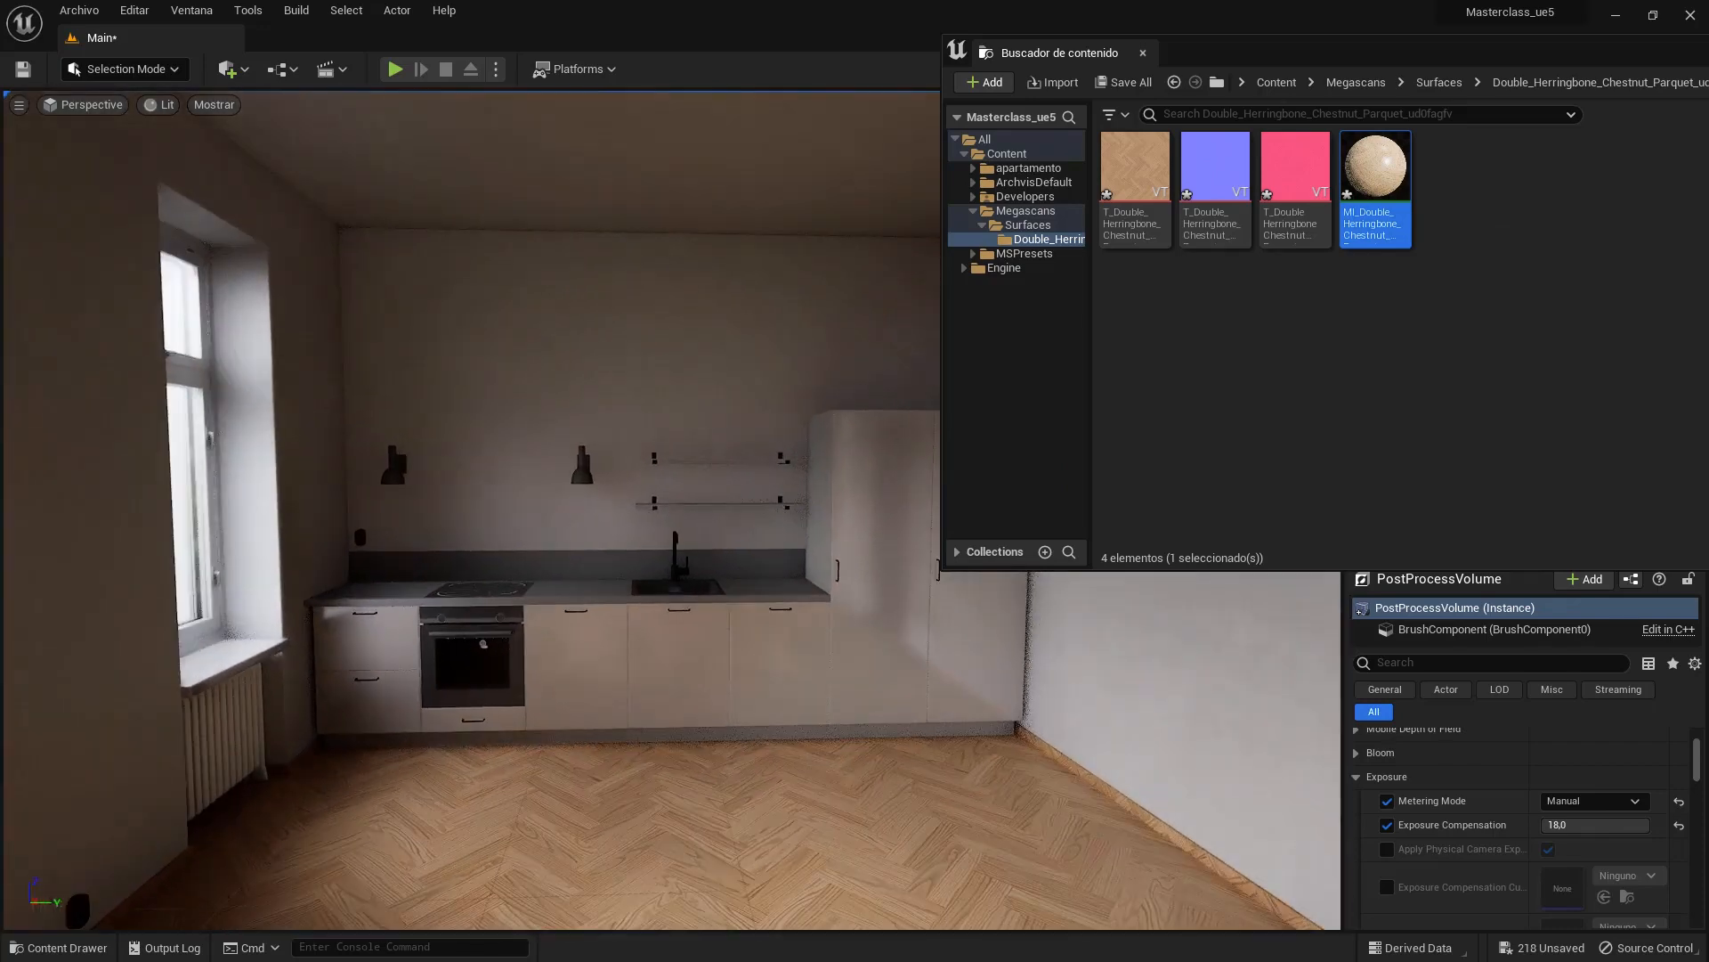
{"action": "left_click_drag", "start_coordinate": [1545, 58], "coordinate": [1306, 97]}
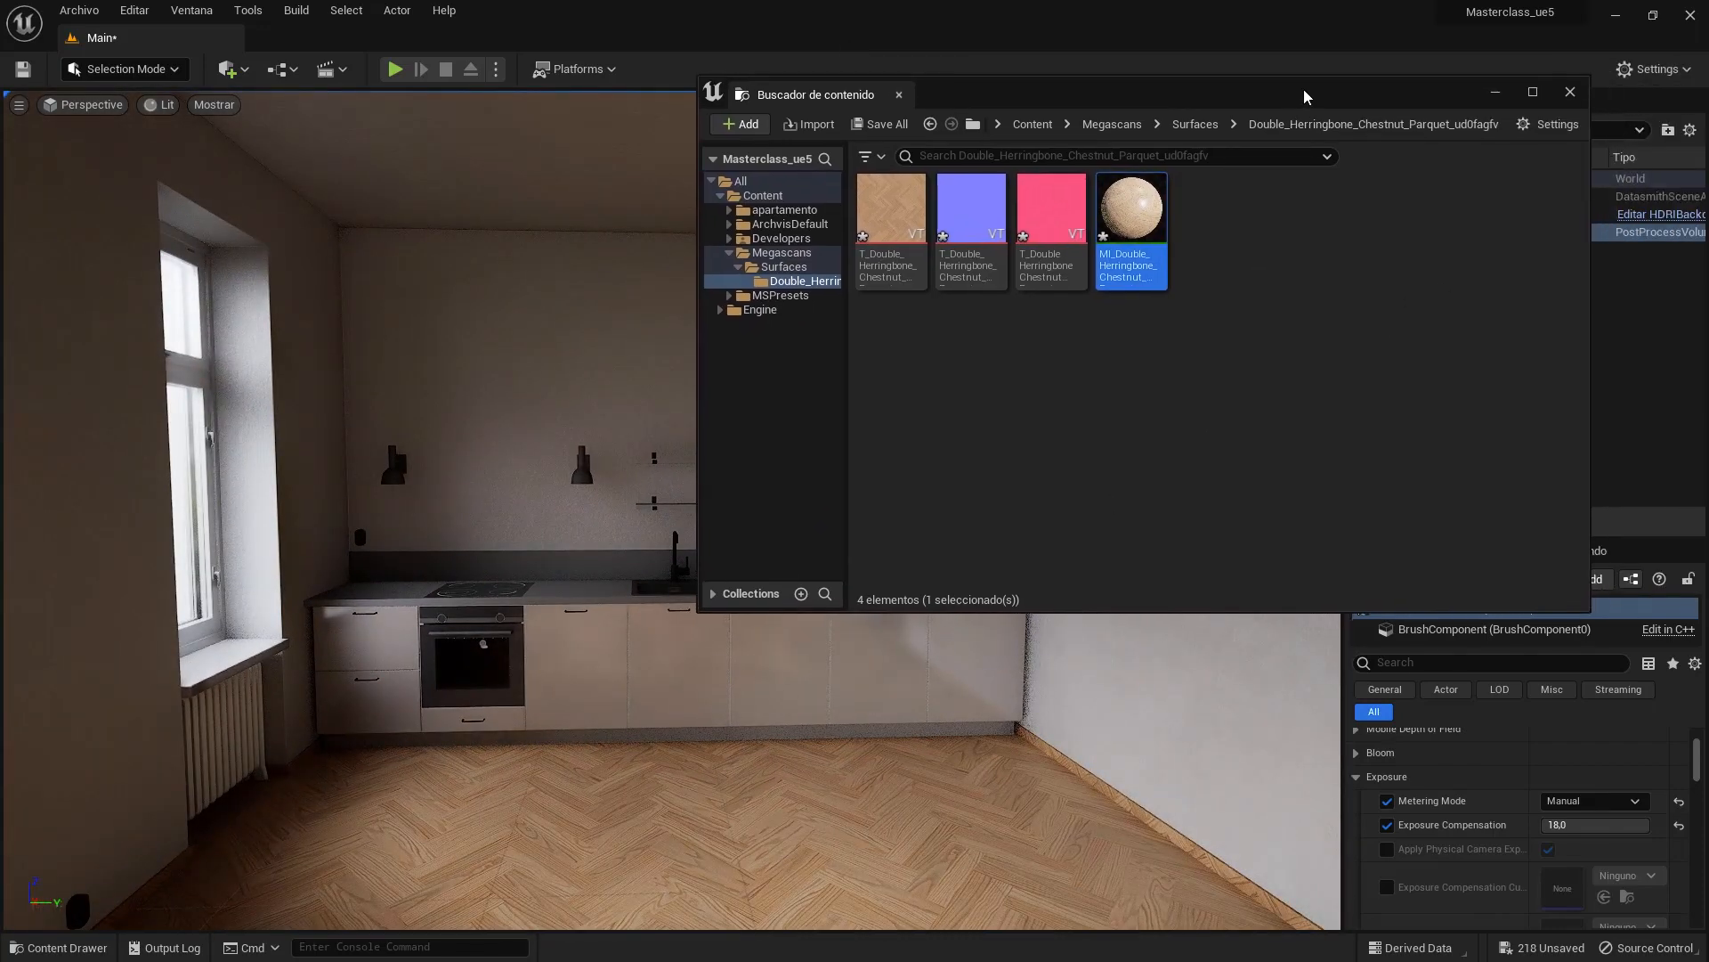
{"action": "left_click", "coordinate": [1570, 93]}
- Reopen the local Megascans assets in Quixel Bridge and select the Plywood surface
{"action": "right_click_drag", "start_coordinate": [1068, 445], "coordinate": [1068, 445]}
{"action": "right_click_drag", "start_coordinate": [843, 744], "coordinate": [843, 744]}
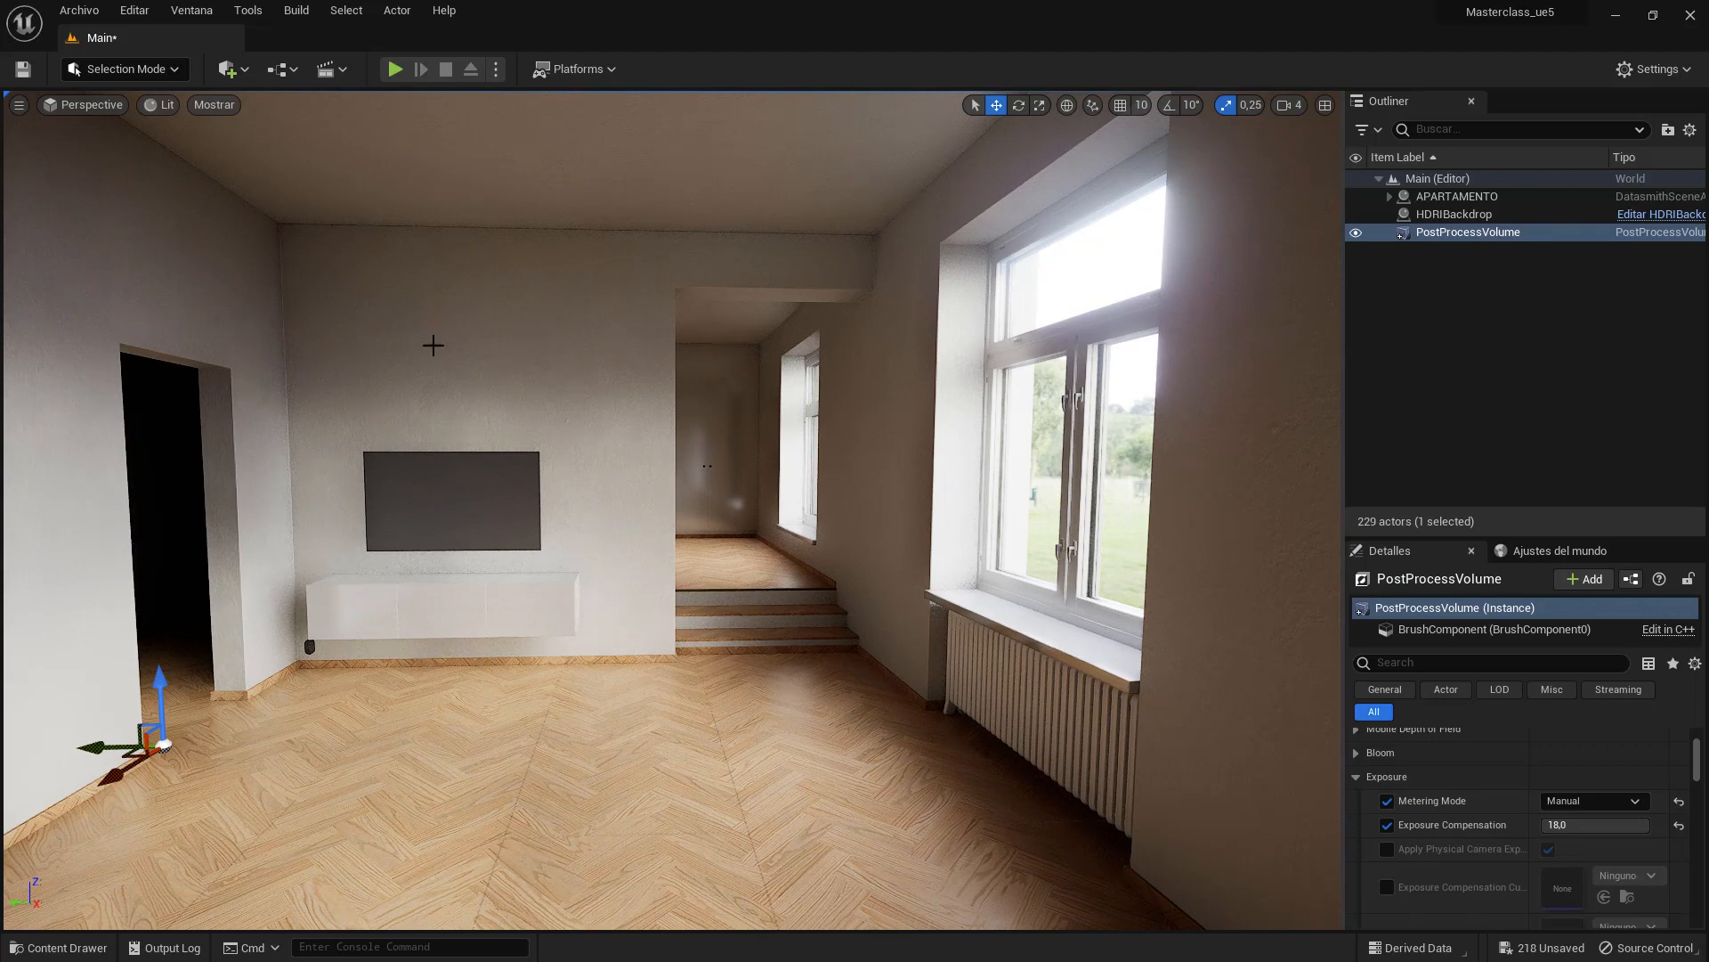
{"action": "left_click", "coordinate": [245, 69]}
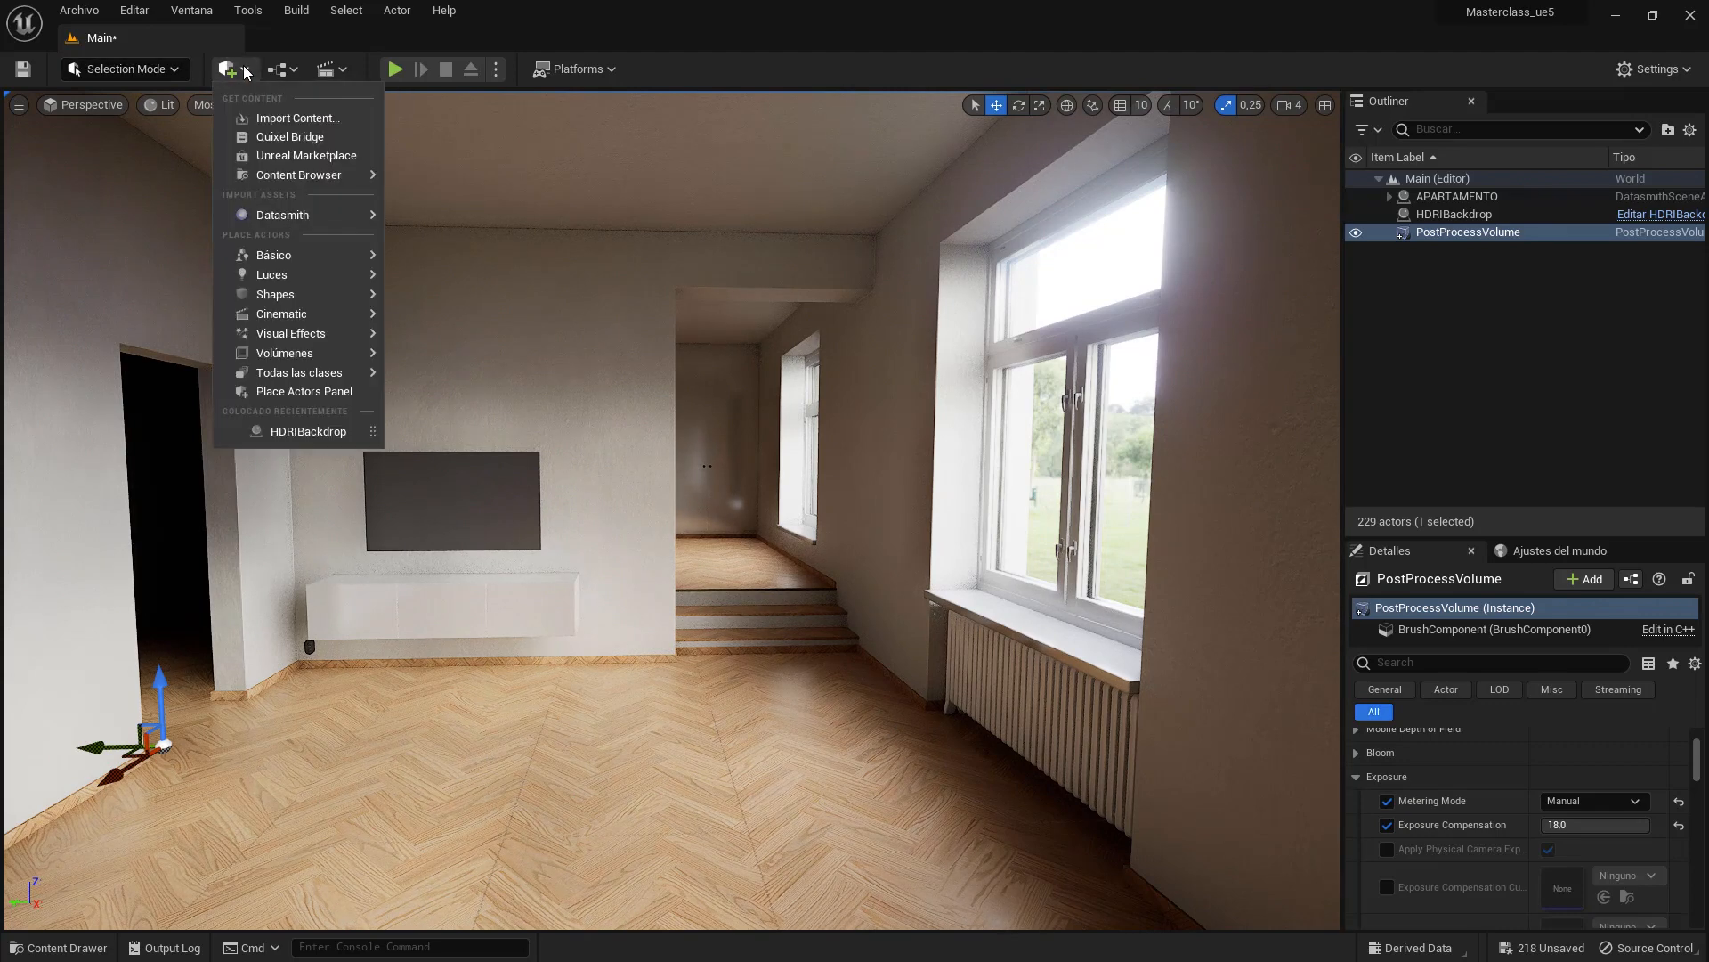
{"action": "left_click", "coordinate": [290, 137]}
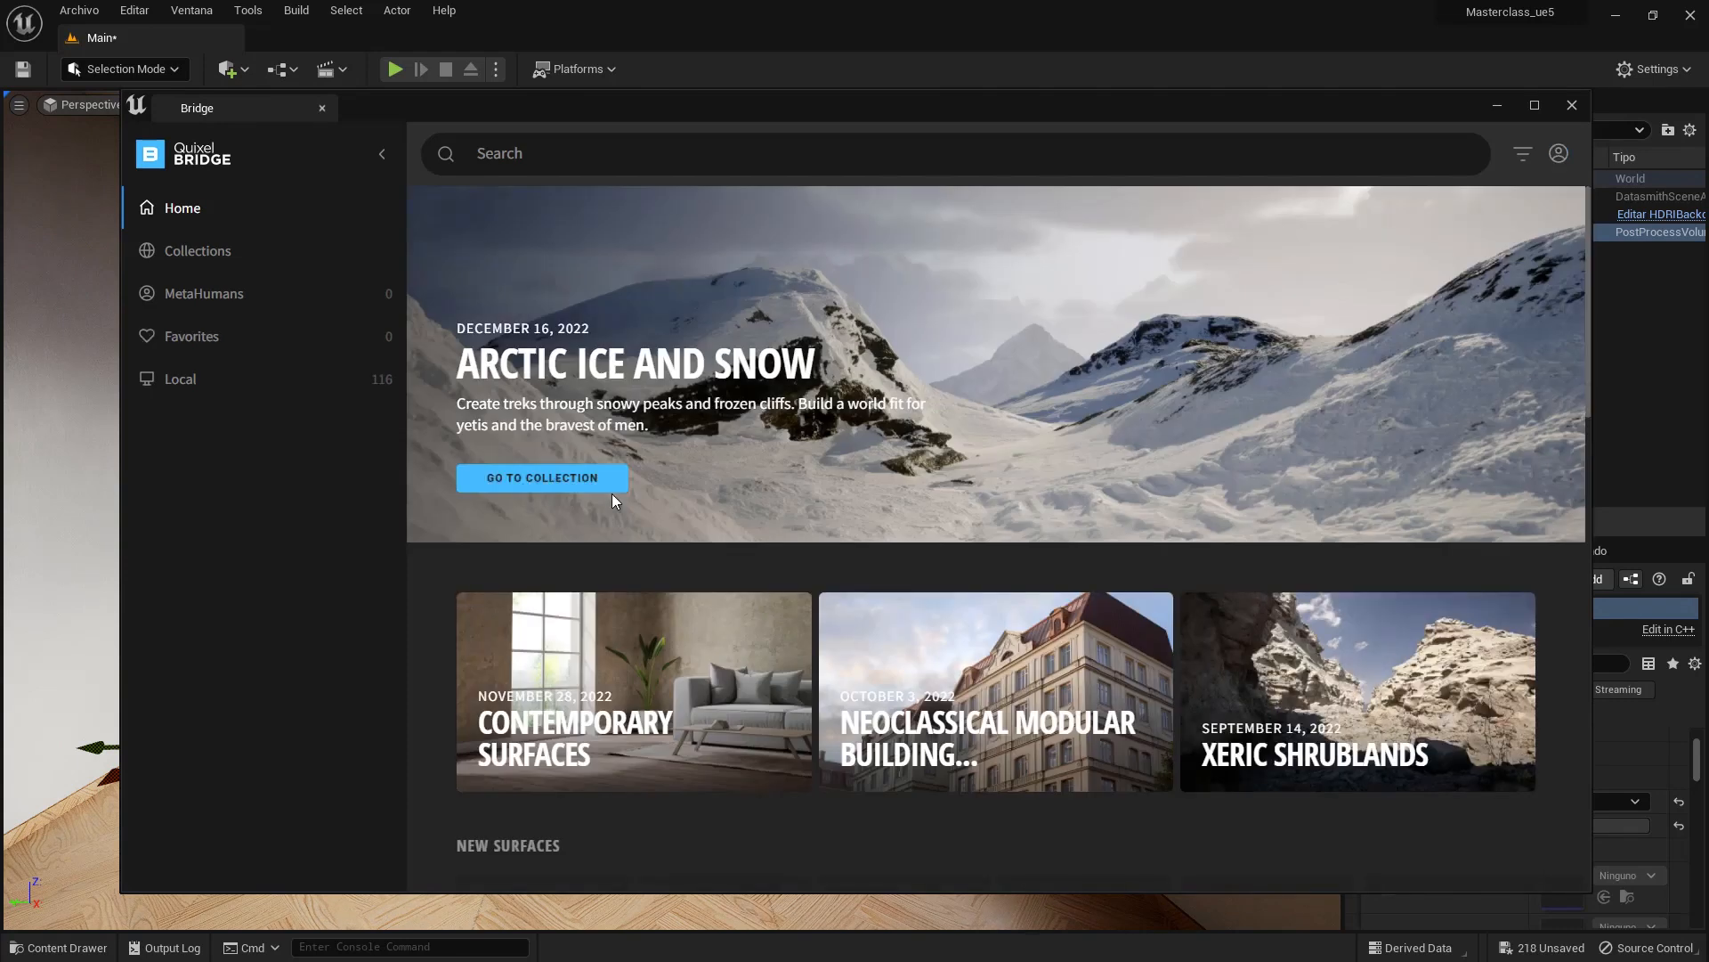
{"action": "left_click", "coordinate": [184, 380]}
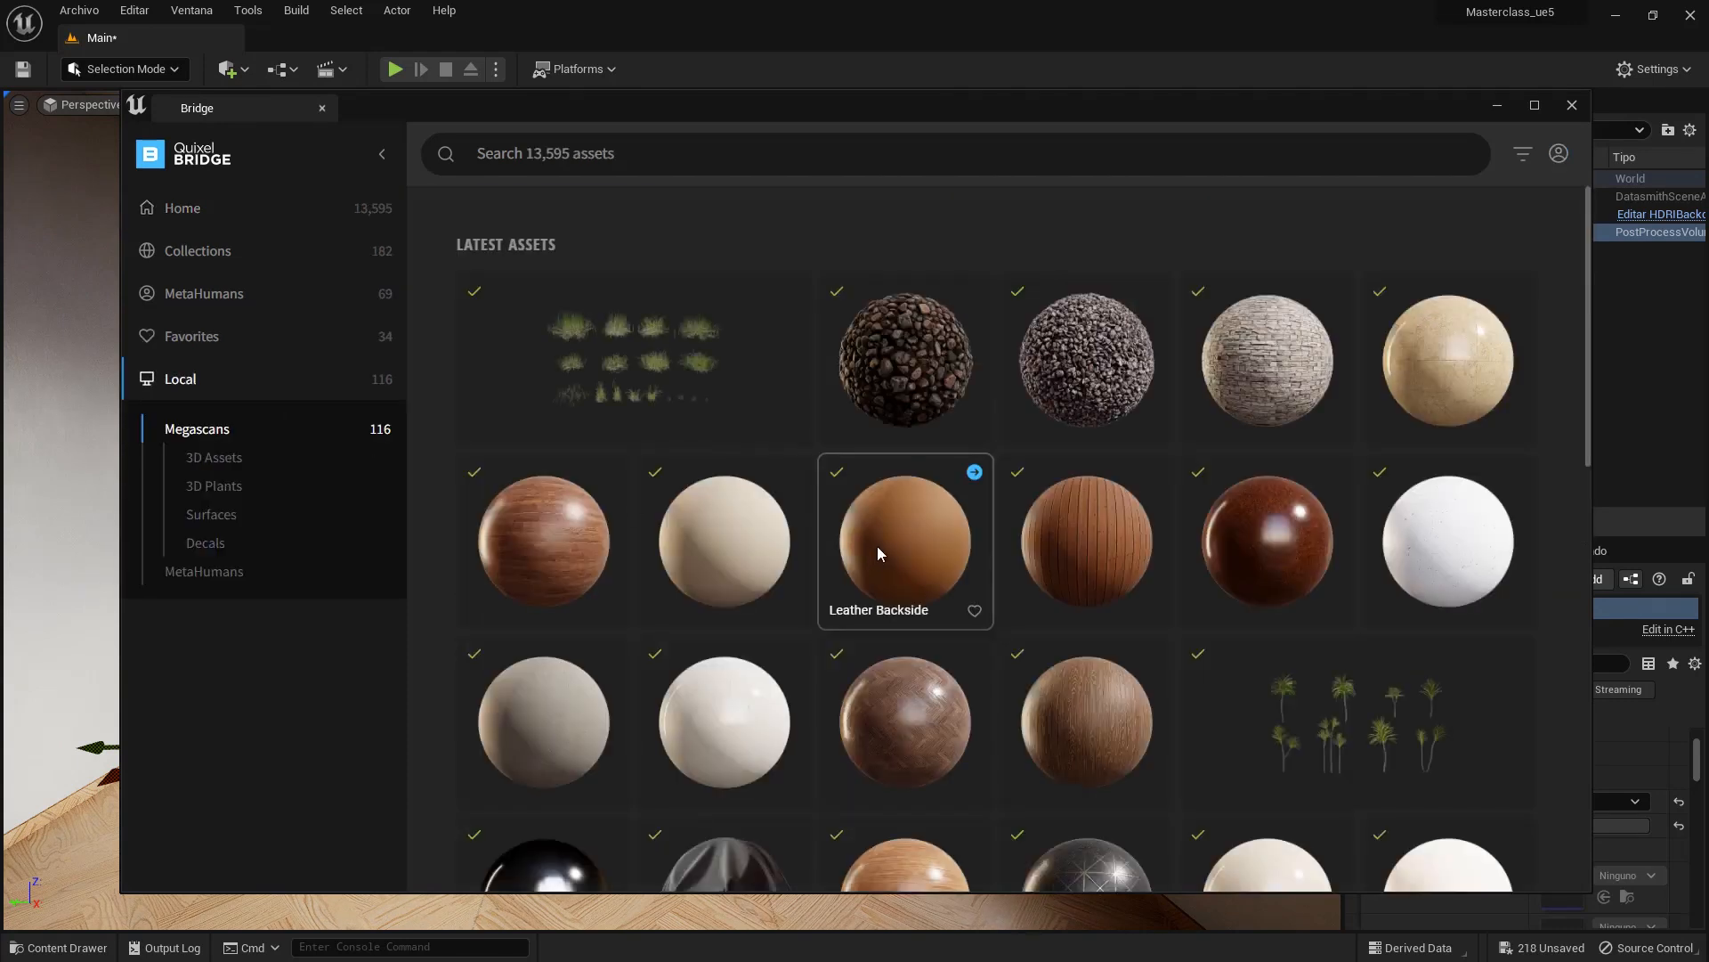
{"action": "scroll", "coordinate": [878, 549], "scroll_direction": "down", "scroll_amount": 12}
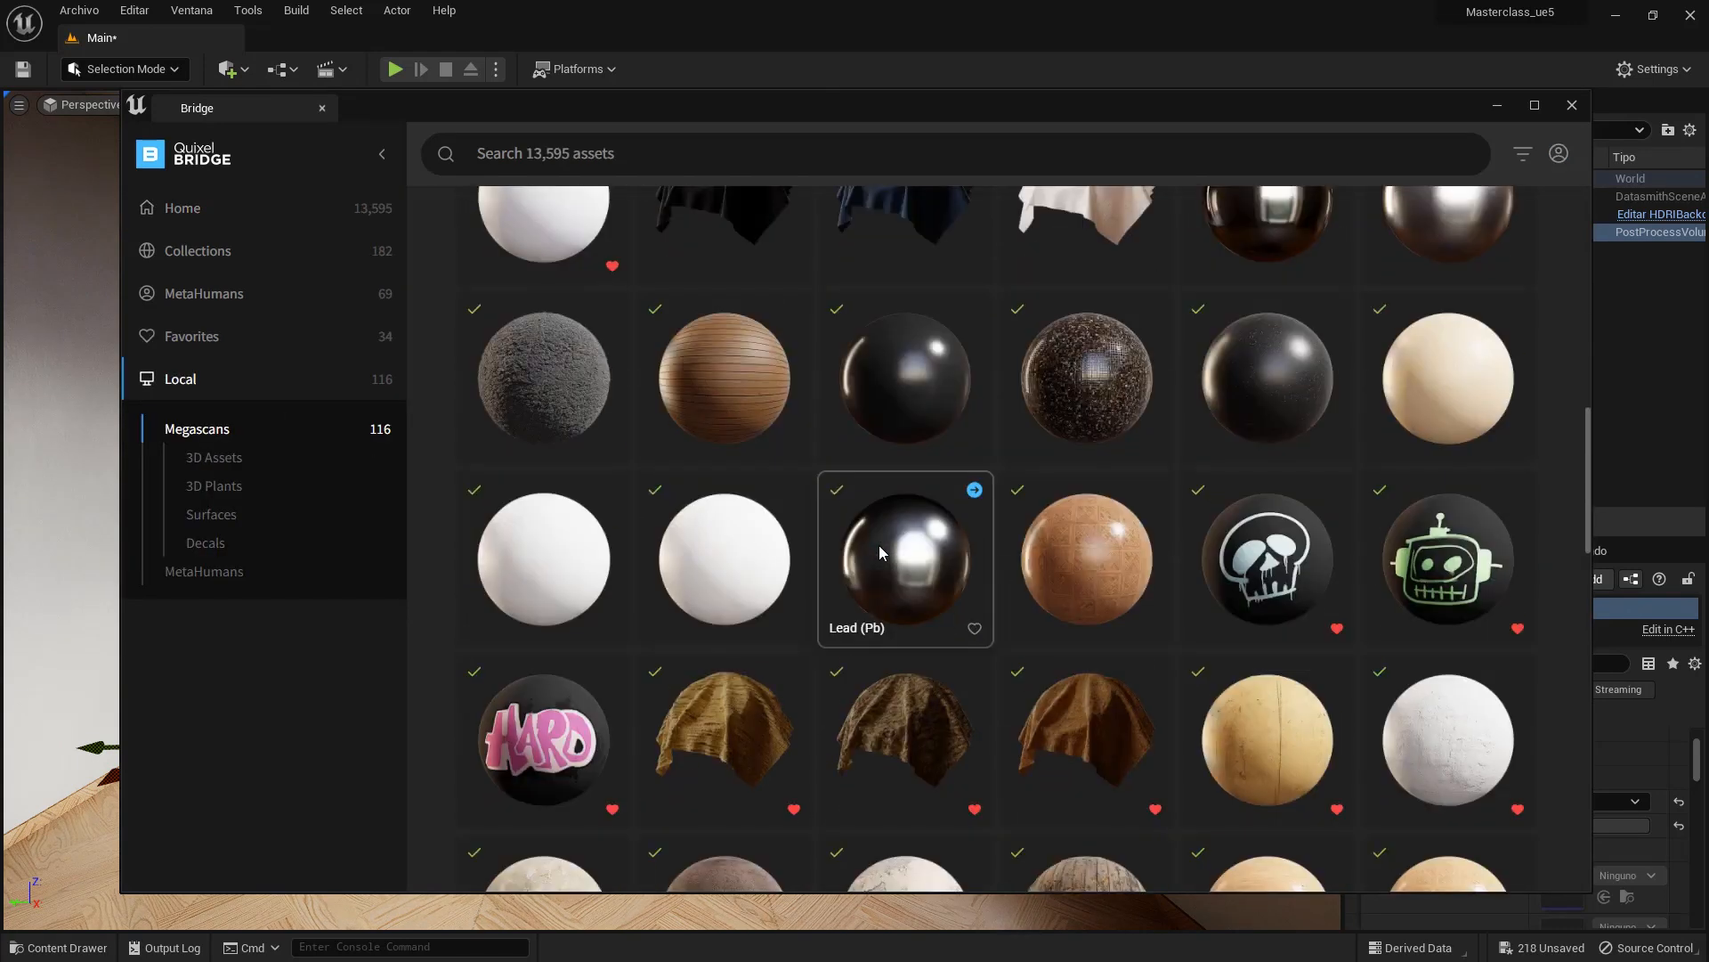
{"action": "scroll", "coordinate": [880, 551], "scroll_direction": "down", "scroll_amount": 4}
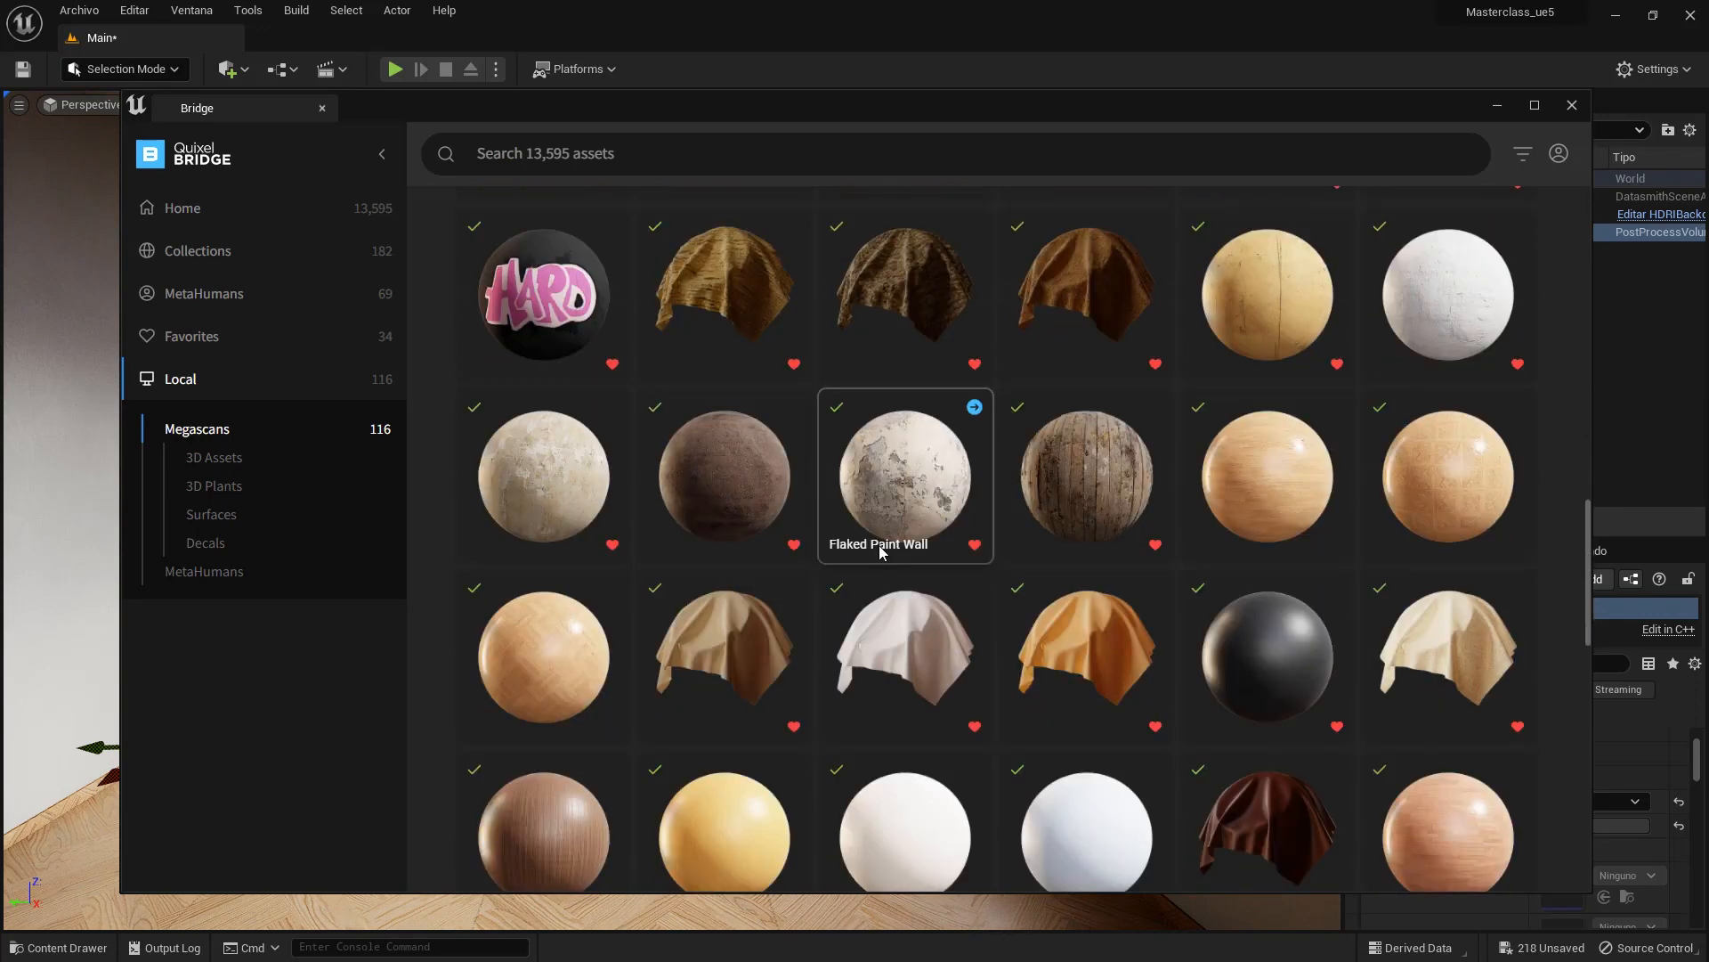
{"action": "scroll", "coordinate": [880, 551], "scroll_direction": "down", "scroll_amount": 5}
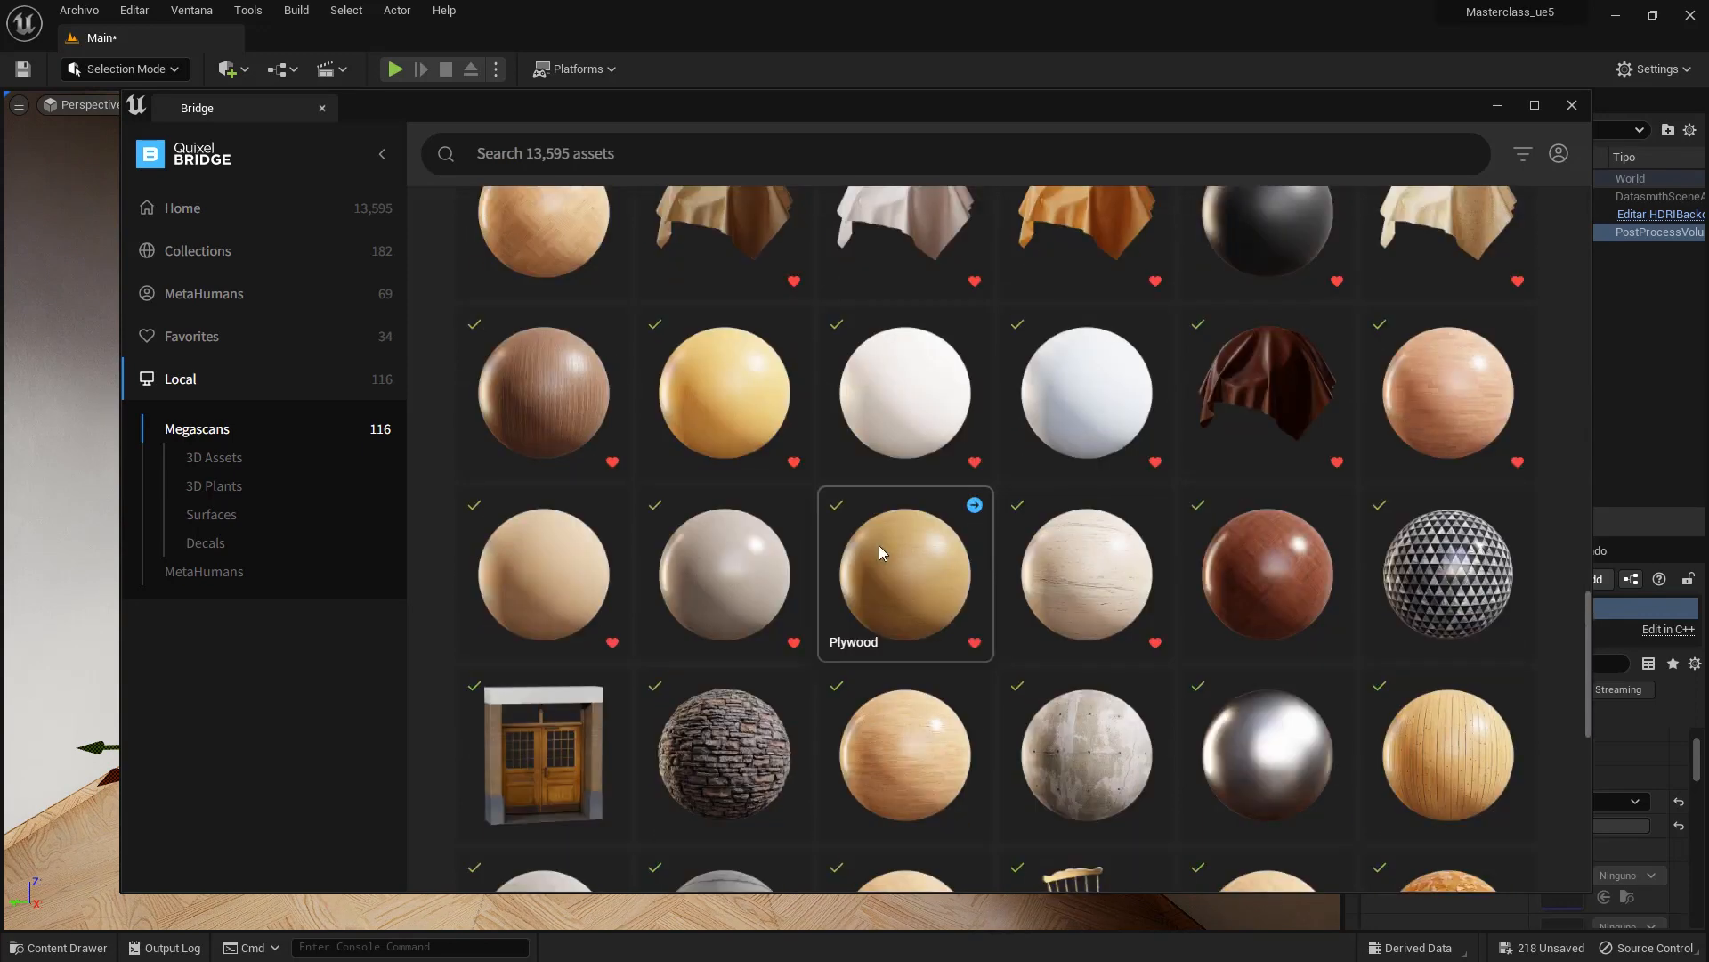
{"action": "left_click", "coordinate": [933, 585]}
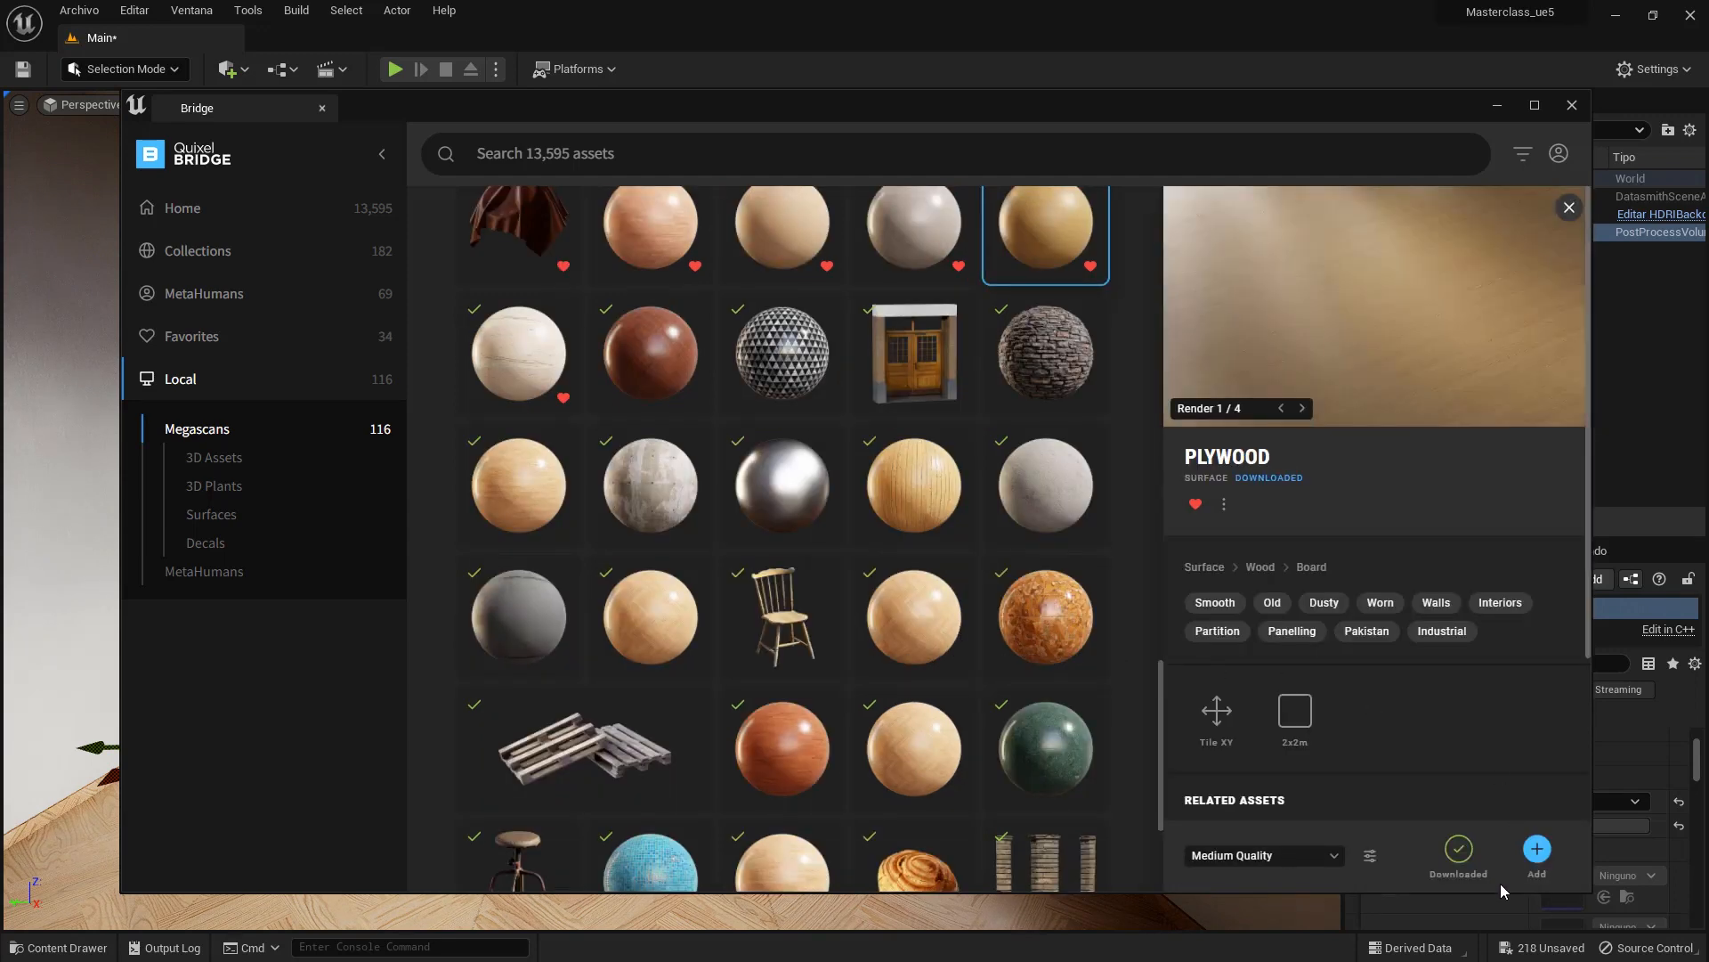
- Add the Plywood surface to the project in Medium Quality and close Bridge
{"action": "left_click", "coordinate": [1327, 855]}
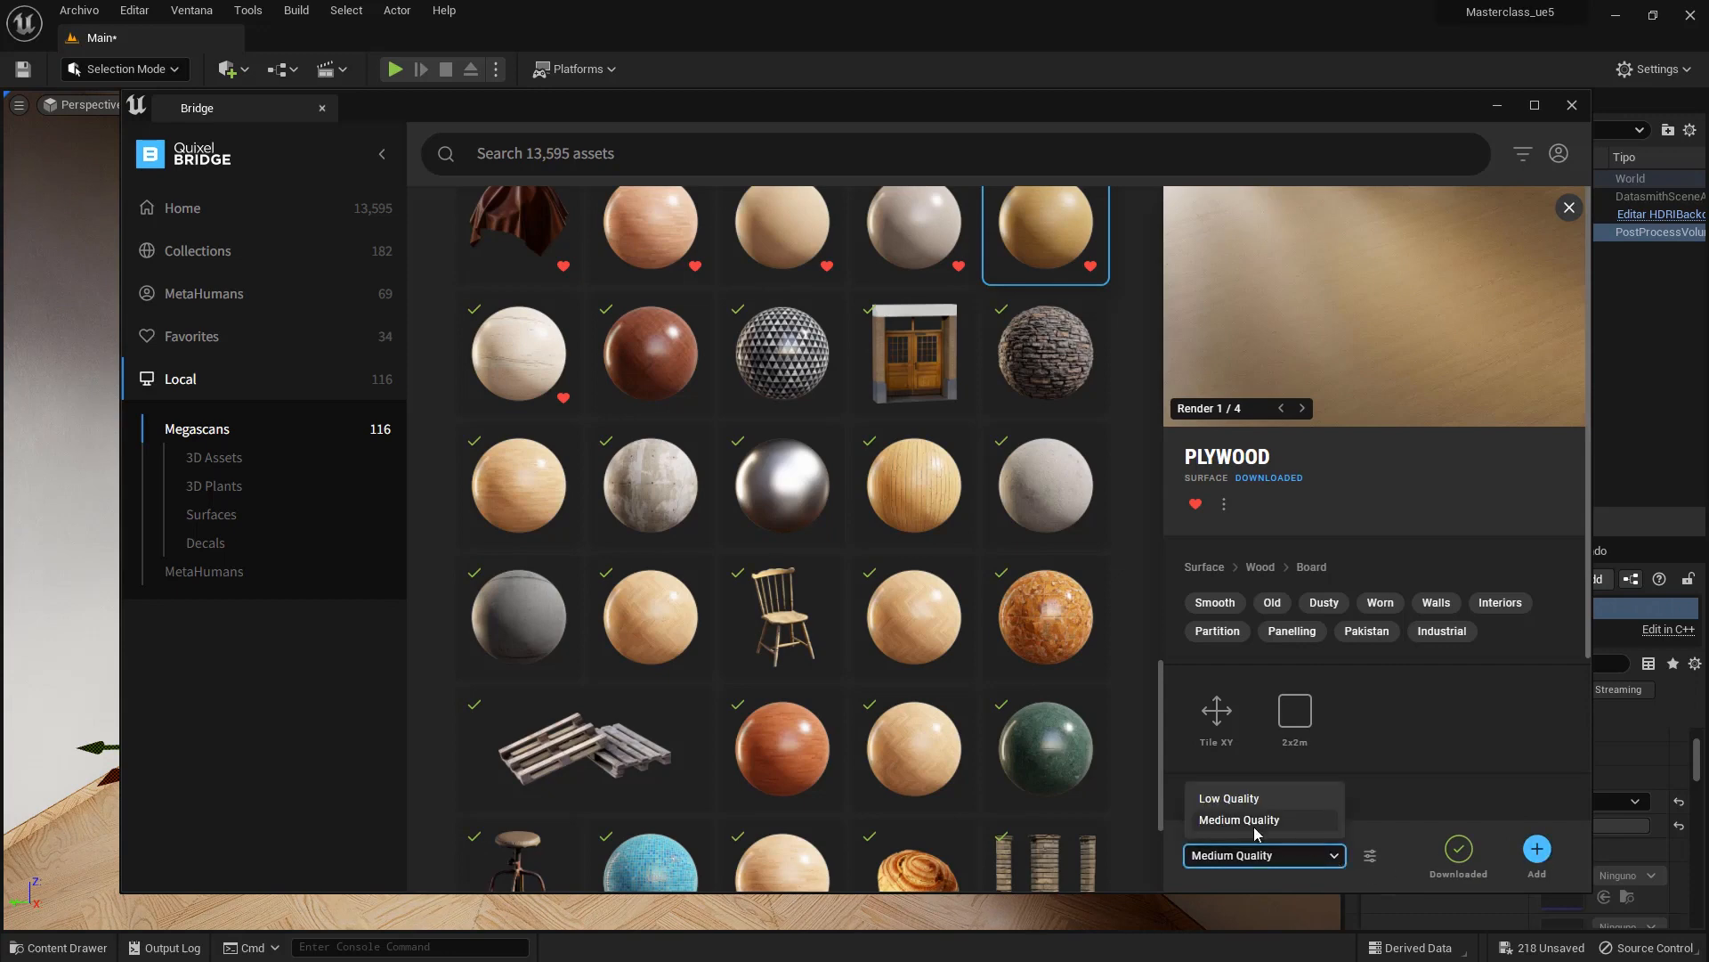
{"action": "left_click", "coordinate": [1539, 851]}
{"action": "left_click", "coordinate": [1571, 105]}
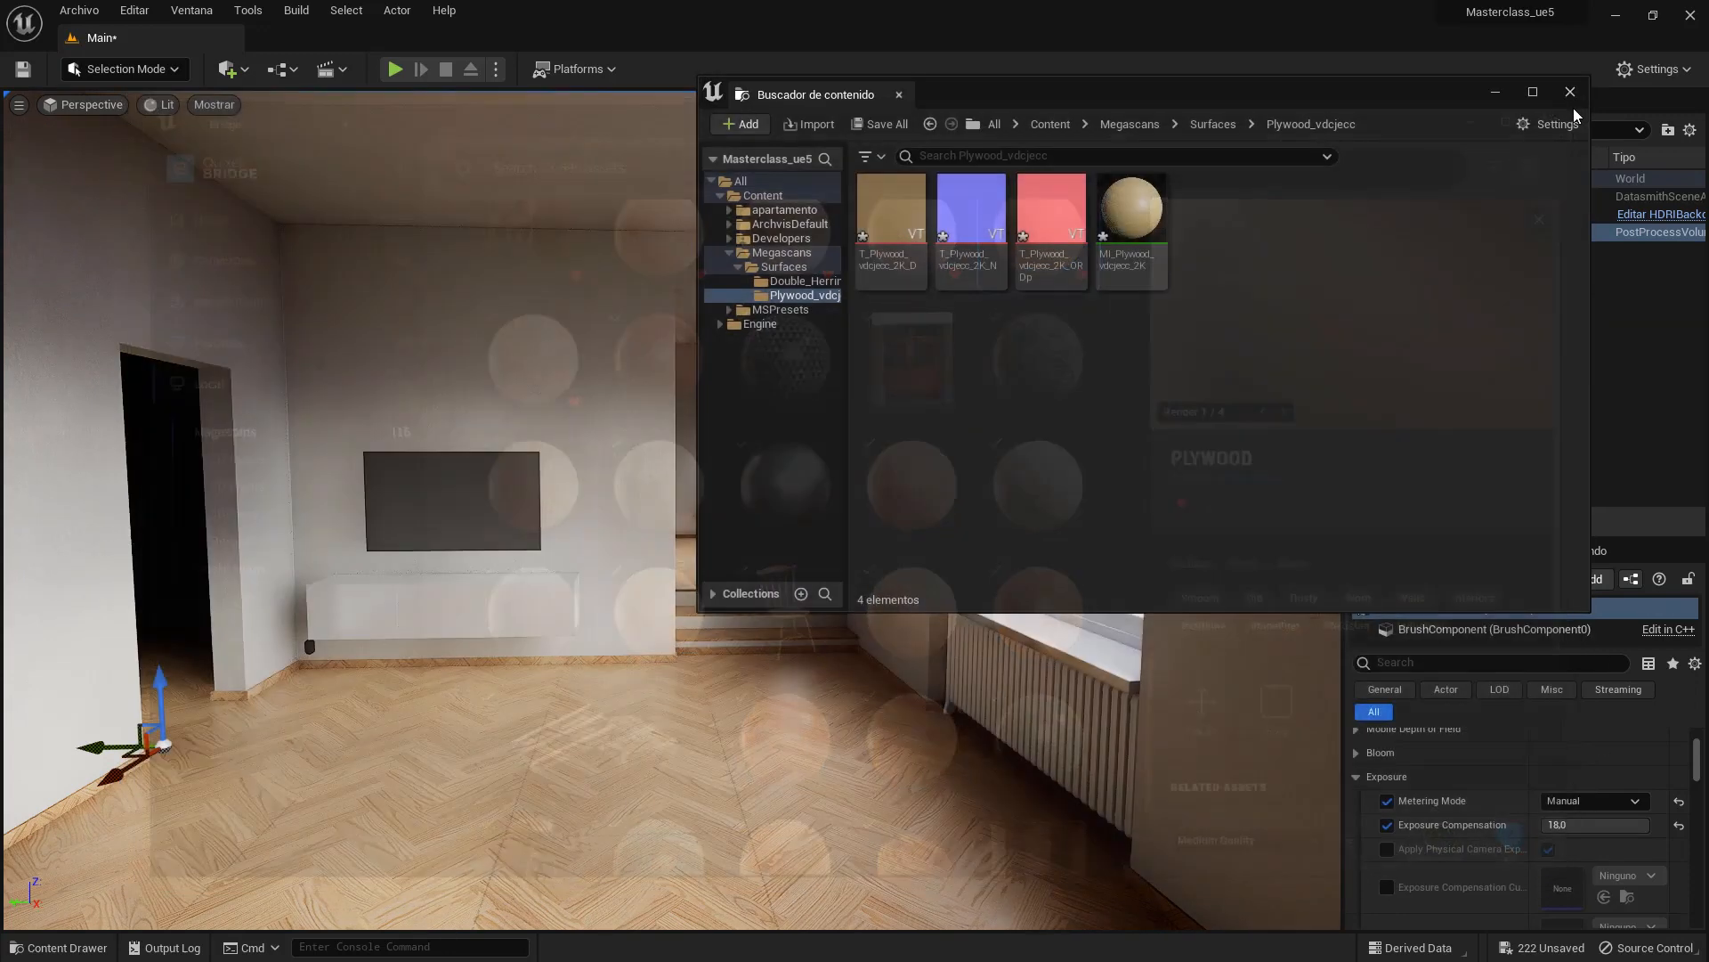
- Apply the Plywood material to the skirting board under the TV and the one between the stairs and the radiator
{"action": "left_click_drag", "start_coordinate": [1136, 210], "coordinate": [531, 659]}
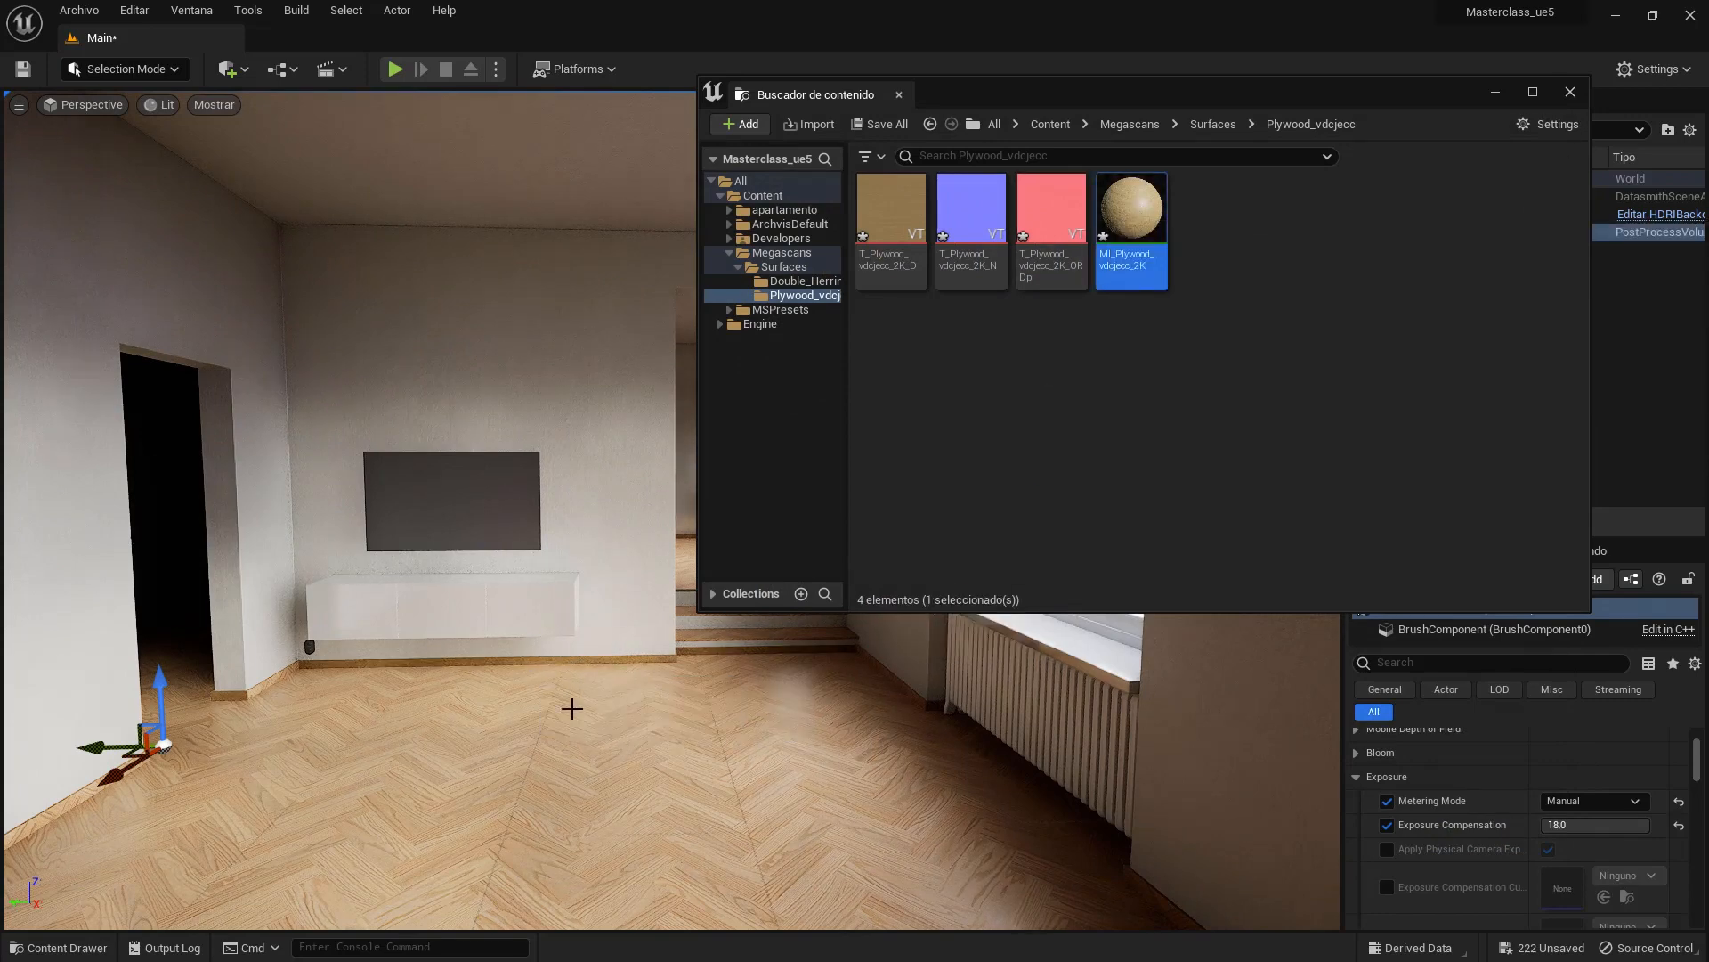
{"action": "scroll", "coordinate": [571, 726], "scroll_direction": "up", "scroll_amount": 5}
{"action": "middle_click_drag", "start_coordinate": [569, 734], "coordinate": [569, 864]}
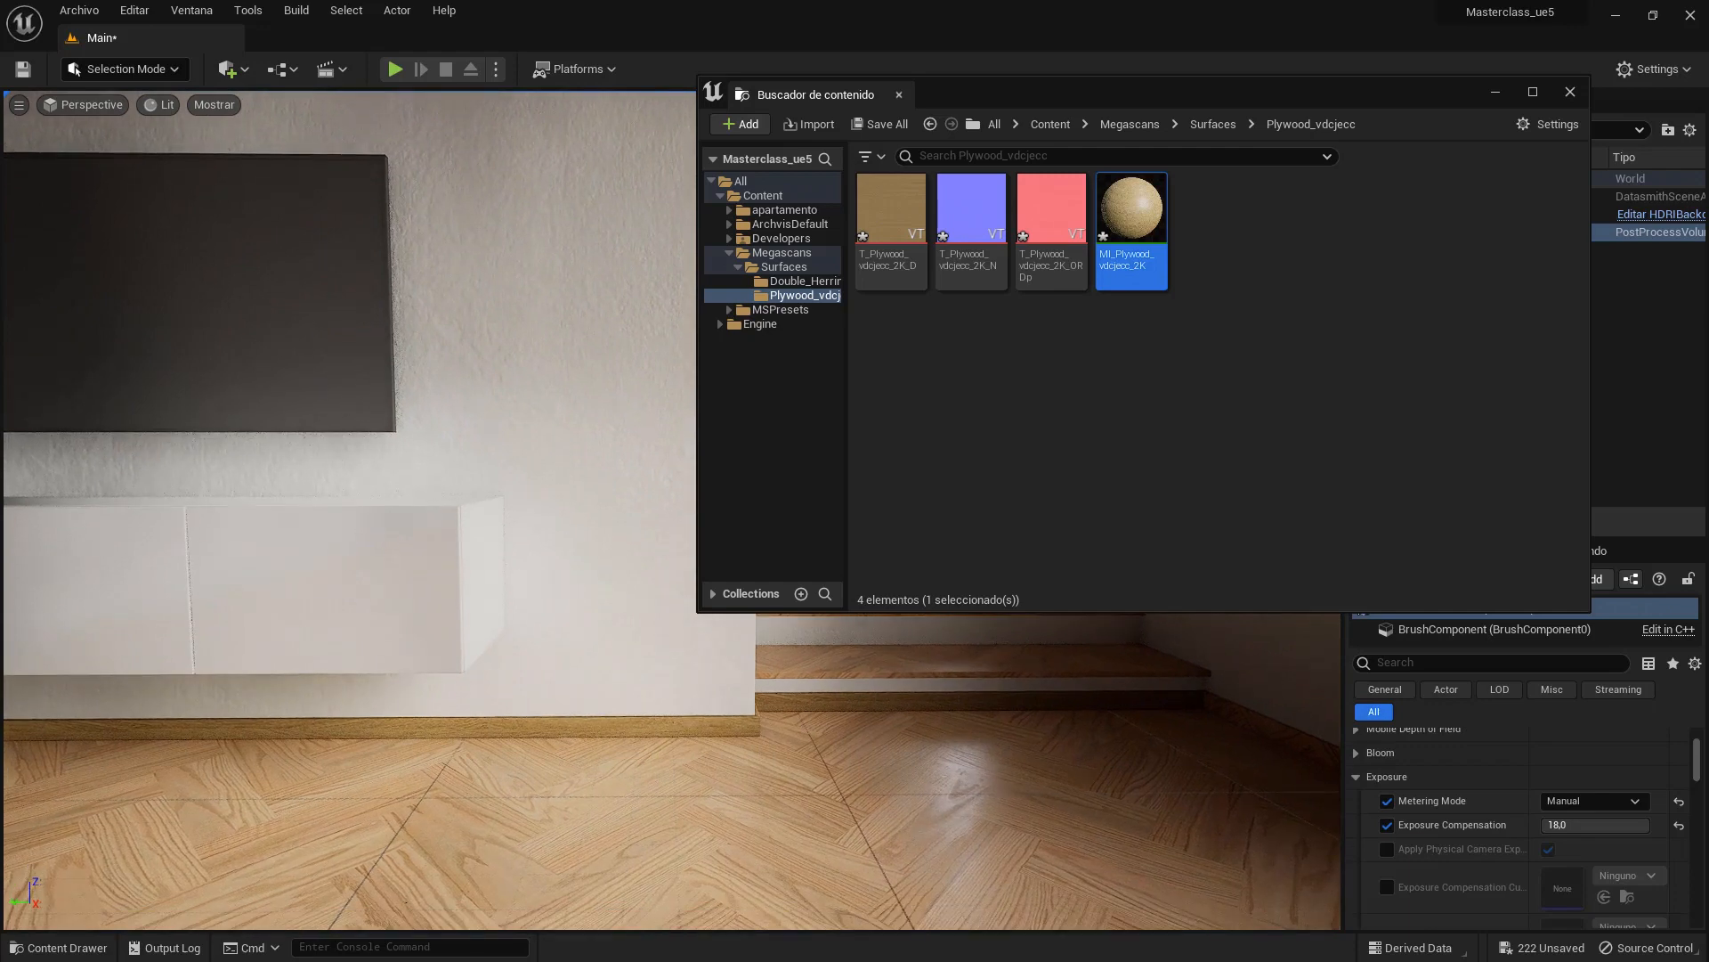
{"action": "right_click_drag", "start_coordinate": [563, 810], "coordinate": [828, 806]}
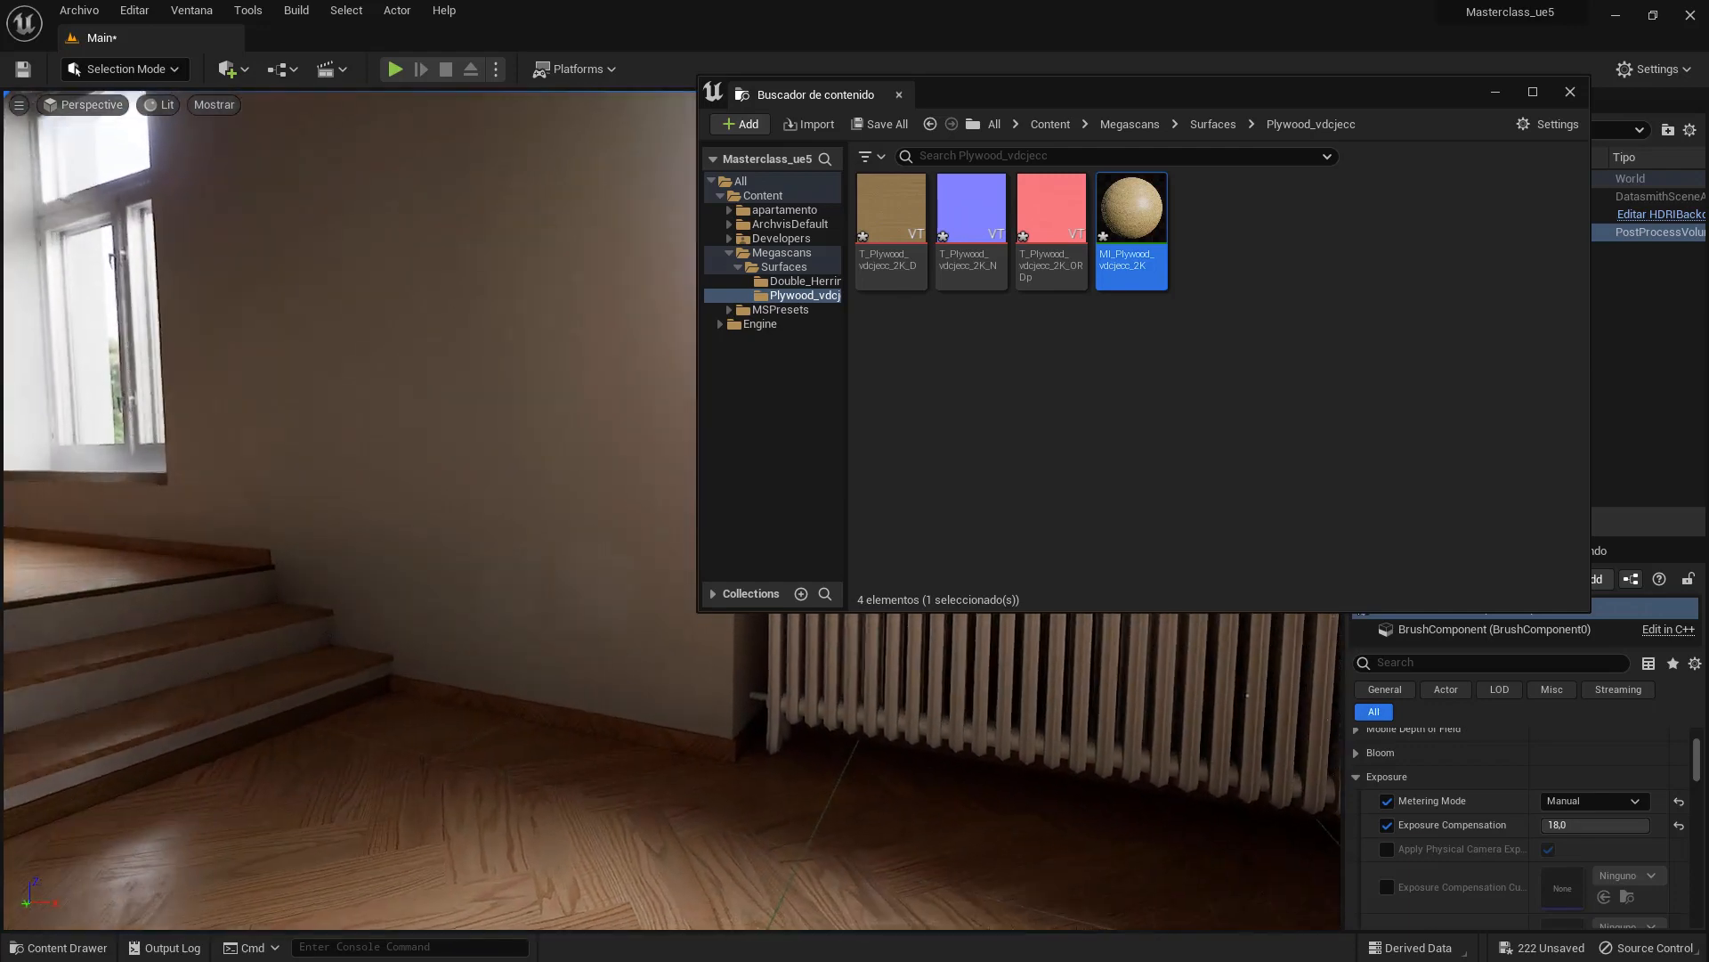
{"action": "left_click_drag", "start_coordinate": [1157, 280], "coordinate": [602, 737]}
{"action": "right_click_drag", "start_coordinate": [601, 737], "coordinate": [499, 737]}
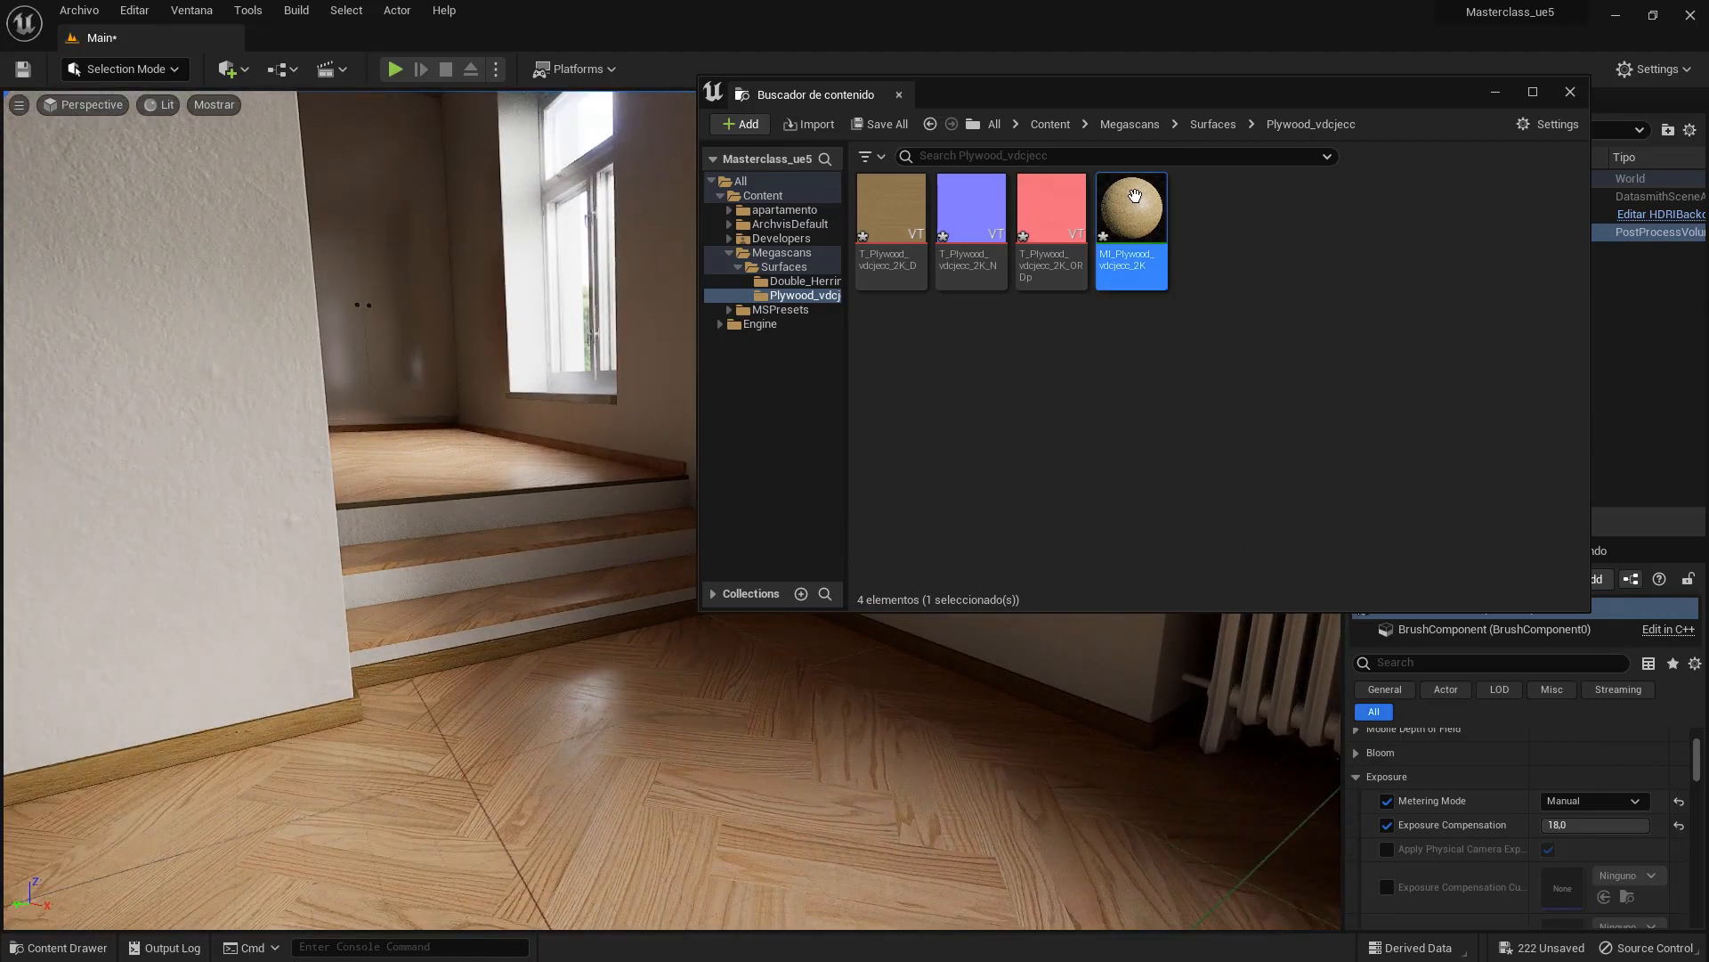
- Apply the Plywood material to the skirting above the stairs, along the remaining walls and beside the door
{"action": "left_click_drag", "start_coordinate": [1131, 227], "coordinate": [651, 466]}
{"action": "right_click_drag", "start_coordinate": [499, 537], "coordinate": [133, 559]}
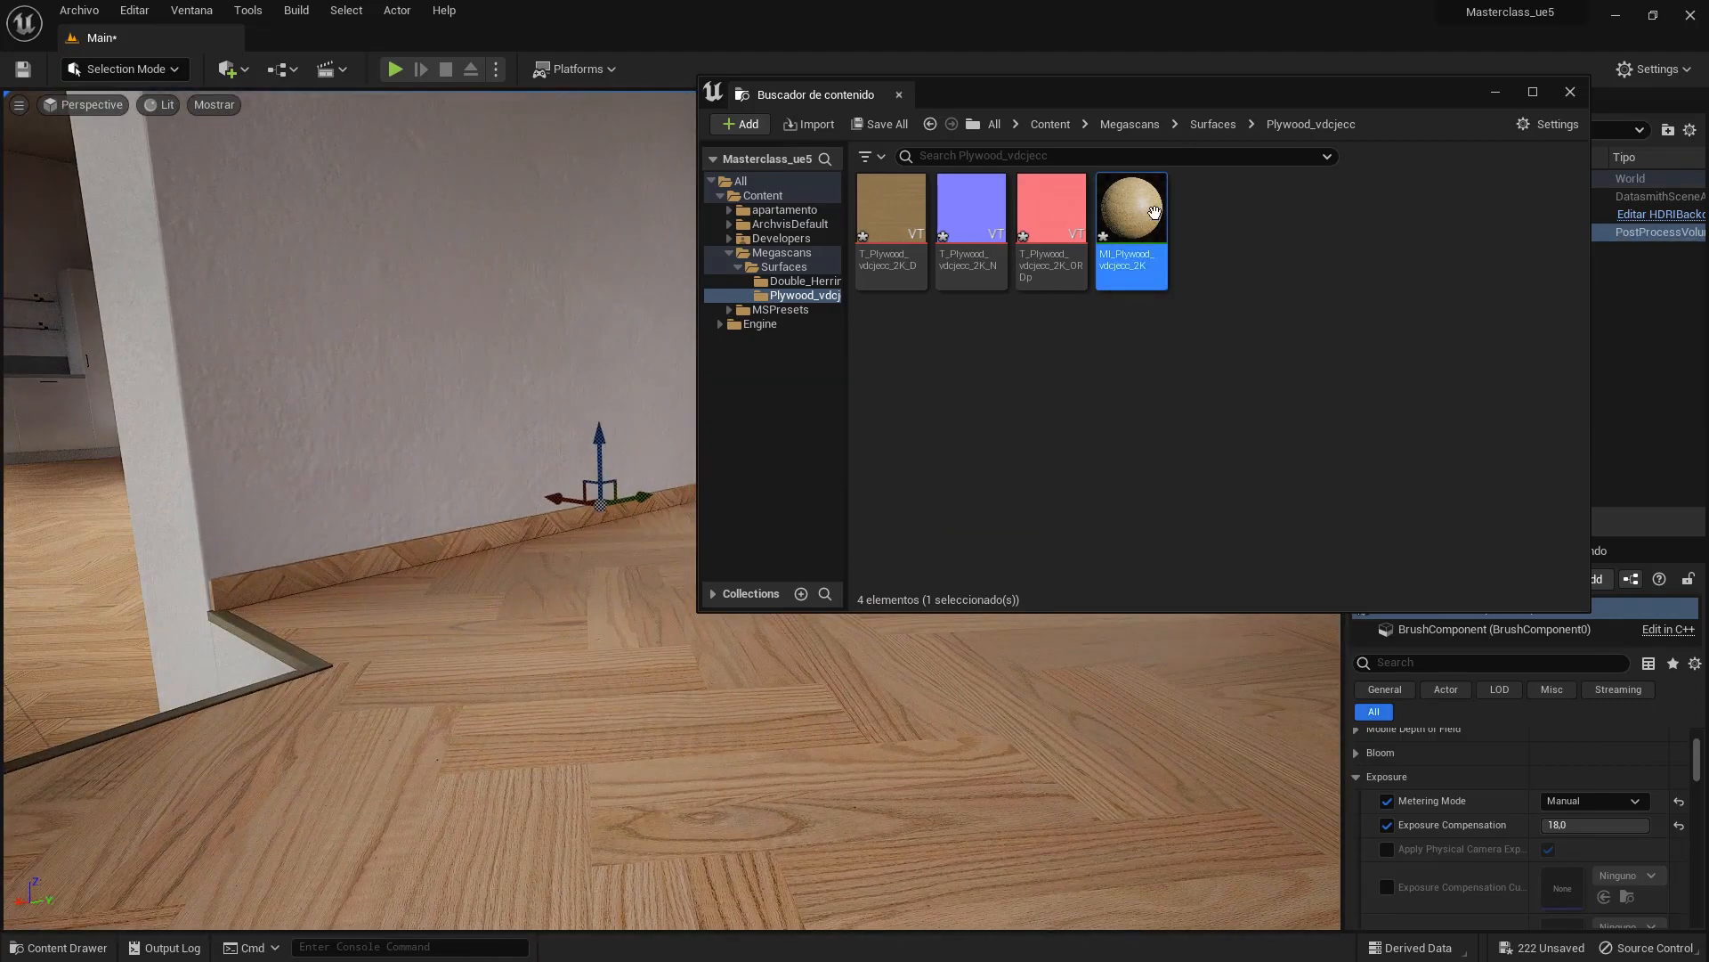
{"action": "left_click_drag", "start_coordinate": [1130, 227], "coordinate": [519, 534]}
{"action": "right_click_drag", "start_coordinate": [525, 525], "coordinate": [214, 547]}
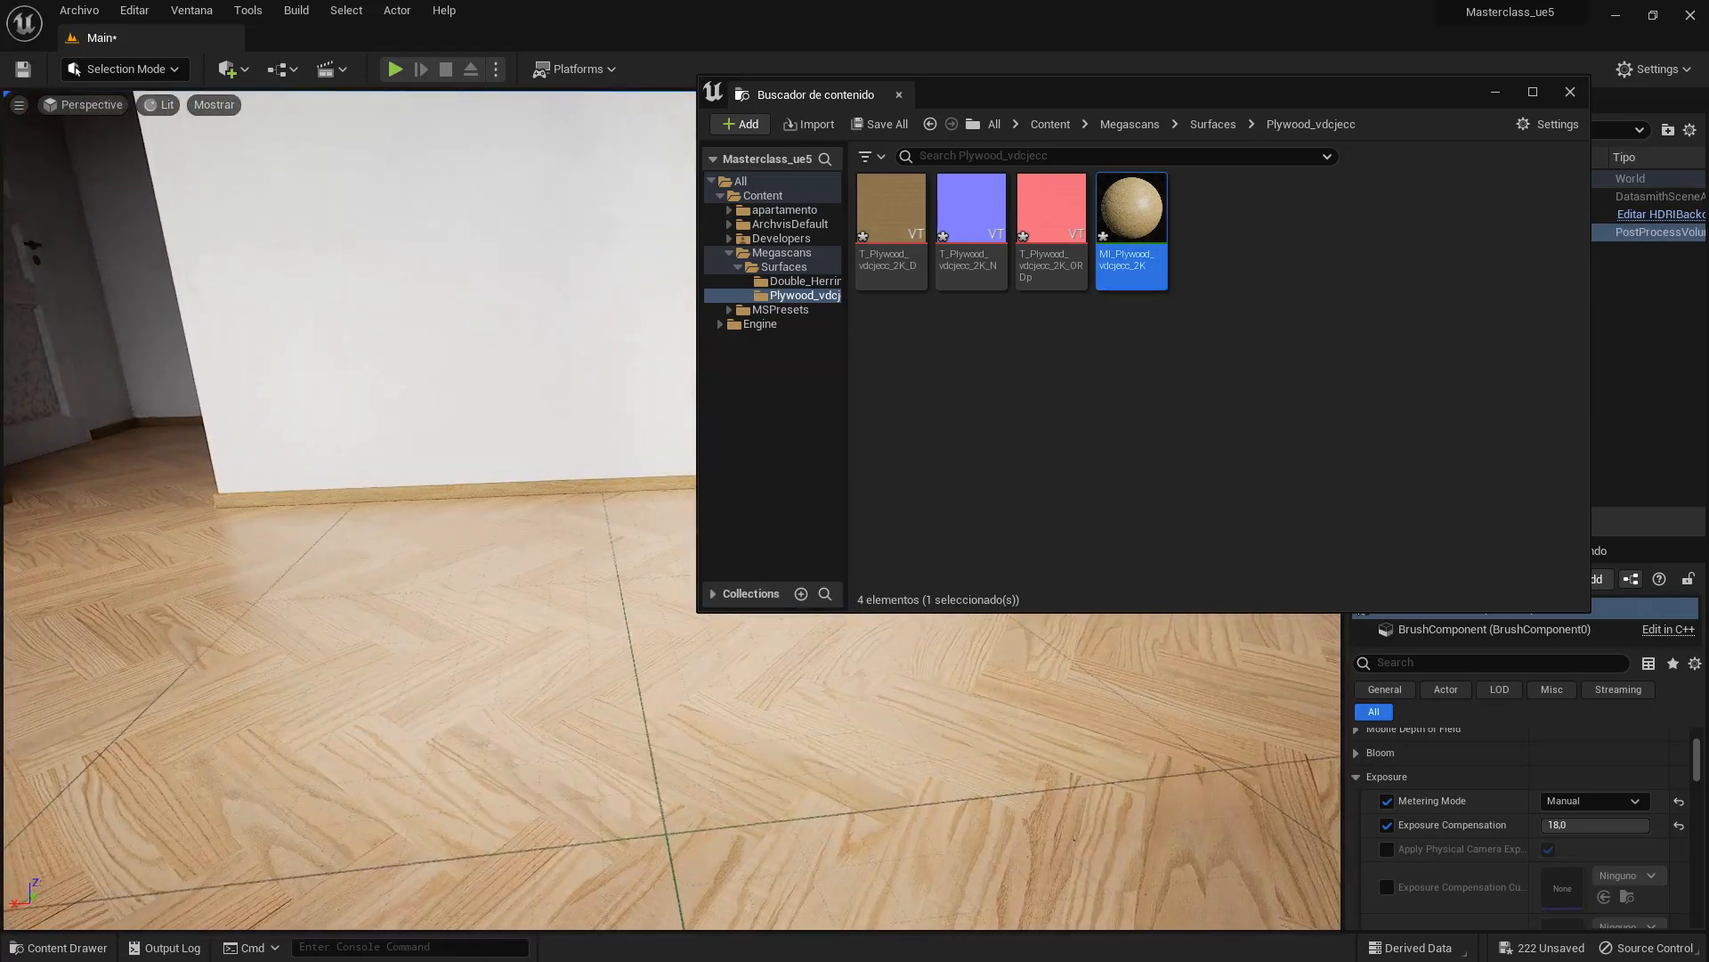
{"action": "left_click_drag", "start_coordinate": [1129, 230], "coordinate": [595, 488]}
{"action": "right_click_drag", "start_coordinate": [595, 488], "coordinate": [568, 609]}
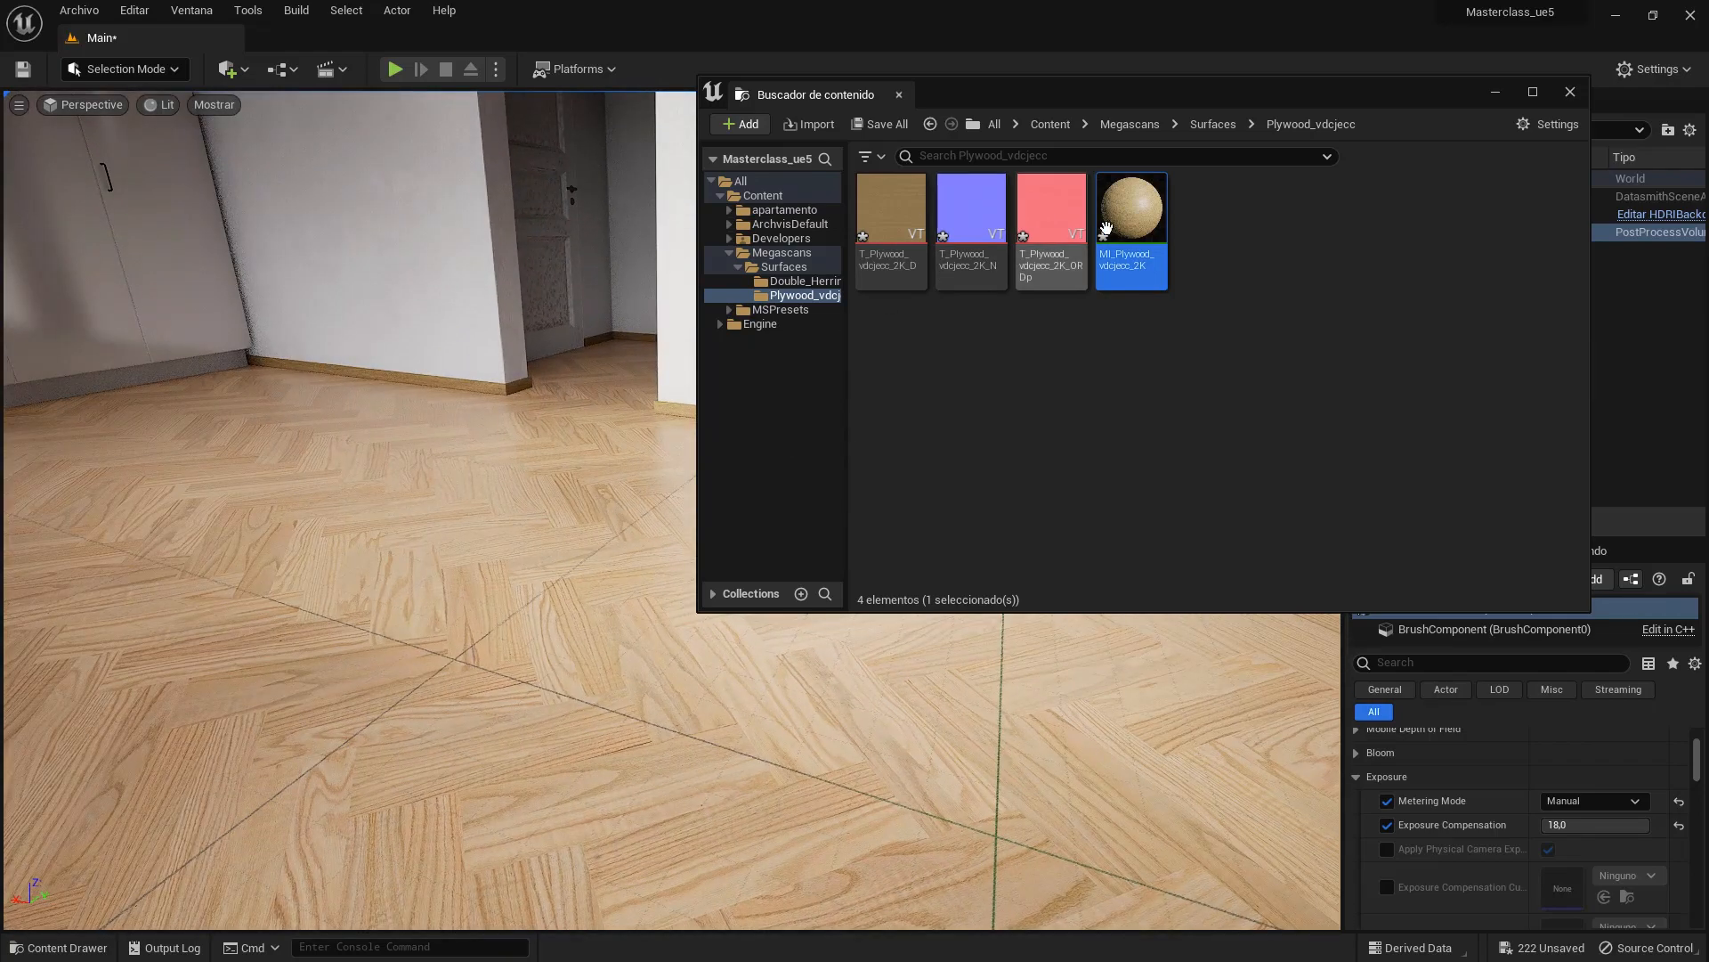
{"action": "left_click_drag", "start_coordinate": [1130, 222], "coordinate": [489, 388]}
{"action": "mouse_move", "coordinate": [606, 596]}
{"action": "right_mouse_down"}
{"action": "mouse_move", "coordinate": [606, 641]}
{"action": "mouse_move", "coordinate": [552, 615]}
{"action": "mouse_move", "coordinate": [624, 590]}
{"action": "right_mouse_up"}
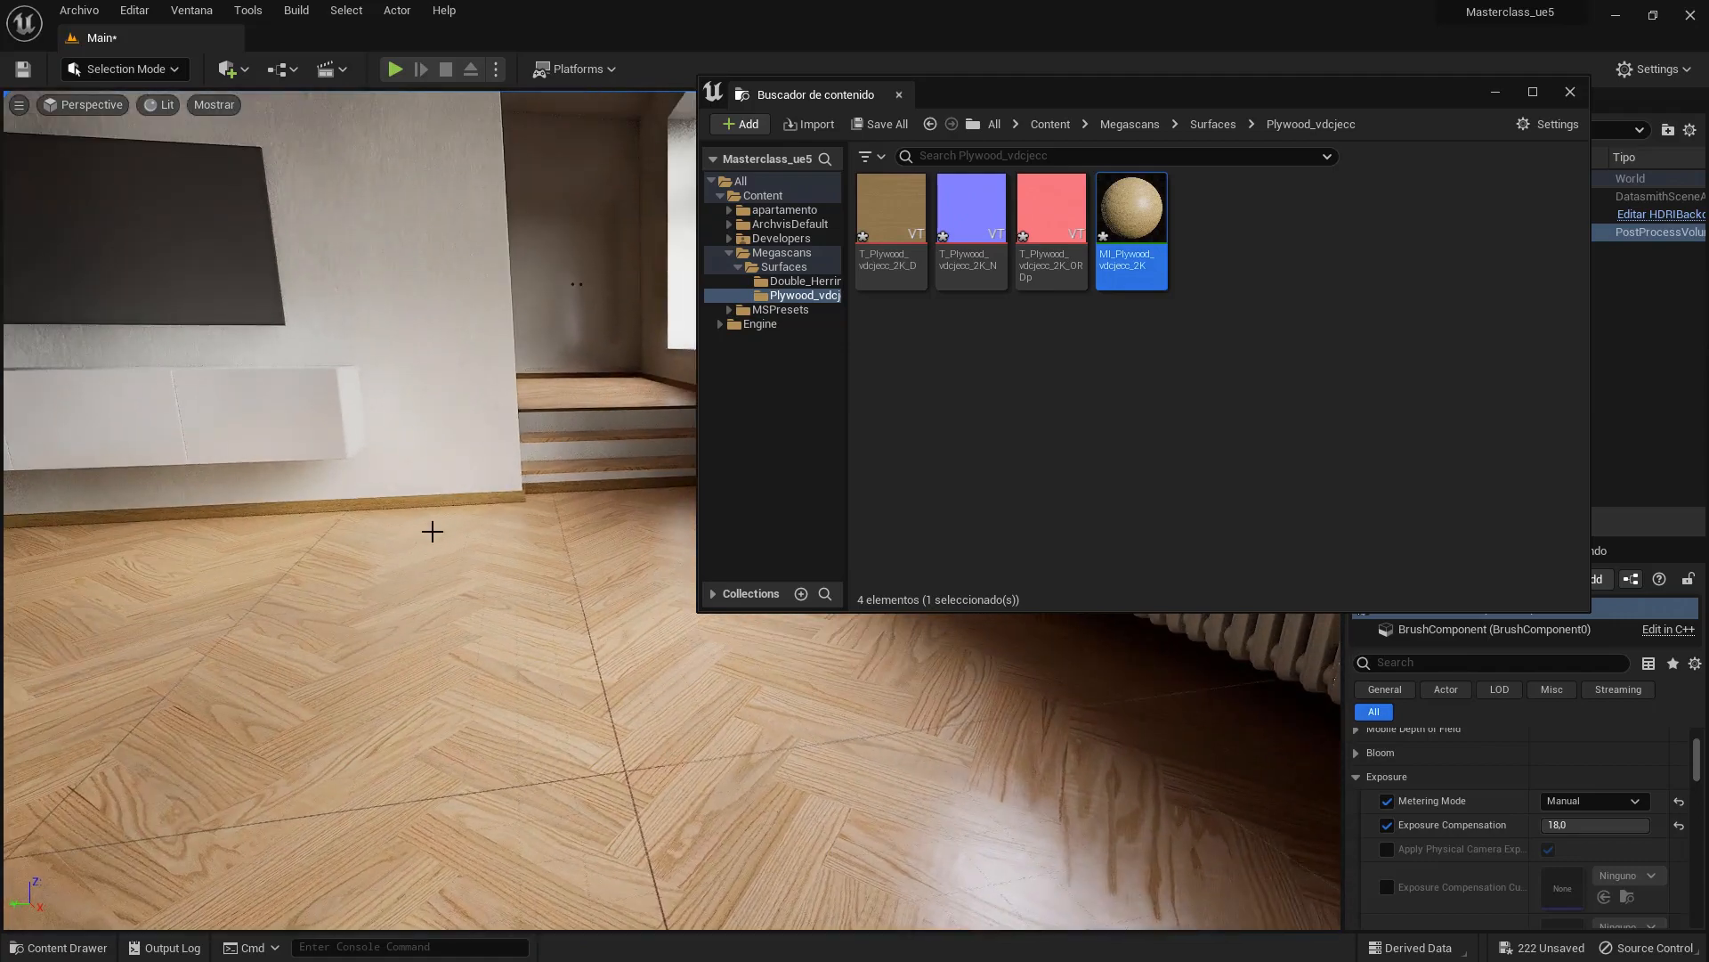
- Open the MI_Plywood_vdcjecc_2K material instance and its albedo texture, keeping the plywood skirting in view beside the texture editor
{"action": "right_click_drag", "start_coordinate": [433, 531], "coordinate": [321, 650]}
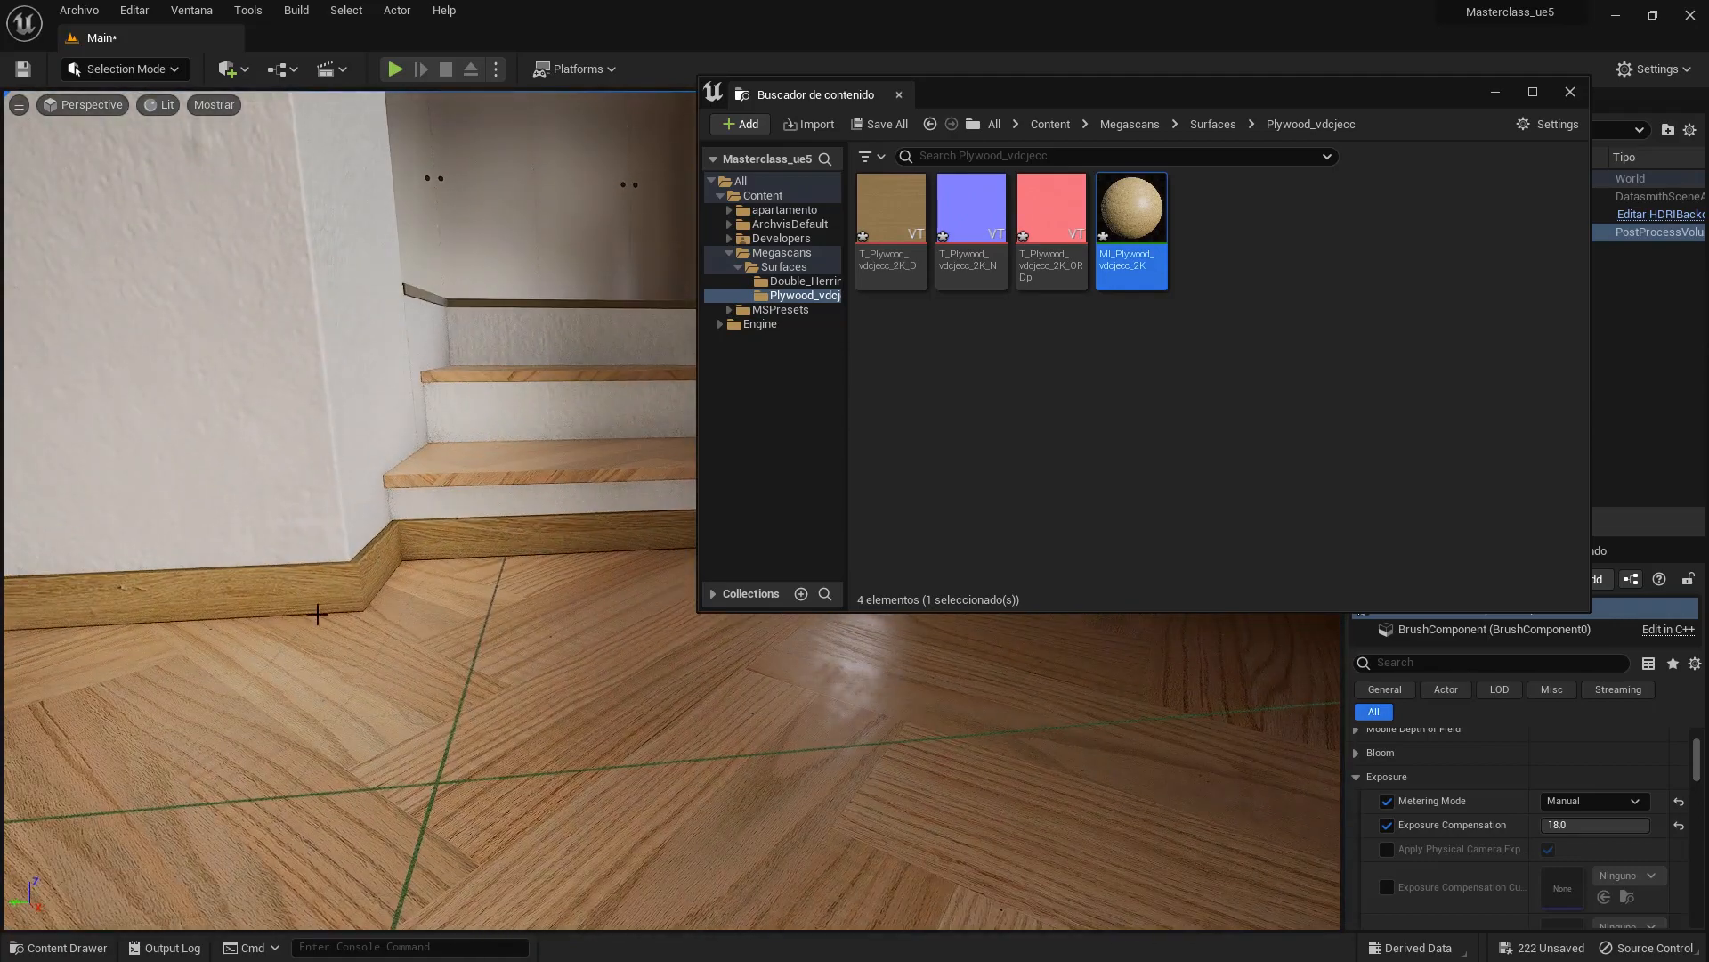
{"action": "double_click", "coordinate": [1136, 214]}
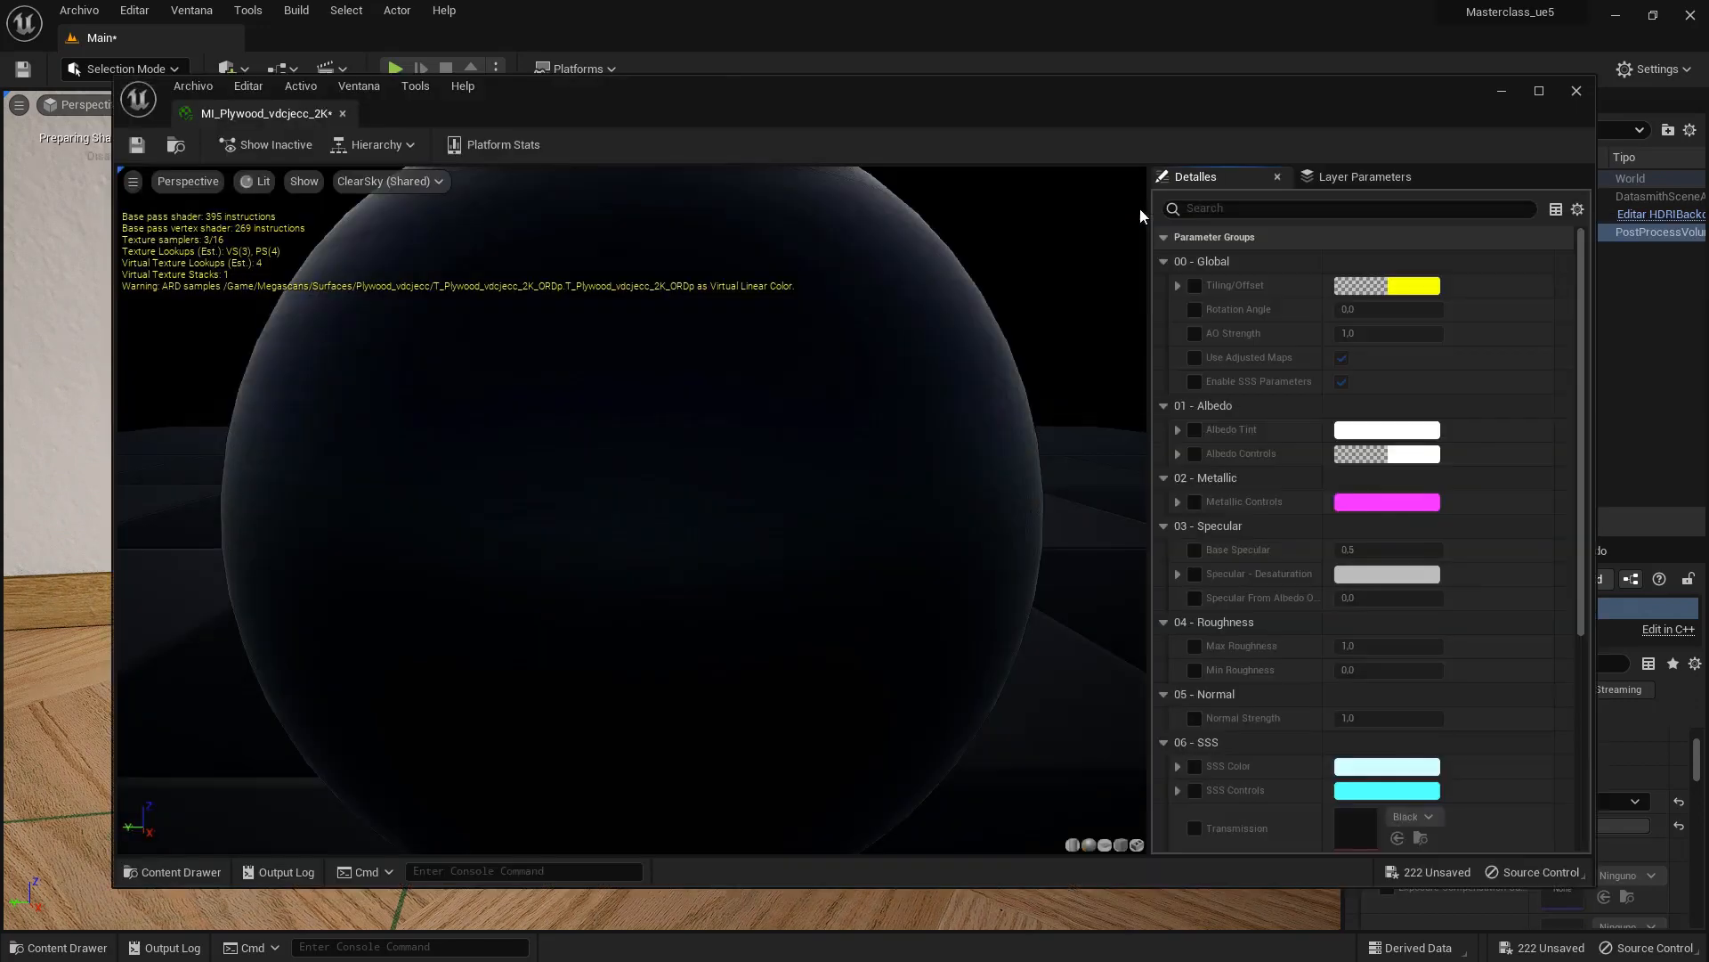
{"action": "scroll", "coordinate": [1246, 475], "scroll_direction": "down", "scroll_amount": 5}
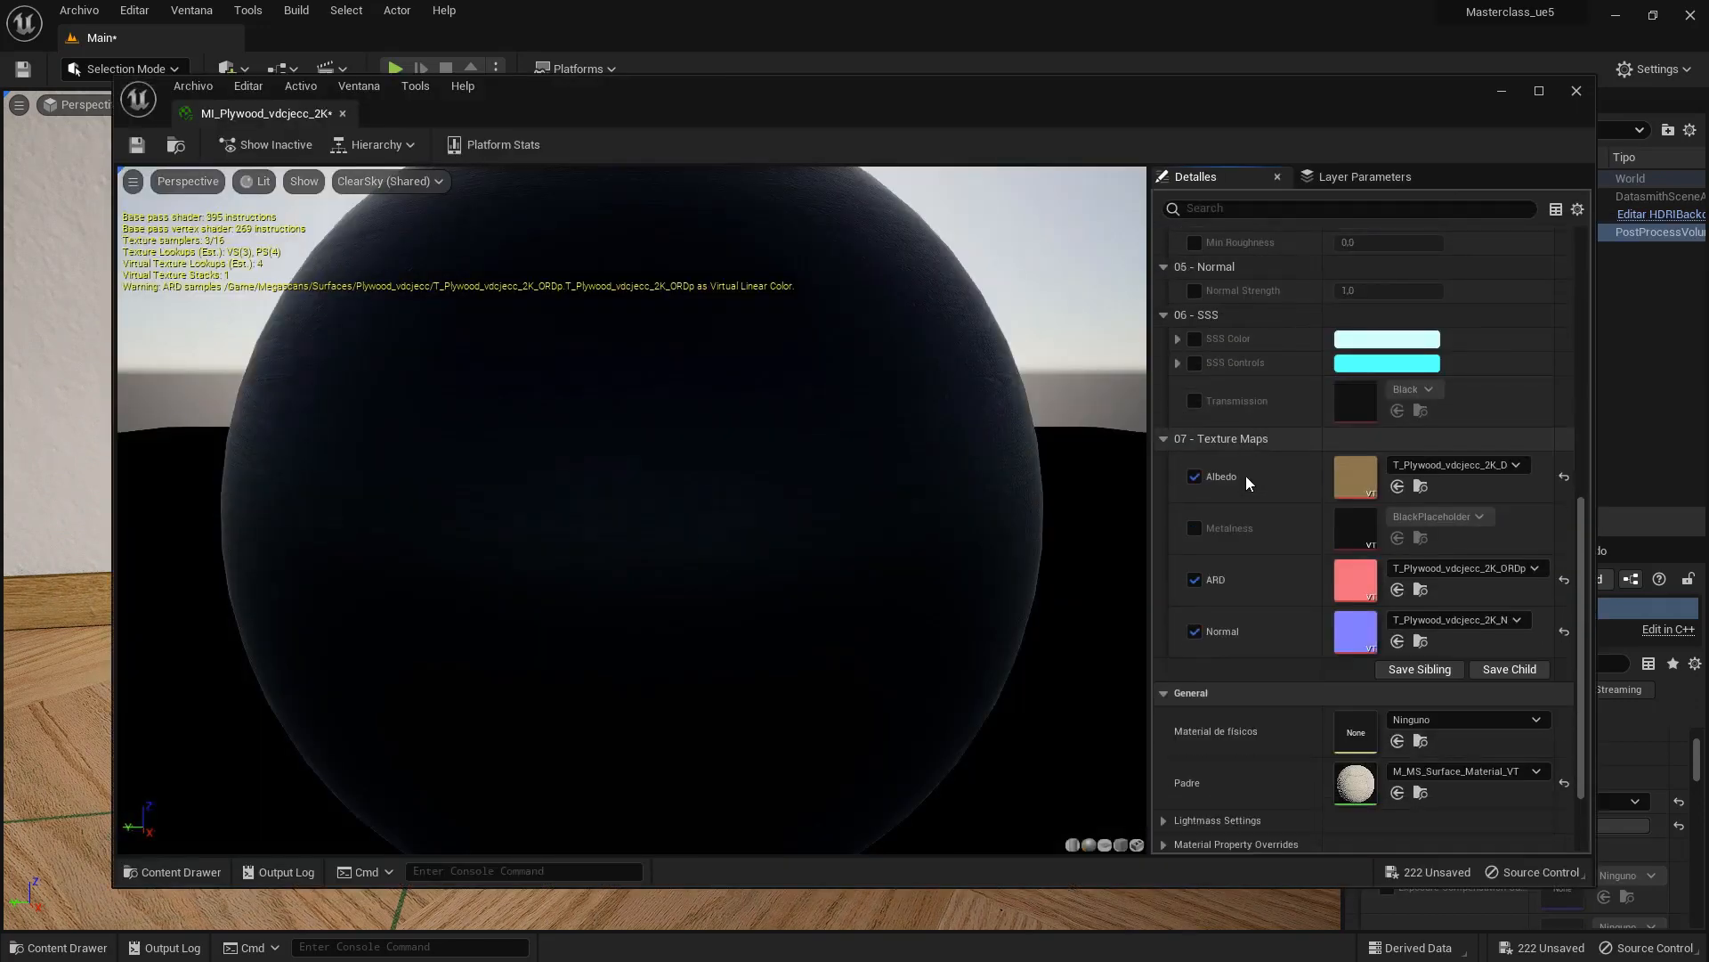
{"action": "double_click", "coordinate": [1350, 479]}
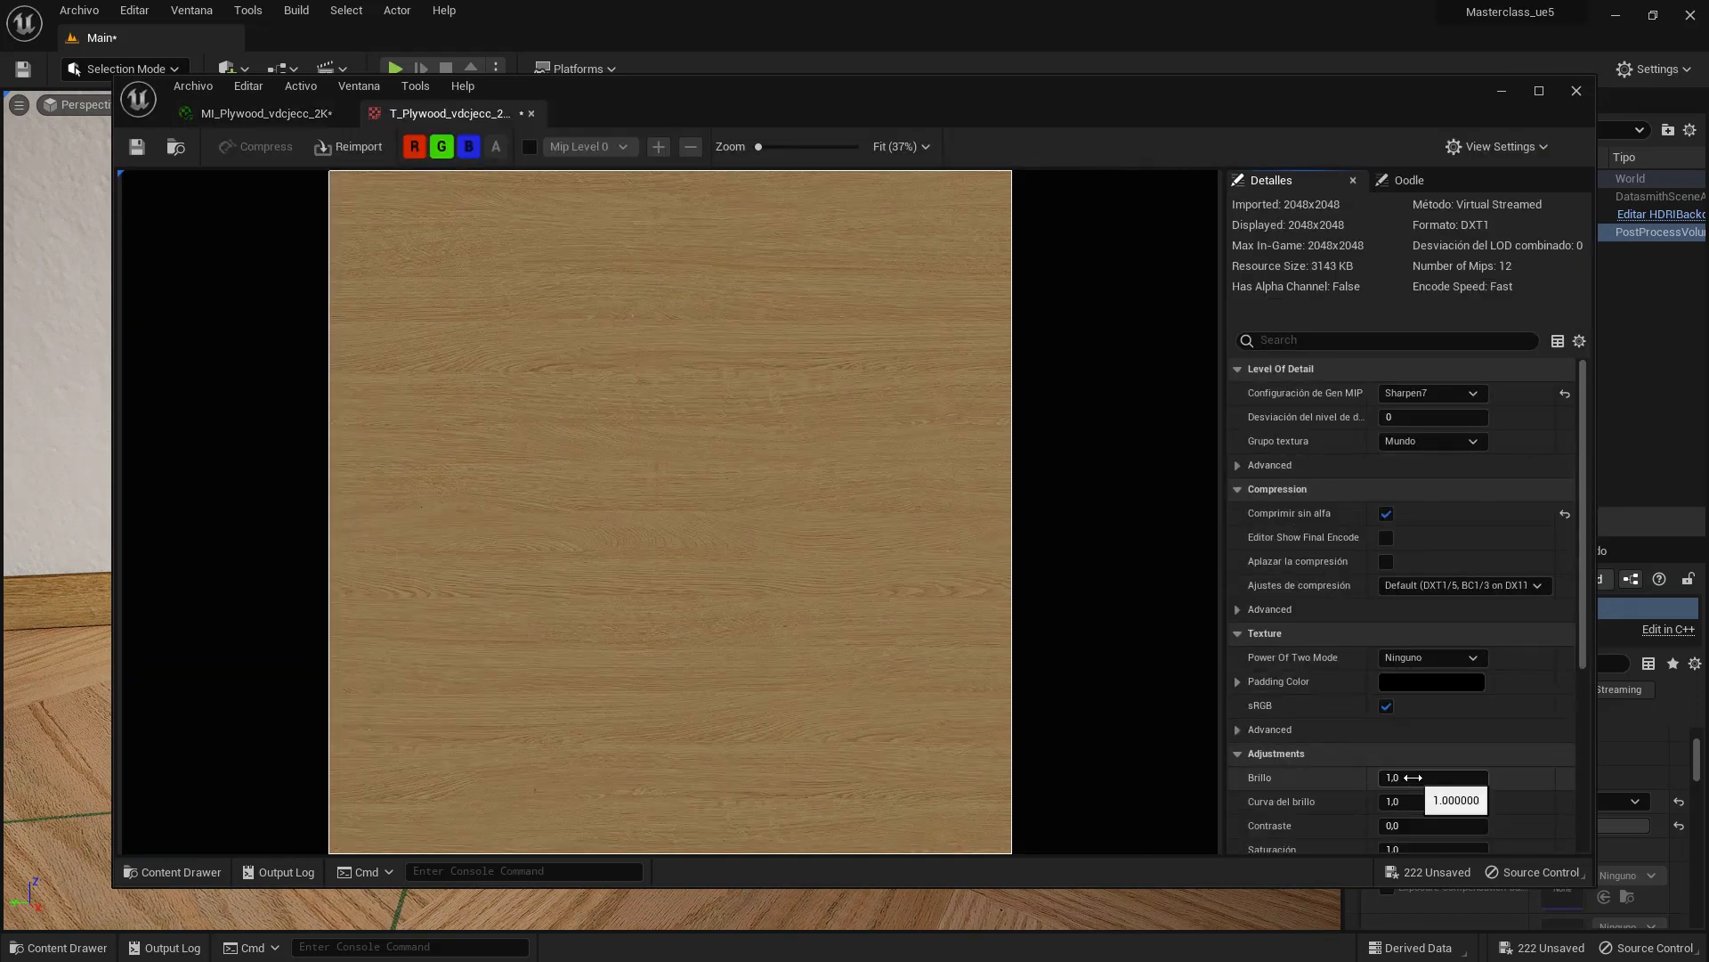
{"action": "left_click_drag", "start_coordinate": [793, 103], "coordinate": [917, 90]}
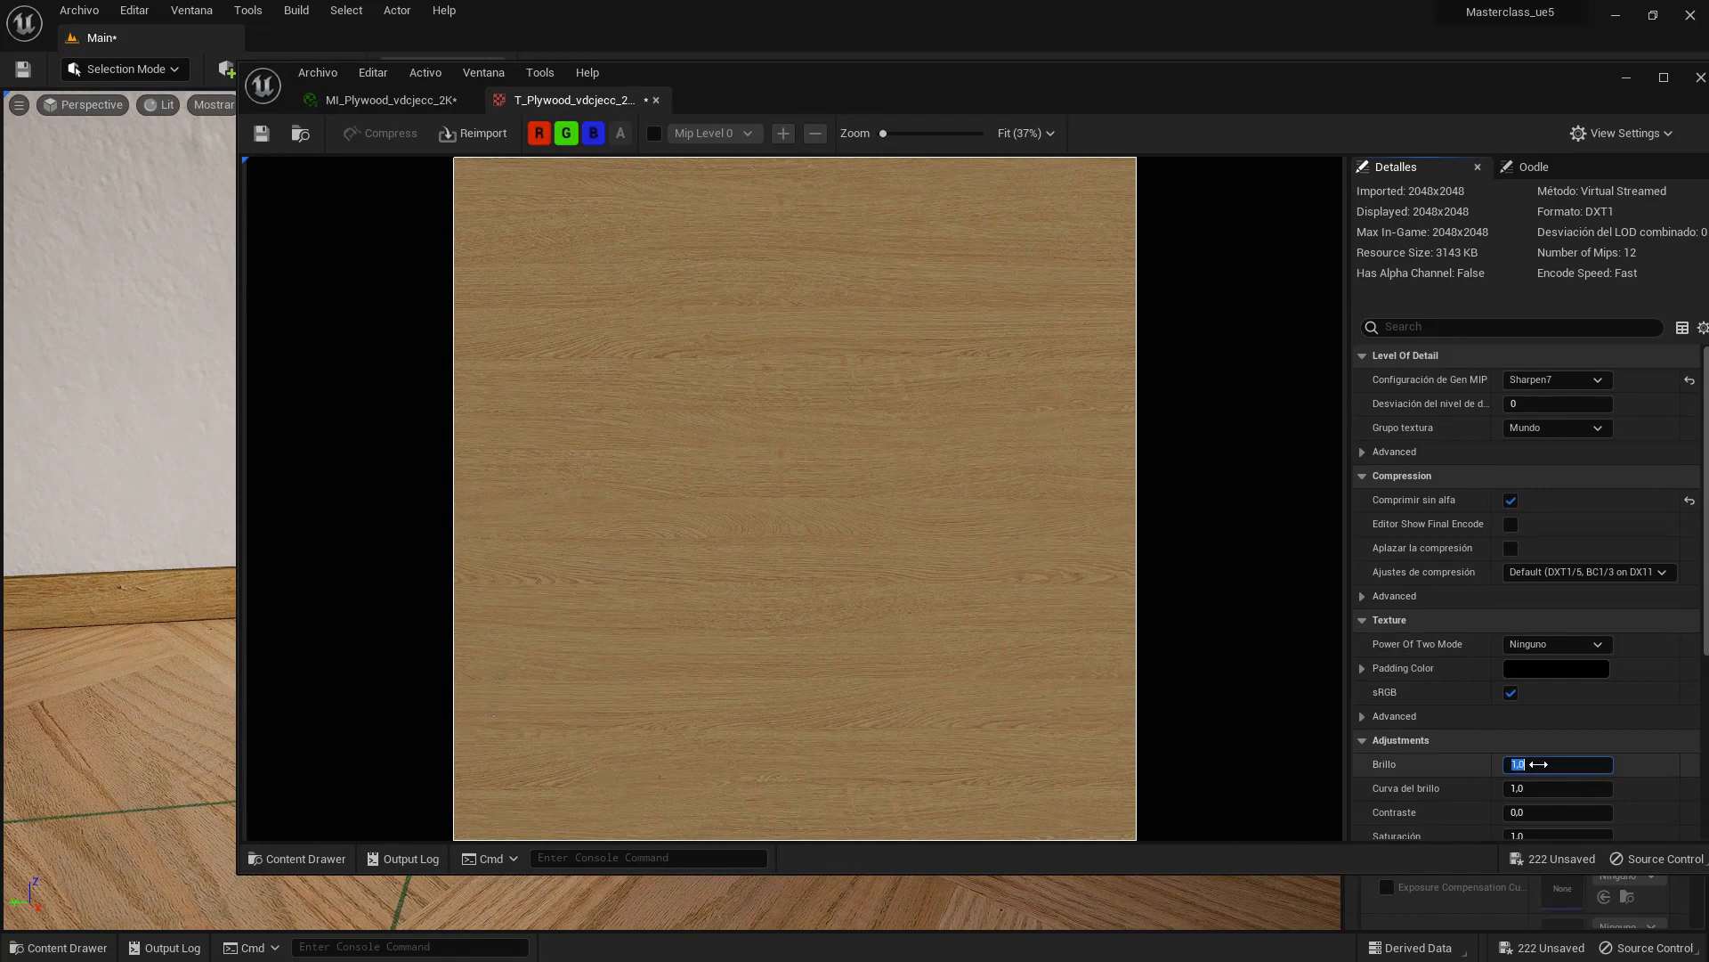
- Try a brightness (Brillo) of 2 on the plywood albedo texture, settle on 1,2 and save the texture
{"action": "type", "text": "2"}
{"action": "key", "text": "Return"}
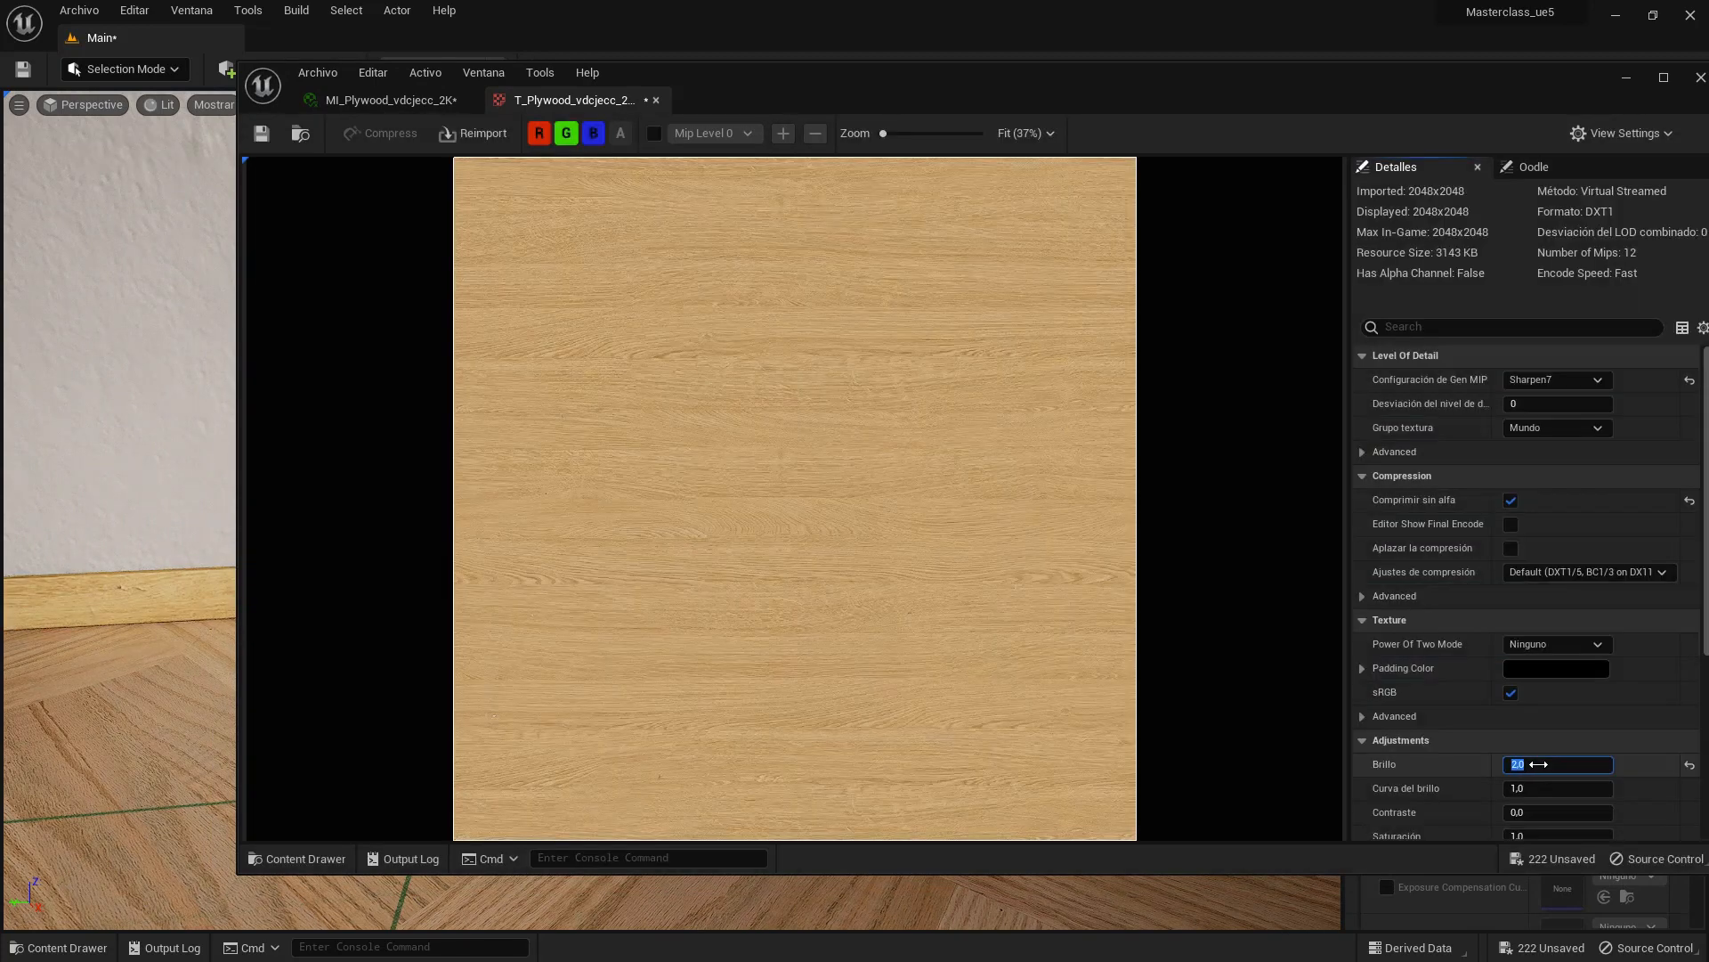
{"action": "key", "text": "Return"}
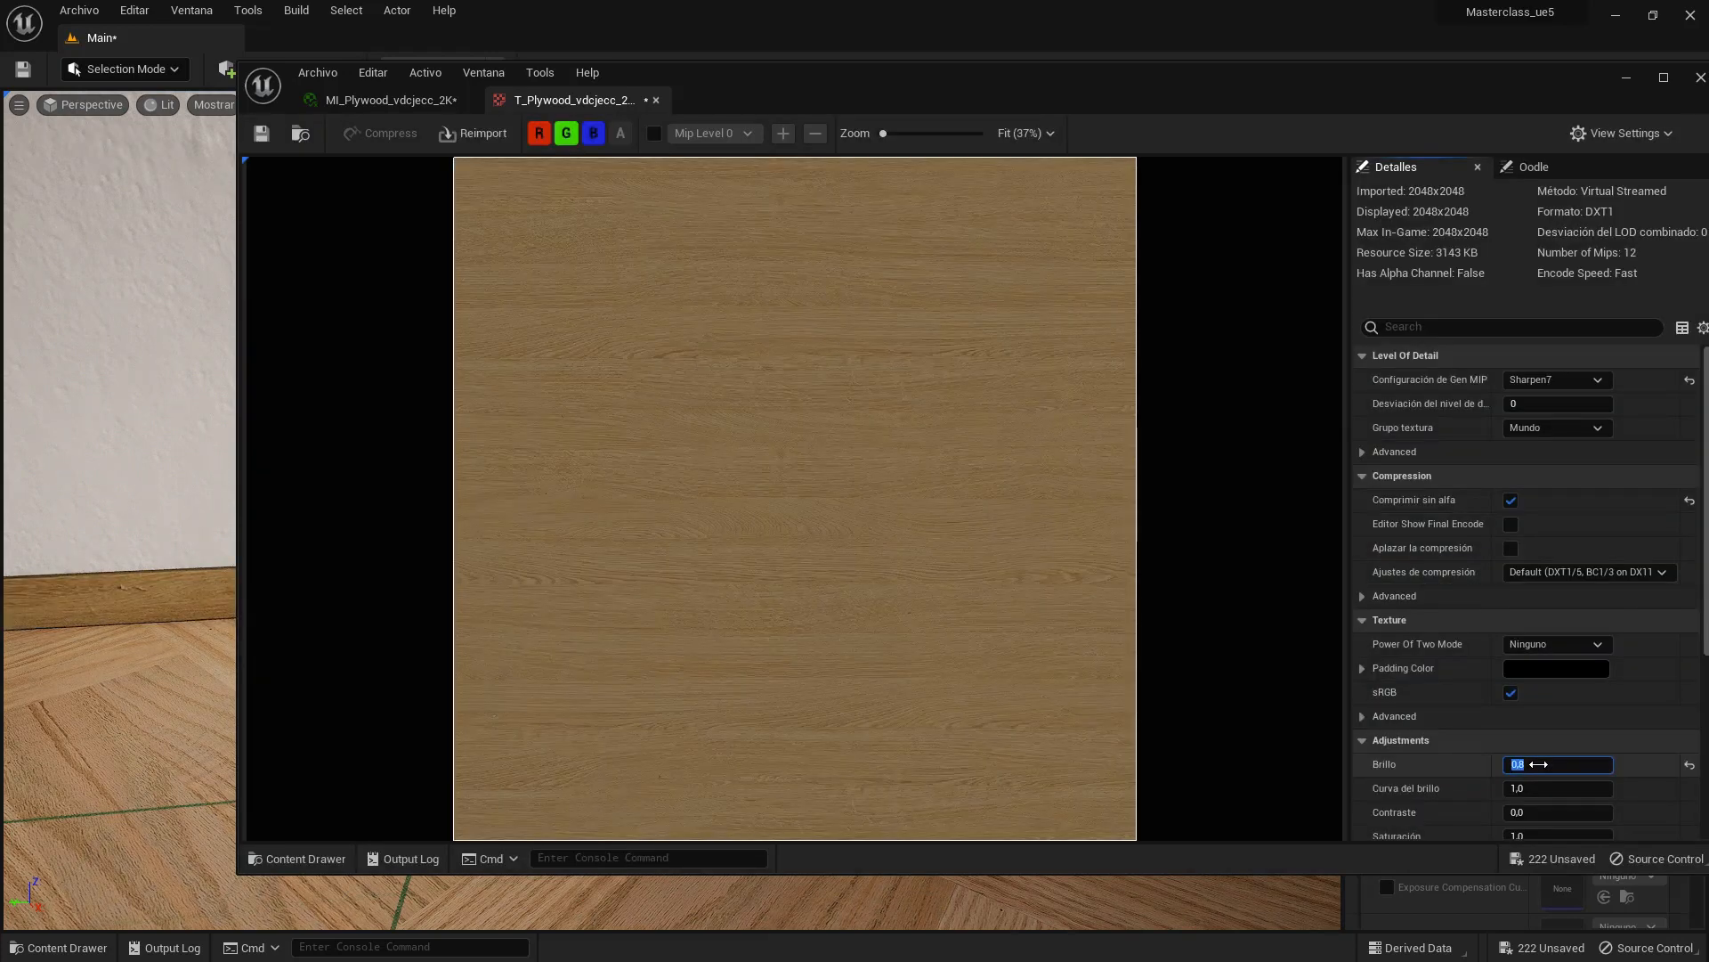
{"action": "key", "text": "Return"}
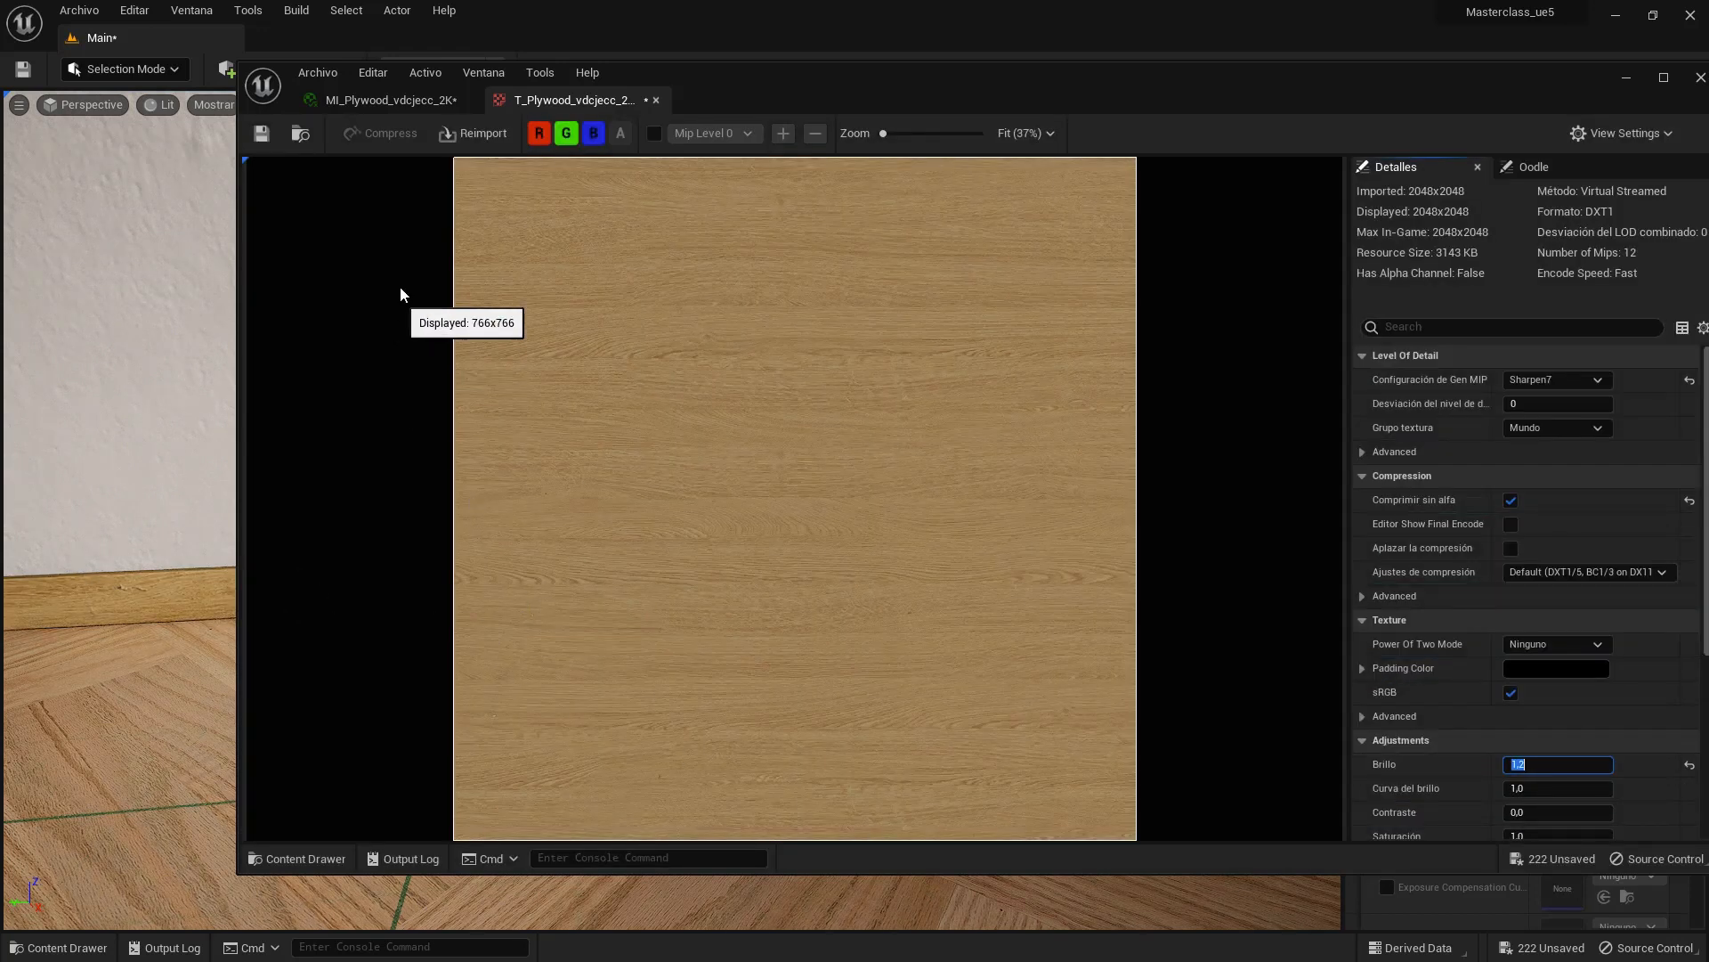
{"action": "left_click", "coordinate": [261, 134]}
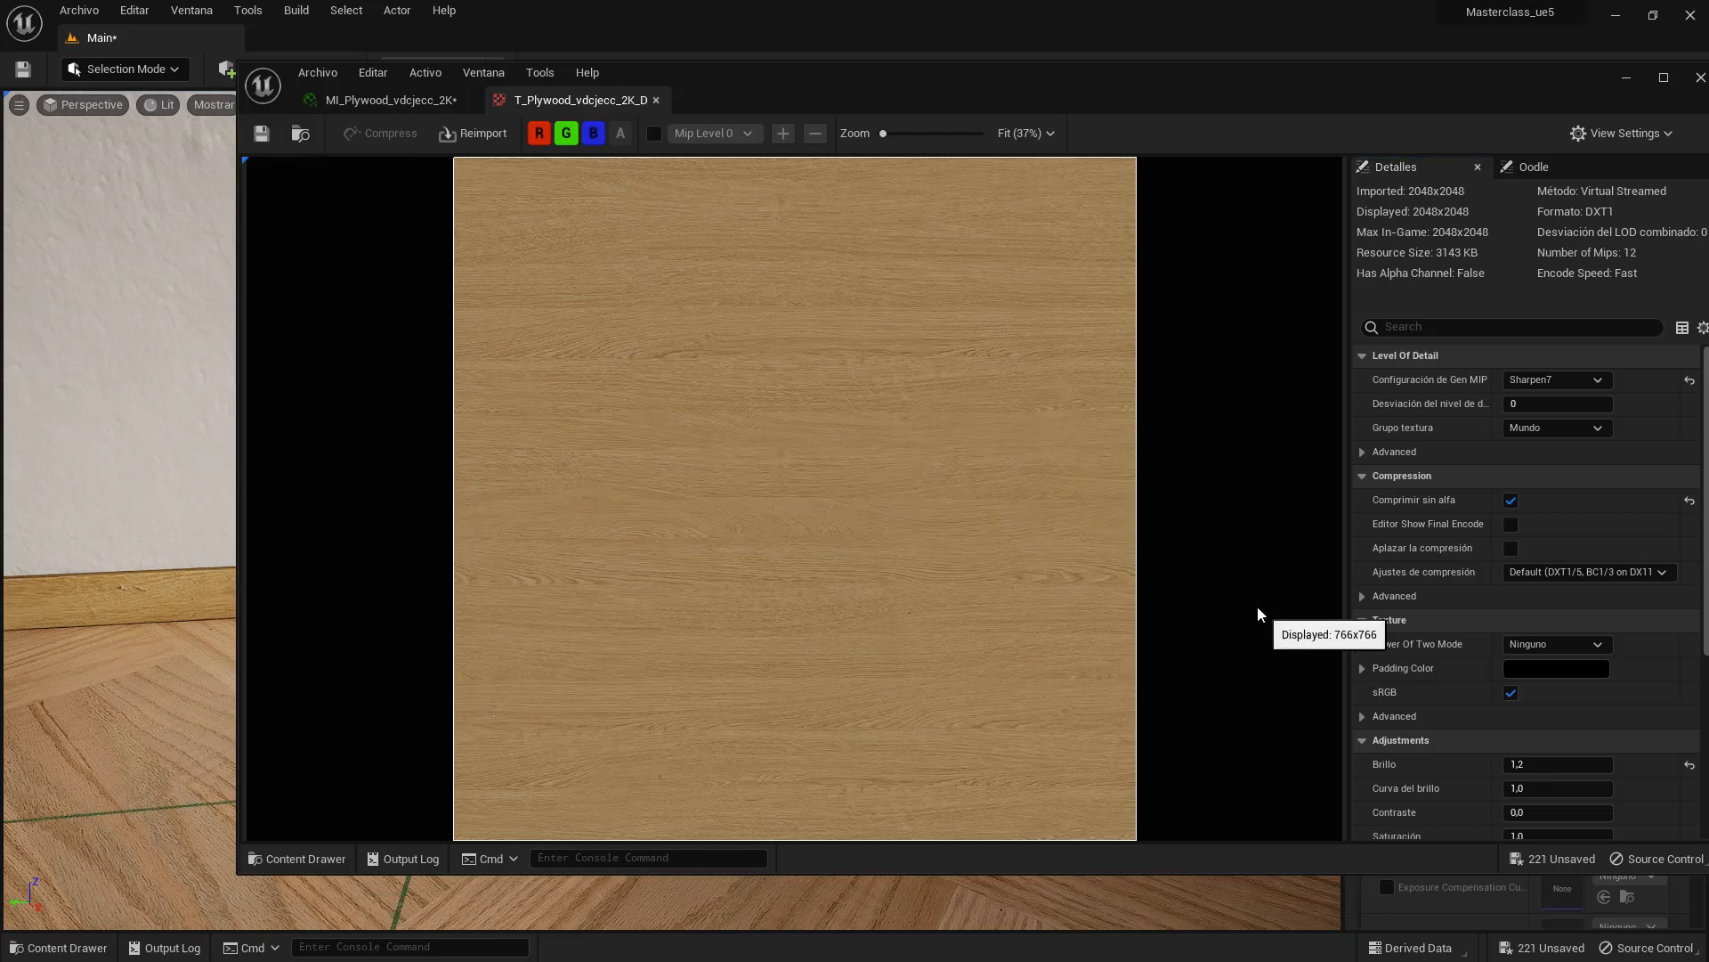
- Try saturation (Saturación) values of 0,8 and 0,7 on the plywood albedo texture, settle on 0,85 and save it
{"action": "left_click_drag", "start_coordinate": [1380, 89], "coordinate": [1175, 107]}
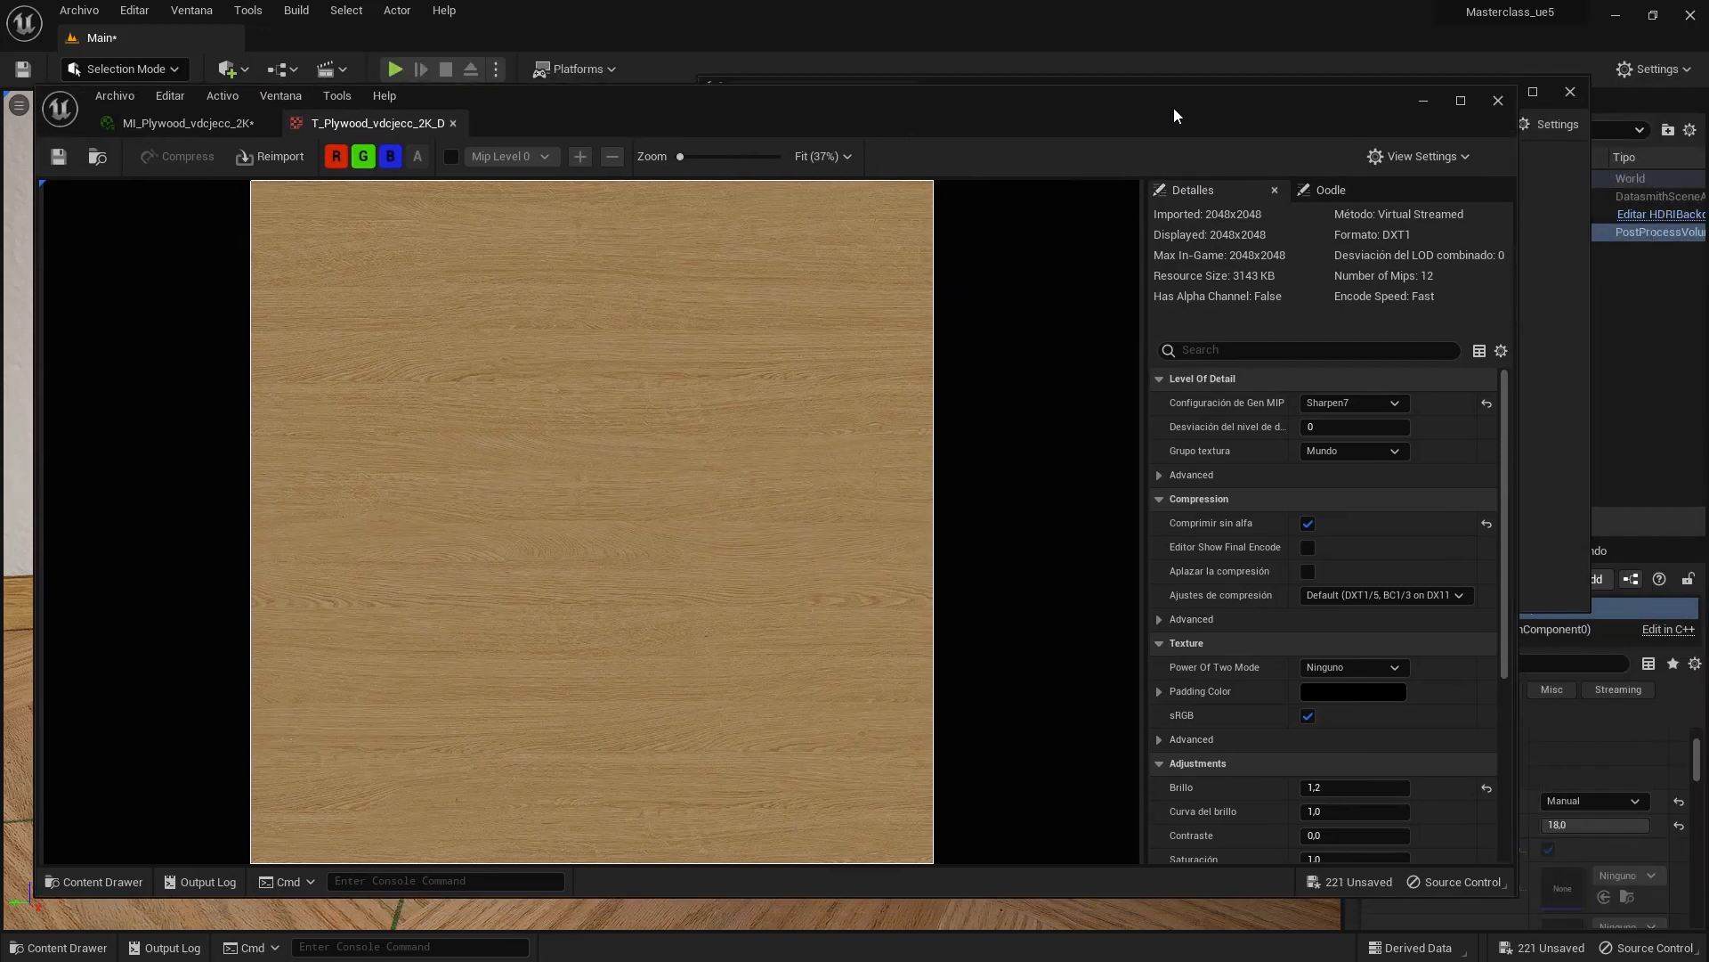
{"action": "scroll", "coordinate": [1355, 657], "scroll_direction": "down", "scroll_amount": 4}
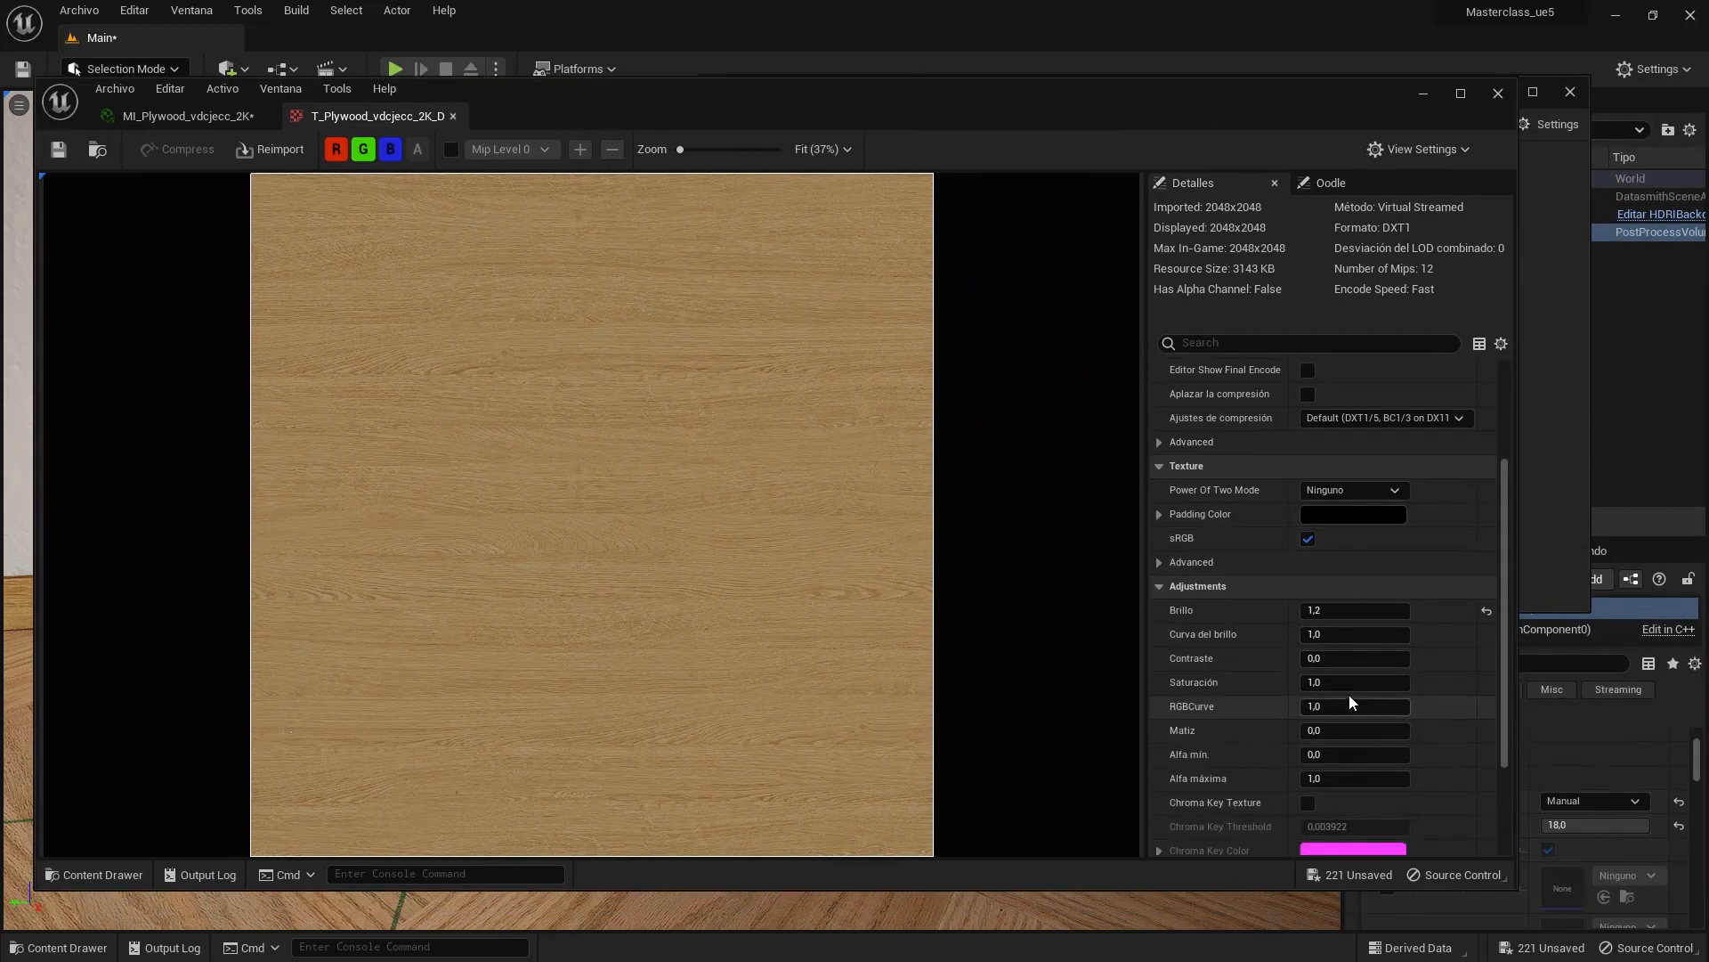
{"action": "left_click", "coordinate": [1341, 685]}
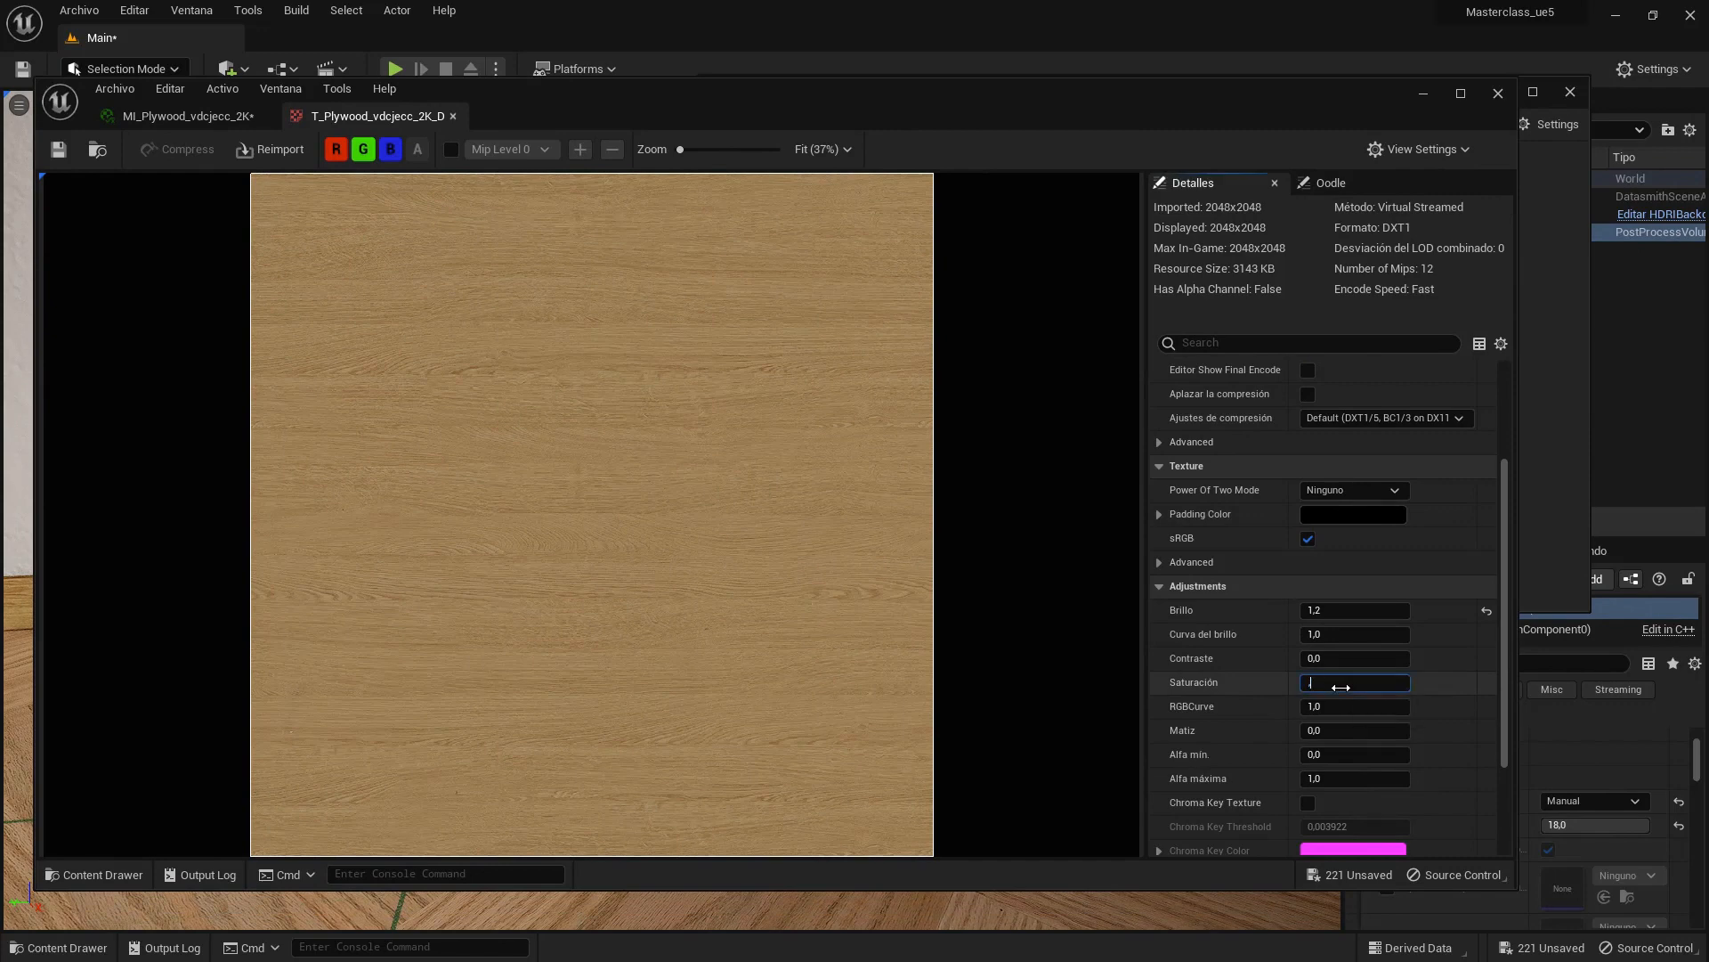
{"action": "type", "text": "0,8"}
{"action": "key", "text": "Return"}
{"action": "left_click_drag", "start_coordinate": [694, 98], "coordinate": [957, 113]}
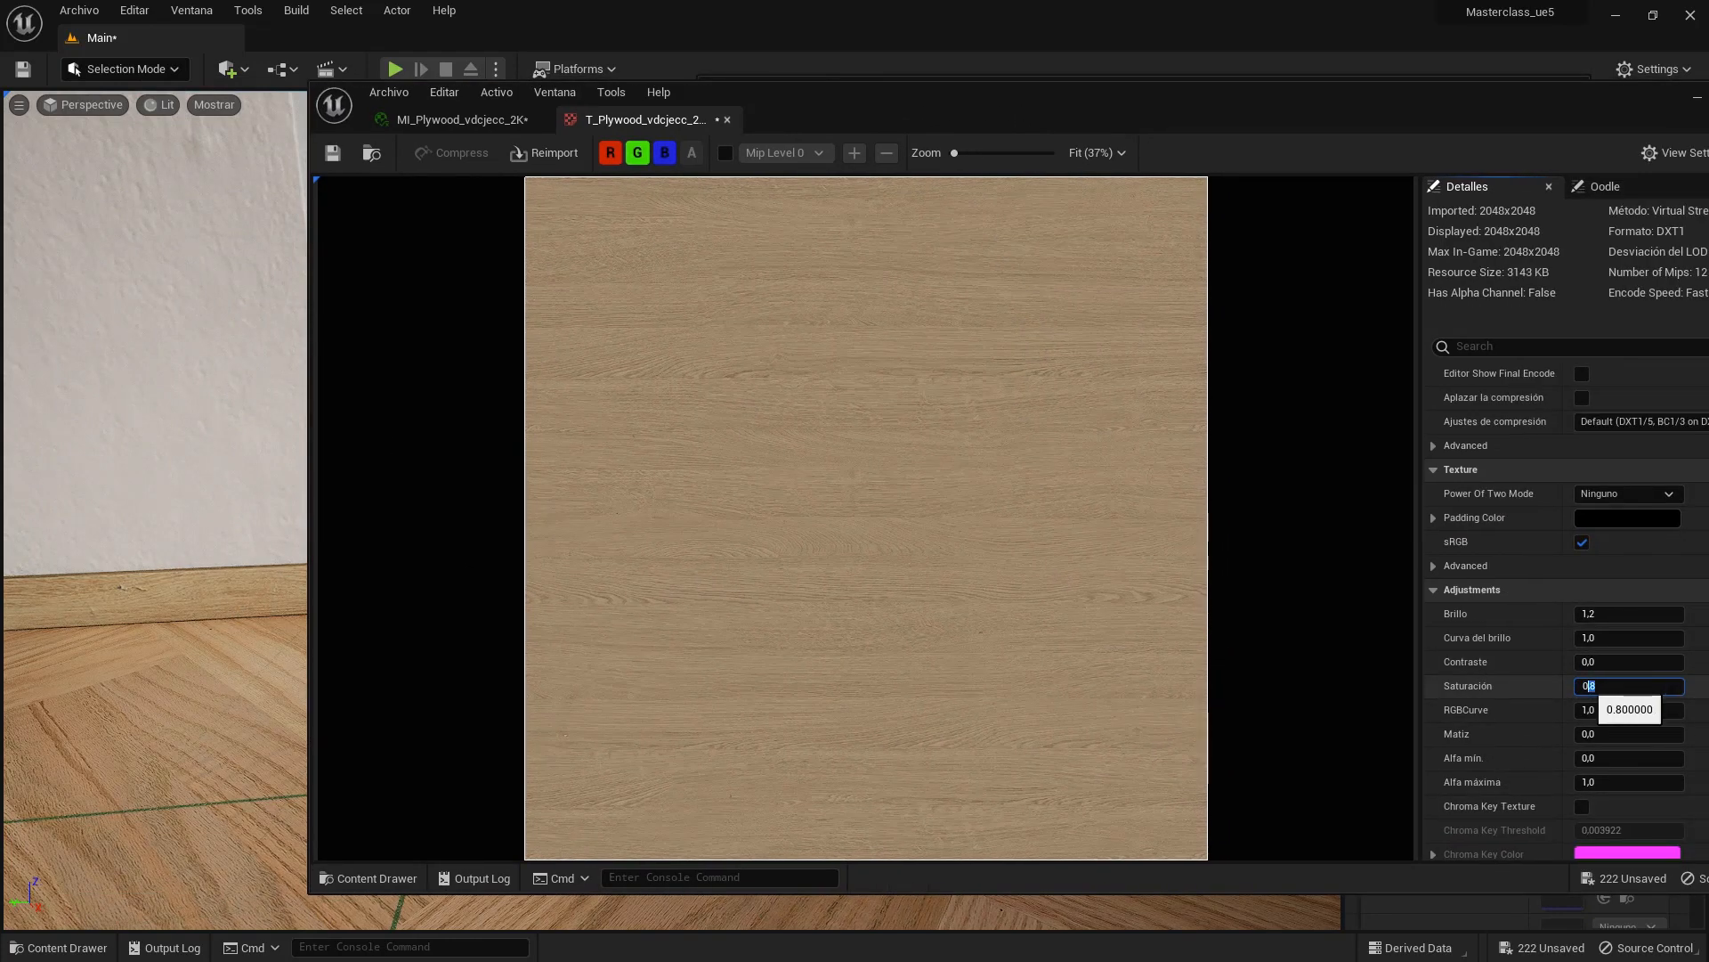
{"action": "left_click", "coordinate": [1573, 686]}
{"action": "type", "text": "0,7"}
{"action": "key", "text": "Return"}
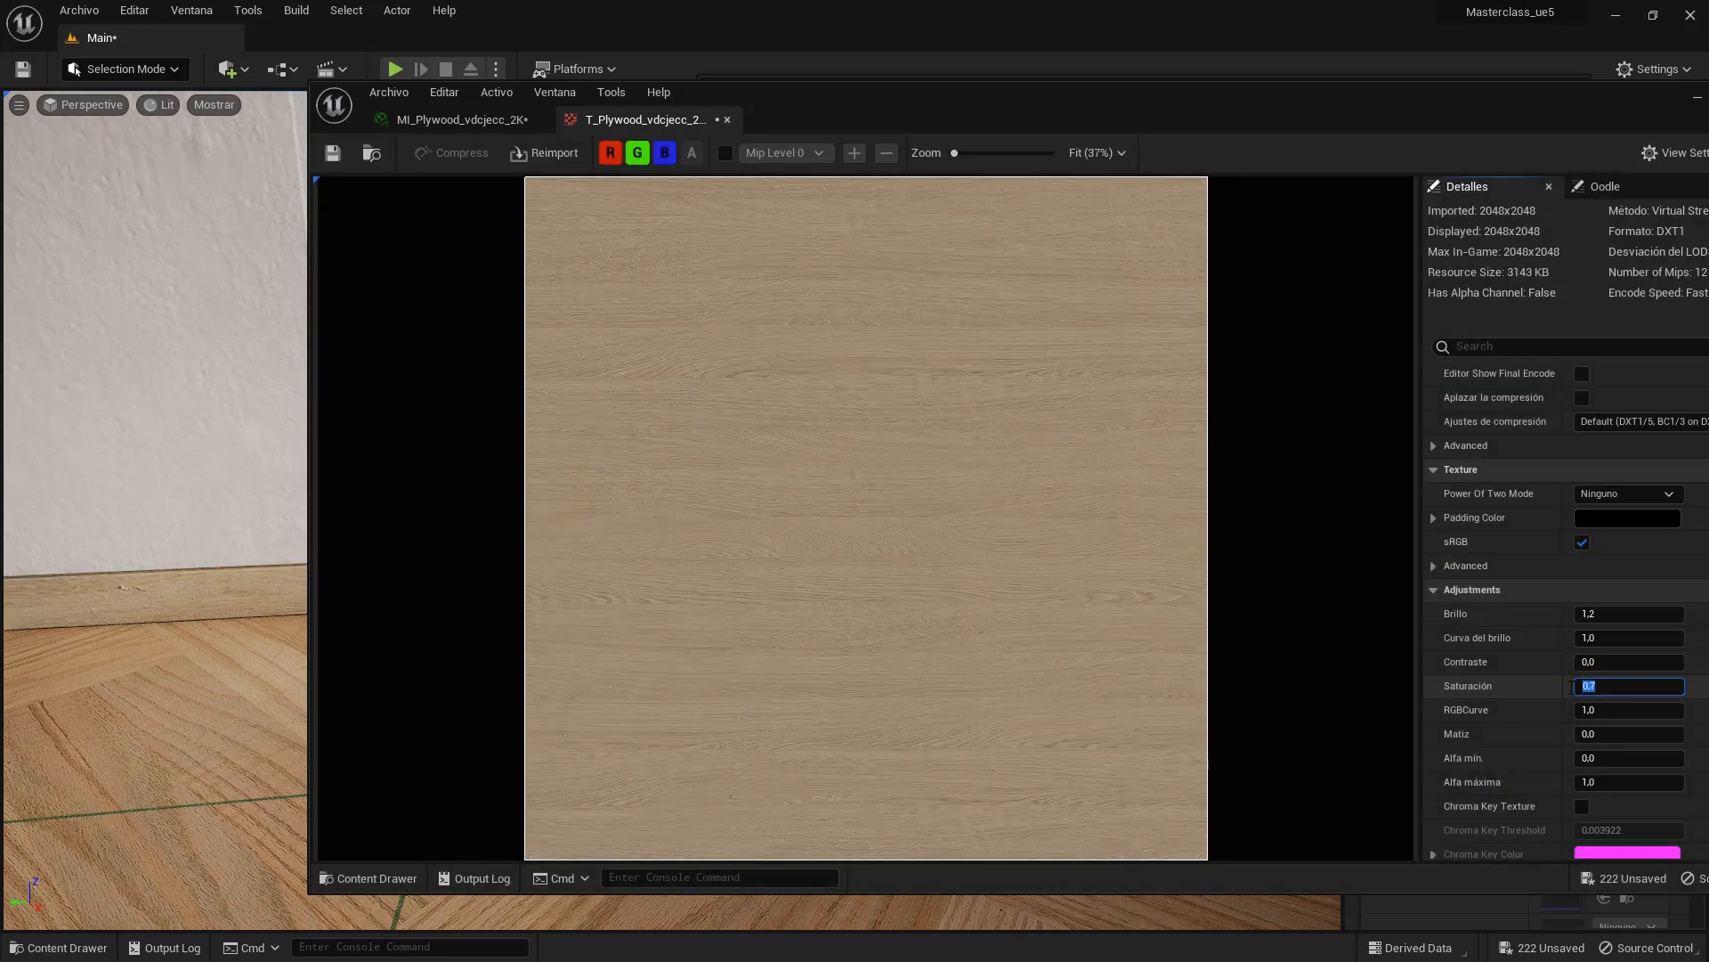
{"action": "type", "text": "0,85"}
{"action": "key", "text": "Return"}
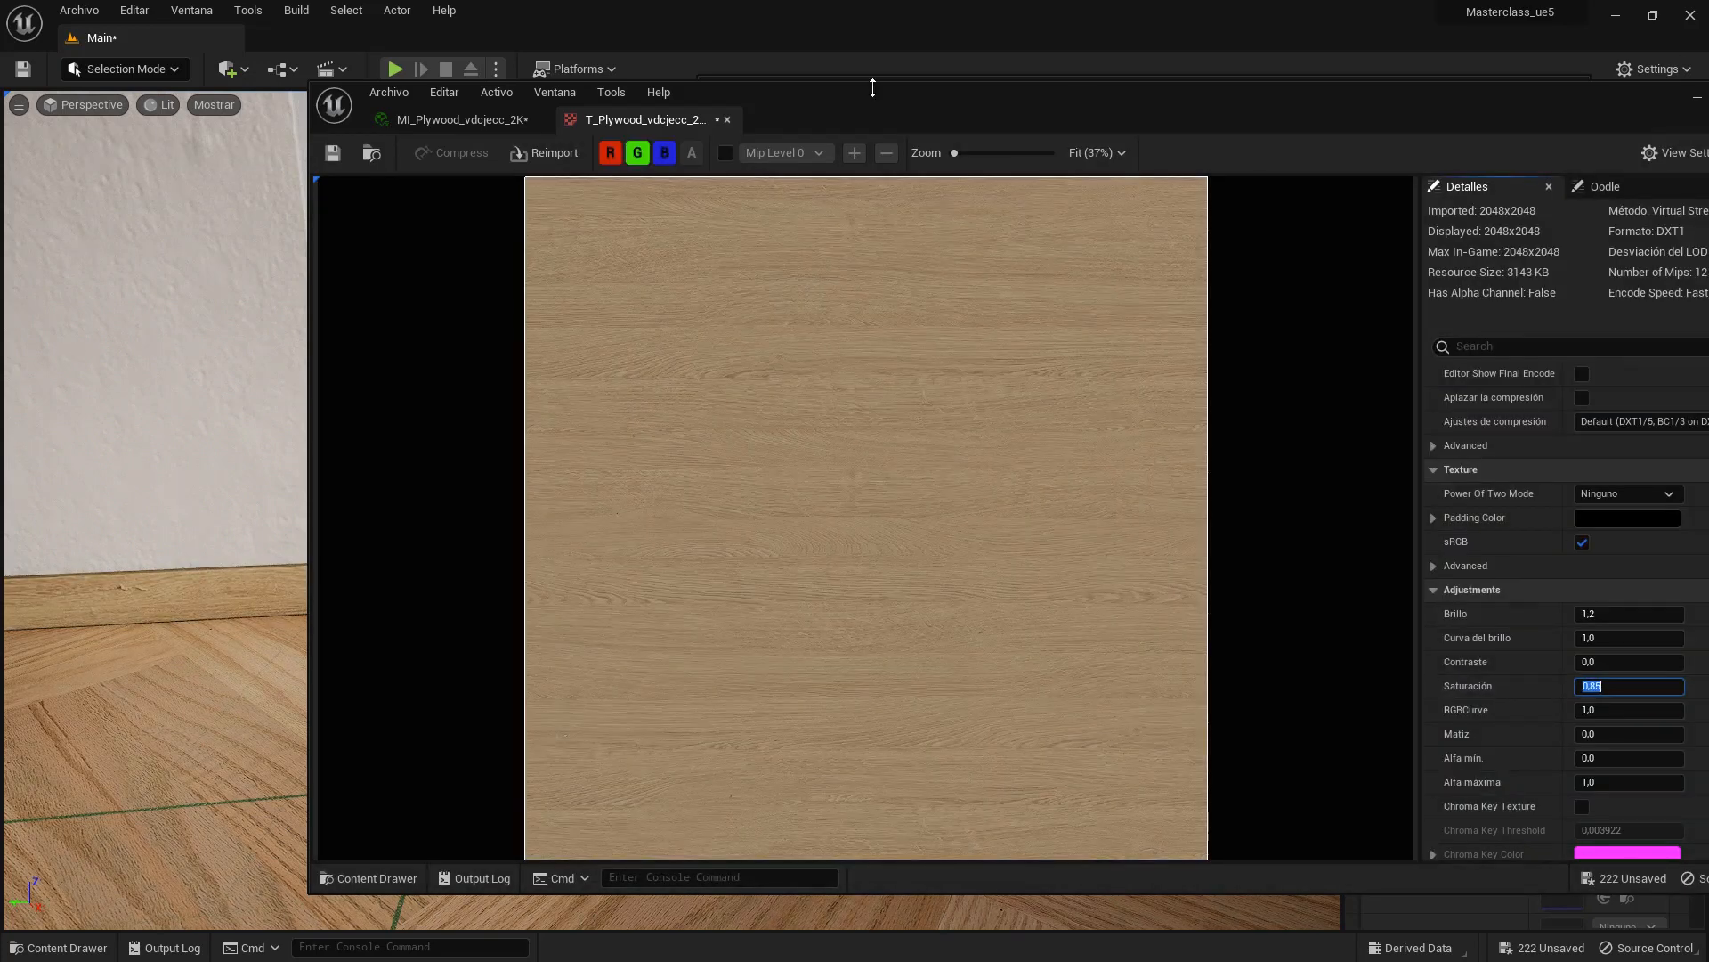
{"action": "left_click", "coordinate": [332, 153]}
- Close the plywood texture editor and the Content Browser window
{"action": "double_click", "coordinate": [1460, 89]}
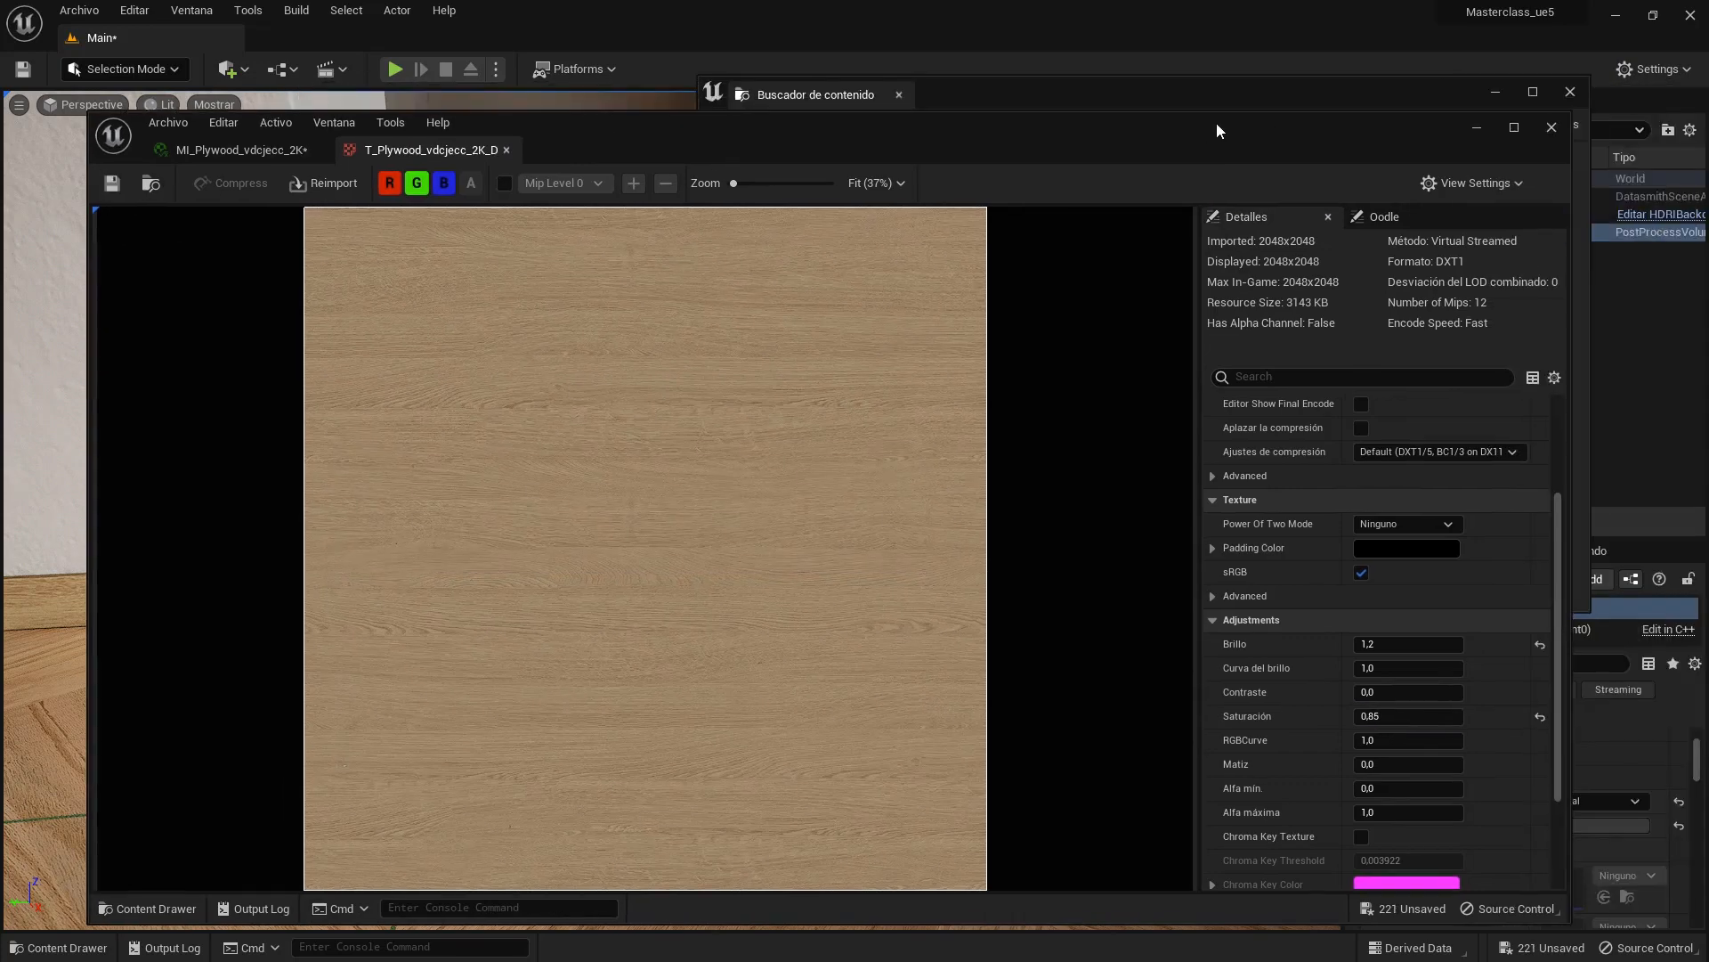
{"action": "left_click", "coordinate": [1508, 128]}
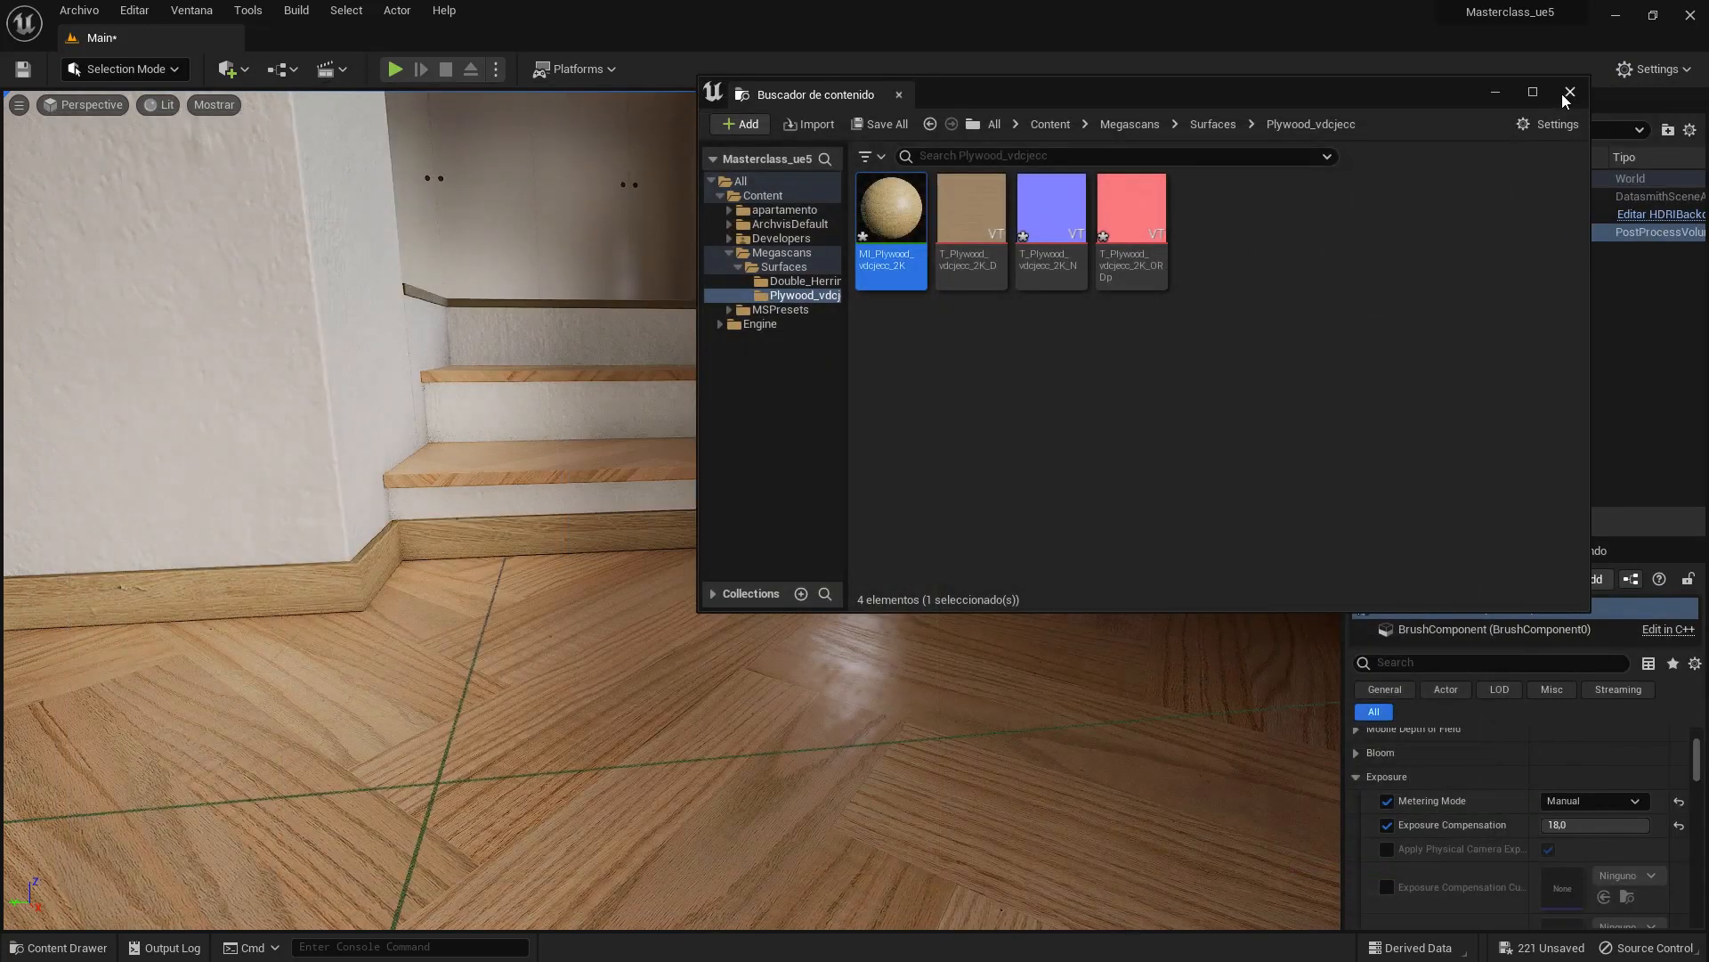
{"action": "left_click", "coordinate": [1571, 95]}
- Examine the parquet floor and plywood skirting throughout the living room, towards the TV wall, stairs and windows
{"action": "right_click_drag", "start_coordinate": [924, 609], "coordinate": [1318, 614]}
{"action": "right_click_drag", "start_coordinate": [830, 788], "coordinate": [1221, 795]}
{"action": "key", "text": "w"}
{"action": "right_click_drag", "start_coordinate": [732, 630], "coordinate": [1155, 552]}
{"action": "key", "text": "e"}
{"action": "key", "text": "q"}
{"action": "key", "text": "e"}
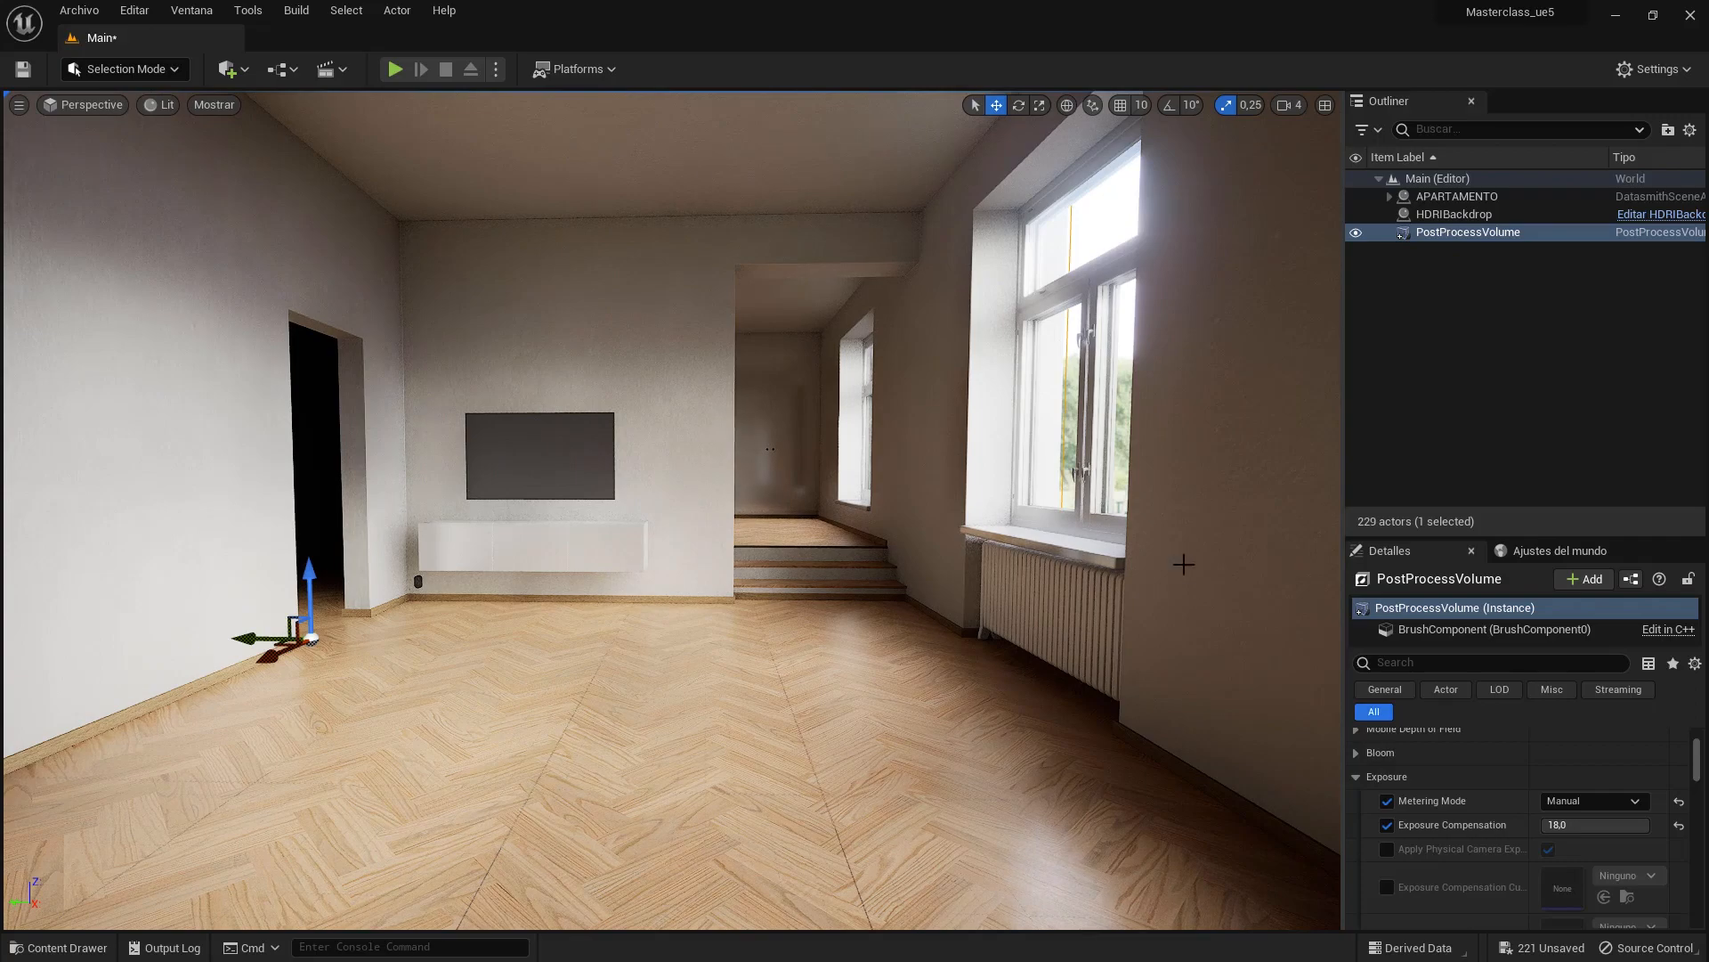
{"action": "right_click_drag", "start_coordinate": [754, 732], "coordinate": [765, 698]}
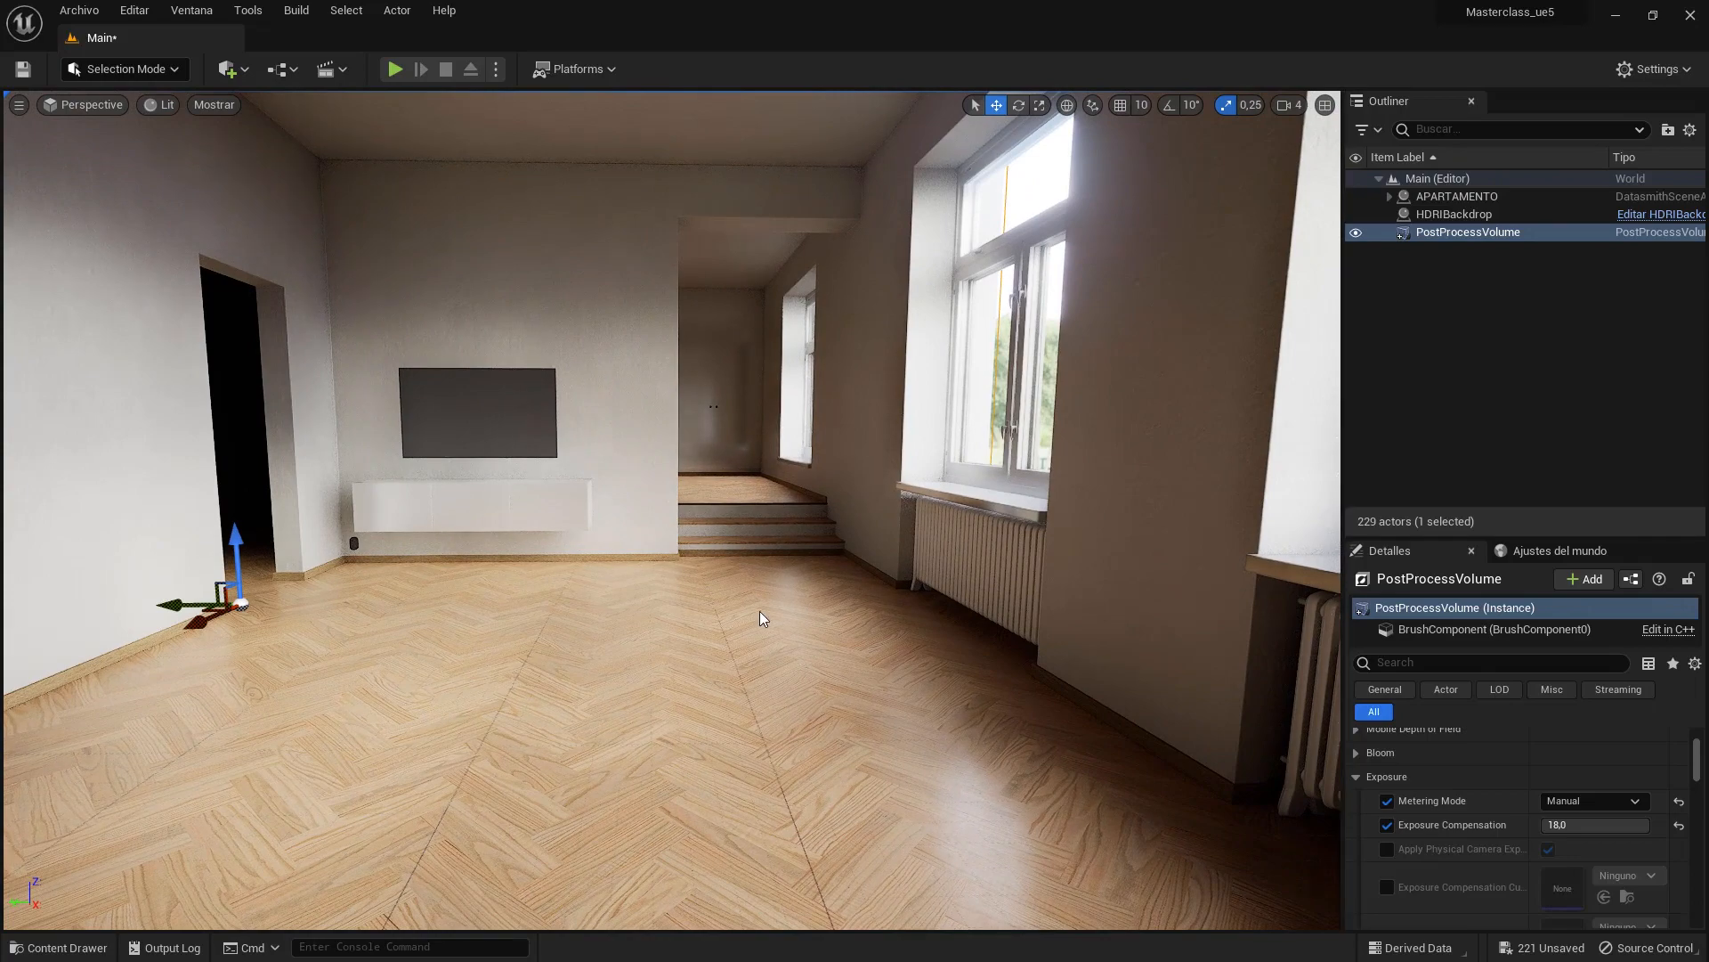
- Delete the socket on the wall between the radiators and the socket on the wall beside the kitchen counter
{"action": "right_click_drag", "start_coordinate": [677, 476], "coordinate": [1206, 495]}
{"action": "left_click", "coordinate": [521, 725]}
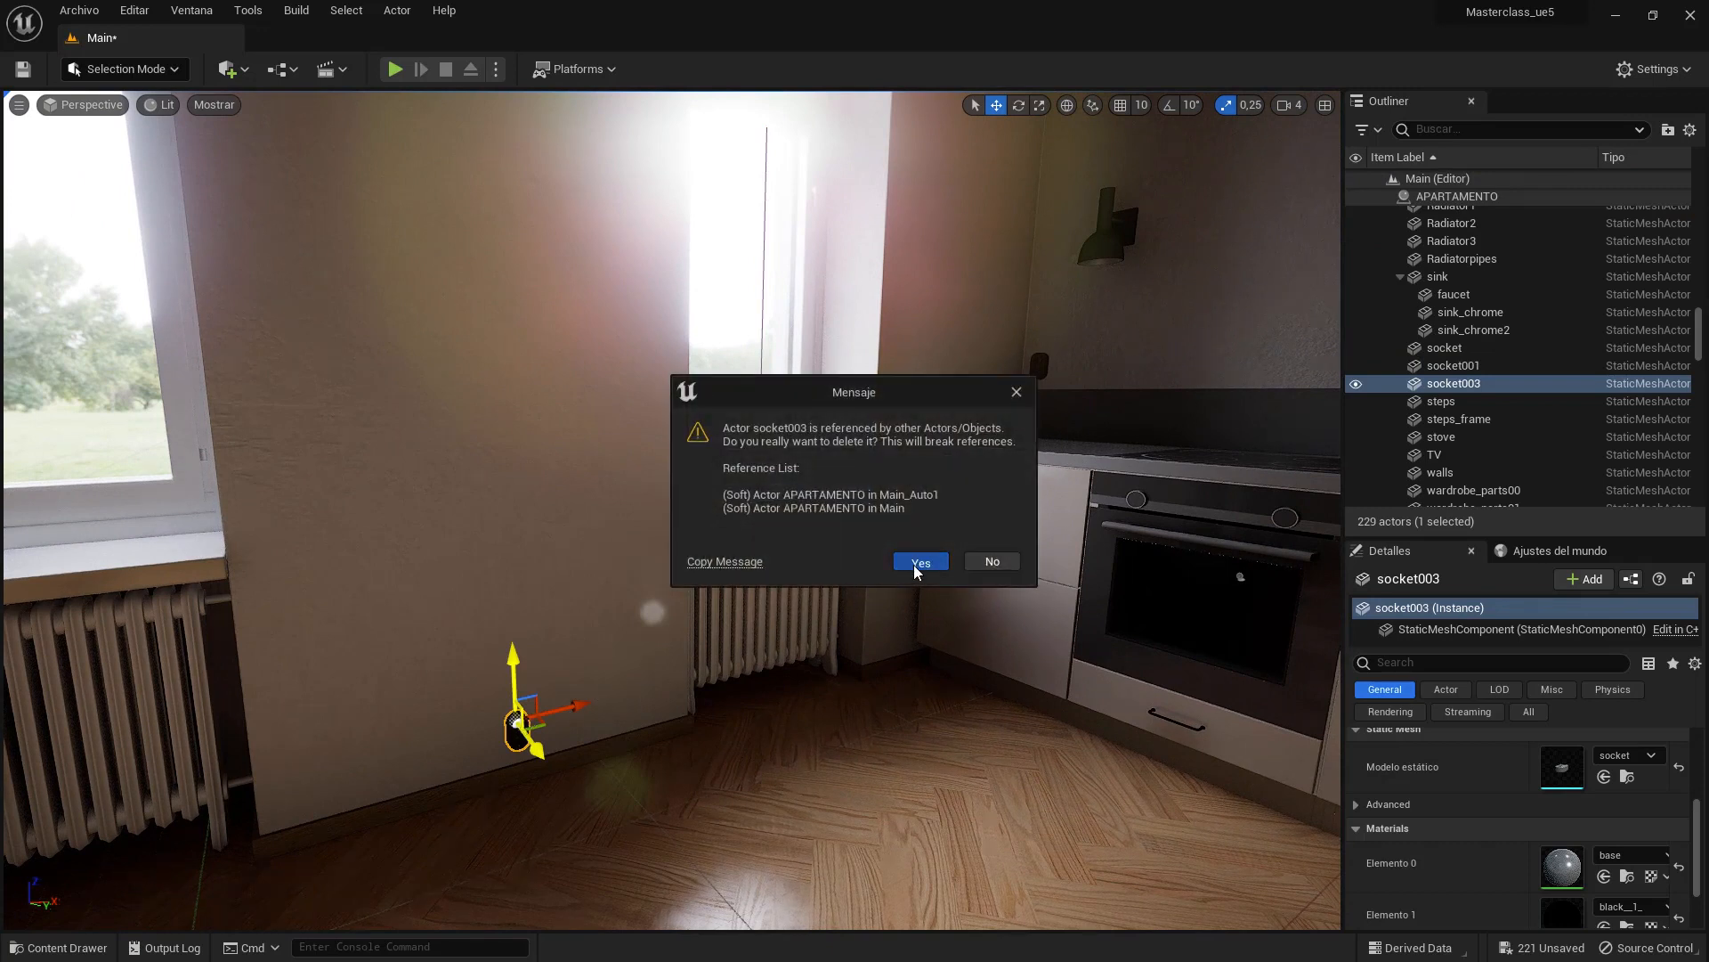
{"action": "left_click", "coordinate": [1017, 391]}
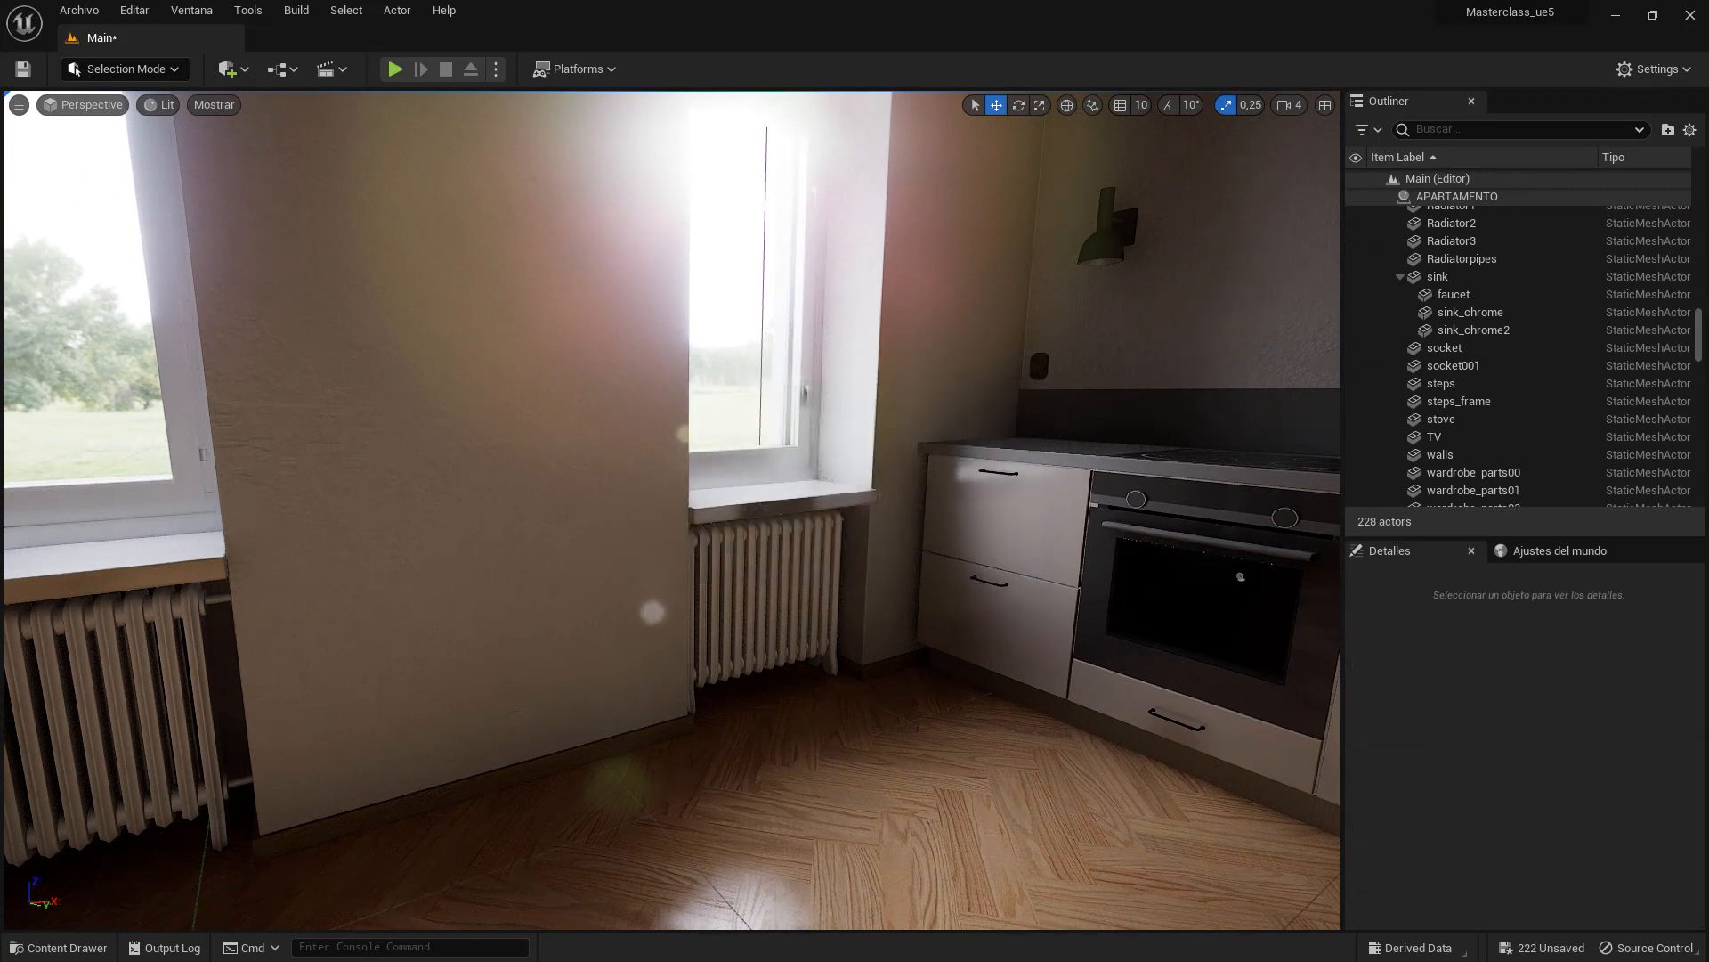
{"action": "left_click", "coordinate": [1038, 365]}
{"action": "key", "text": "Delete"}
{"action": "left_click", "coordinate": [915, 561]}
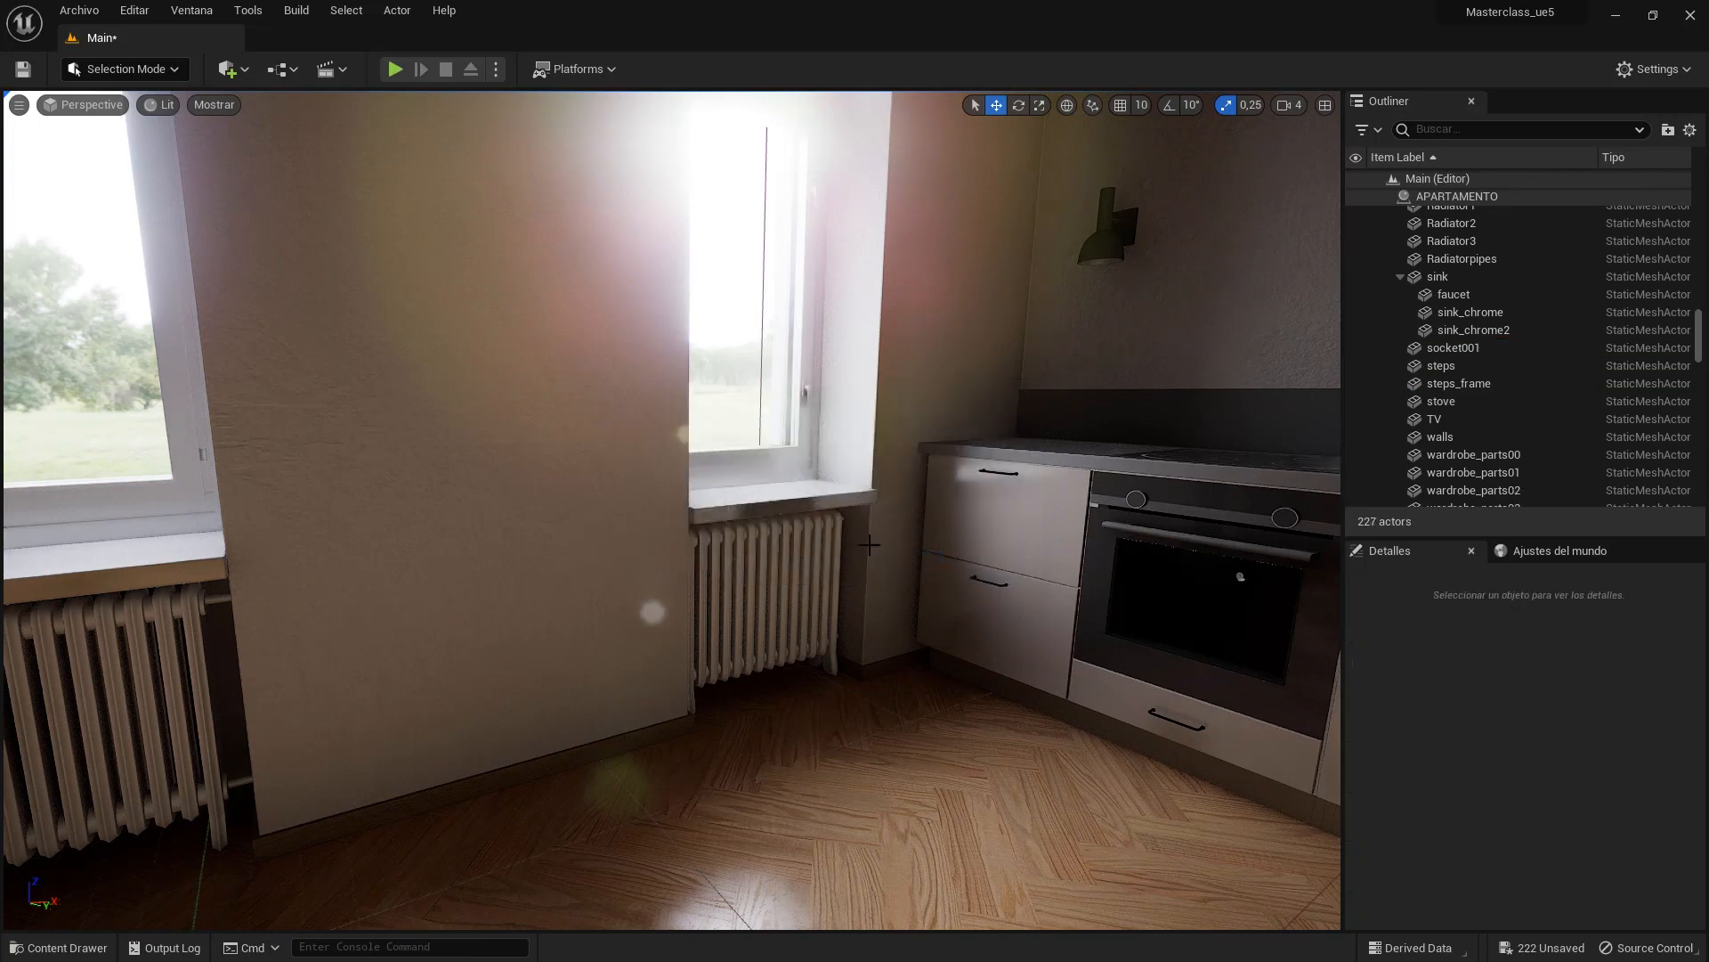
- Delete the socket on the TV wall beside the doorway, accepting the broken references
{"action": "right_click_drag", "start_coordinate": [869, 544], "coordinate": [819, 562]}
{"action": "left_click", "coordinate": [829, 489]}
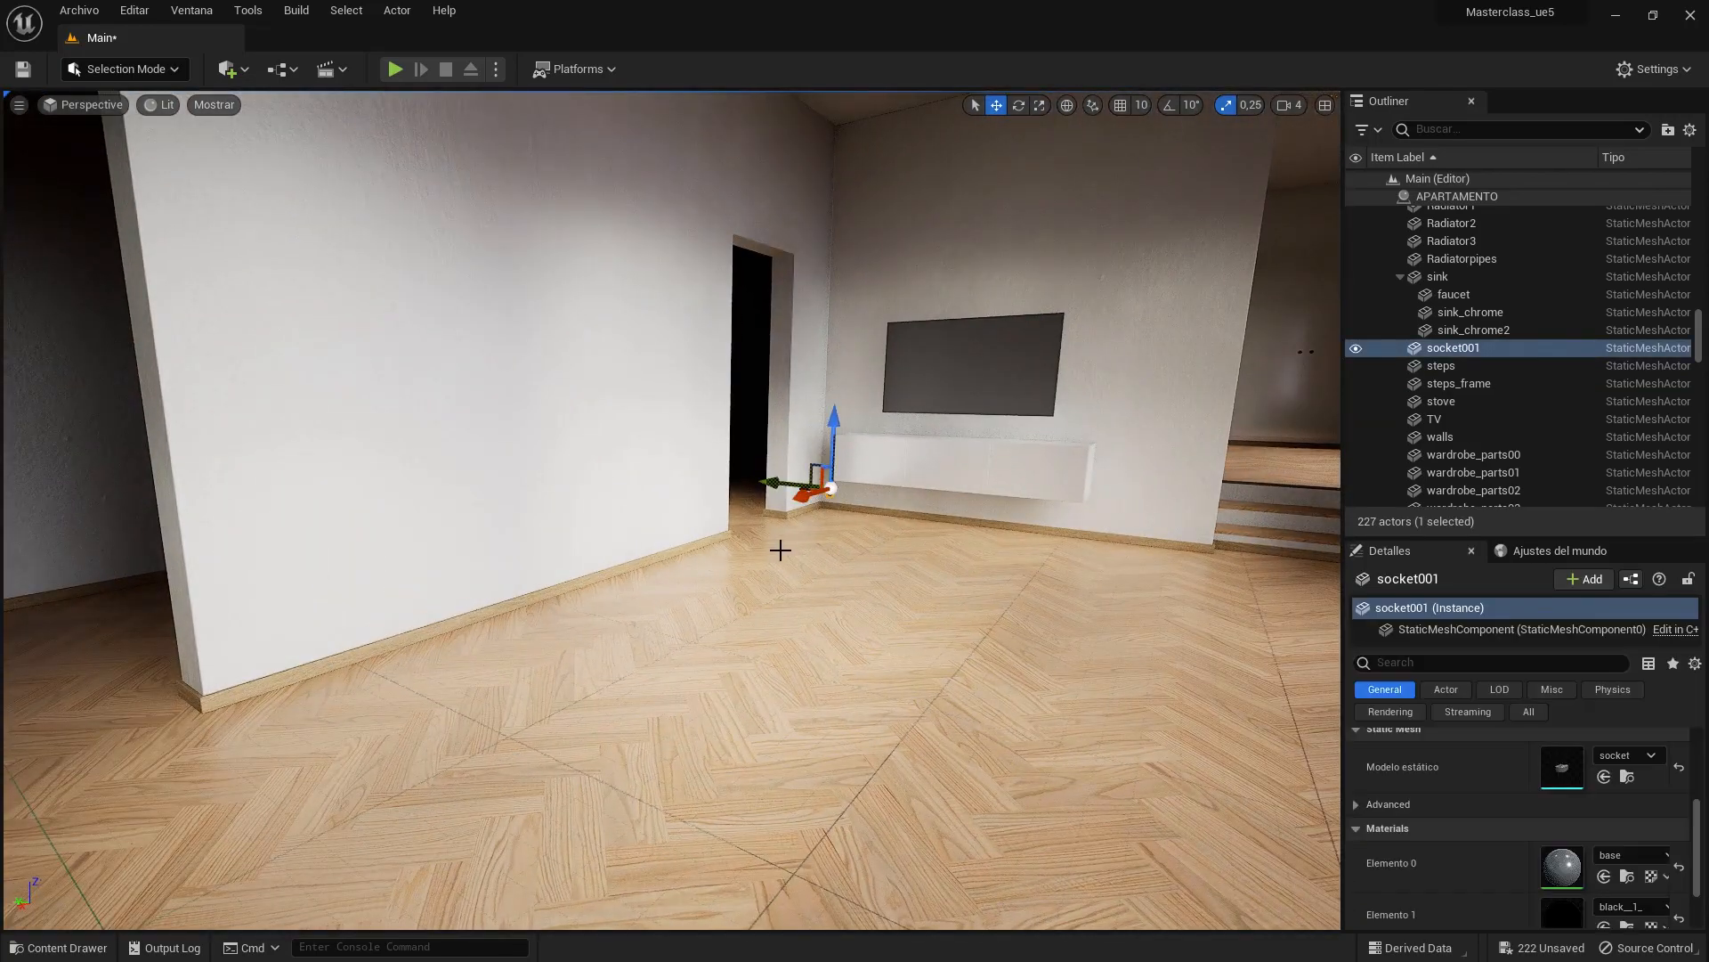
{"action": "key", "text": "Delete"}
{"action": "left_click", "coordinate": [905, 563]}
- Frame the living room and open the local Megascans assets in Quixel Bridge
{"action": "right_click_drag", "start_coordinate": [344, 637], "coordinate": [614, 547]}
{"action": "key", "text": "s"}
{"action": "key", "text": "w"}
{"action": "left_click", "coordinate": [247, 69]}
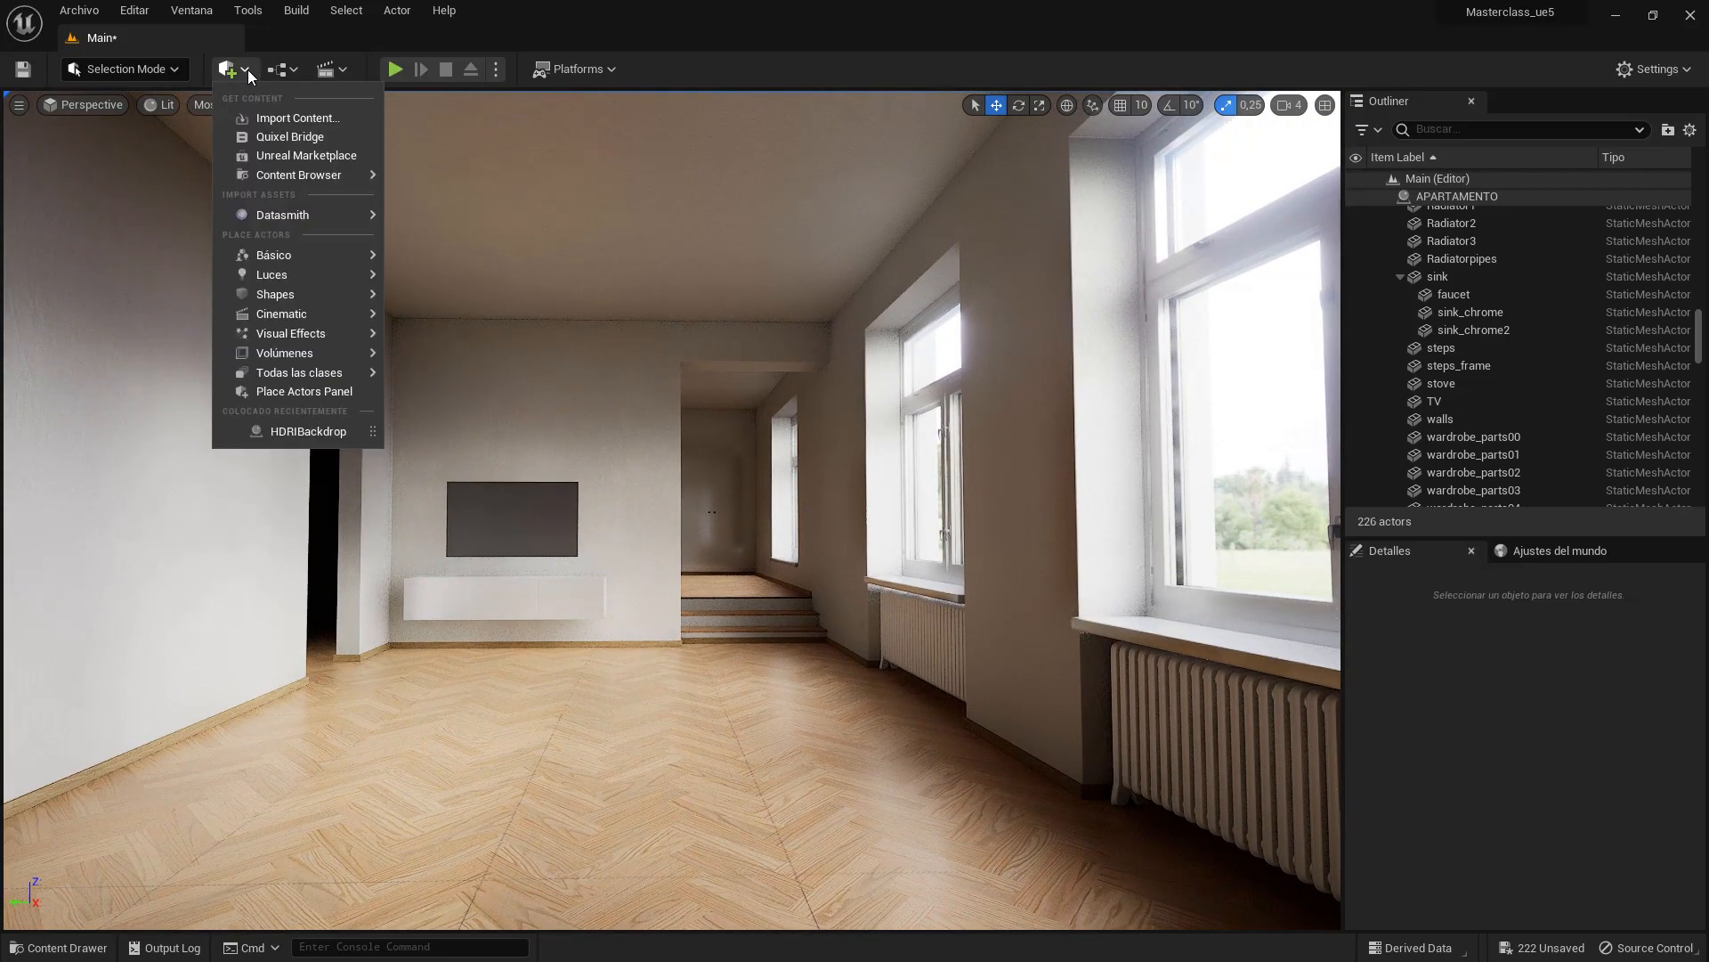
{"action": "left_click", "coordinate": [276, 139]}
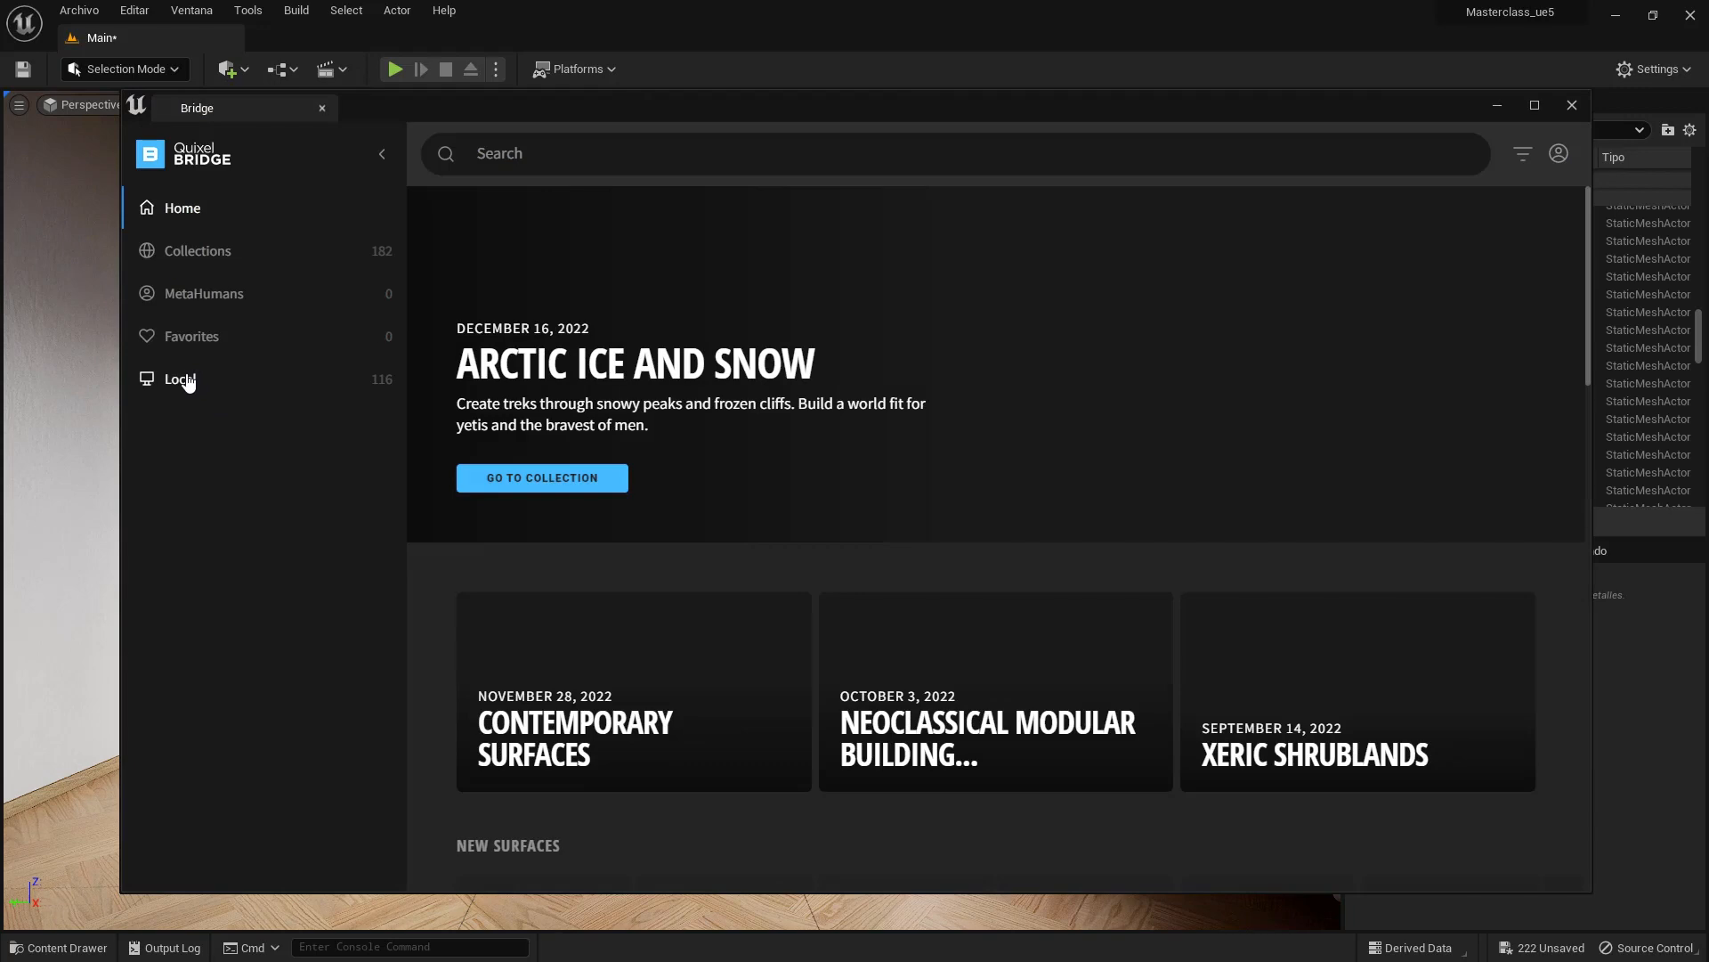
{"action": "left_click", "coordinate": [187, 380]}
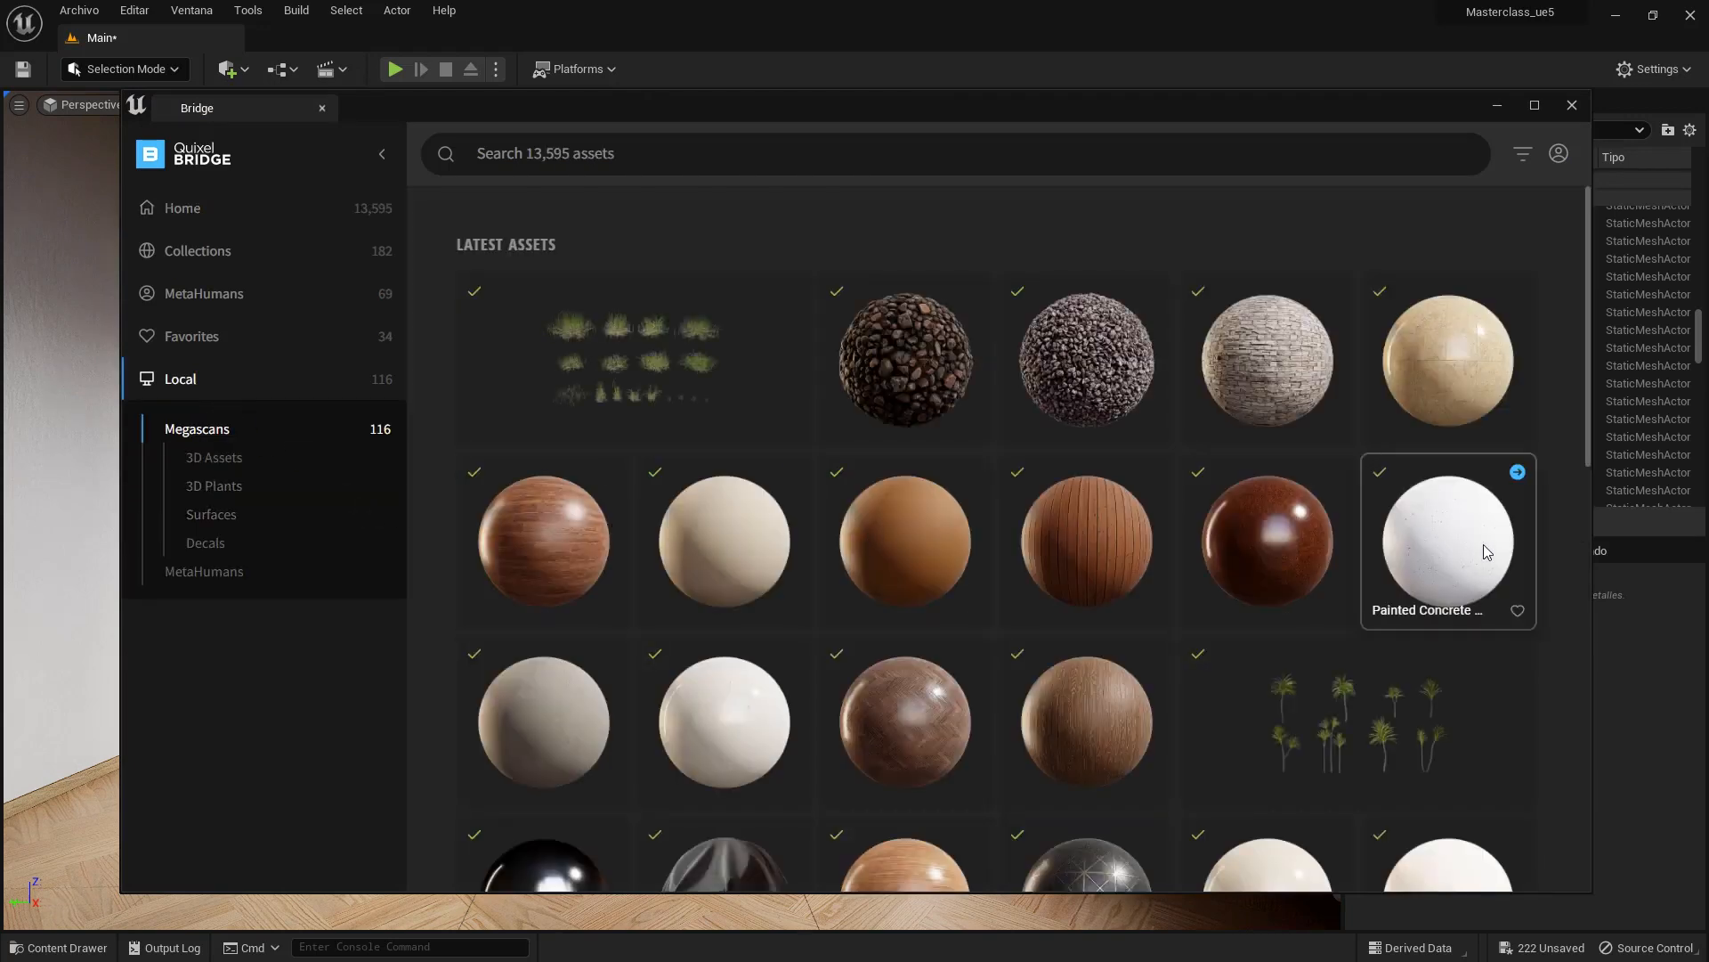
- Download the painted 1x1 m Stucco Facade surface at Highest Quality and add it to the project
{"action": "scroll", "coordinate": [719, 730], "scroll_direction": "down", "scroll_amount": 5}
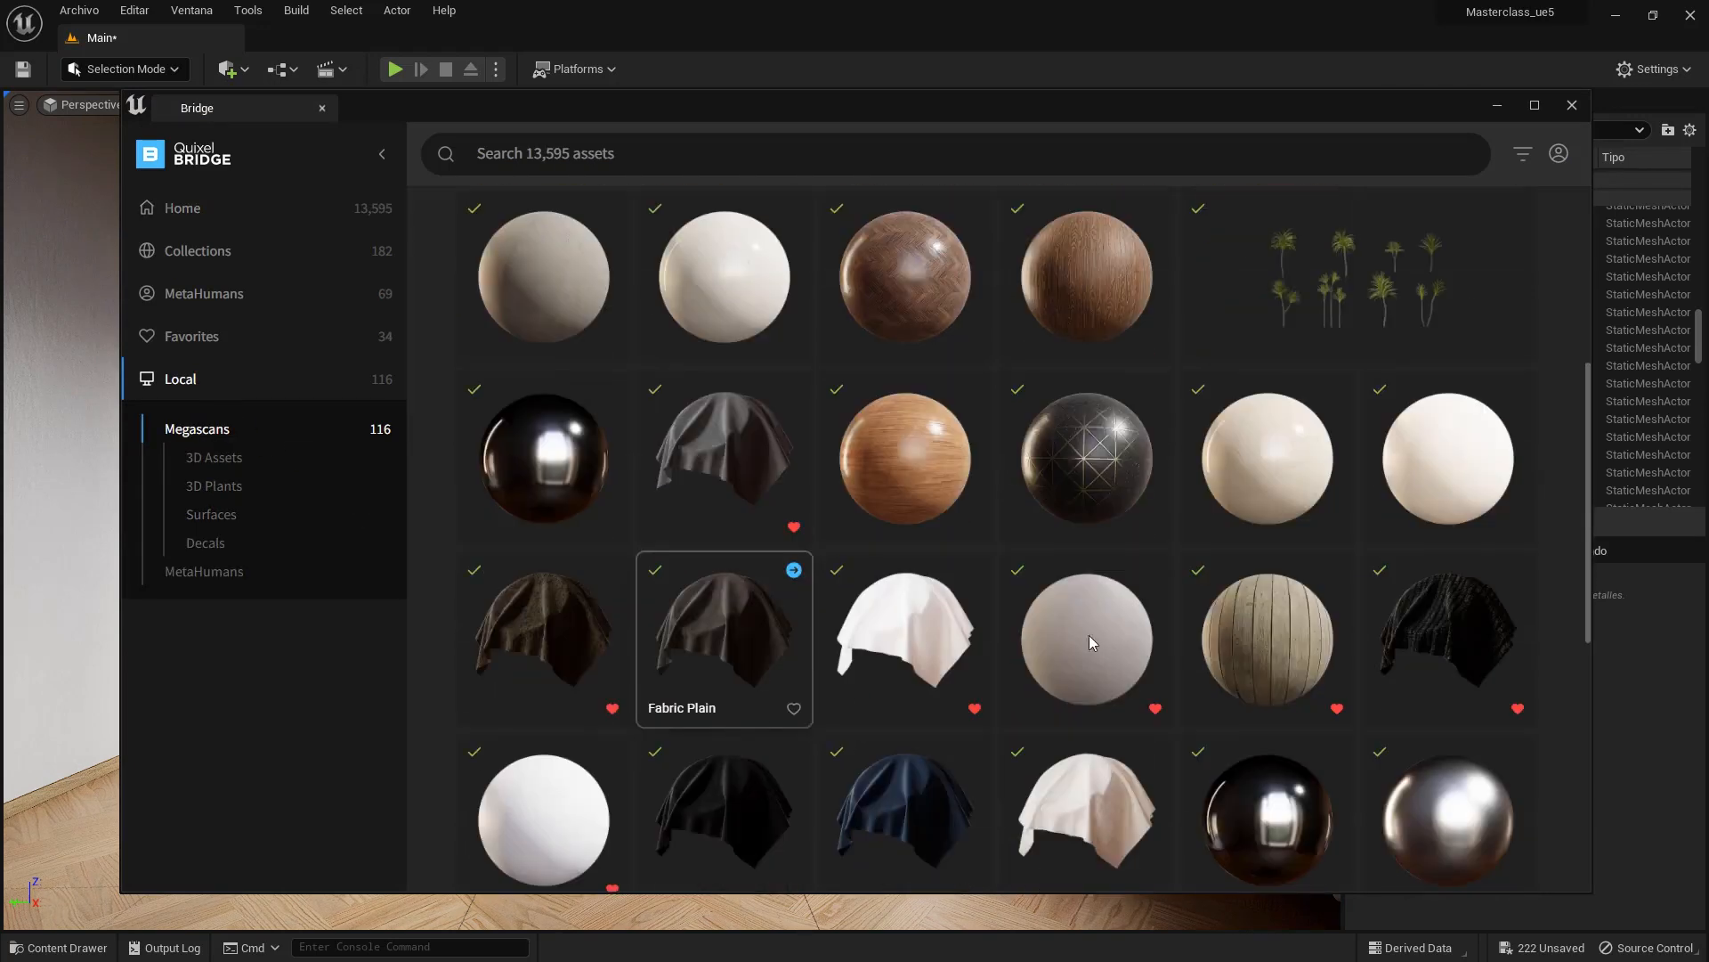
{"action": "scroll", "coordinate": [1095, 641], "scroll_direction": "down", "scroll_amount": 4}
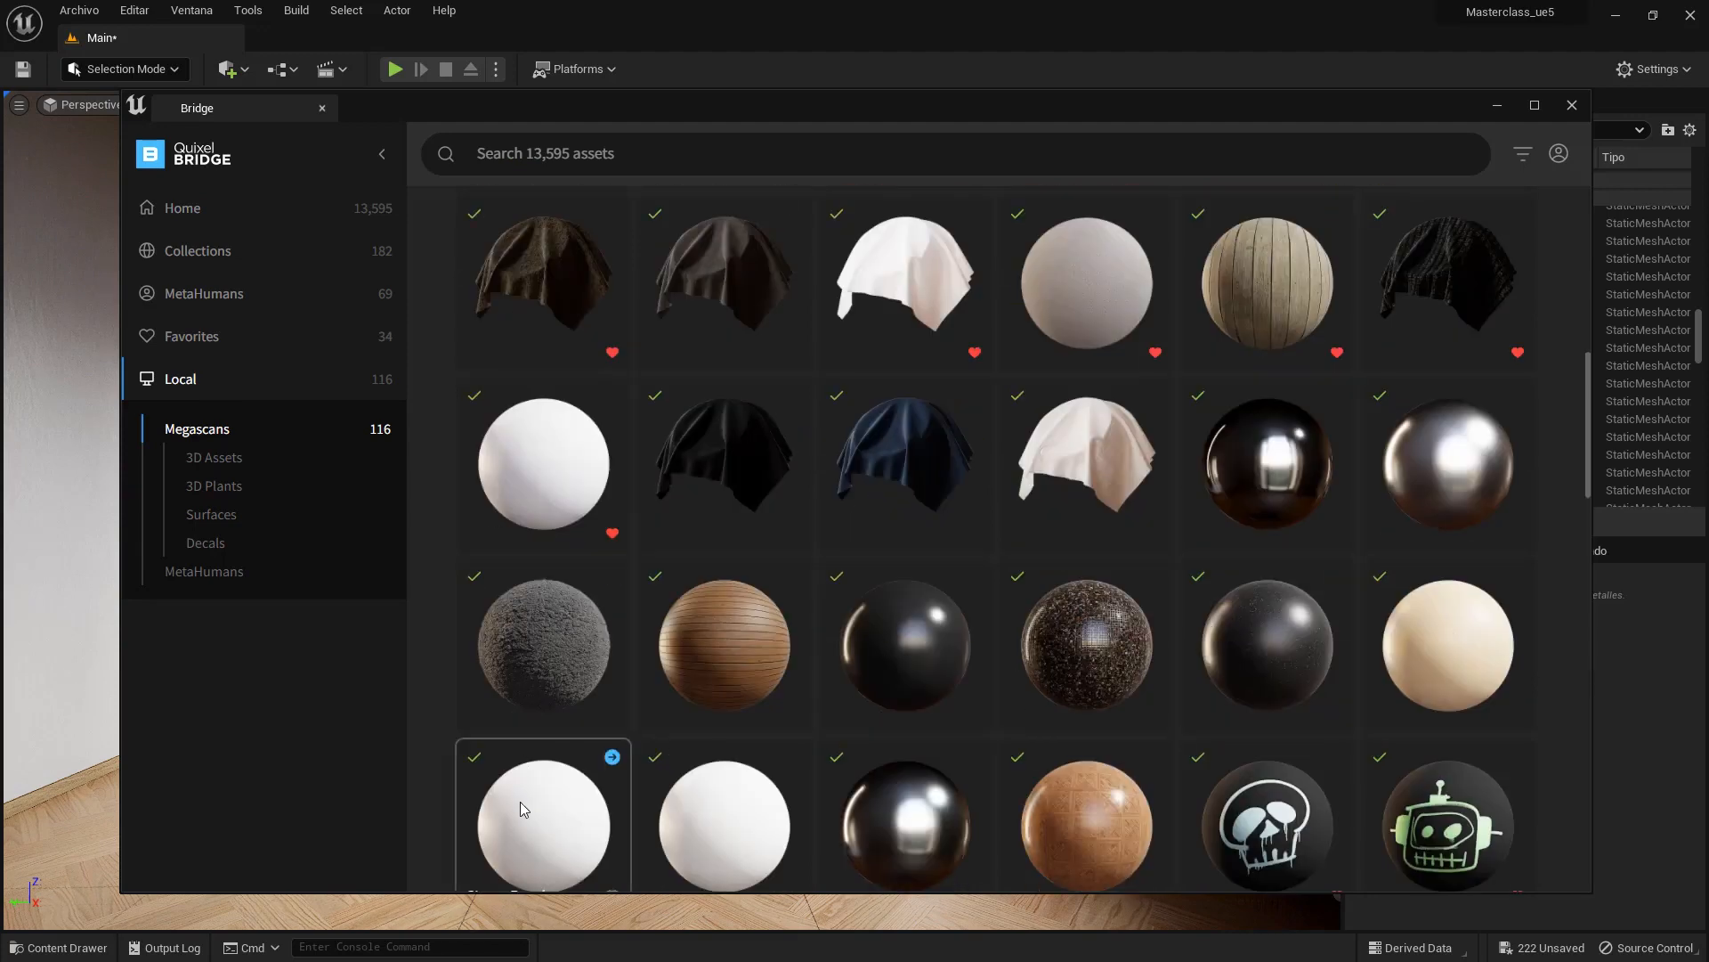
{"action": "scroll", "coordinate": [528, 808], "scroll_direction": "down", "scroll_amount": 2}
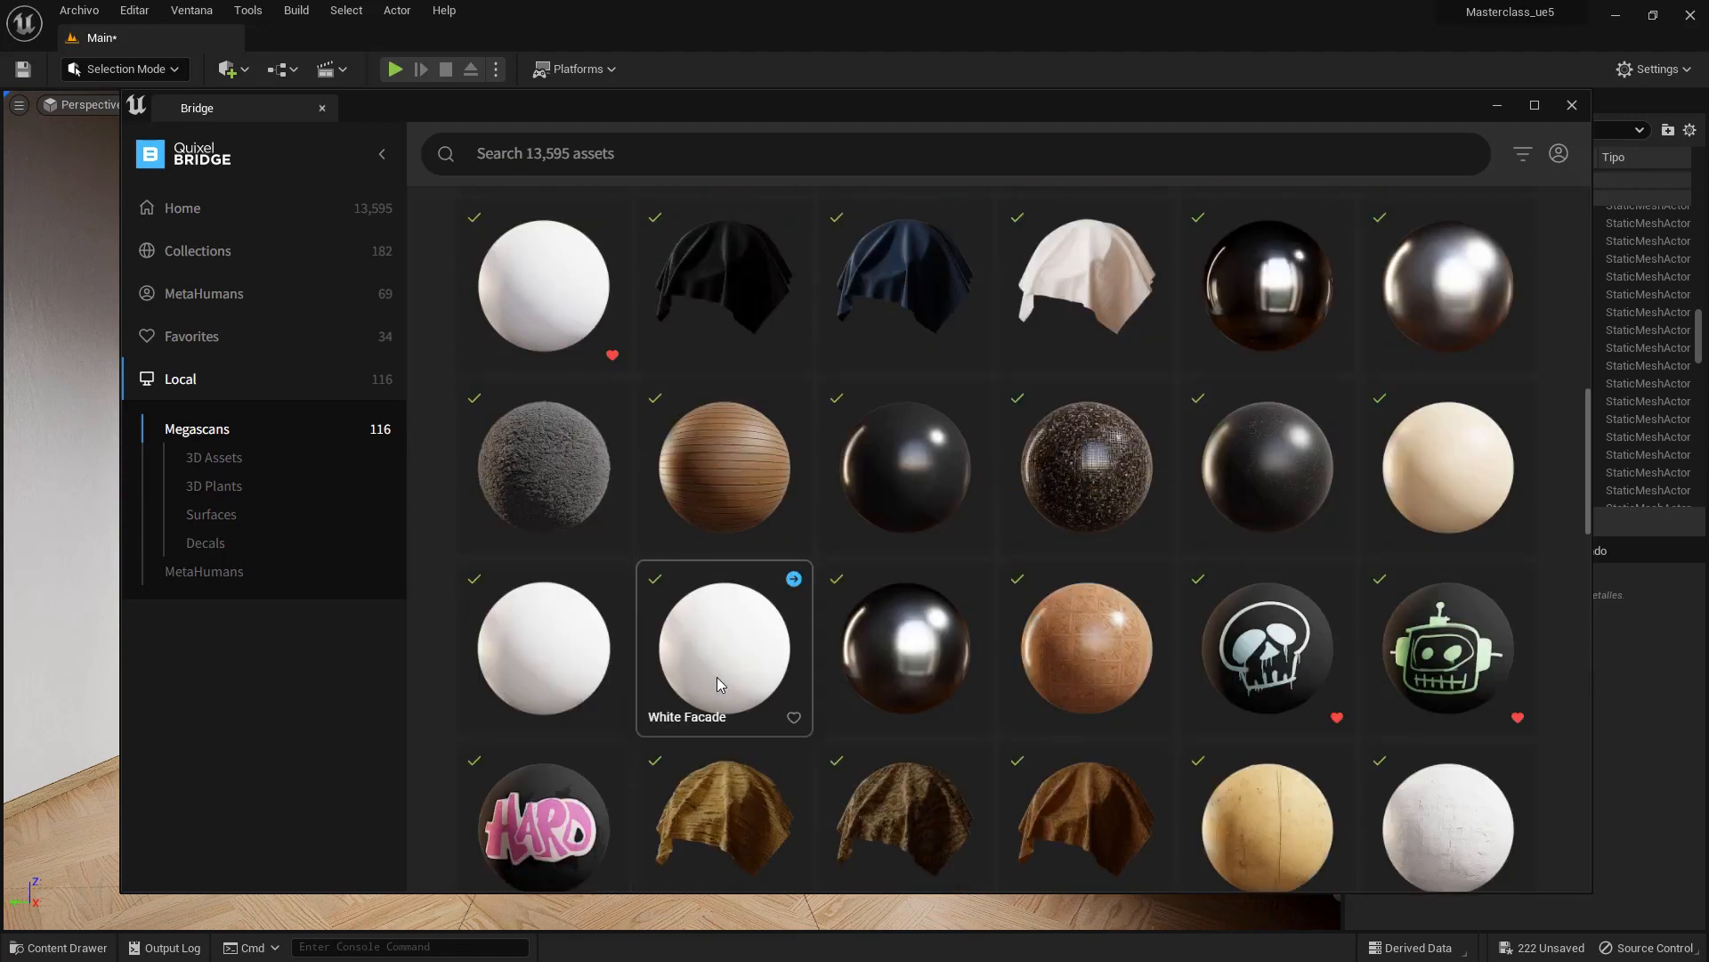
{"action": "left_click", "coordinate": [560, 669]}
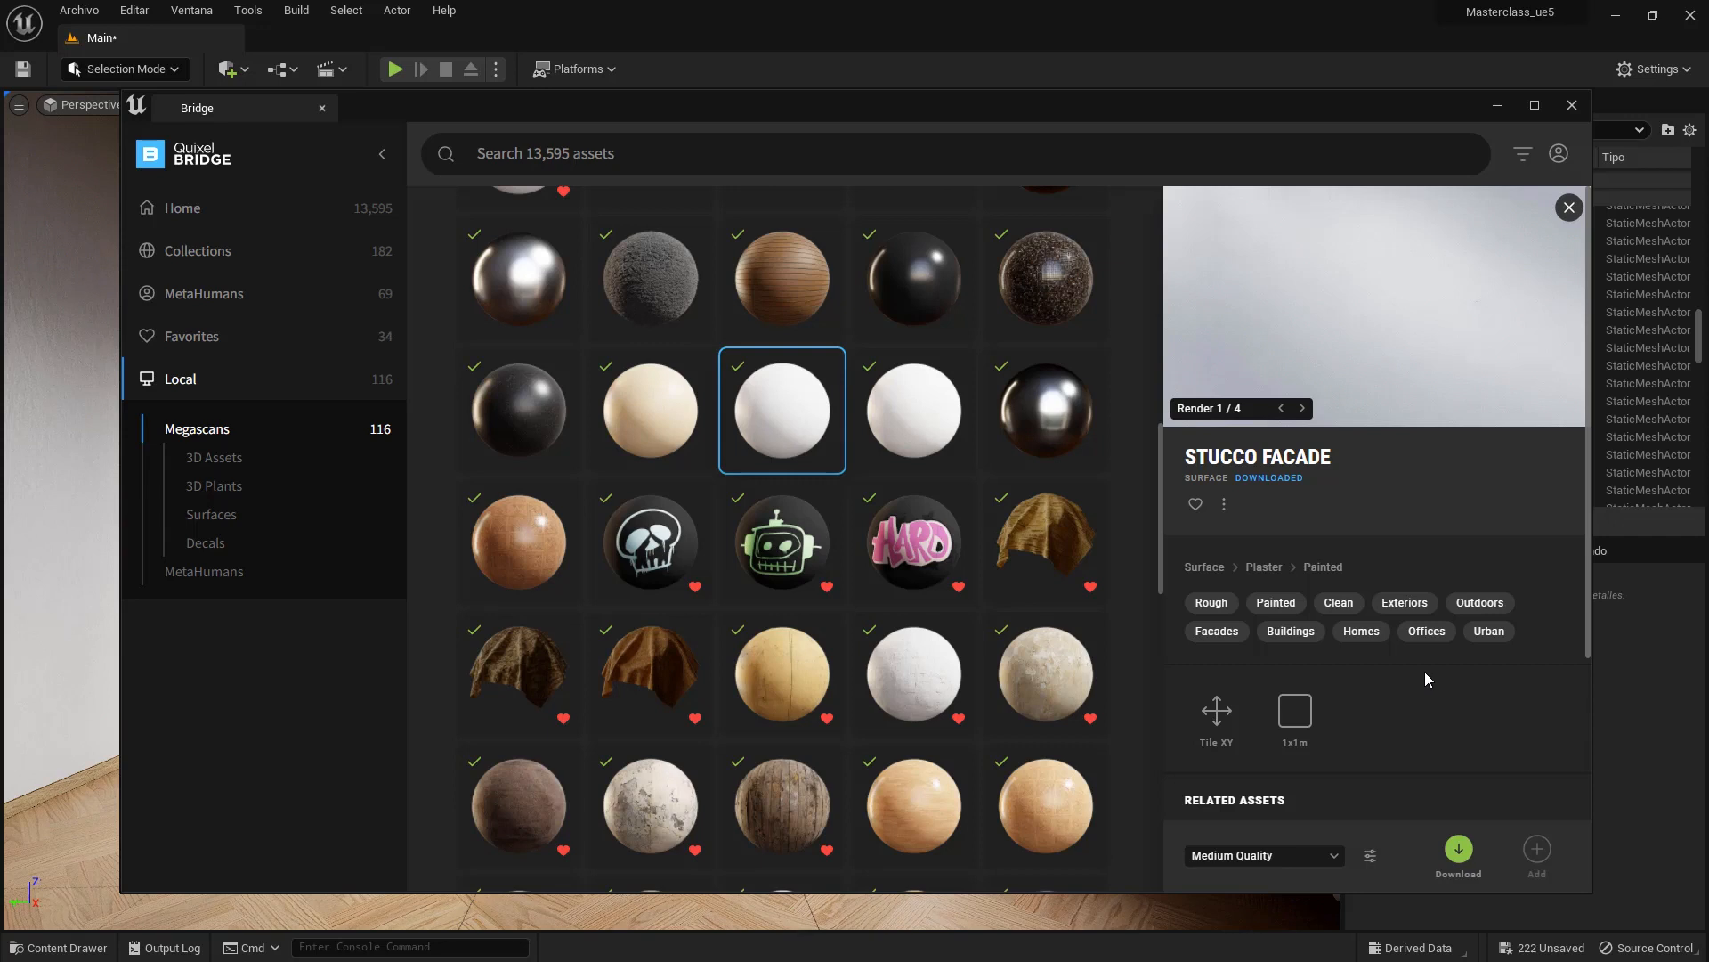
{"action": "scroll", "coordinate": [1425, 678], "scroll_direction": "down", "scroll_amount": 2}
{"action": "left_click", "coordinate": [1334, 856]}
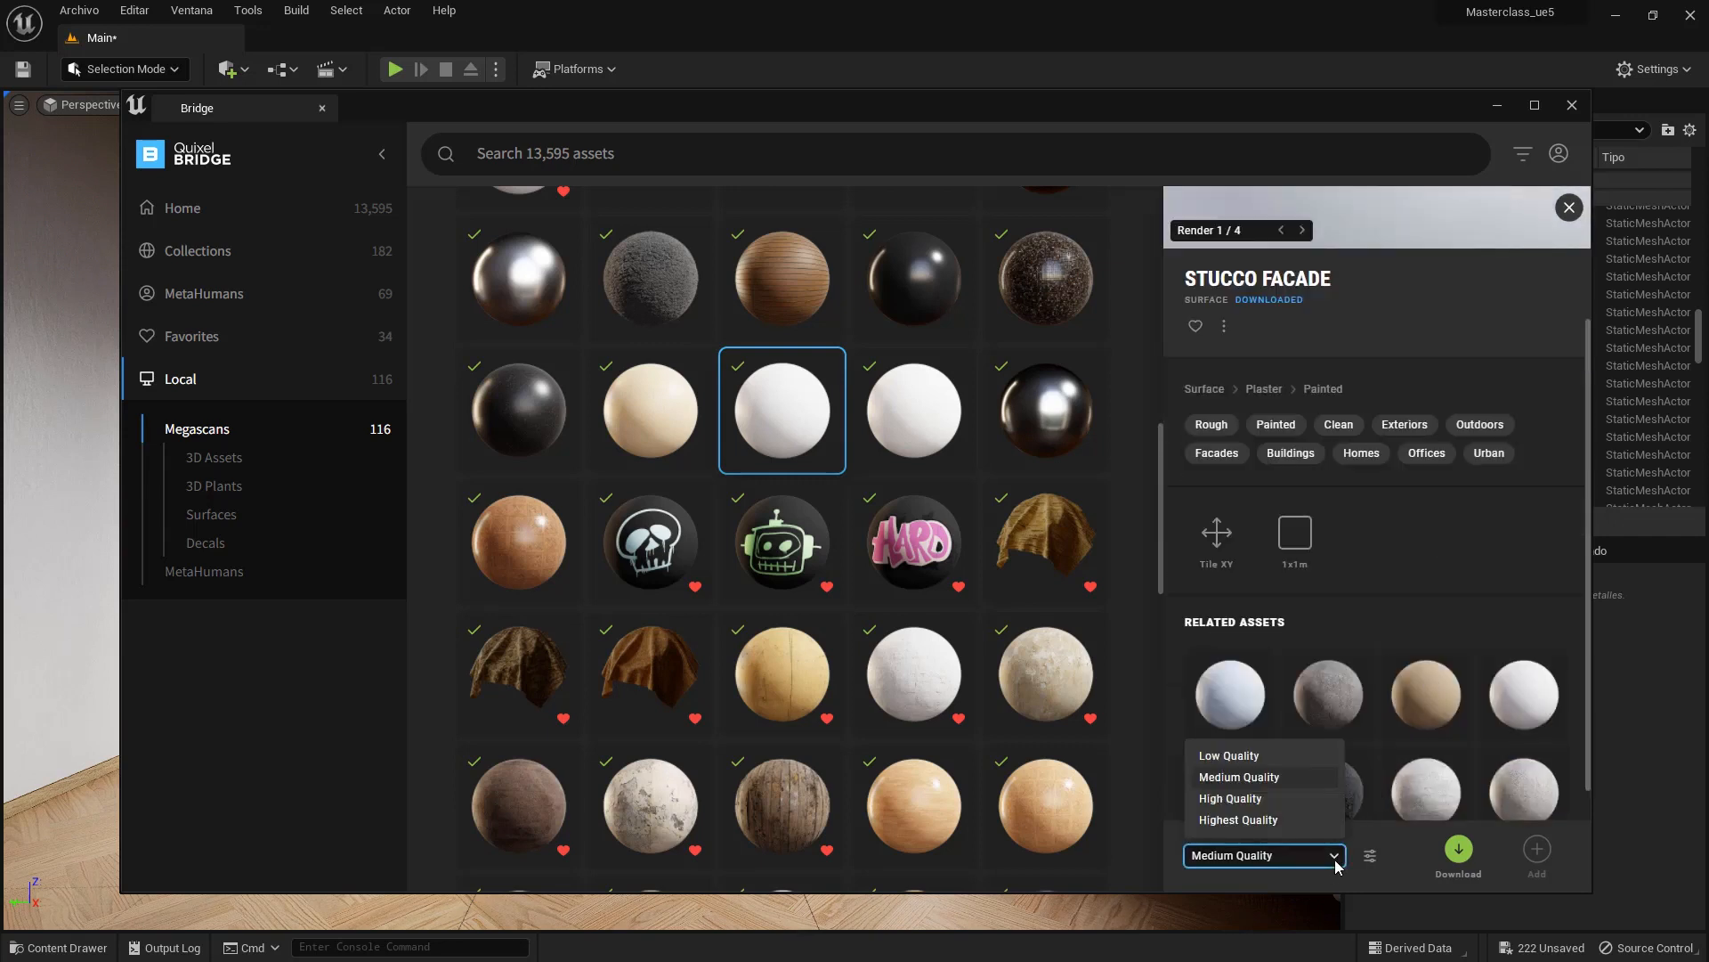
{"action": "left_click", "coordinate": [1248, 820]}
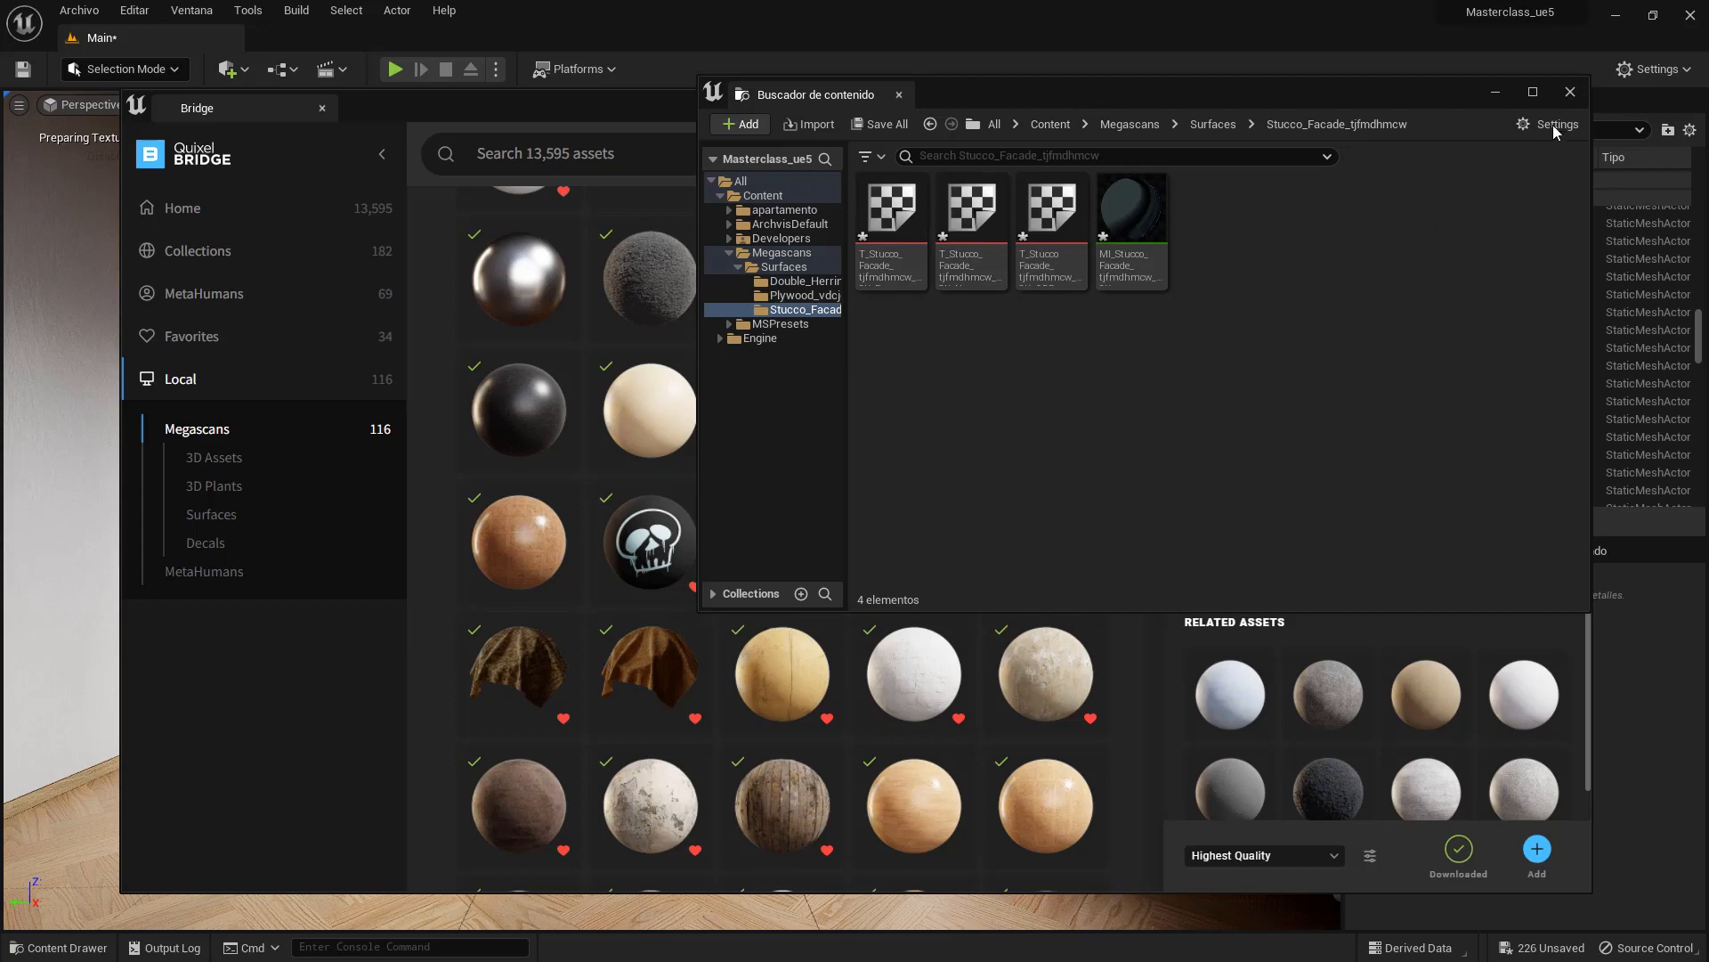
{"action": "left_click", "coordinate": [1569, 92]}
- Add the fresh 2x2 m Stucco Facade surface at Highest Quality to the project and close Quixel Bridge
{"action": "scroll", "coordinate": [908, 523], "scroll_direction": "up", "scroll_amount": 1}
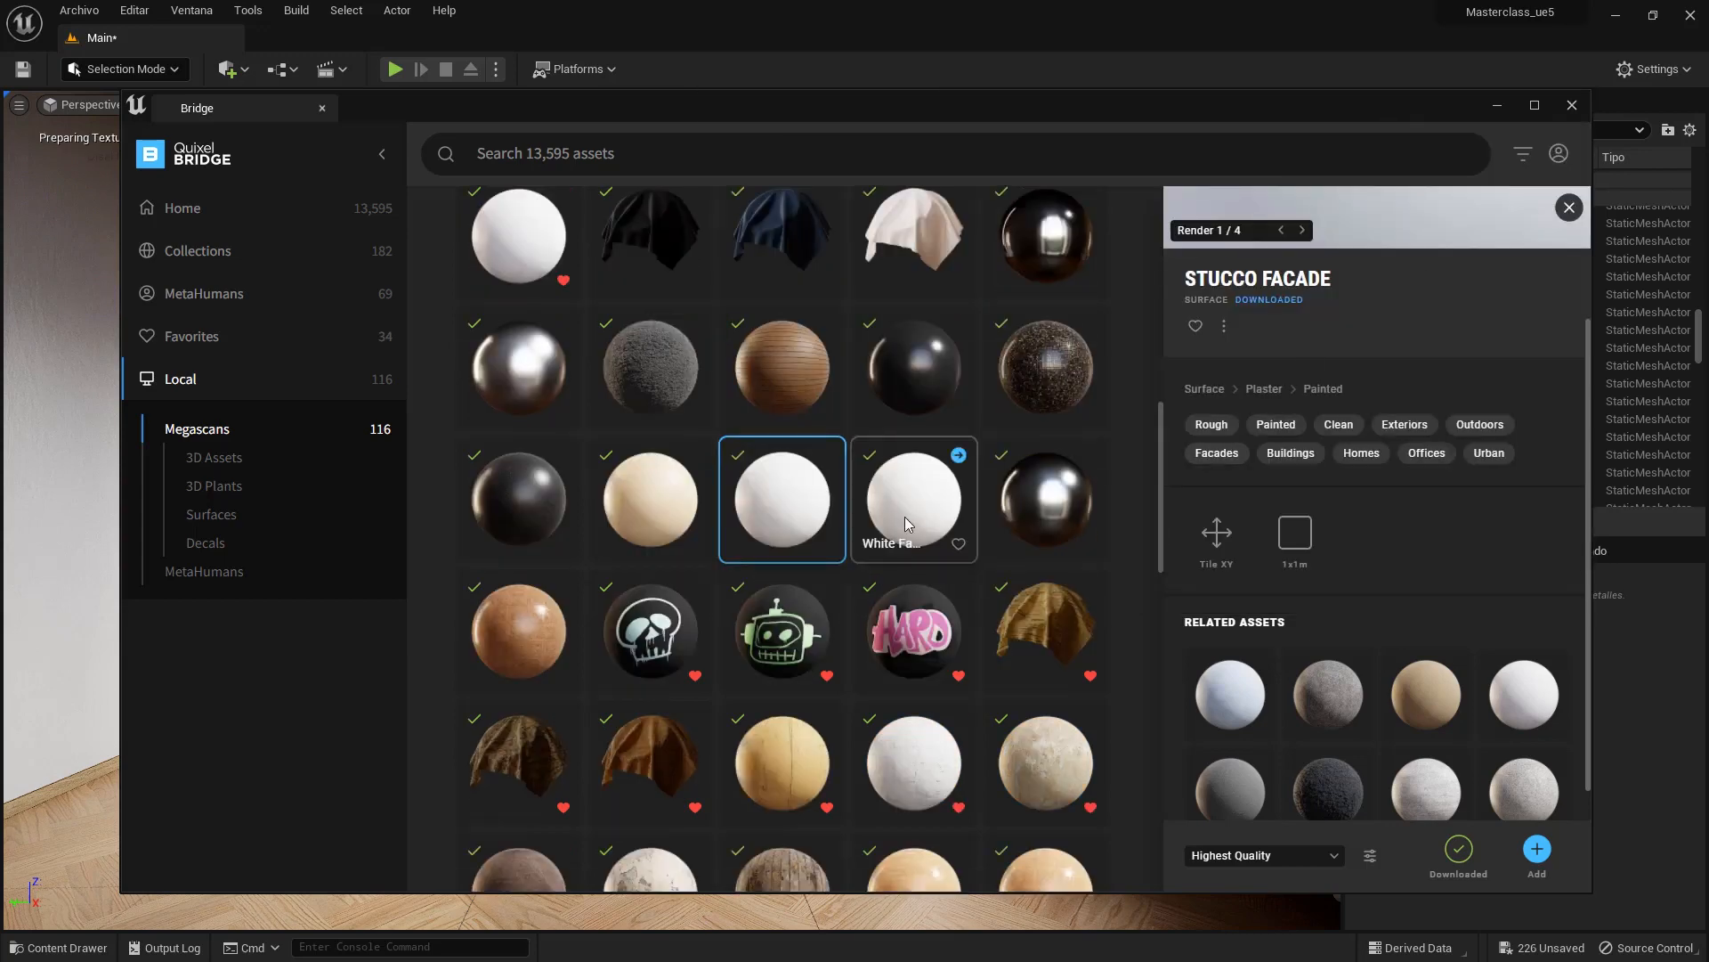
{"action": "left_click", "coordinate": [525, 243]}
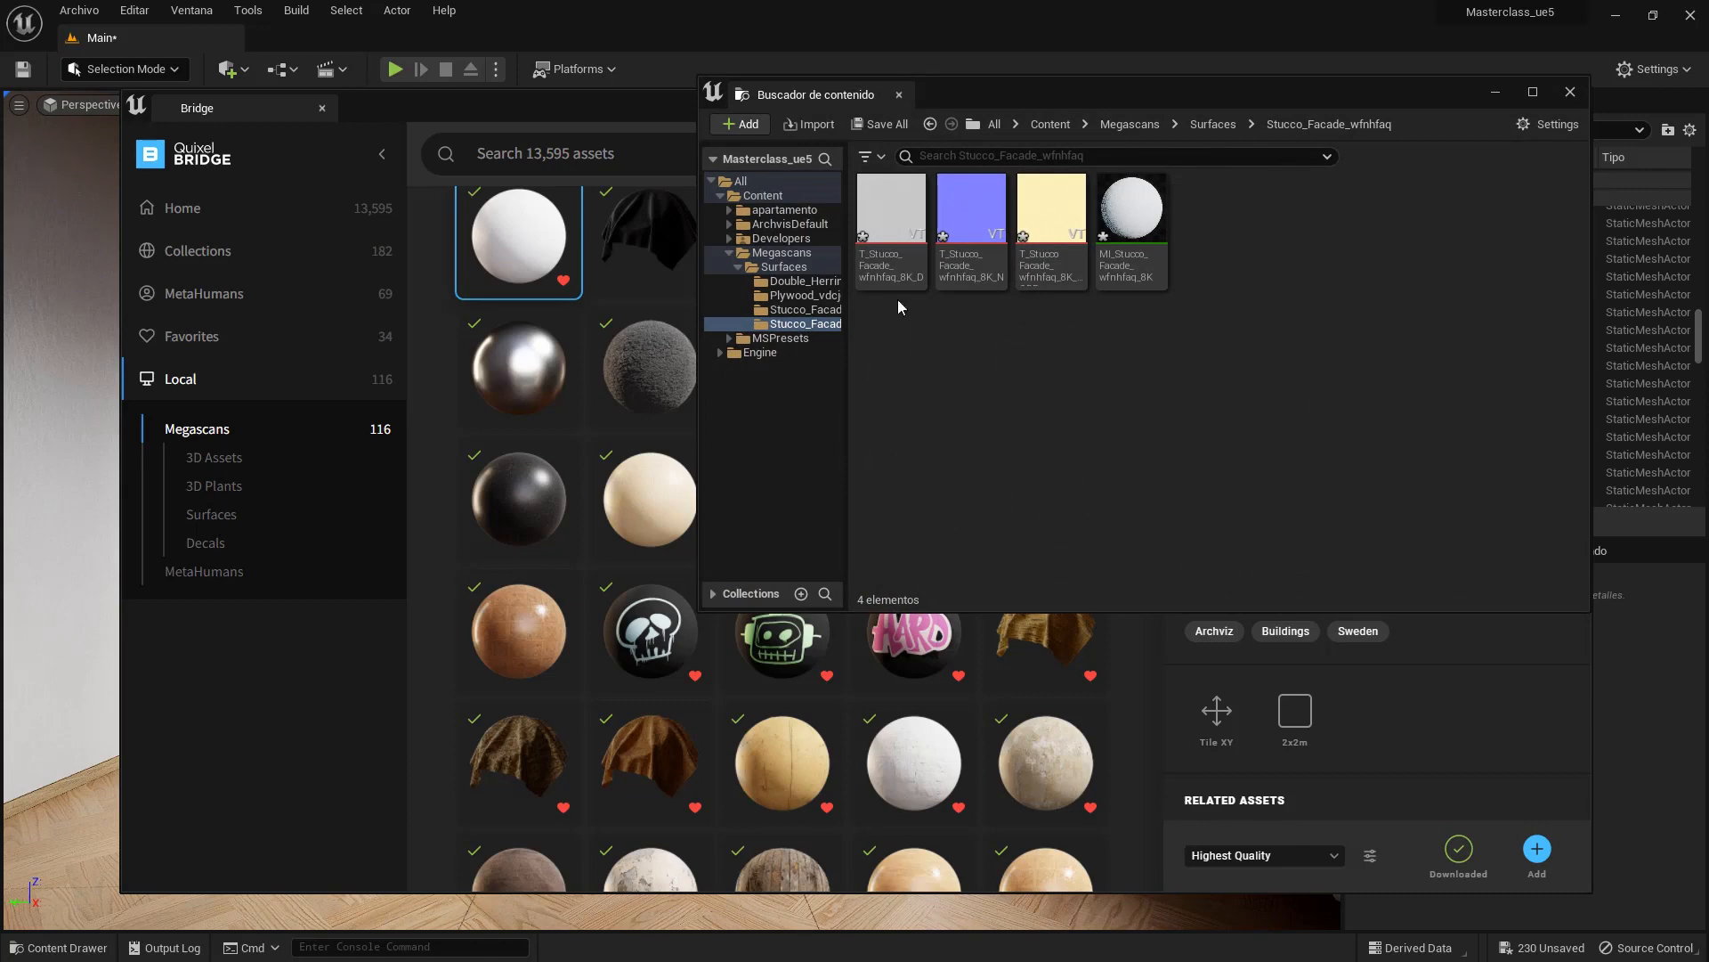
{"action": "left_click", "coordinate": [1571, 93]}
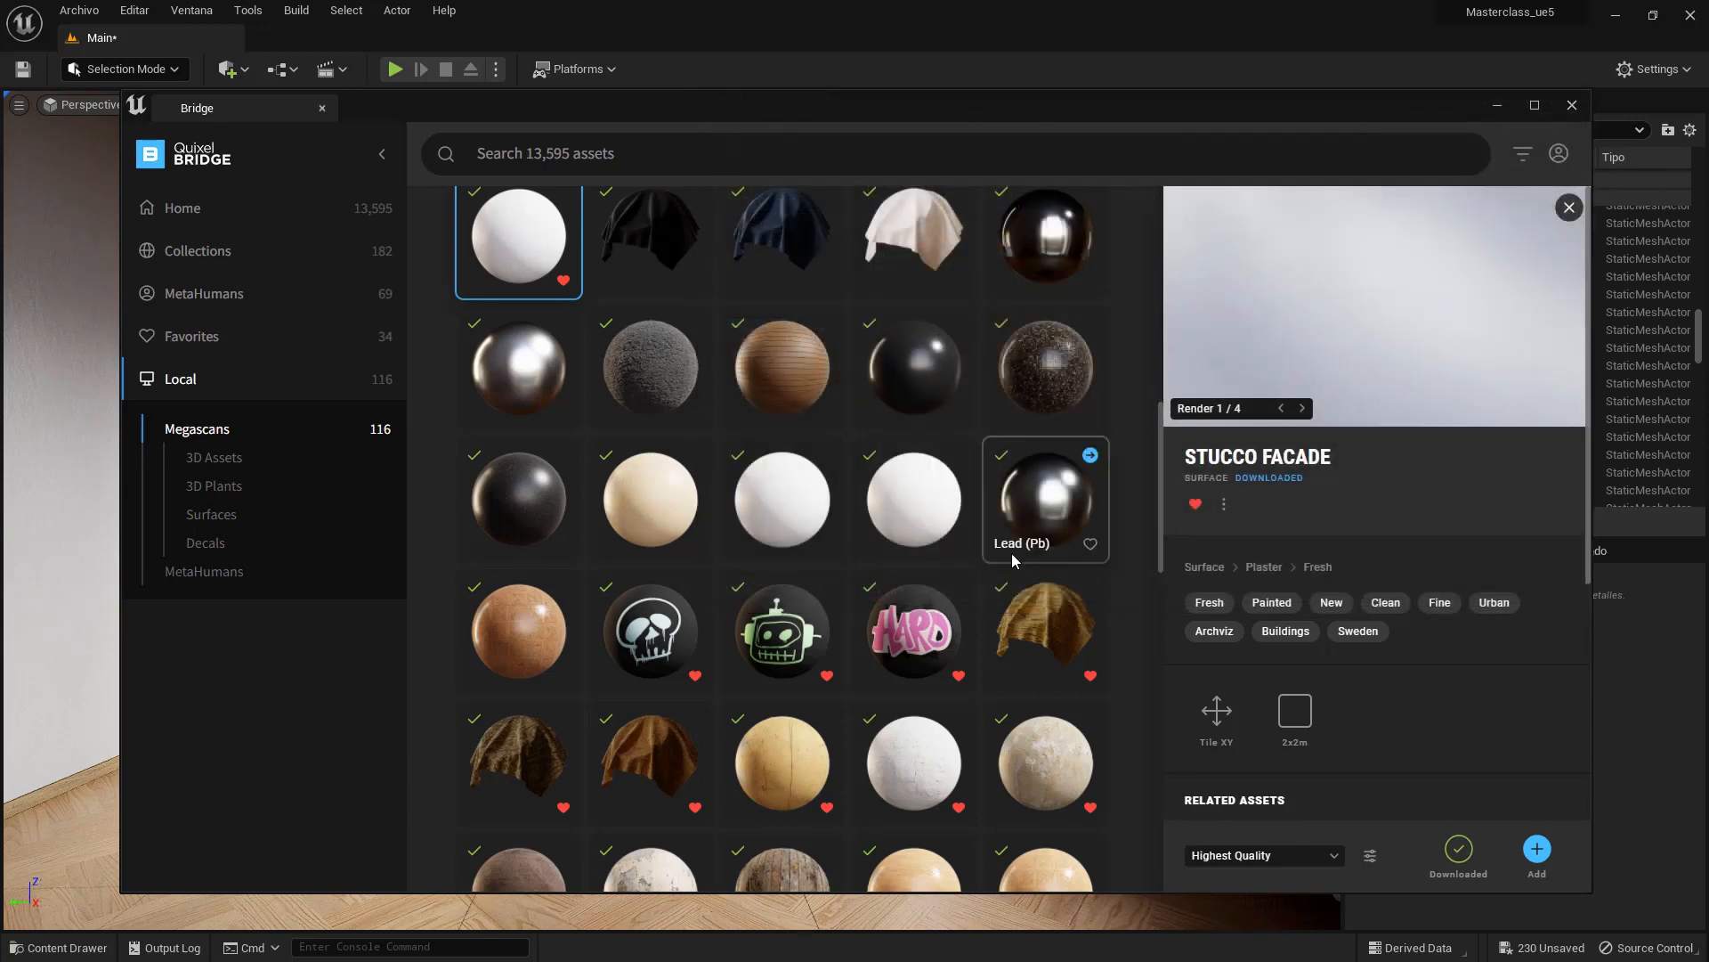
{"action": "scroll", "coordinate": [1012, 560], "scroll_direction": "up", "scroll_amount": 4}
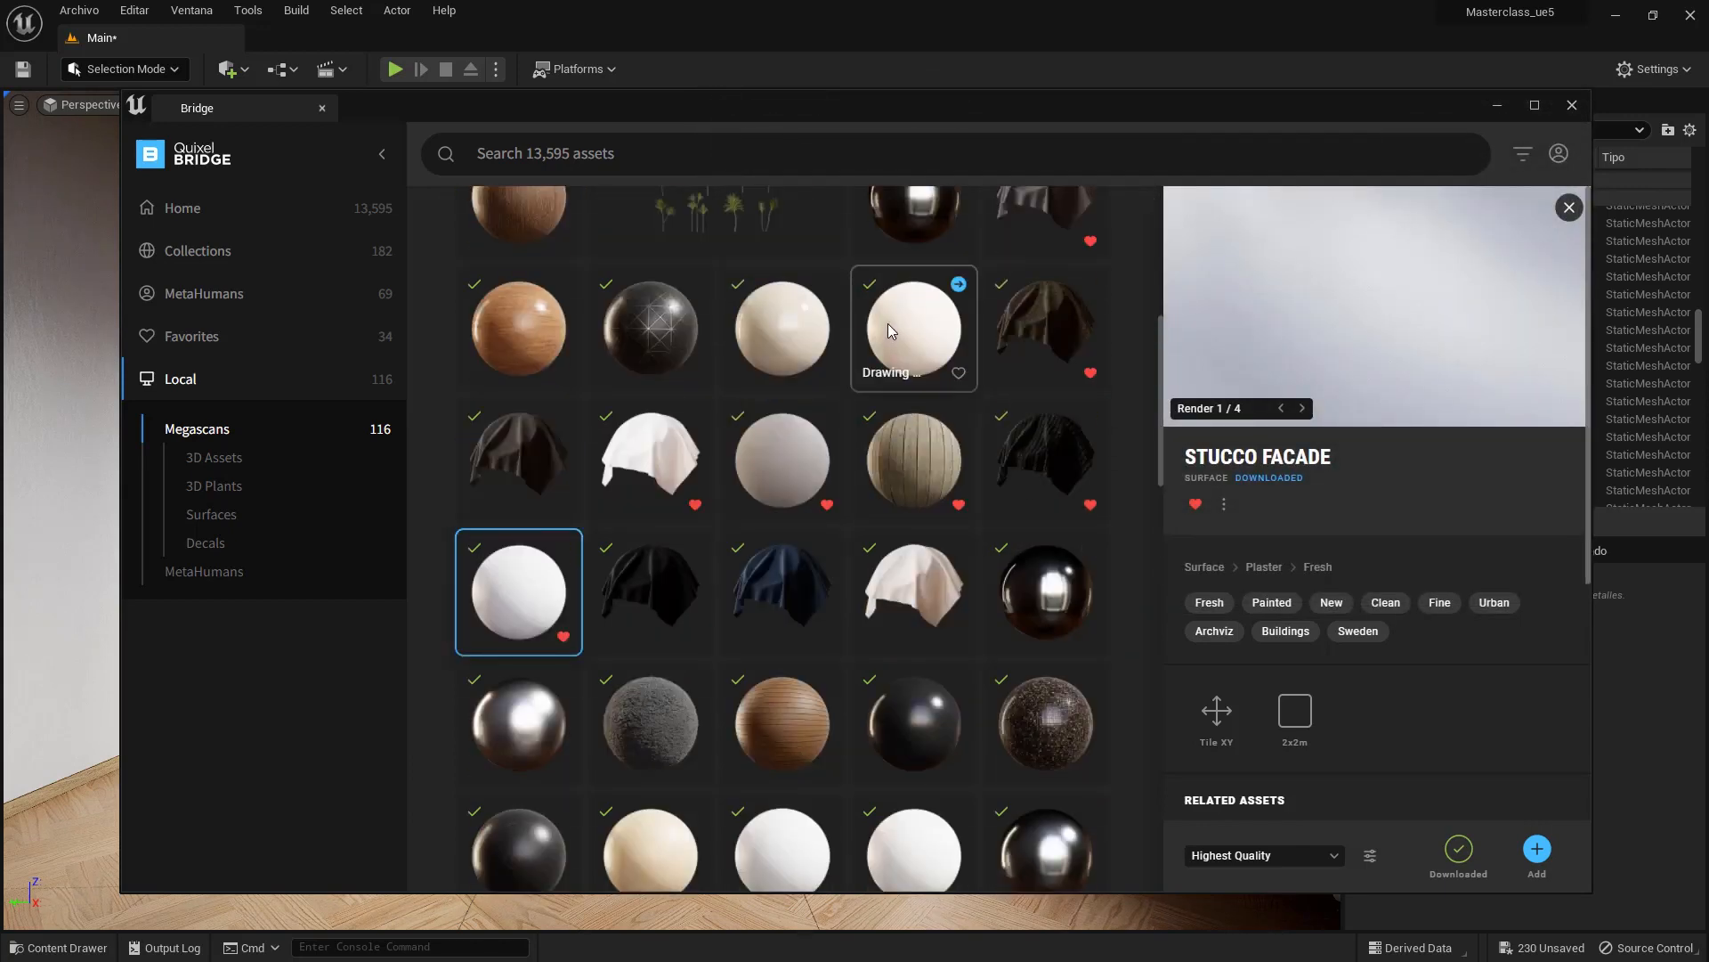
{"action": "scroll", "coordinate": [779, 455], "scroll_direction": "down", "scroll_amount": 5}
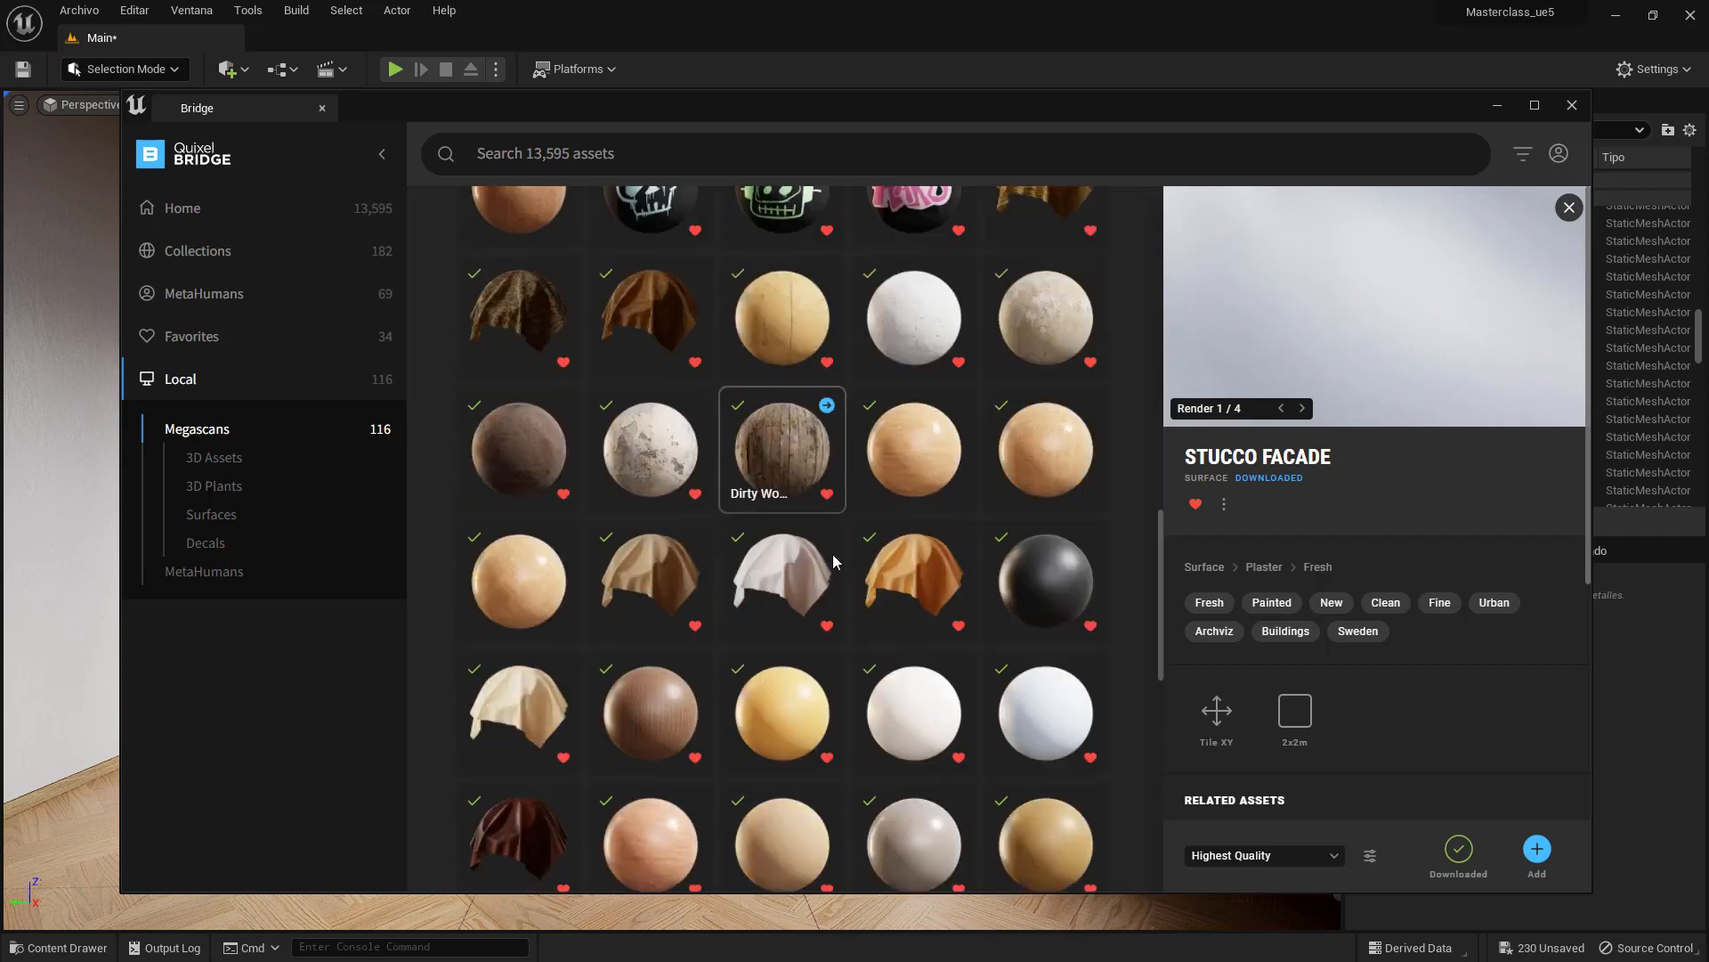
{"action": "scroll", "coordinate": [614, 659], "scroll_direction": "down", "scroll_amount": 10}
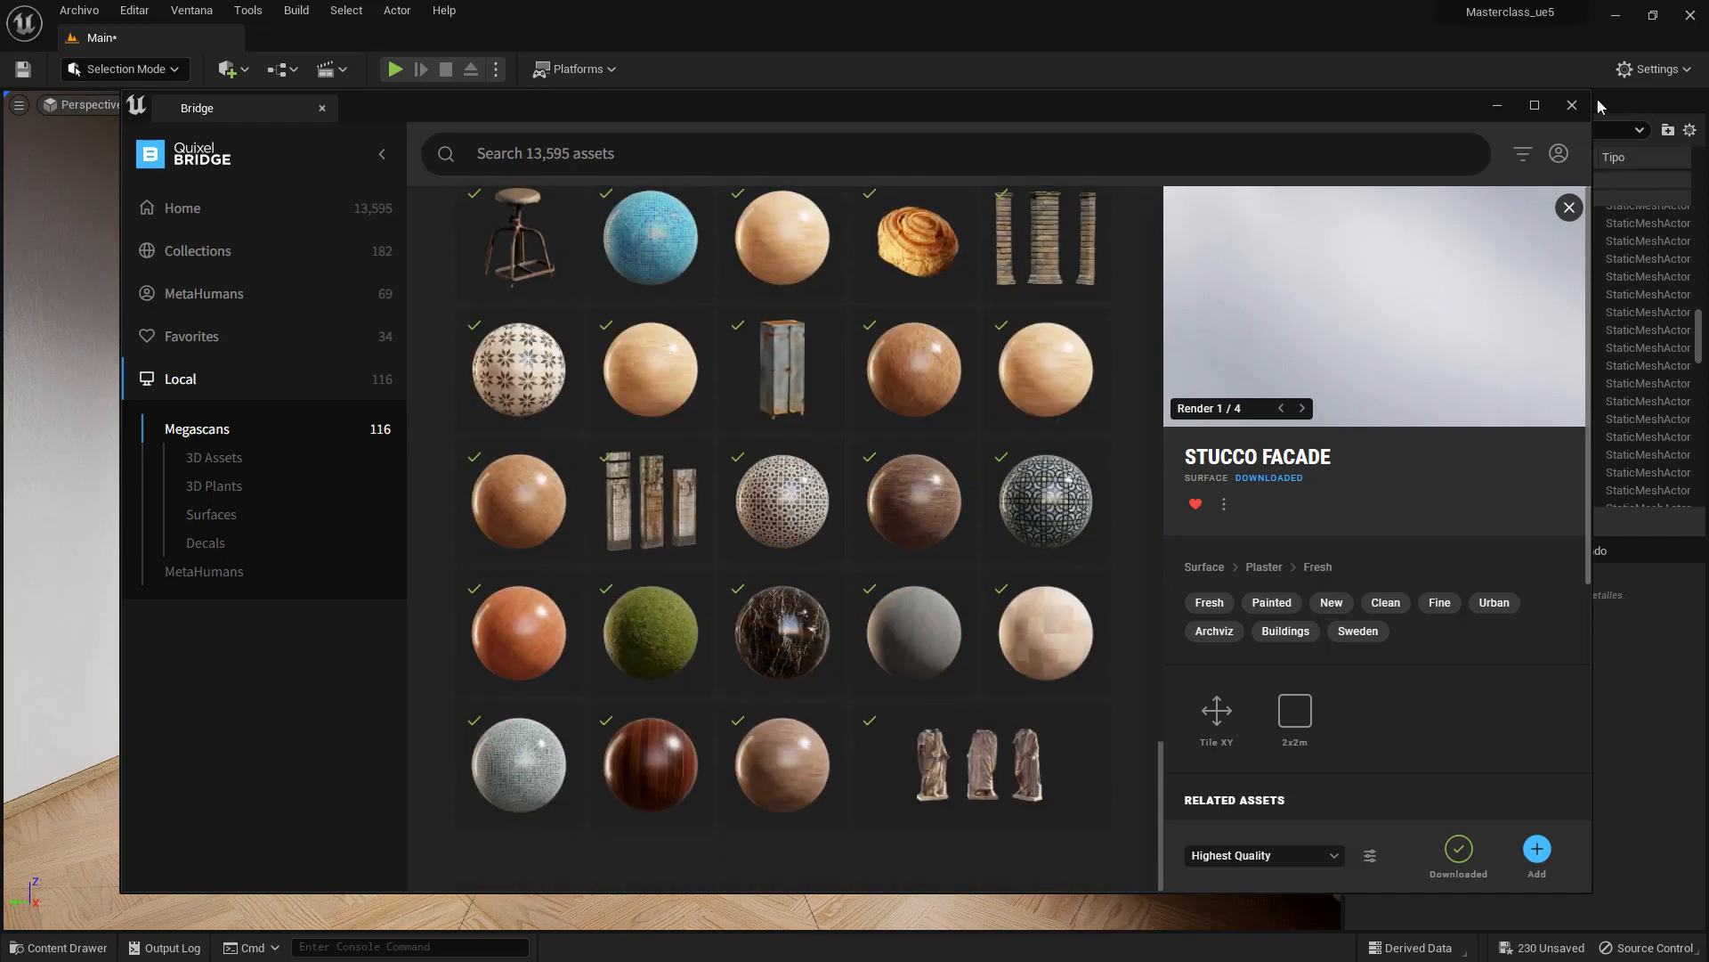
{"action": "left_click", "coordinate": [1572, 106]}
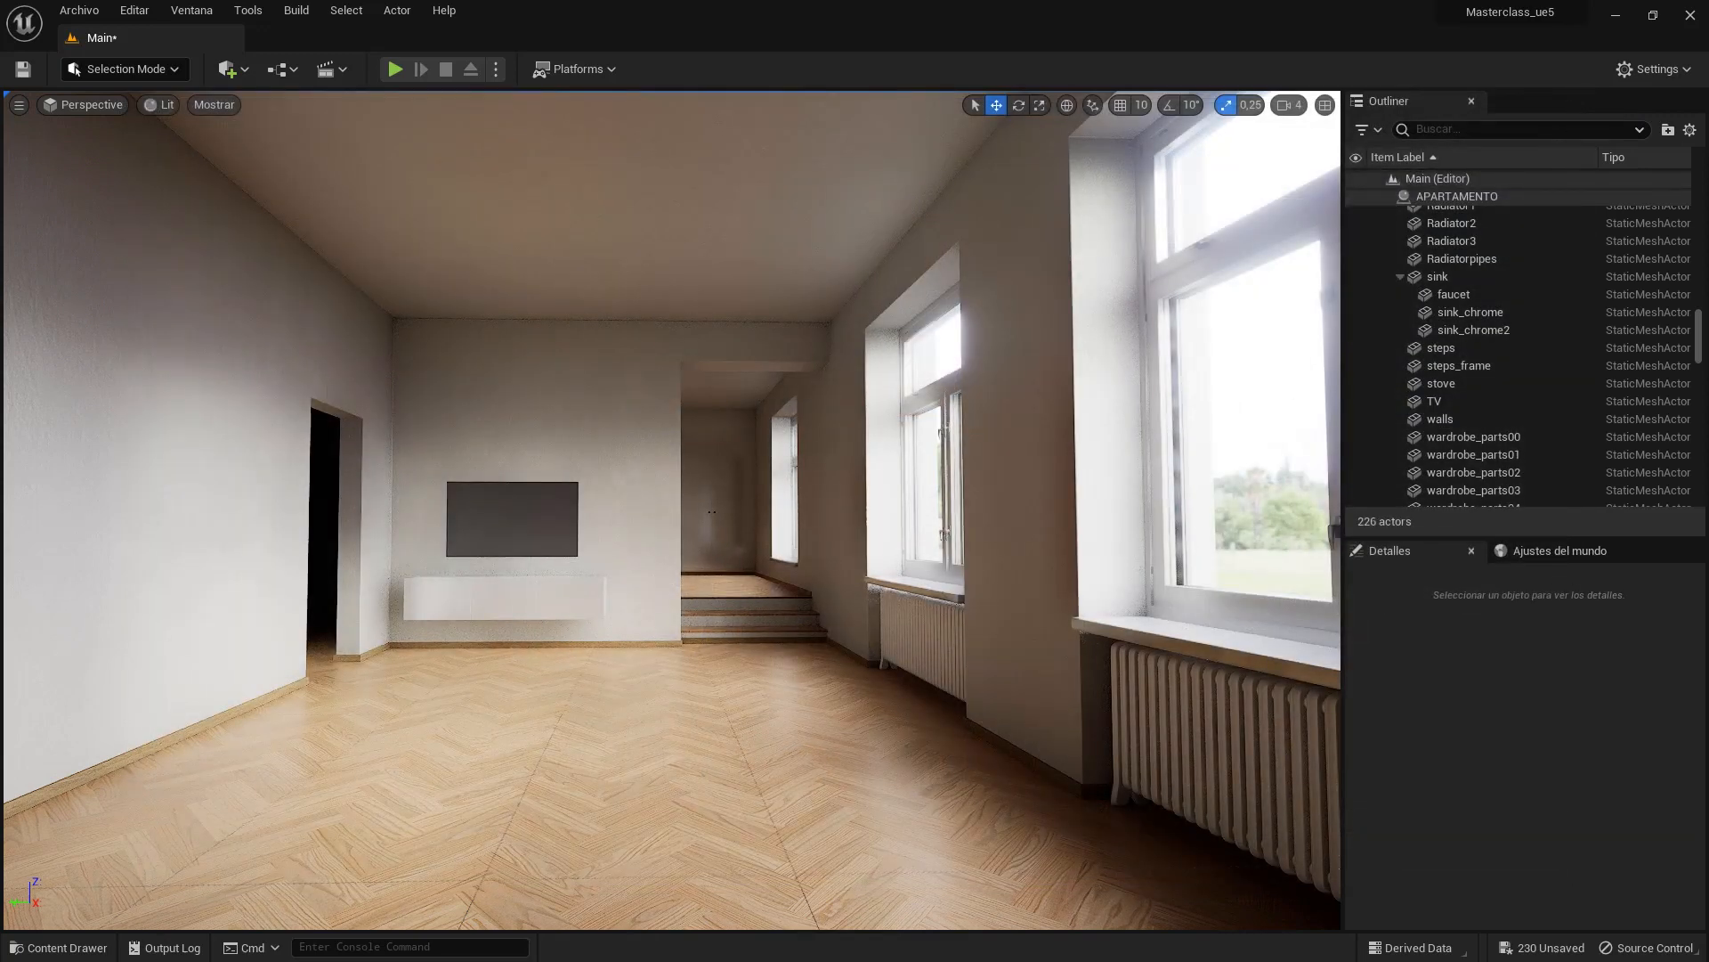
- Apply the material from the Megascans Surfaces folder Stucco_Facade_tjfmdhmcw to the living room's TV wall
{"action": "left_click", "coordinate": [57, 947]}
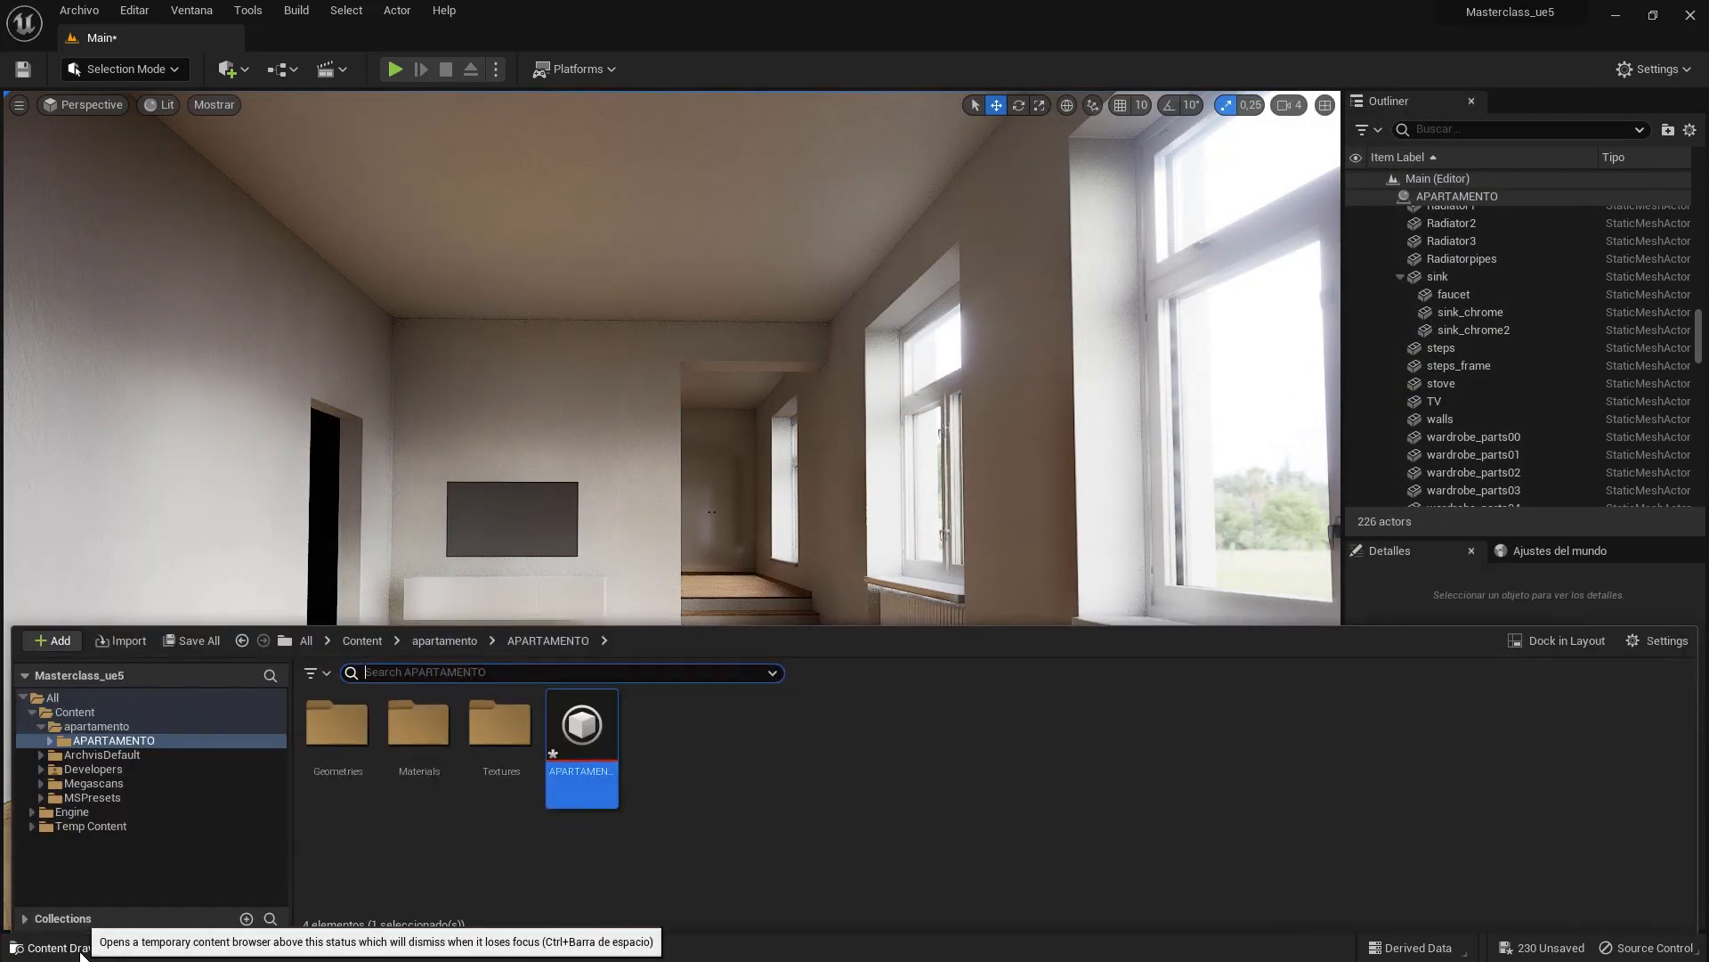
{"action": "left_click", "coordinate": [93, 781]}
{"action": "double_click", "coordinate": [337, 721]}
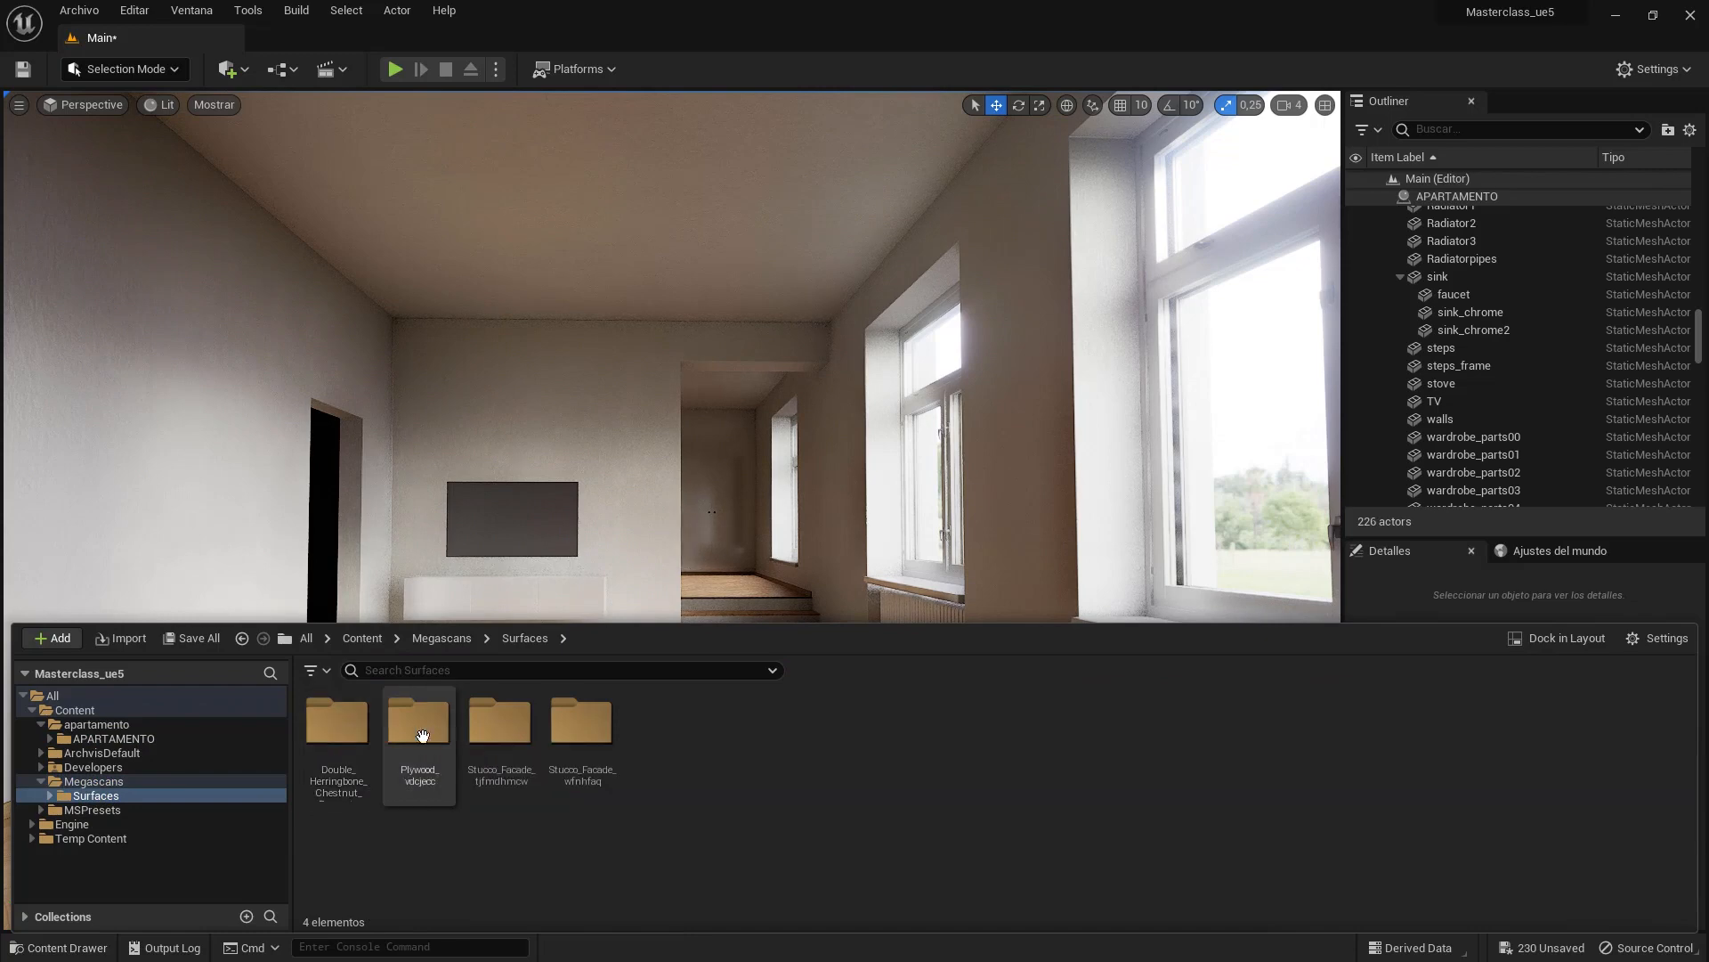
{"action": "left_click", "coordinate": [513, 732]}
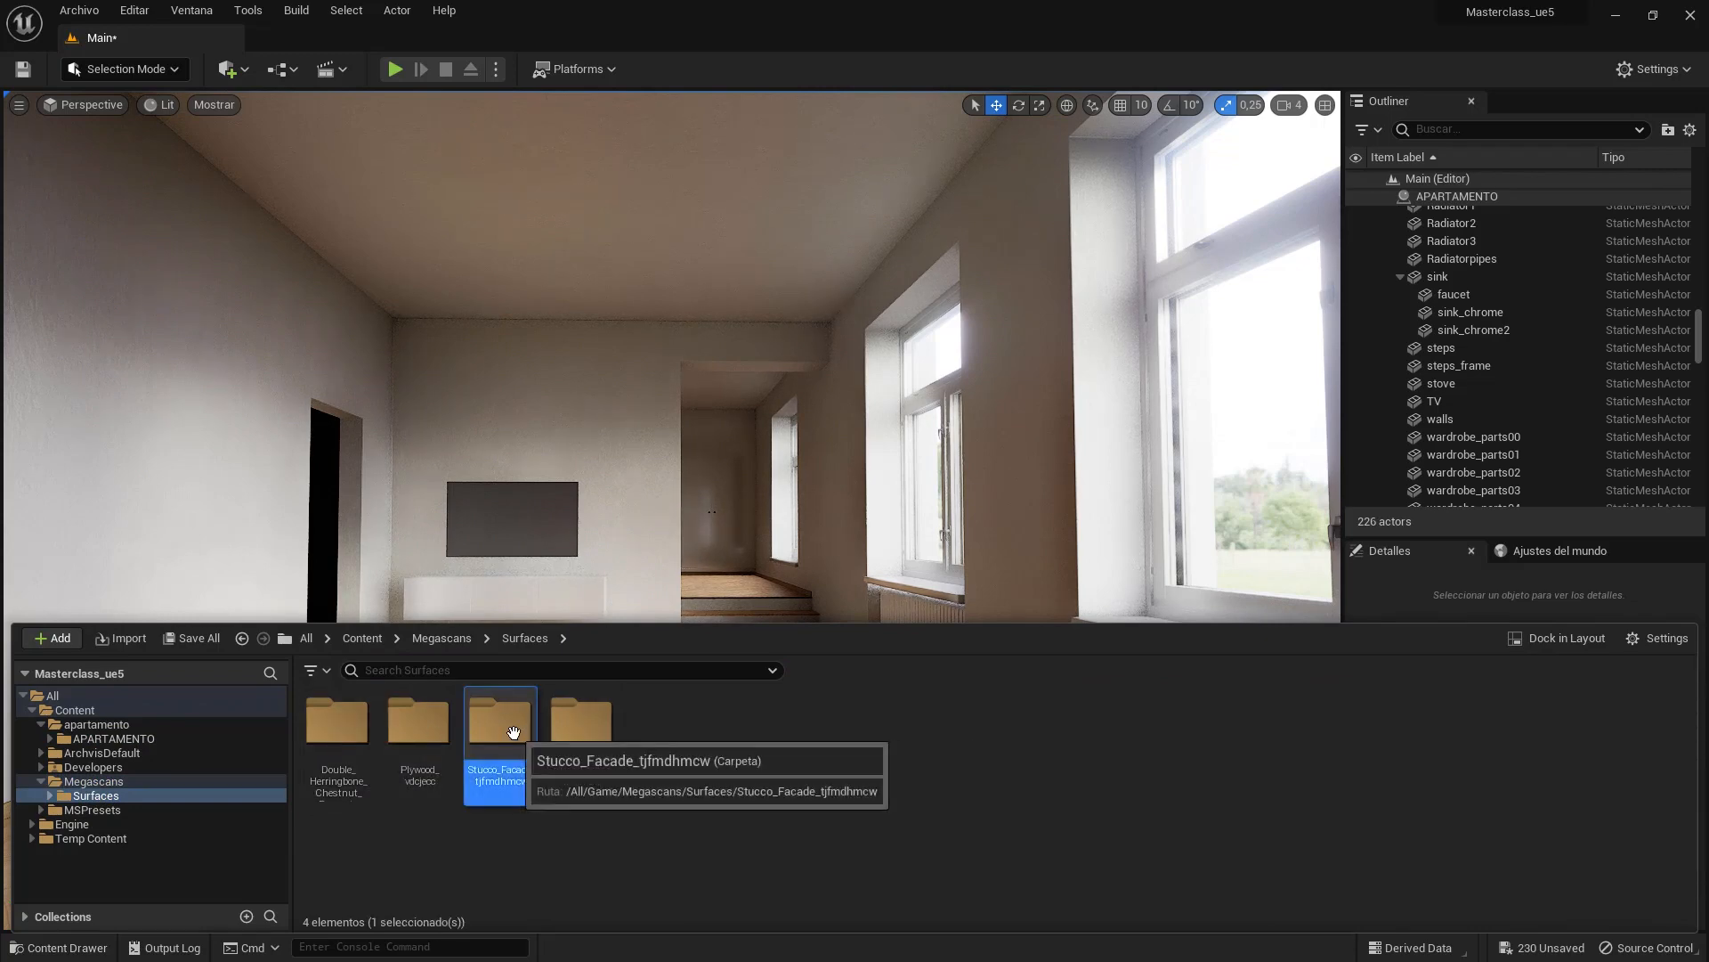
{"action": "double_click", "coordinate": [514, 732]}
{"action": "left_click_drag", "start_coordinate": [337, 723], "coordinate": [499, 427]}
{"action": "left_click_drag", "start_coordinate": [561, 531], "coordinate": [541, 374]}
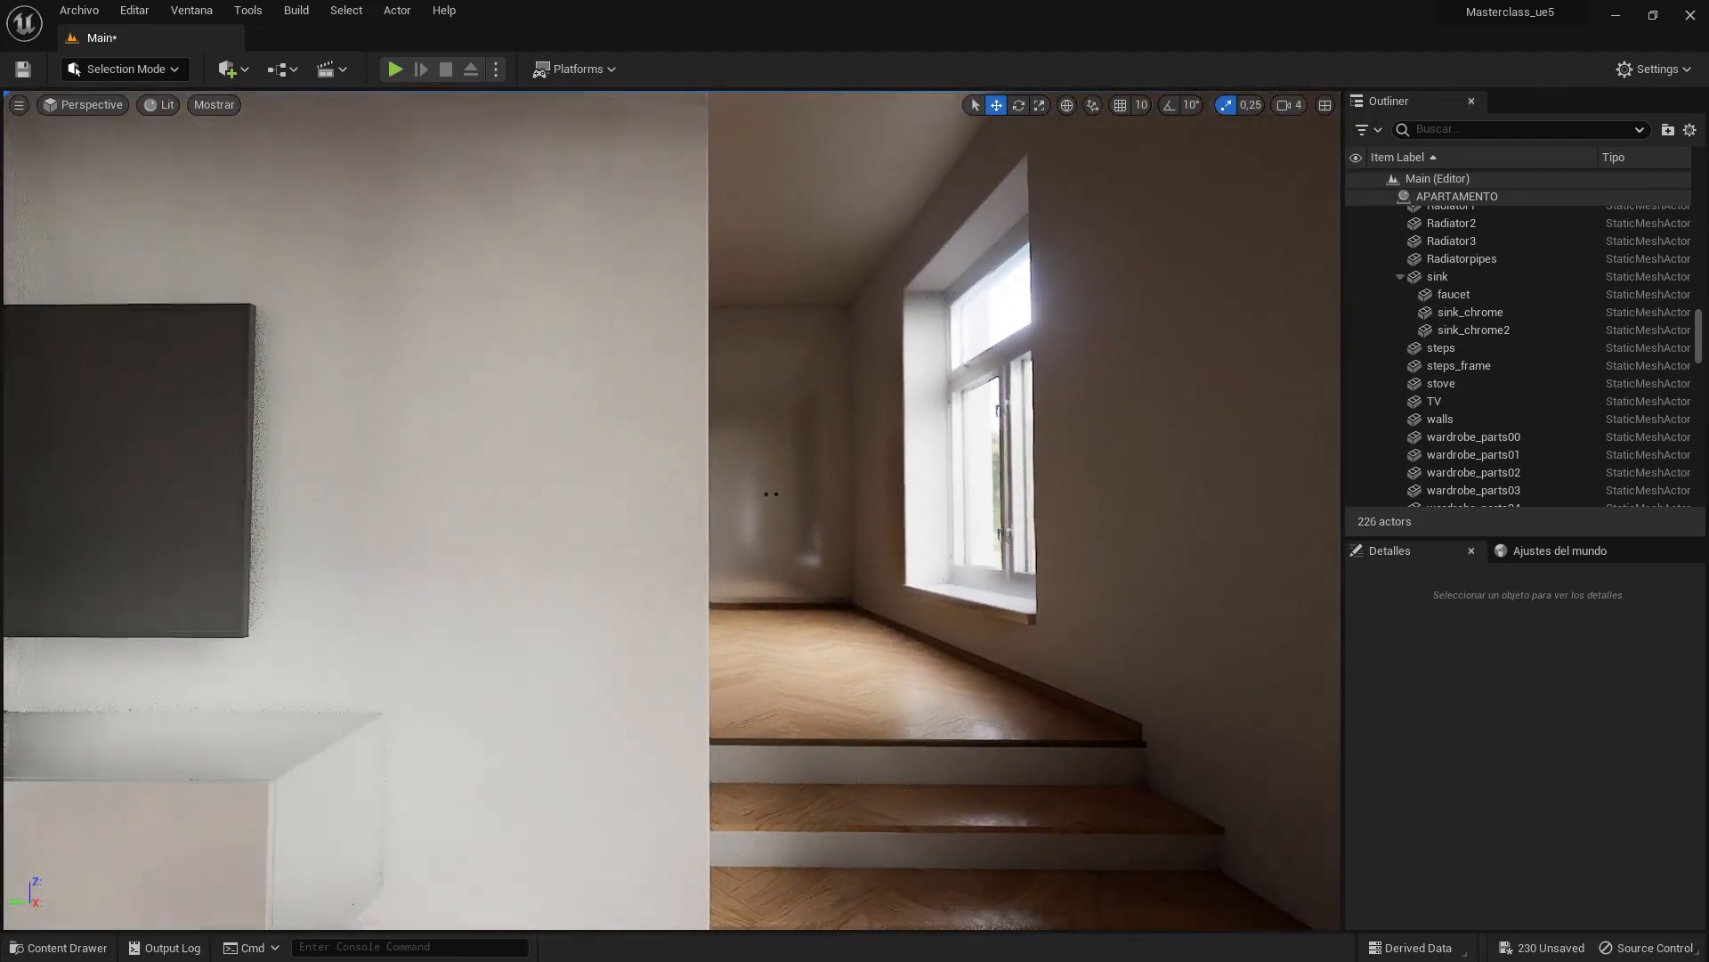
- Apply the MI_Stucco_Facade_tjfmdhmcw_8K material to the wall beside the stairs and the wall section between the radiators
{"action": "key", "text": "s"}
{"action": "right_click_drag", "start_coordinate": [561, 533], "coordinate": [579, 570]}
{"action": "scroll", "coordinate": [572, 564], "scroll_direction": "down", "scroll_amount": 5}
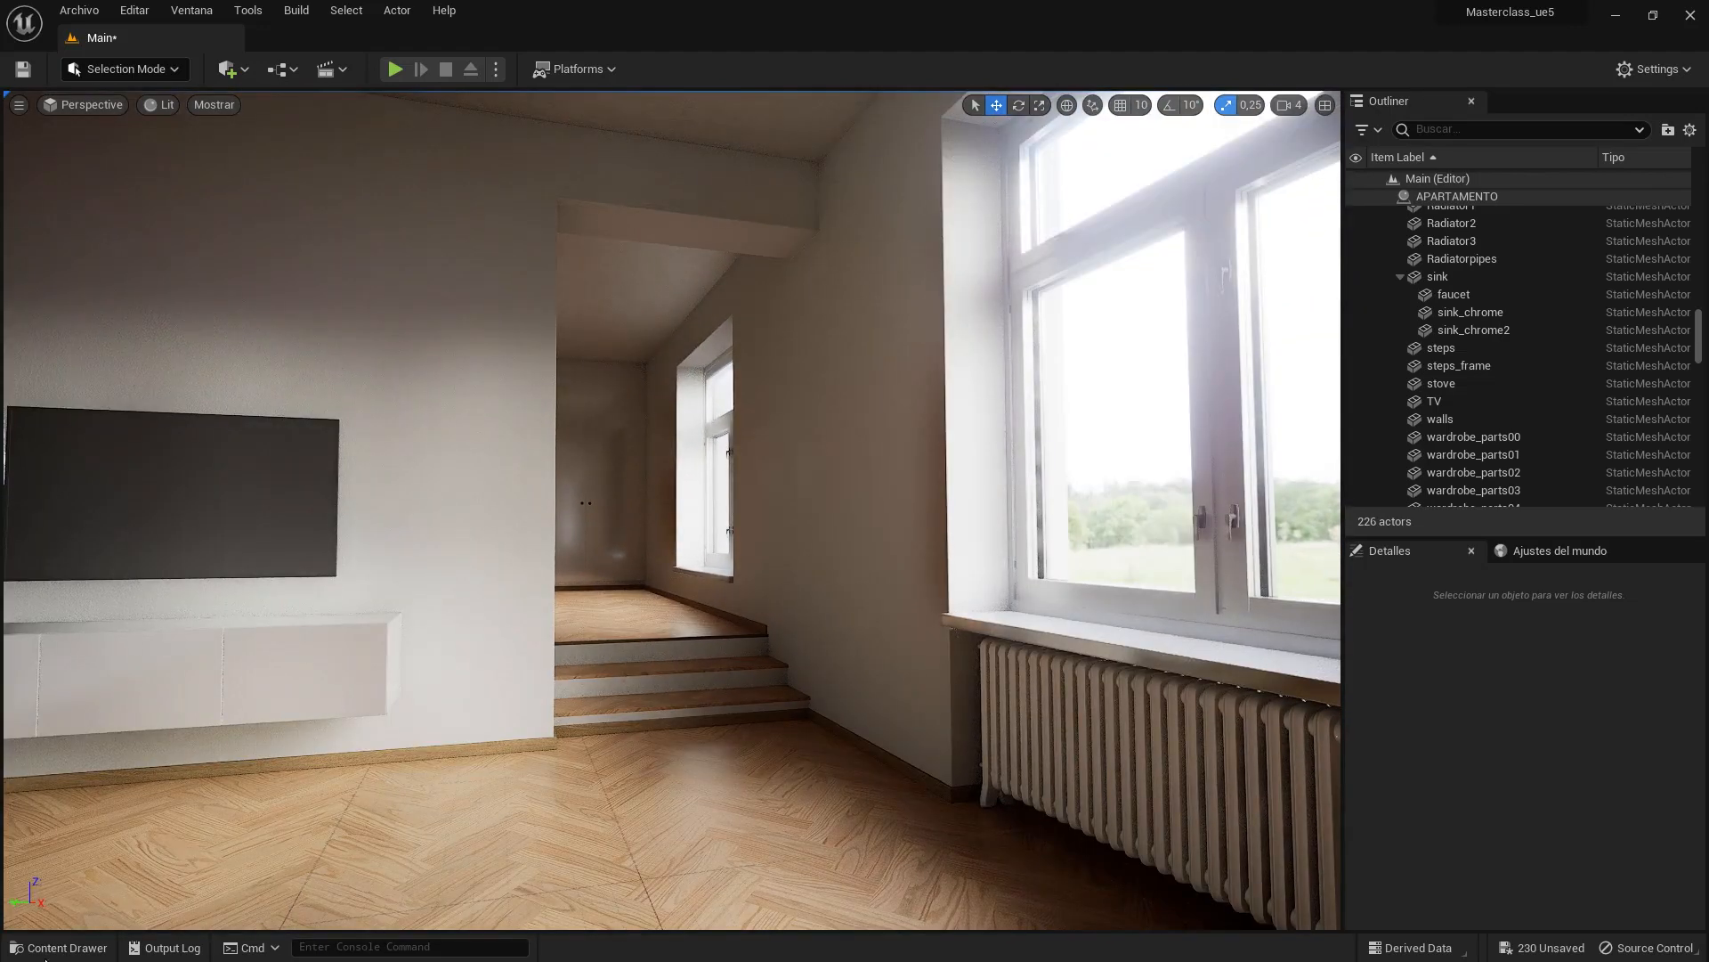
{"action": "left_click", "coordinate": [58, 947]}
{"action": "left_click_drag", "start_coordinate": [336, 739], "coordinate": [802, 492]}
{"action": "right_click_drag", "start_coordinate": [628, 614], "coordinate": [628, 614]}
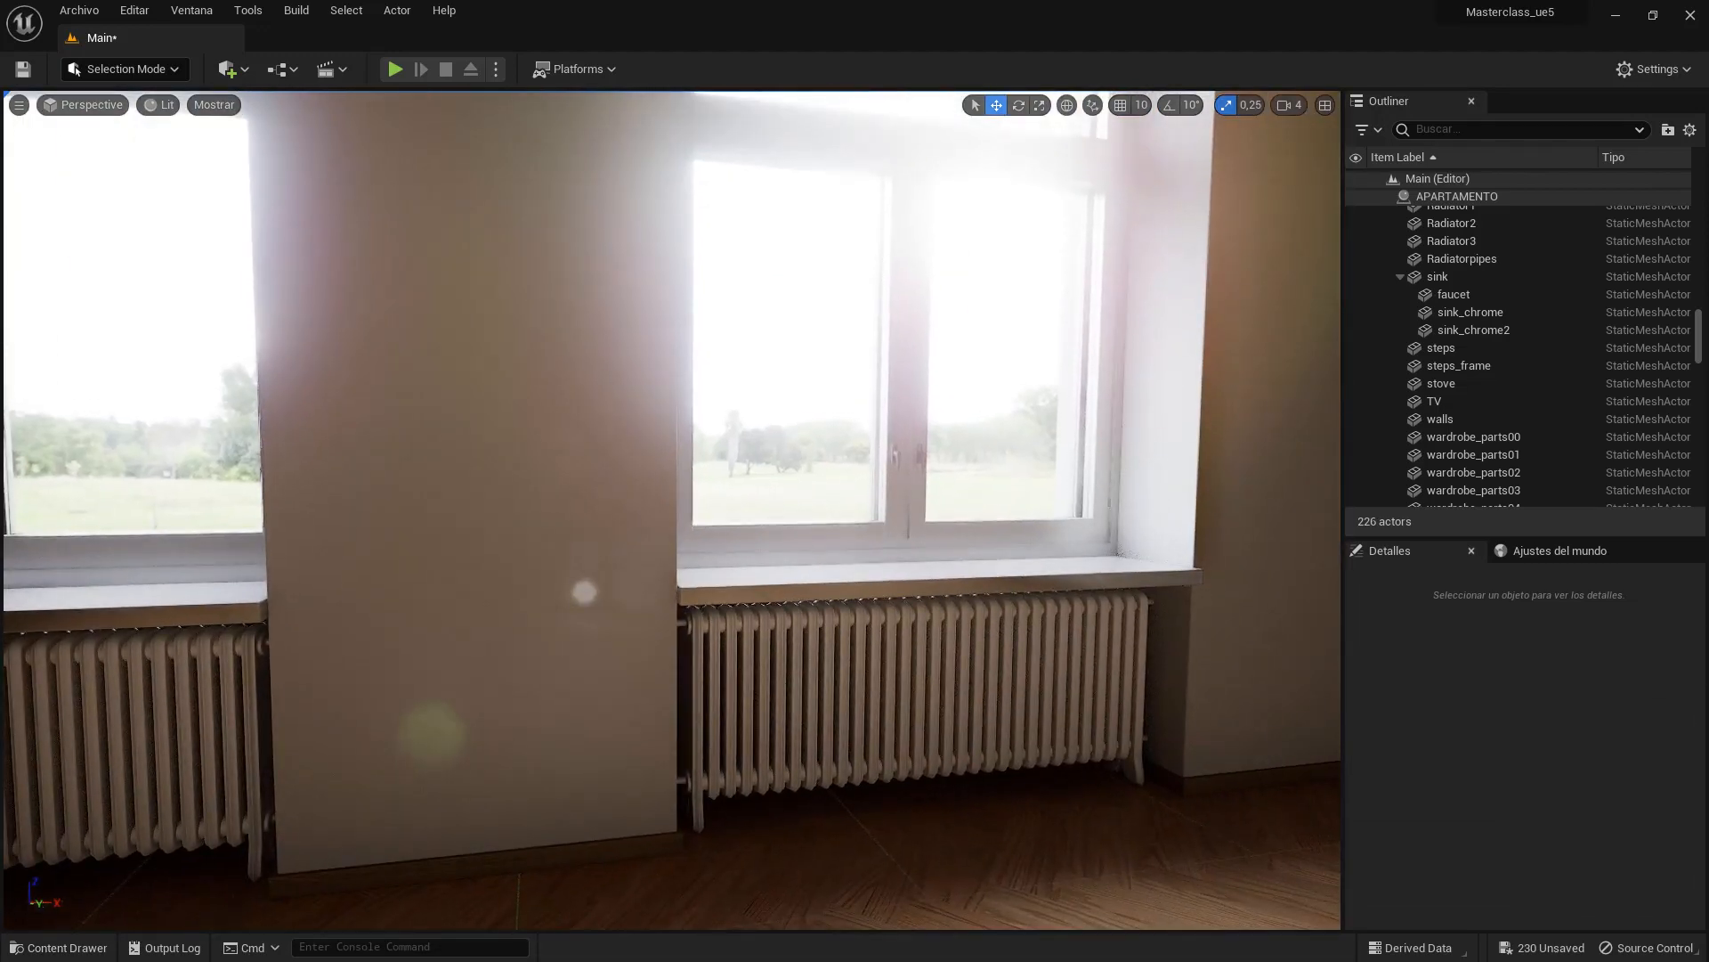
{"action": "left_click", "coordinate": [59, 947]}
{"action": "left_click_drag", "start_coordinate": [413, 529], "coordinate": [409, 525]}
- Apply the MI_Stucco_Facade_tjfmdhmcw_8K material to the kitchen's back wall and the ceiling
{"action": "right_click_drag", "start_coordinate": [343, 623], "coordinate": [343, 623]}
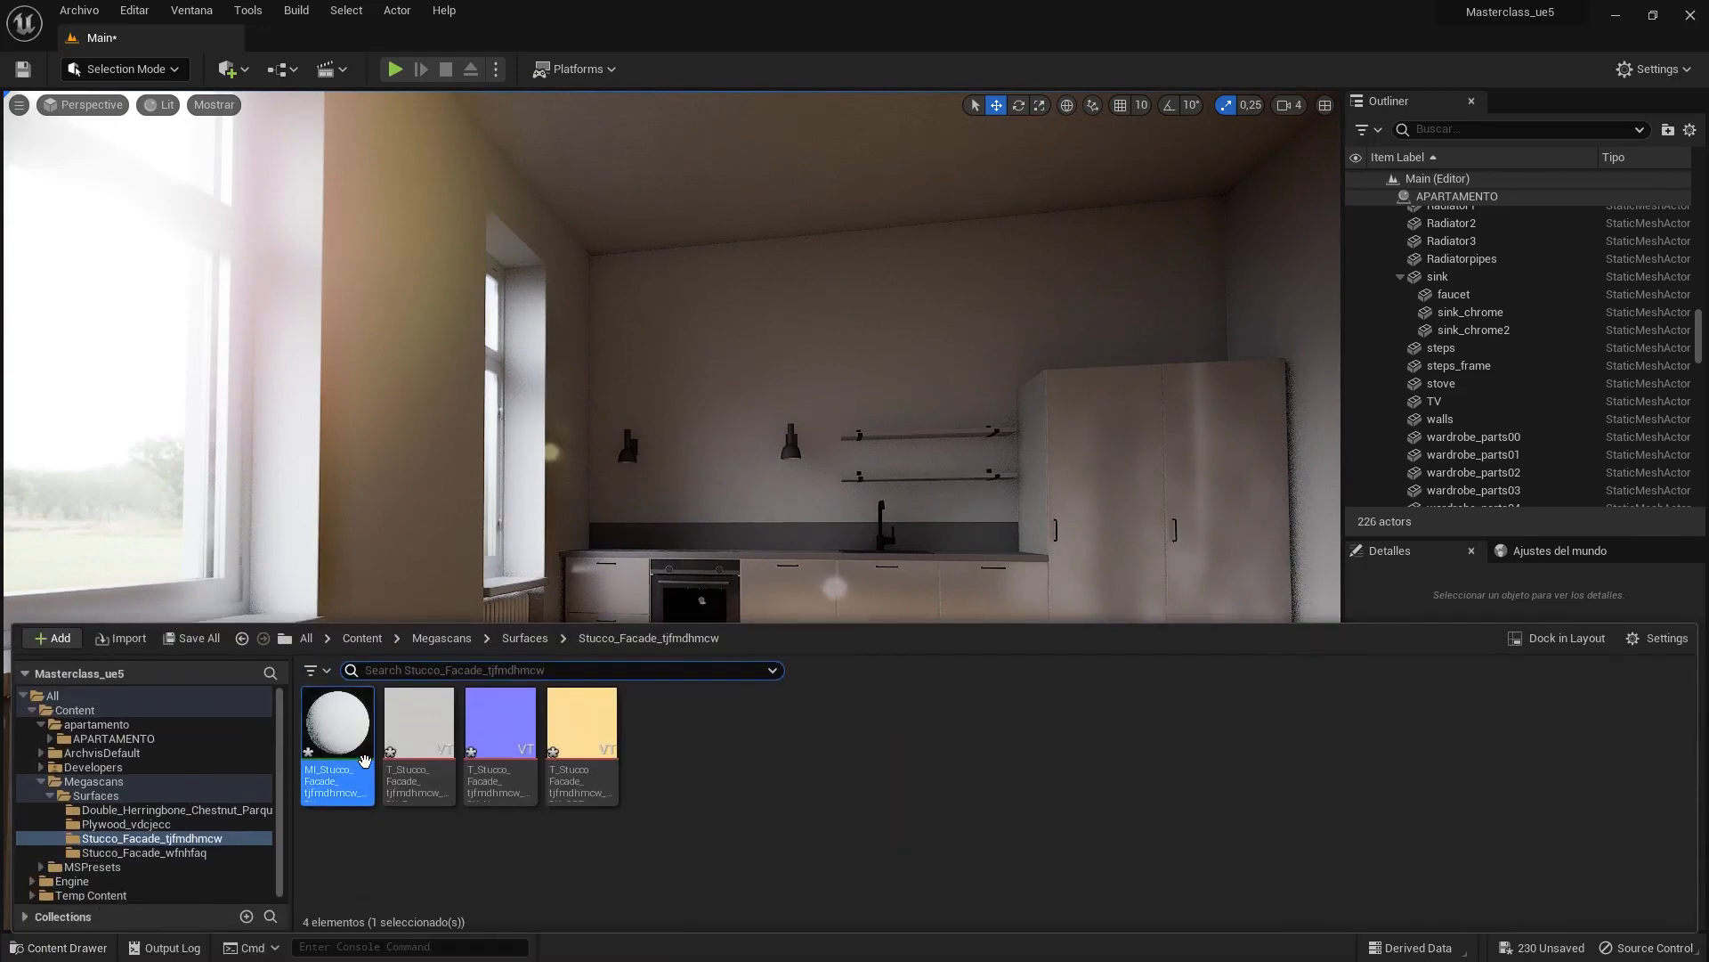
{"action": "left_click_drag", "start_coordinate": [363, 760], "coordinate": [693, 397]}
{"action": "right_click_drag", "start_coordinate": [670, 419], "coordinate": [743, 352]}
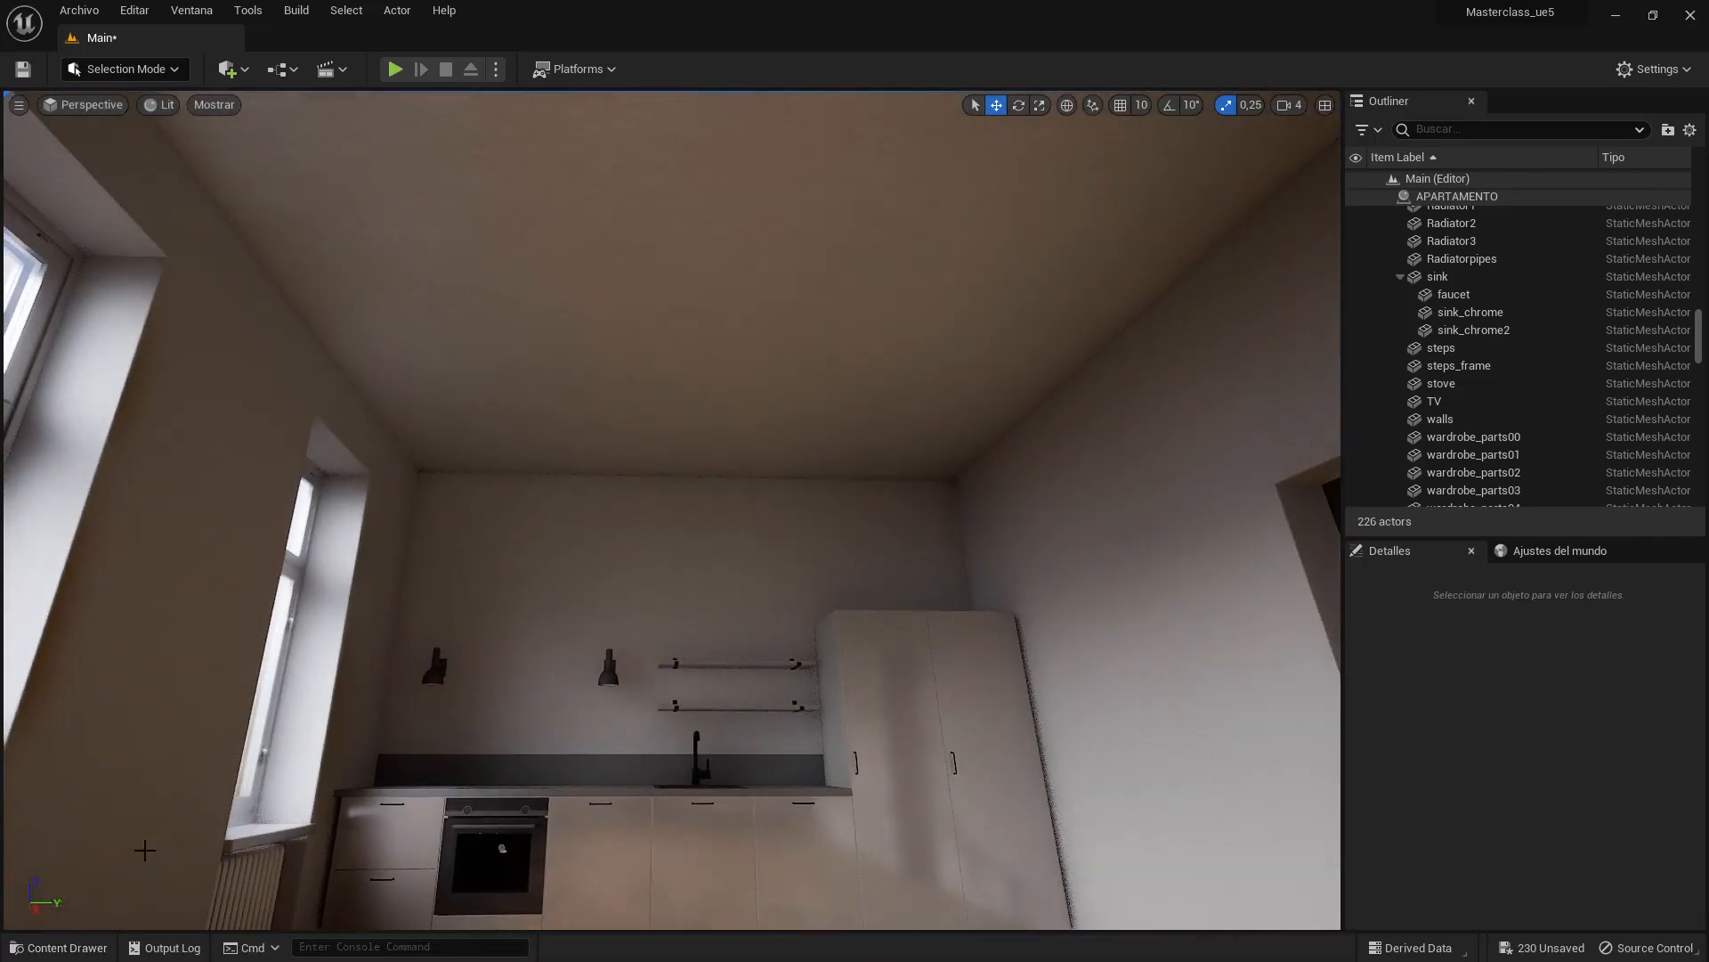
{"action": "left_click", "coordinate": [54, 948]}
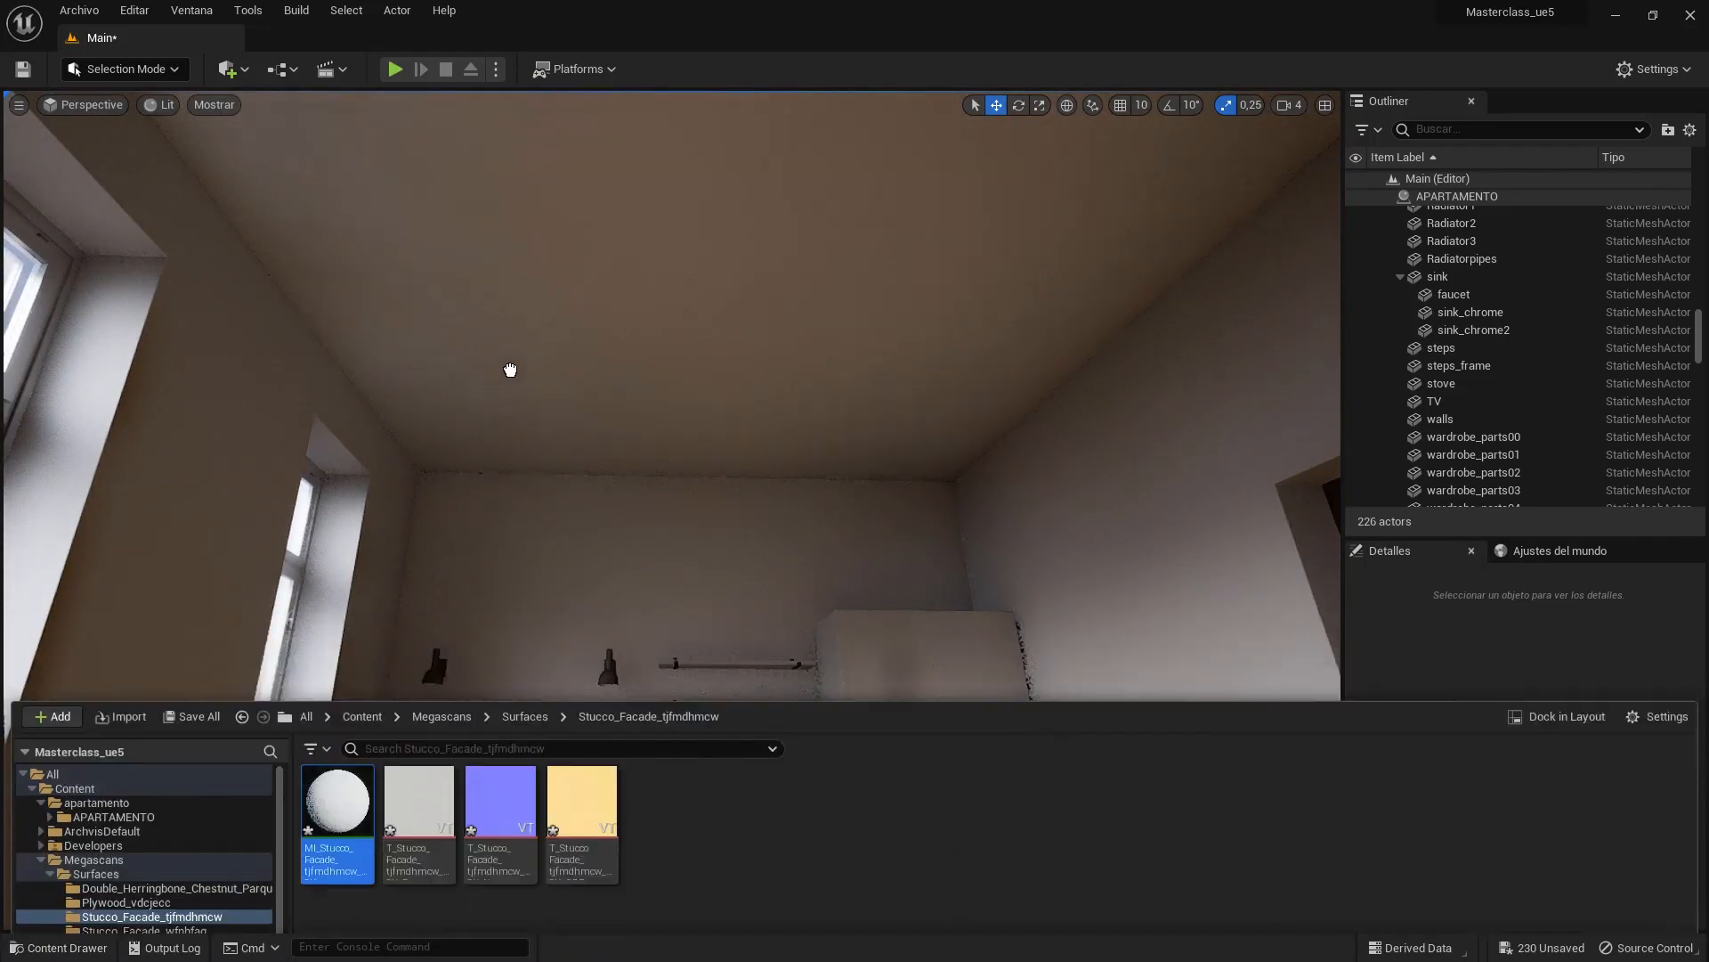
{"action": "right_click_drag", "start_coordinate": [507, 371], "coordinate": [536, 552]}
- Apply the same stucco material to the walls meeting at the empty corner outside the kitchen area
{"action": "key", "text": "ctrl+space"}
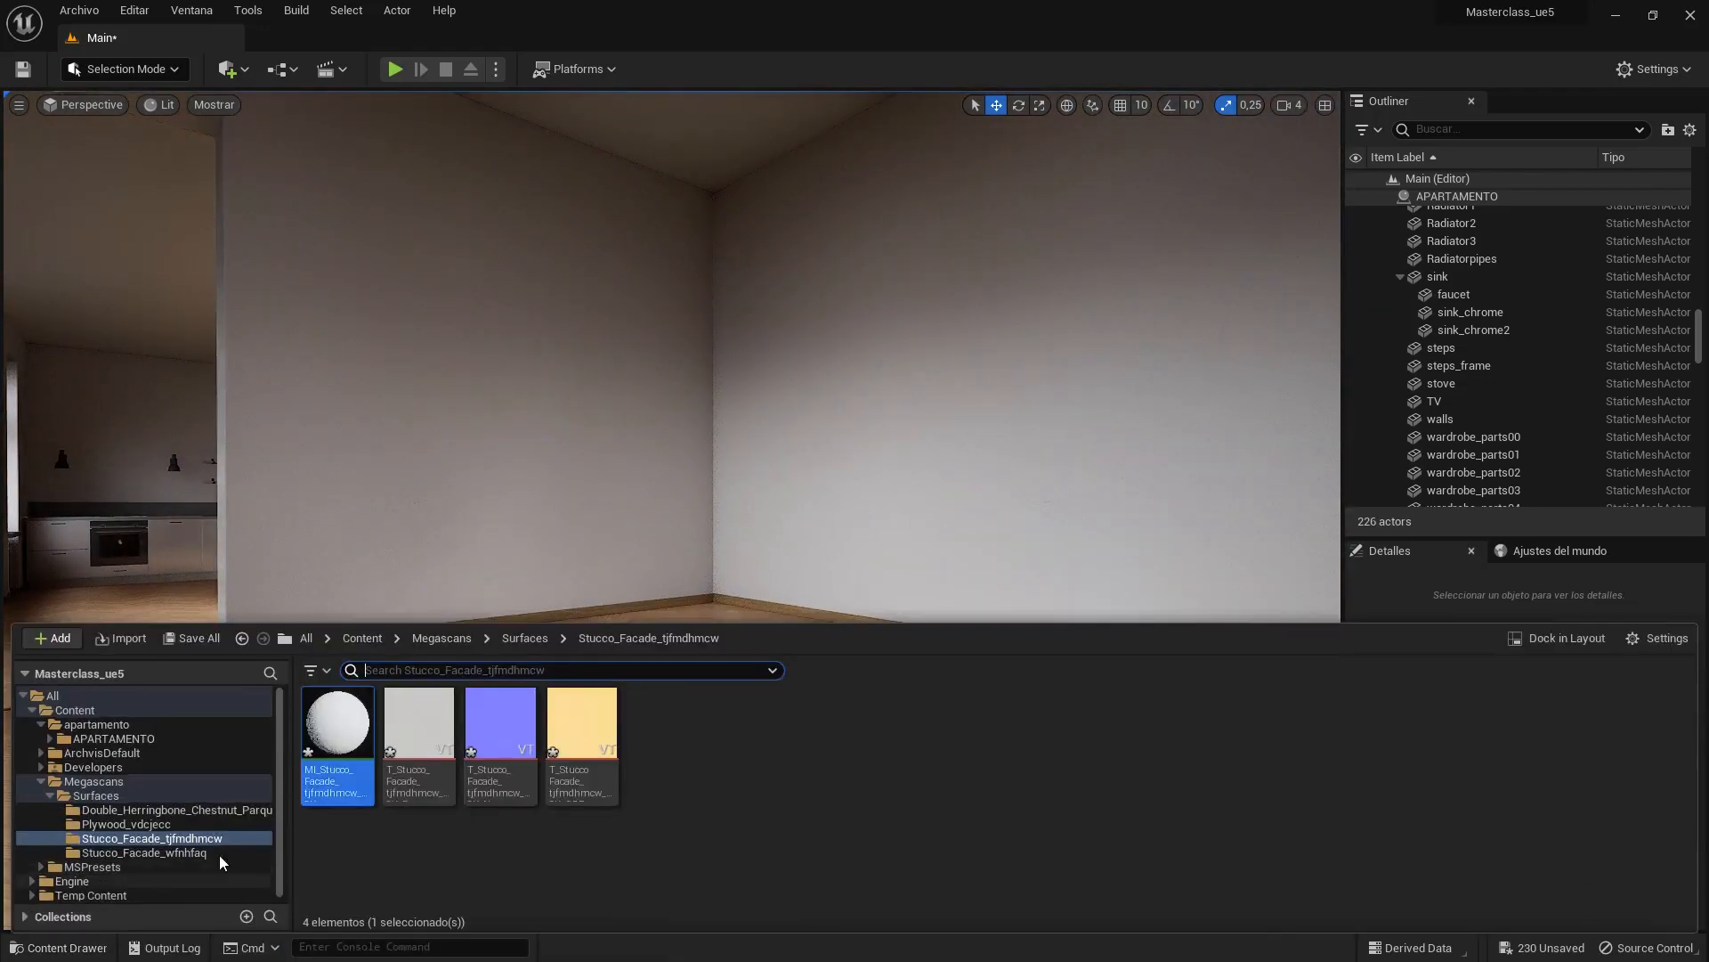
{"action": "left_click_drag", "start_coordinate": [328, 729], "coordinate": [382, 553]}
{"action": "left_click", "coordinate": [19, 947]}
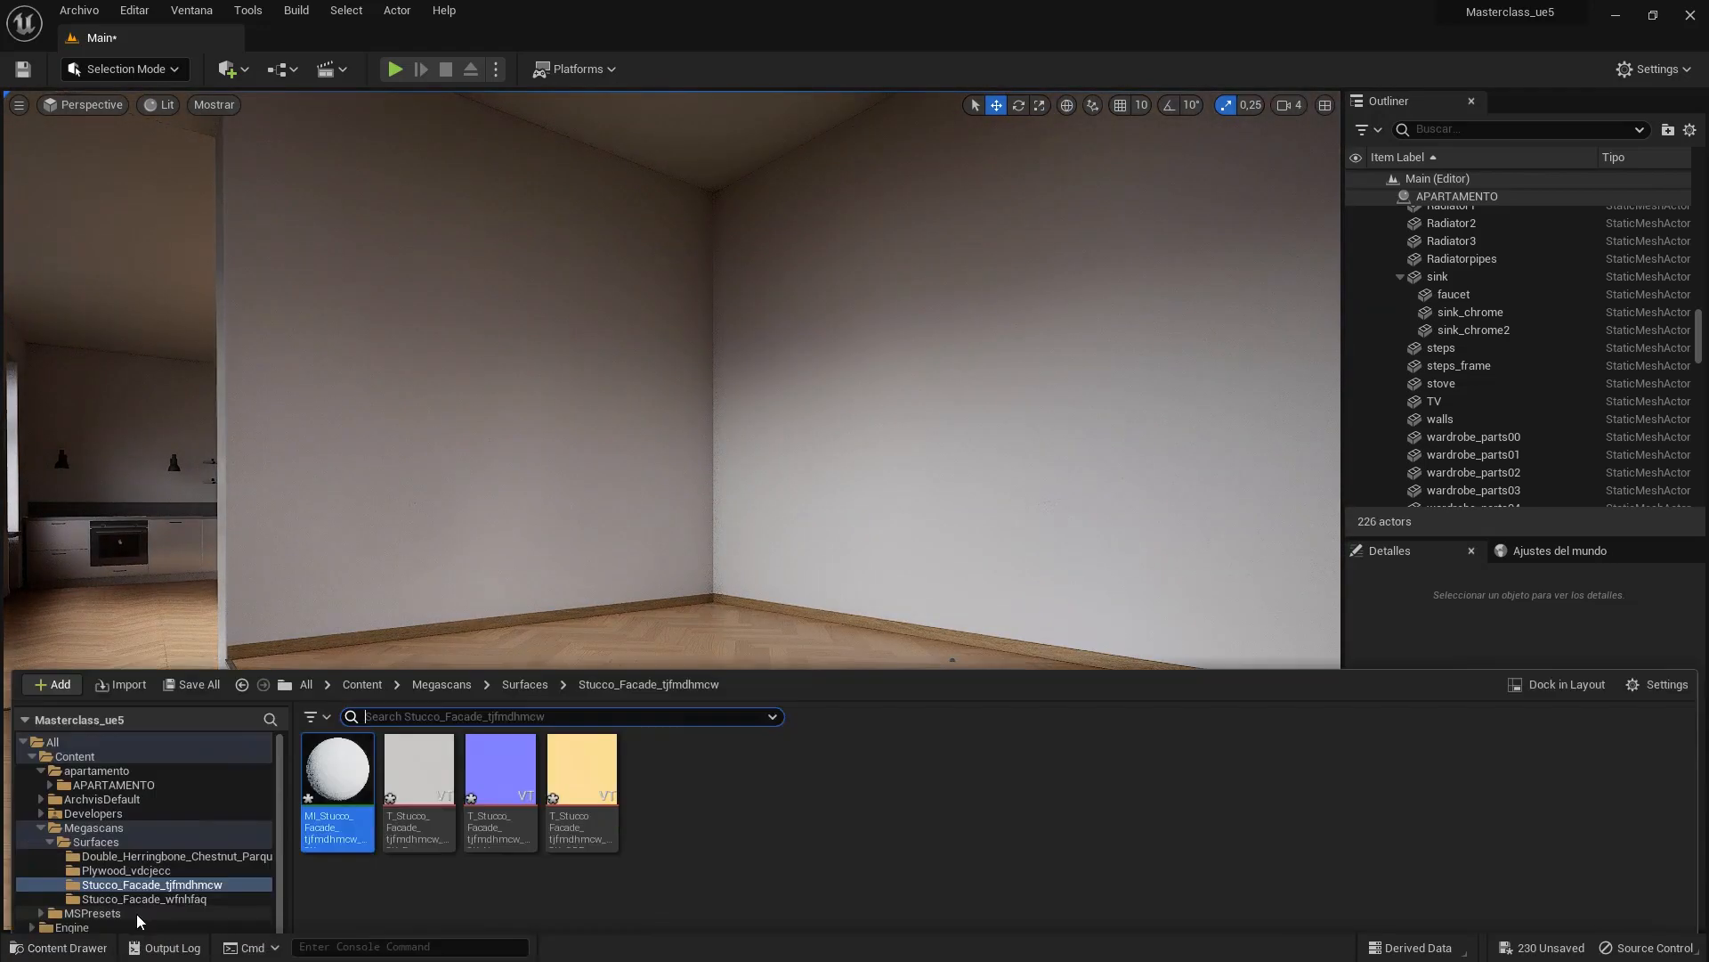
{"action": "right_click_drag", "start_coordinate": [885, 515], "coordinate": [828, 523]}
- Apply the MI_Stucco_Facade_tjfmdhmcw_8K material to the tall kitchen cabinet's door nearest the sink and inspect its texture up close
{"action": "key", "text": "w"}
{"action": "key", "text": "w"}
{"action": "left_click", "coordinate": [66, 945]}
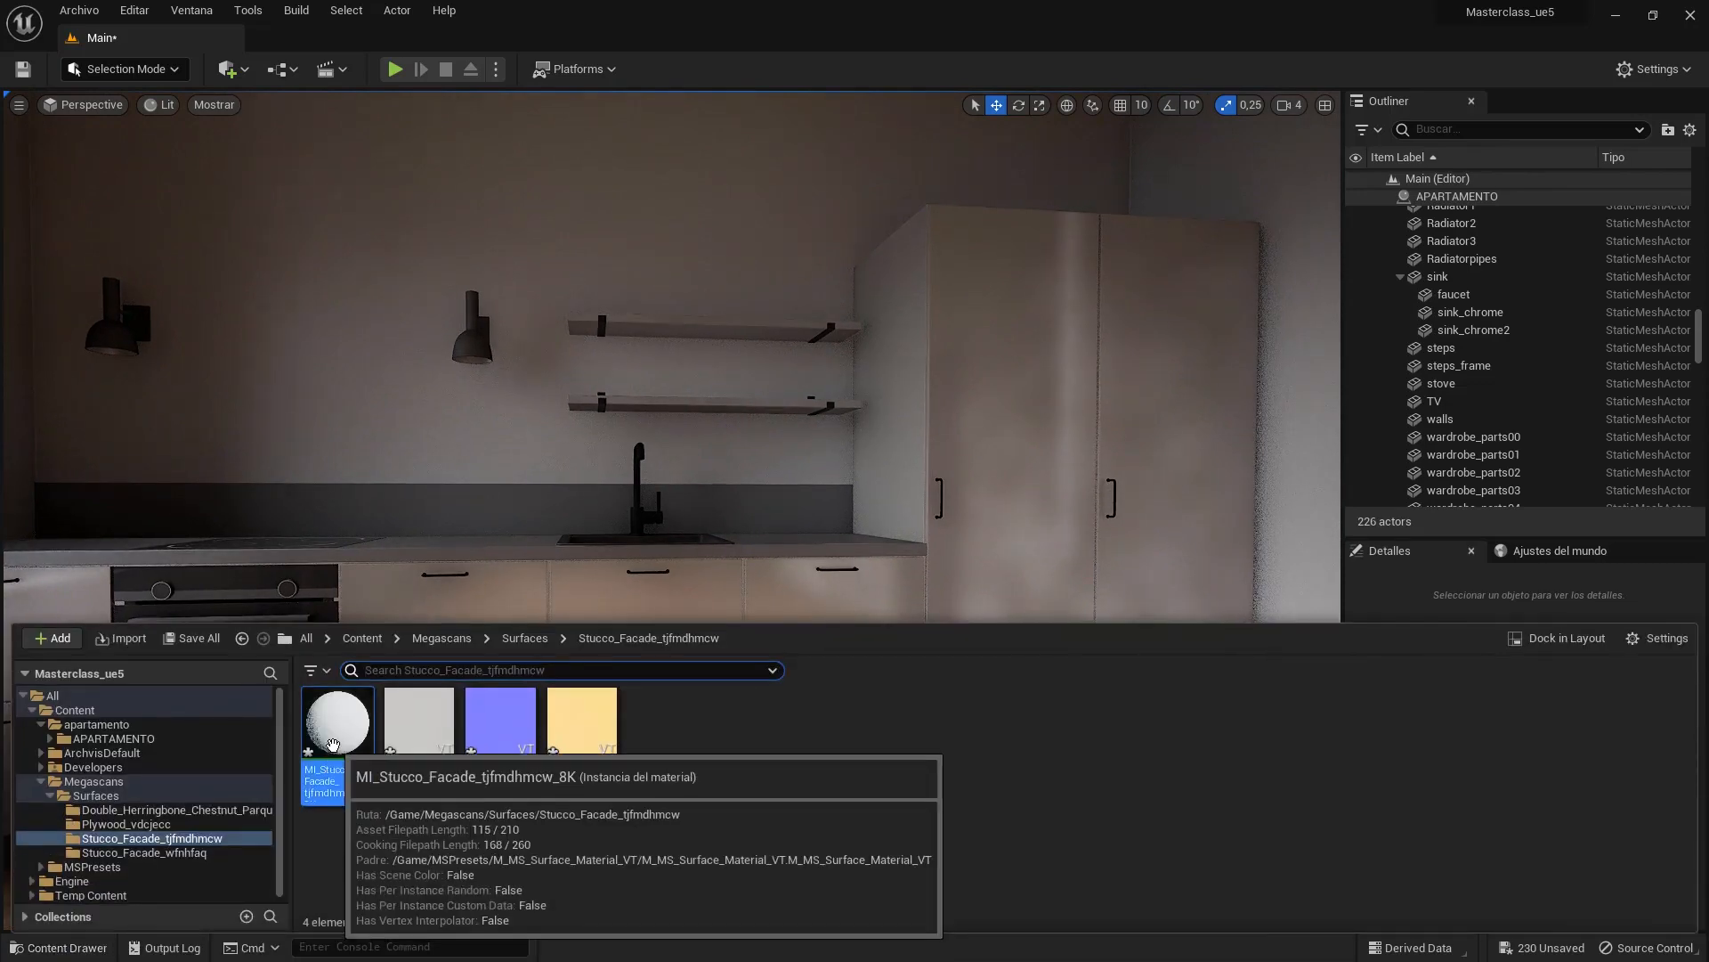
{"action": "left_click_drag", "start_coordinate": [334, 736], "coordinate": [991, 478]}
{"action": "key", "text": "w"}
{"action": "right_click_drag", "start_coordinate": [1028, 696], "coordinate": [1095, 661]}
{"action": "key", "text": "d"}
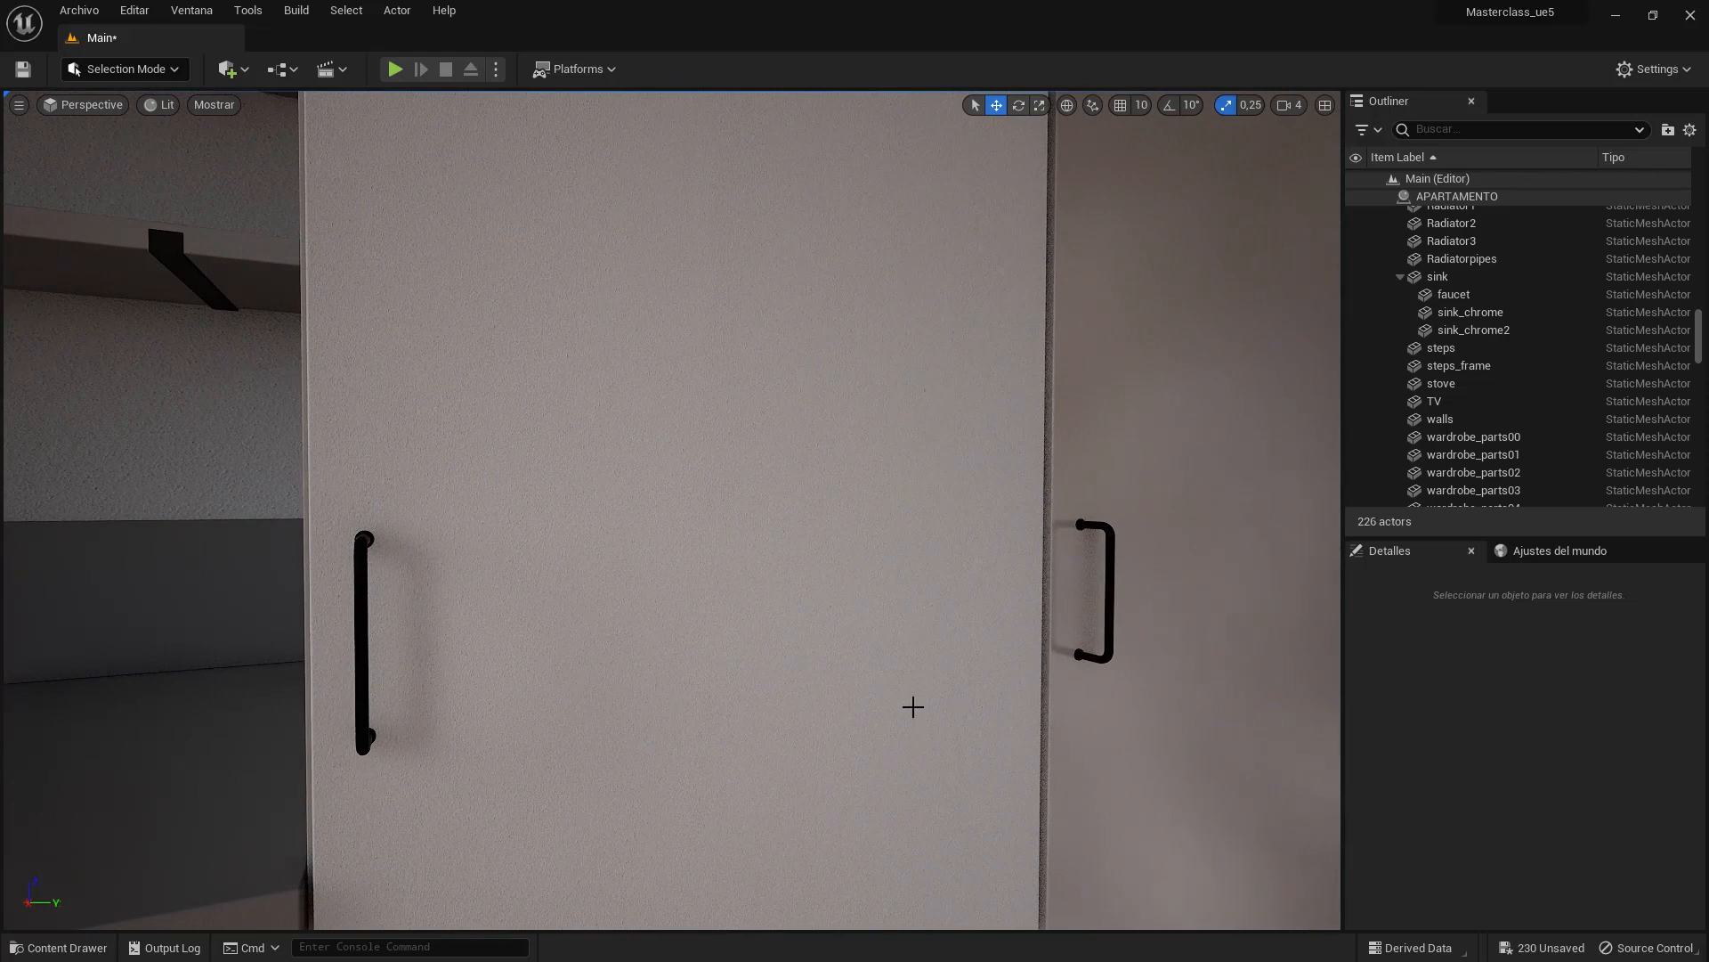
{"action": "key", "text": "w"}
{"action": "right_click_drag", "start_coordinate": [837, 655], "coordinate": [819, 669]}
{"action": "key", "text": "s"}
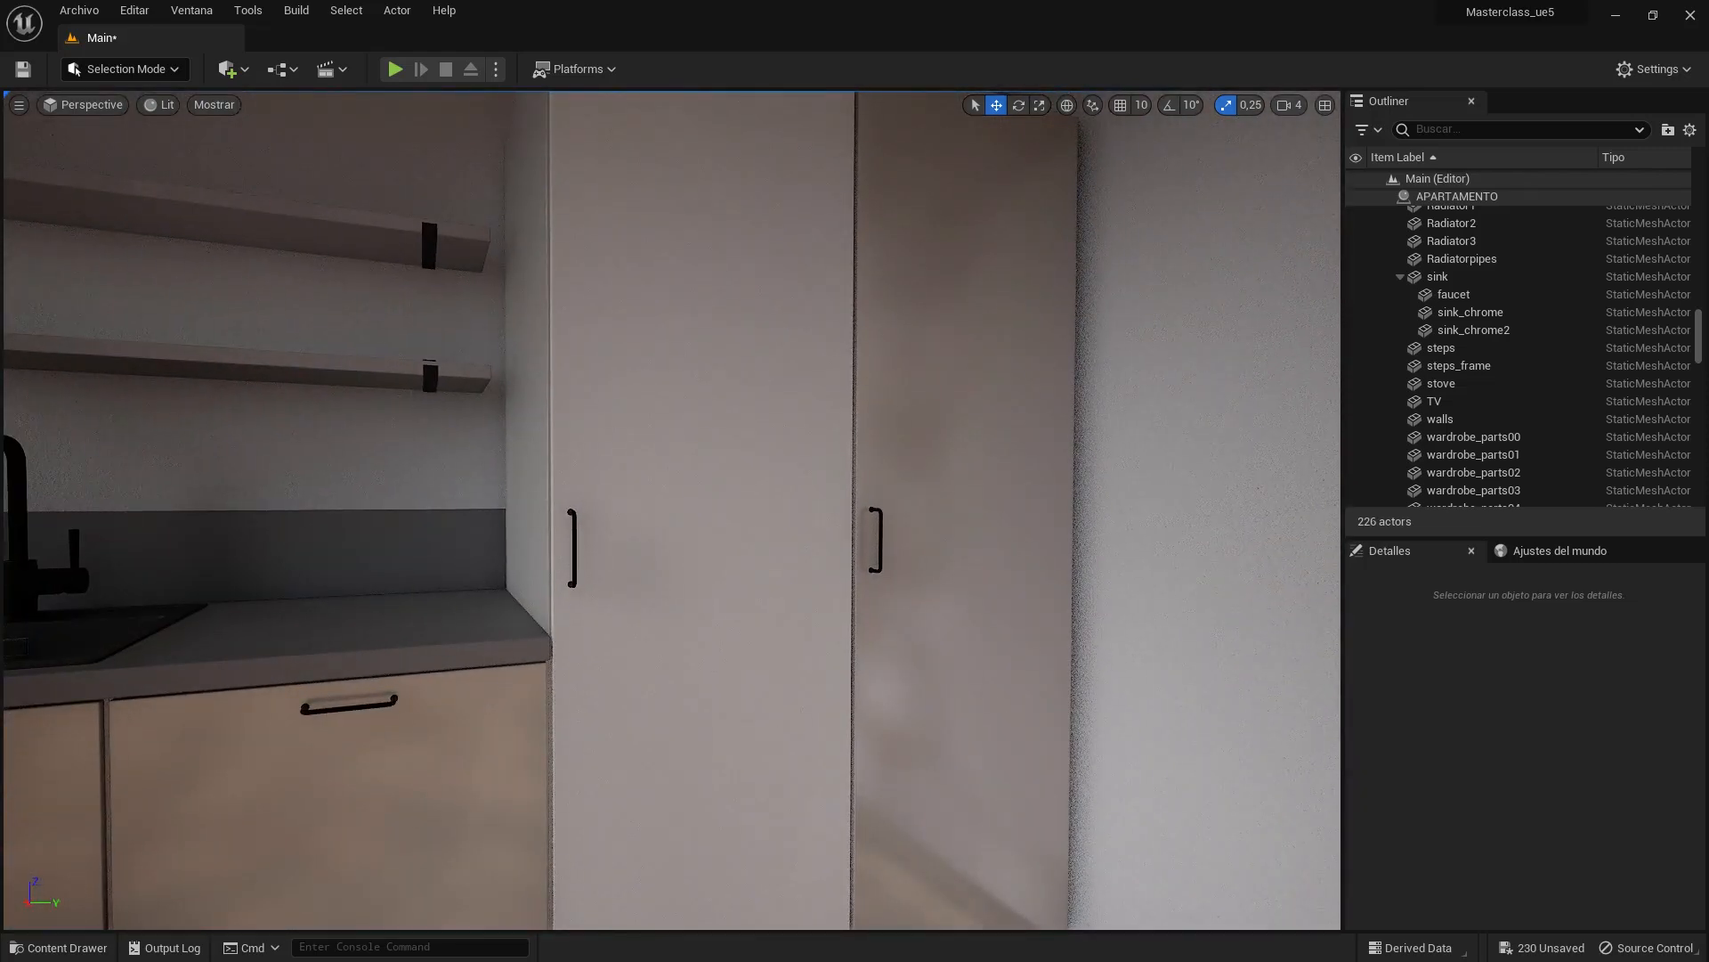
- Apply the stucco material to the tall kitchen cabinet's other door, farther from the sink
{"action": "left_click", "coordinate": [82, 946]}
{"action": "left_click", "coordinate": [335, 763]}
{"action": "left_click_drag", "start_coordinate": [336, 763], "coordinate": [915, 525]}
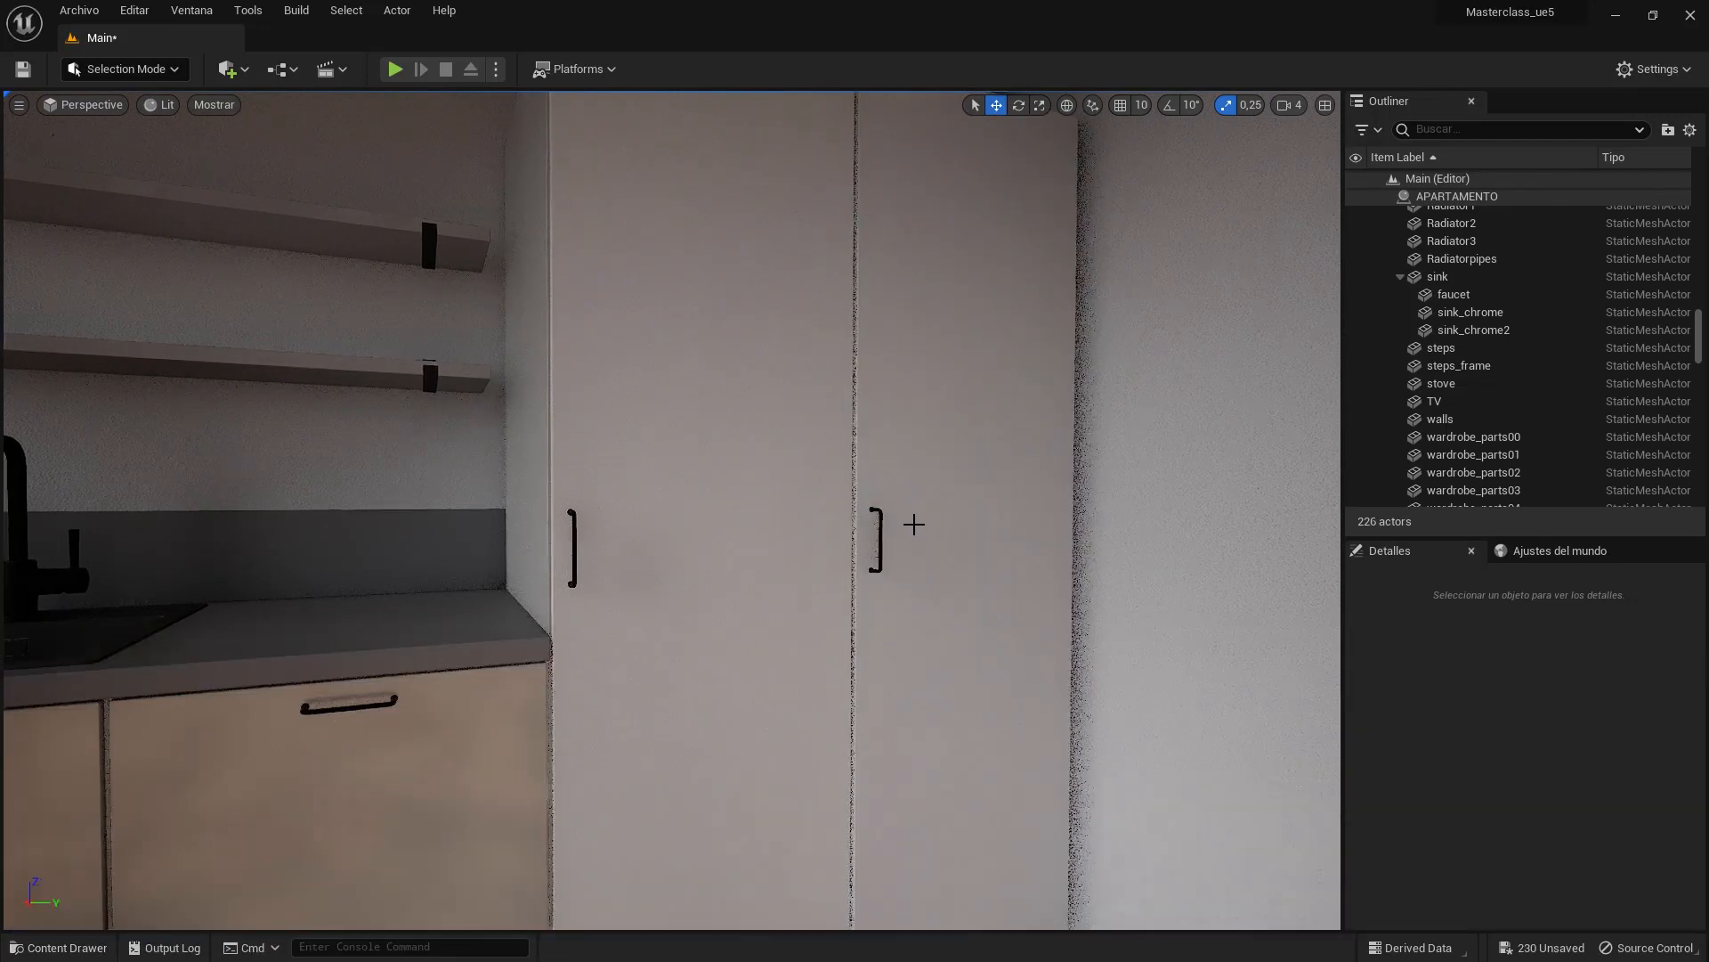
{"action": "right_click_drag", "start_coordinate": [914, 525], "coordinate": [864, 592]}
- Apply the stucco material to the three base cabinet fronts between the oven and the tall cabinet
{"action": "left_click", "coordinate": [67, 953]}
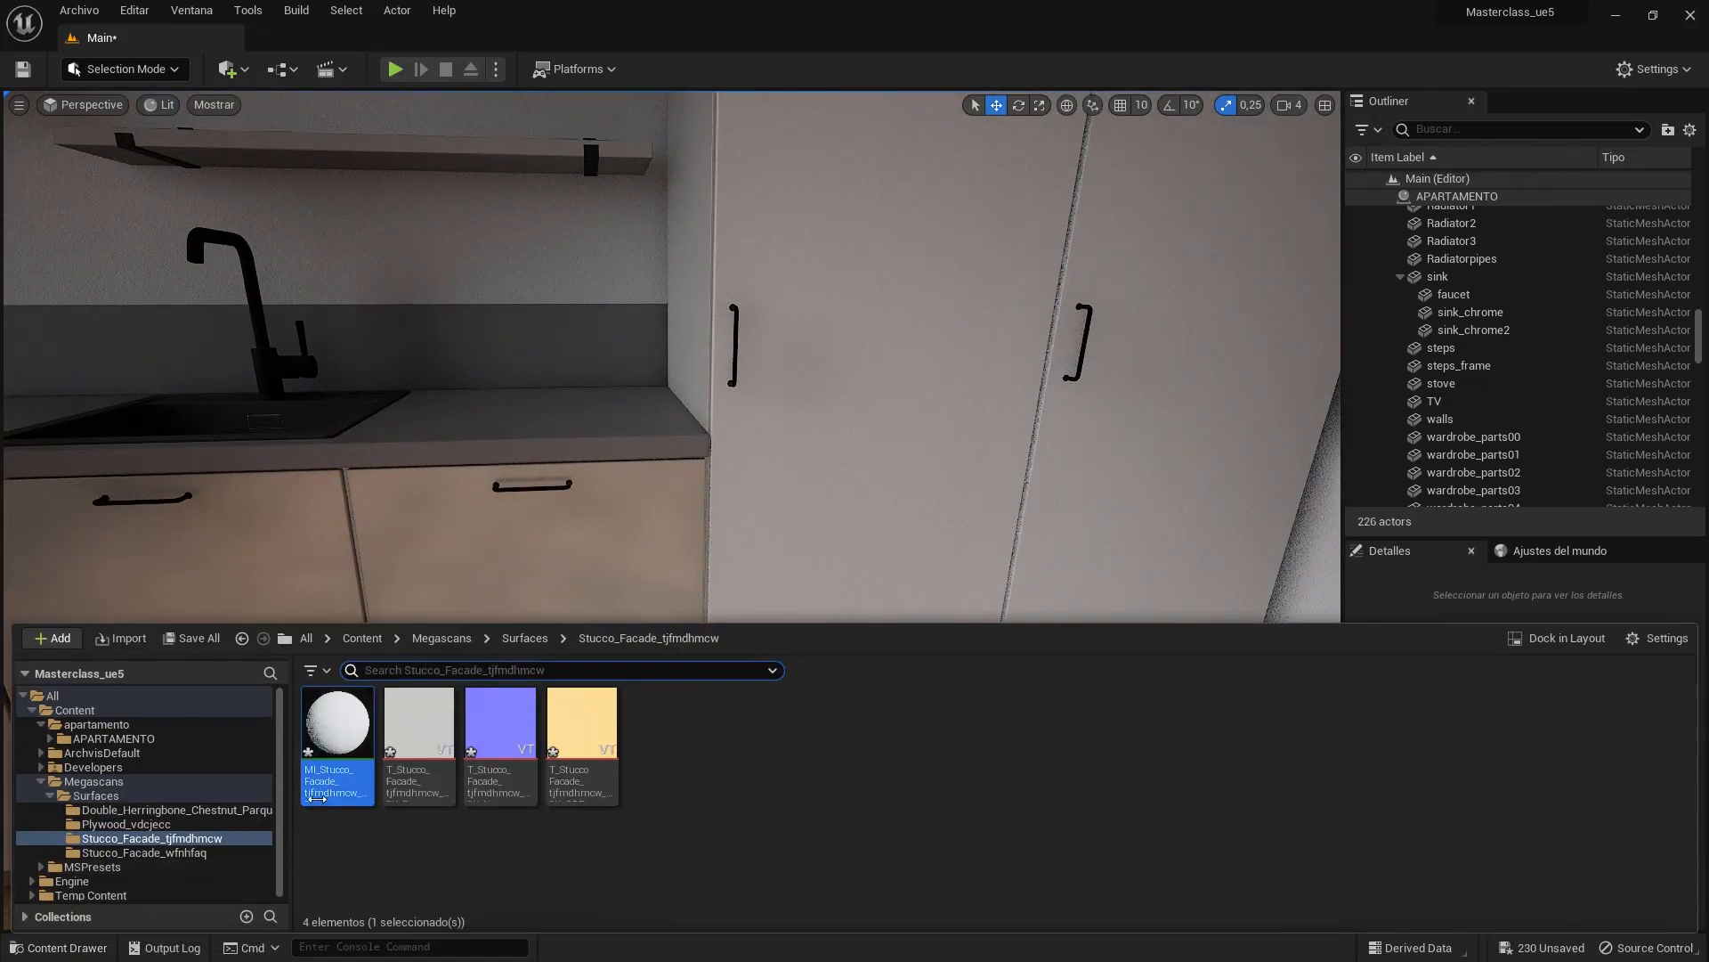
{"action": "scroll", "coordinate": [552, 597], "scroll_direction": "down", "scroll_amount": 6}
{"action": "left_click_drag", "start_coordinate": [336, 723], "coordinate": [654, 583]}
{"action": "left_click", "coordinate": [58, 948]}
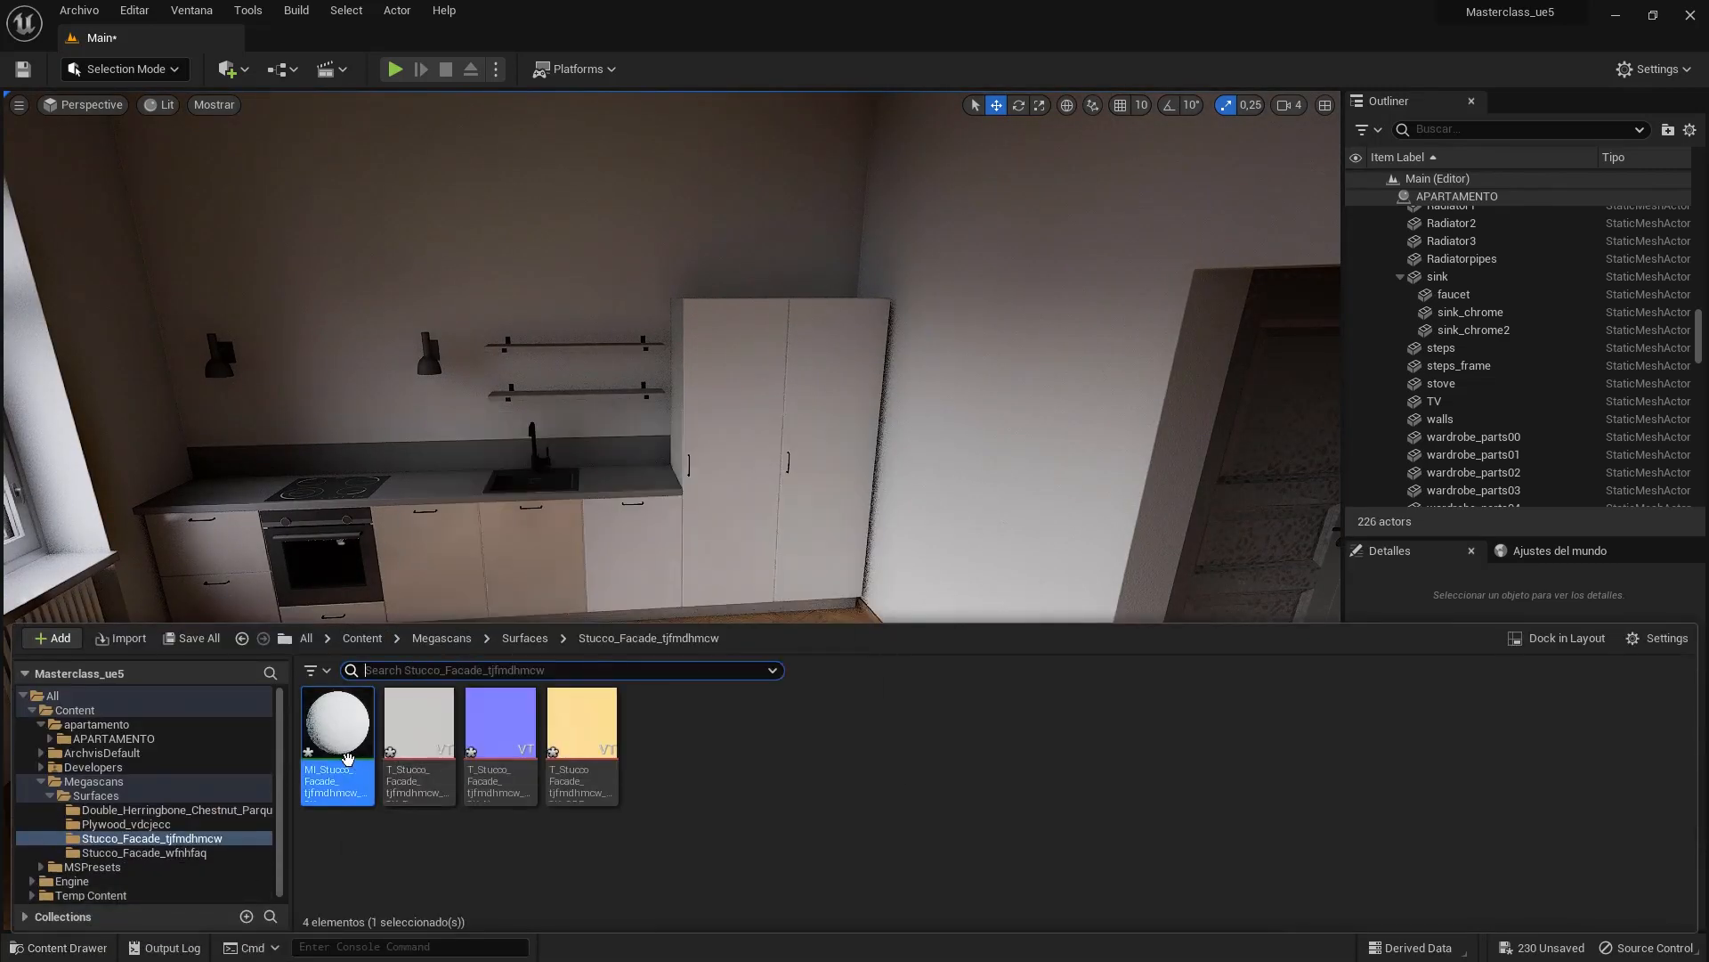
{"action": "left_click_drag", "start_coordinate": [345, 753], "coordinate": [544, 561]}
{"action": "left_click", "coordinate": [44, 947]}
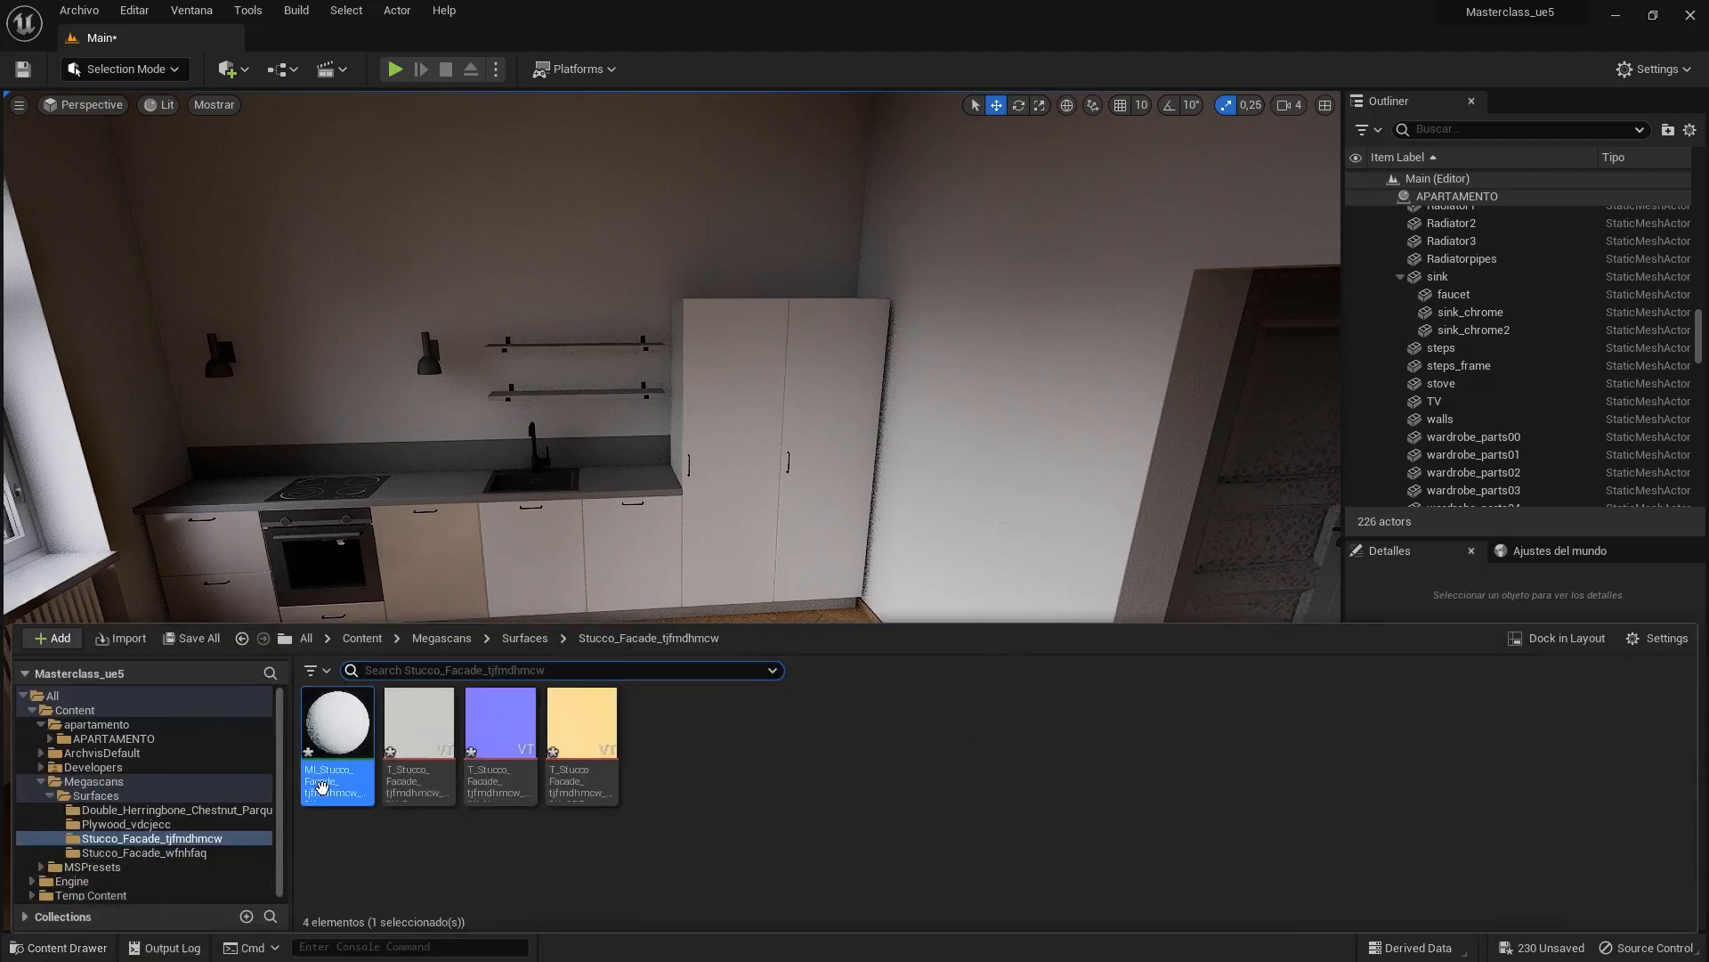
{"action": "left_click_drag", "start_coordinate": [344, 726], "coordinate": [307, 776]}
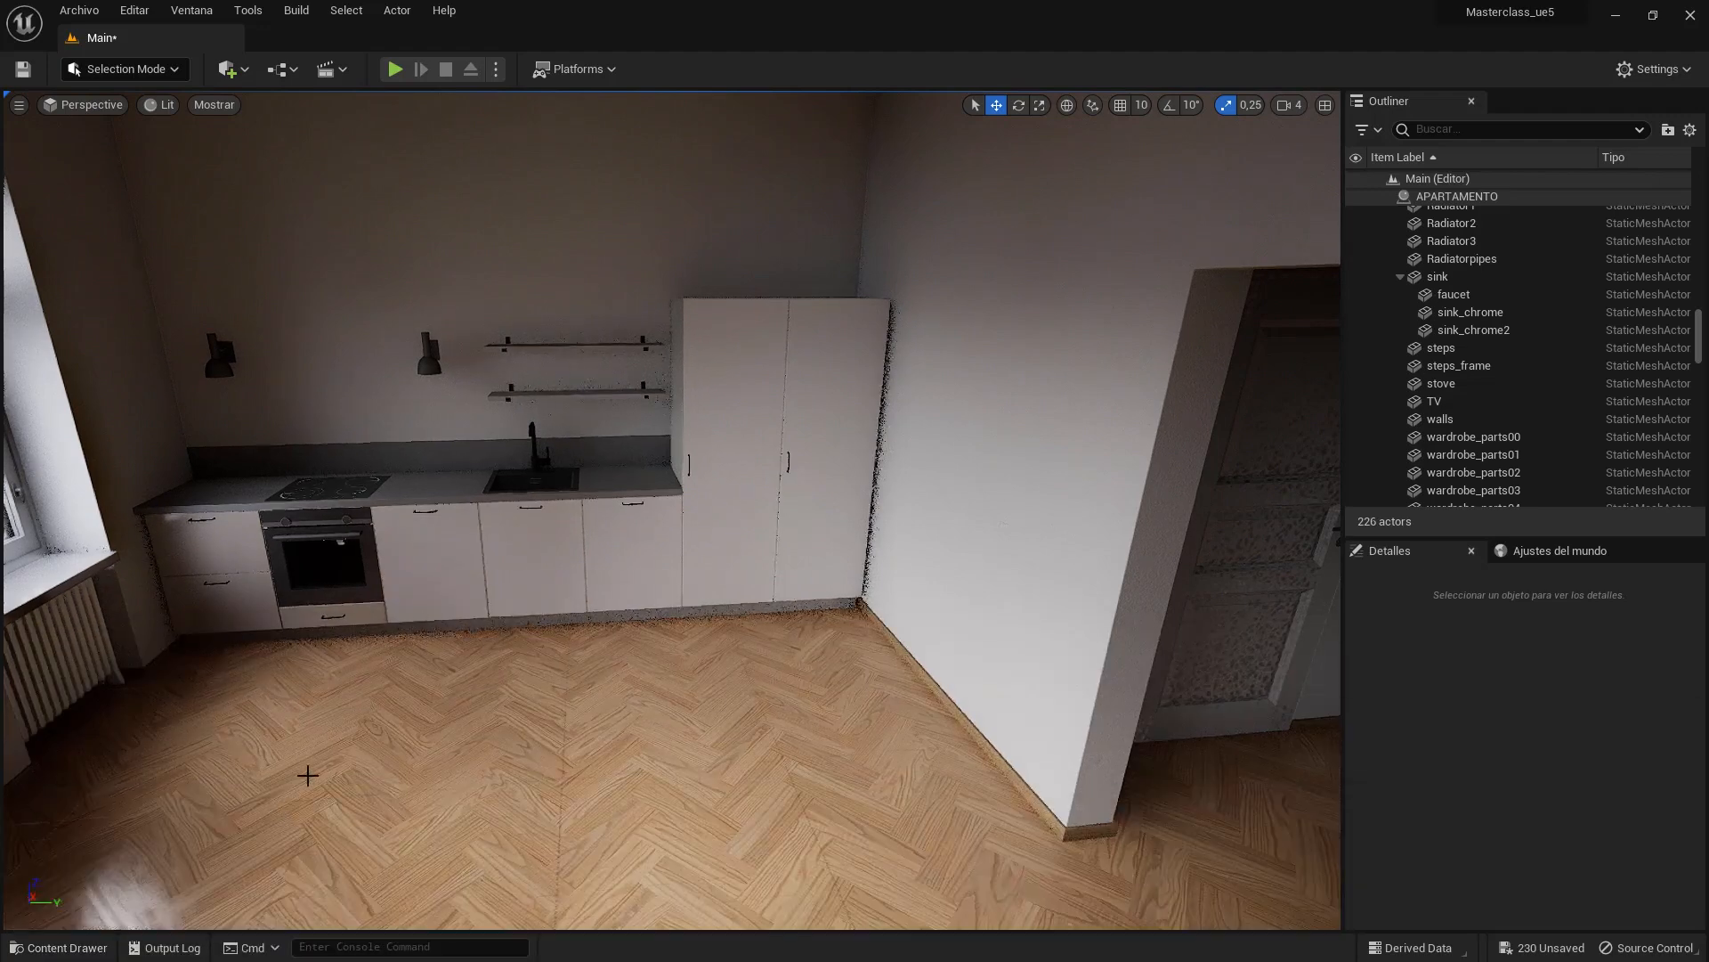
- Apply the stucco material to the drawer front below the oven and the lower wall shelf above the sink
{"action": "left_click", "coordinate": [20, 947]}
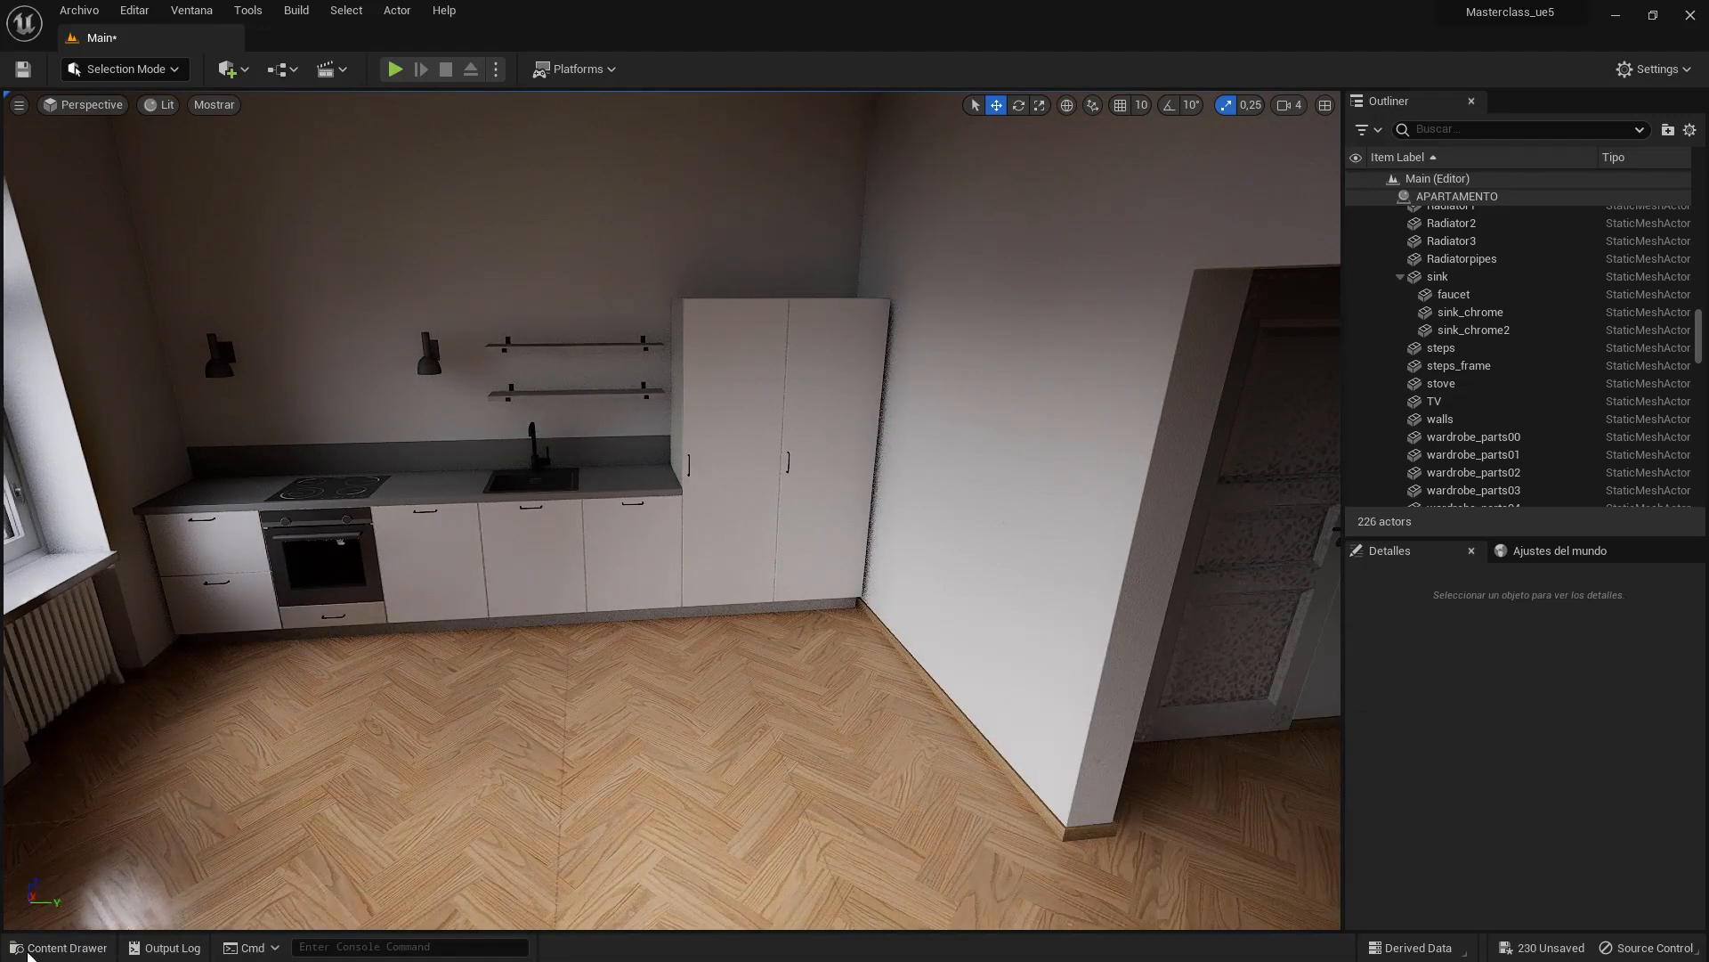
{"action": "left_click", "coordinate": [45, 947]}
{"action": "left_click_drag", "start_coordinate": [339, 723], "coordinate": [374, 616]}
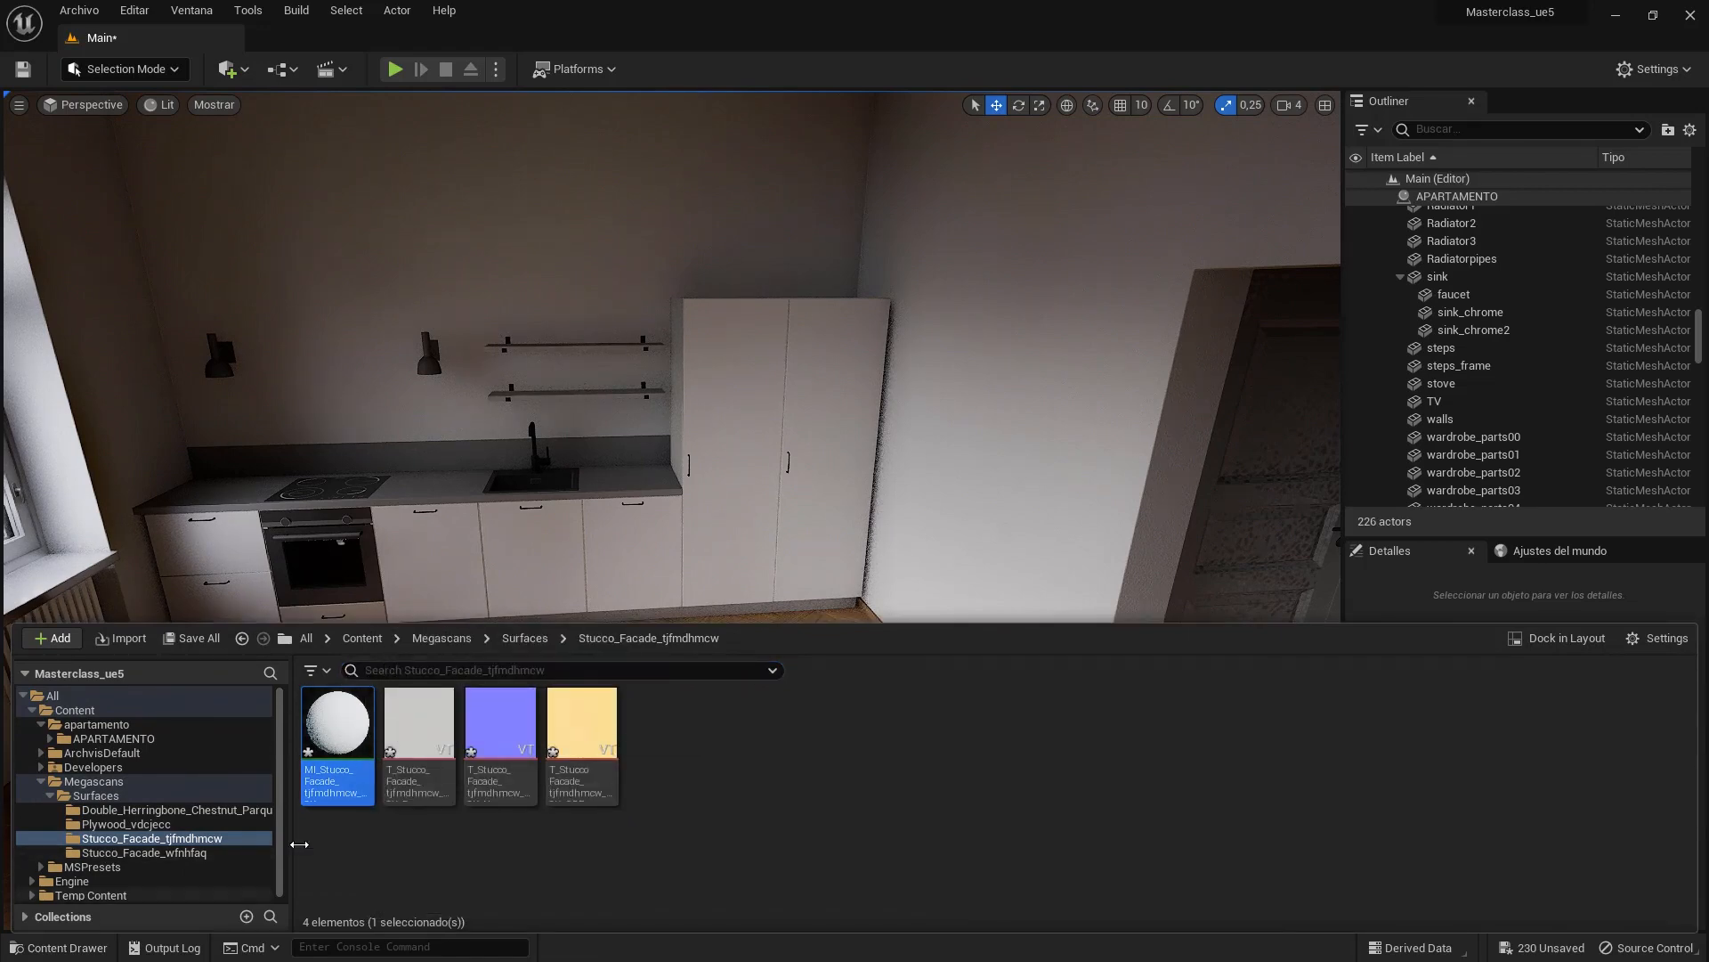
{"action": "left_click_drag", "start_coordinate": [338, 723], "coordinate": [559, 397]}
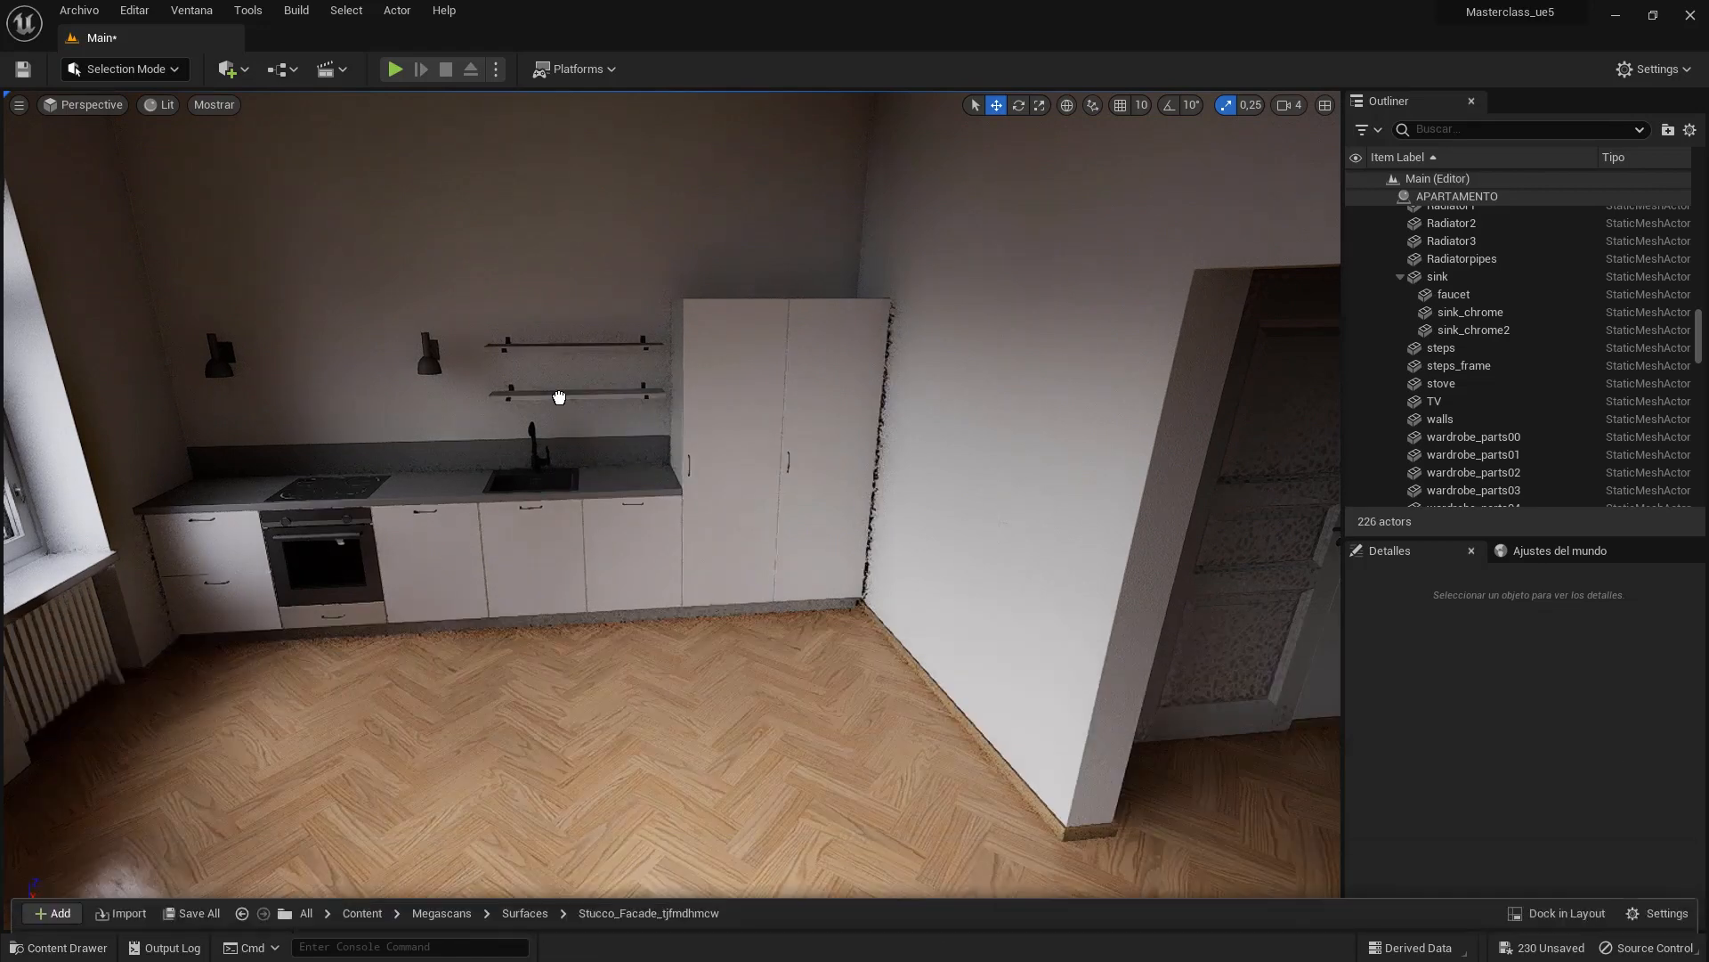
- Apply the MI_Stucco_Facade_tjfmdhmcw_8K material to the base cabinet piece at the side of the drawer below the oven
{"action": "left_click", "coordinate": [62, 947]}
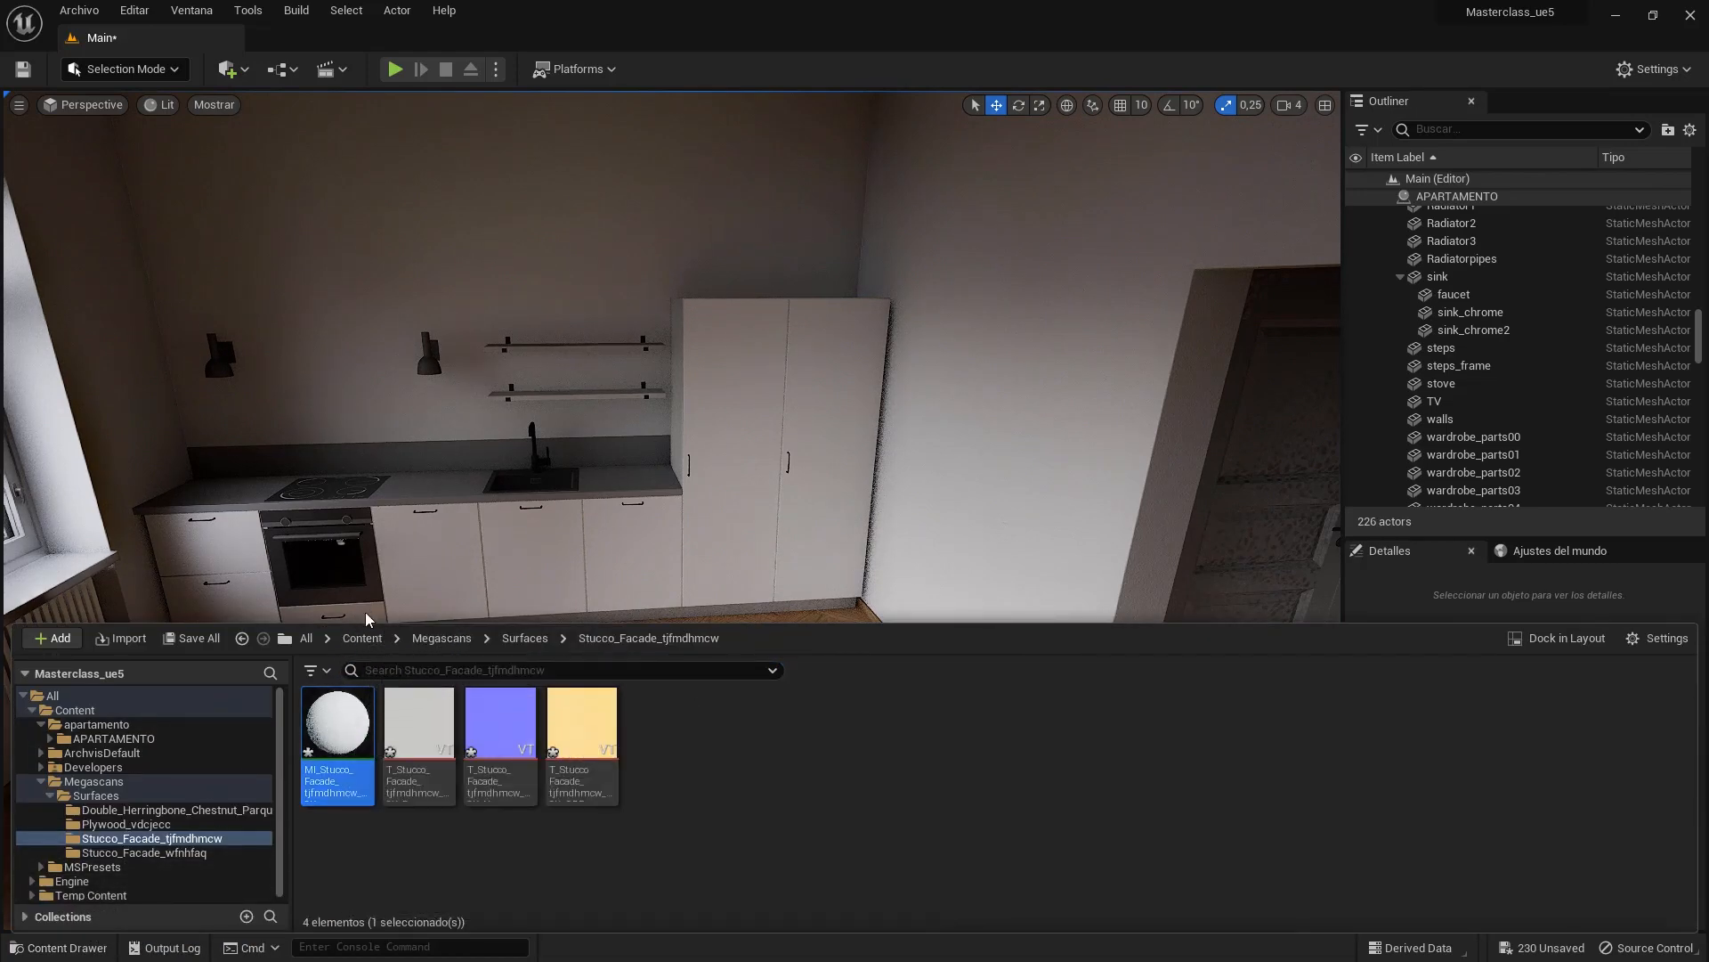
{"action": "right_click_drag", "start_coordinate": [431, 535], "coordinate": [278, 758]}
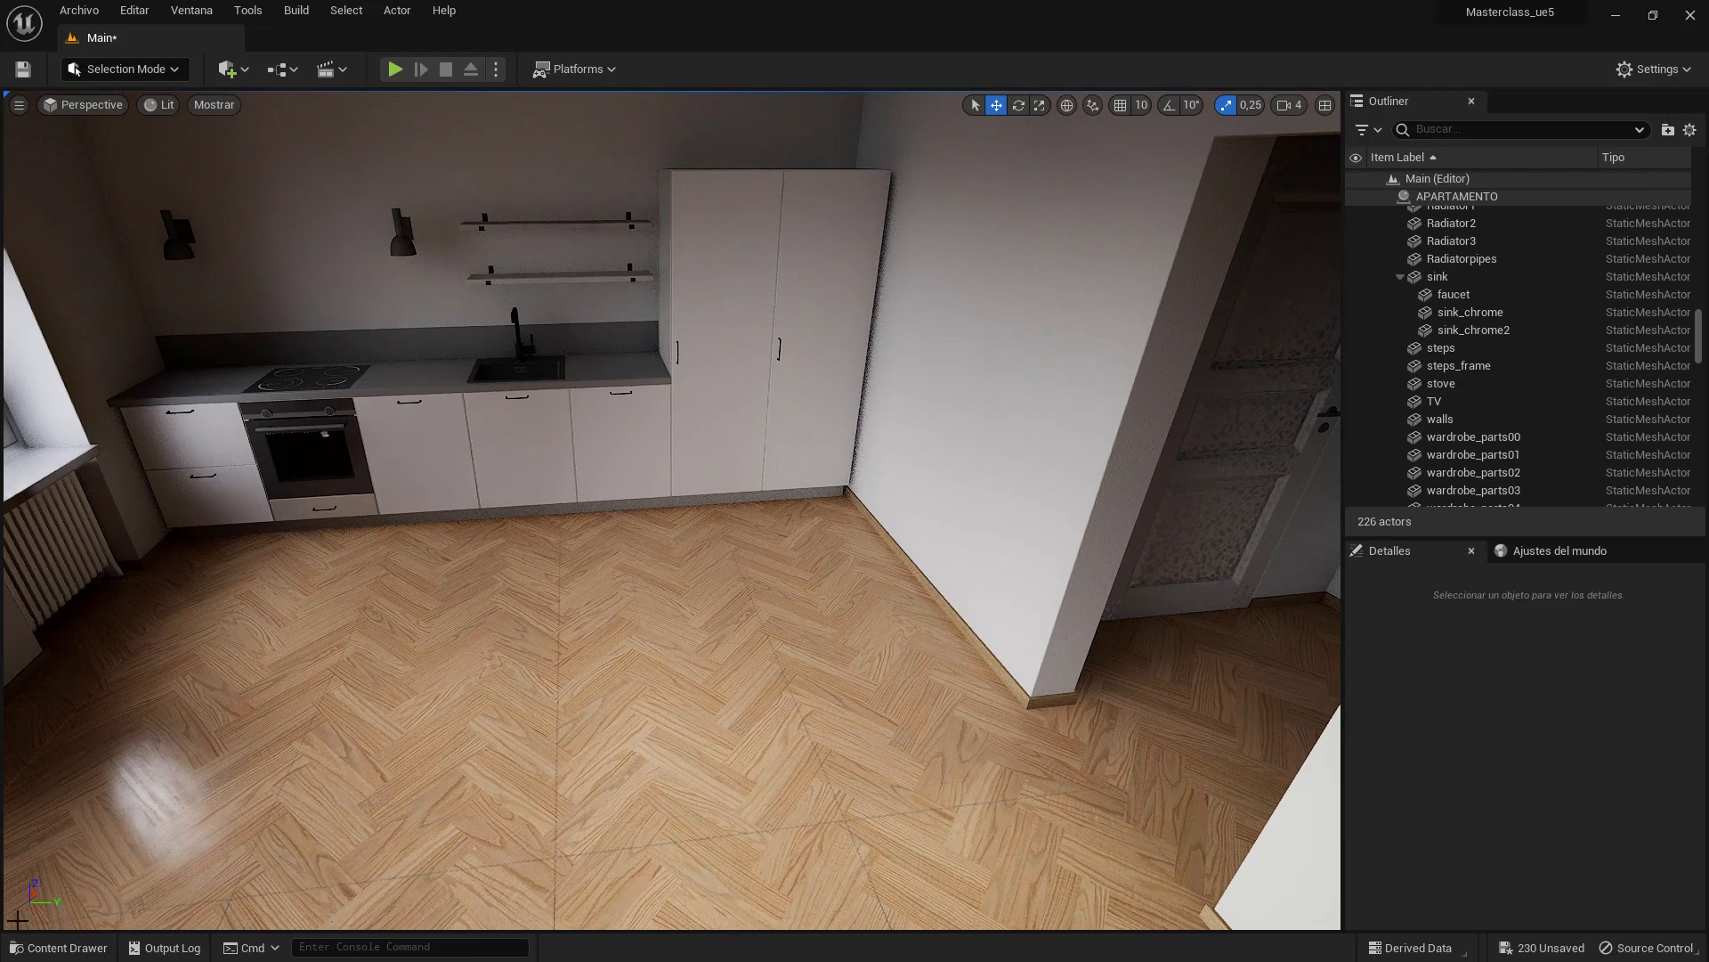
{"action": "left_click", "coordinate": [63, 947]}
{"action": "left_click_drag", "start_coordinate": [335, 744], "coordinate": [363, 504]}
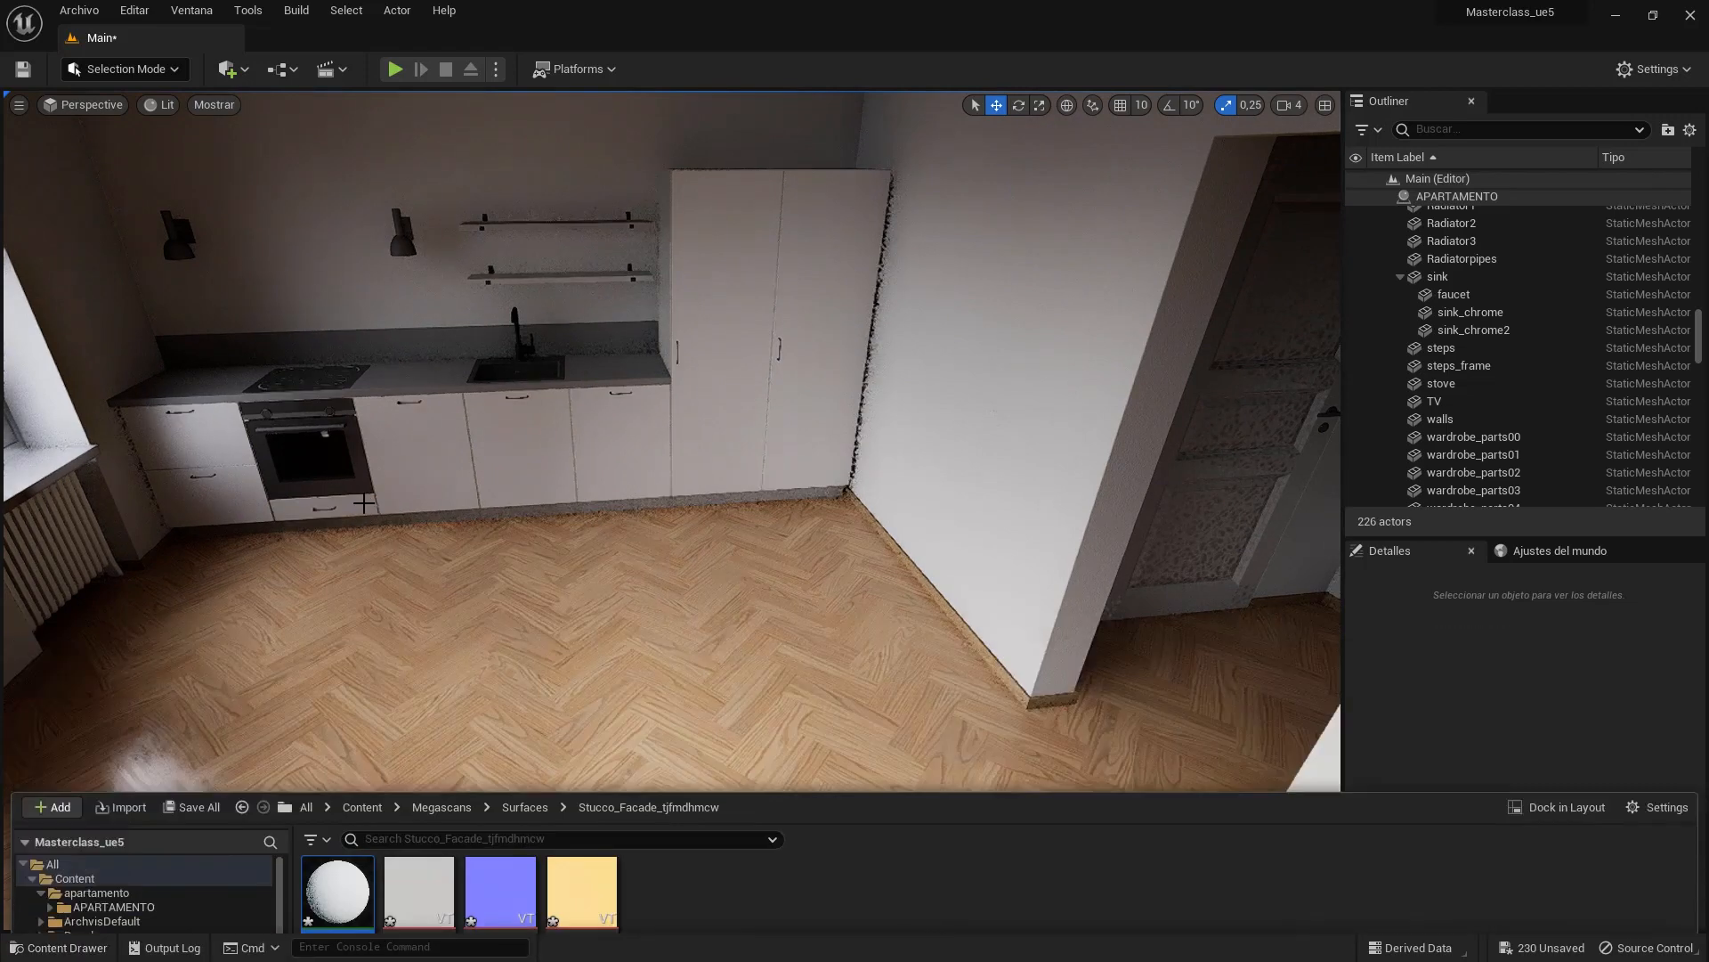
- Apply the stucco material to the upper wall shelf beside the tall kitchen cabinet
{"action": "mouse_move", "coordinate": [623, 215]}
{"action": "right_mouse_down"}
{"action": "mouse_move", "coordinate": [622, 244]}
{"action": "mouse_move", "coordinate": [634, 201]}
{"action": "right_mouse_up"}
{"action": "scroll", "coordinate": [623, 244], "scroll_direction": "up", "scroll_amount": 6}
{"action": "middle_click_drag", "start_coordinate": [633, 201], "coordinate": [624, 142]}
{"action": "scroll", "coordinate": [623, 201], "scroll_direction": "up", "scroll_amount": 5}
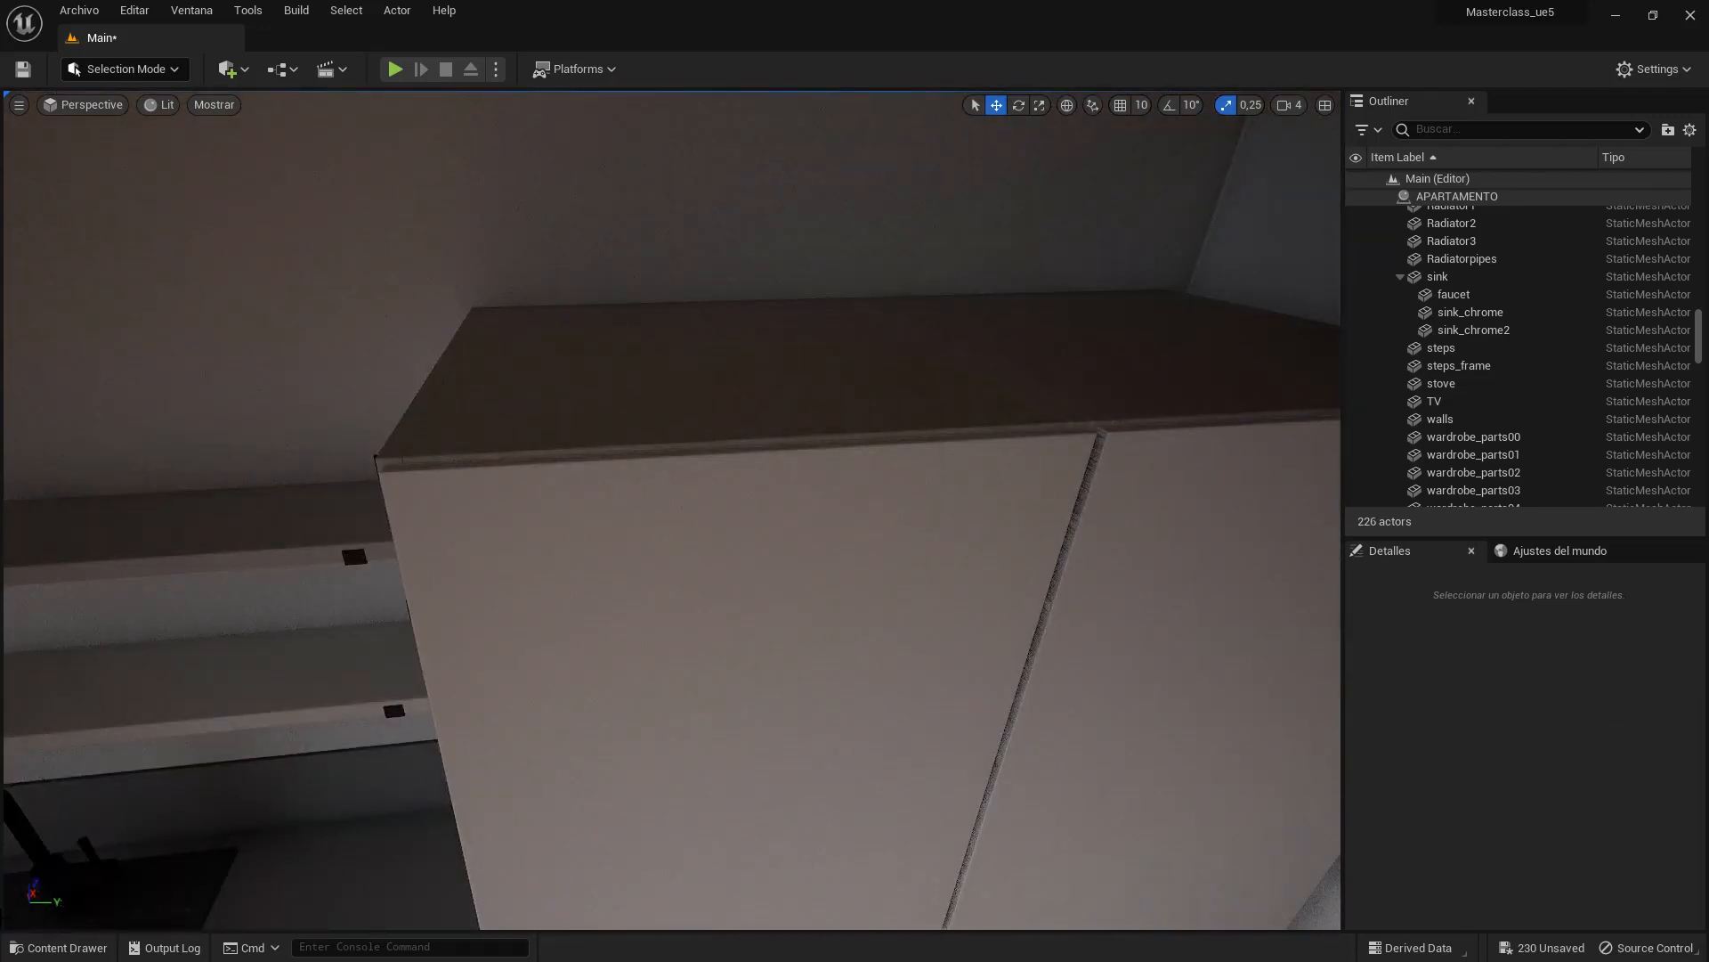
{"action": "left_click", "coordinate": [62, 949]}
{"action": "left_click_drag", "start_coordinate": [327, 732], "coordinate": [268, 545]}
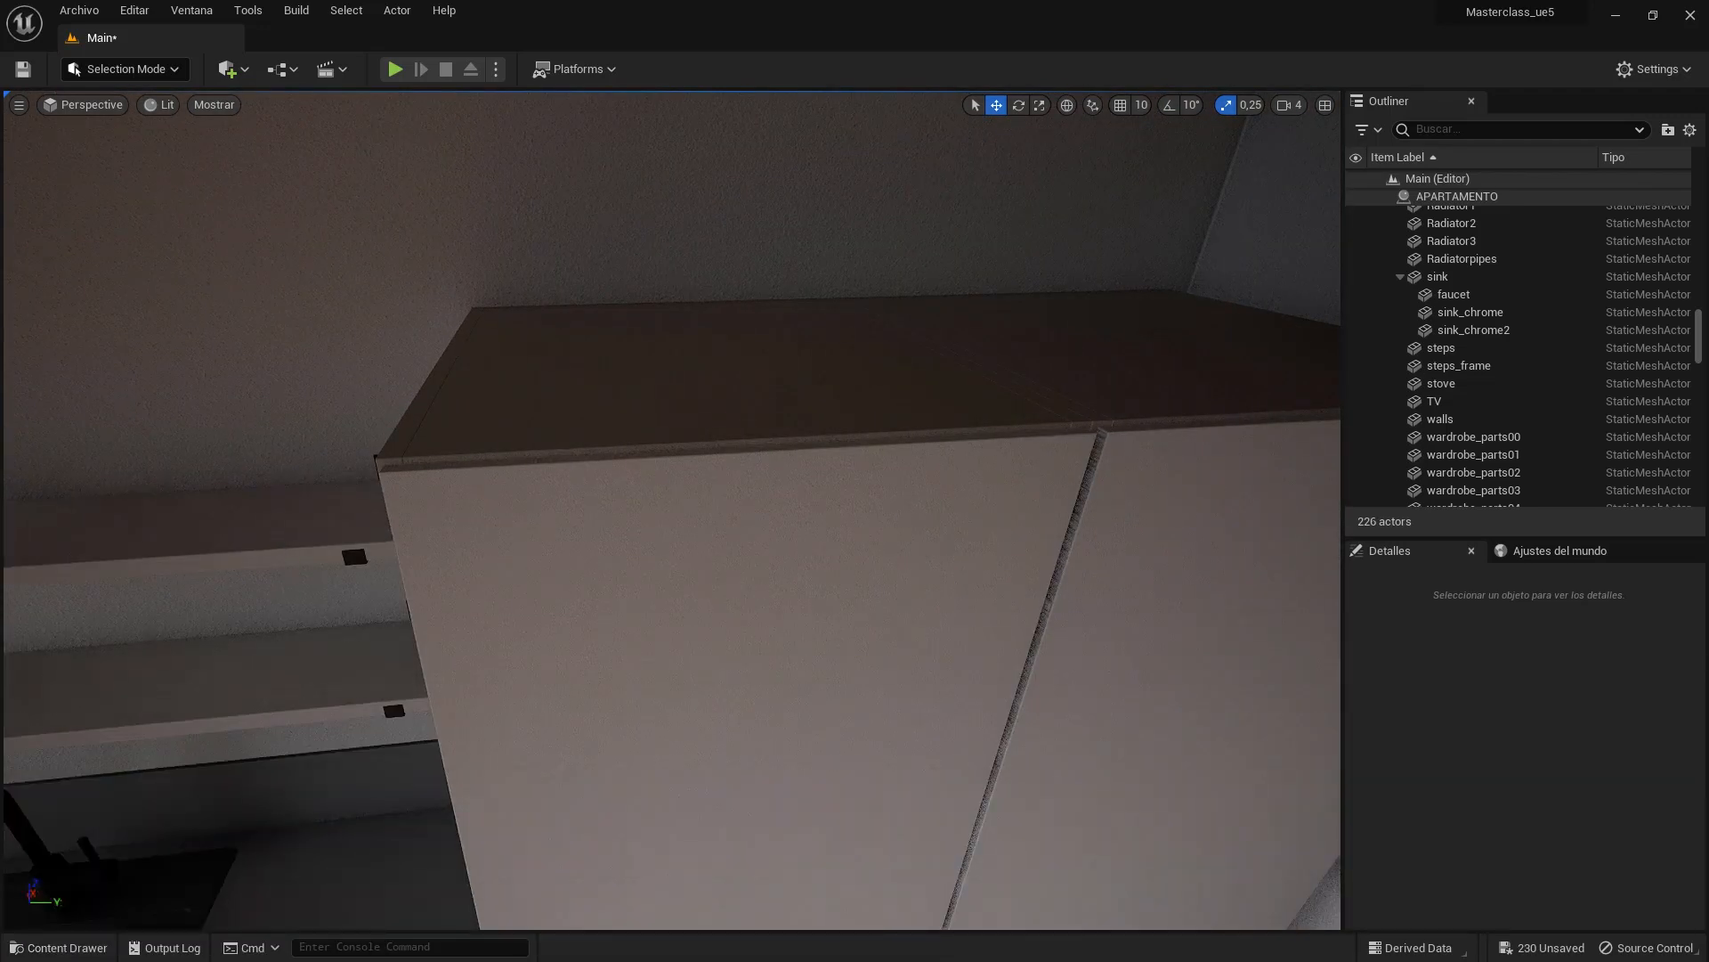
- Apply the stucco material to both halves of the tall kitchen cabinet's top
{"action": "left_click", "coordinate": [55, 949]}
{"action": "left_click_drag", "start_coordinate": [360, 745], "coordinate": [589, 422]}
{"action": "left_click", "coordinate": [62, 949]}
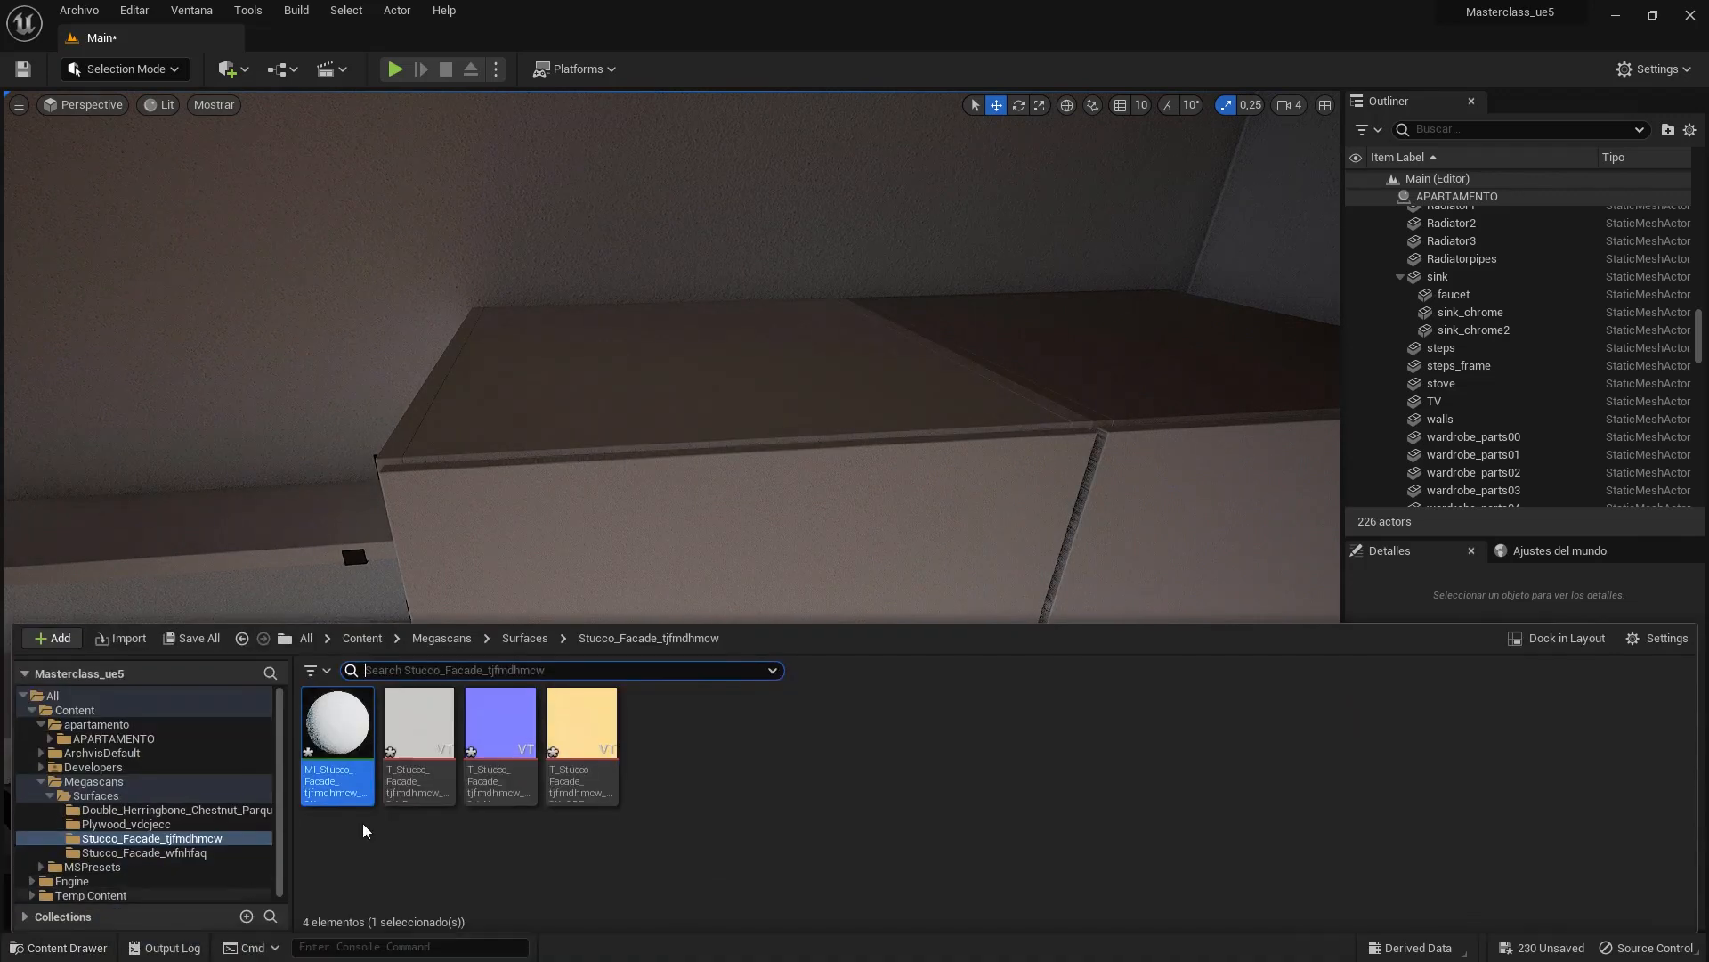
{"action": "left_click_drag", "start_coordinate": [355, 738], "coordinate": [1124, 377]}
- Apply the stucco material to both sections of the wall-mounted cabinet below the TV
{"action": "right_click_drag", "start_coordinate": [1124, 377], "coordinate": [906, 409]}
{"action": "key", "text": "s"}
{"action": "key", "text": "w"}
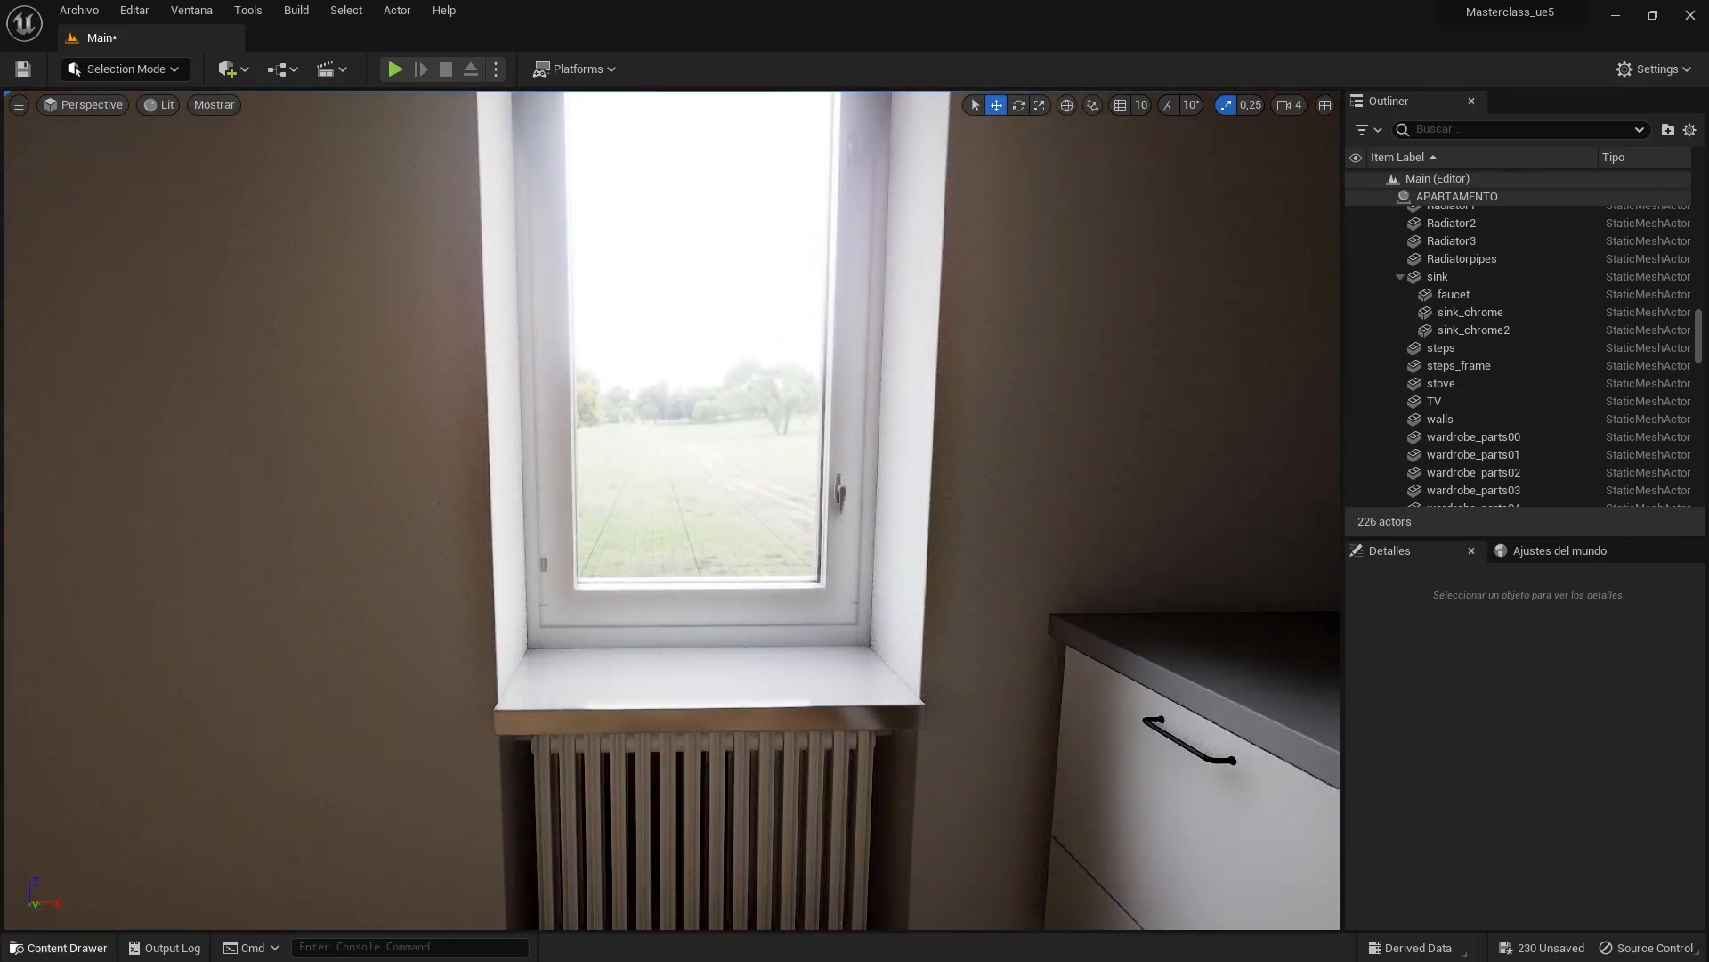
{"action": "left_click", "coordinate": [58, 947]}
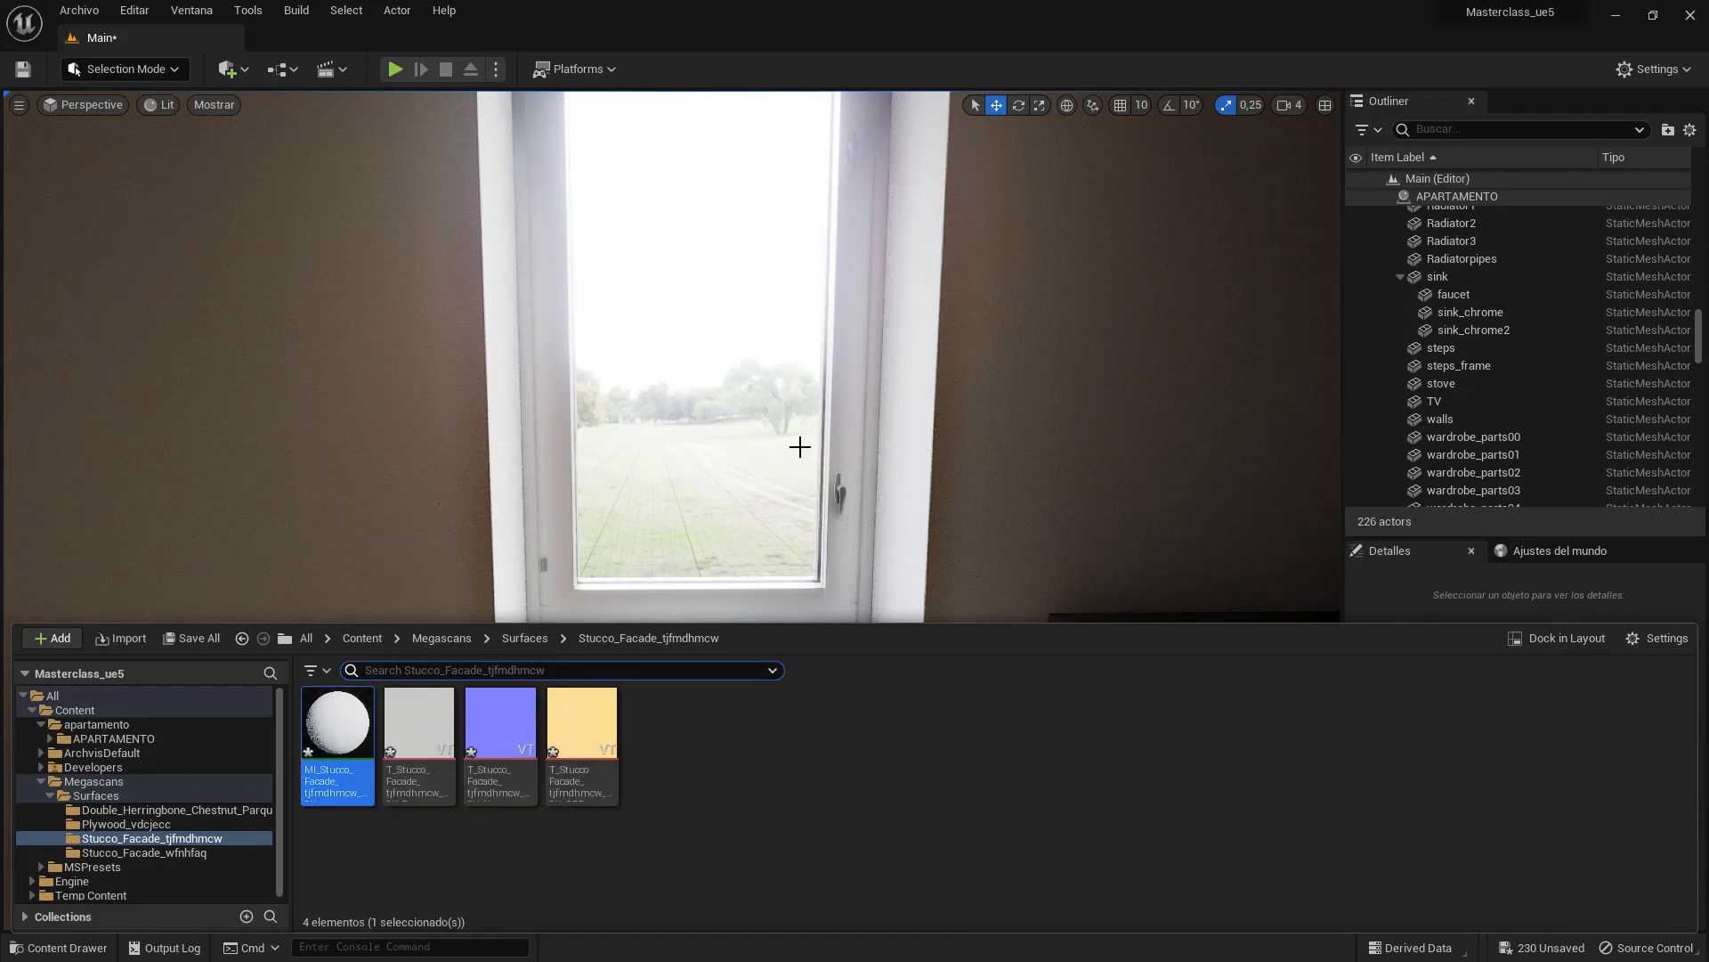
{"action": "key", "text": "s"}
{"action": "right_click_drag", "start_coordinate": [800, 447], "coordinate": [569, 452]}
{"action": "key", "text": "w"}
{"action": "key", "text": "w"}
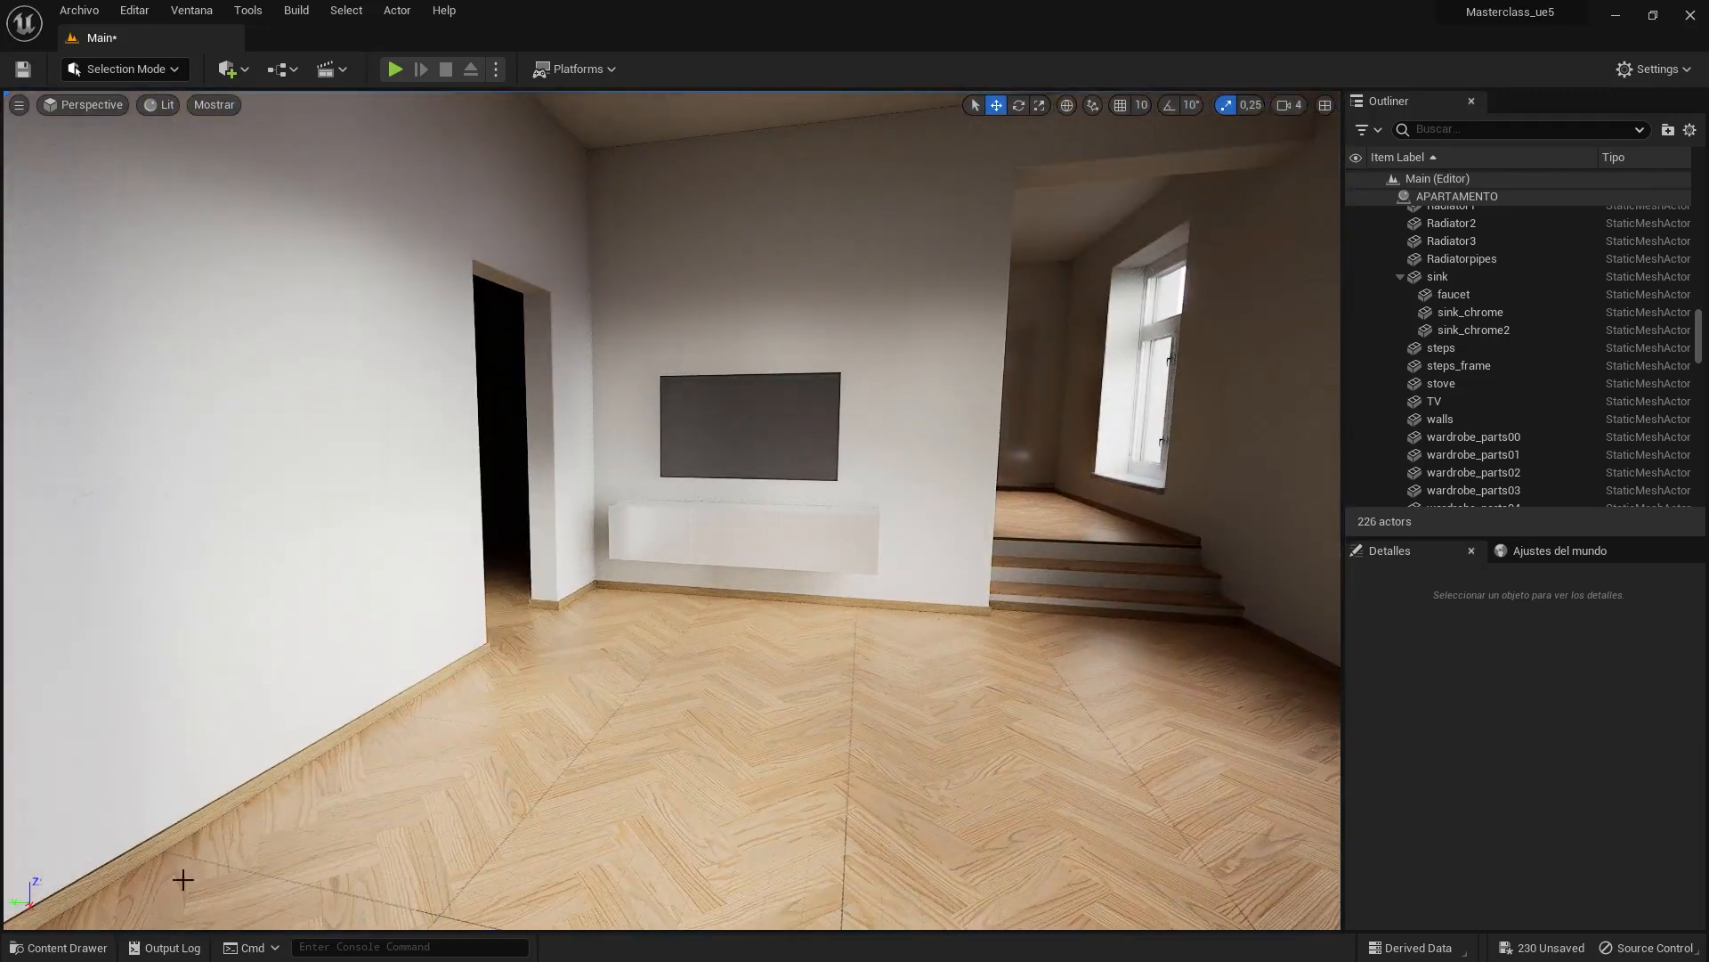
{"action": "left_click", "coordinate": [85, 951]}
{"action": "left_click_drag", "start_coordinate": [336, 736], "coordinate": [660, 557]}
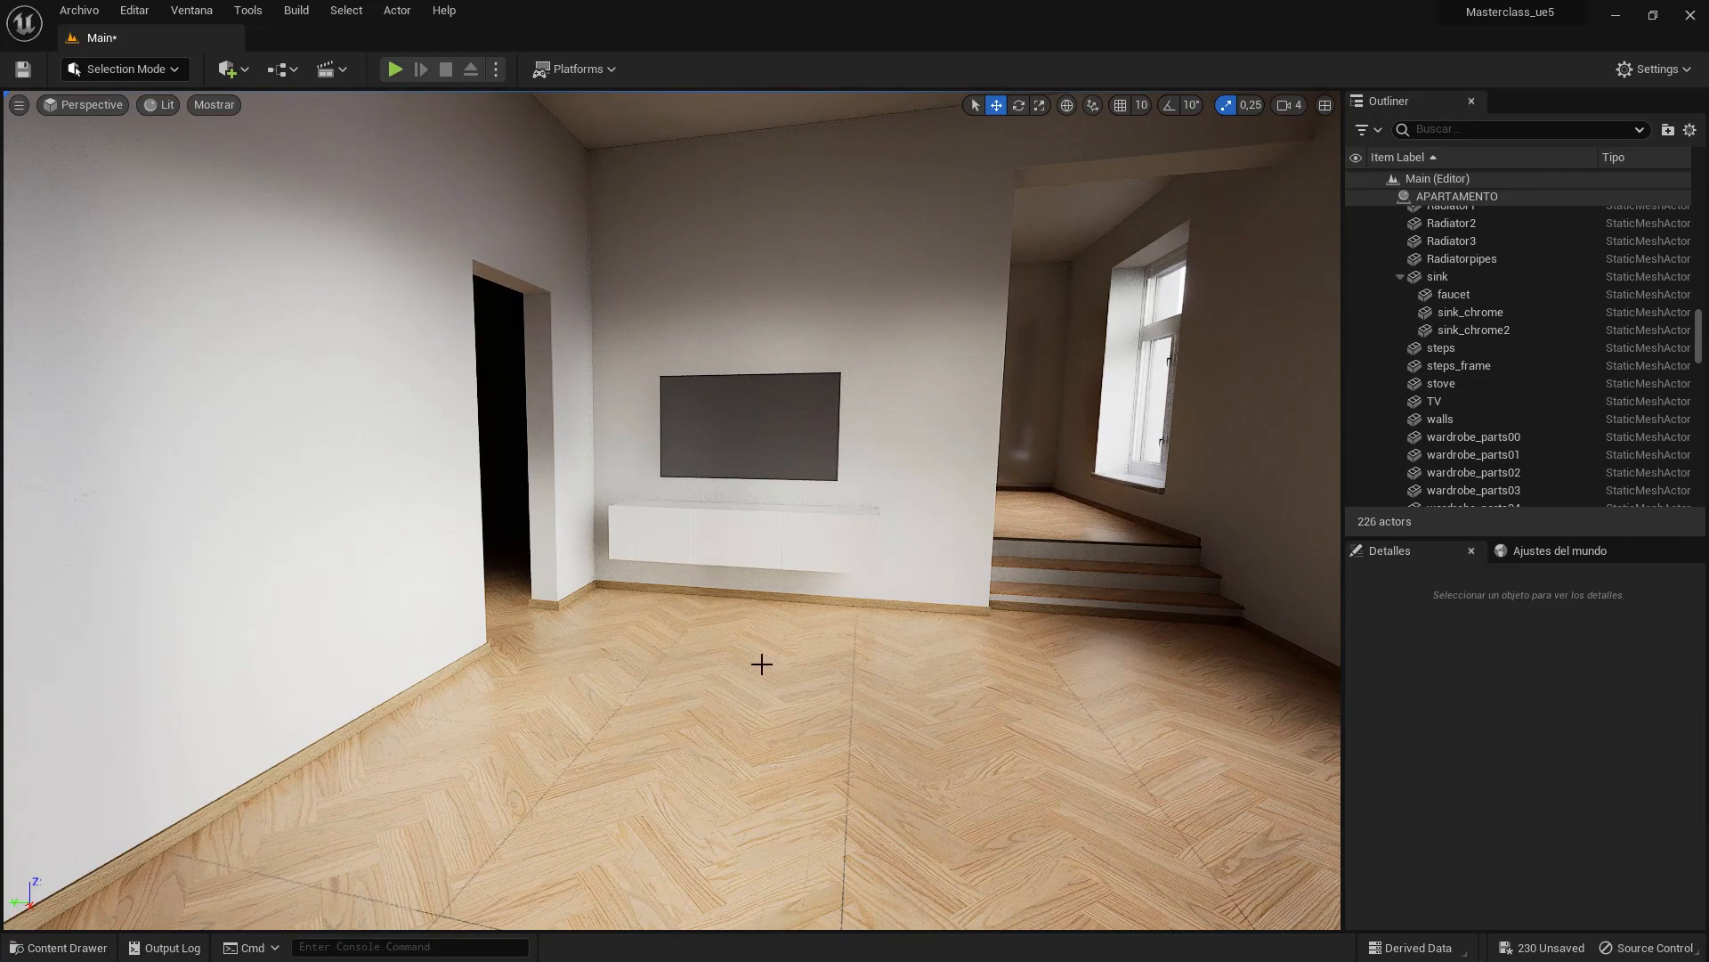
{"action": "left_click", "coordinate": [61, 951]}
{"action": "left_click_drag", "start_coordinate": [336, 736], "coordinate": [788, 315]}
- Examine the applied materials and lighting around the room, from the kitchen to the TV wall and windows
{"action": "right_click_drag", "start_coordinate": [788, 315], "coordinate": [794, 319]}
{"action": "right_click_drag", "start_coordinate": [672, 510], "coordinate": [1211, 552]}
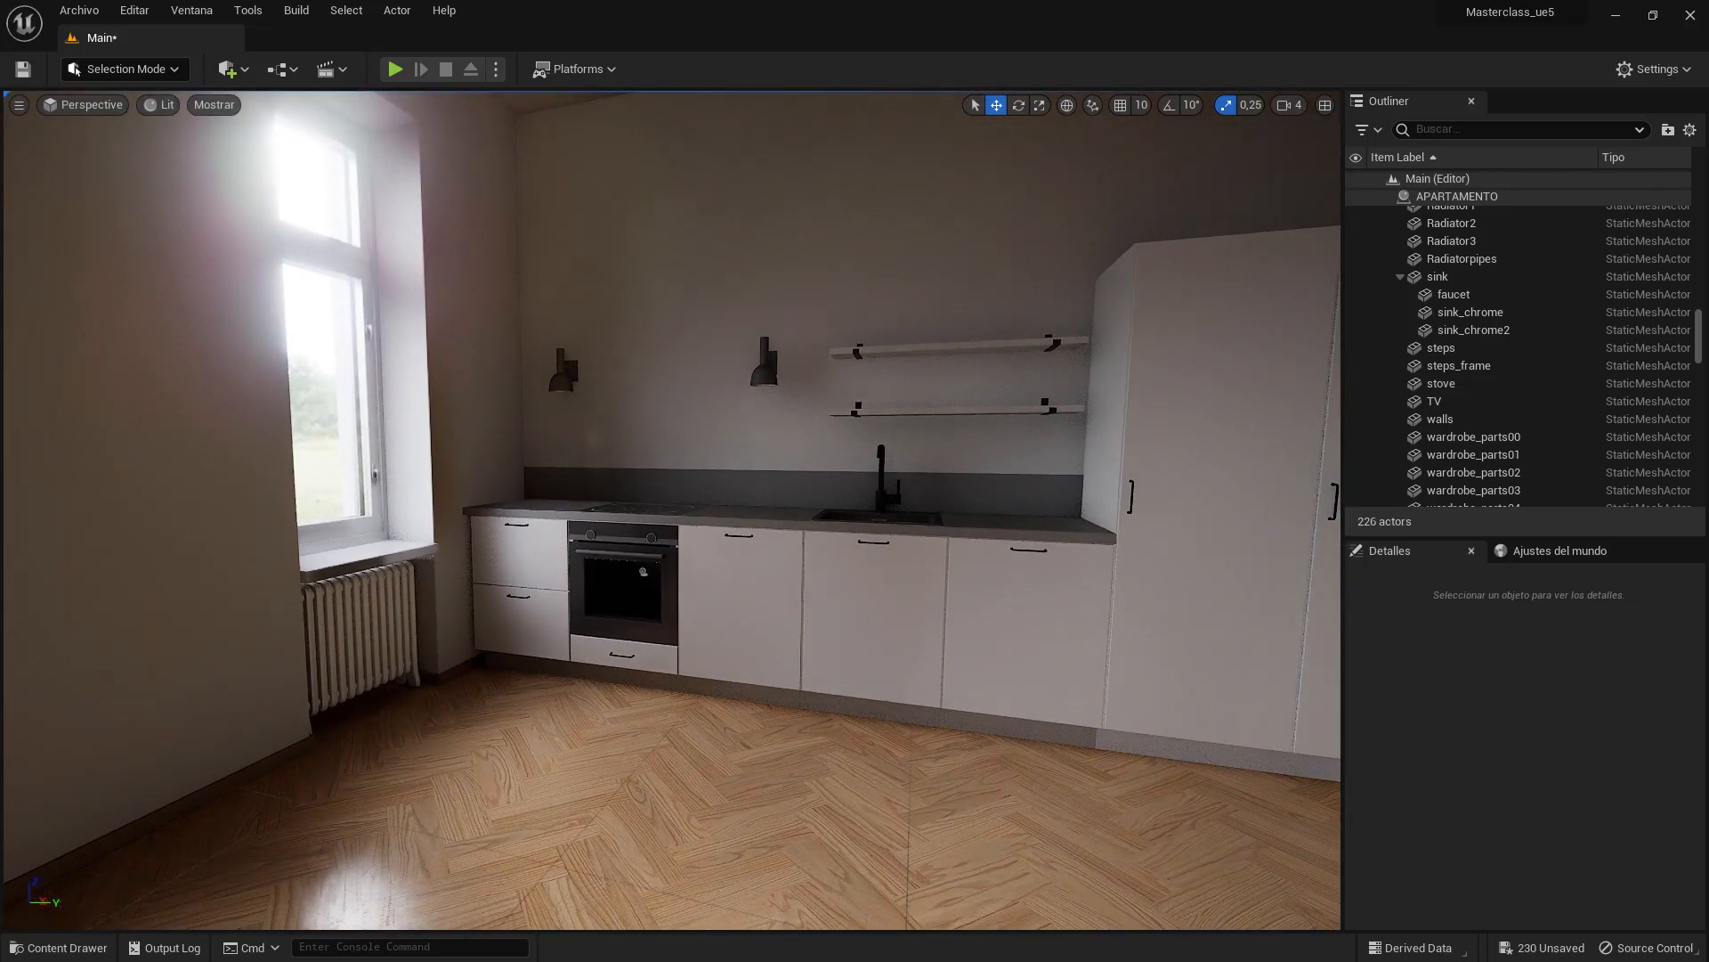
{"action": "right_click_drag", "start_coordinate": [855, 499], "coordinate": [534, 445]}
{"action": "right_click_drag", "start_coordinate": [741, 588], "coordinate": [534, 667]}
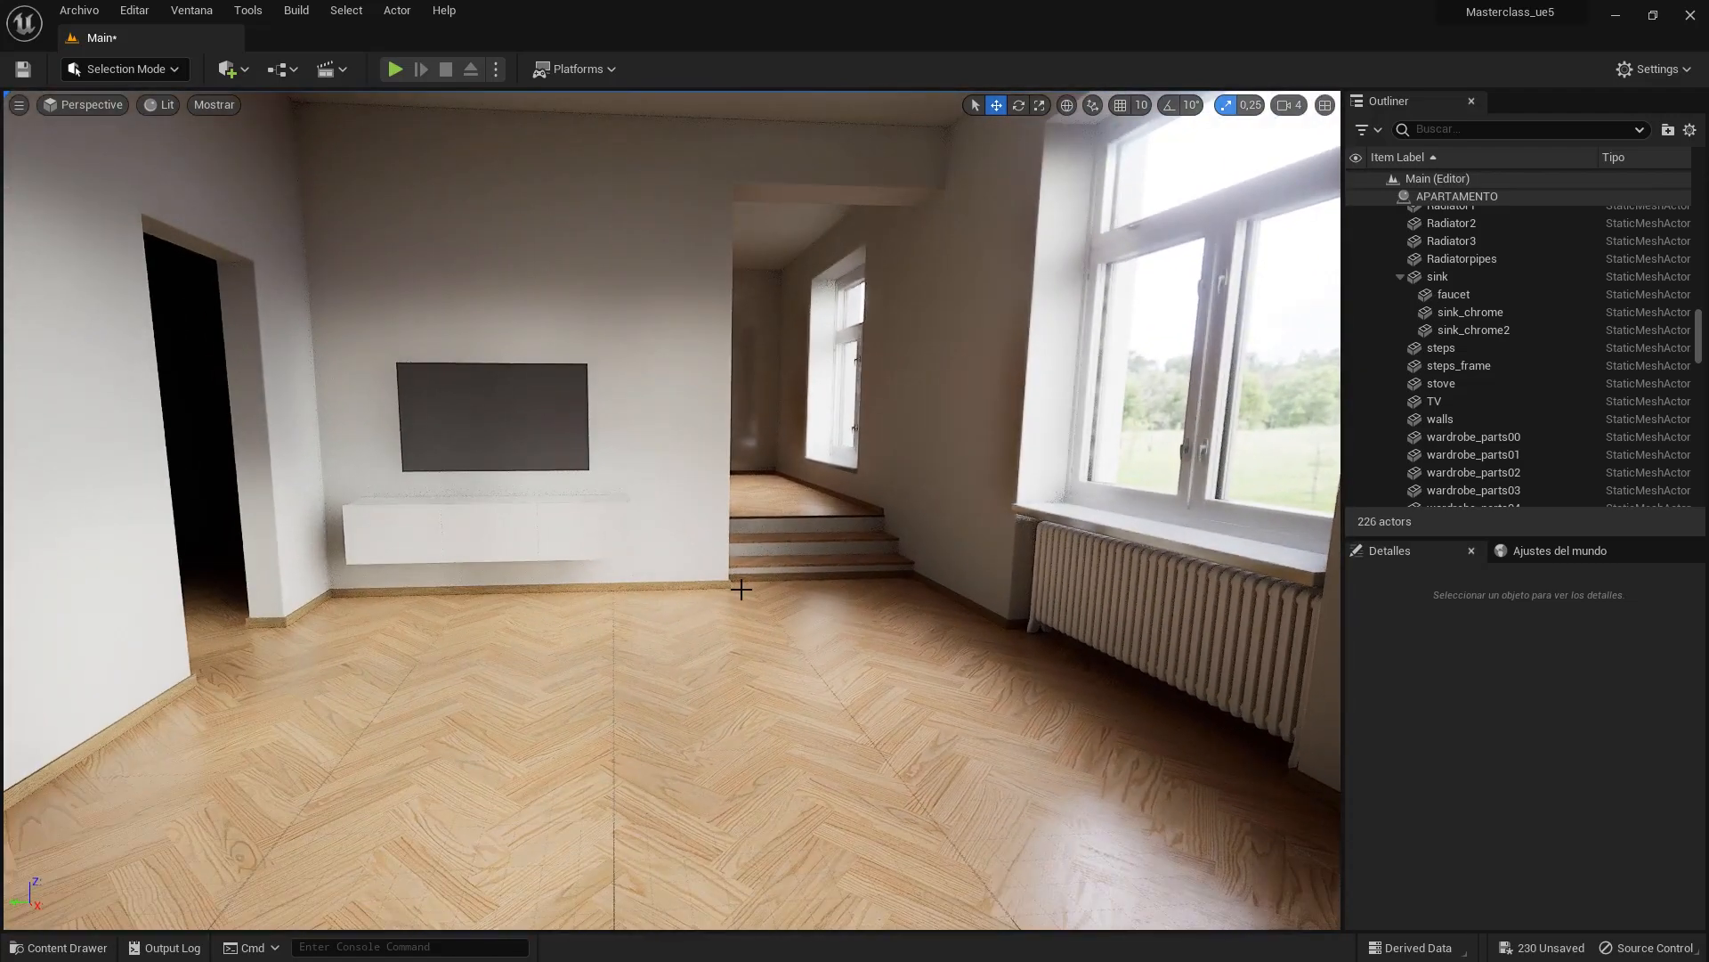
{"action": "left_click_drag", "start_coordinate": [740, 588], "coordinate": [741, 677]}
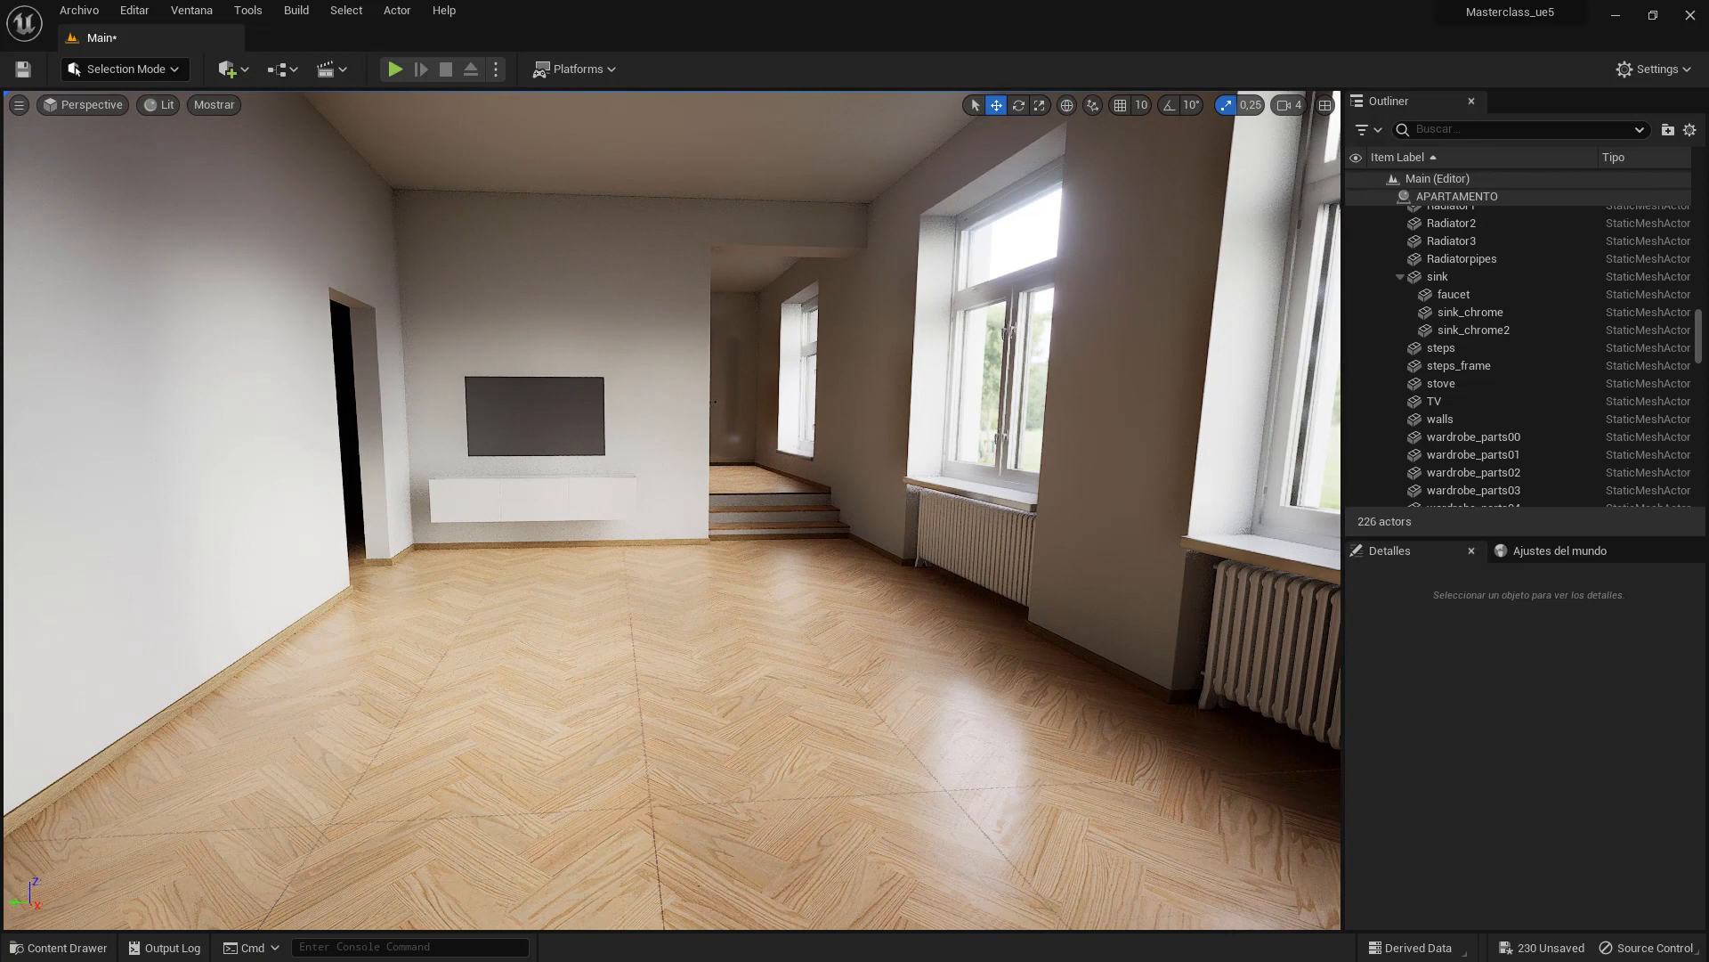
{"action": "right_click_drag", "start_coordinate": [935, 526], "coordinate": [870, 423]}
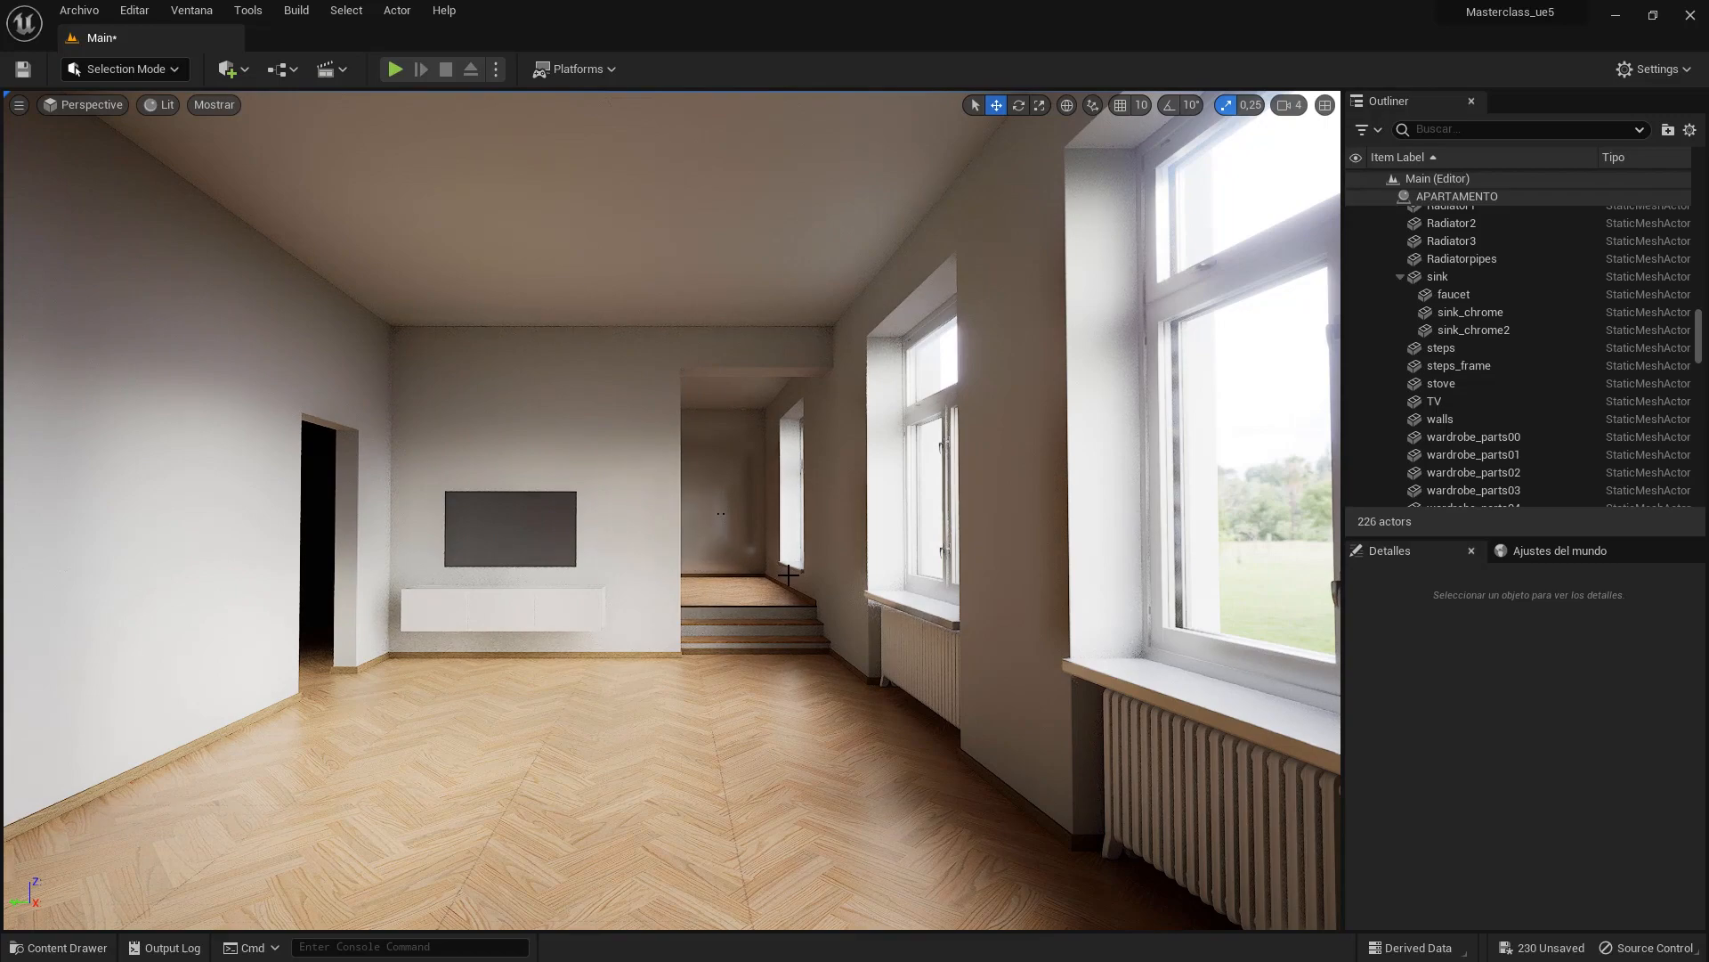
- Select the upper and lower glass panes of the window nearest the kitchen and examine their static mesh and material properties
{"action": "right_click_drag", "start_coordinate": [865, 463], "coordinate": [1238, 465]}
{"action": "right_click_drag", "start_coordinate": [927, 552], "coordinate": [927, 523]}
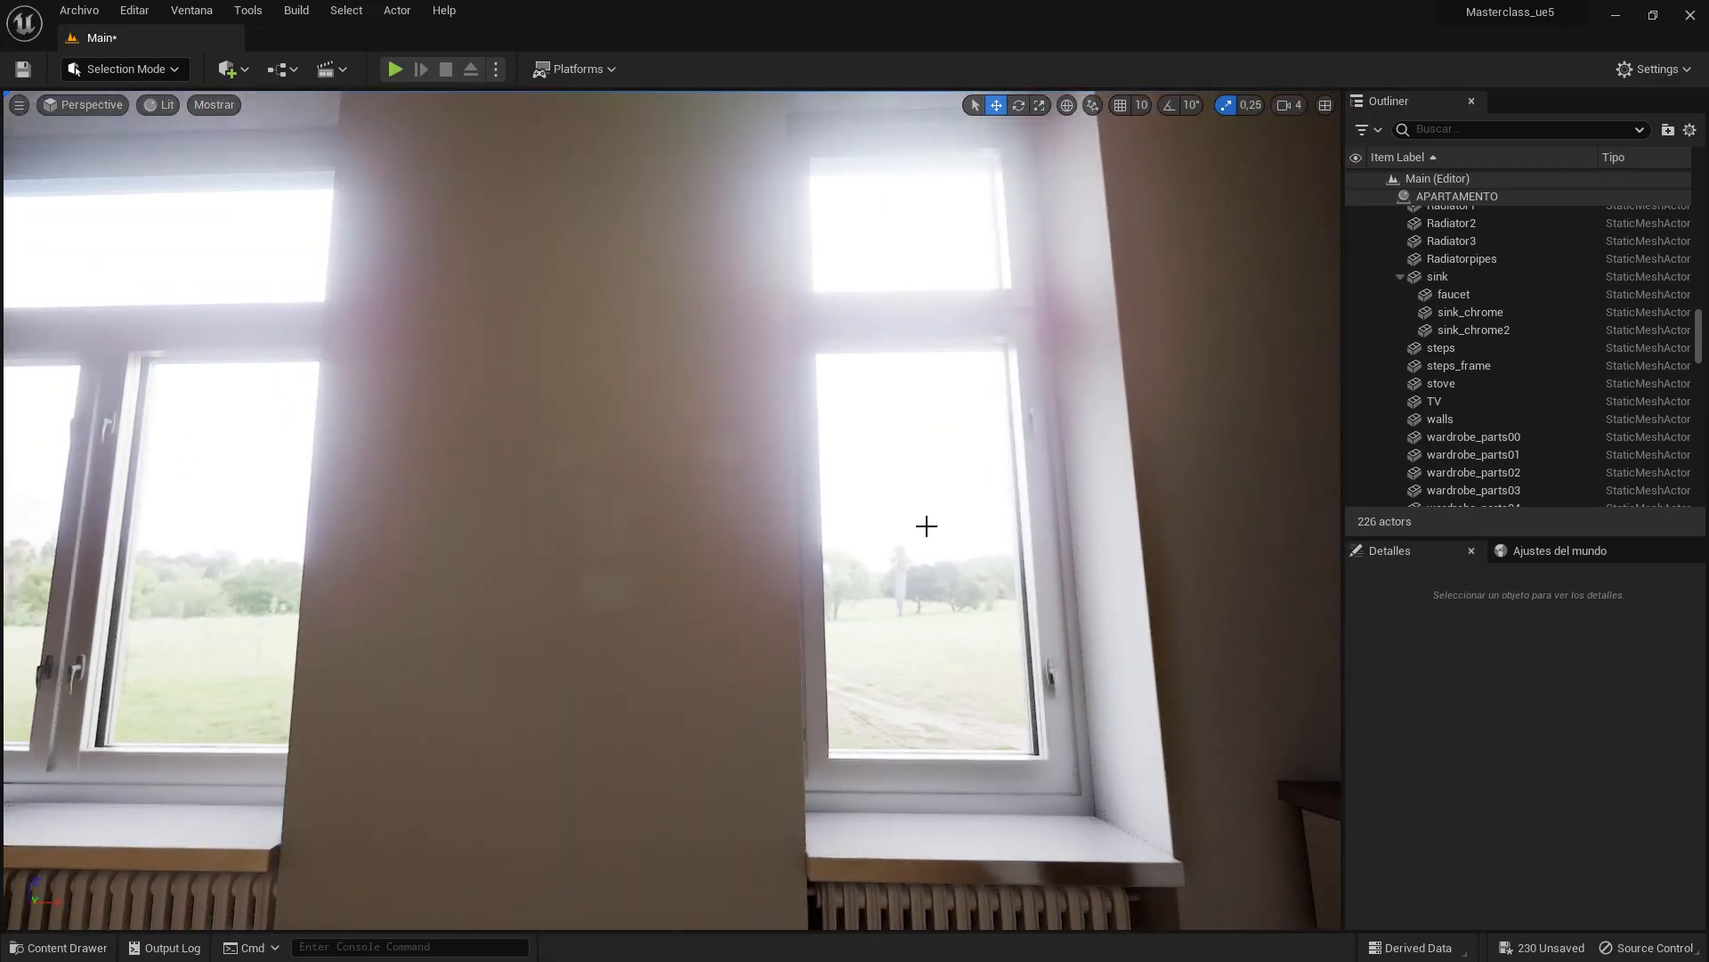
{"action": "left_click", "coordinate": [927, 523]}
{"action": "left_click", "coordinate": [919, 265], "text": "ctrl"}
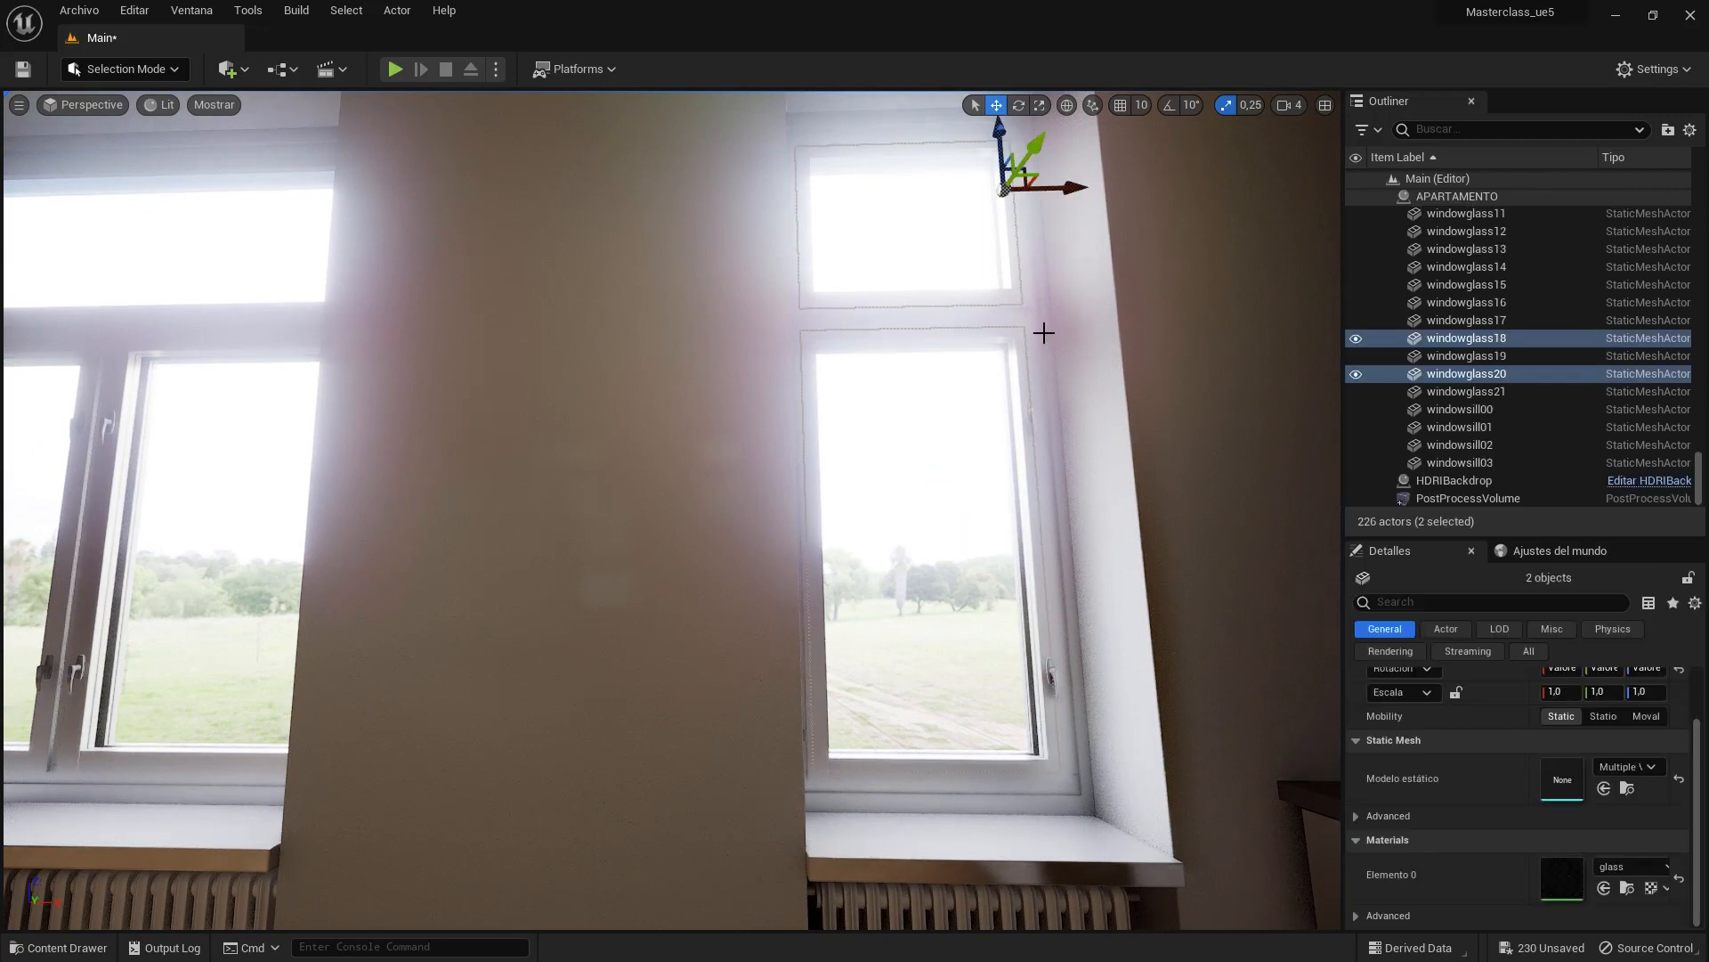
{"action": "mouse_move", "coordinate": [1699, 774]}
{"action": "left_mouse_down"}
{"action": "mouse_move", "coordinate": [1699, 725]}
{"action": "mouse_move", "coordinate": [1701, 799]}
{"action": "left_mouse_up"}
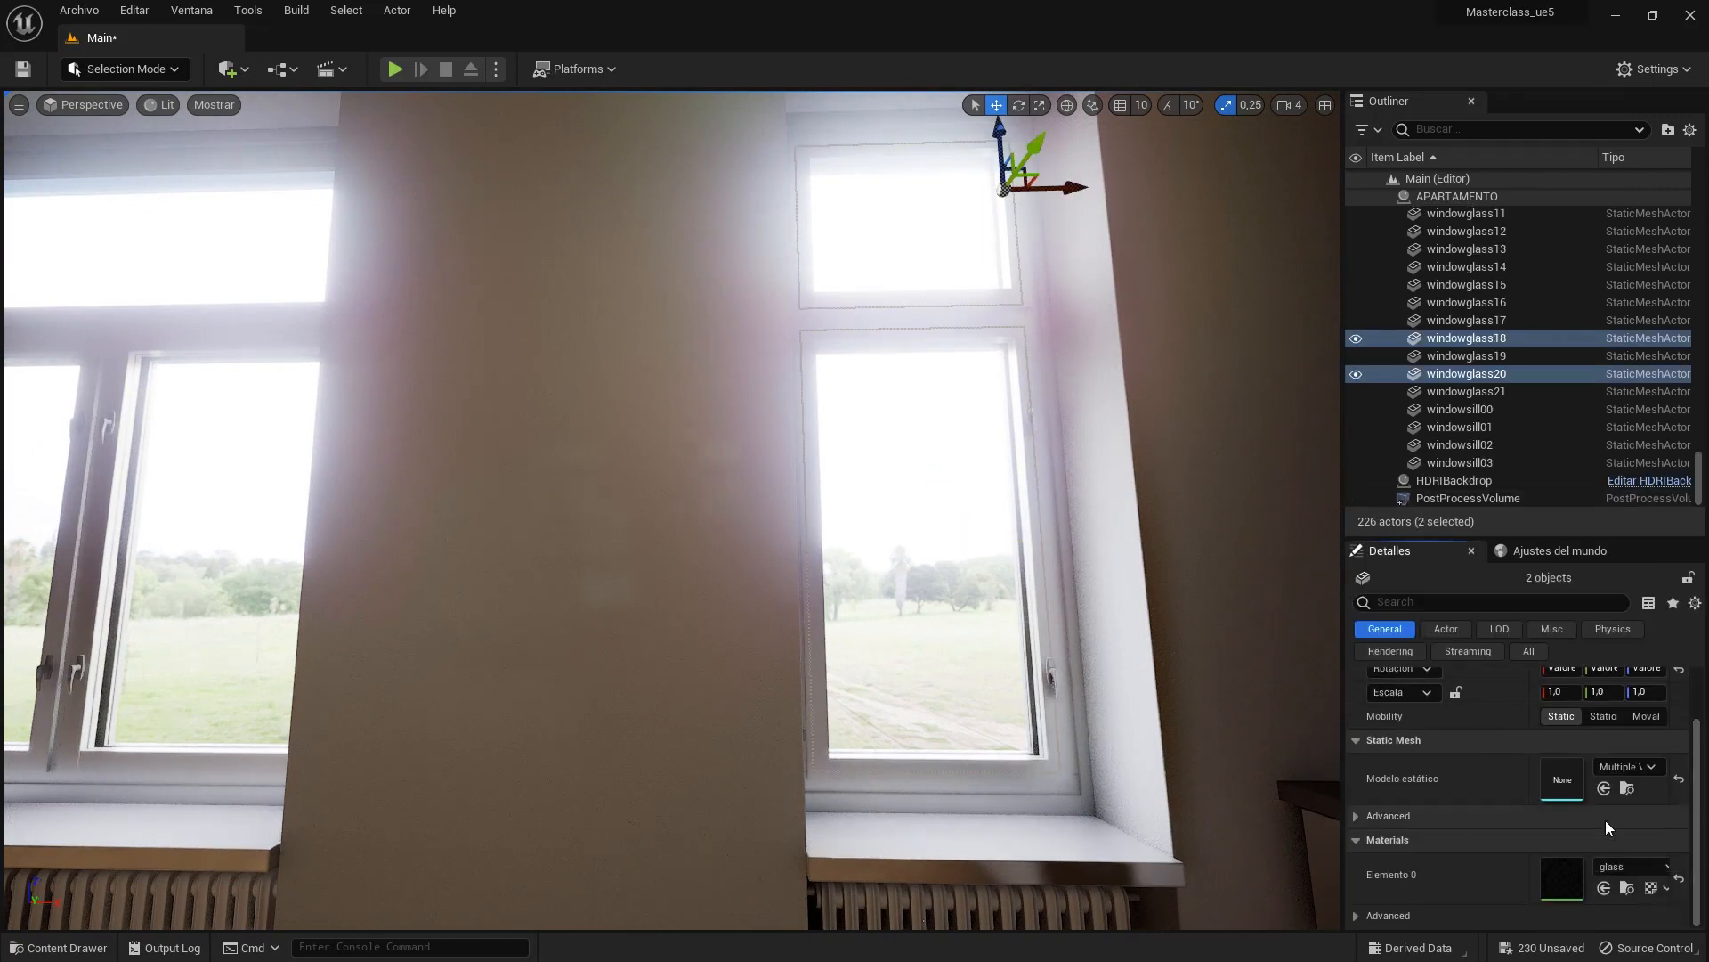
{"action": "left_click", "coordinate": [1354, 817]}
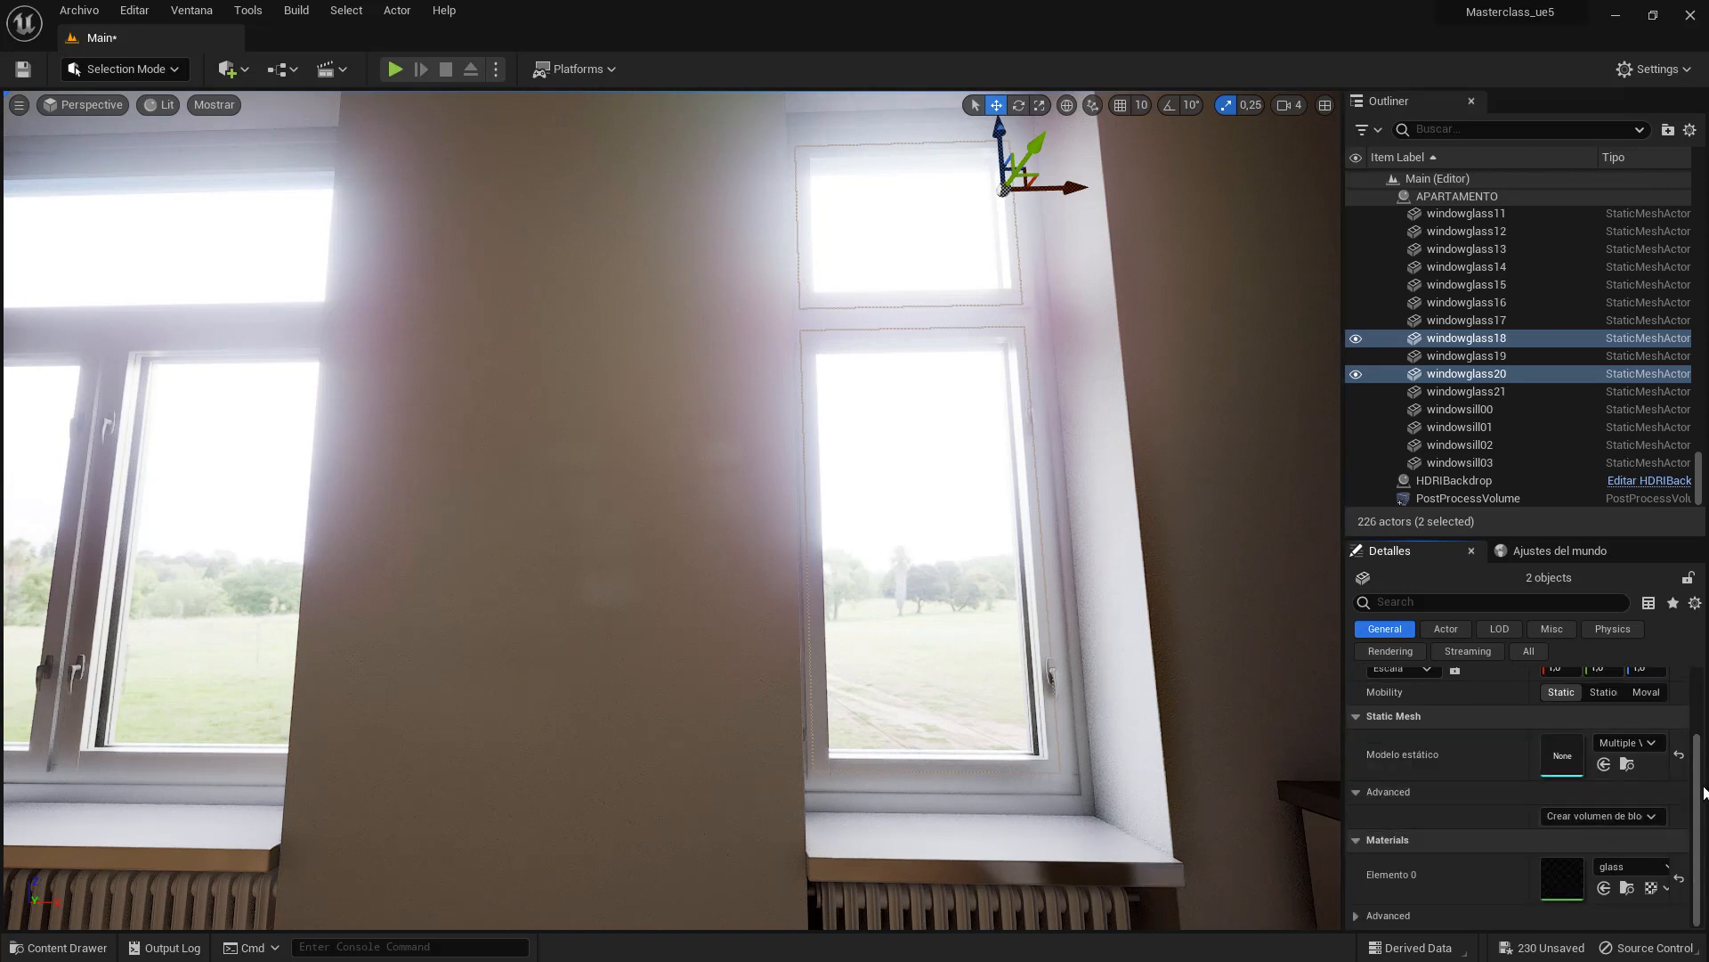
{"action": "mouse_move", "coordinate": [1699, 840]}
{"action": "left_mouse_down"}
{"action": "mouse_move", "coordinate": [1699, 787]}
{"action": "mouse_move", "coordinate": [1698, 846]}
{"action": "left_mouse_up"}
{"action": "scroll", "coordinate": [1482, 799], "scroll_direction": "up", "scroll_amount": 3}
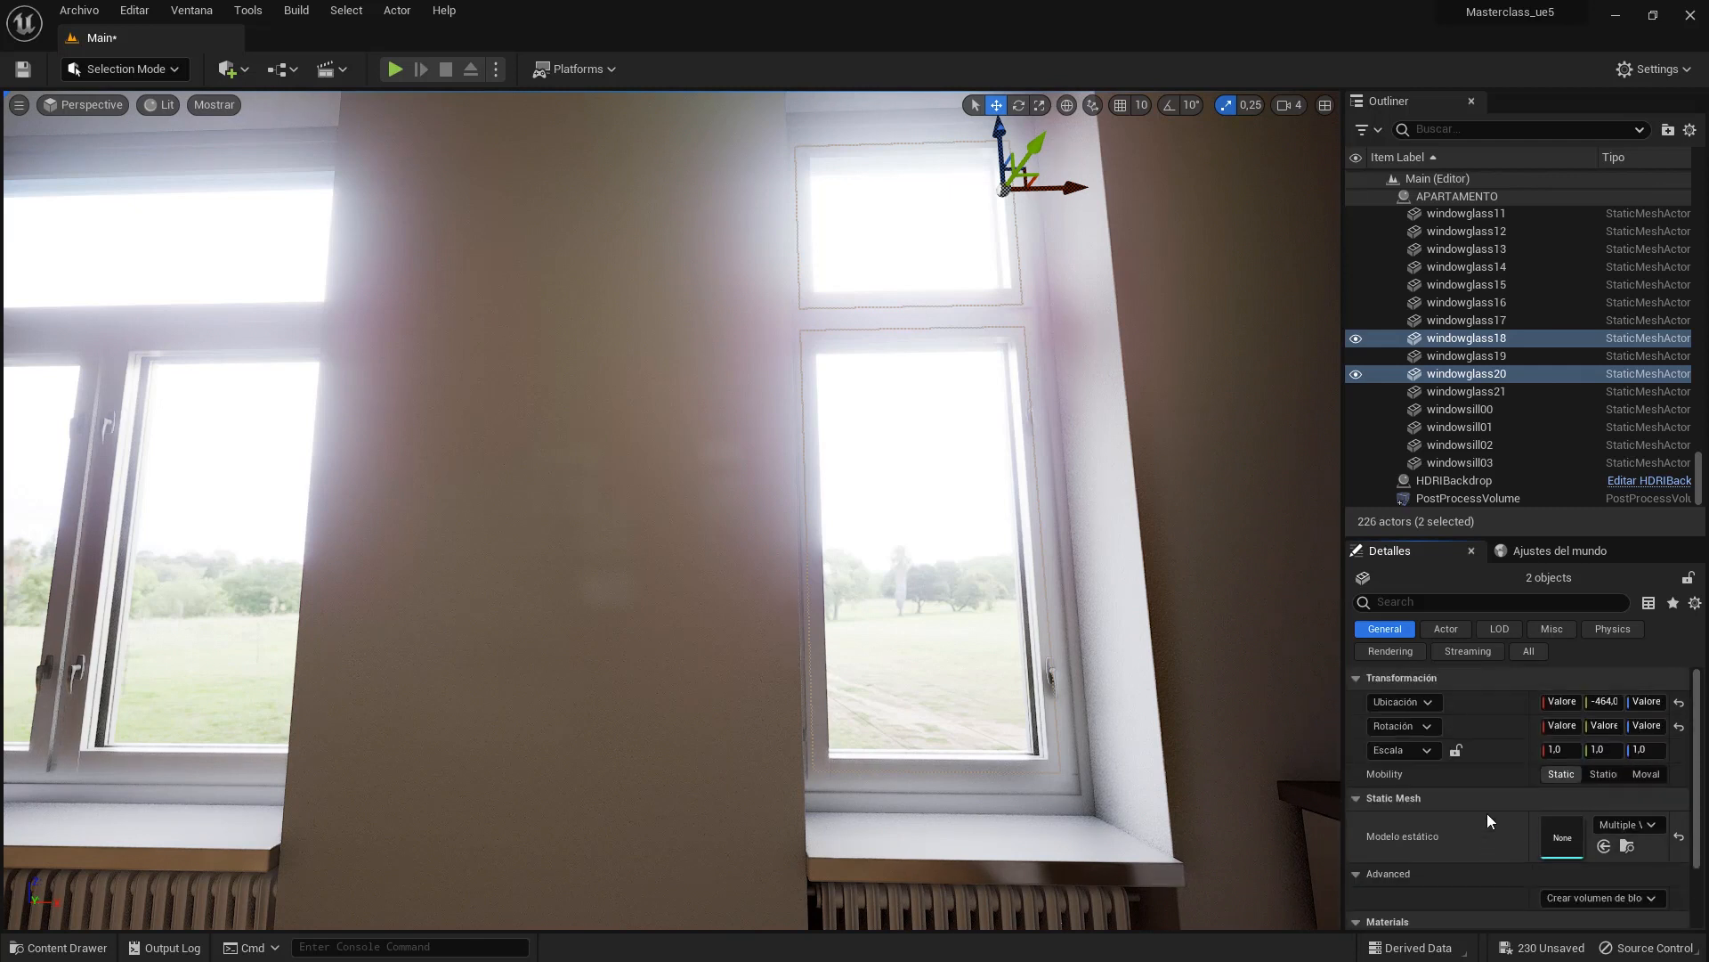
{"action": "left_click", "coordinate": [1355, 797]}
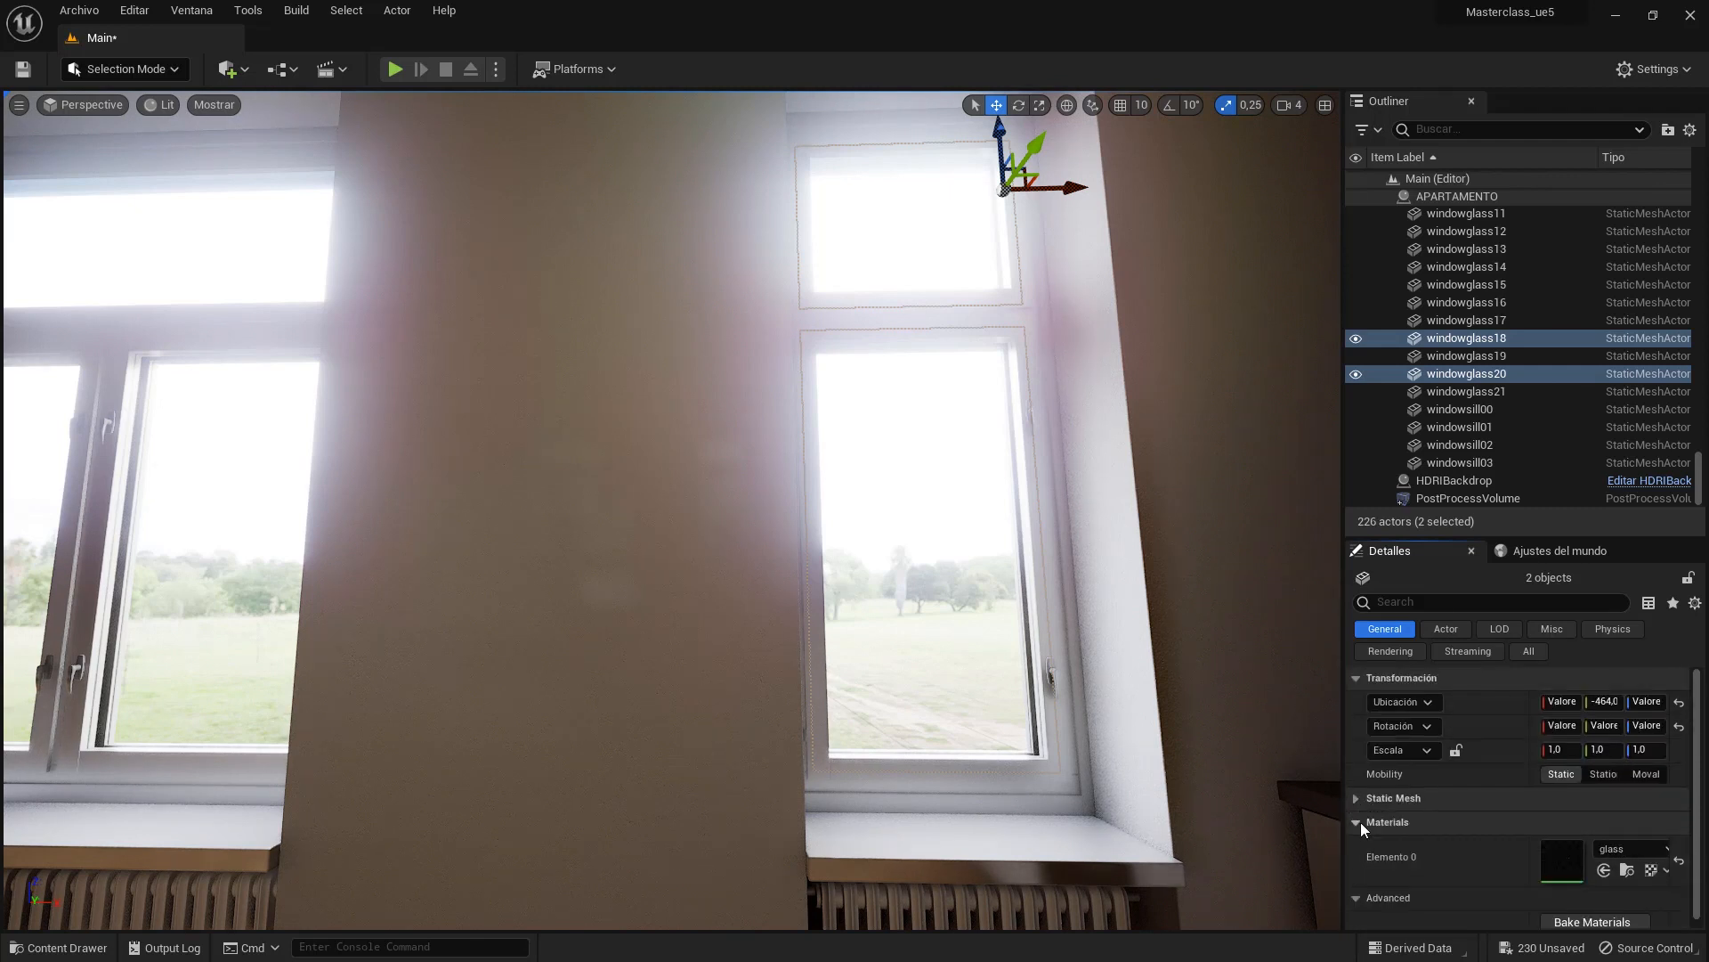
{"action": "left_click", "coordinate": [1492, 797]}
{"action": "scroll", "coordinate": [1498, 796], "scroll_direction": "down", "scroll_amount": 2}
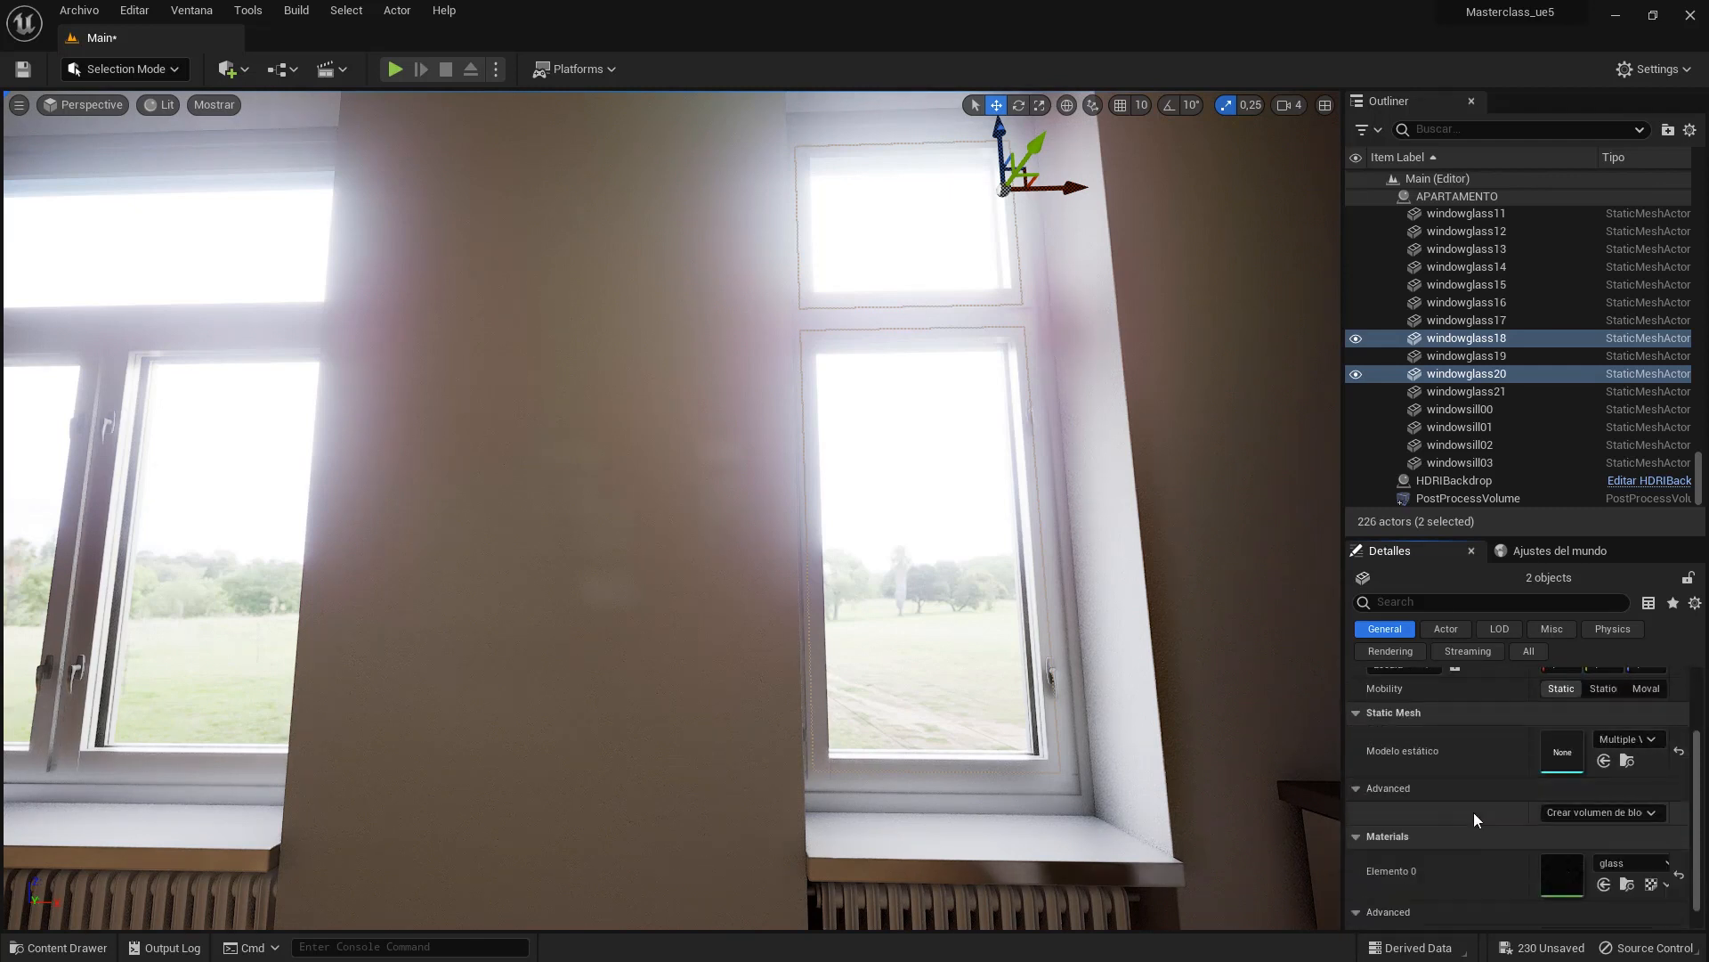
{"action": "left_click", "coordinate": [1359, 789]}
{"action": "left_click", "coordinate": [1358, 790]}
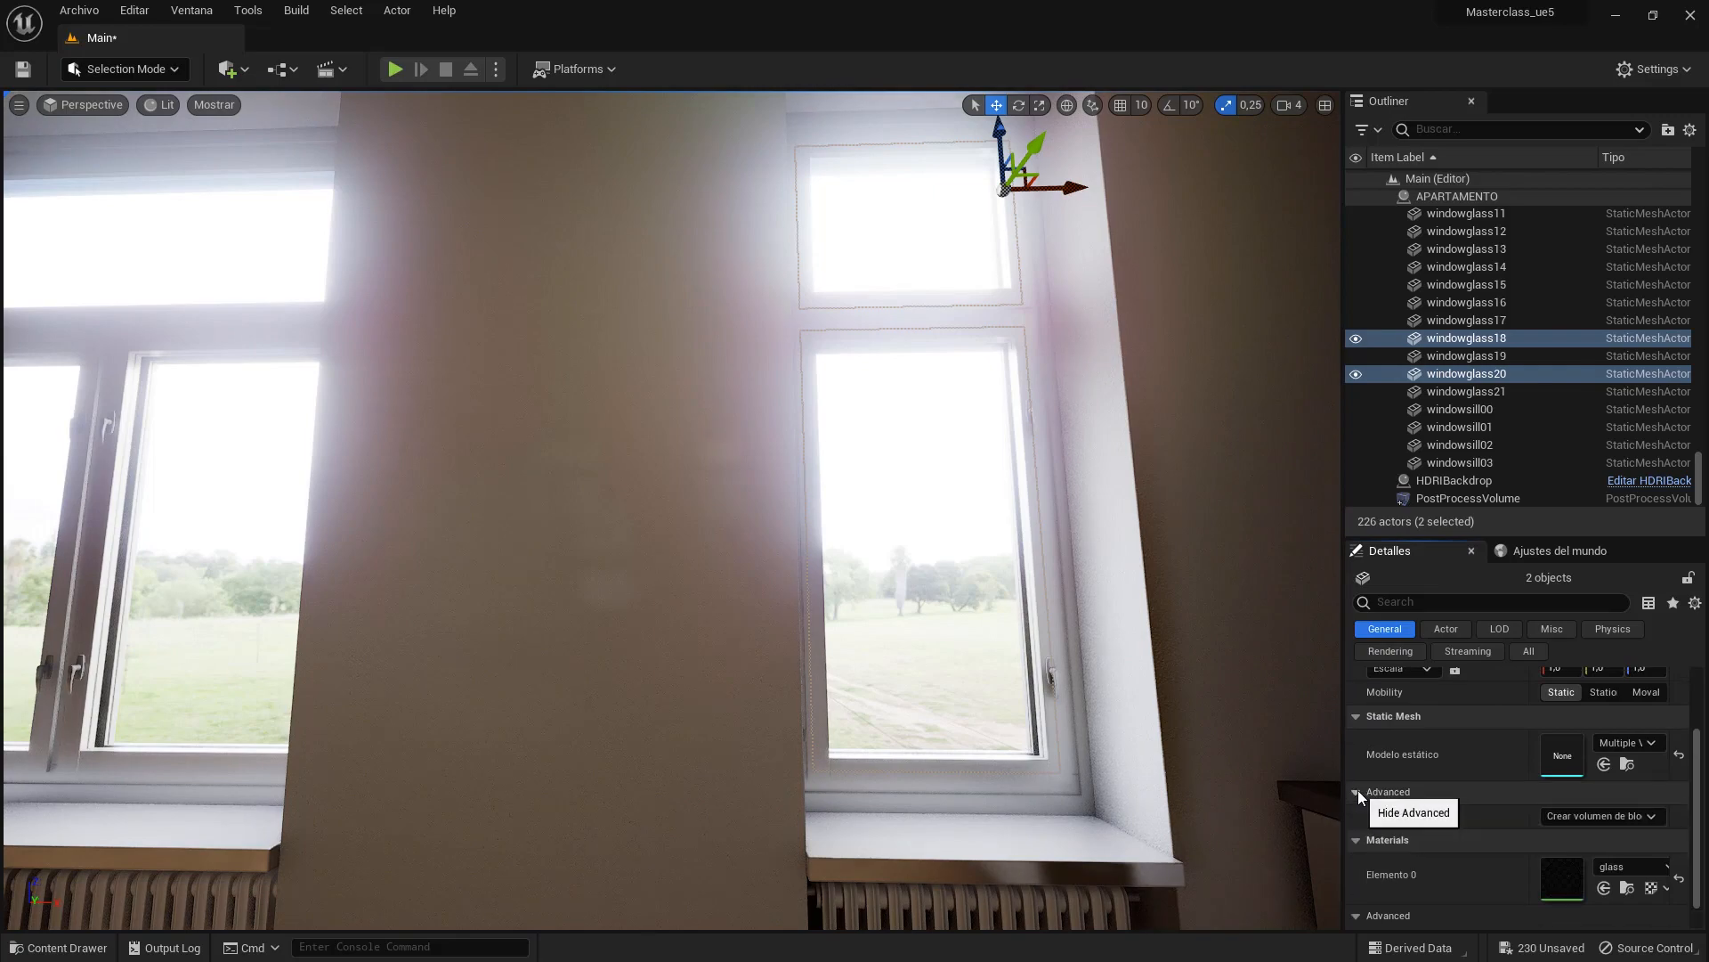
{"action": "key", "text": "Escape"}
- Add a directional light to the living room and swing its direction around to test how it lights the interior
{"action": "right_click_drag", "start_coordinate": [1198, 539], "coordinate": [892, 501]}
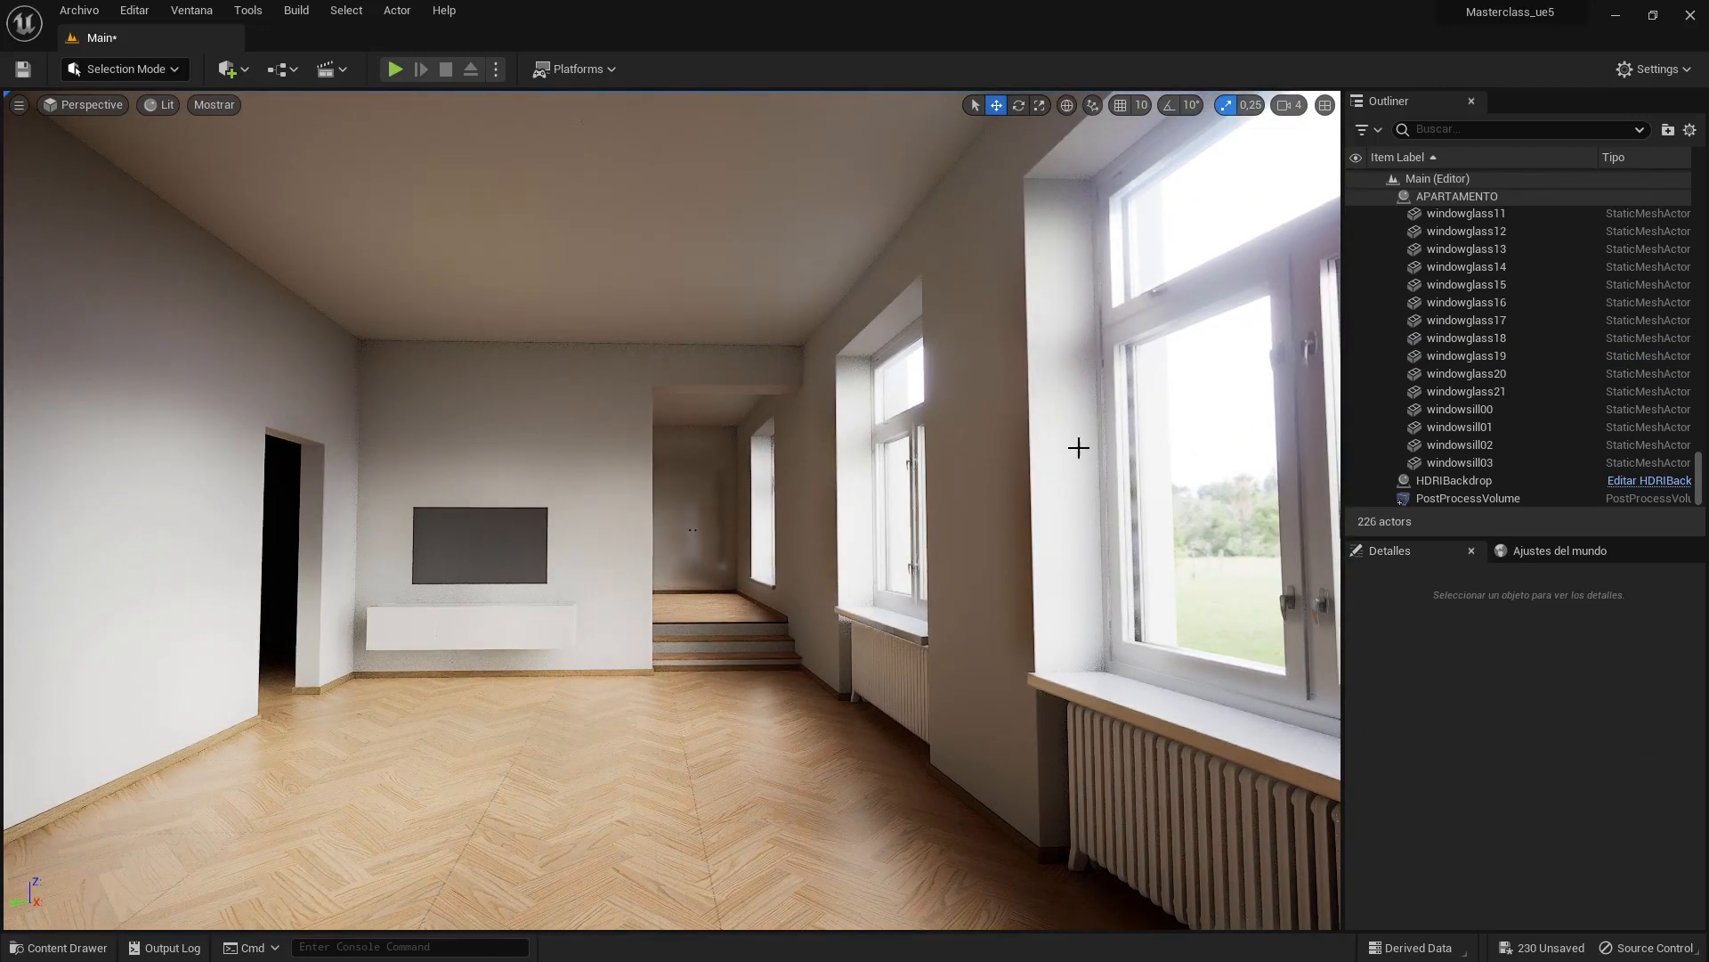
{"action": "left_click", "coordinate": [229, 68]}
{"action": "mouse_move", "coordinate": [290, 274]}
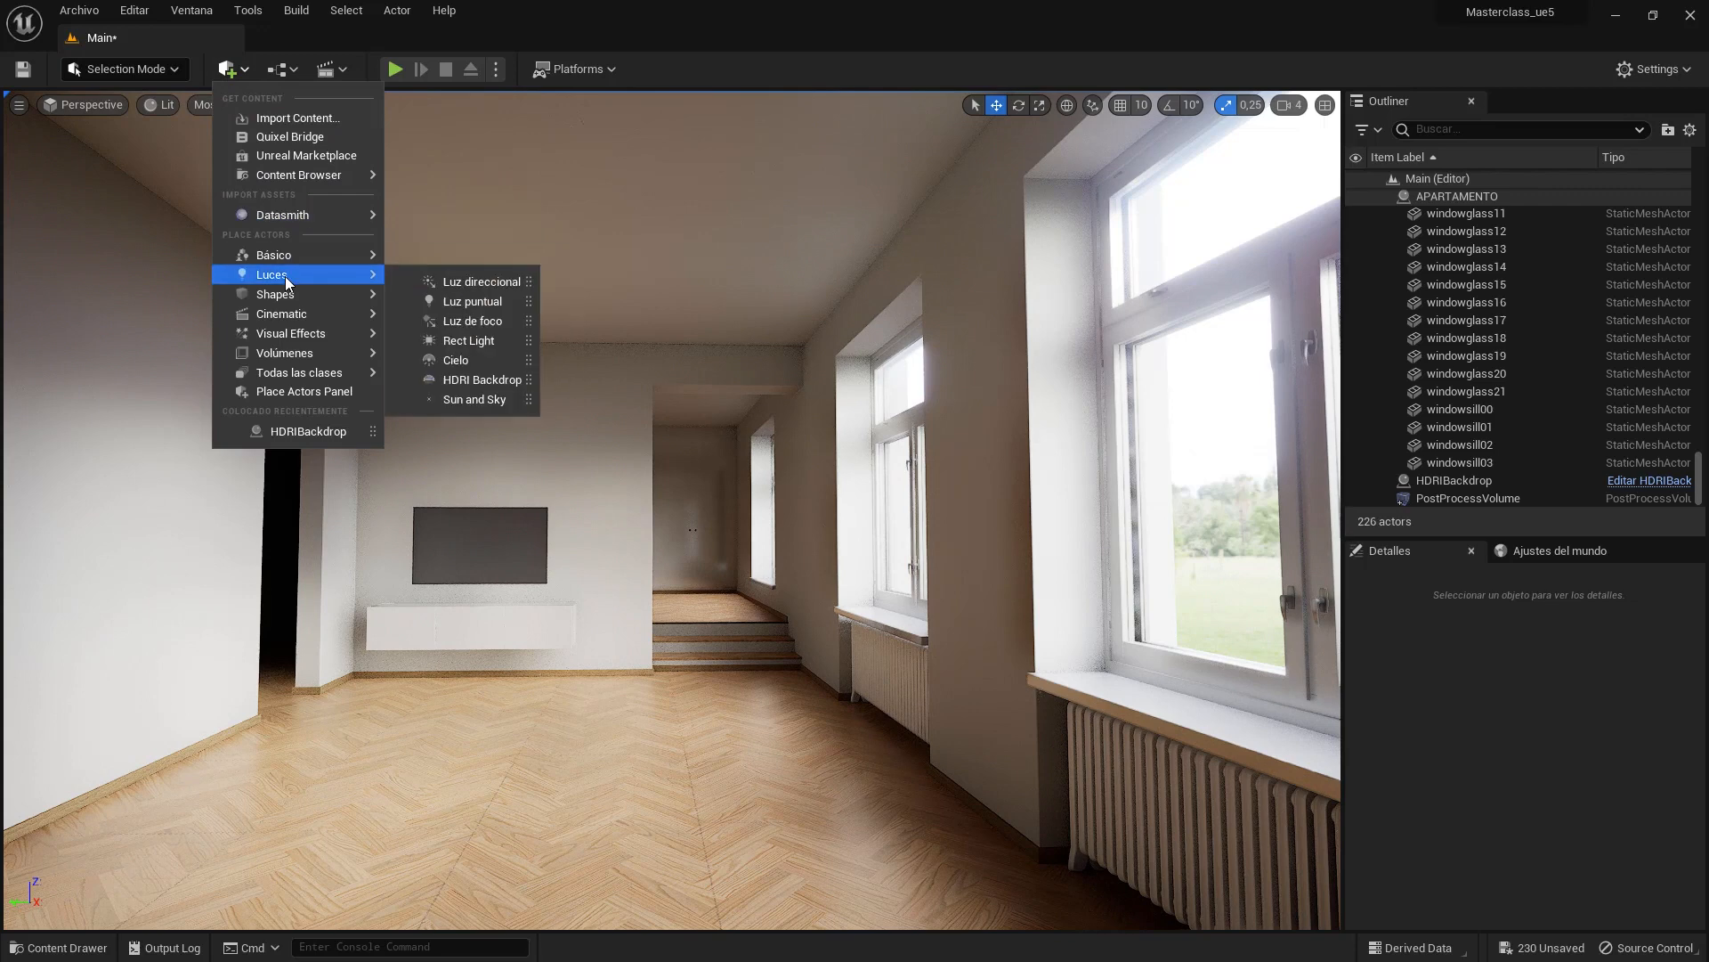
{"action": "left_click", "coordinate": [461, 279]}
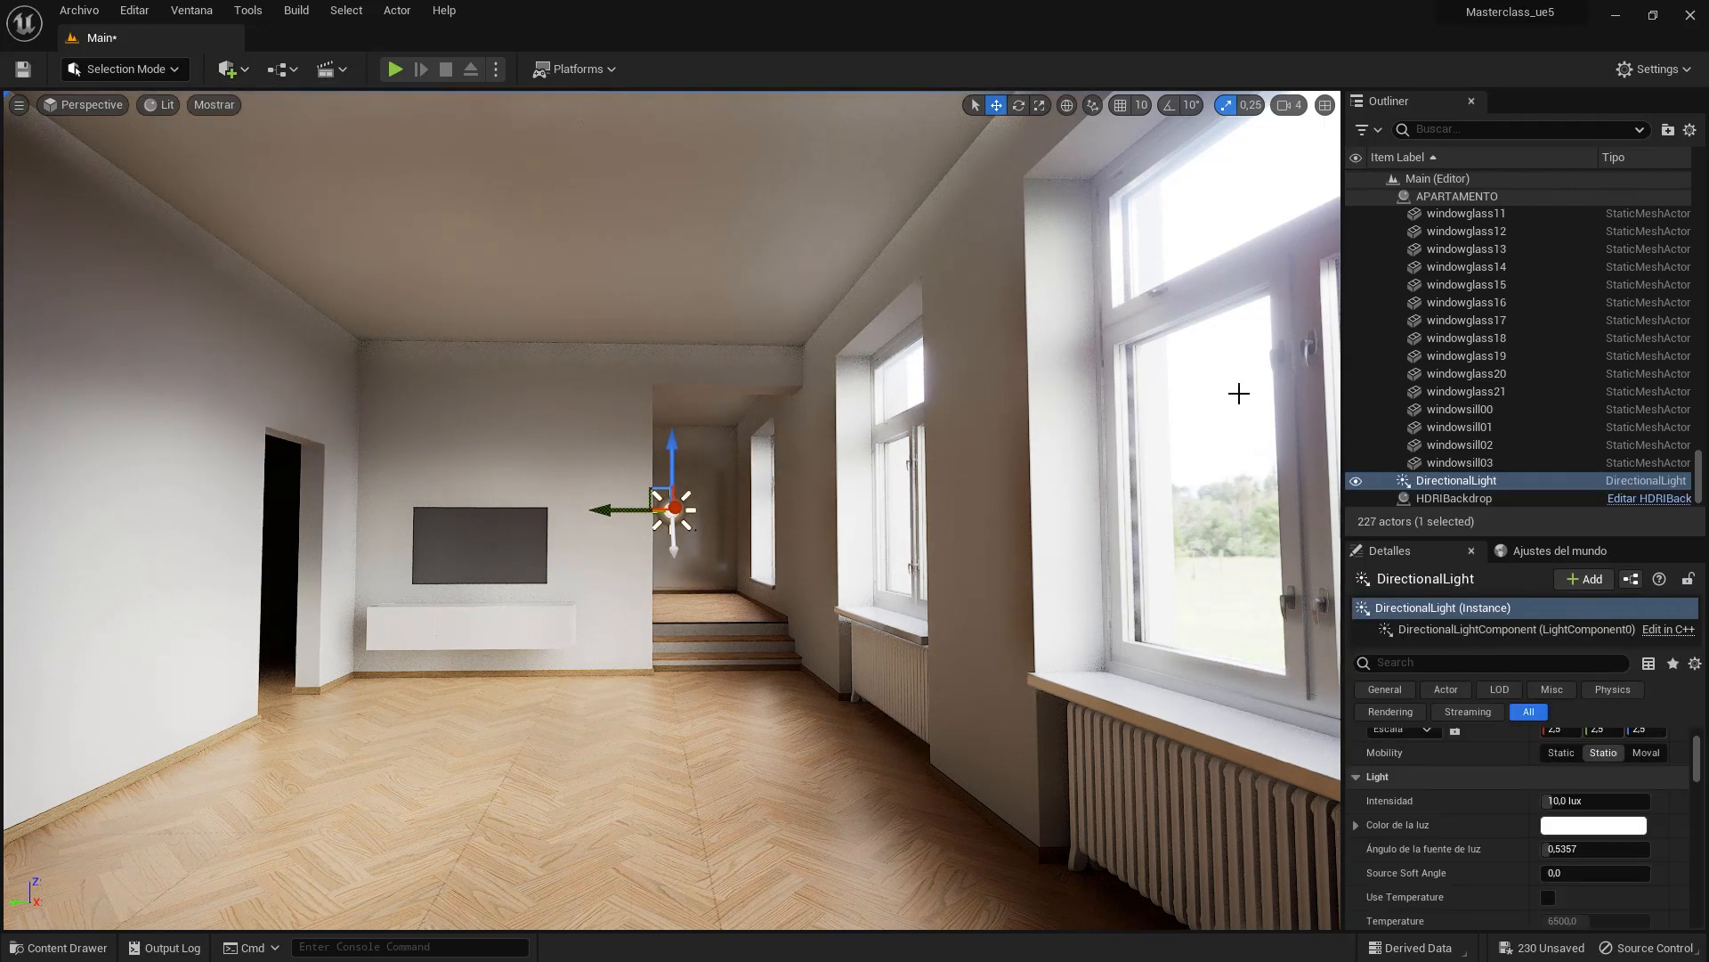
{"action": "key", "text": "ctrl+l"}
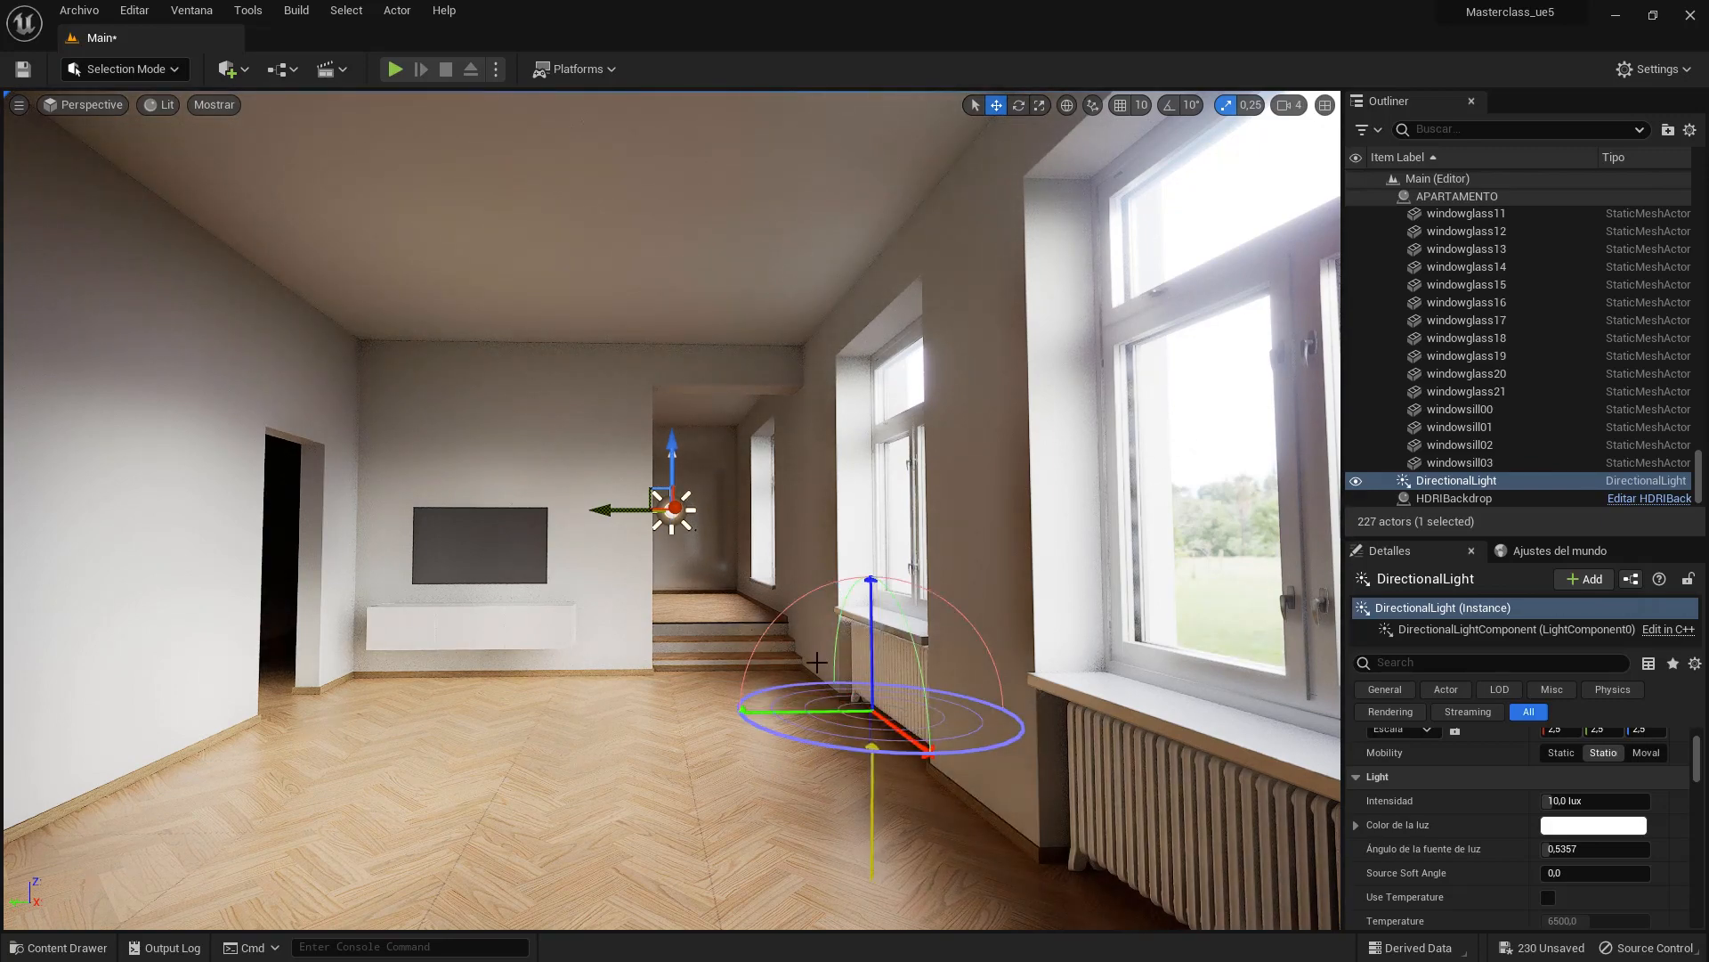
{"action": "key", "text": "ctrl+l"}
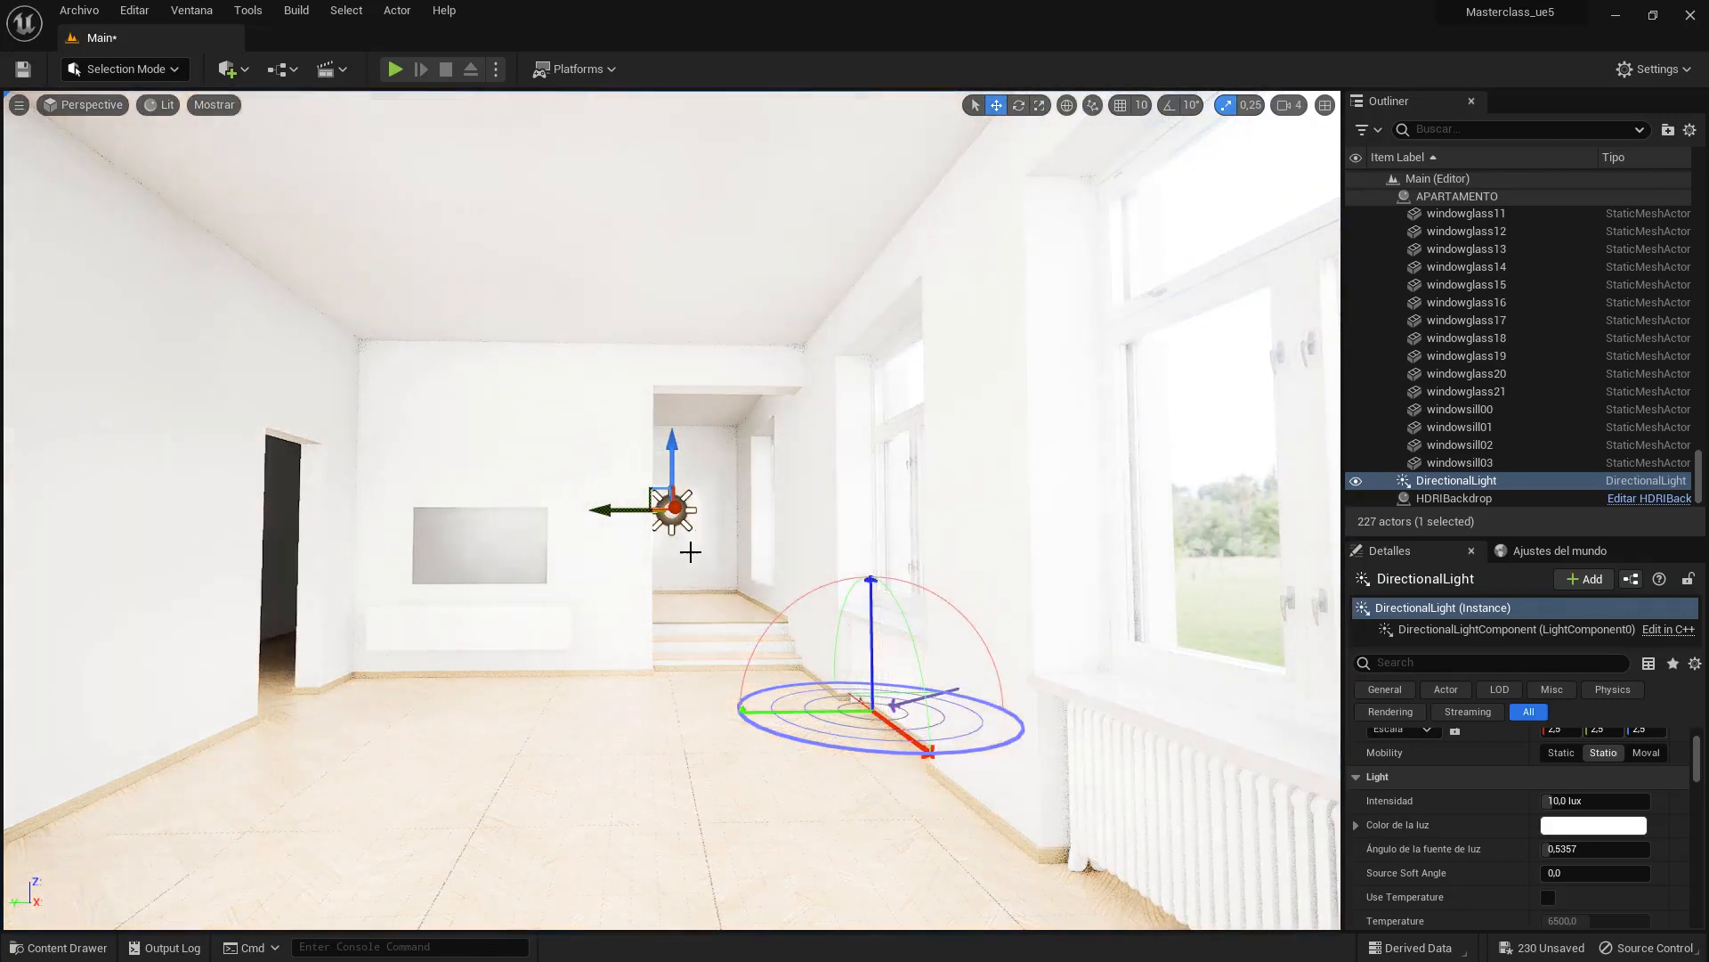
{"action": "key", "text": "ctrl+l"}
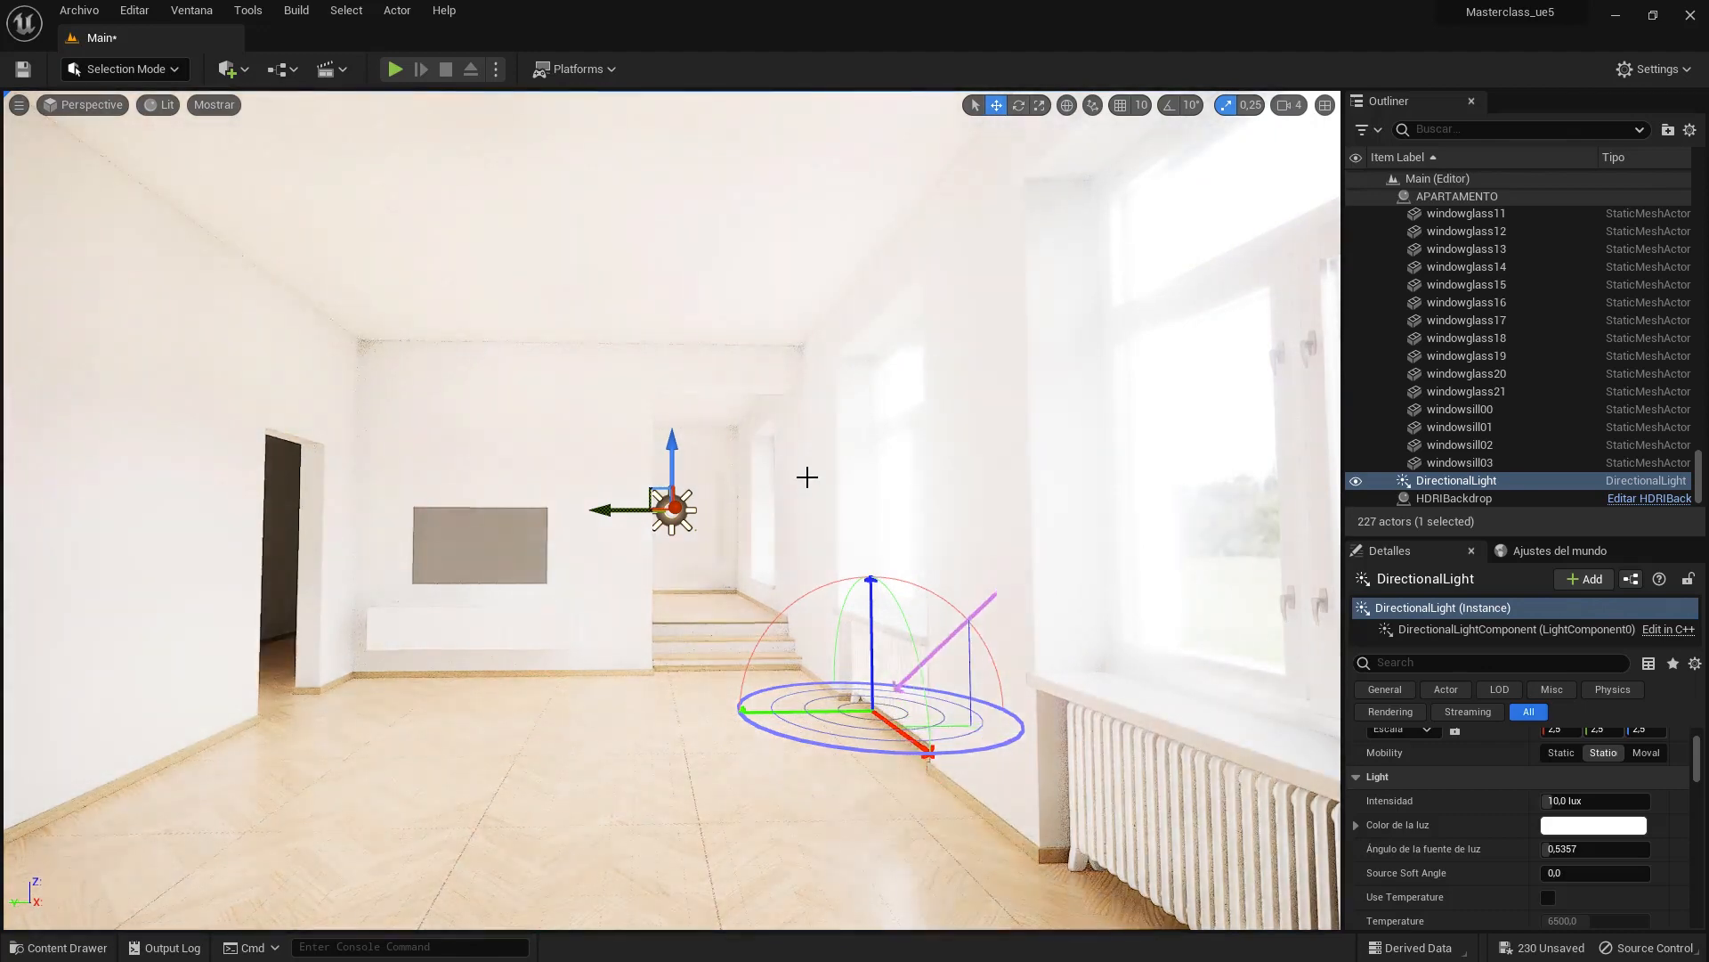
{"action": "key", "text": "ctrl+l"}
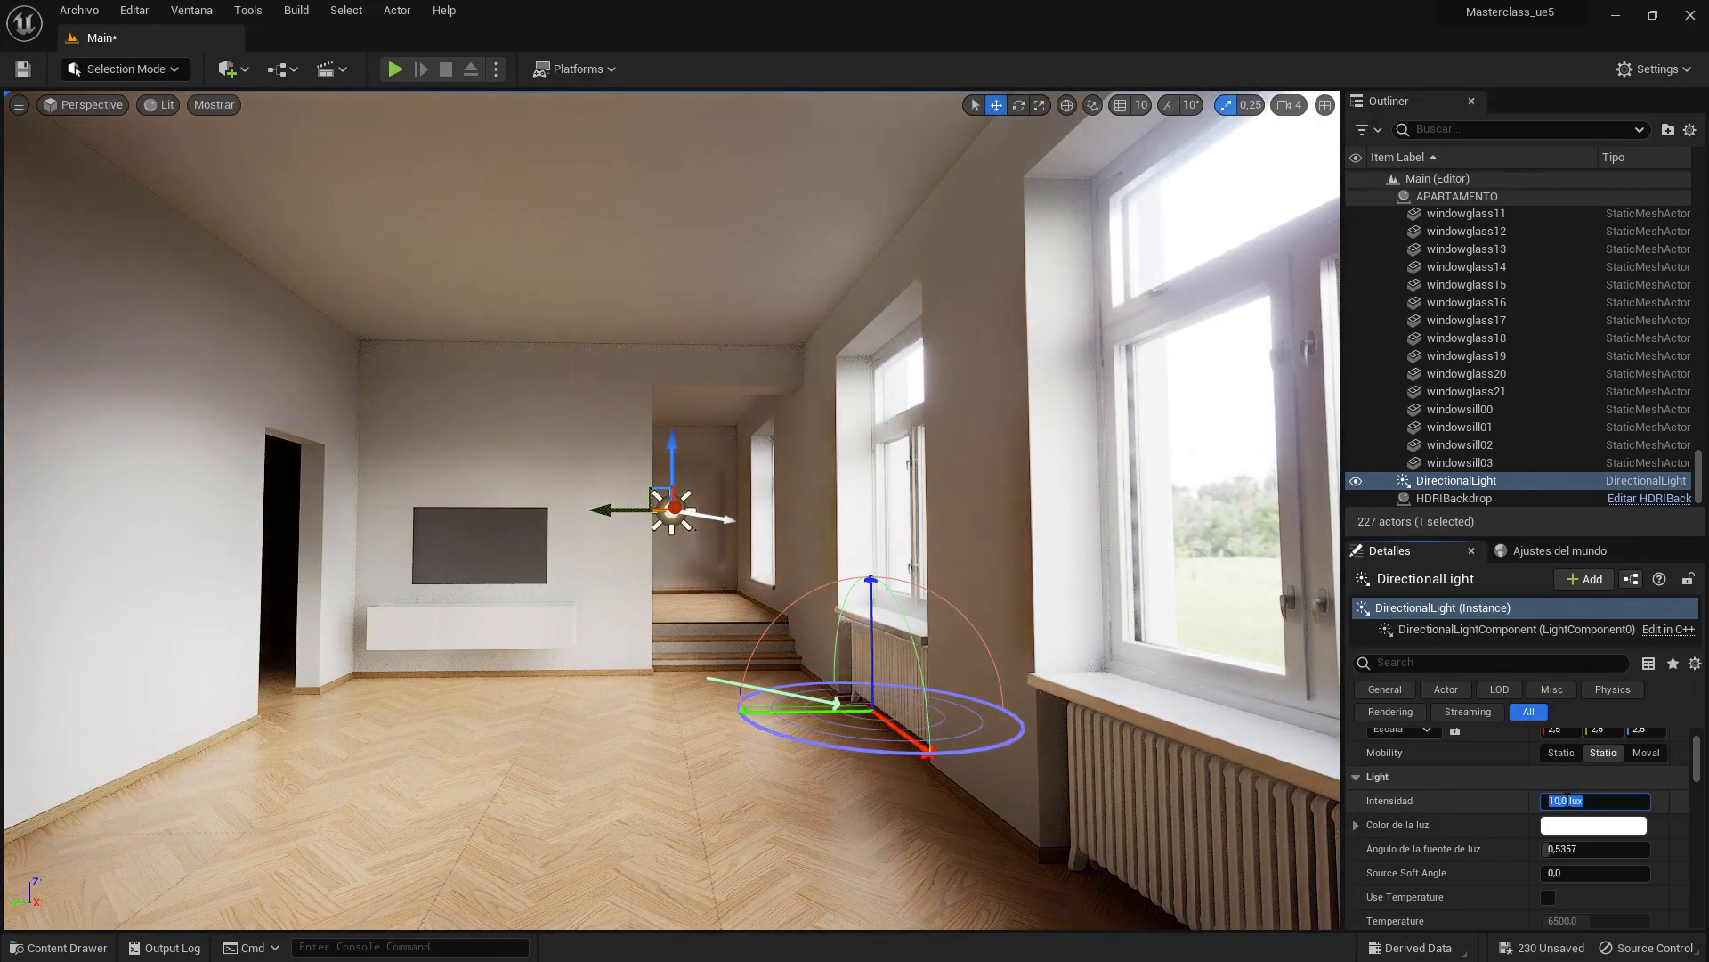
- Set the directional light's intensity to 0.1 lux
{"action": "left_click", "coordinate": [1569, 800]}
{"action": "type", "text": ",1"}
{"action": "key", "text": "Return"}
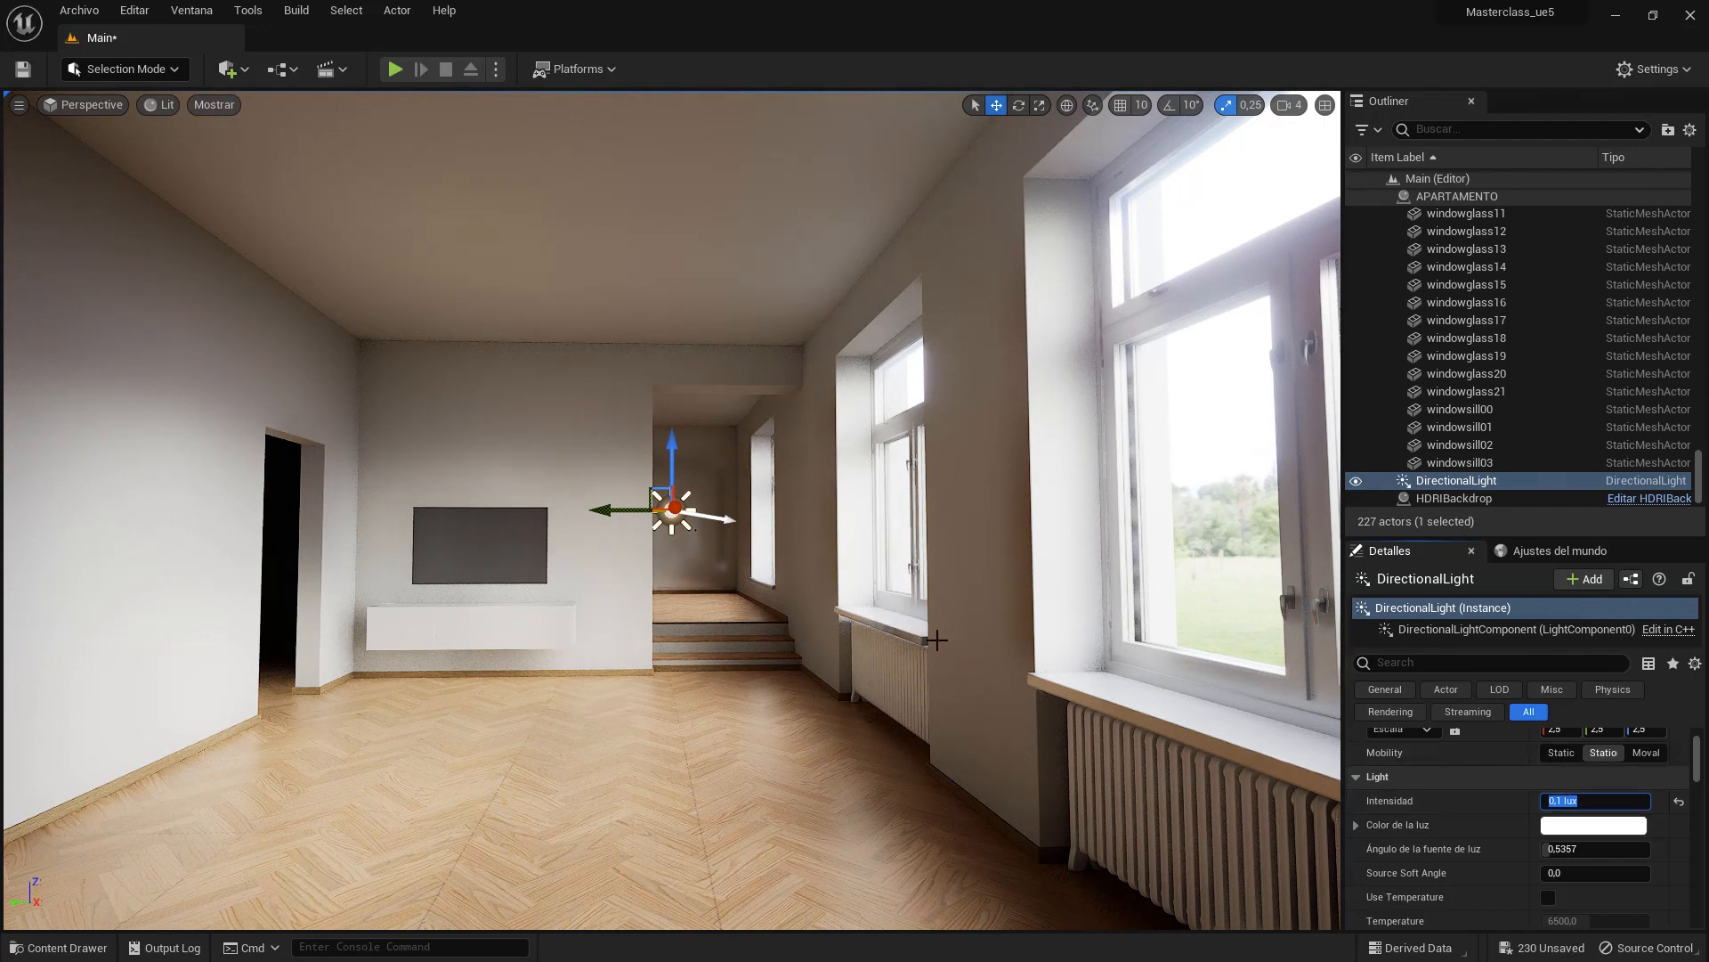
- Rotate the directional light through several sun directions to compare the living room's lighting, and clear the selection
{"action": "key", "text": "ctrl+l"}
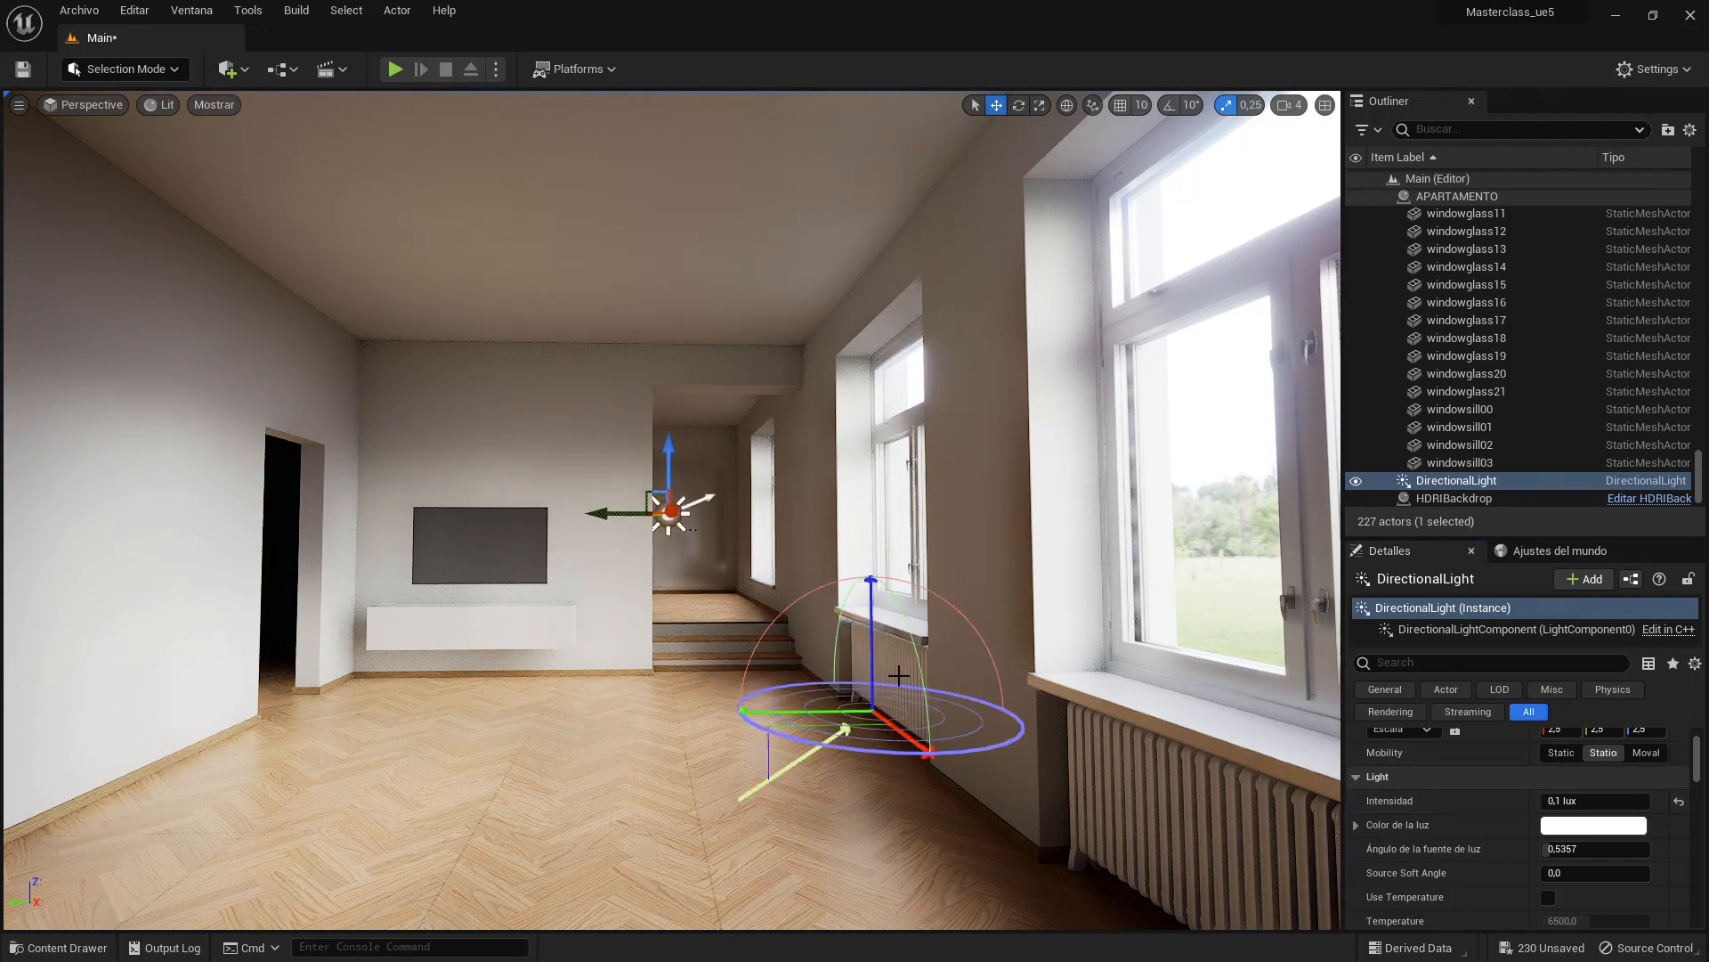
{"action": "key", "text": "ctrl+l"}
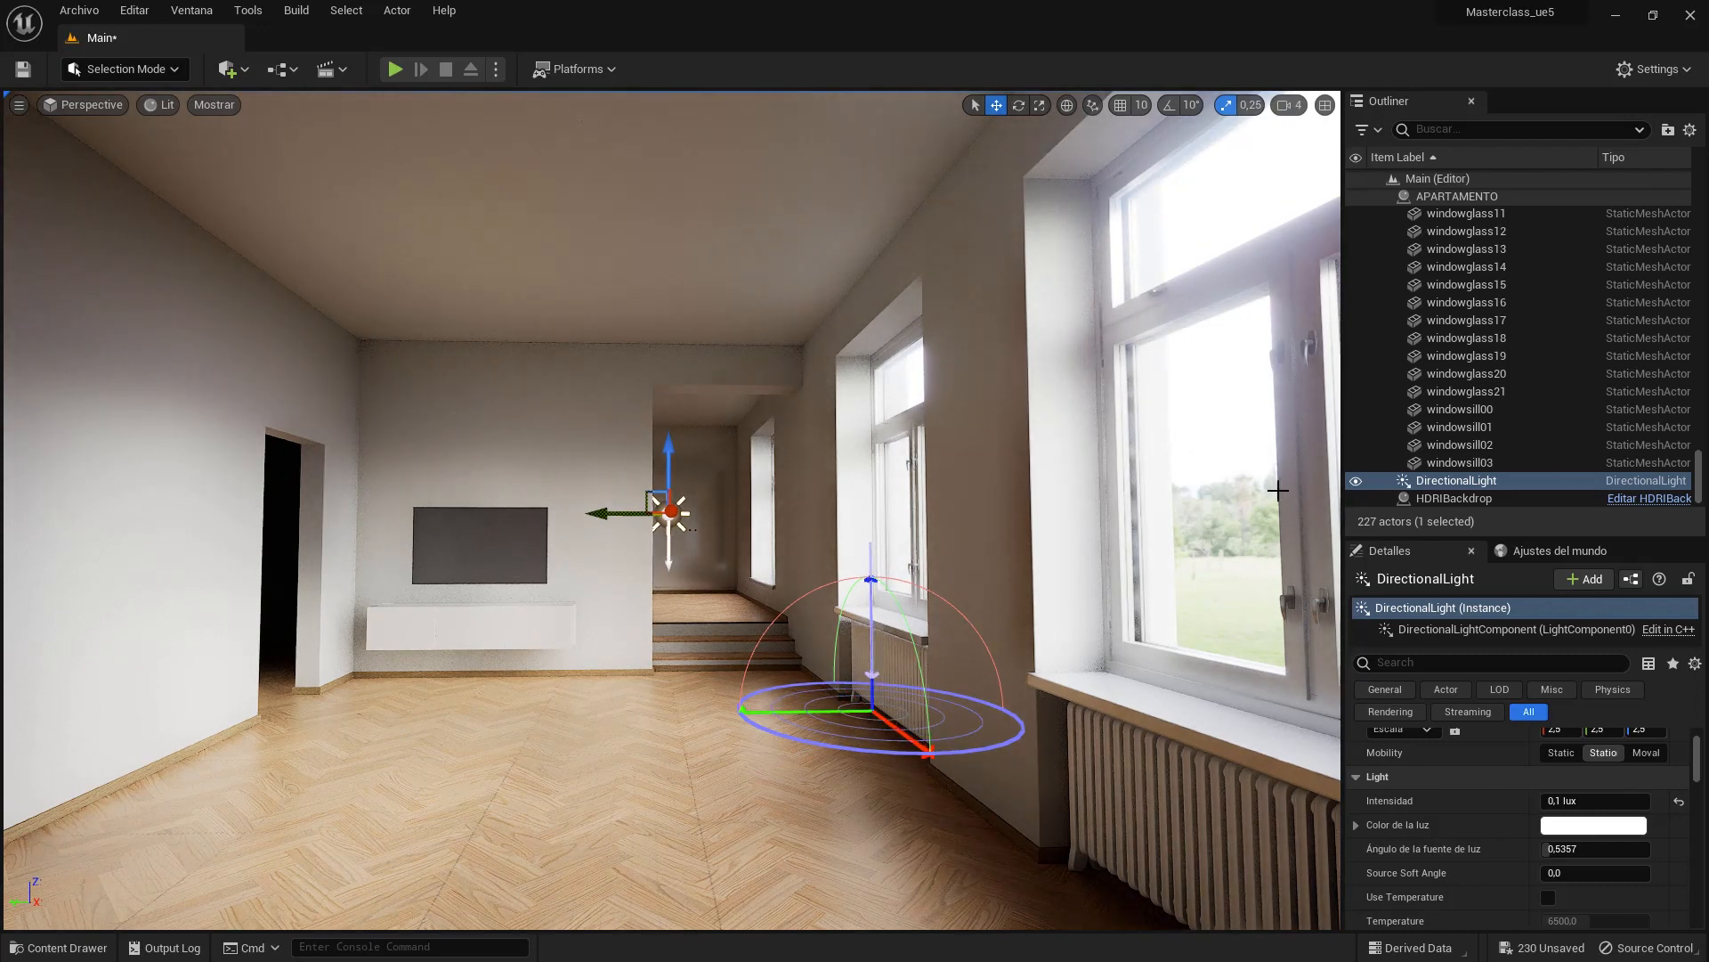
{"action": "key", "text": "ctrl+l"}
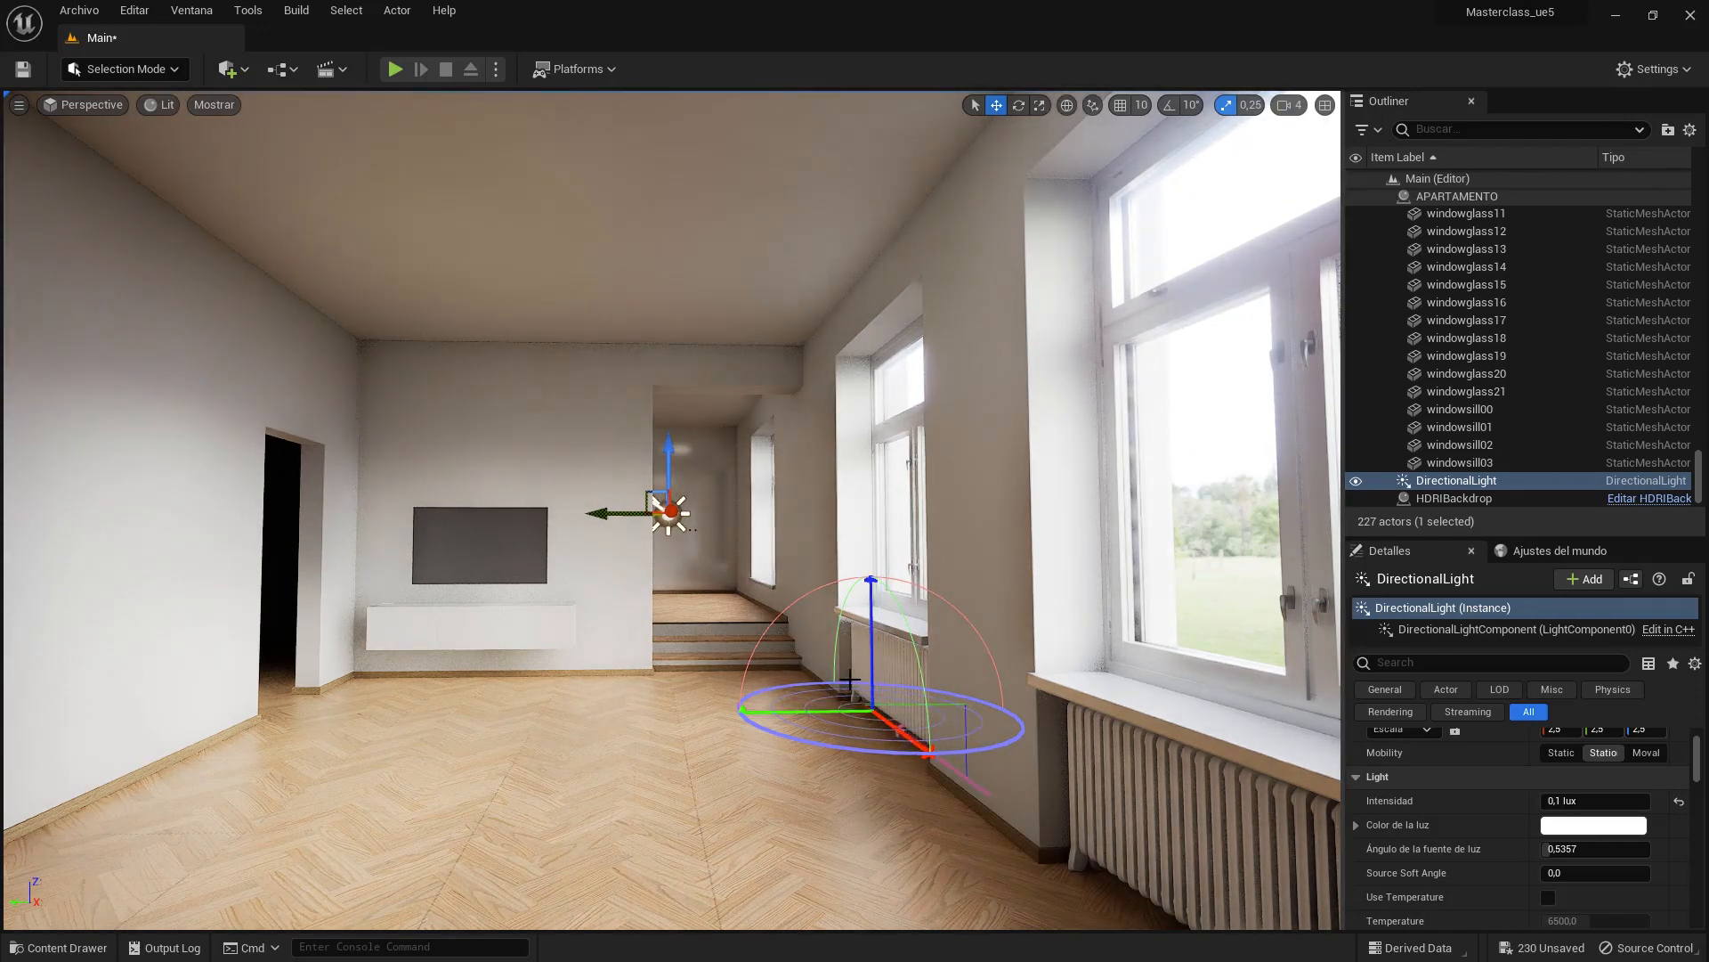
{"action": "key", "text": "ctrl+l"}
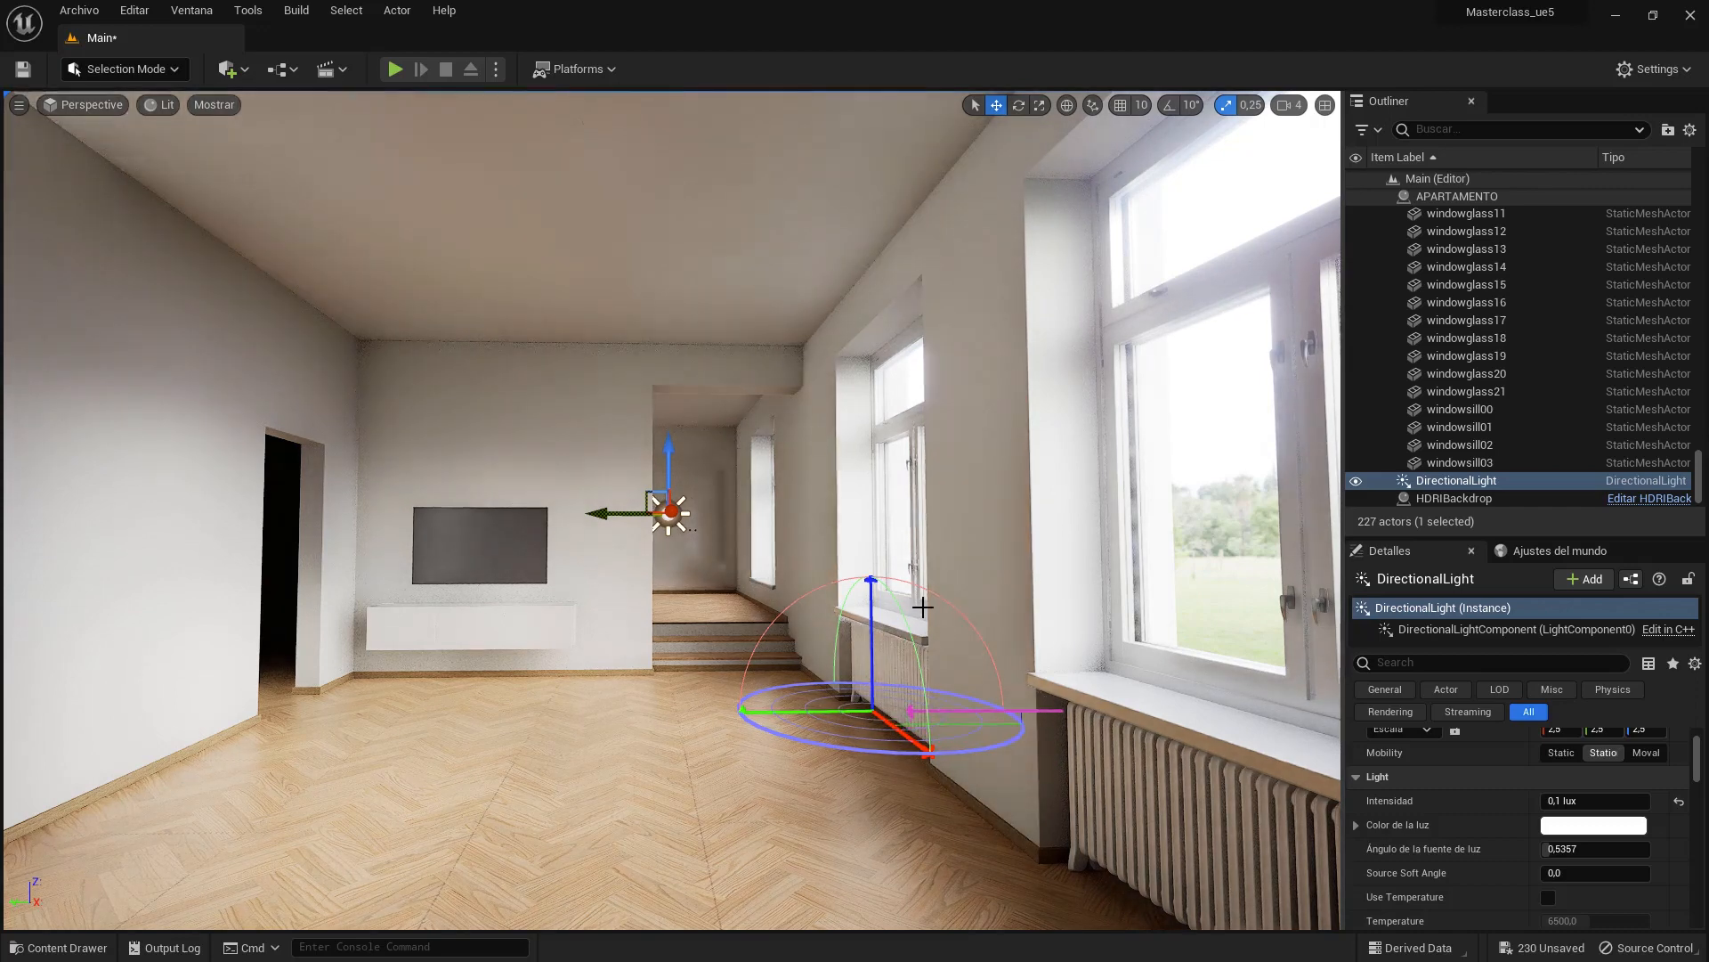
{"action": "key", "text": "ctrl+l"}
{"action": "key", "text": "ctrl+l"}
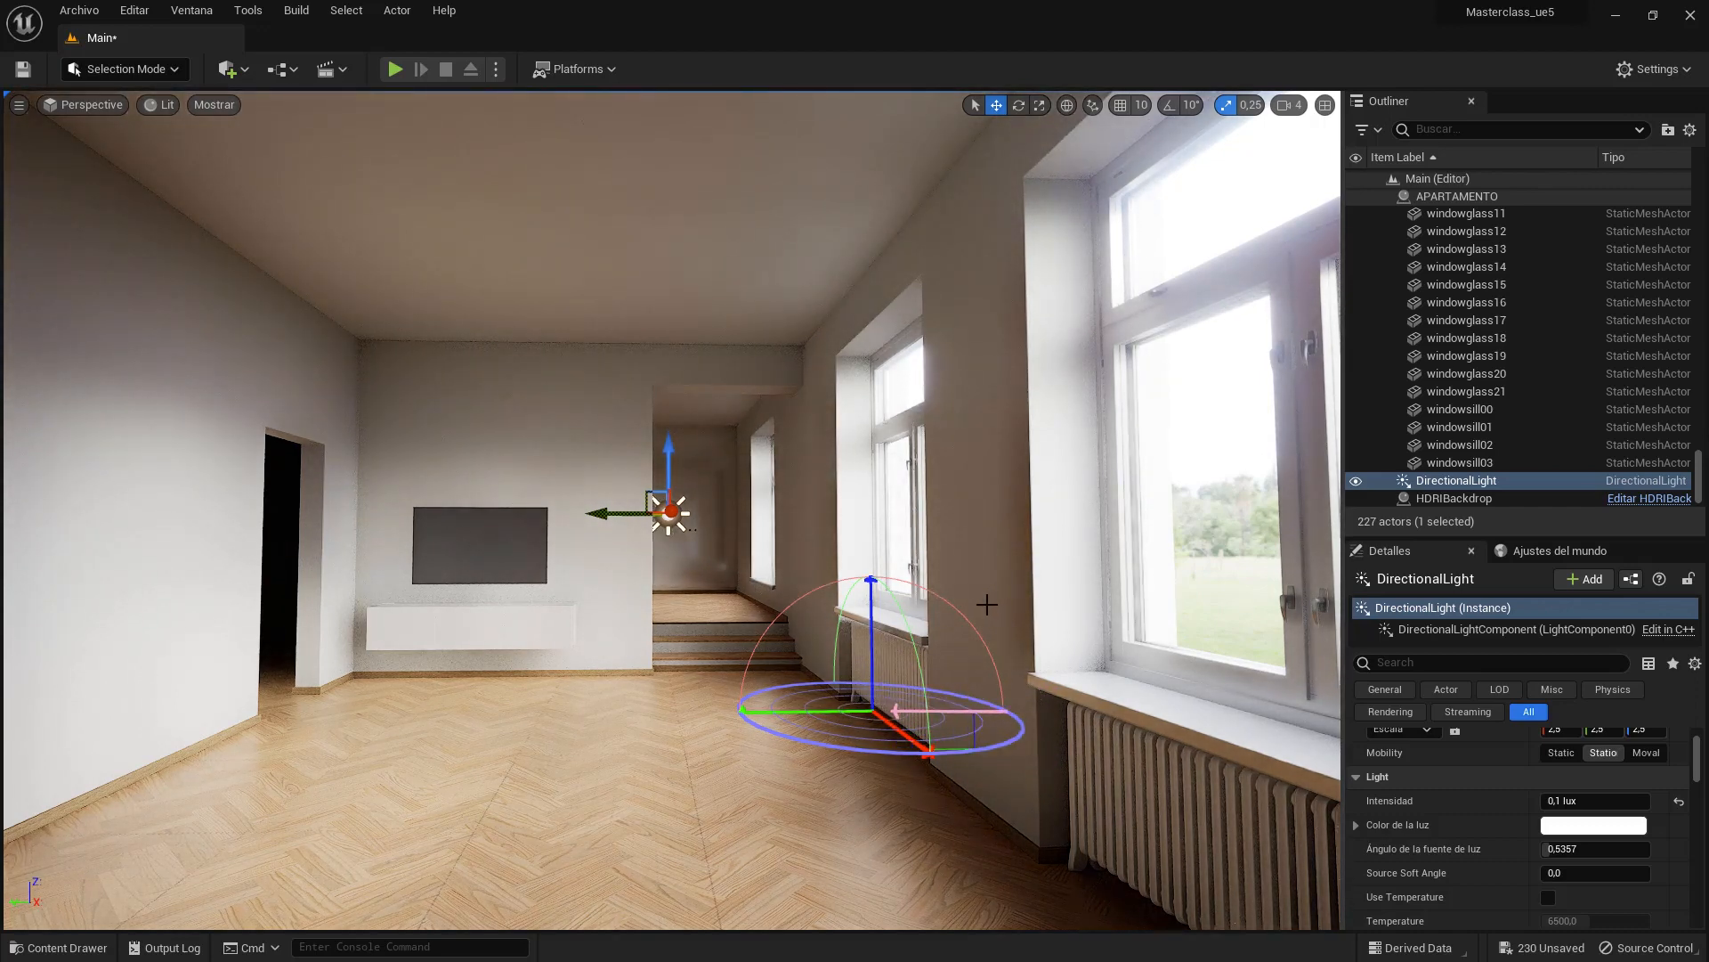
{"action": "key", "text": "ctrl+l"}
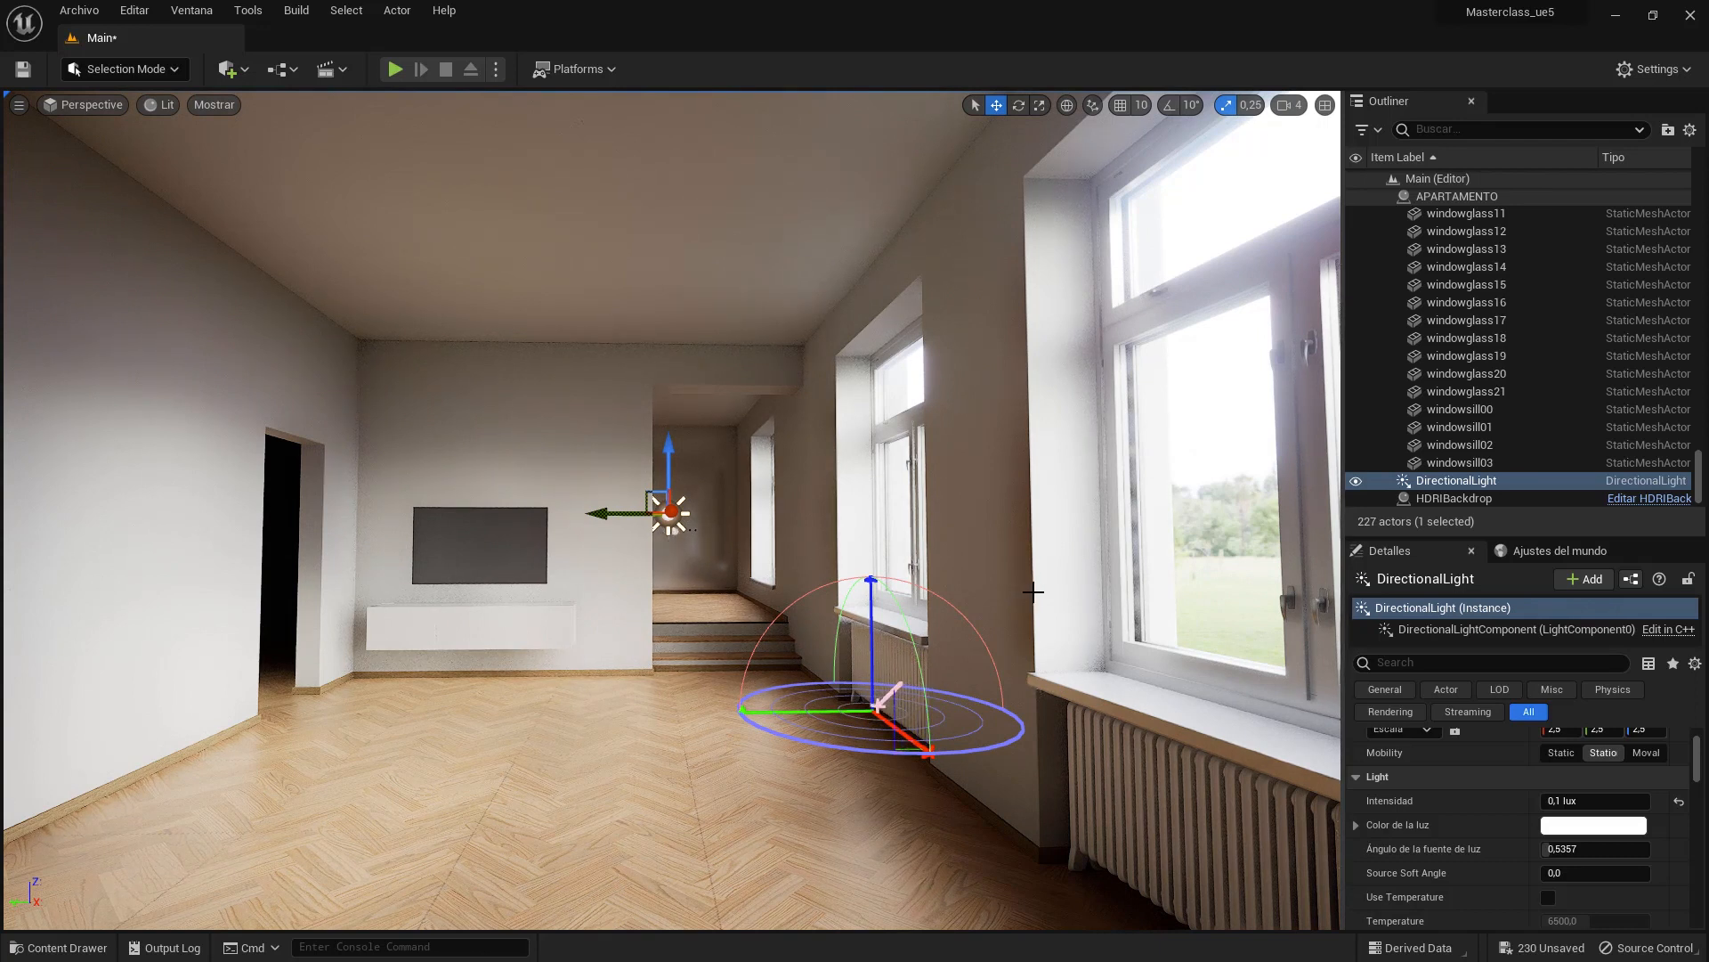
{"action": "key", "text": "Escape"}
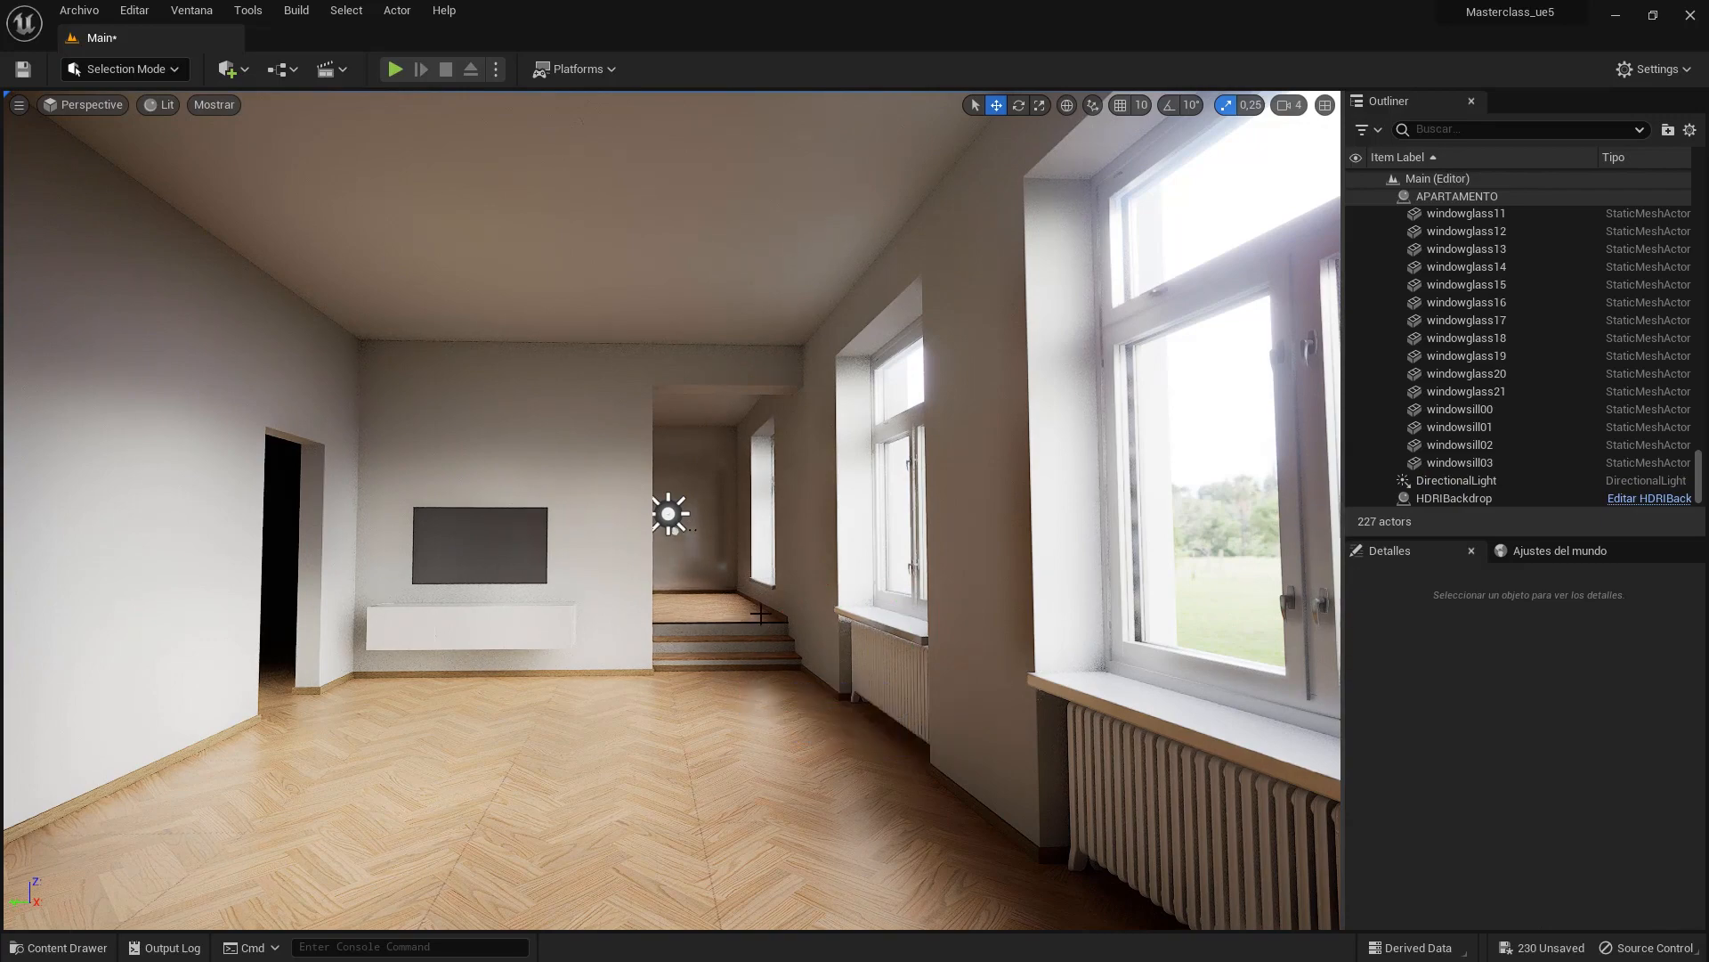
- Select a lower glass pane in the living room's window wall and examine its transform, static mesh and material properties
{"action": "right_click_drag", "start_coordinate": [1026, 558], "coordinate": [974, 557]}
{"action": "left_click", "coordinate": [698, 736]}
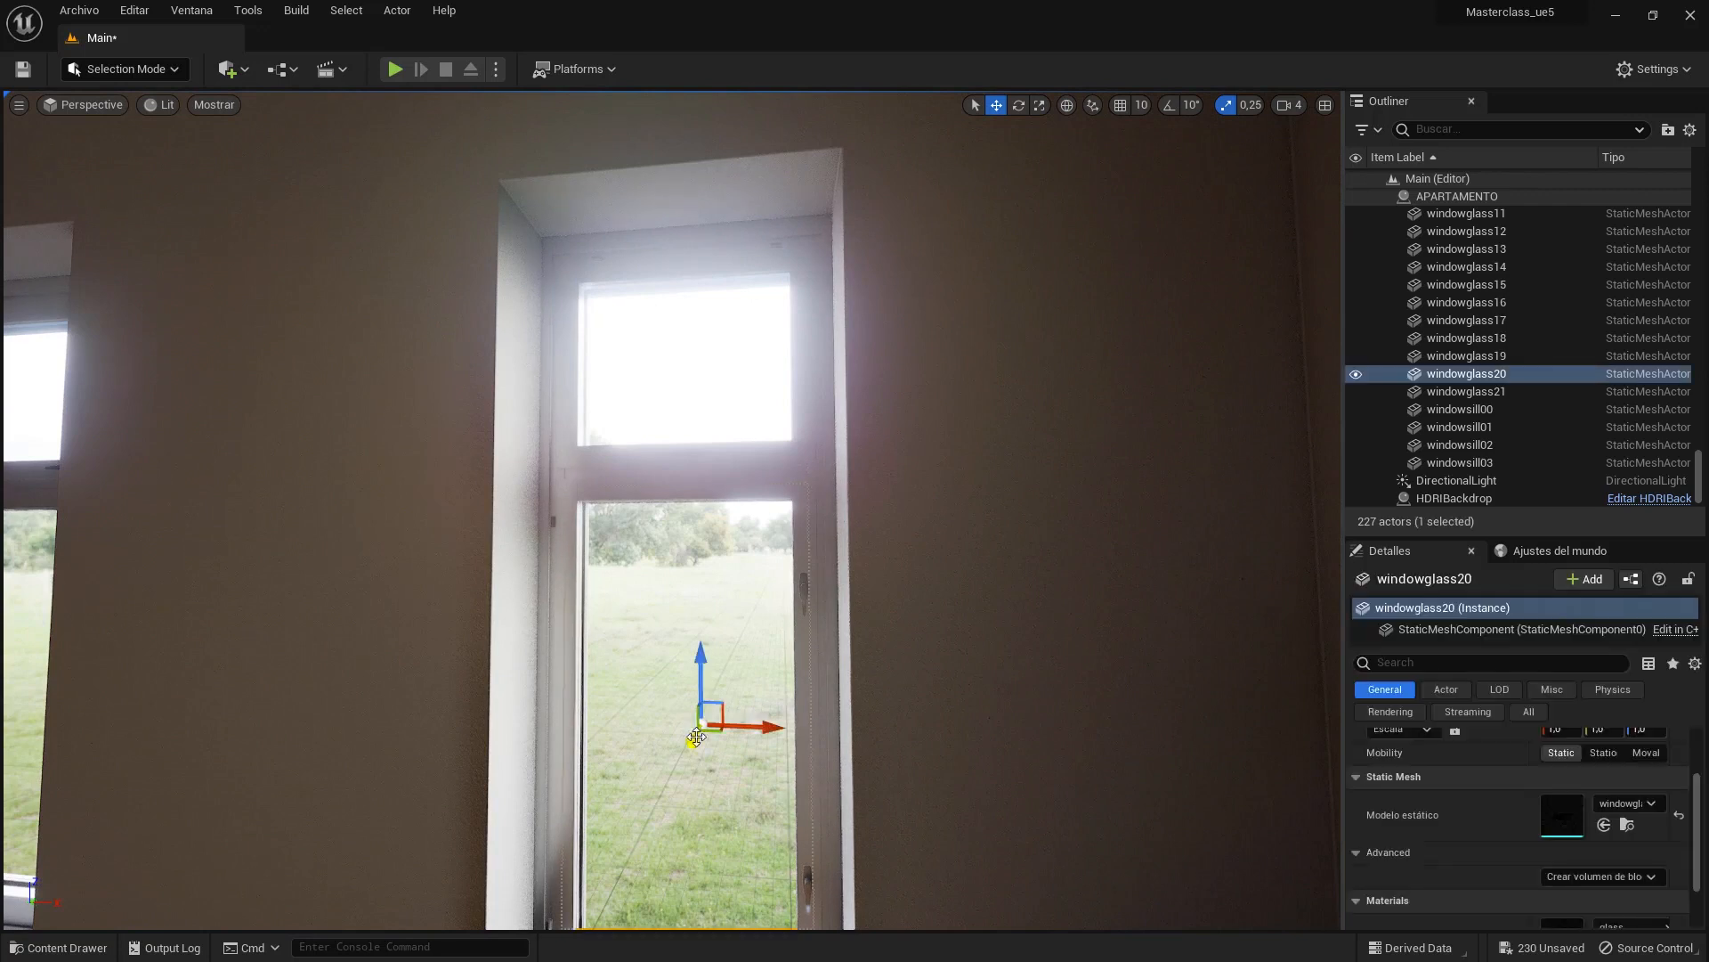
{"action": "scroll", "coordinate": [1563, 805], "scroll_direction": "down", "scroll_amount": 2}
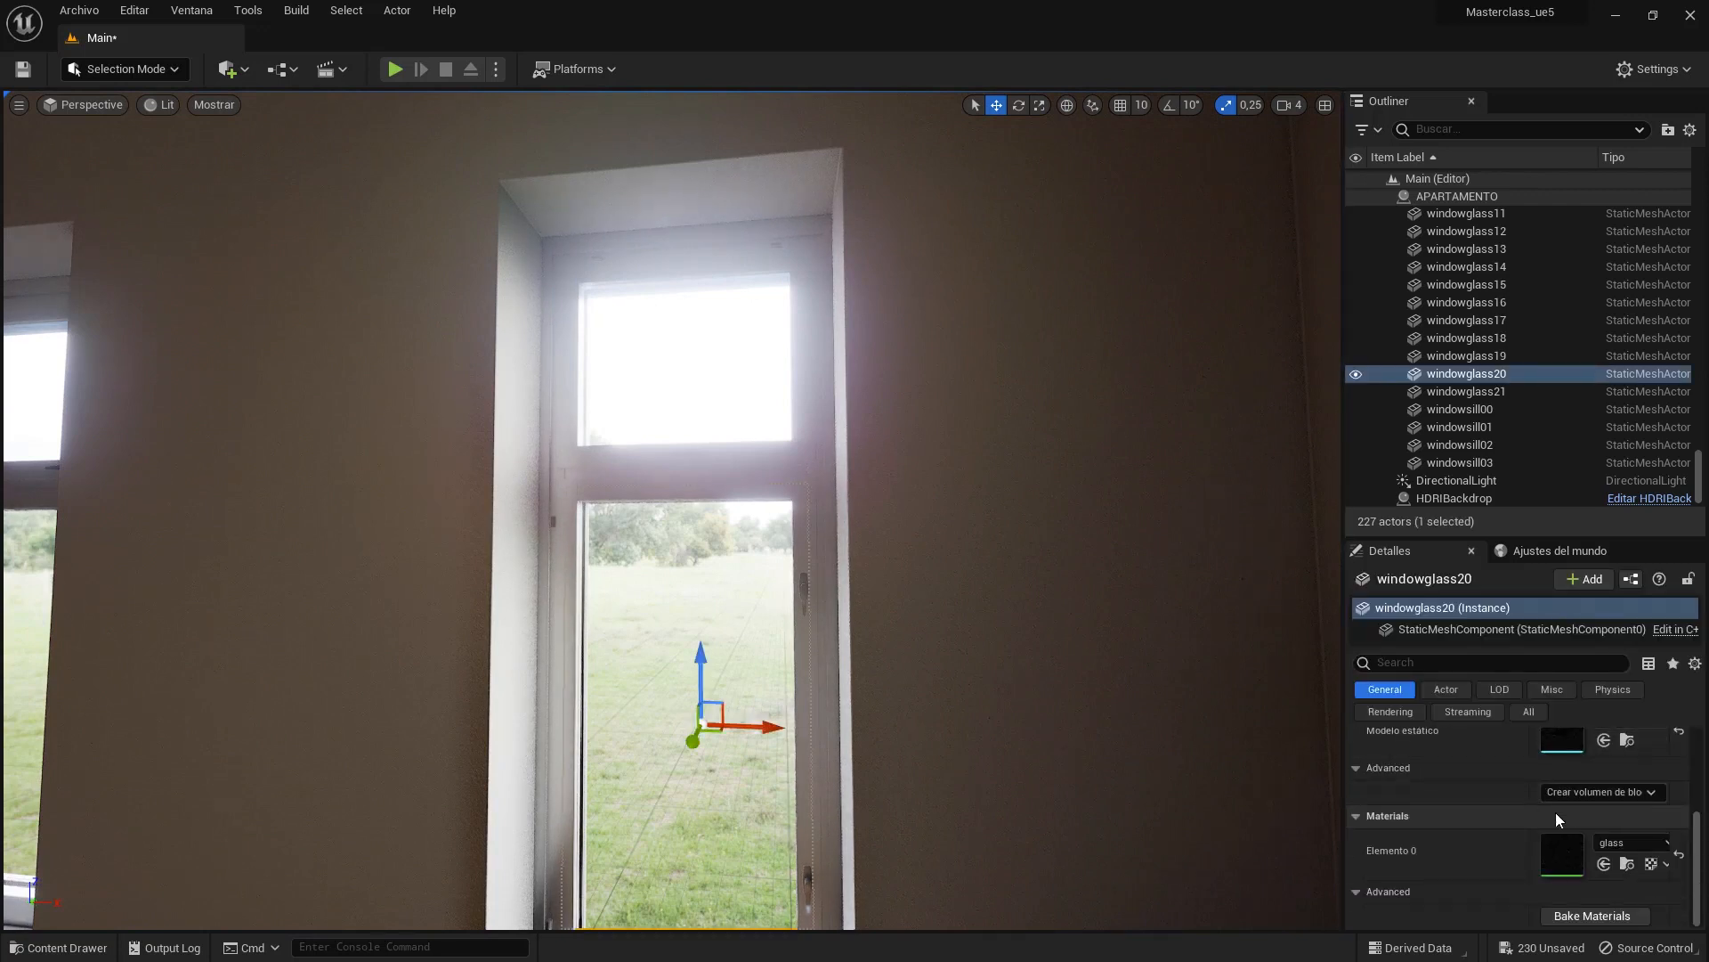
{"action": "scroll", "coordinate": [1556, 812], "scroll_direction": "up", "scroll_amount": 4}
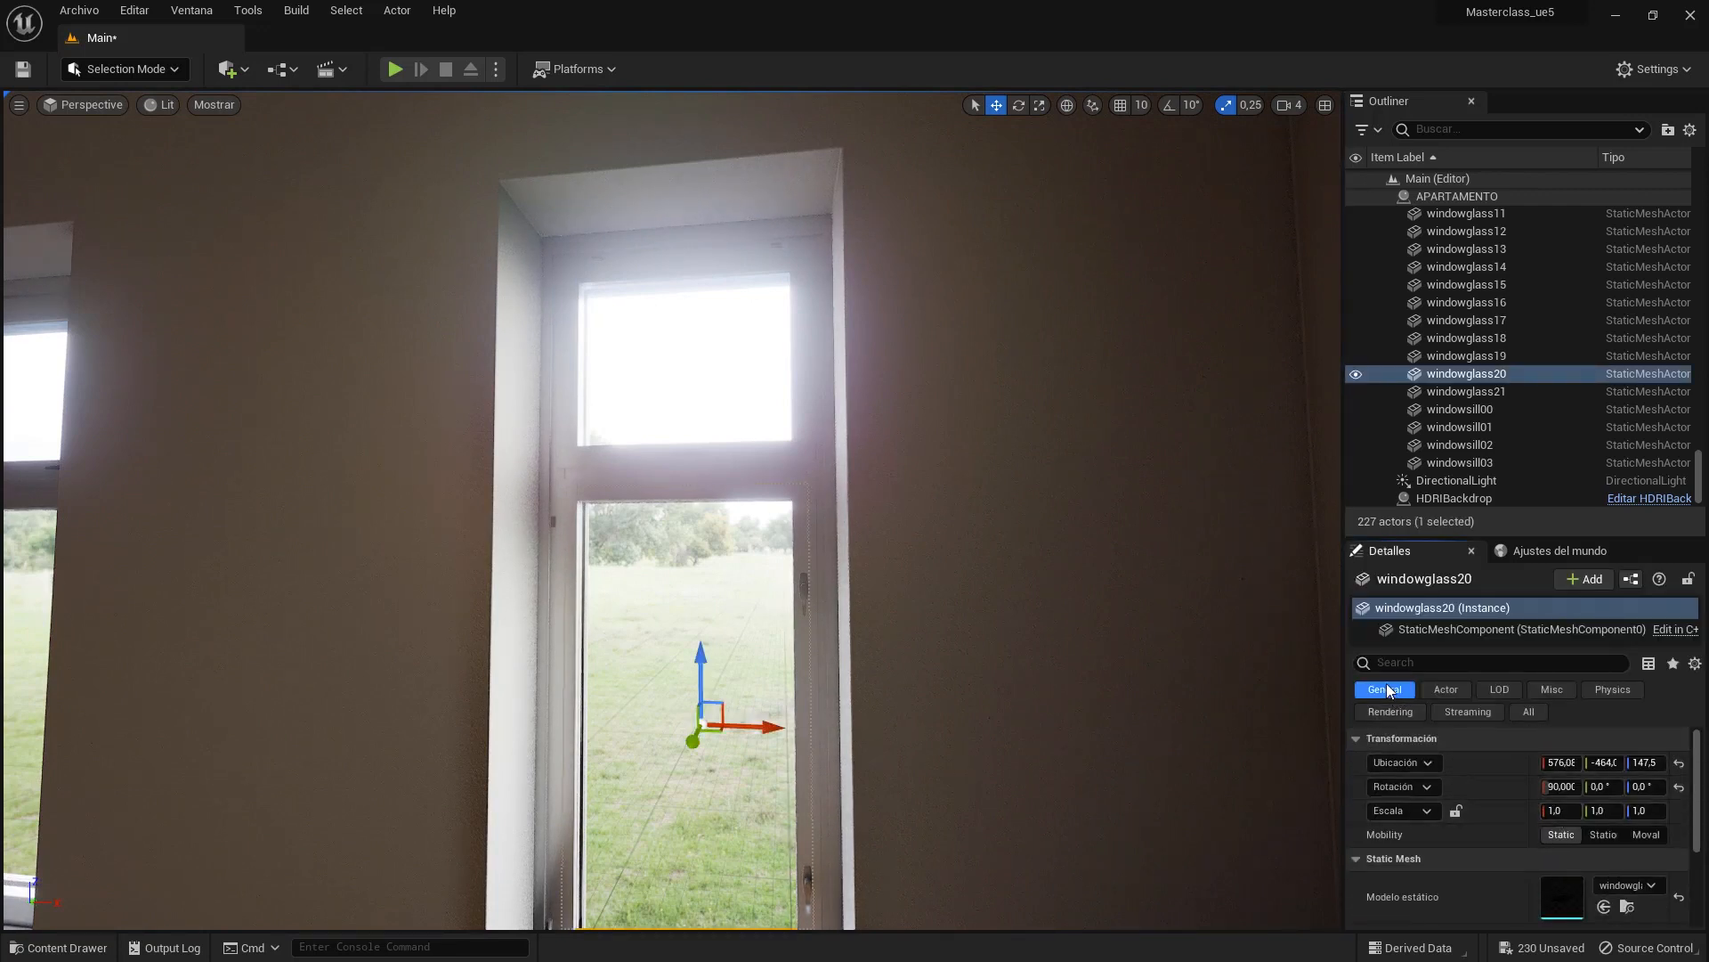
{"action": "left_click_drag", "start_coordinate": [1701, 775], "coordinate": [1703, 868]}
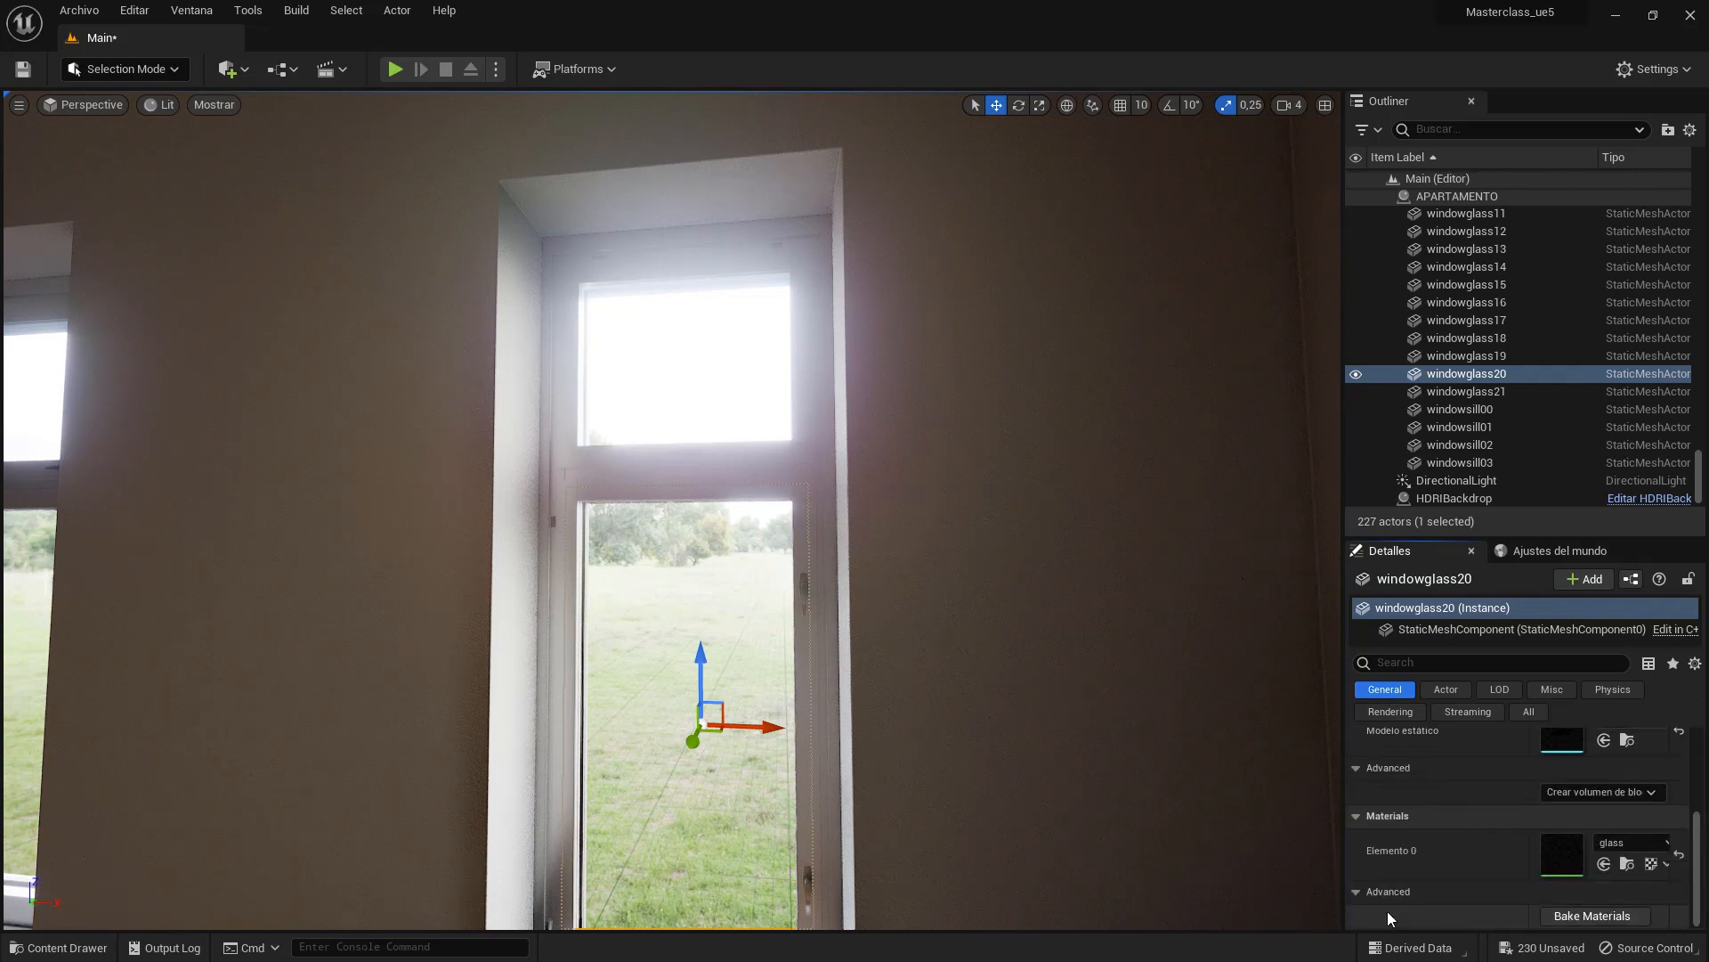
{"action": "left_click", "coordinate": [1355, 895]}
{"action": "scroll", "coordinate": [1518, 881], "scroll_direction": "up", "scroll_amount": 3}
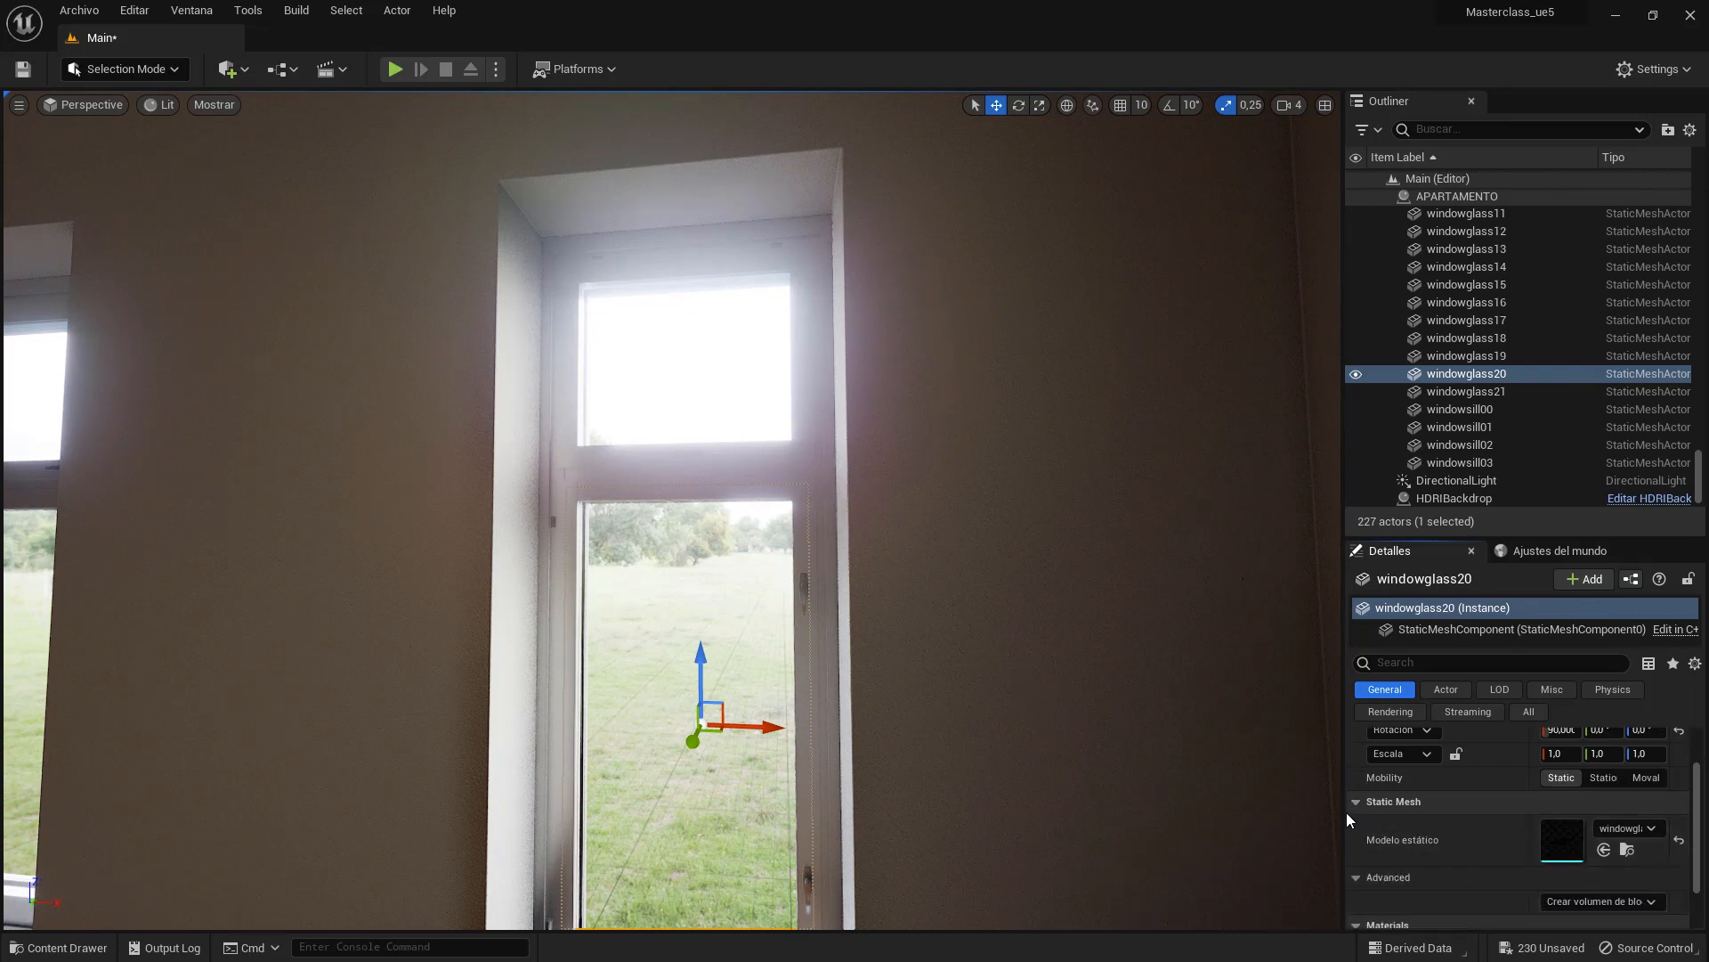
{"action": "left_click", "coordinate": [1357, 801]}
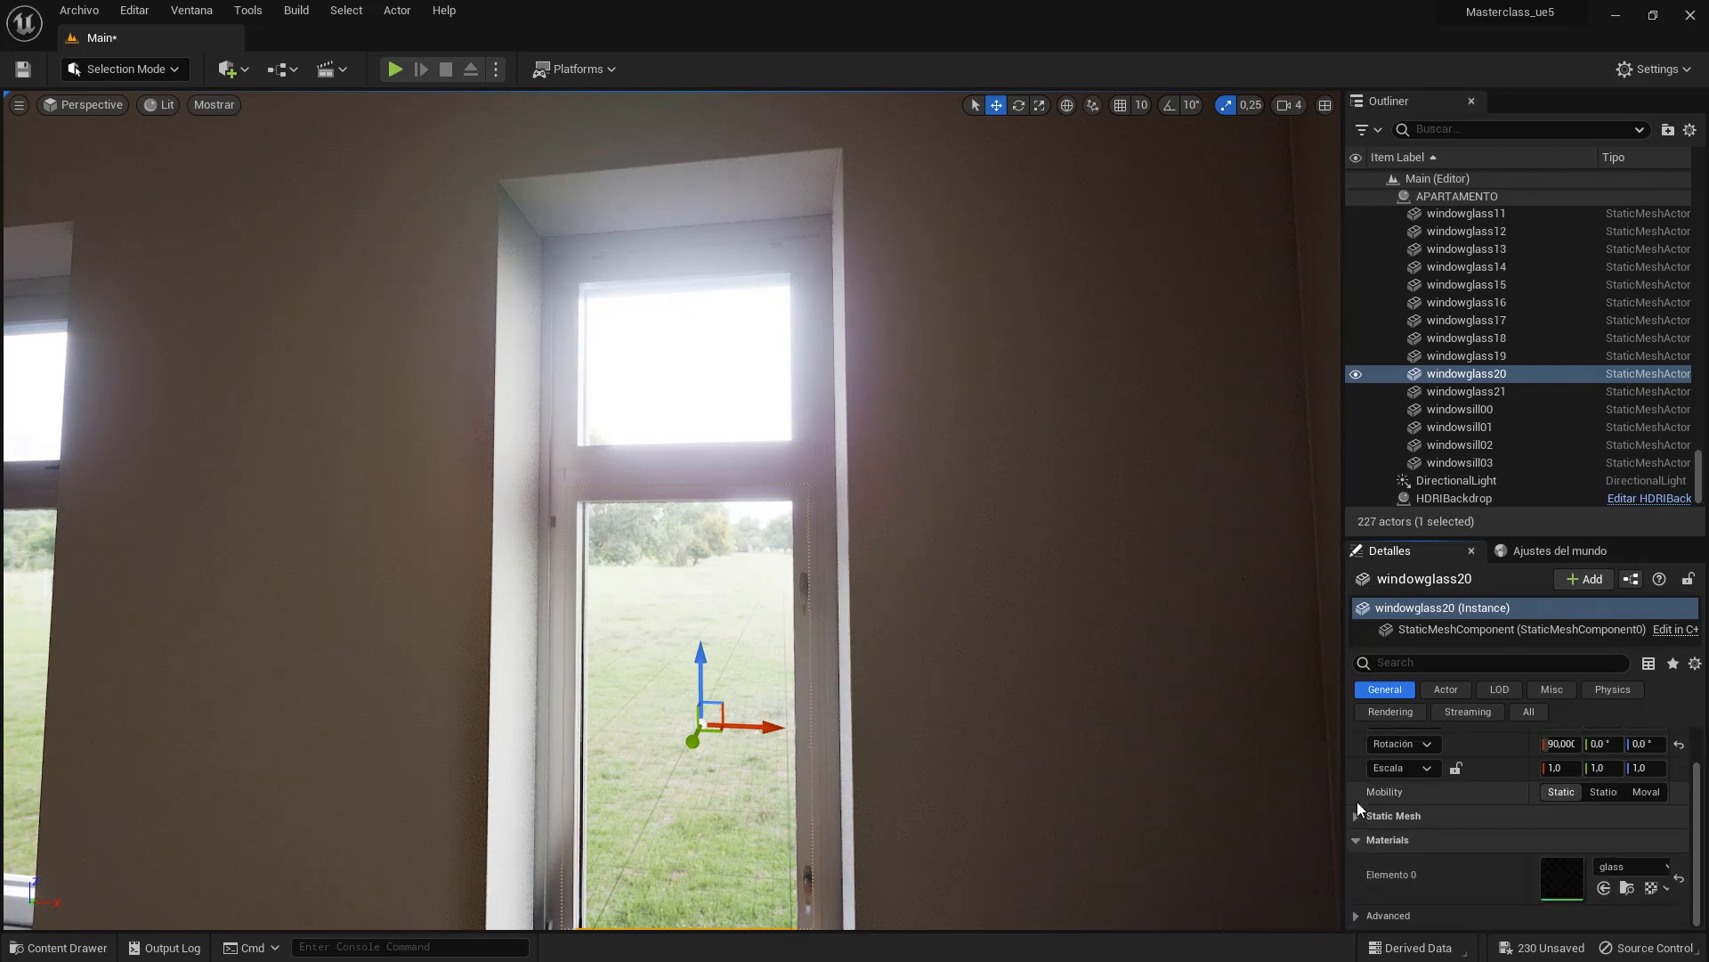
{"action": "scroll", "coordinate": [1458, 858], "scroll_direction": "up", "scroll_amount": 2}
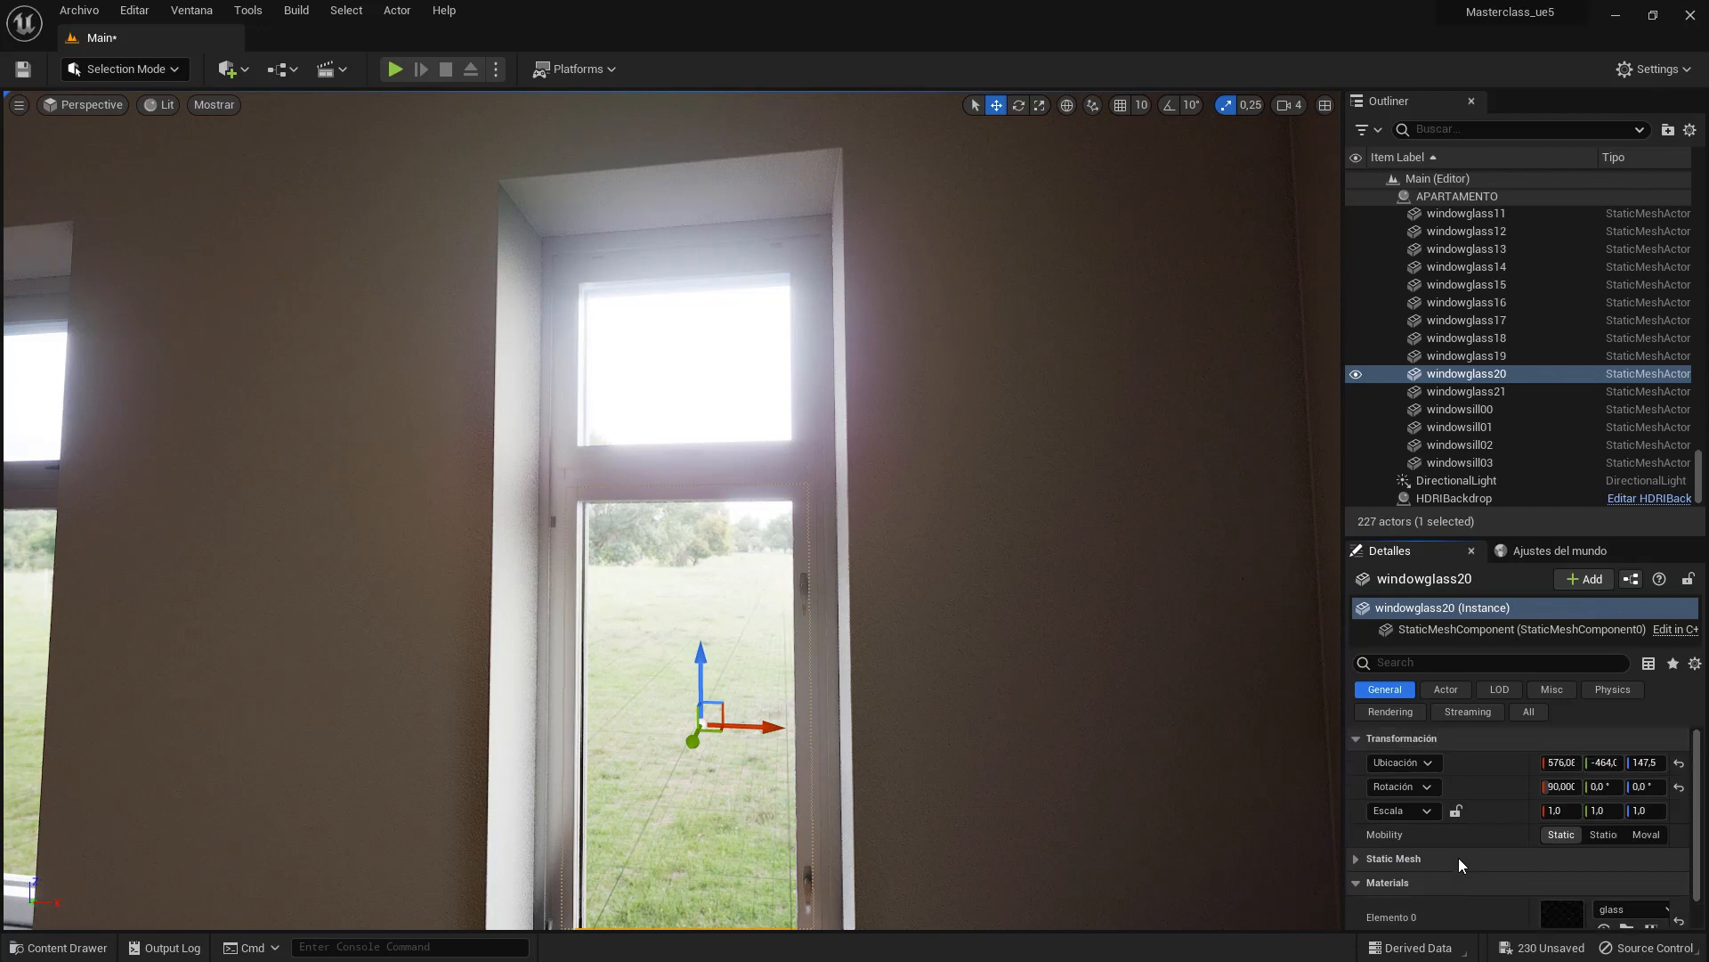
- Filter the scene actors by "hd" and select the HDRIBackdrop to view its properties
{"action": "left_click_drag", "start_coordinate": [1701, 476], "coordinate": [1701, 192]}
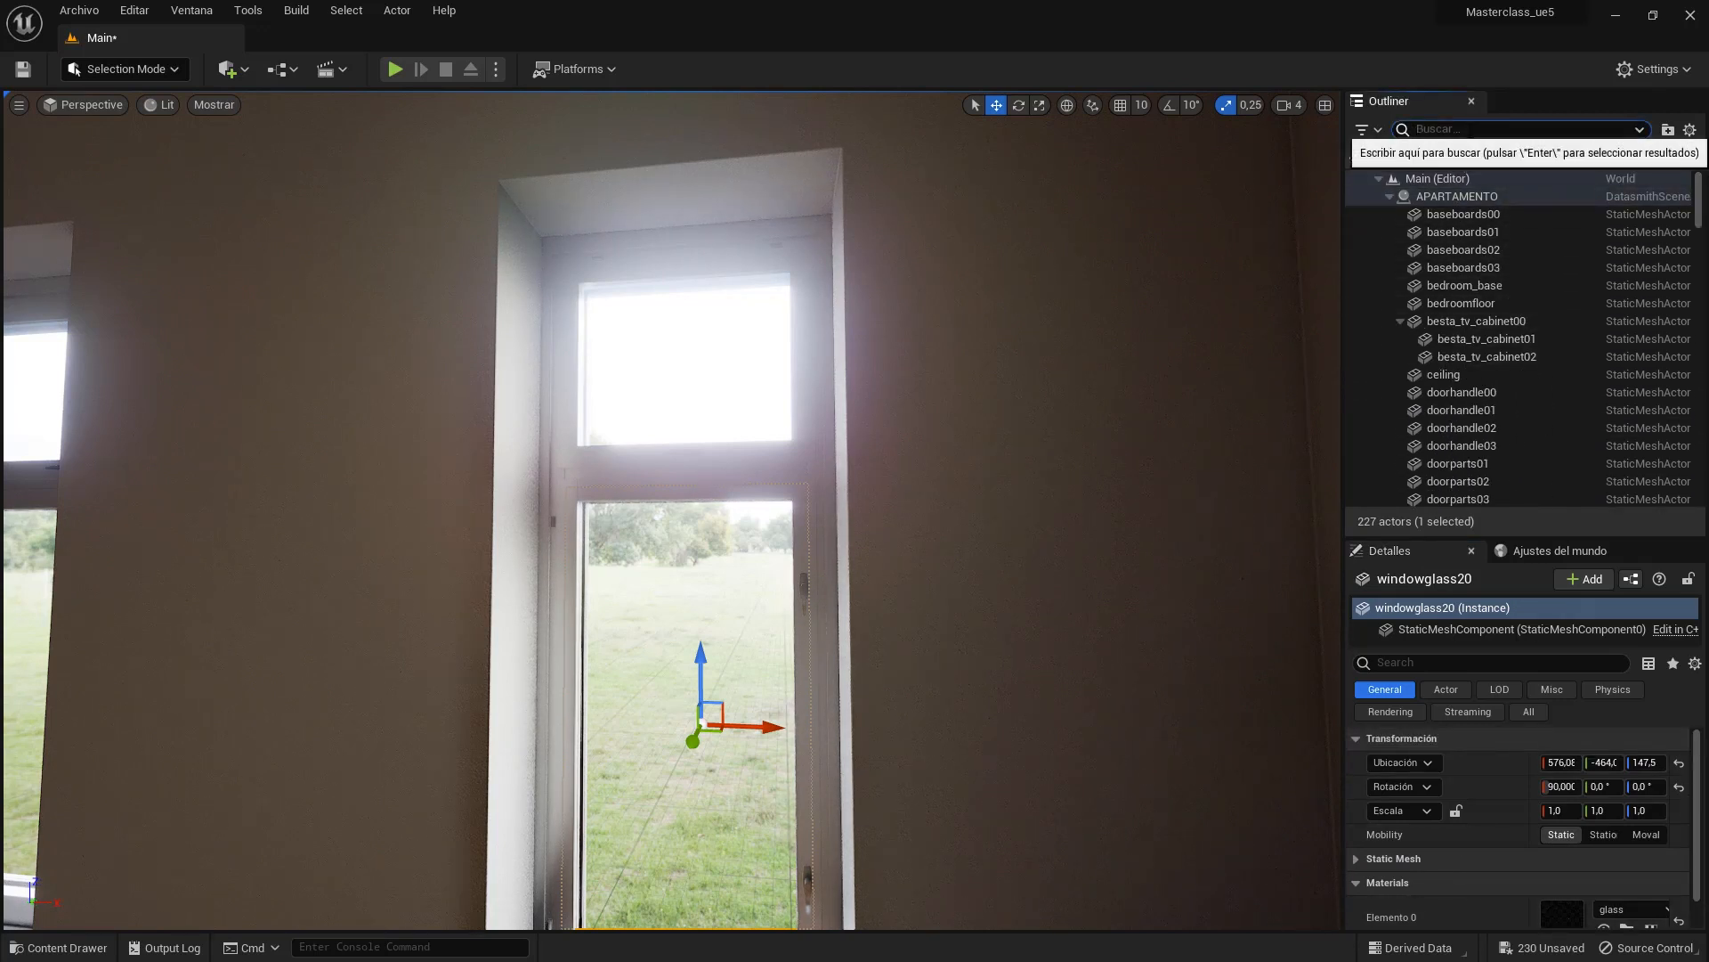
{"action": "type", "text": "hd"}
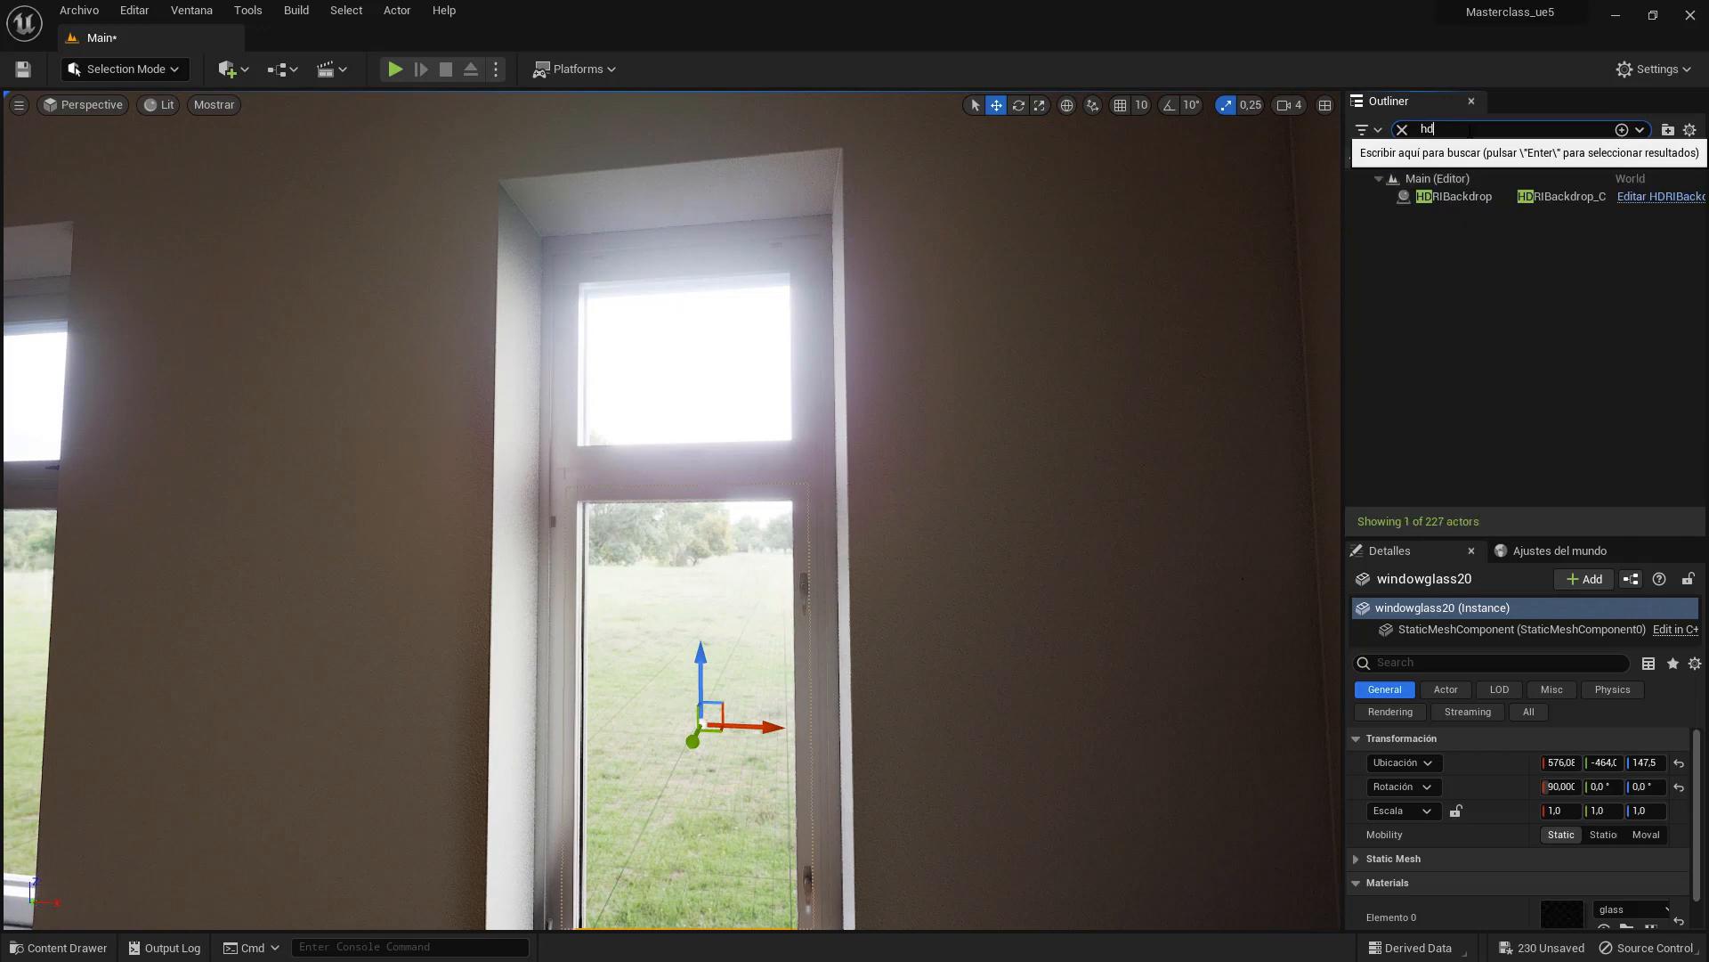
{"action": "left_click", "coordinate": [1435, 197]}
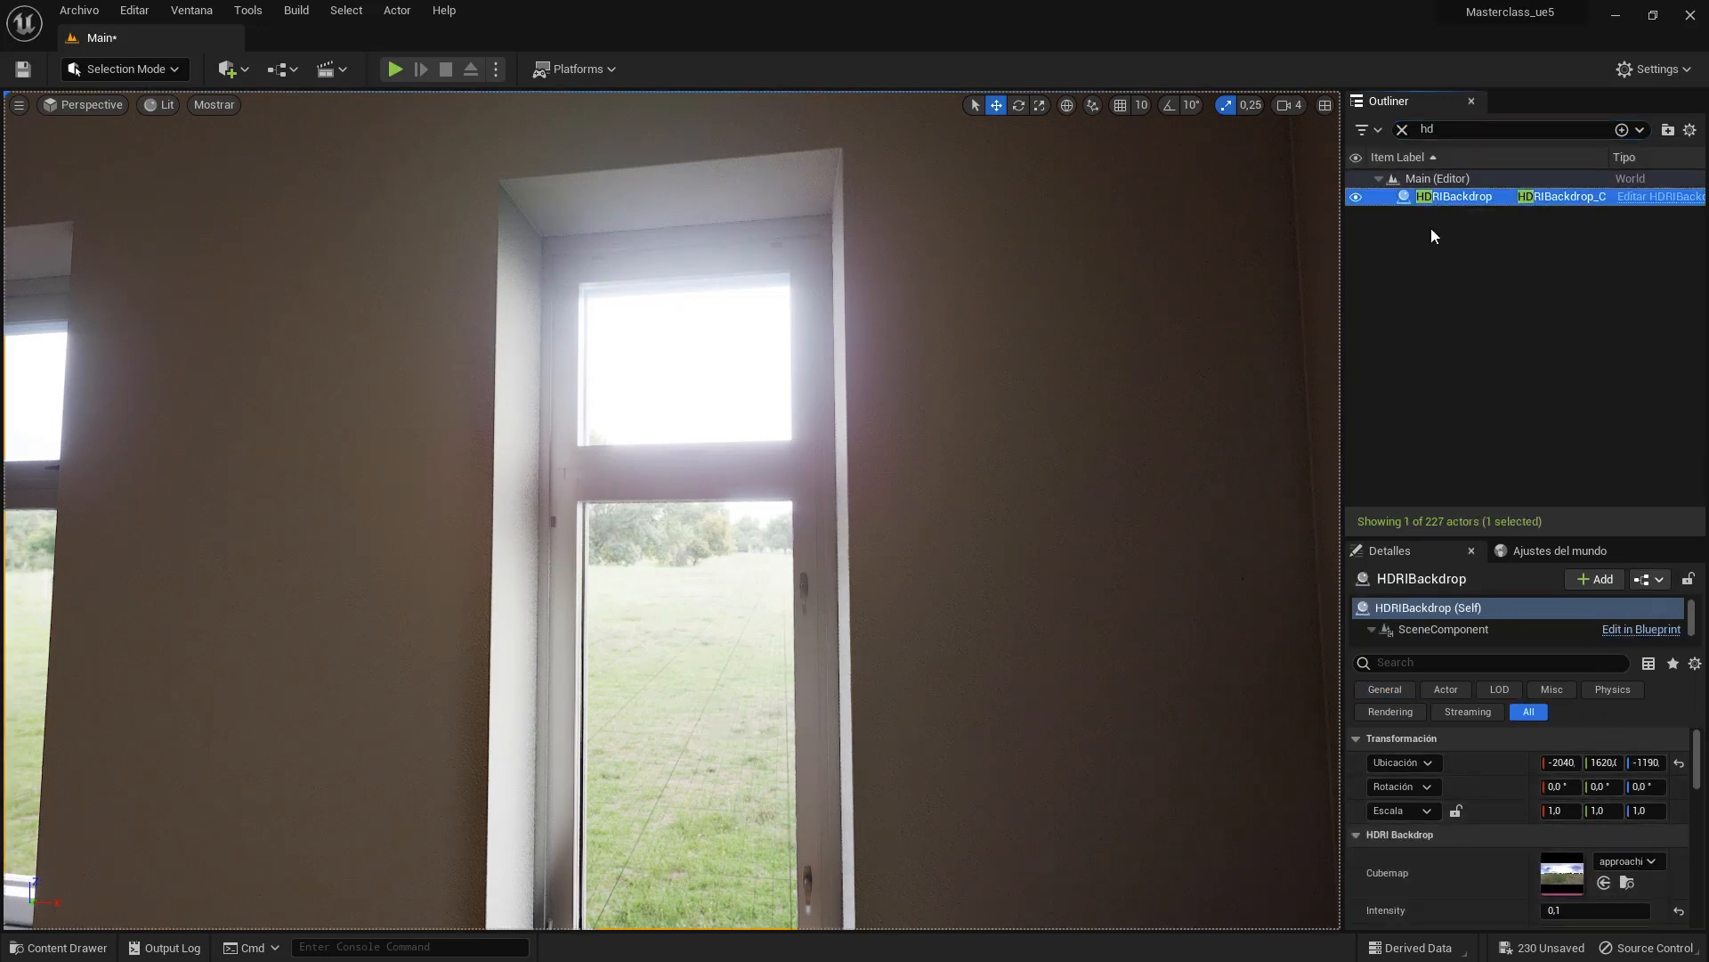
- Filter the scene actors by "dir", select the directional light and set its mobility to Movable
{"action": "left_click", "coordinate": [1442, 129]}
{"action": "type", "text": "dir"}
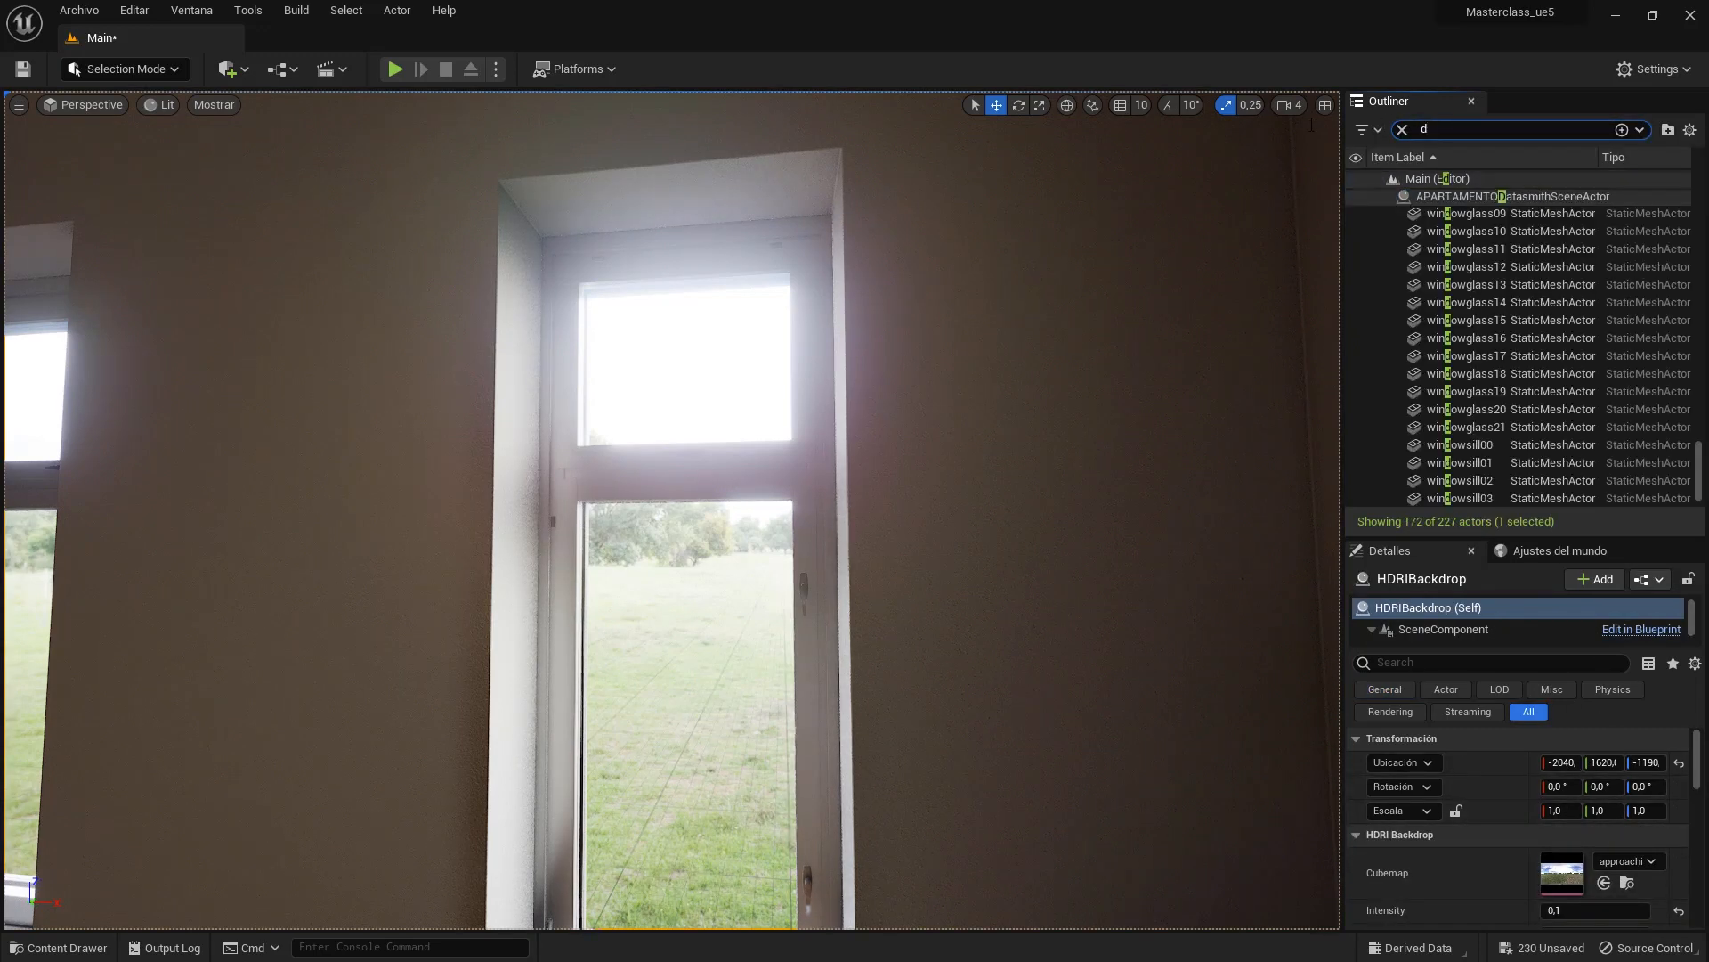
{"action": "left_click", "coordinate": [1435, 196]}
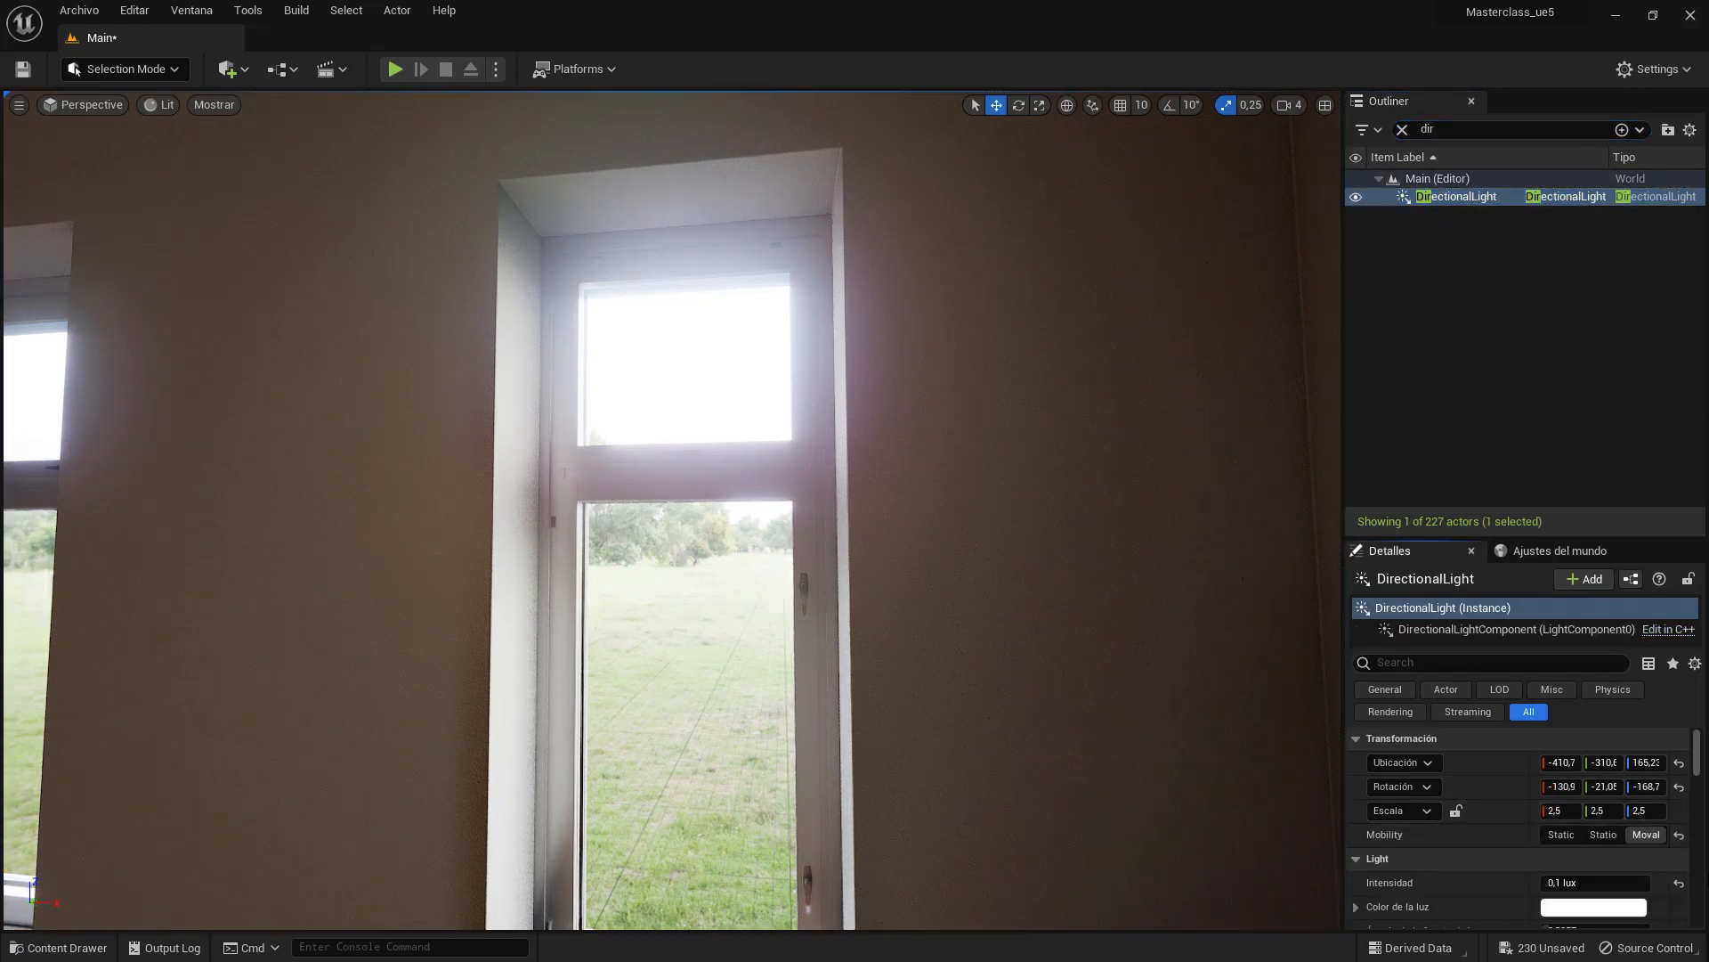
- Try to select the lower and upper glass panes of the window beside the TV wall together
{"action": "left_click", "coordinate": [905, 542]}
{"action": "right_click_drag", "start_coordinate": [904, 543], "coordinate": [999, 572]}
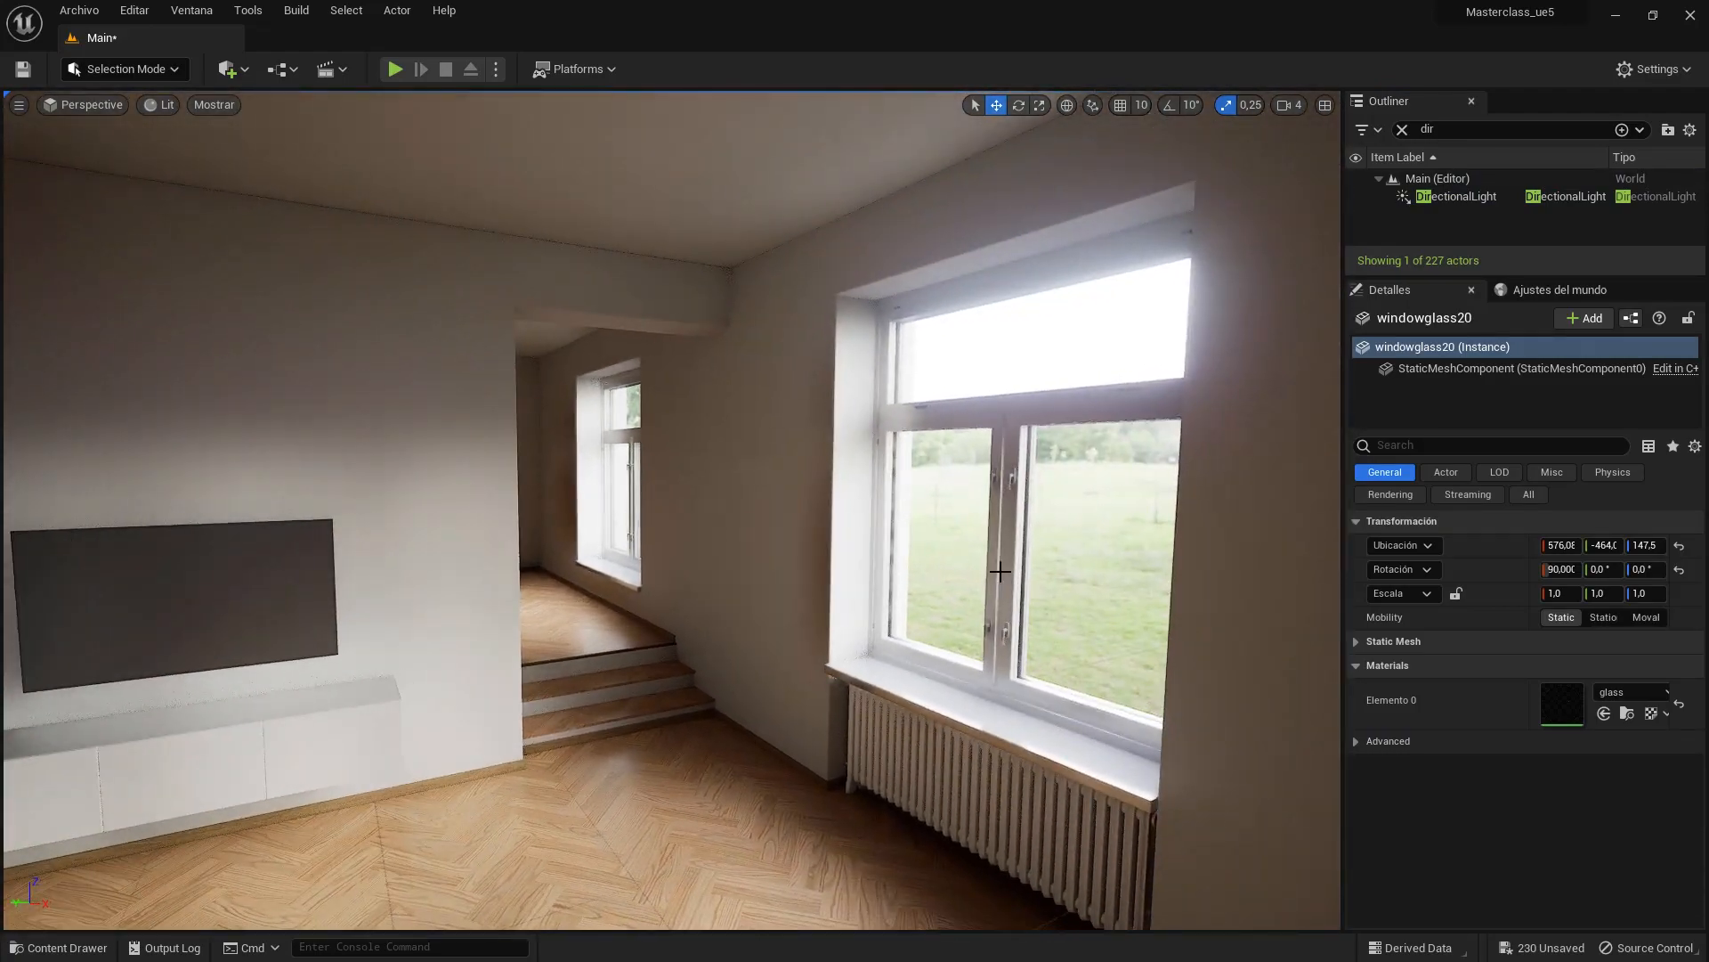
{"action": "left_click", "coordinate": [946, 518]}
{"action": "left_click", "coordinate": [1080, 526], "text": "ctrl"}
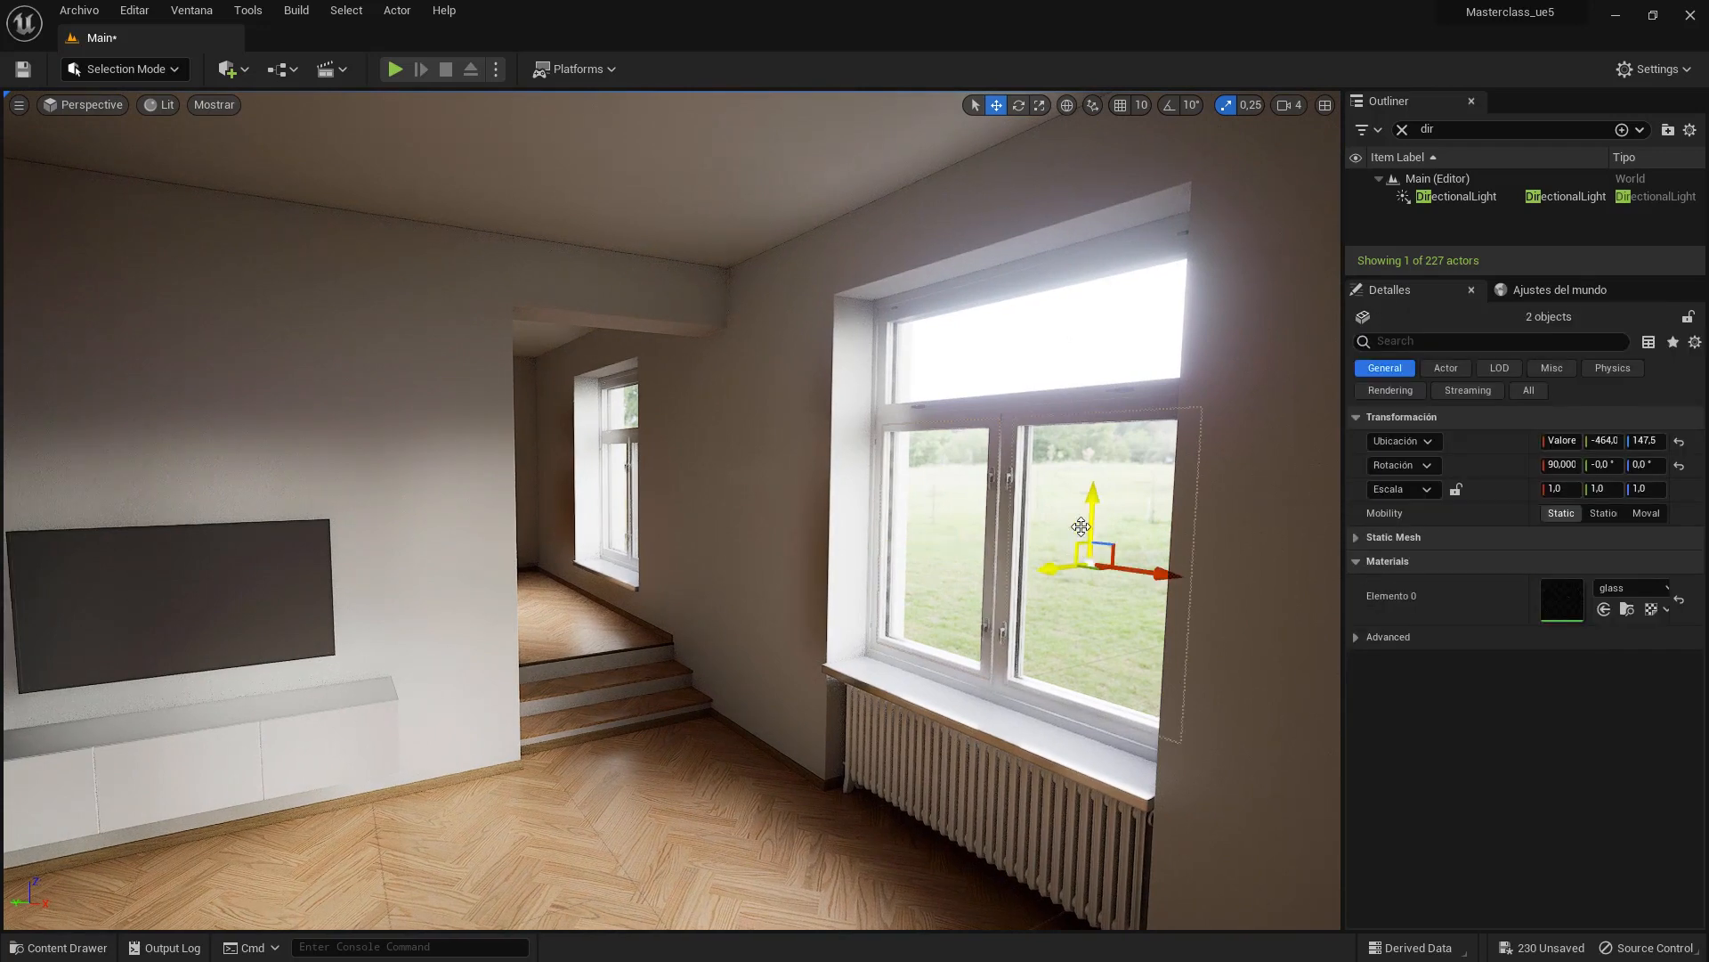
{"action": "left_click", "coordinate": [1051, 341], "text": "ctrl"}
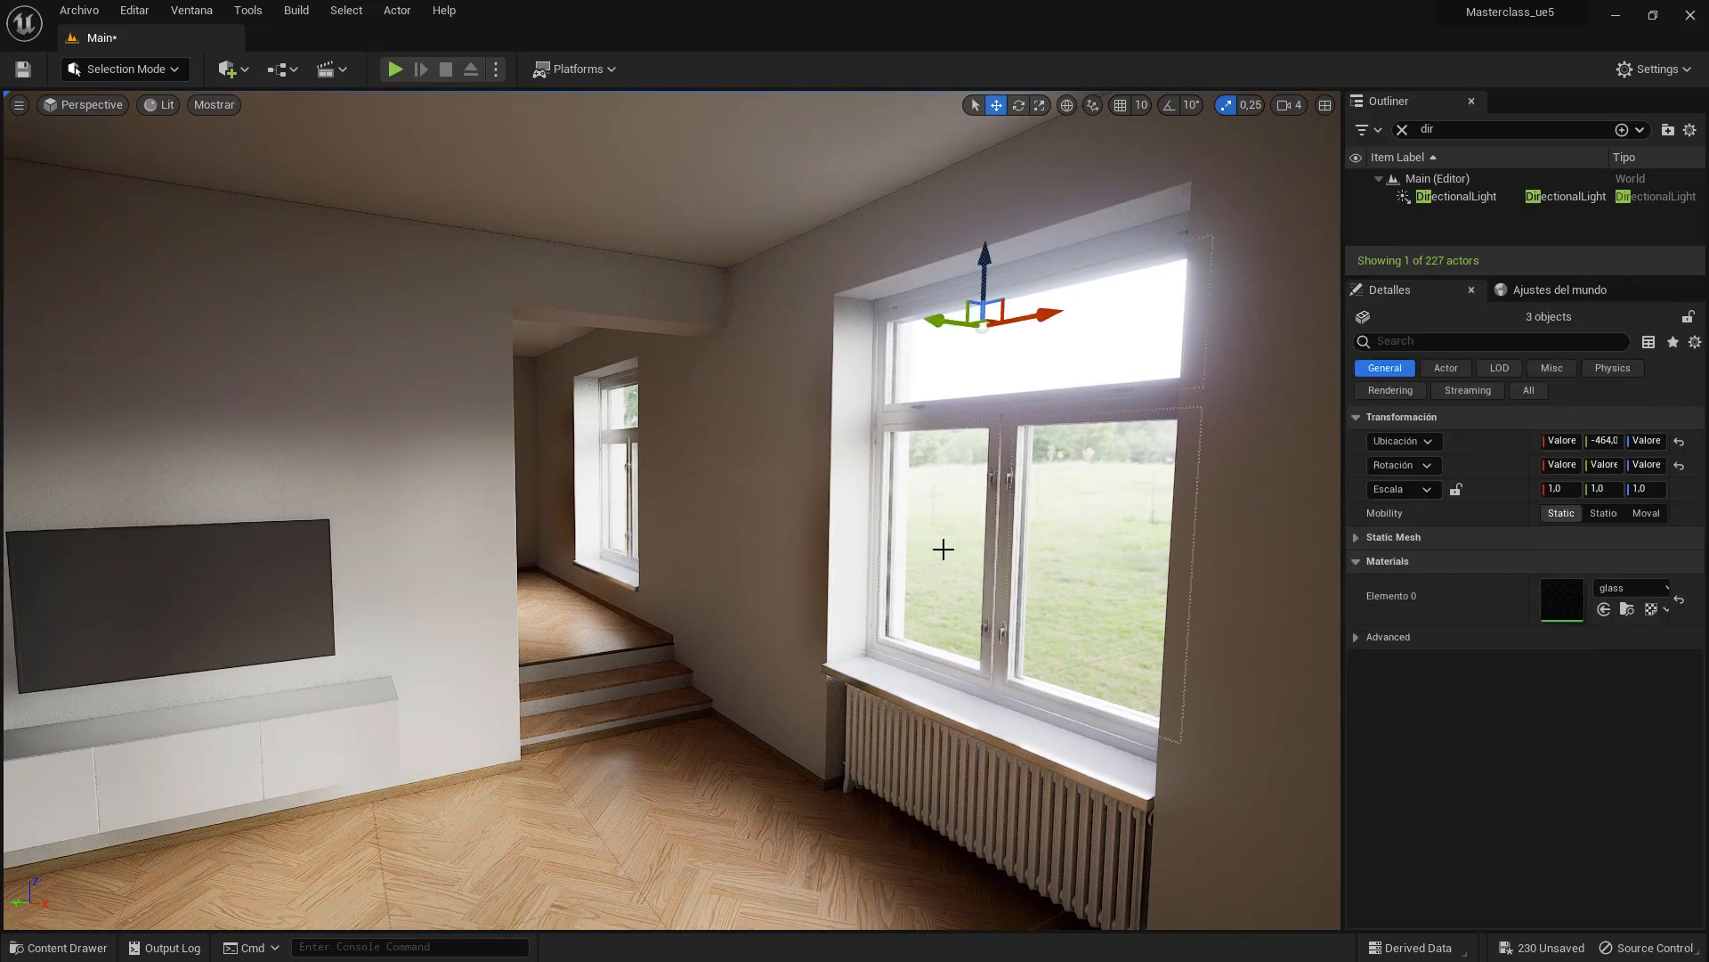
{"action": "left_click", "coordinate": [943, 549]}
{"action": "left_click", "coordinate": [1076, 565], "text": "ctrl"}
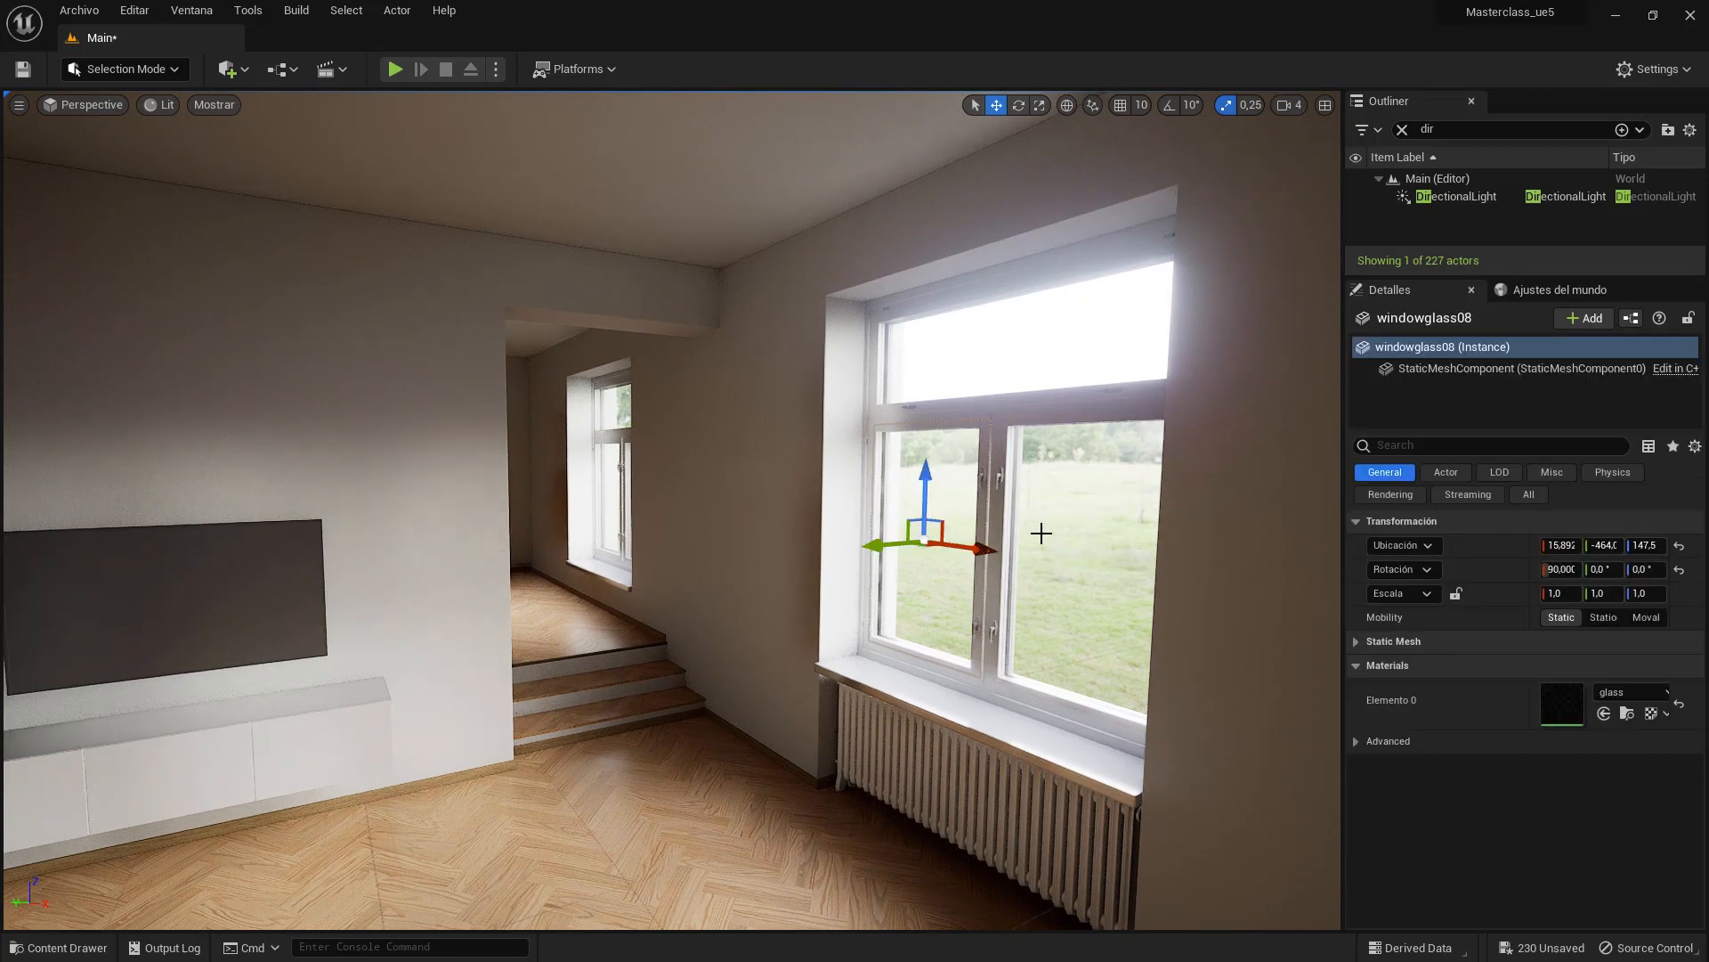
{"action": "left_click", "coordinate": [1086, 541], "text": "ctrl"}
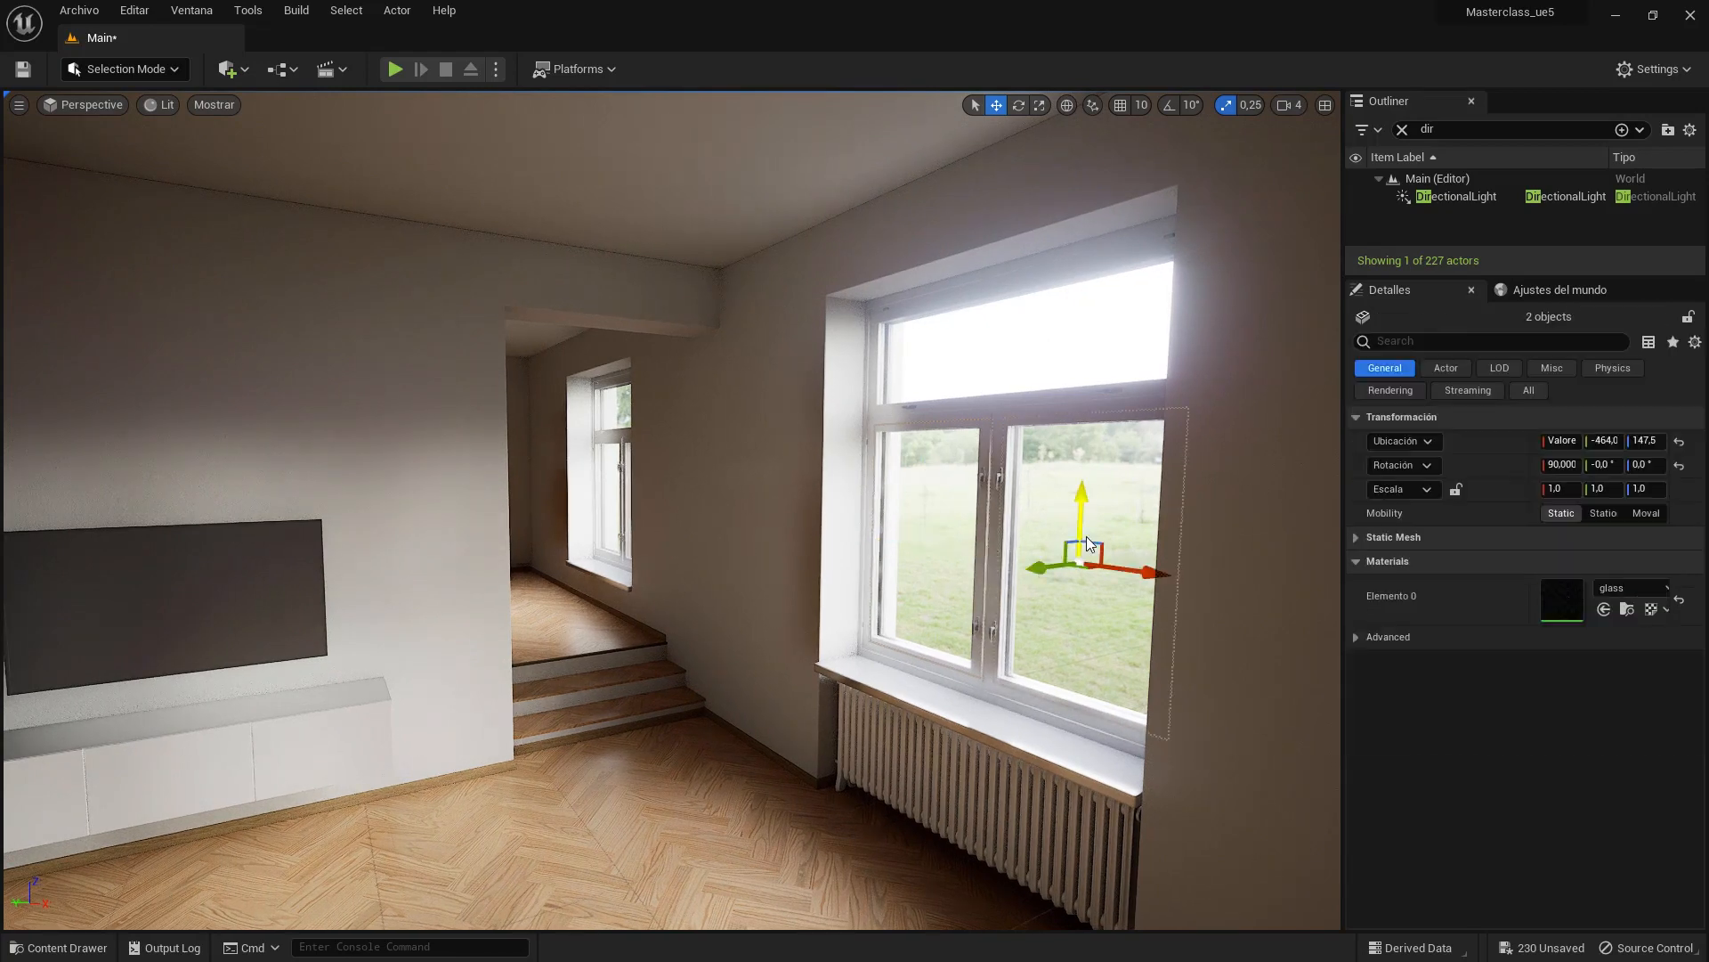
- Turn off shadow casting (Sombra proyectada) for the left-hand lower pane of the window beside the TV wall
{"action": "left_click", "coordinate": [957, 528]}
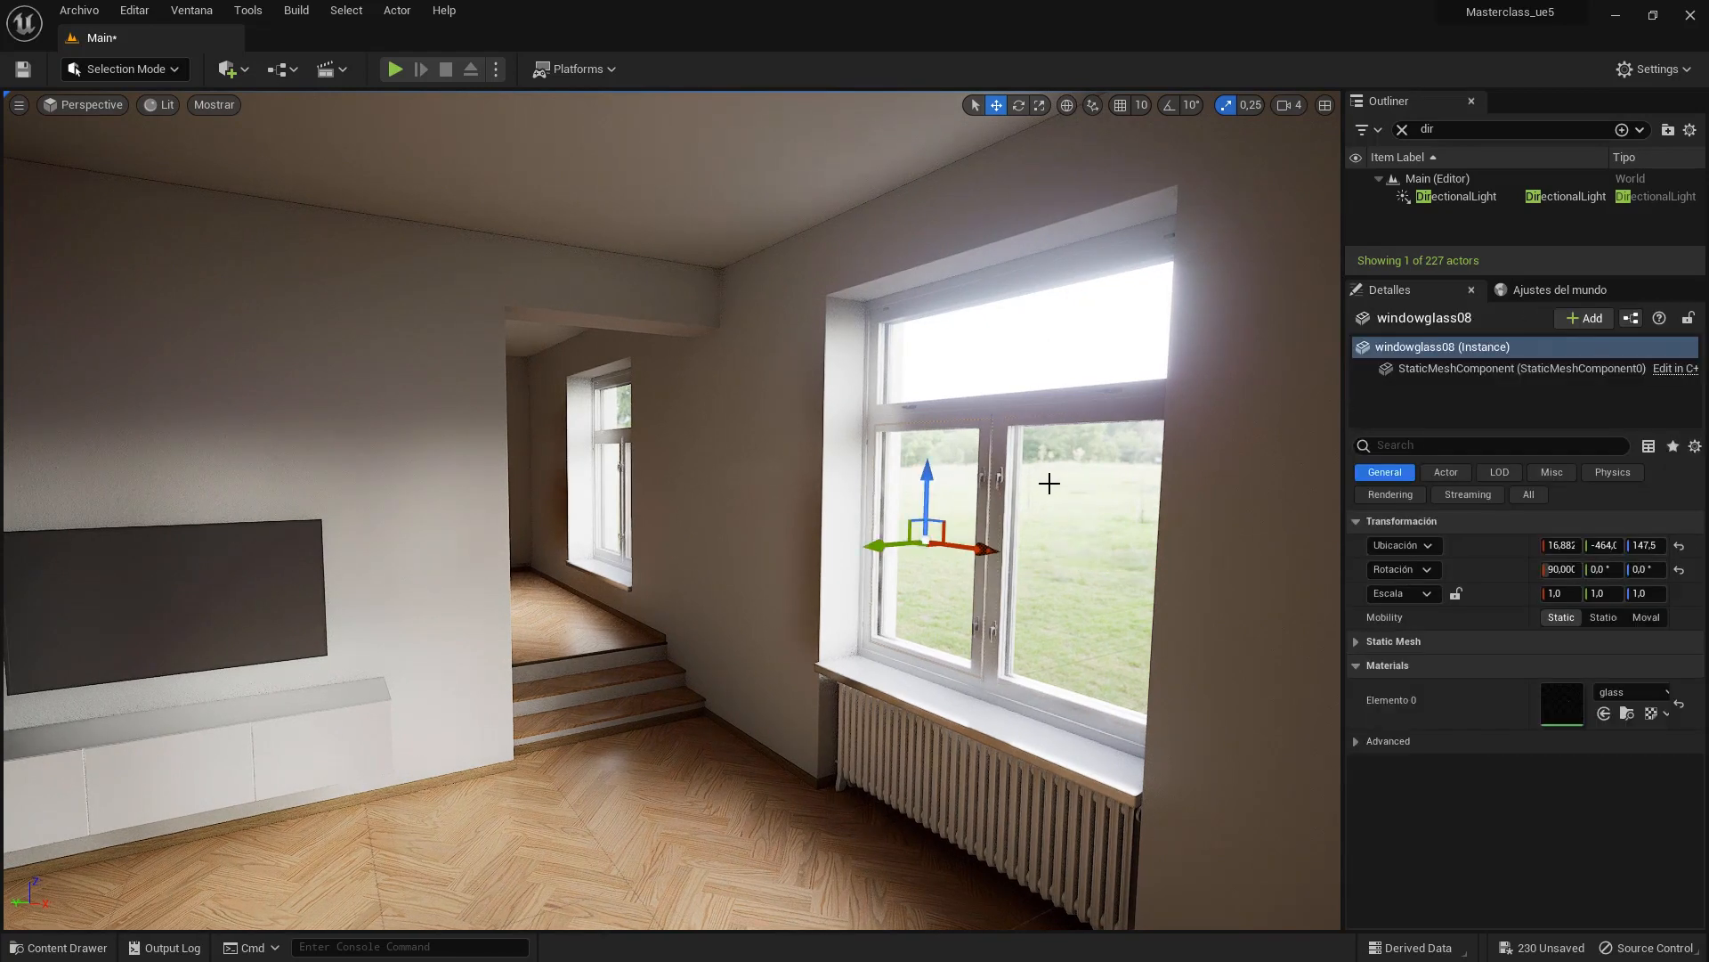
{"action": "left_click", "coordinate": [1038, 354], "text": "ctrl"}
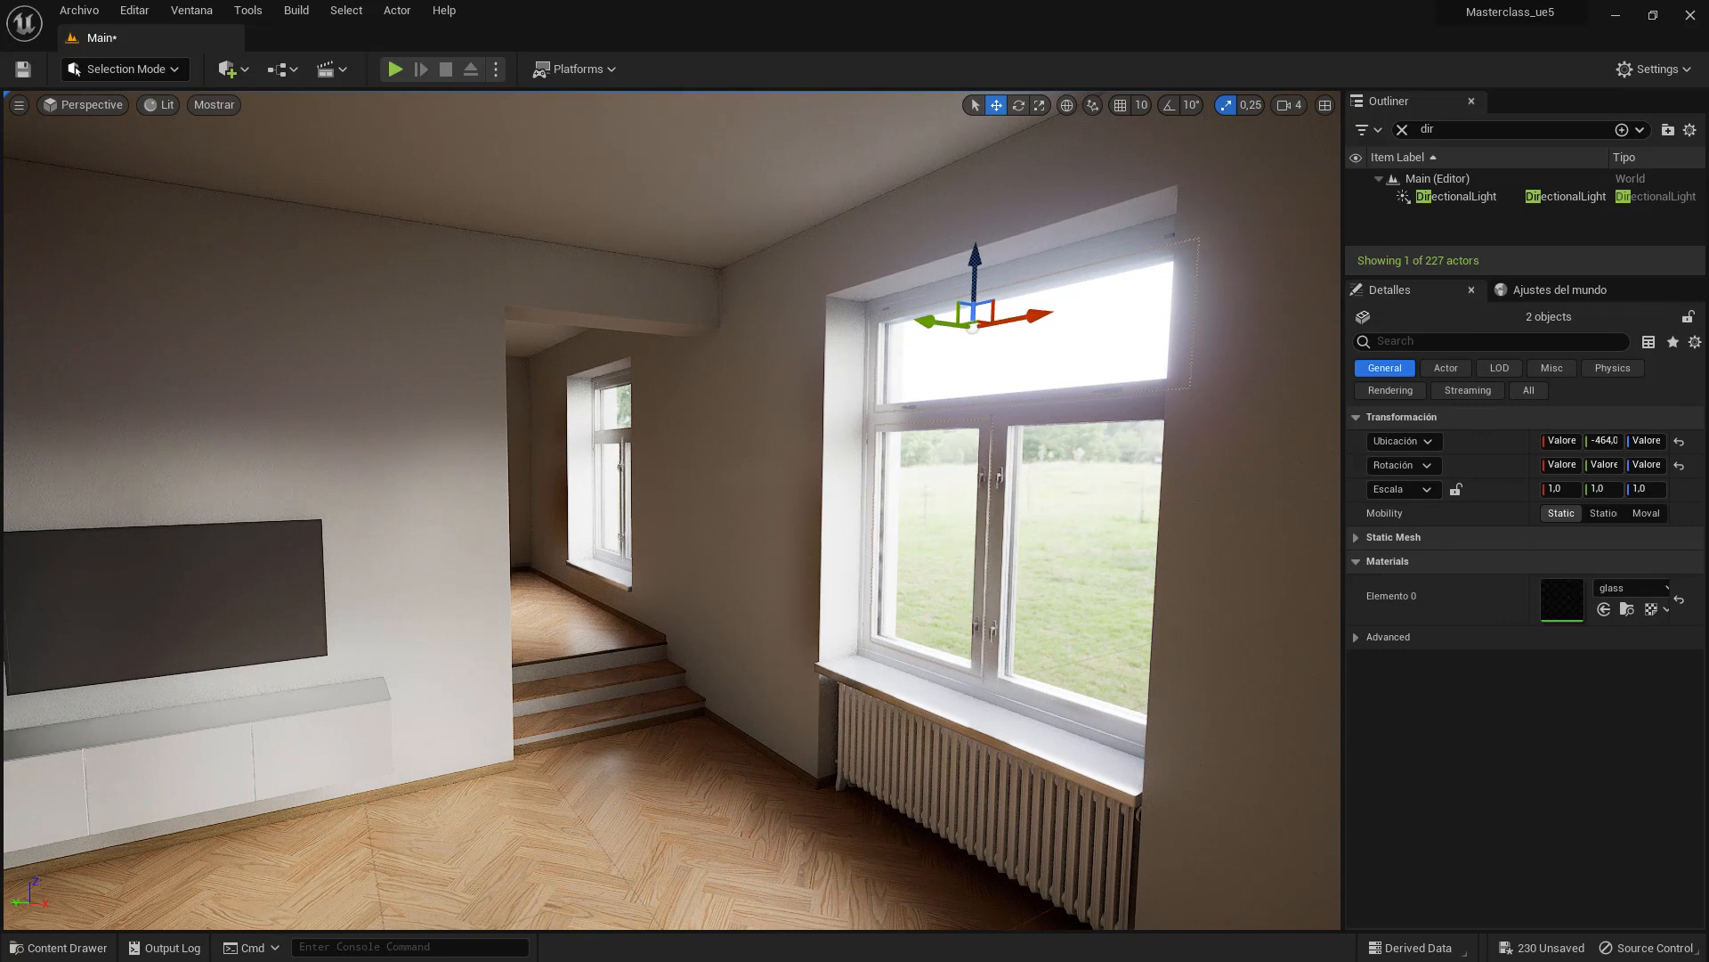
{"action": "key", "text": "ctrl+z"}
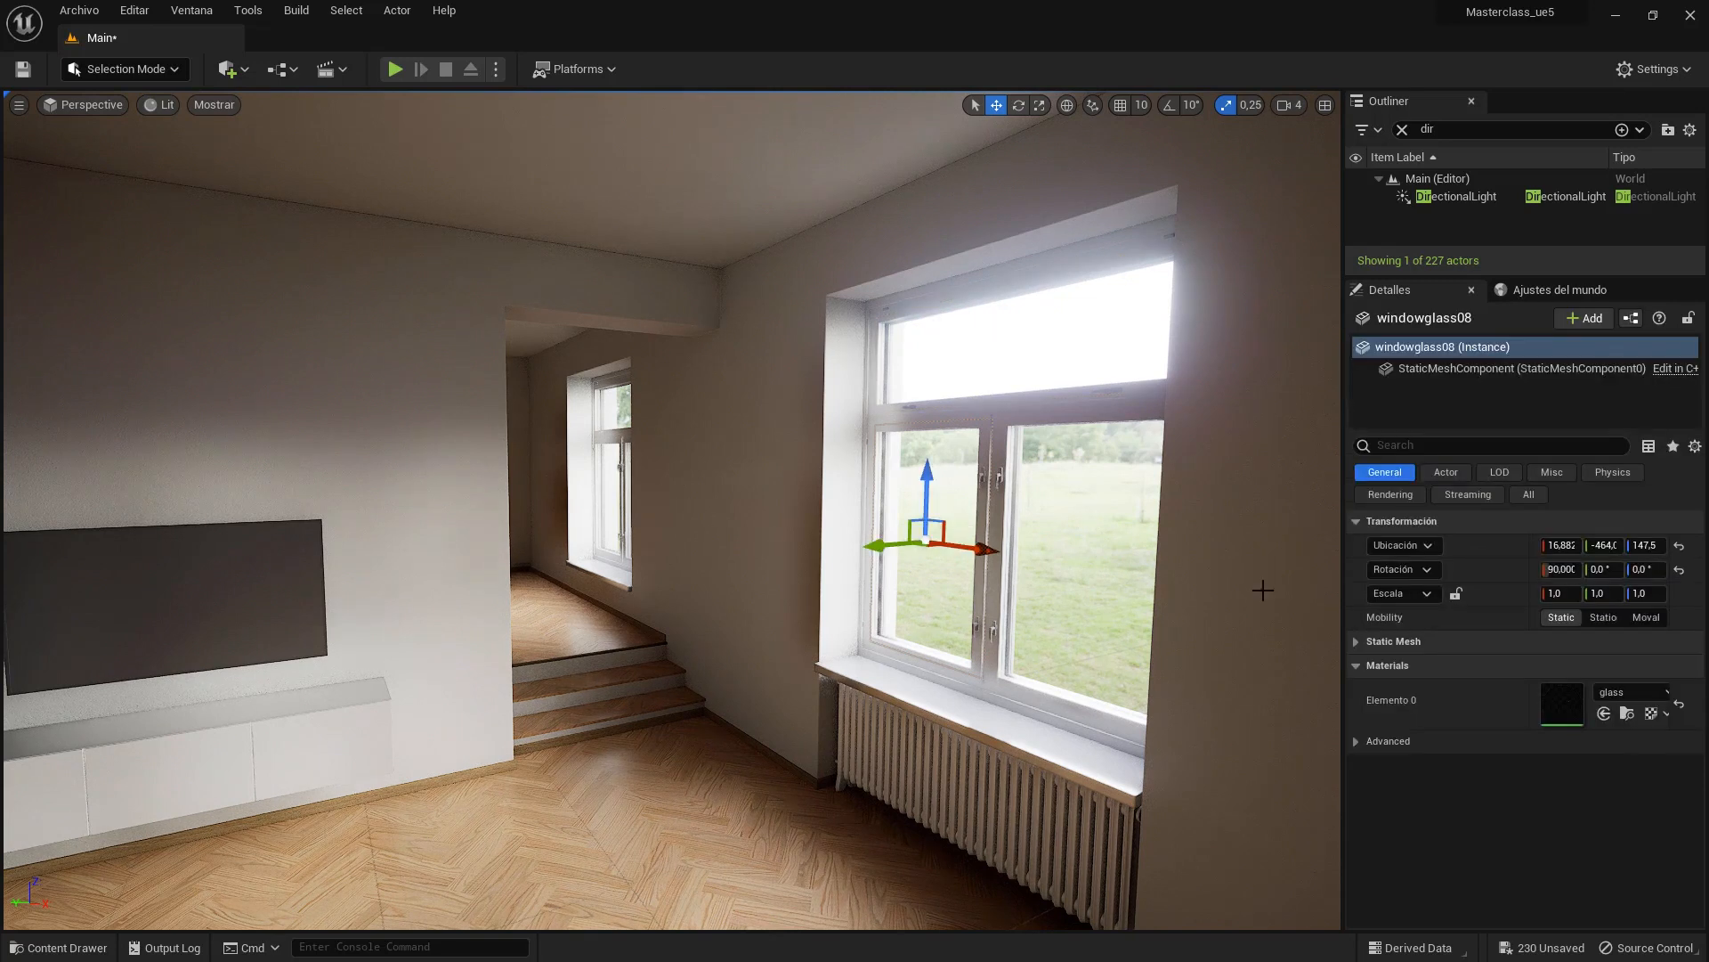
{"action": "left_click", "coordinate": [1530, 494]}
{"action": "scroll", "coordinate": [1590, 814], "scroll_direction": "down", "scroll_amount": 5}
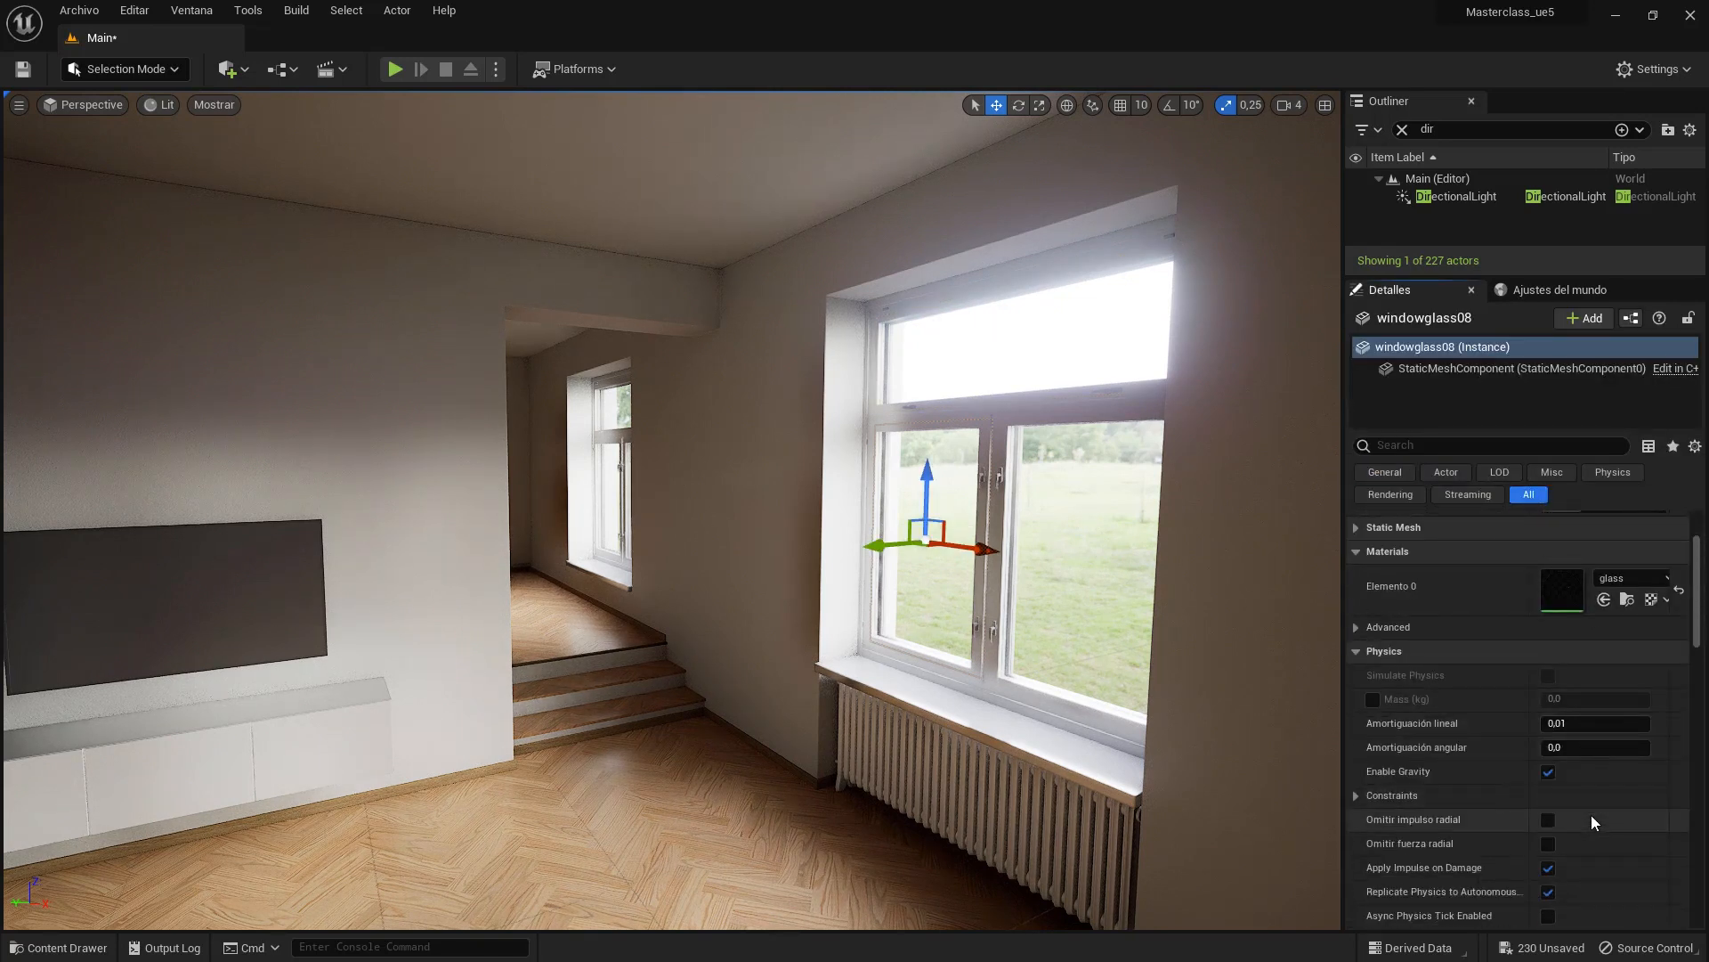
{"action": "scroll", "coordinate": [1590, 814], "scroll_direction": "down", "scroll_amount": 5}
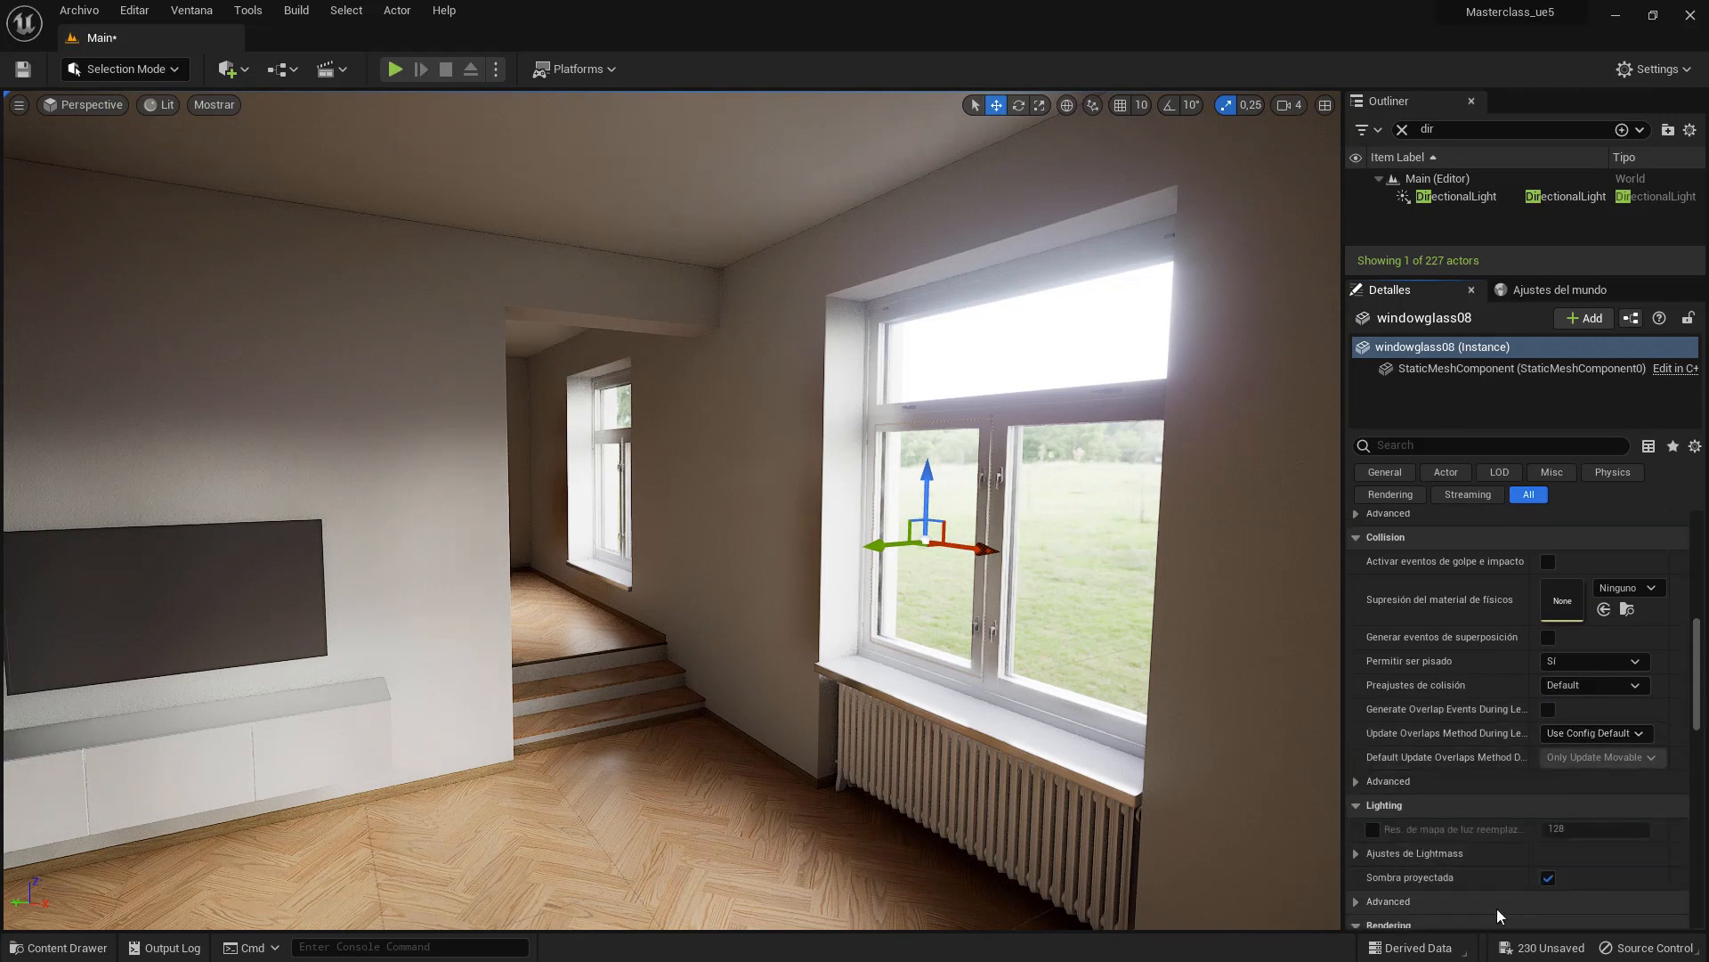
{"action": "left_click", "coordinate": [1551, 879]}
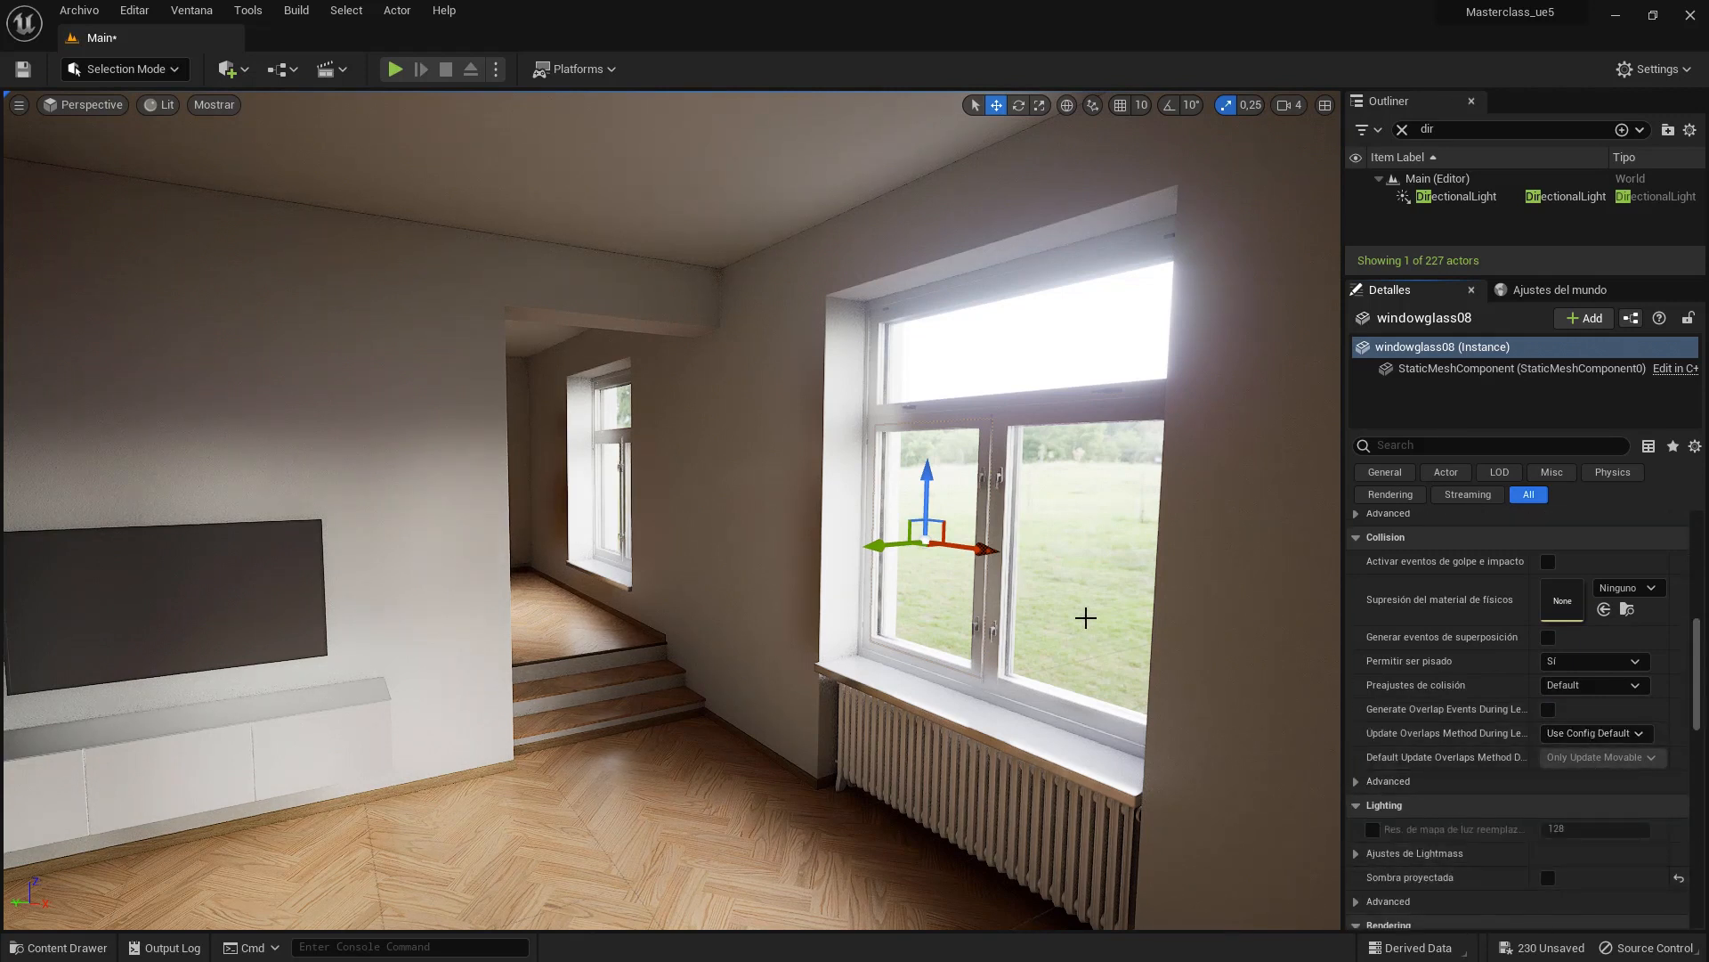
- Select the right-hand lower pane of the same window, and turn off shadow casting for its upper pane
{"action": "left_click", "coordinate": [1085, 617]}
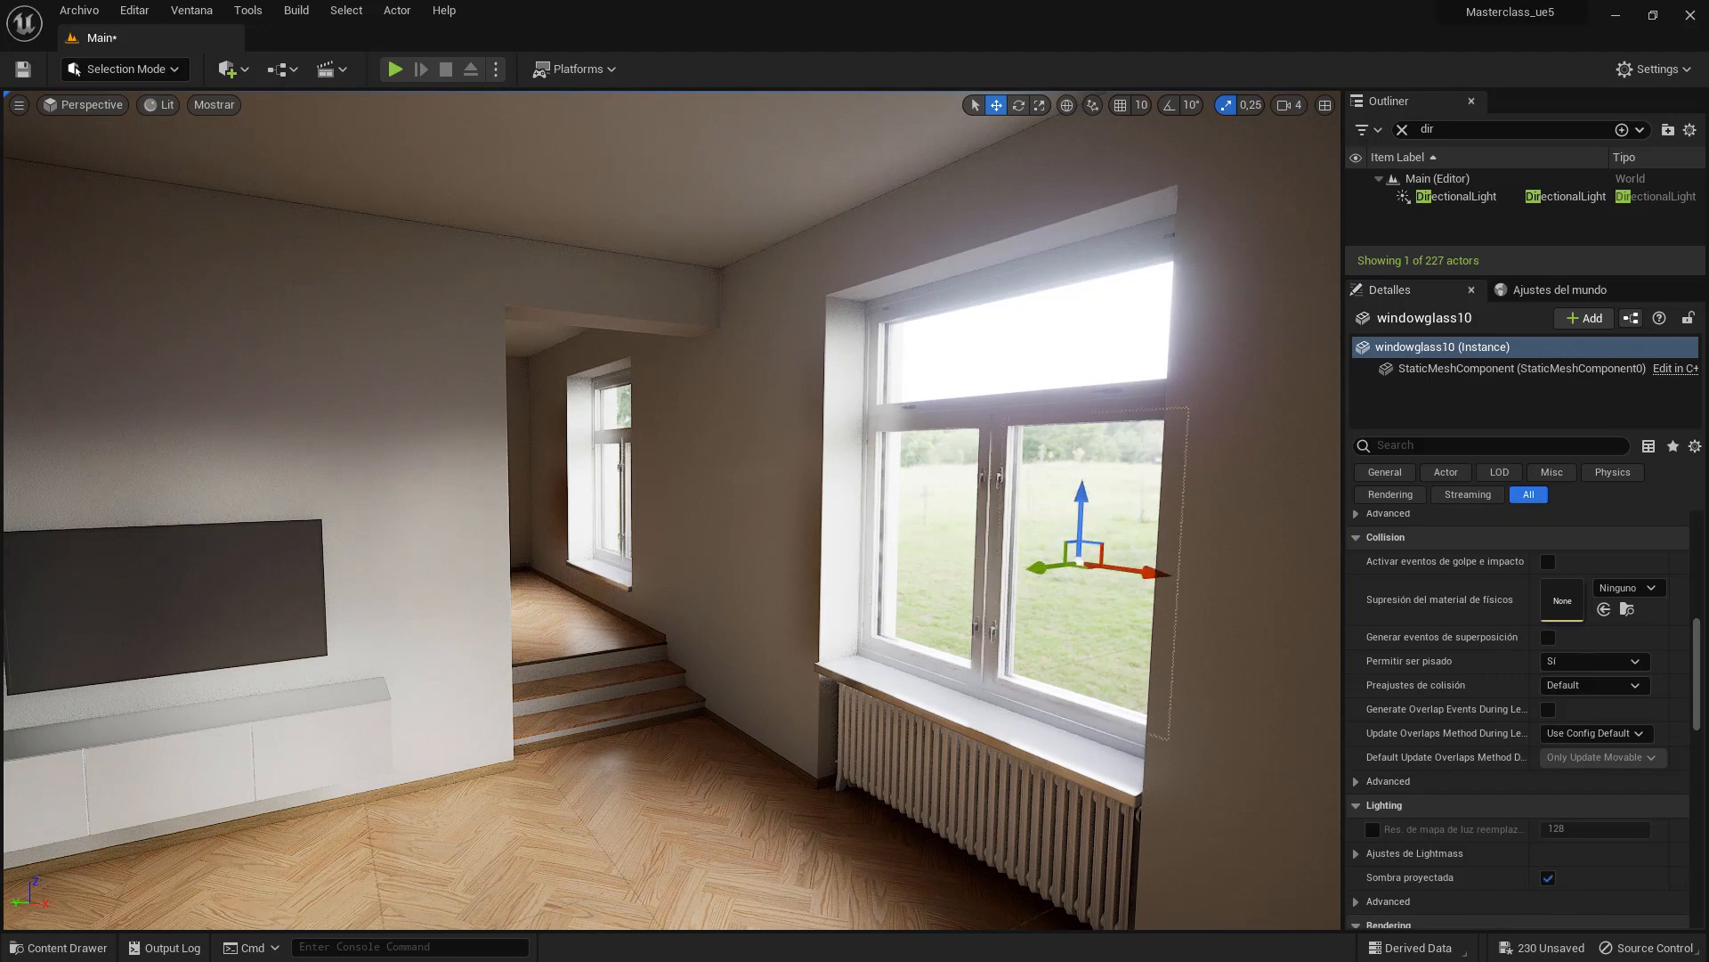
{"action": "left_click", "coordinate": [1064, 350]}
{"action": "left_click", "coordinate": [1548, 879]}
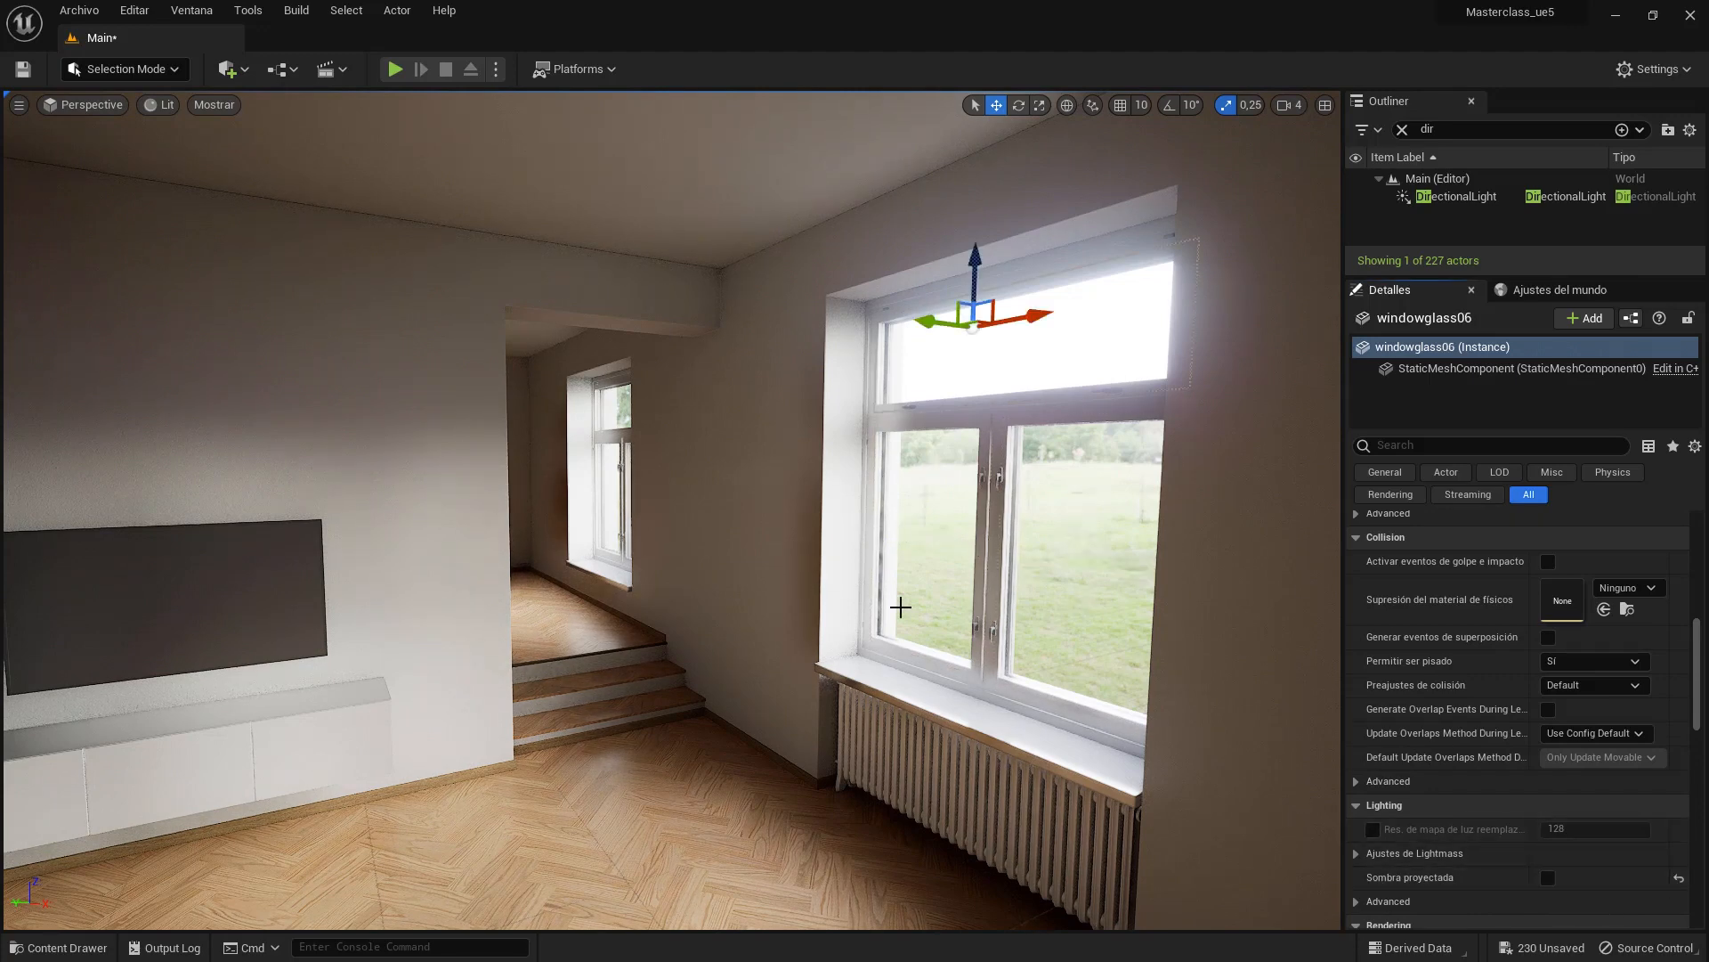
- Turn off shadow casting for the right-hand lower pane and the upper pane of the window in the raised adjoining room
{"action": "key", "text": "w"}
{"action": "right_click_drag", "start_coordinate": [736, 596], "coordinate": [854, 601]}
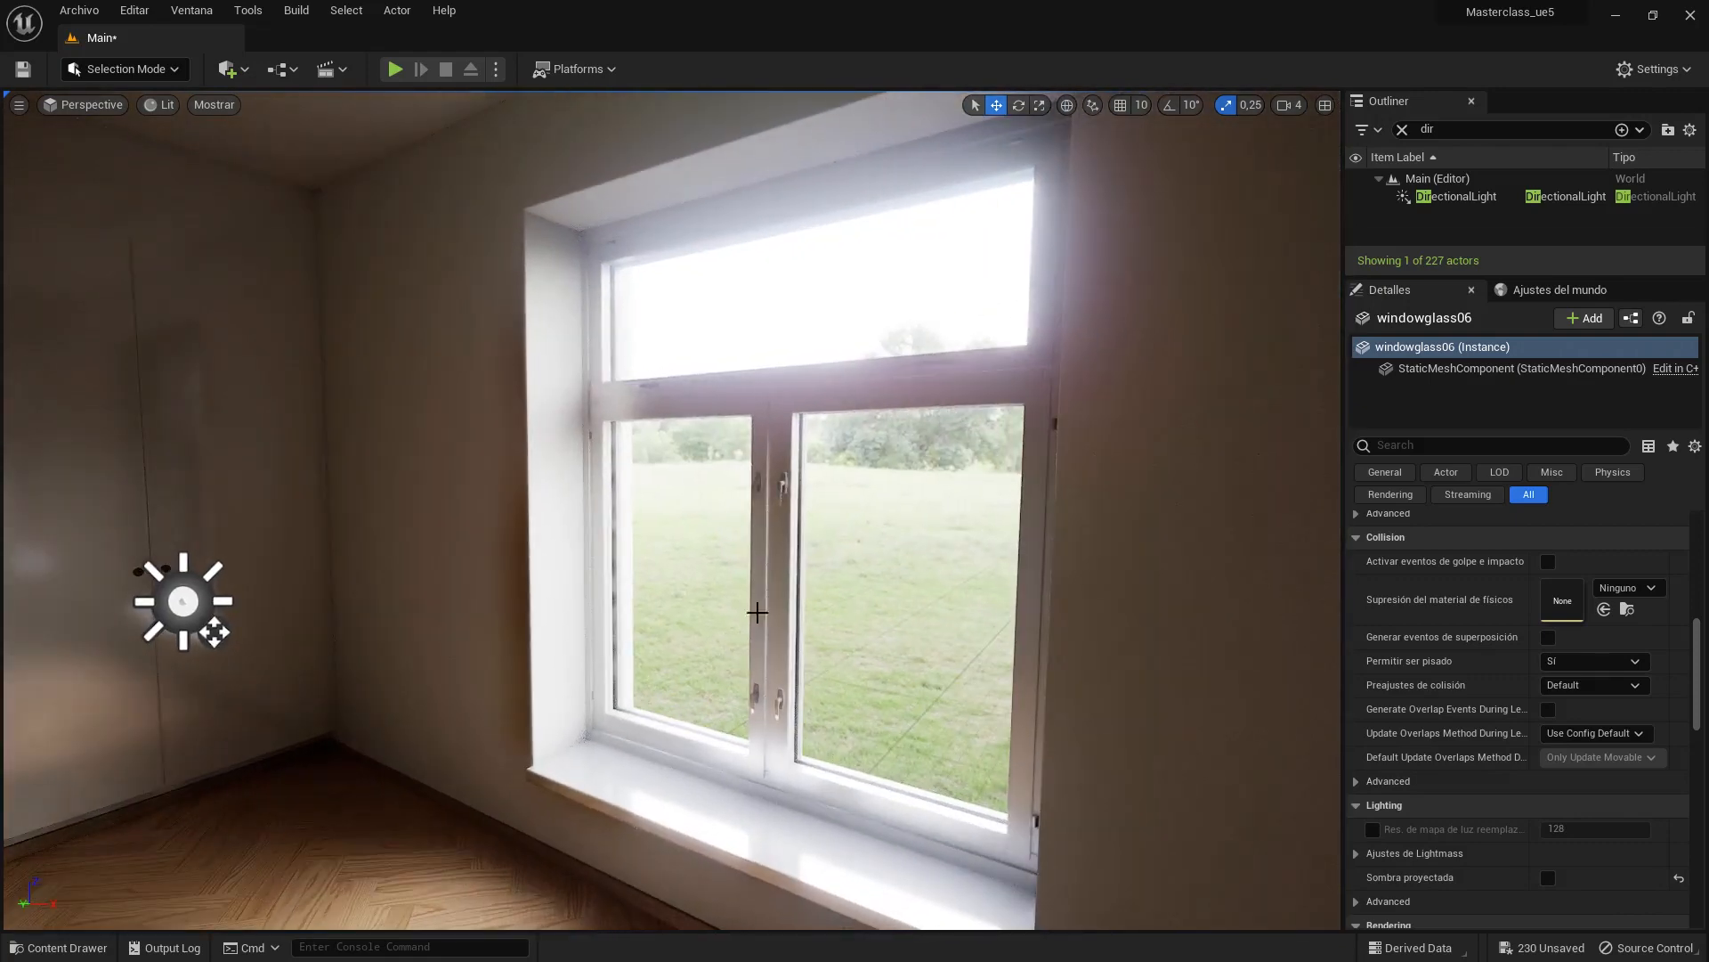
{"action": "left_click", "coordinate": [893, 604]}
{"action": "left_click", "coordinate": [1548, 878]}
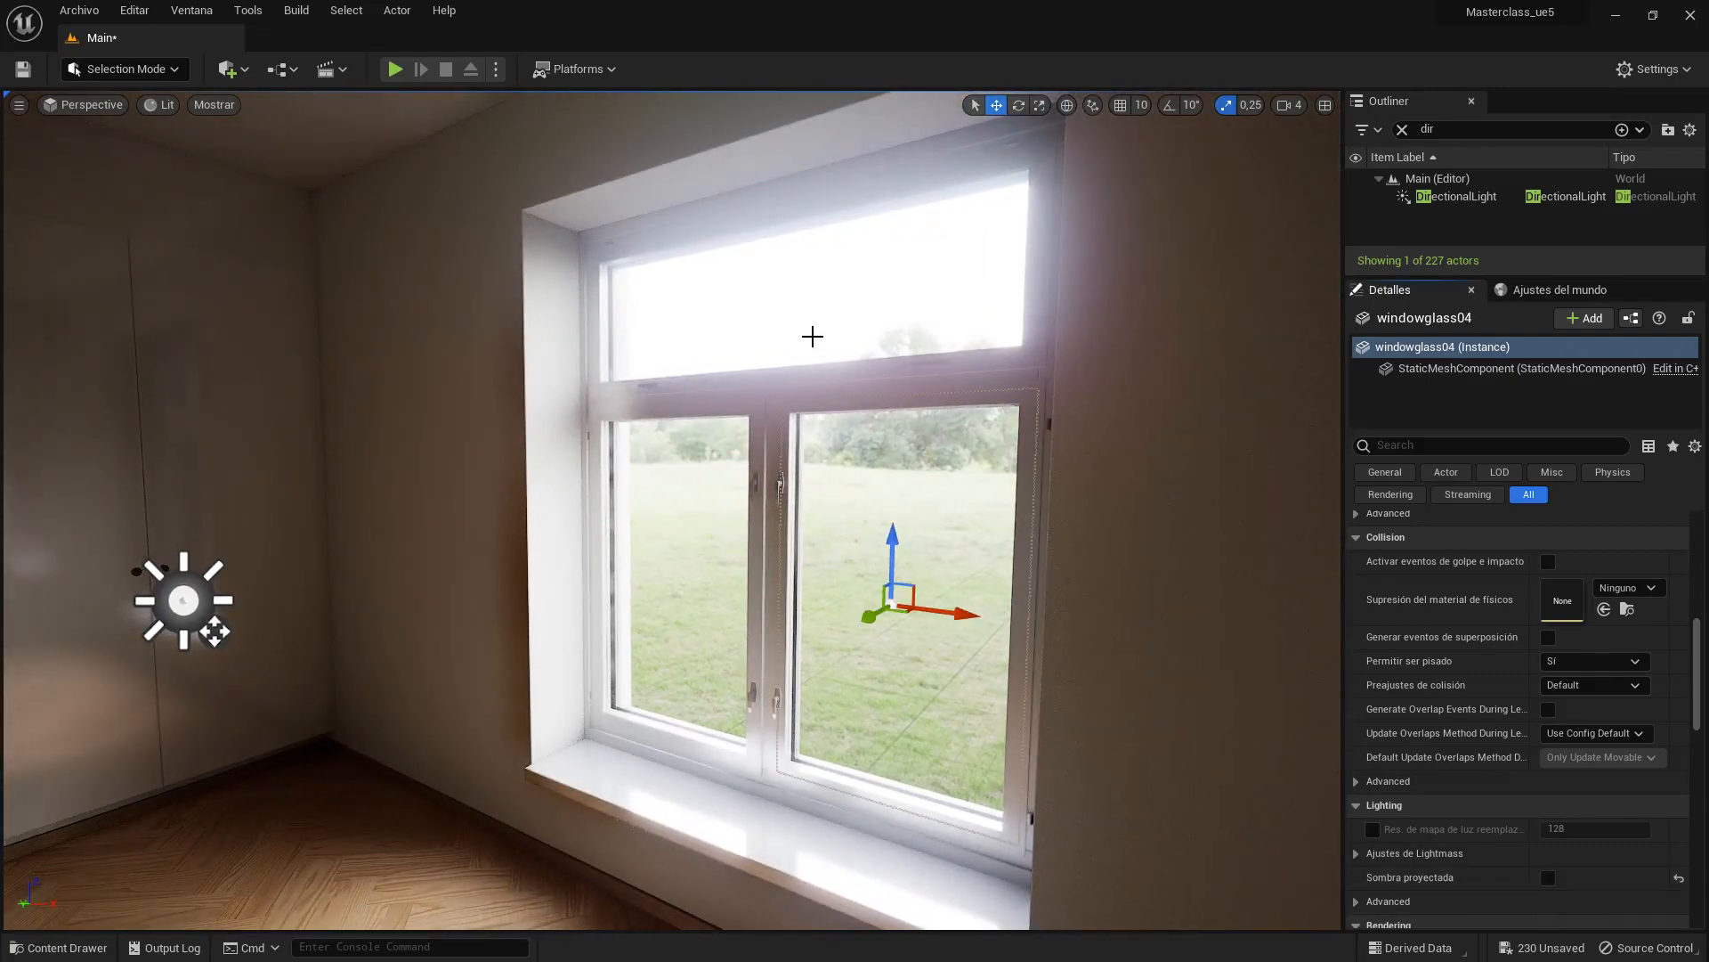
{"action": "left_click", "coordinate": [813, 349]}
{"action": "left_click", "coordinate": [1549, 878]}
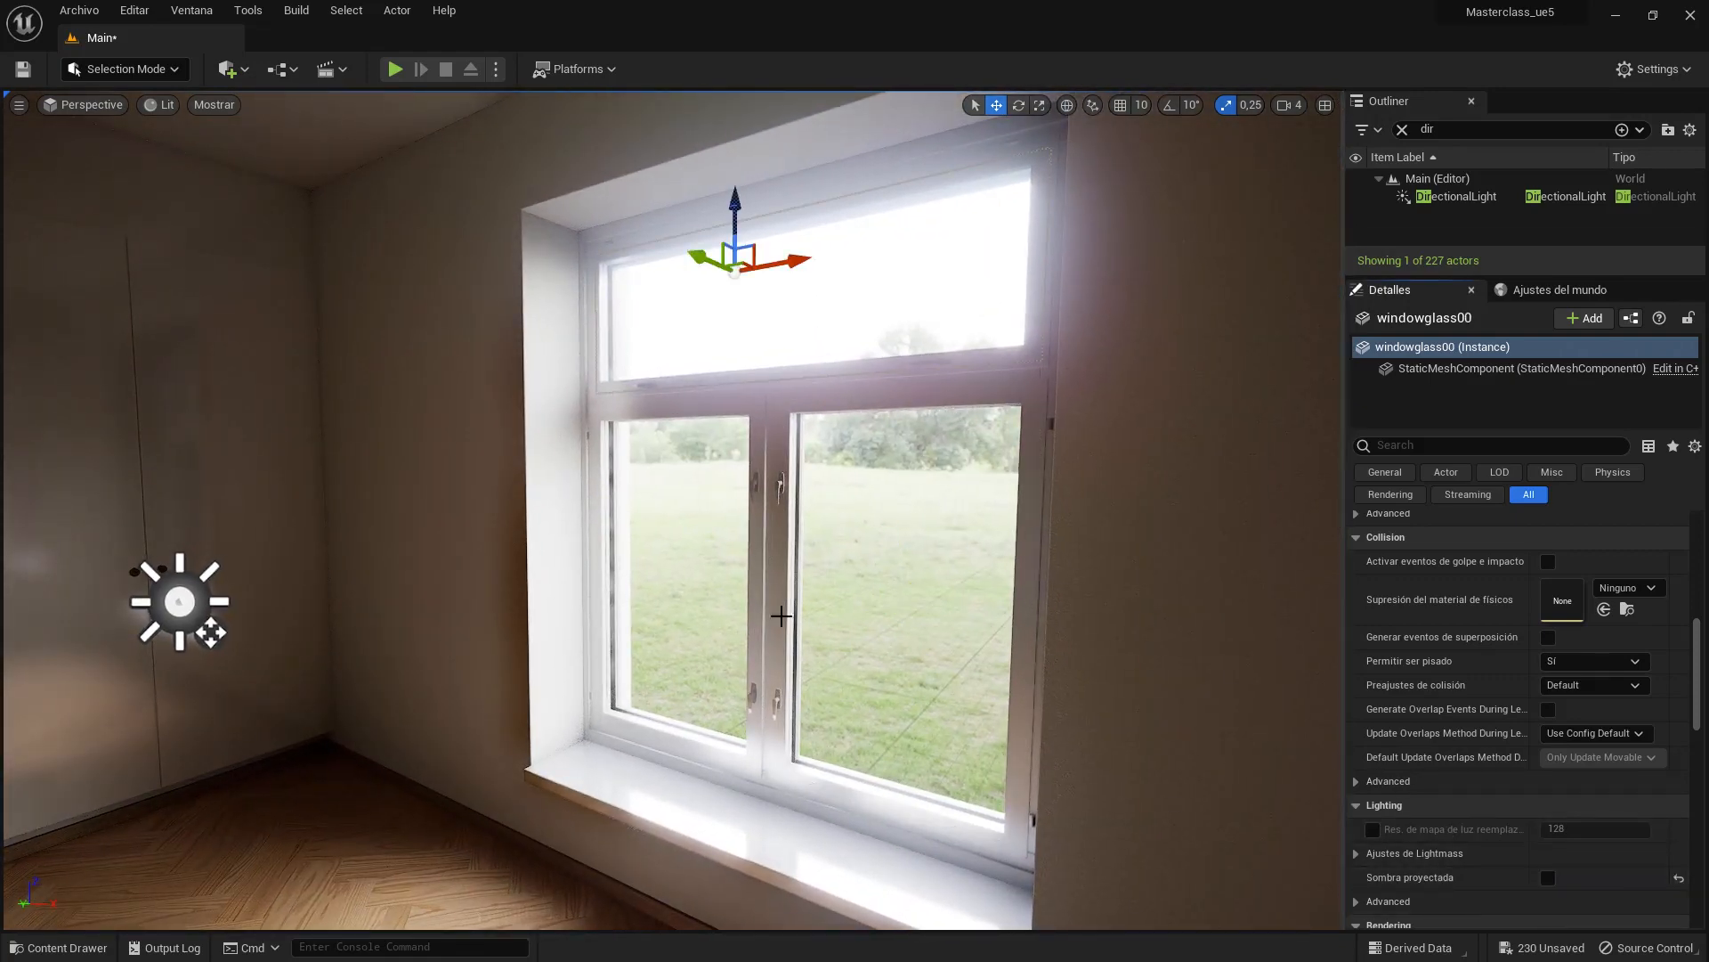
- Turn off shadow casting (Sombra proyectada) for the adjoining room window's left-hand lower pane and all three panes of the main room's middle window
{"action": "left_click", "coordinate": [763, 610]}
{"action": "left_click", "coordinate": [1548, 878]}
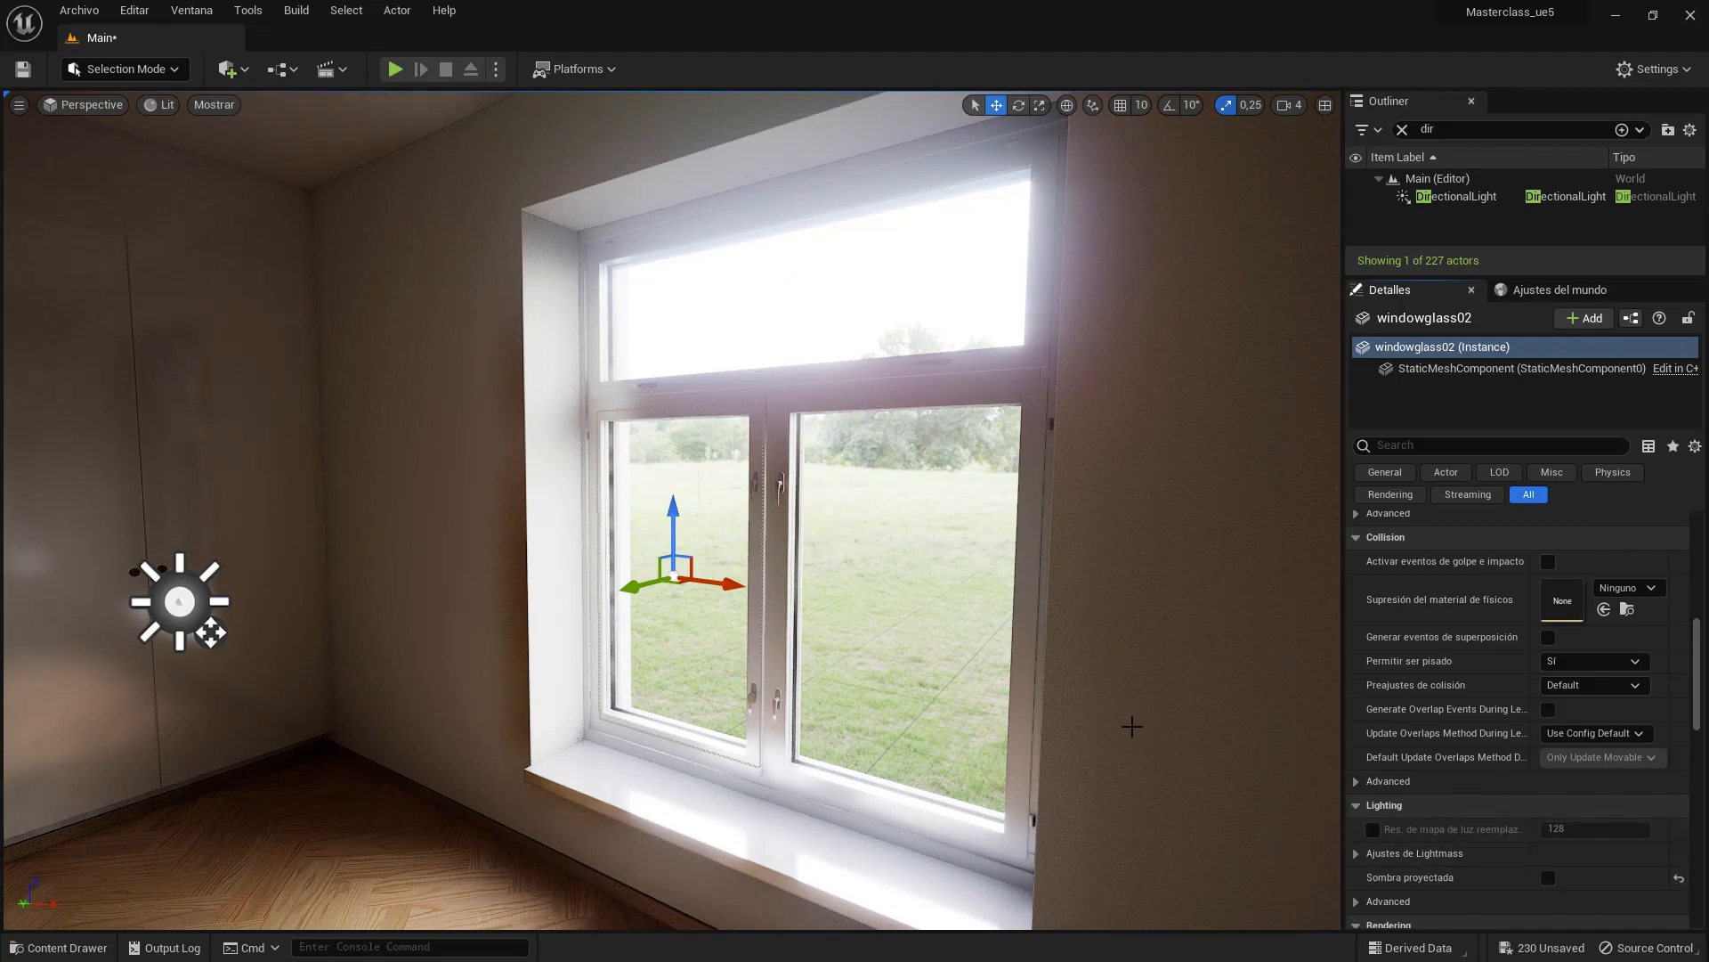
{"action": "right_click_drag", "start_coordinate": [1130, 725], "coordinate": [1055, 691]}
{"action": "left_click", "coordinate": [1095, 718]}
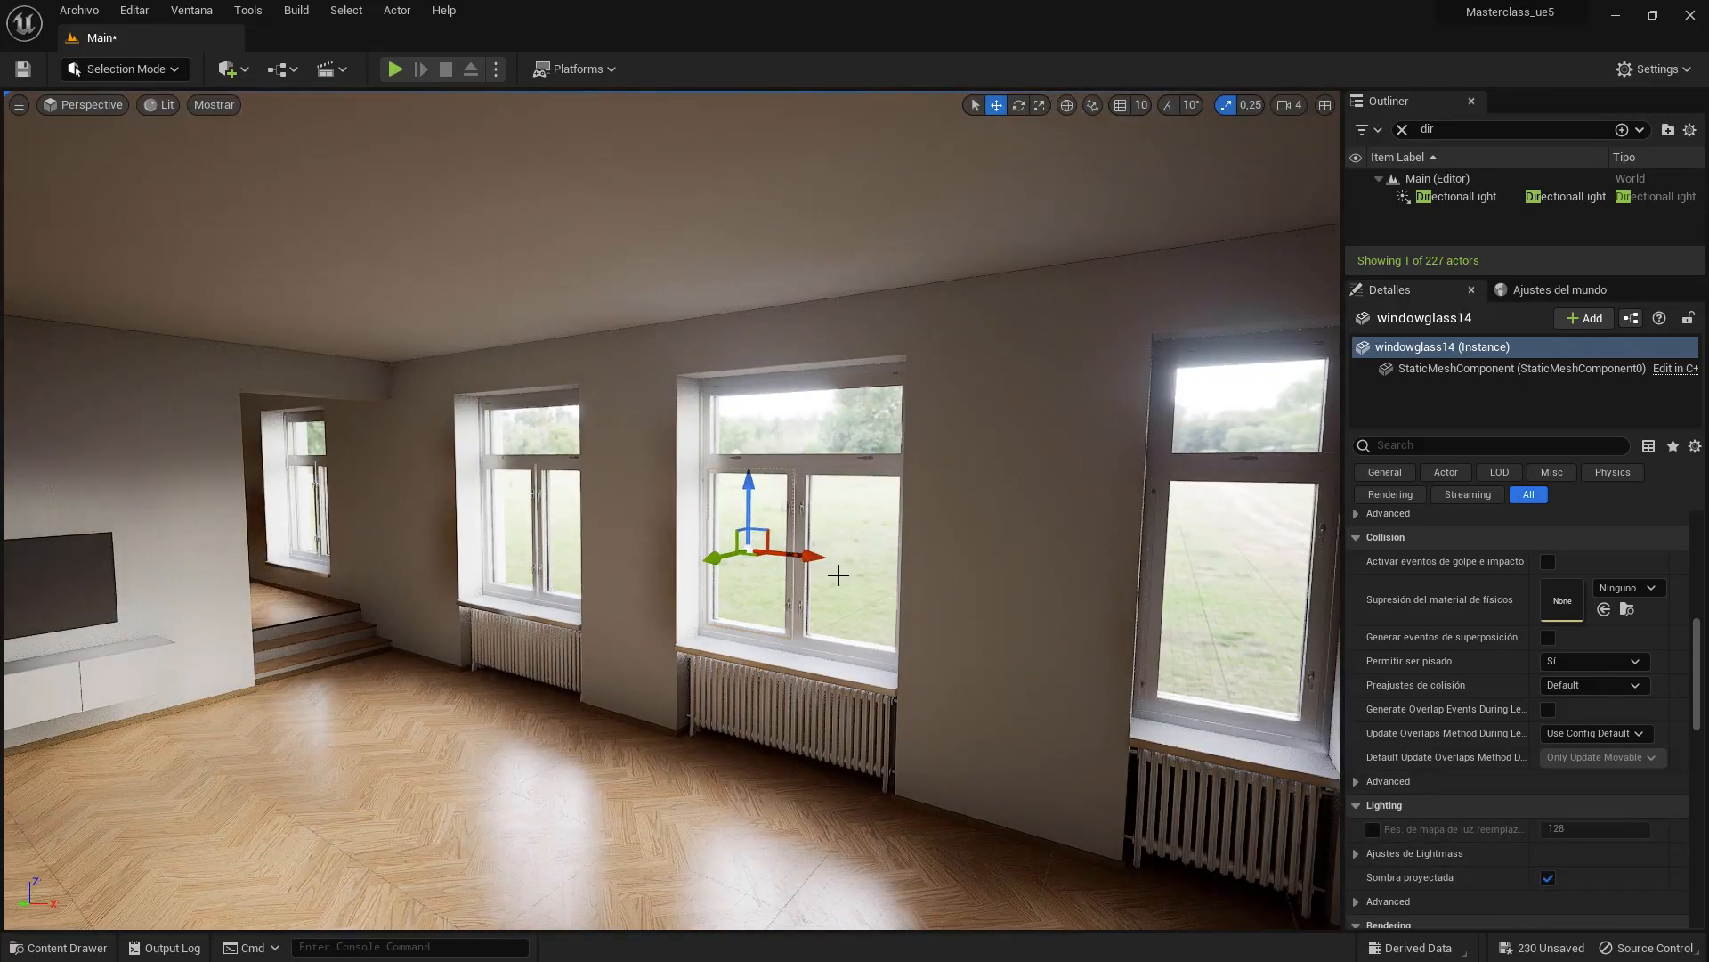
{"action": "left_click", "coordinate": [838, 575], "text": "ctrl"}
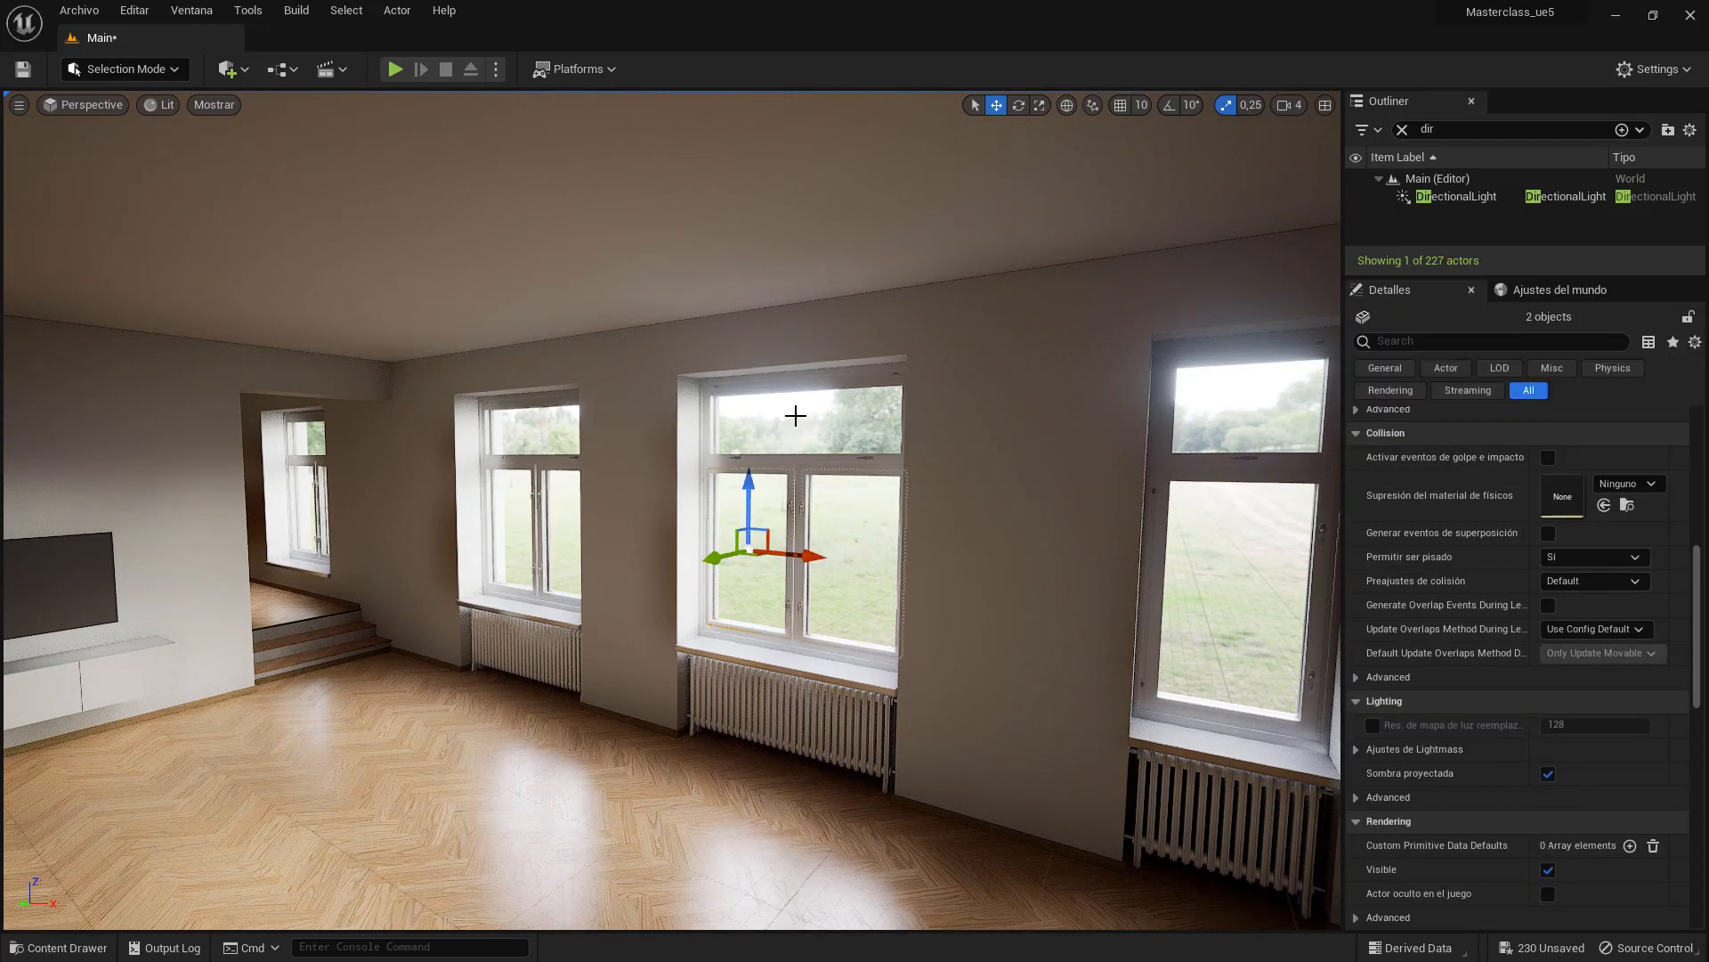
{"action": "left_click", "coordinate": [795, 415], "text": "ctrl"}
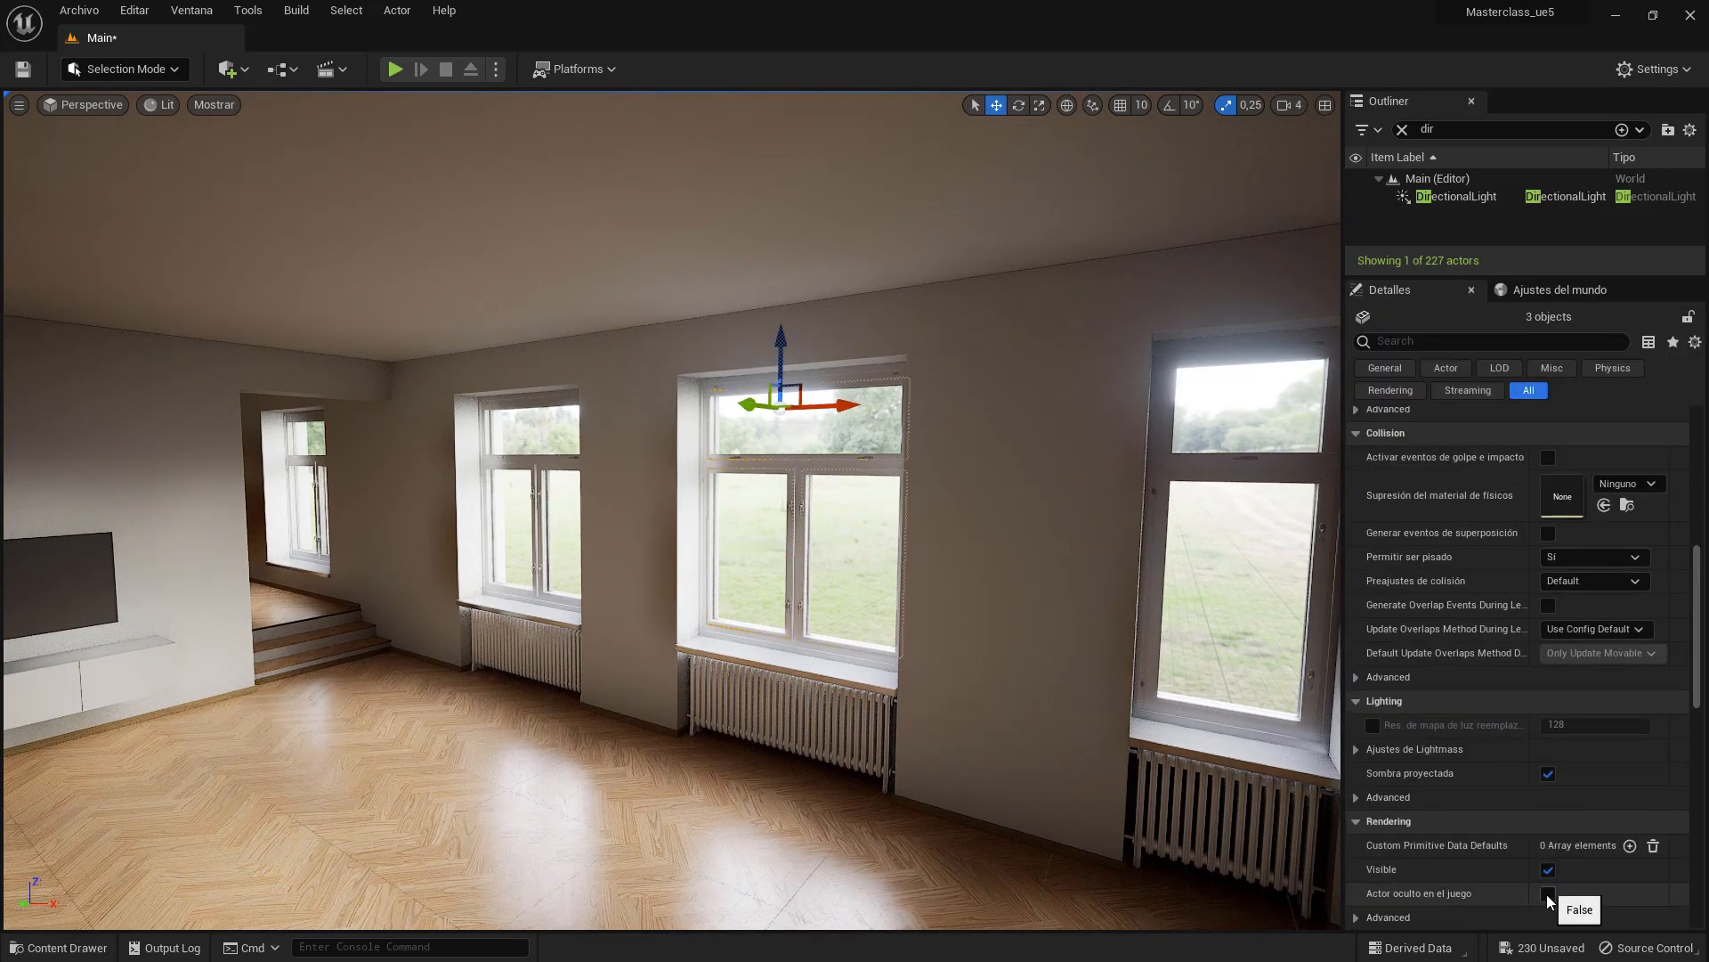
{"action": "scroll", "coordinate": [1537, 863], "scroll_direction": "down", "scroll_amount": 3}
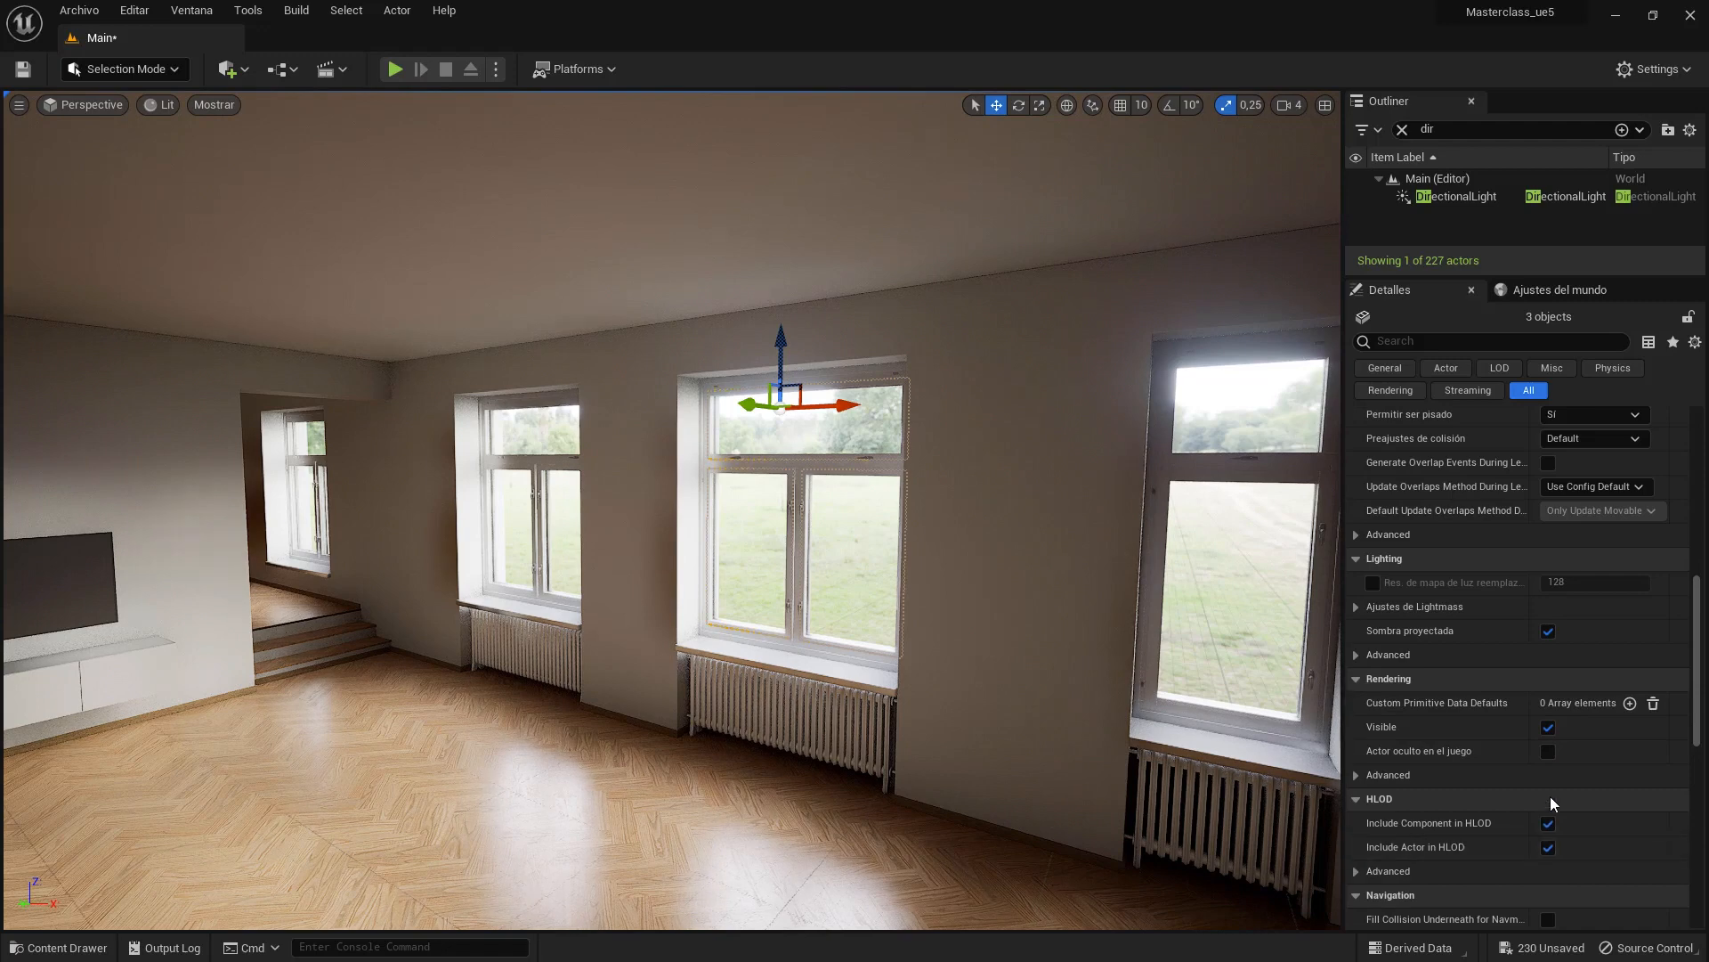
{"action": "left_click", "coordinate": [1549, 631]}
- Select the upper and lower panes of the narrow window beside the kitchen counter as well, and turn off their shadow casting
{"action": "right_click_drag", "start_coordinate": [1184, 609], "coordinate": [1193, 607]}
{"action": "key", "text": "d"}
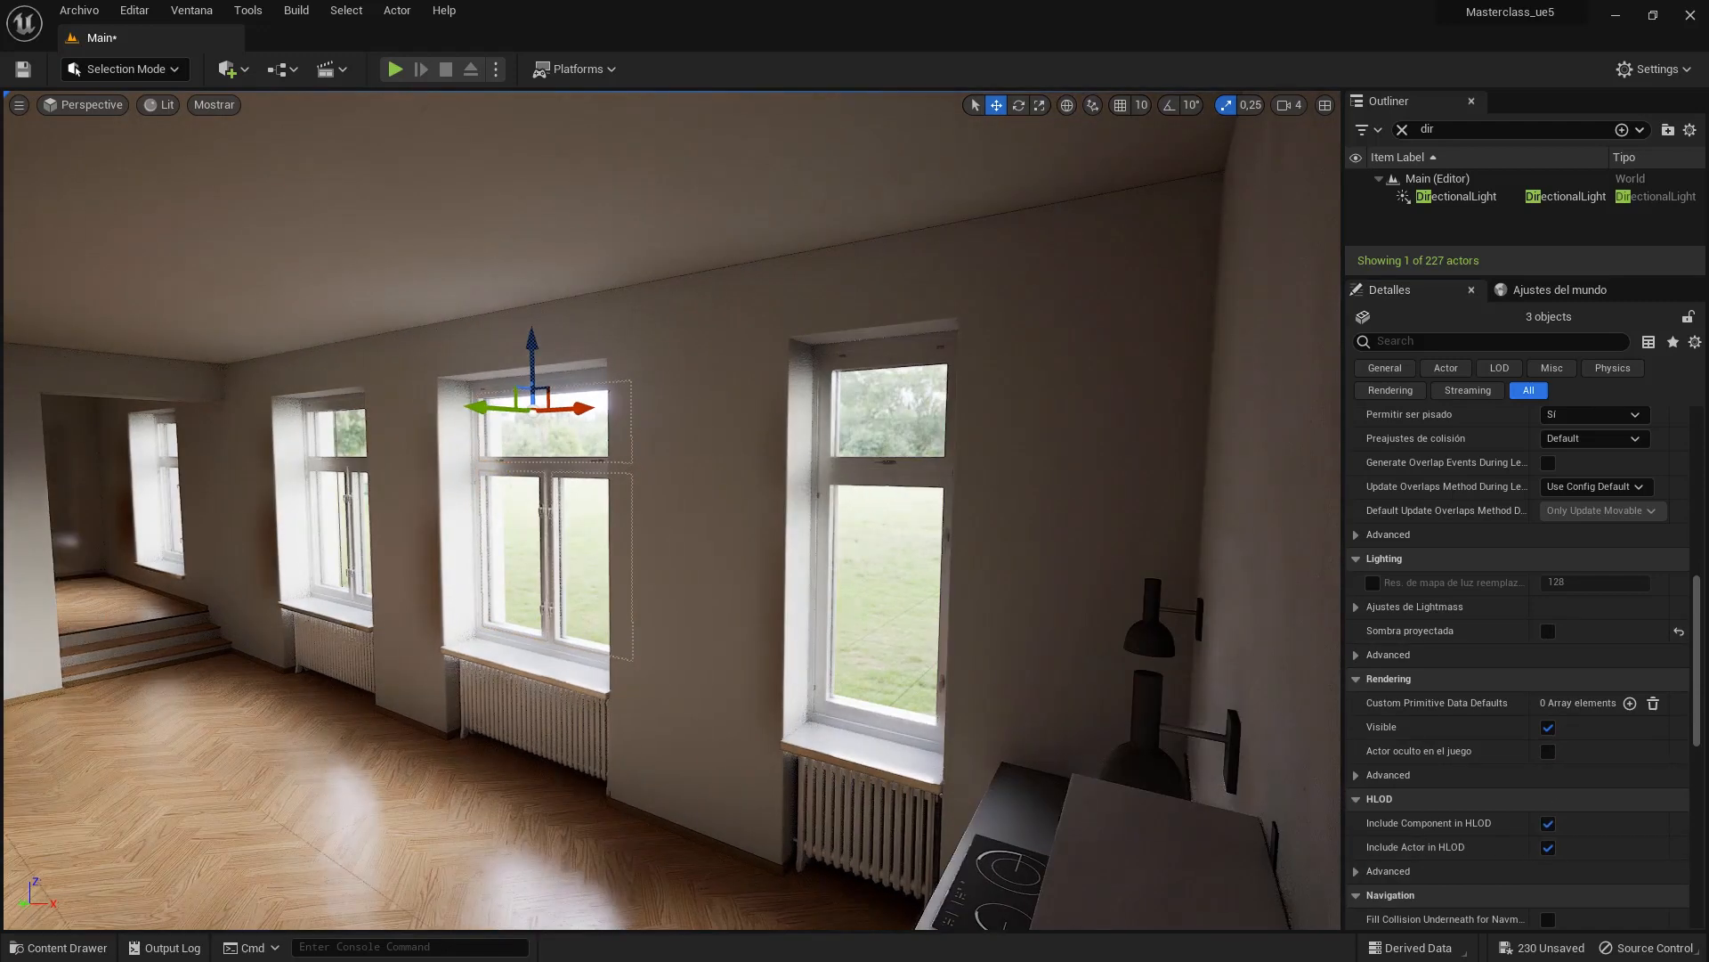
{"action": "left_click", "coordinate": [901, 405], "text": "ctrl"}
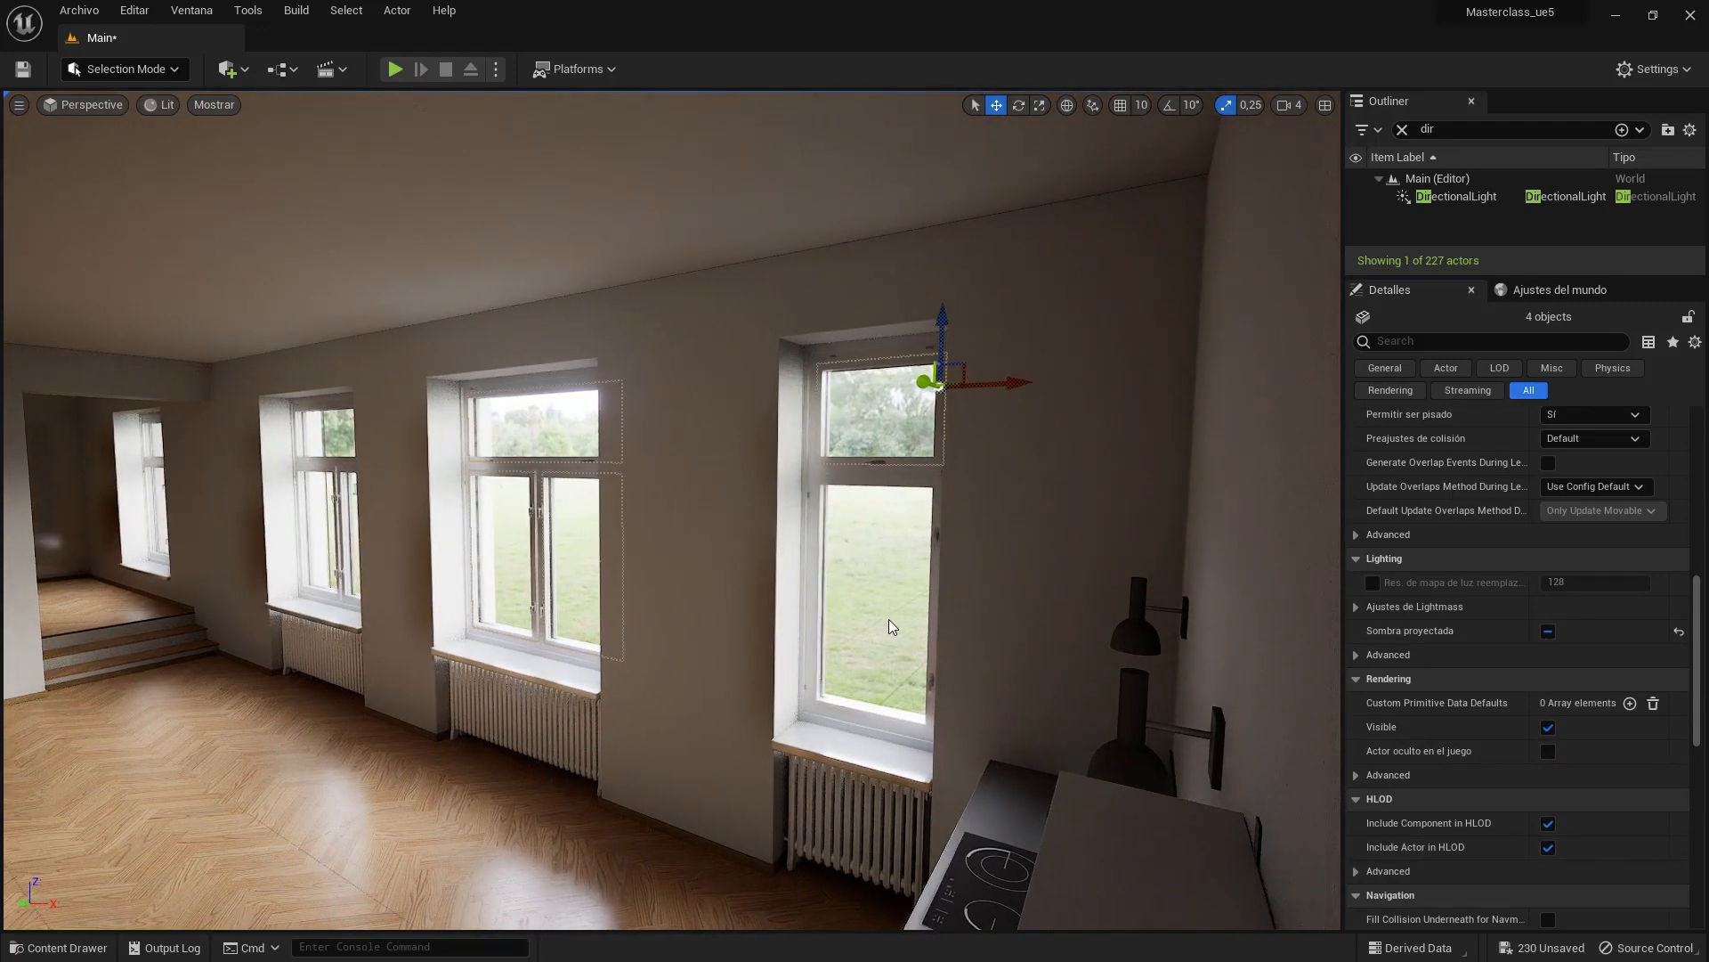
{"action": "left_click", "coordinate": [872, 619], "text": "ctrl"}
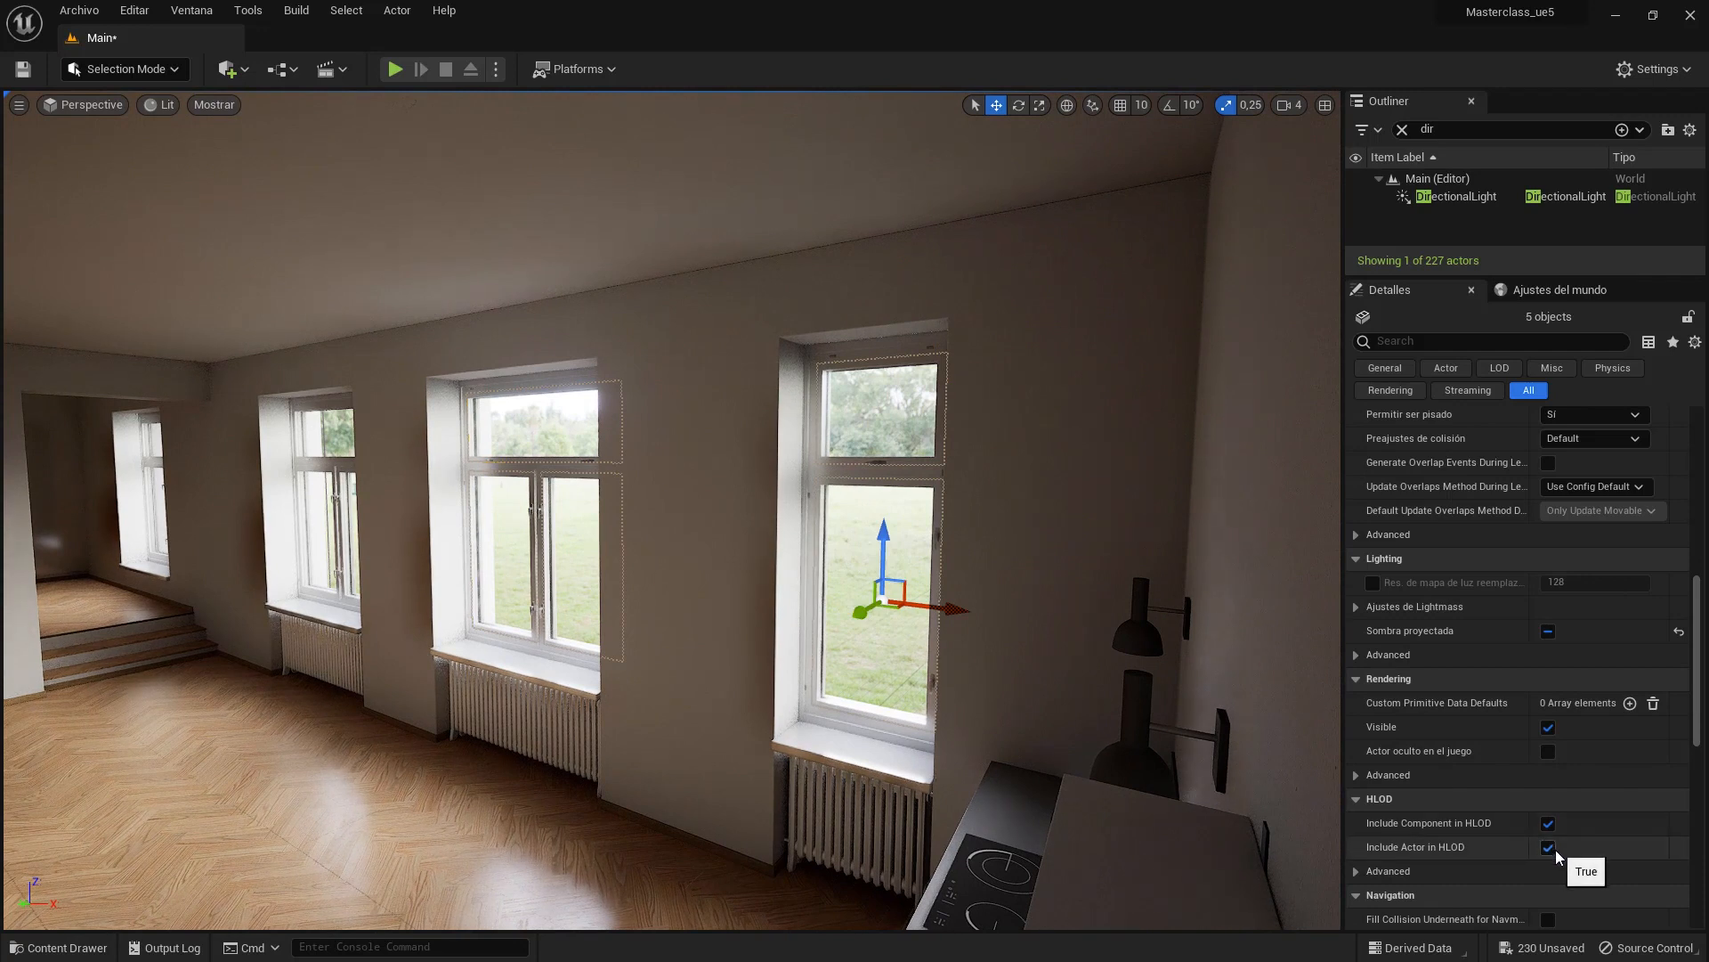
{"action": "scroll", "coordinate": [1547, 824], "scroll_direction": "down", "scroll_amount": 2}
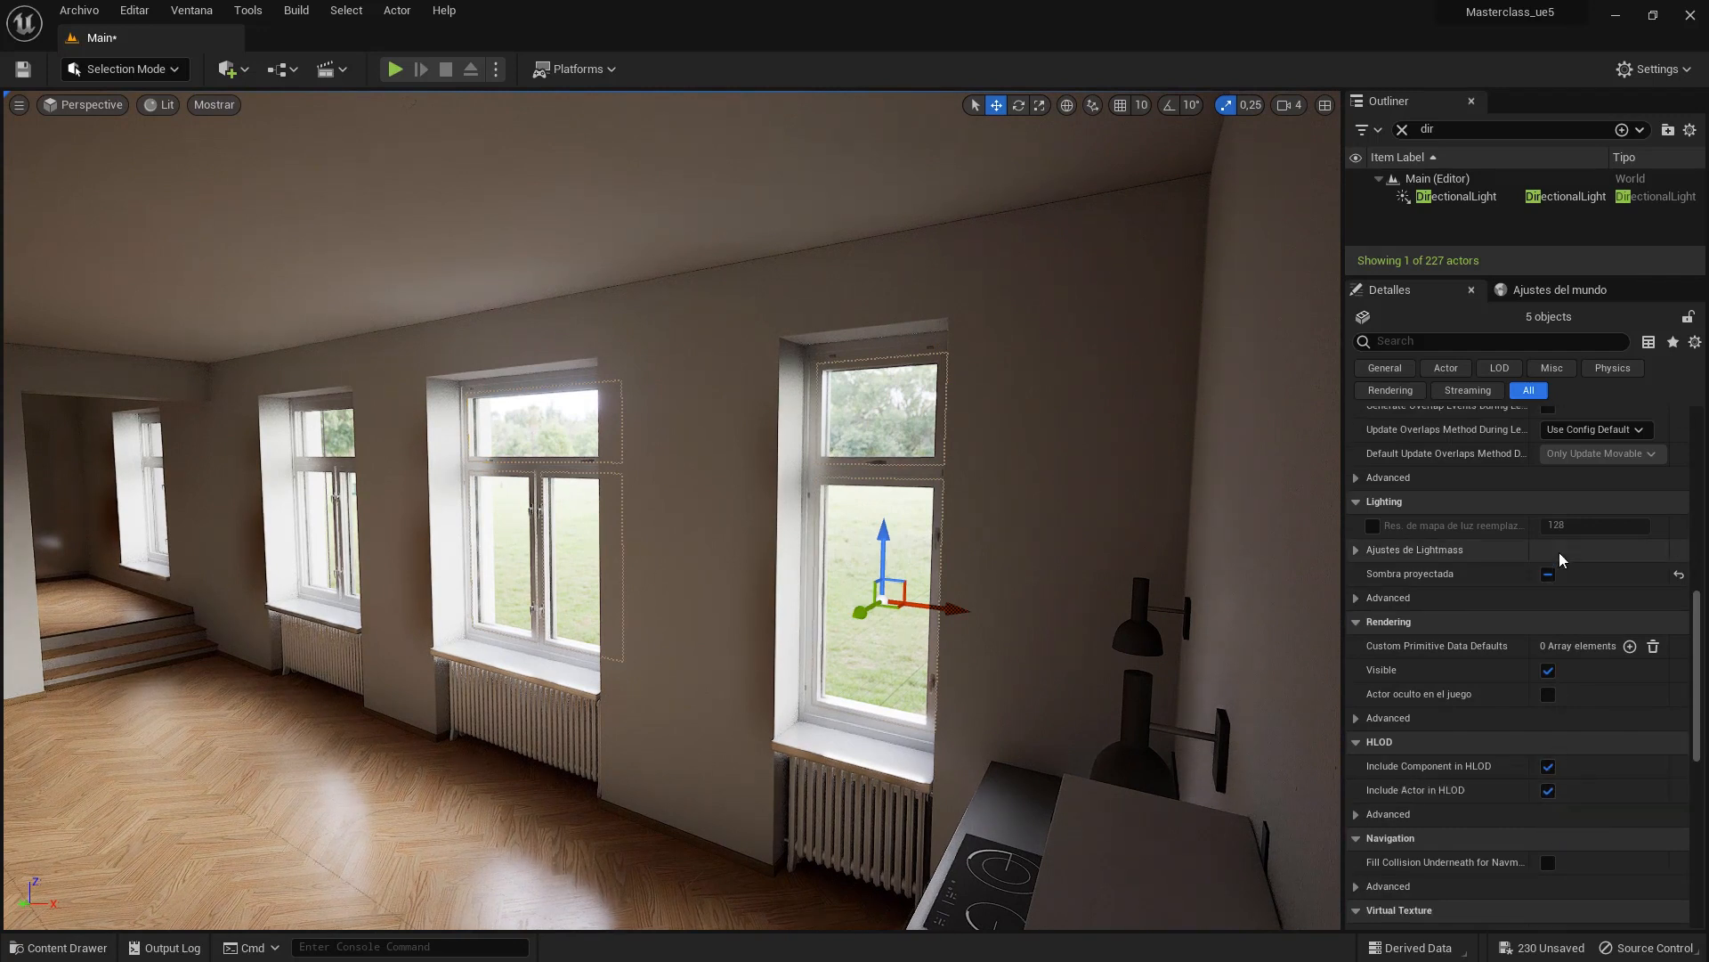
{"action": "left_click", "coordinate": [1548, 575]}
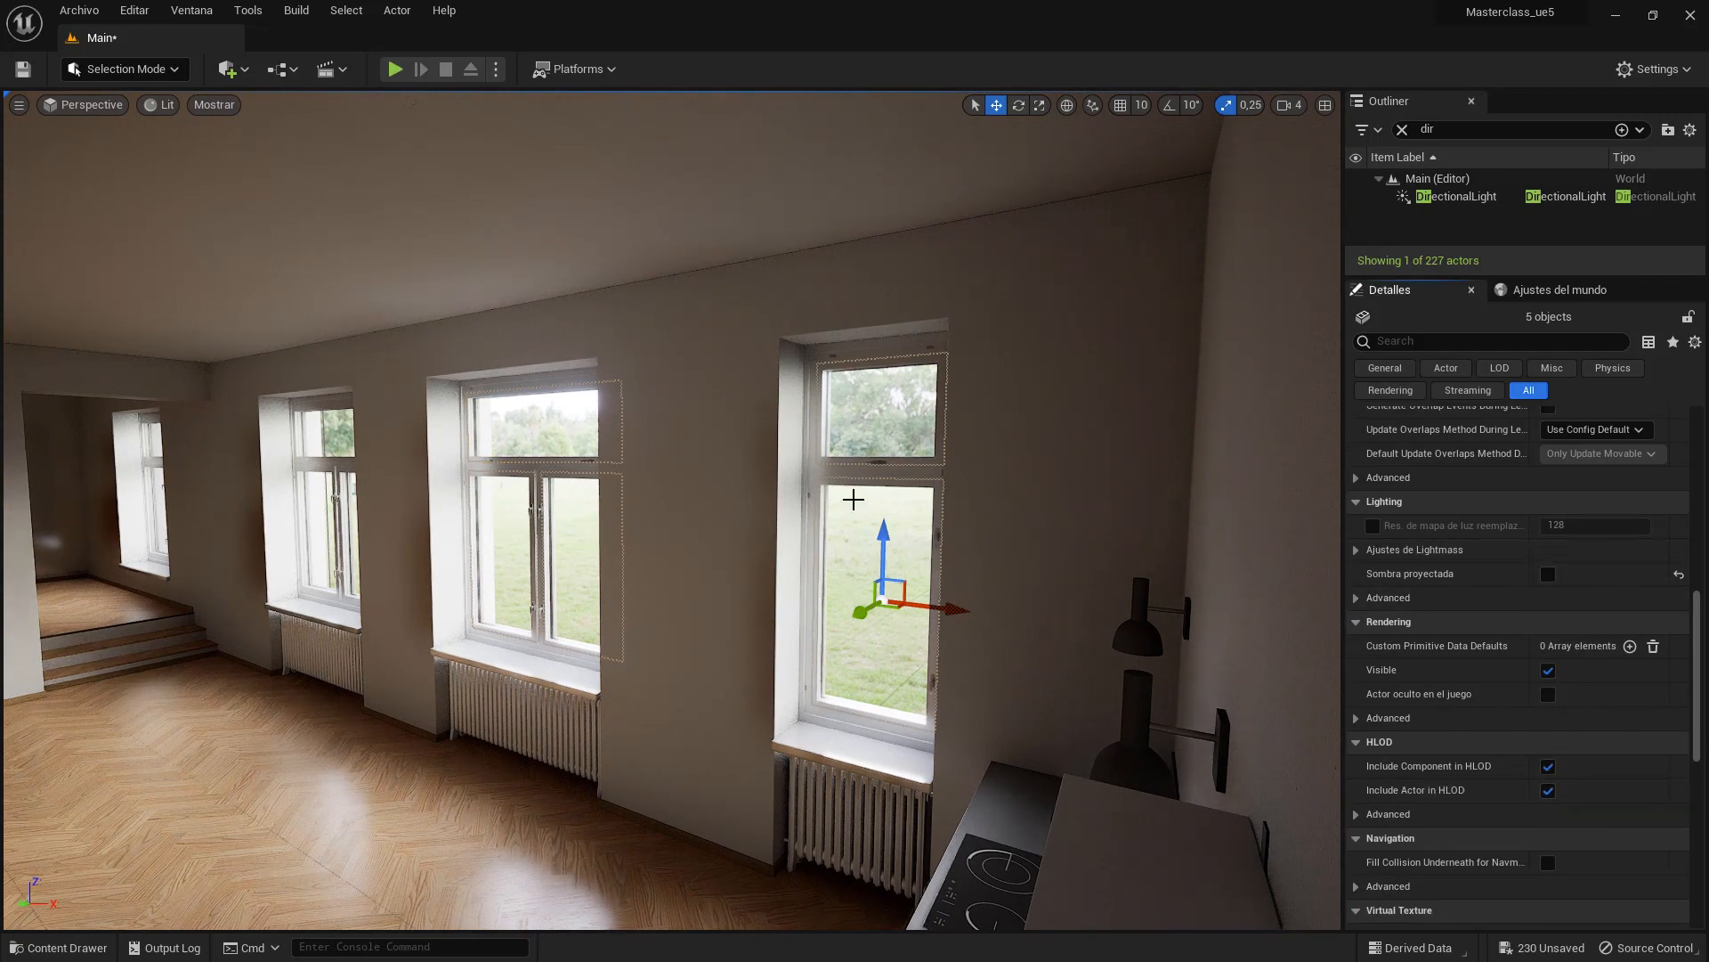
- Save the Main level and clear the glass pane selection
{"action": "left_click", "coordinate": [23, 68]}
{"action": "right_click_drag", "start_coordinate": [1058, 493], "coordinate": [1058, 493]}
{"action": "key", "text": "Escape"}
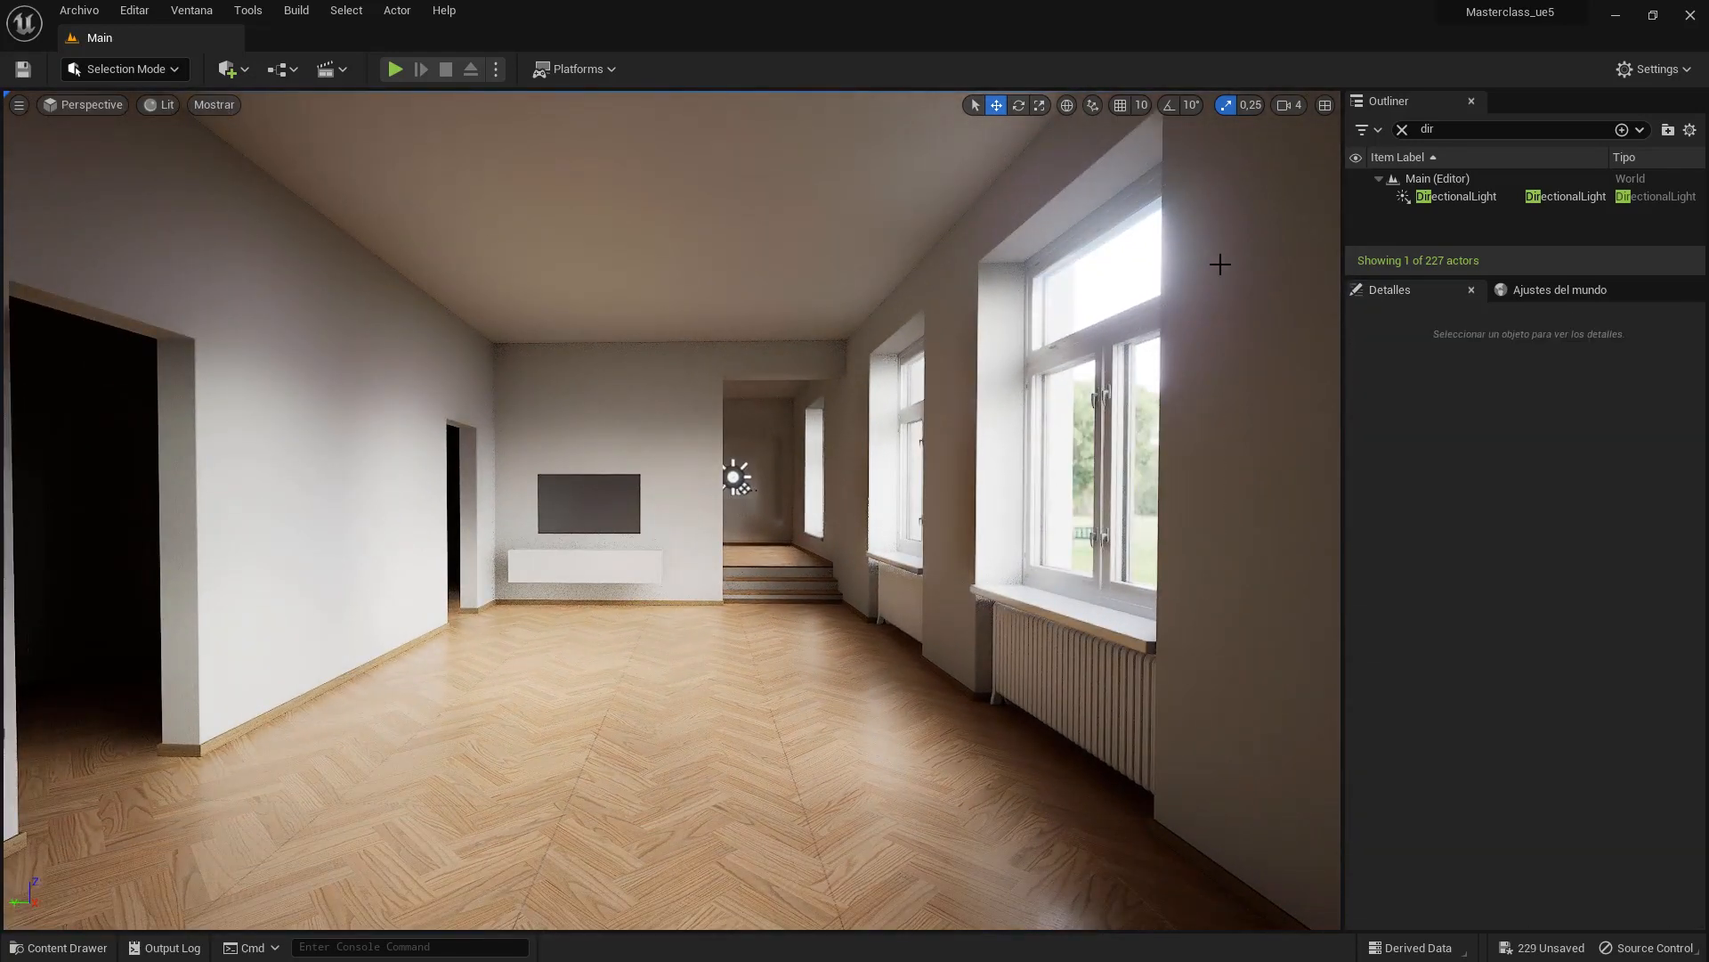
- Select the DirectionalLight and rotate the sun interactively, aiming it through the main room's windows
{"action": "left_click", "coordinate": [1480, 198]}
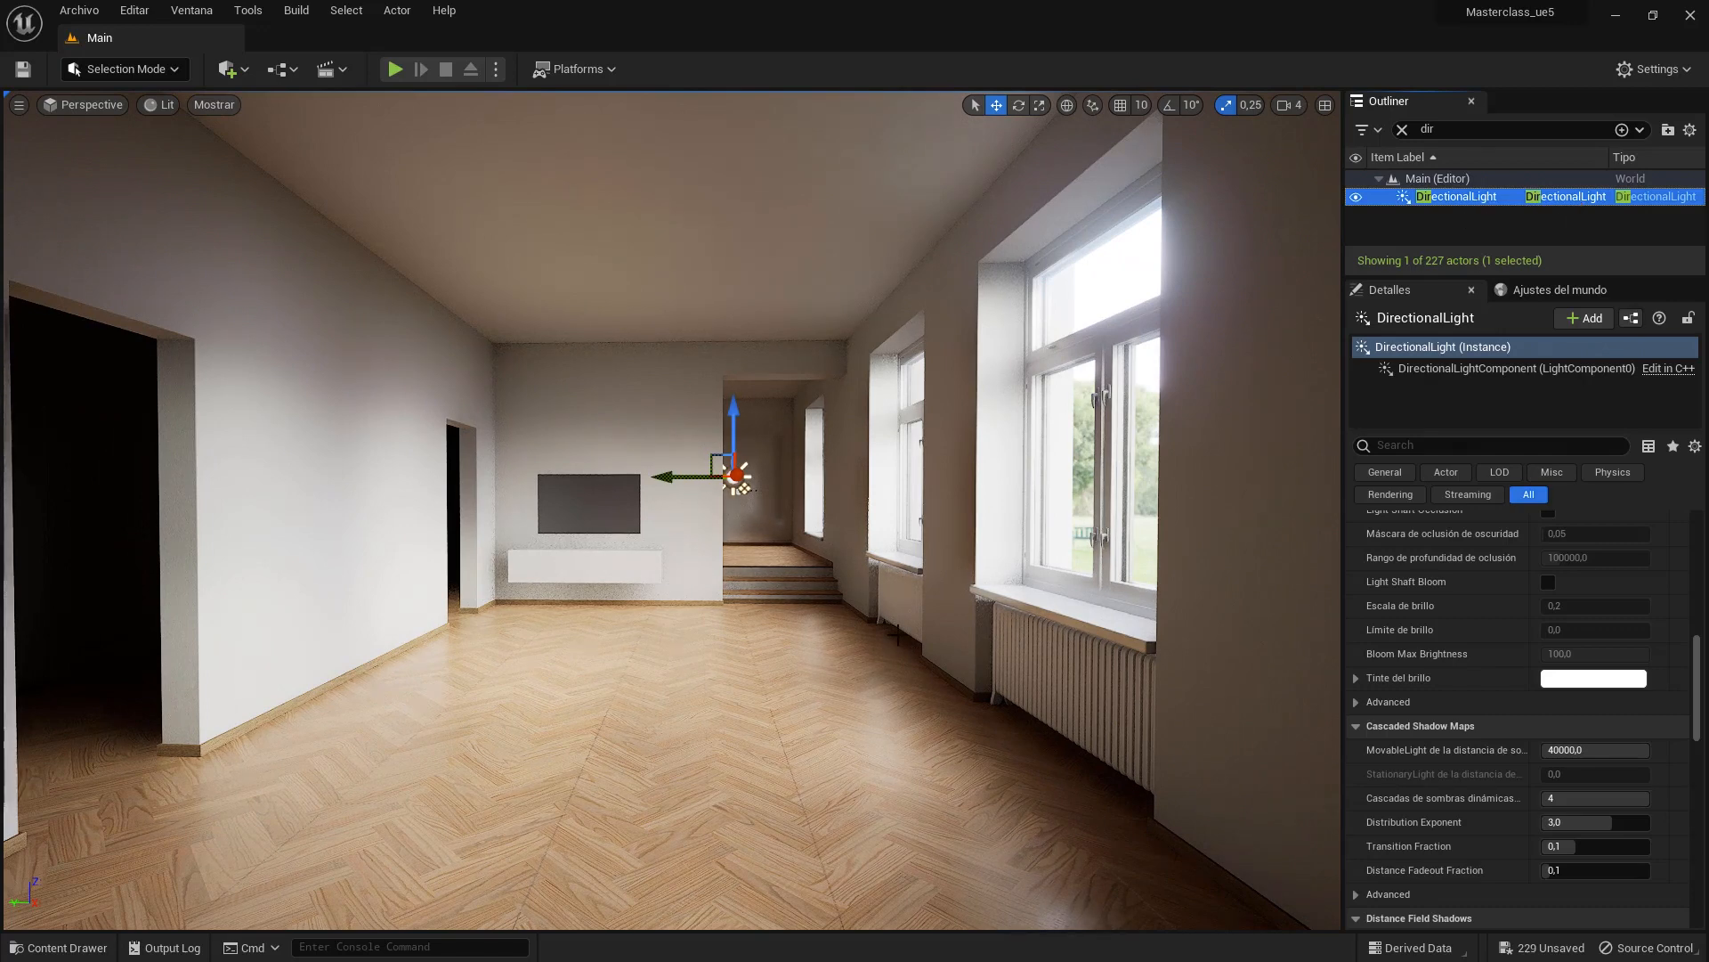
{"action": "key", "text": "ctrl+l"}
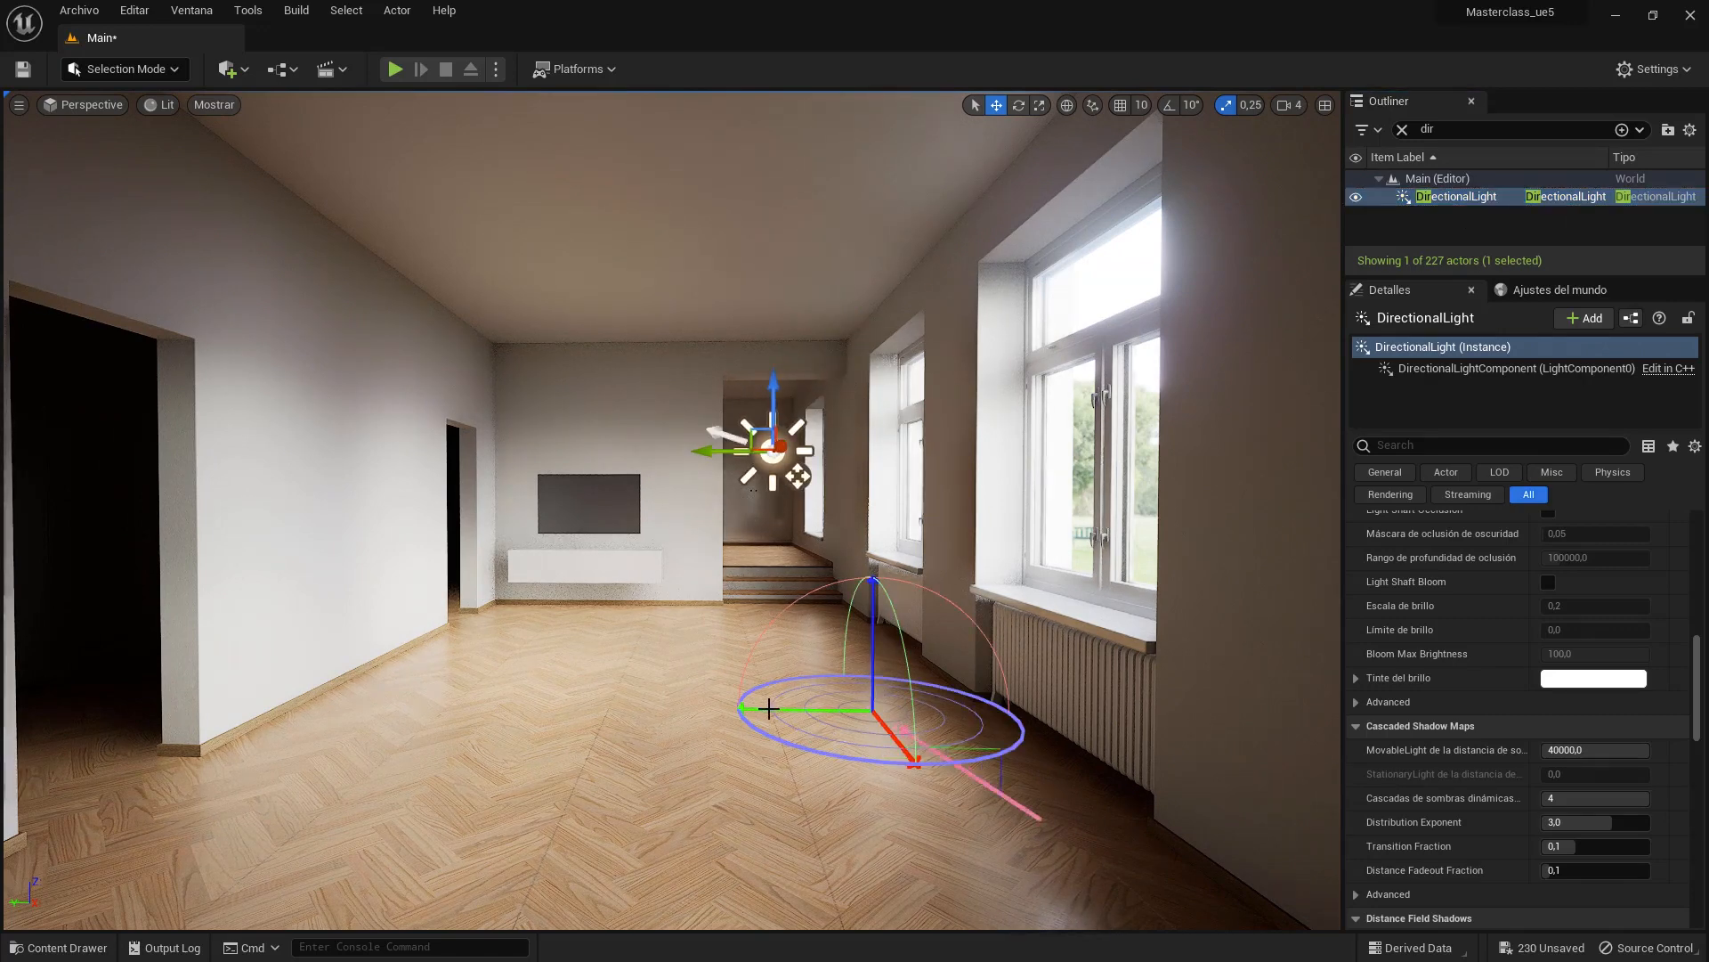
{"action": "key", "text": "ctrl+l"}
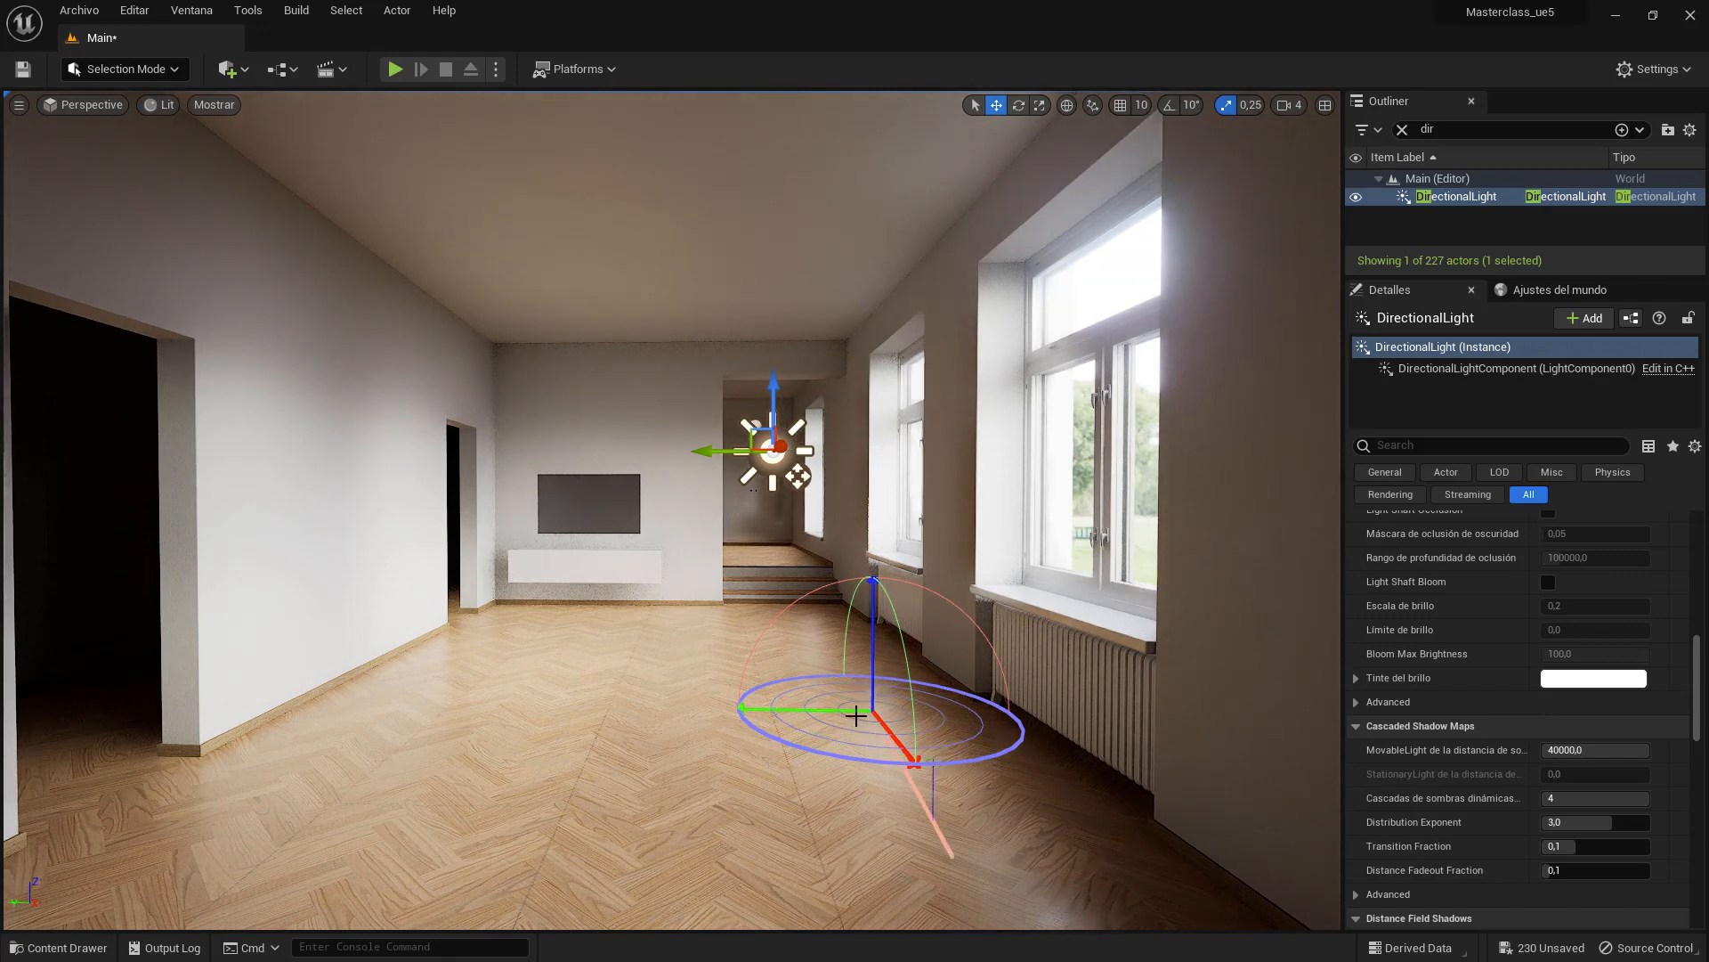
{"action": "key", "text": "ctrl+l"}
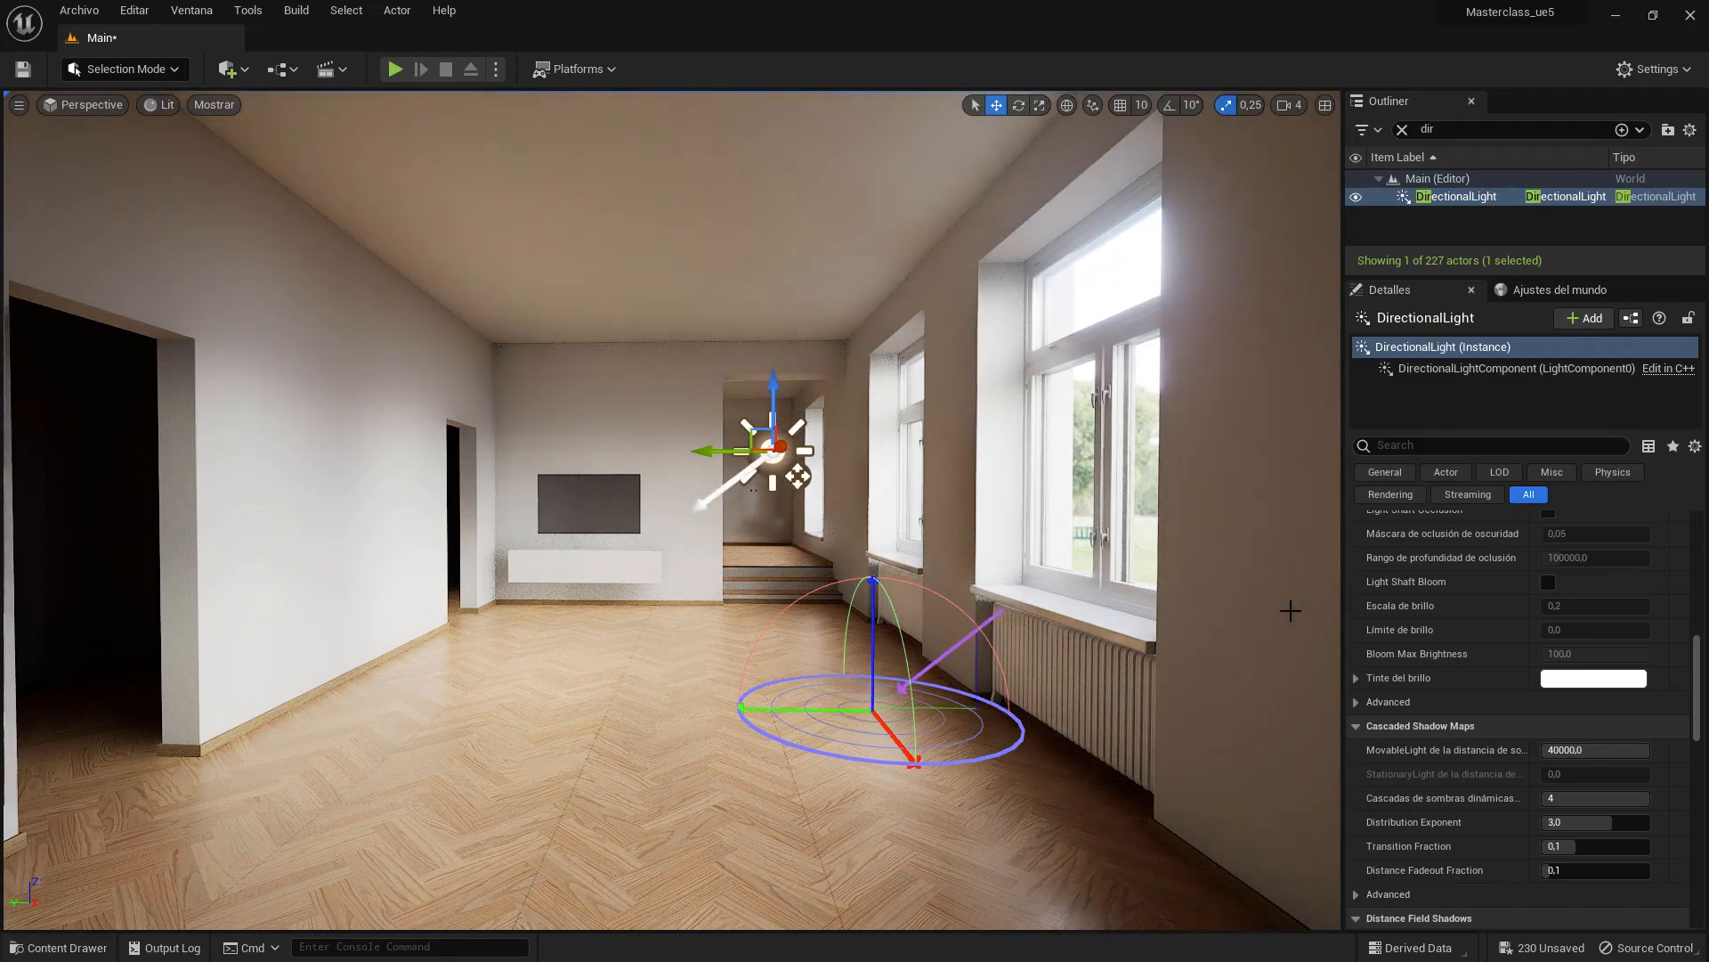
{"action": "key", "text": "ctrl+l"}
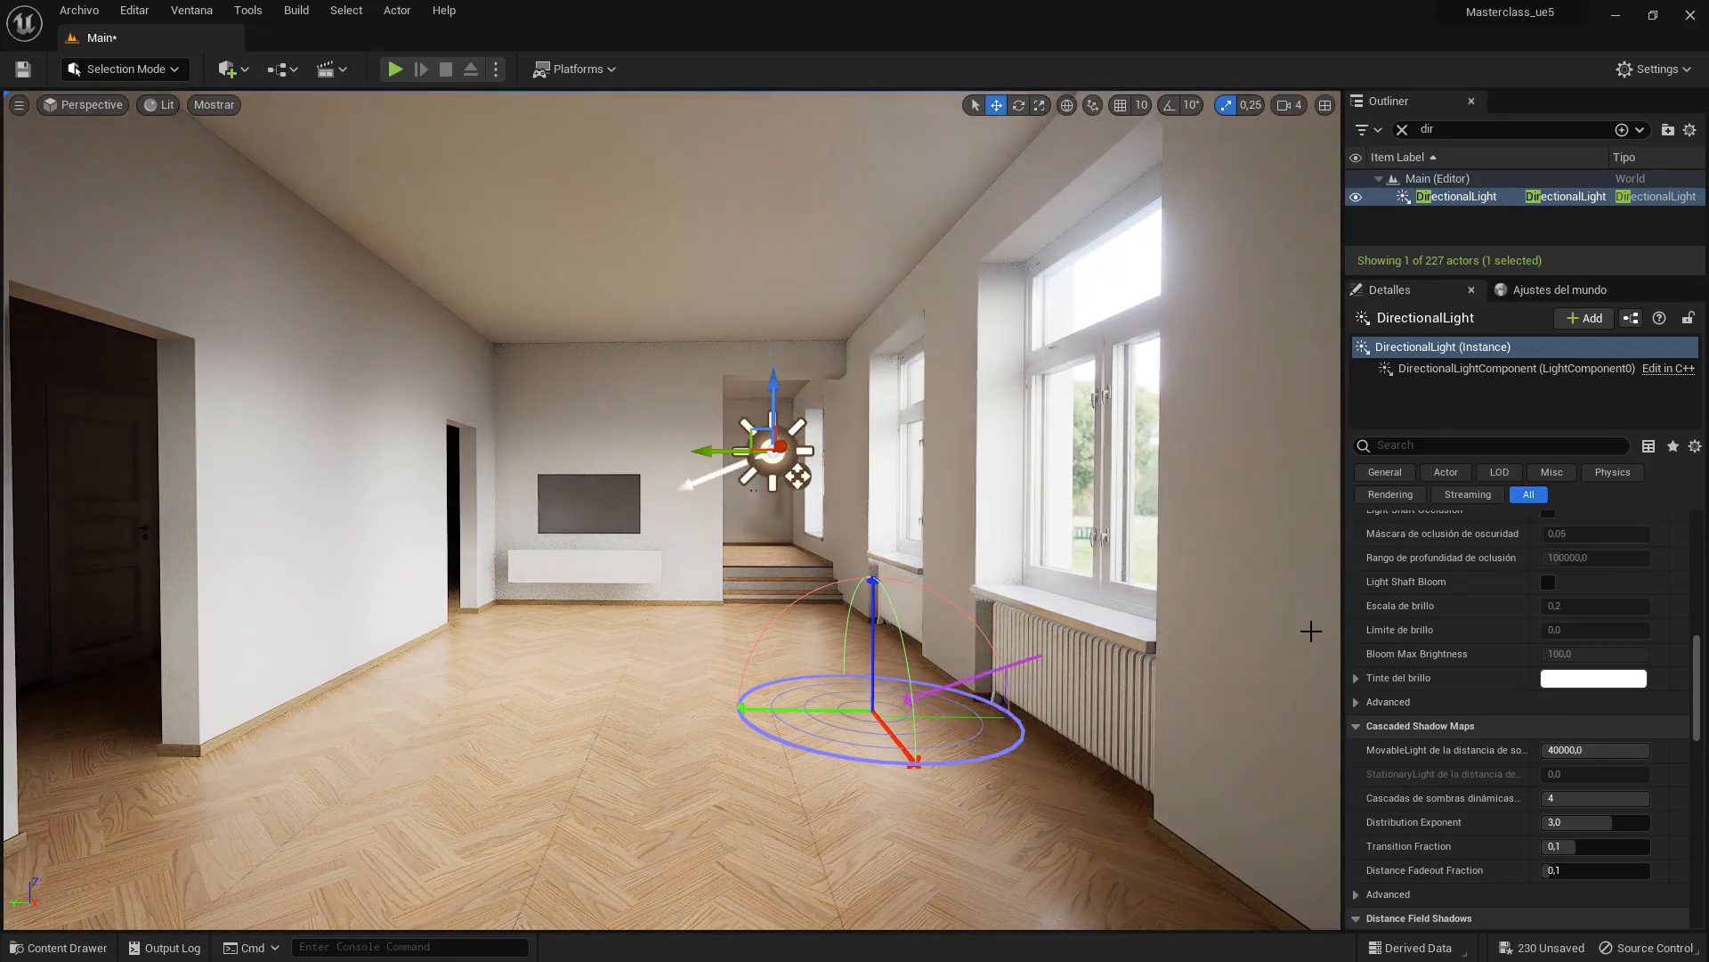
{"action": "key", "text": "ctrl+l"}
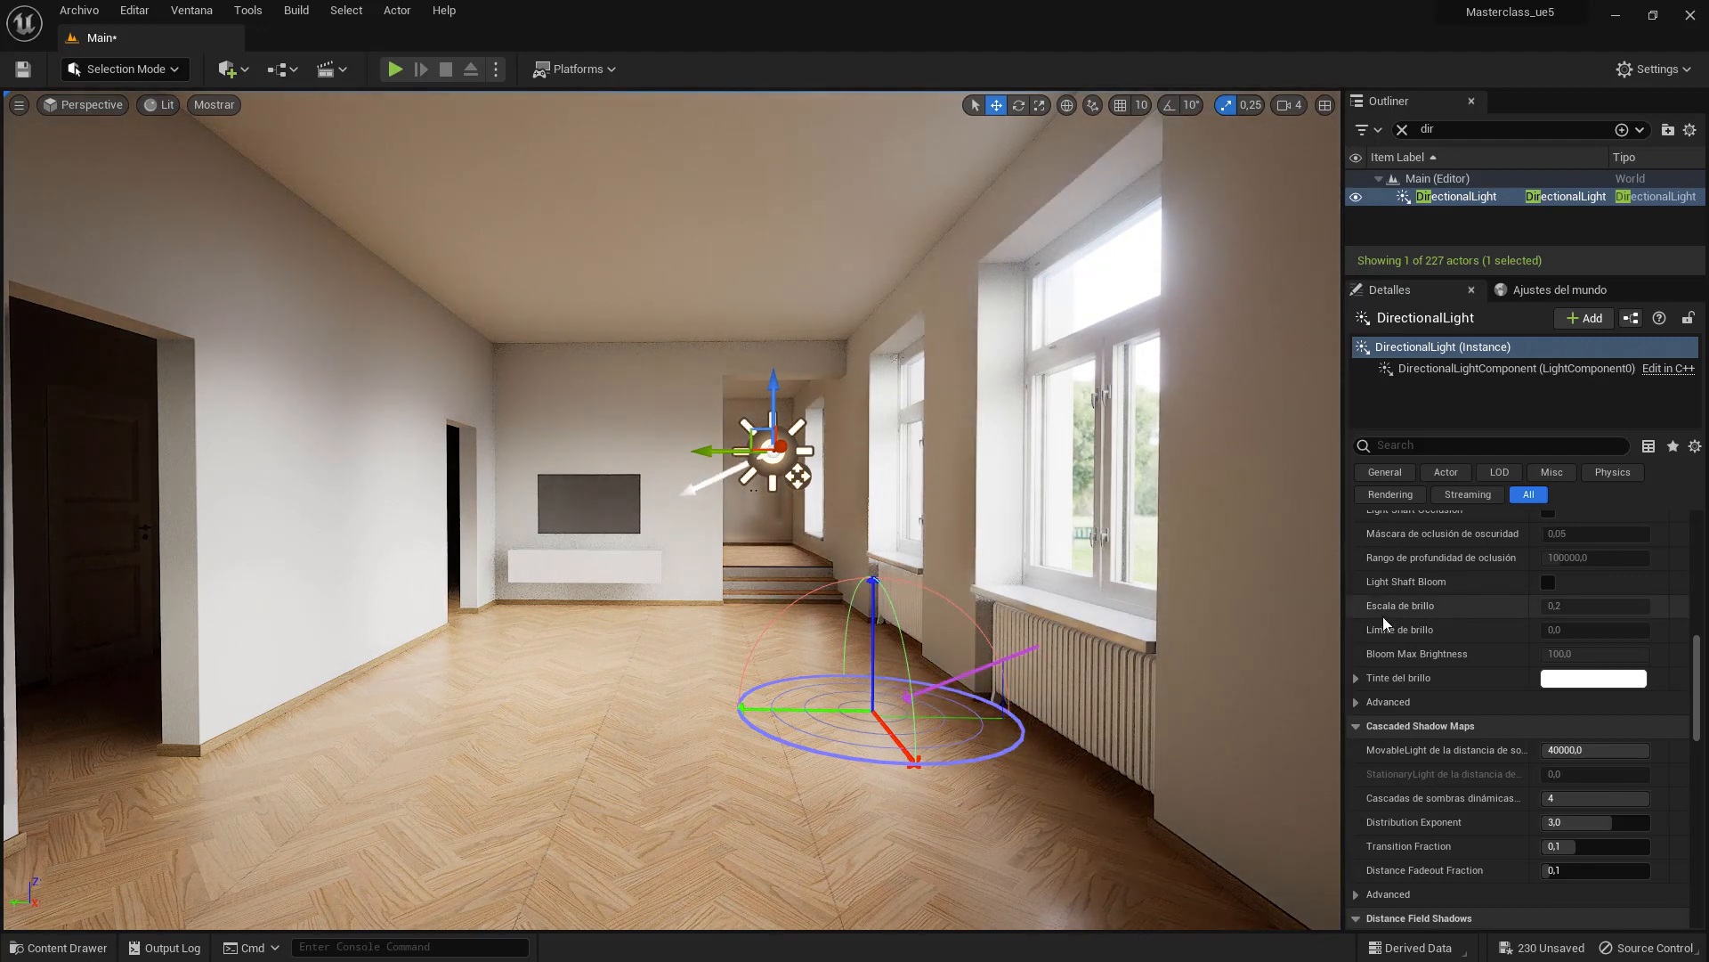
{"action": "left_click", "coordinate": [1184, 666]}
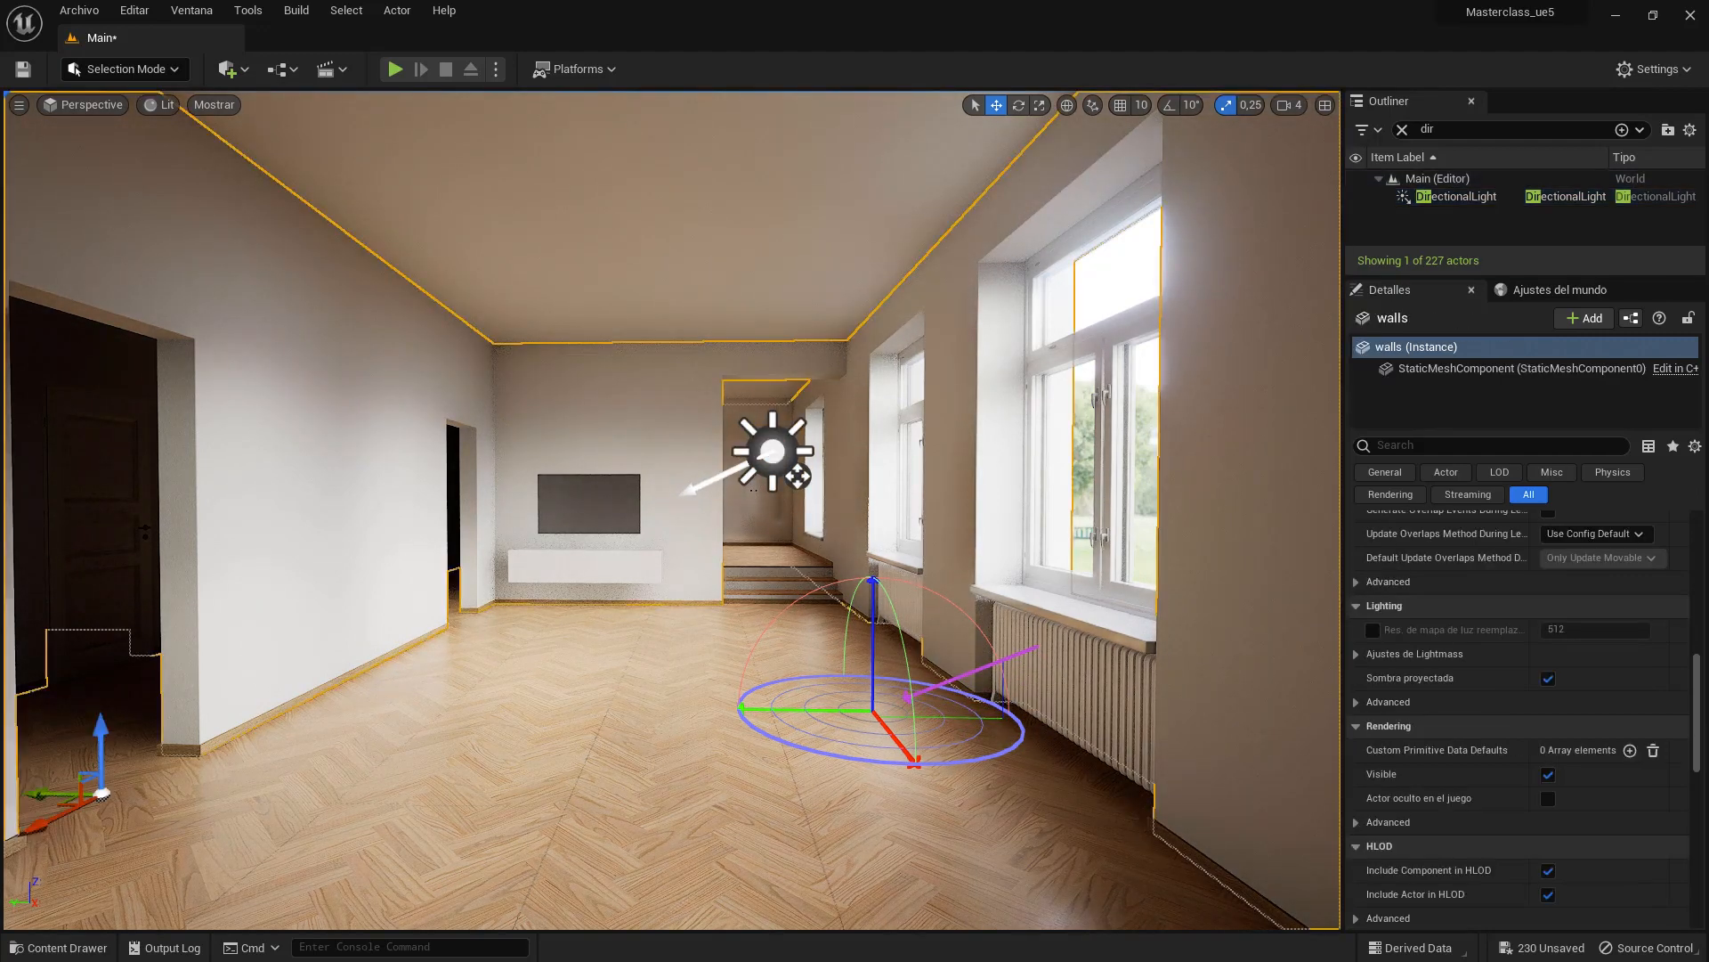
- Set the DirectionalLight's intensity (Intensidad) to 1 lux
{"action": "left_click", "coordinate": [1473, 197]}
{"action": "scroll", "coordinate": [1535, 691], "scroll_direction": "up", "scroll_amount": 10}
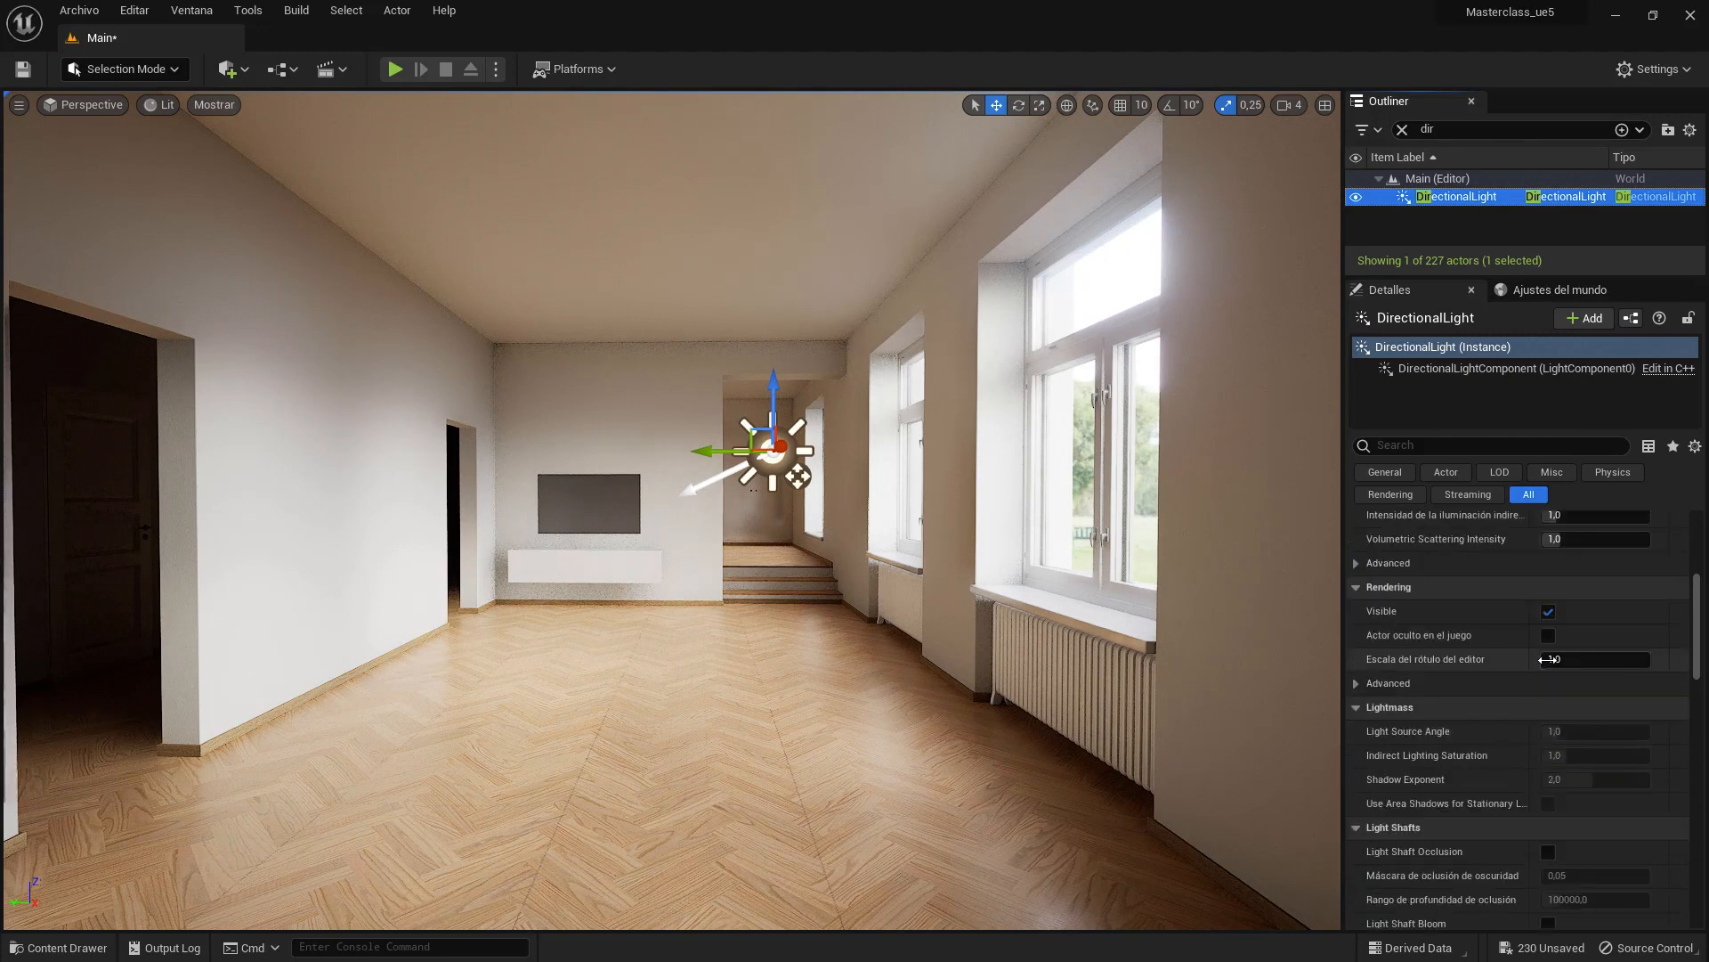
{"action": "left_click", "coordinate": [1569, 666]}
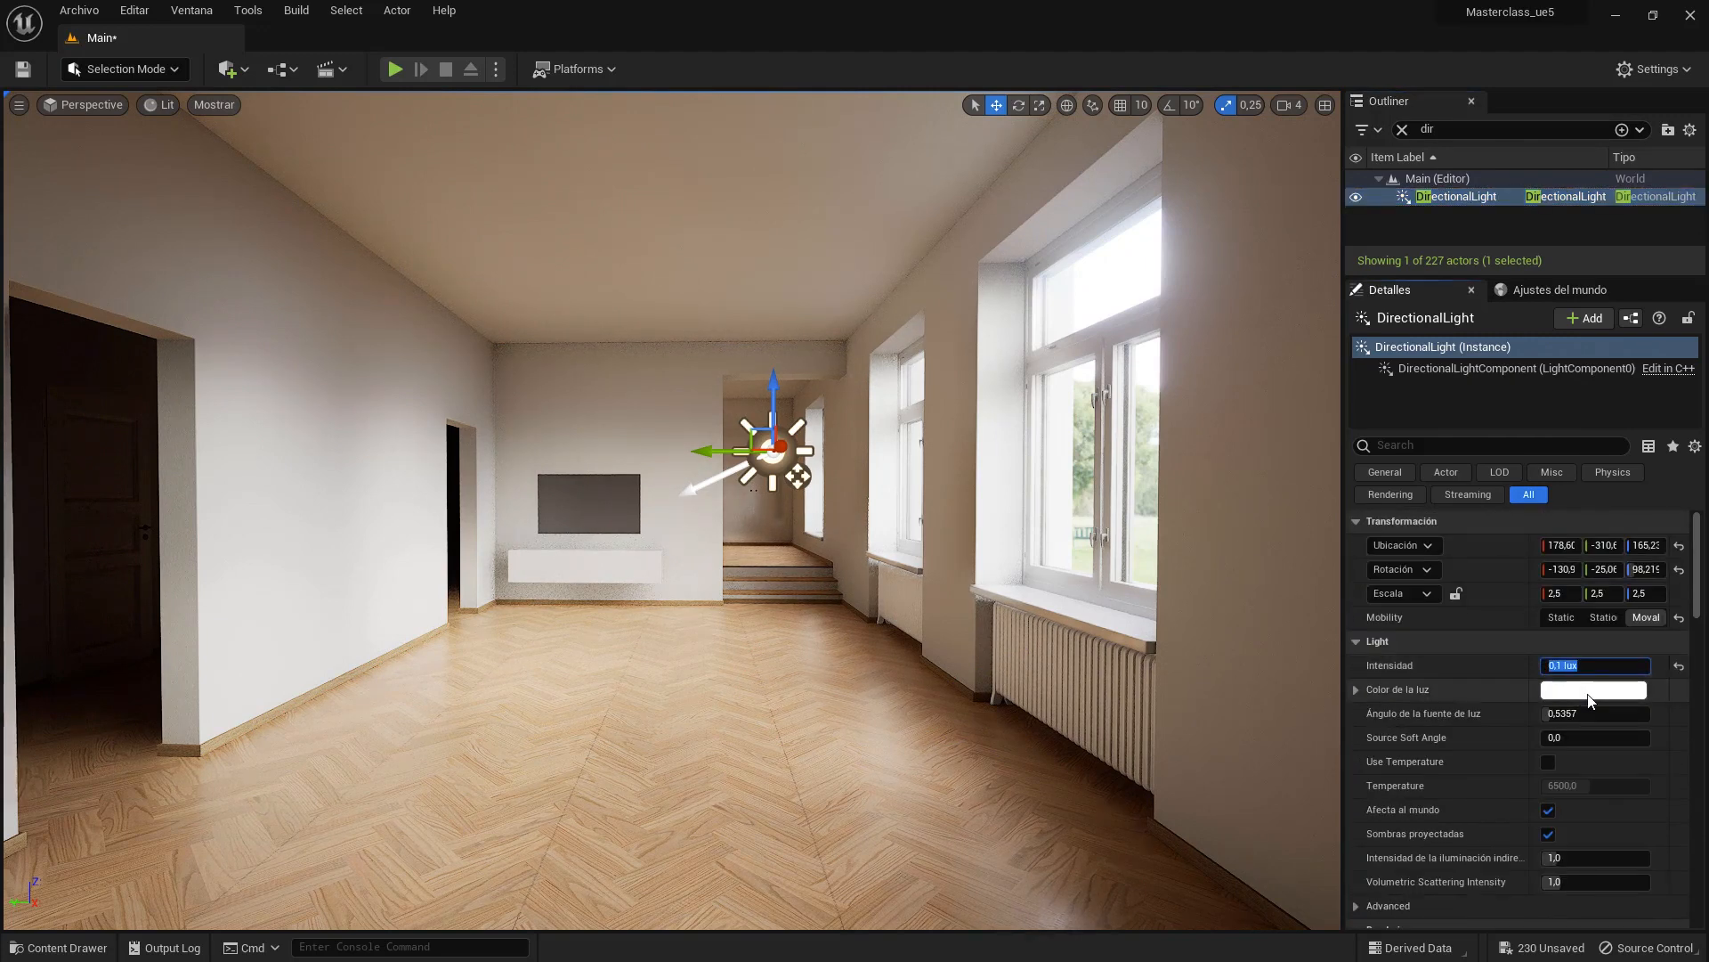
{"action": "type", "text": "1"}
{"action": "key", "text": "Return"}
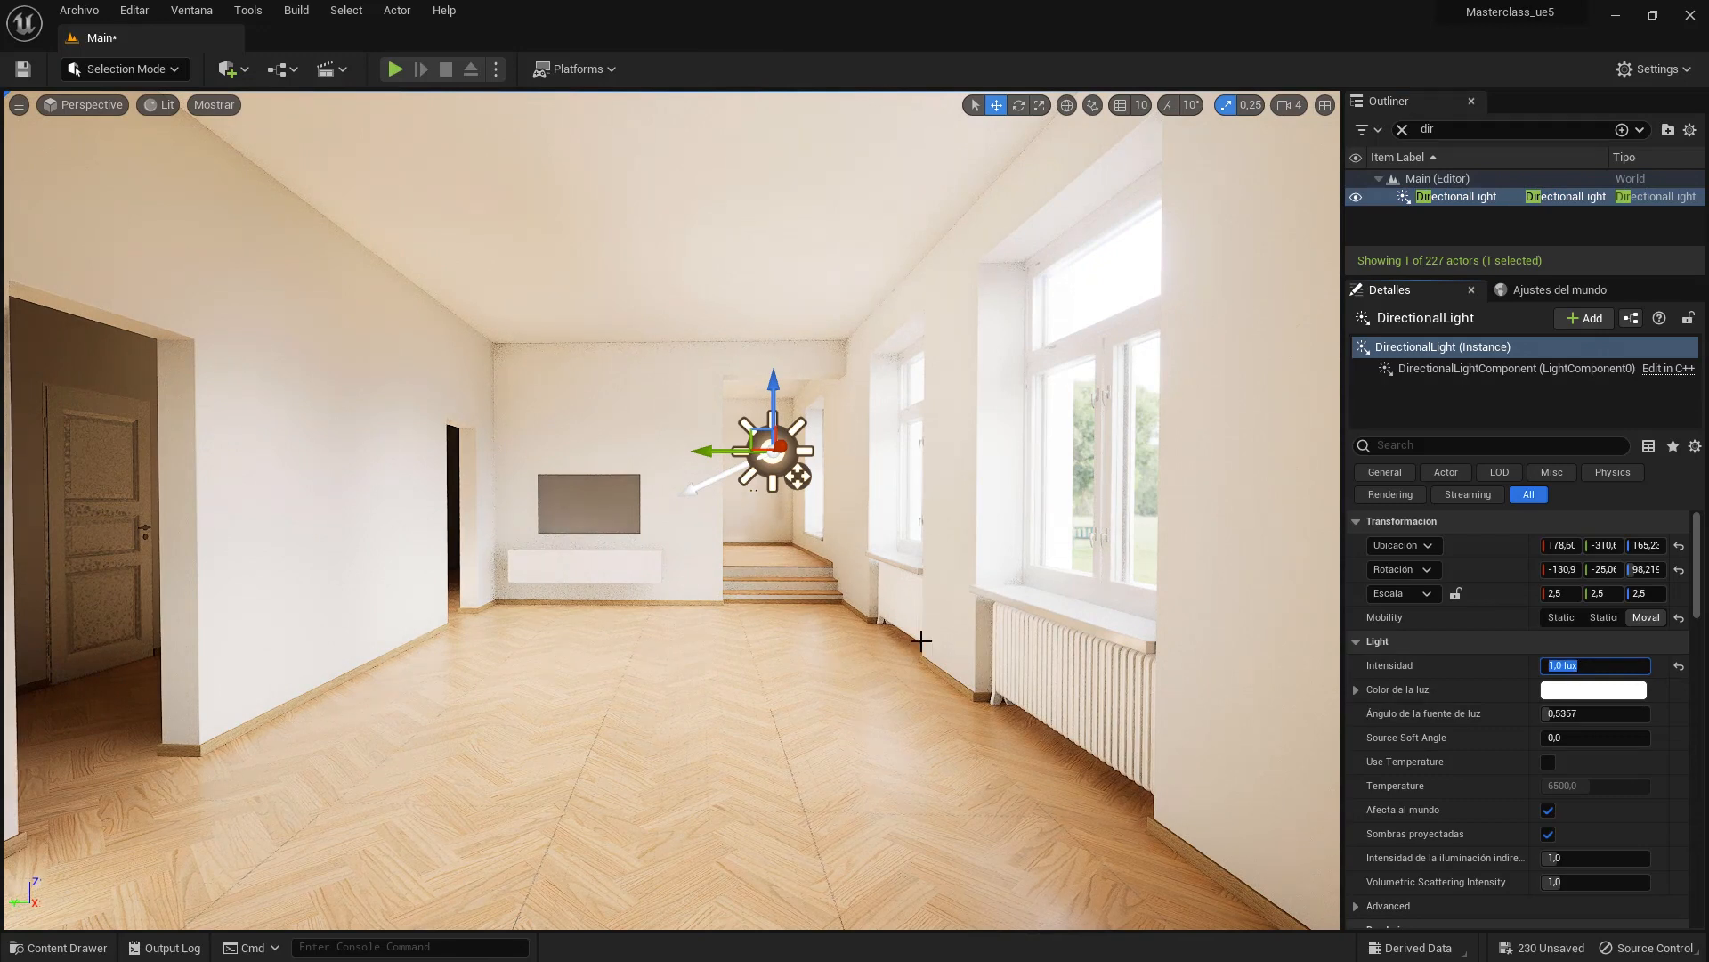
- Aim the sun low through the windows by rotating the DirectionalLight to about -15° pitch and 94° yaw
{"action": "key", "text": "ctrl+l"}
{"action": "key", "text": "ctrl+l"}
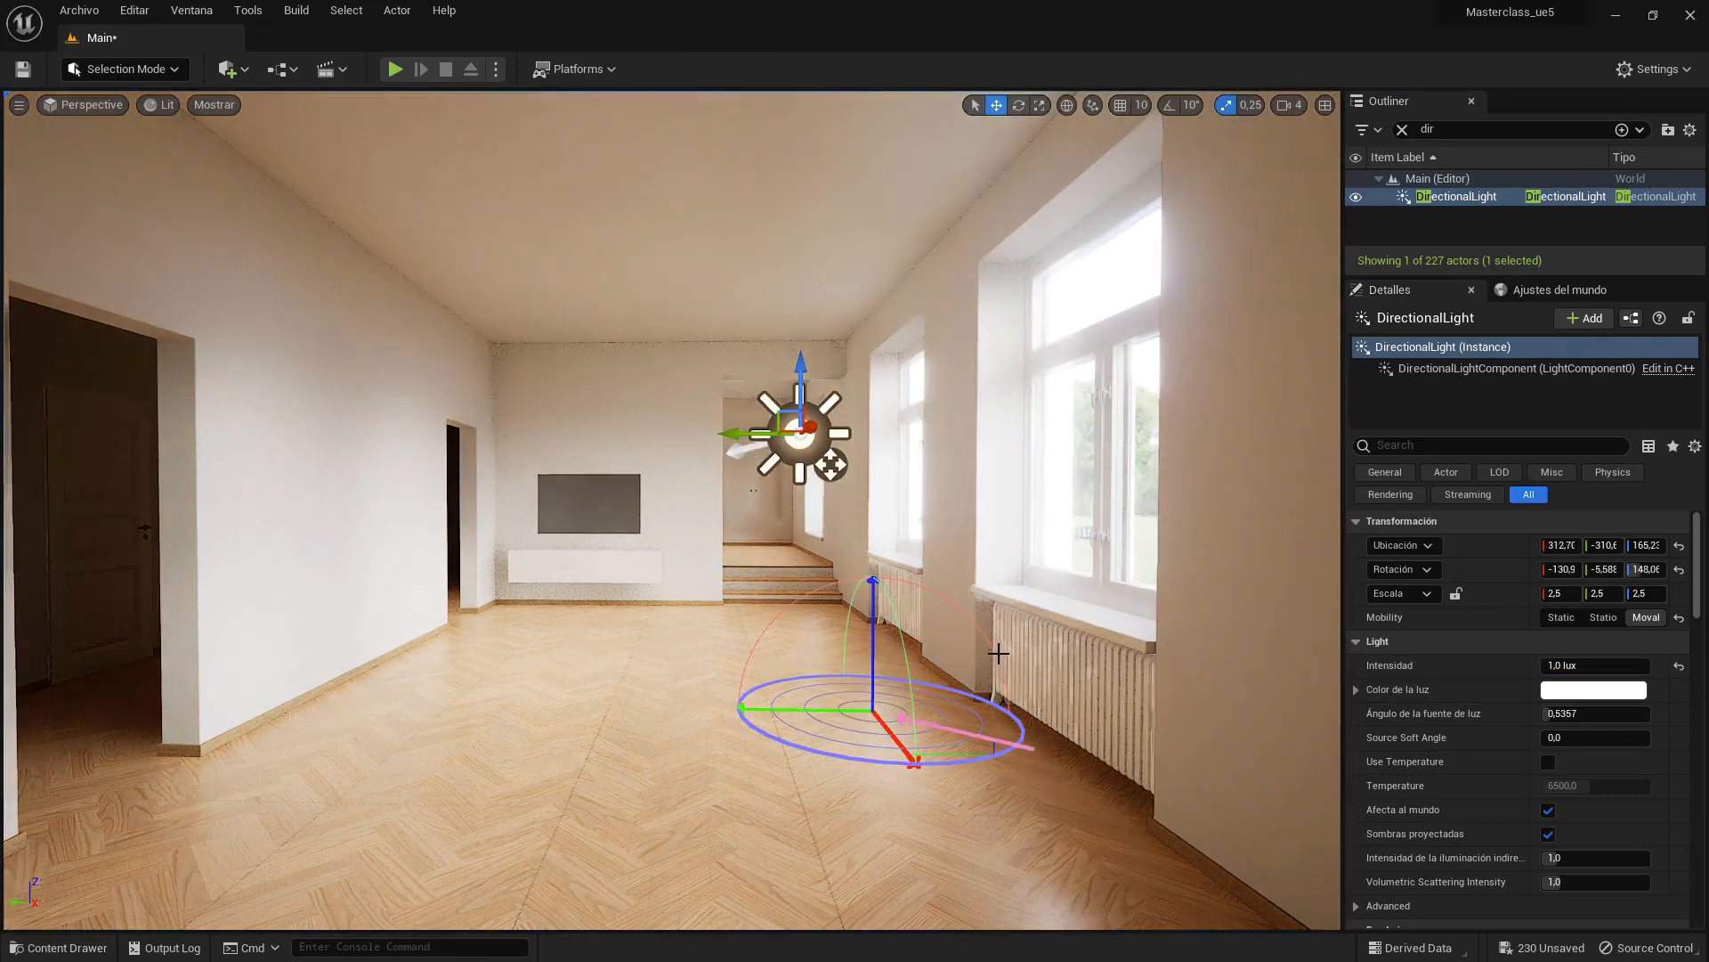
{"action": "key", "text": "ctrl+l"}
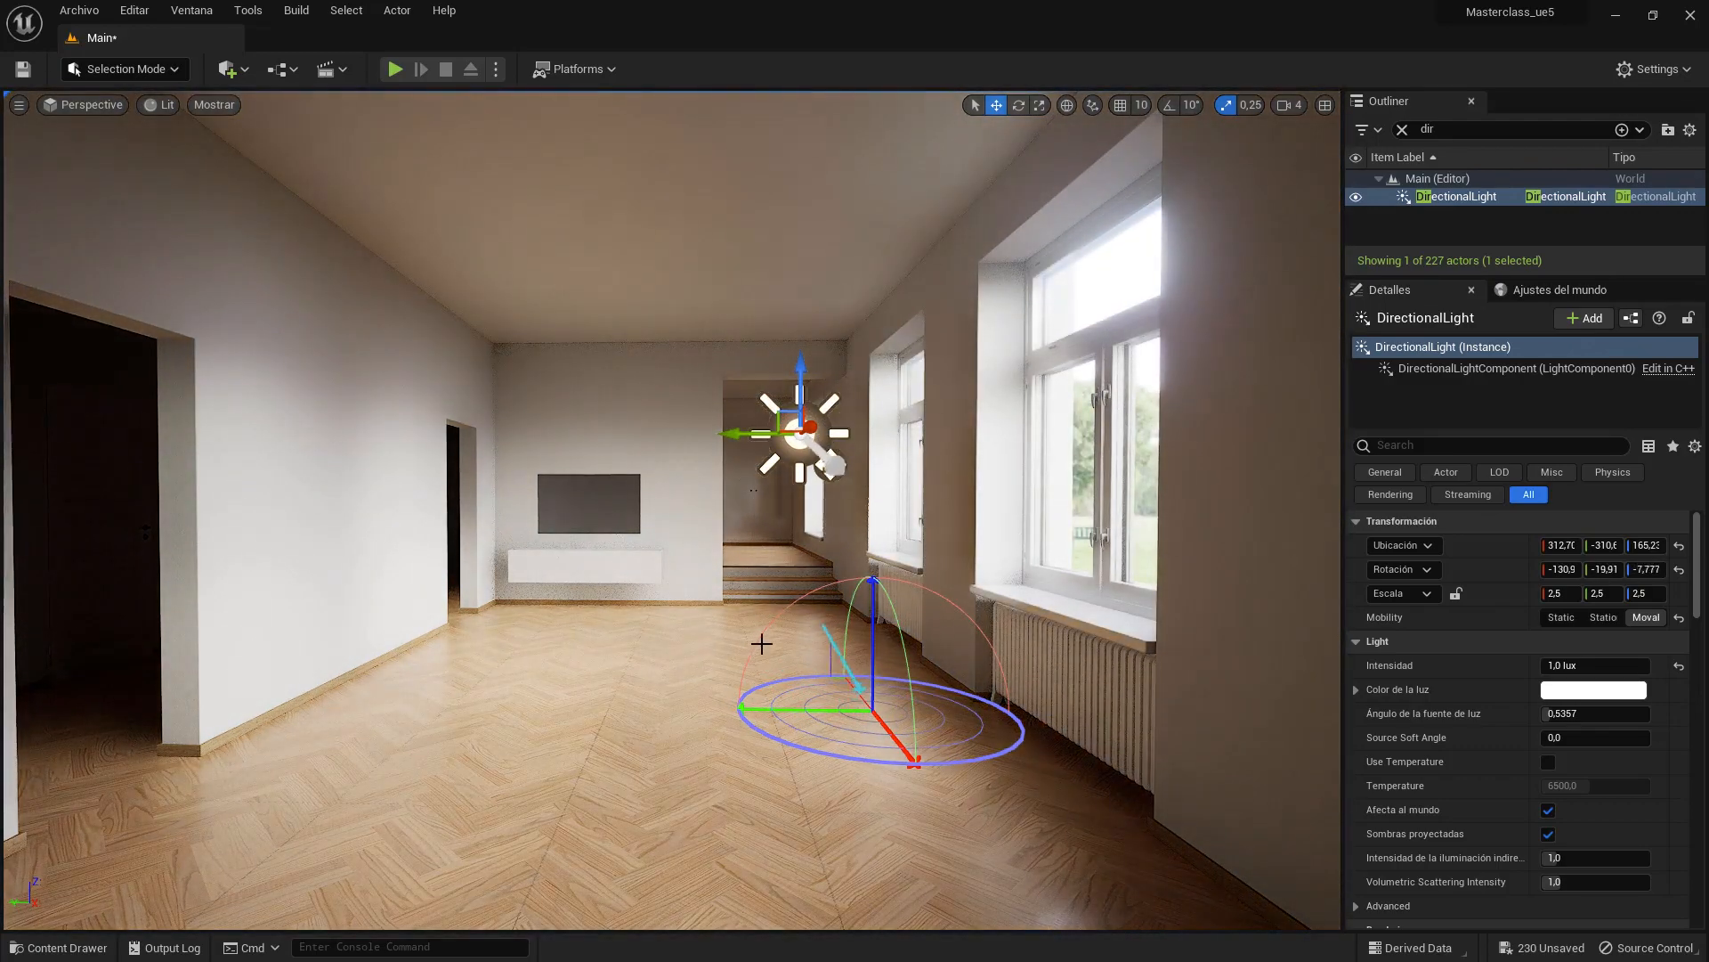
{"action": "key", "text": "ctrl+l"}
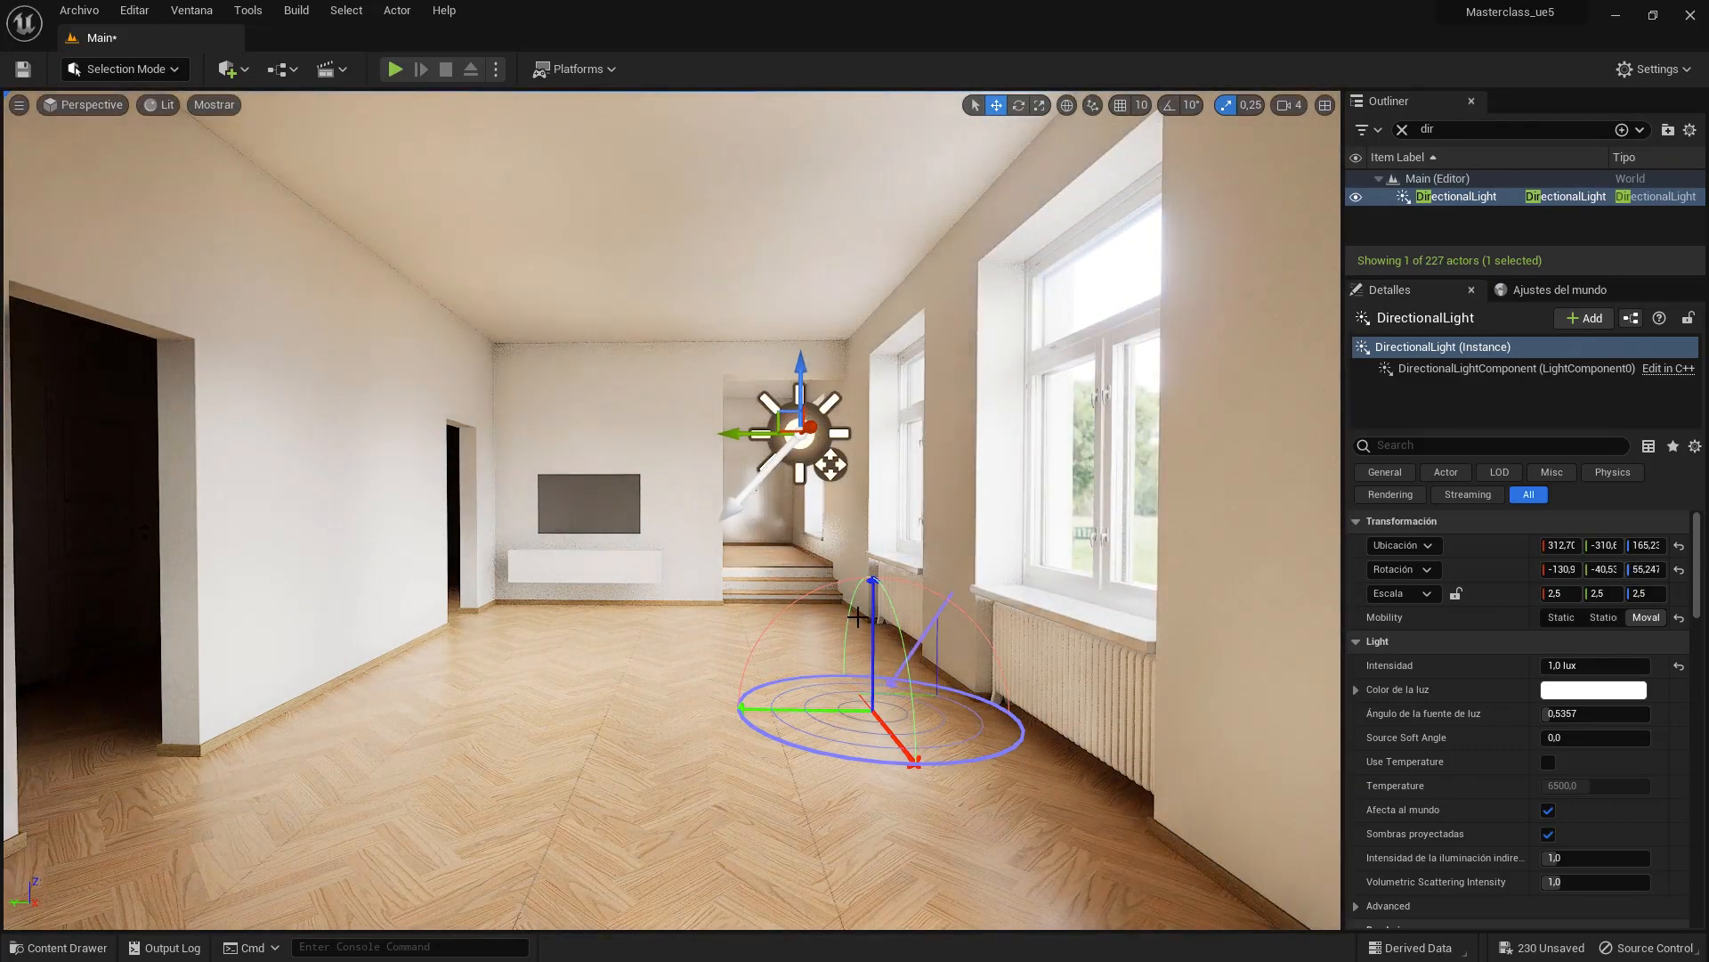
{"action": "key", "text": "ctrl+l"}
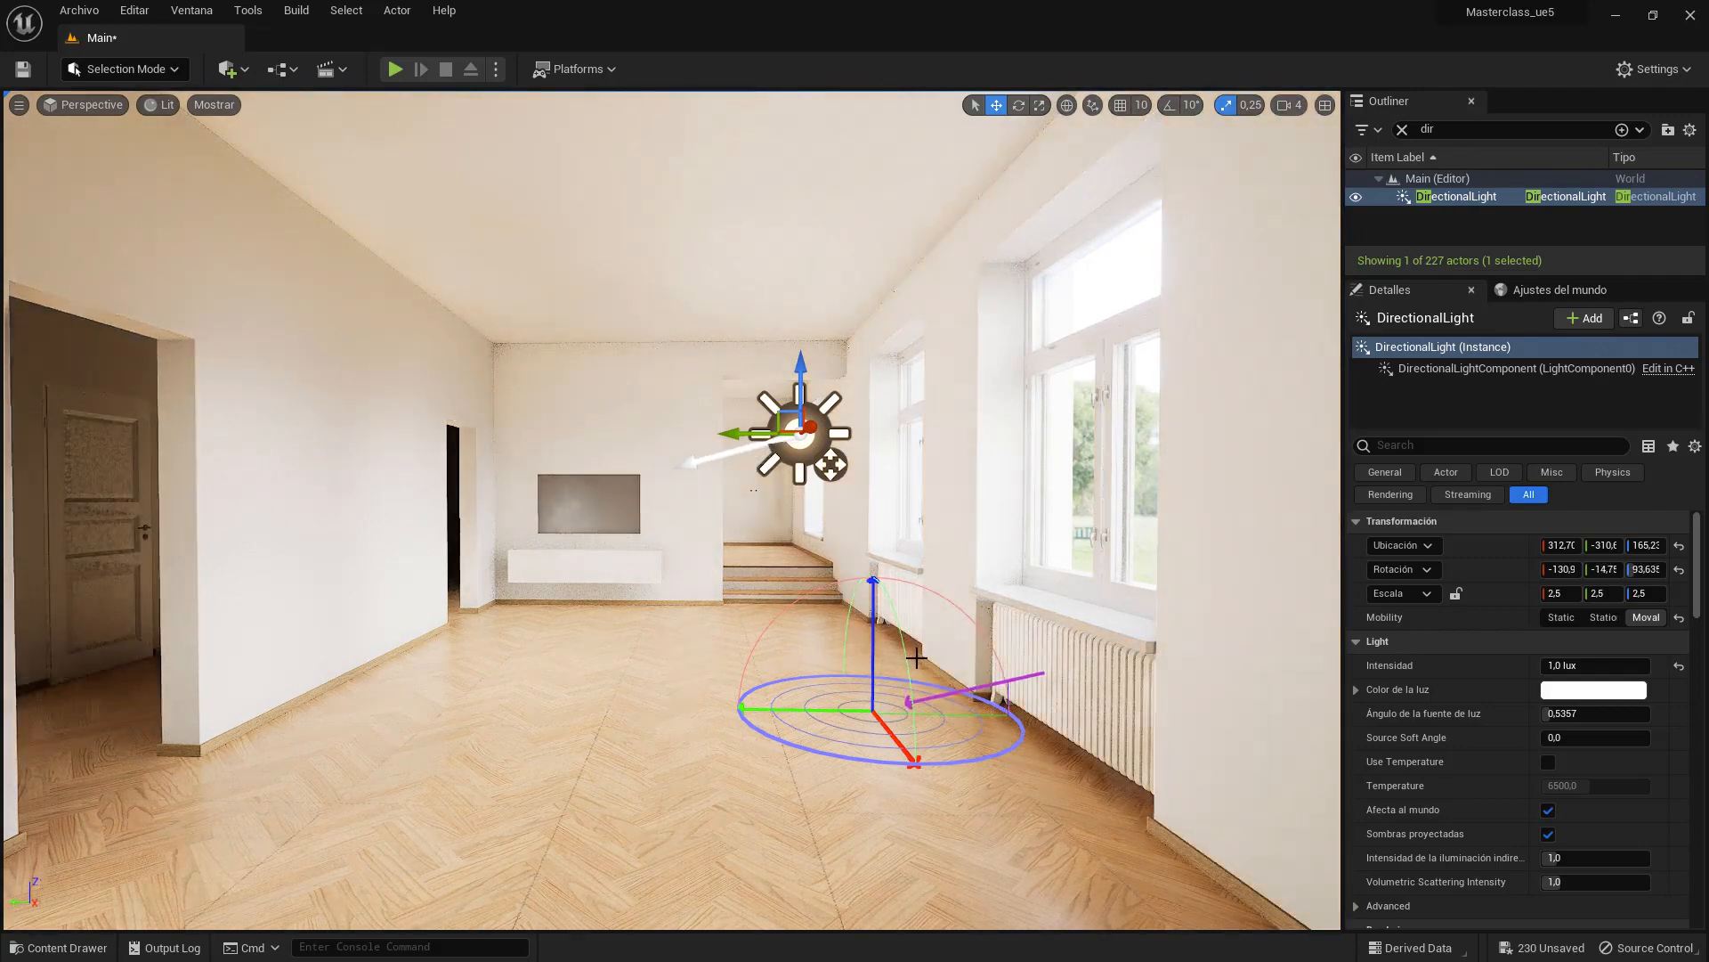
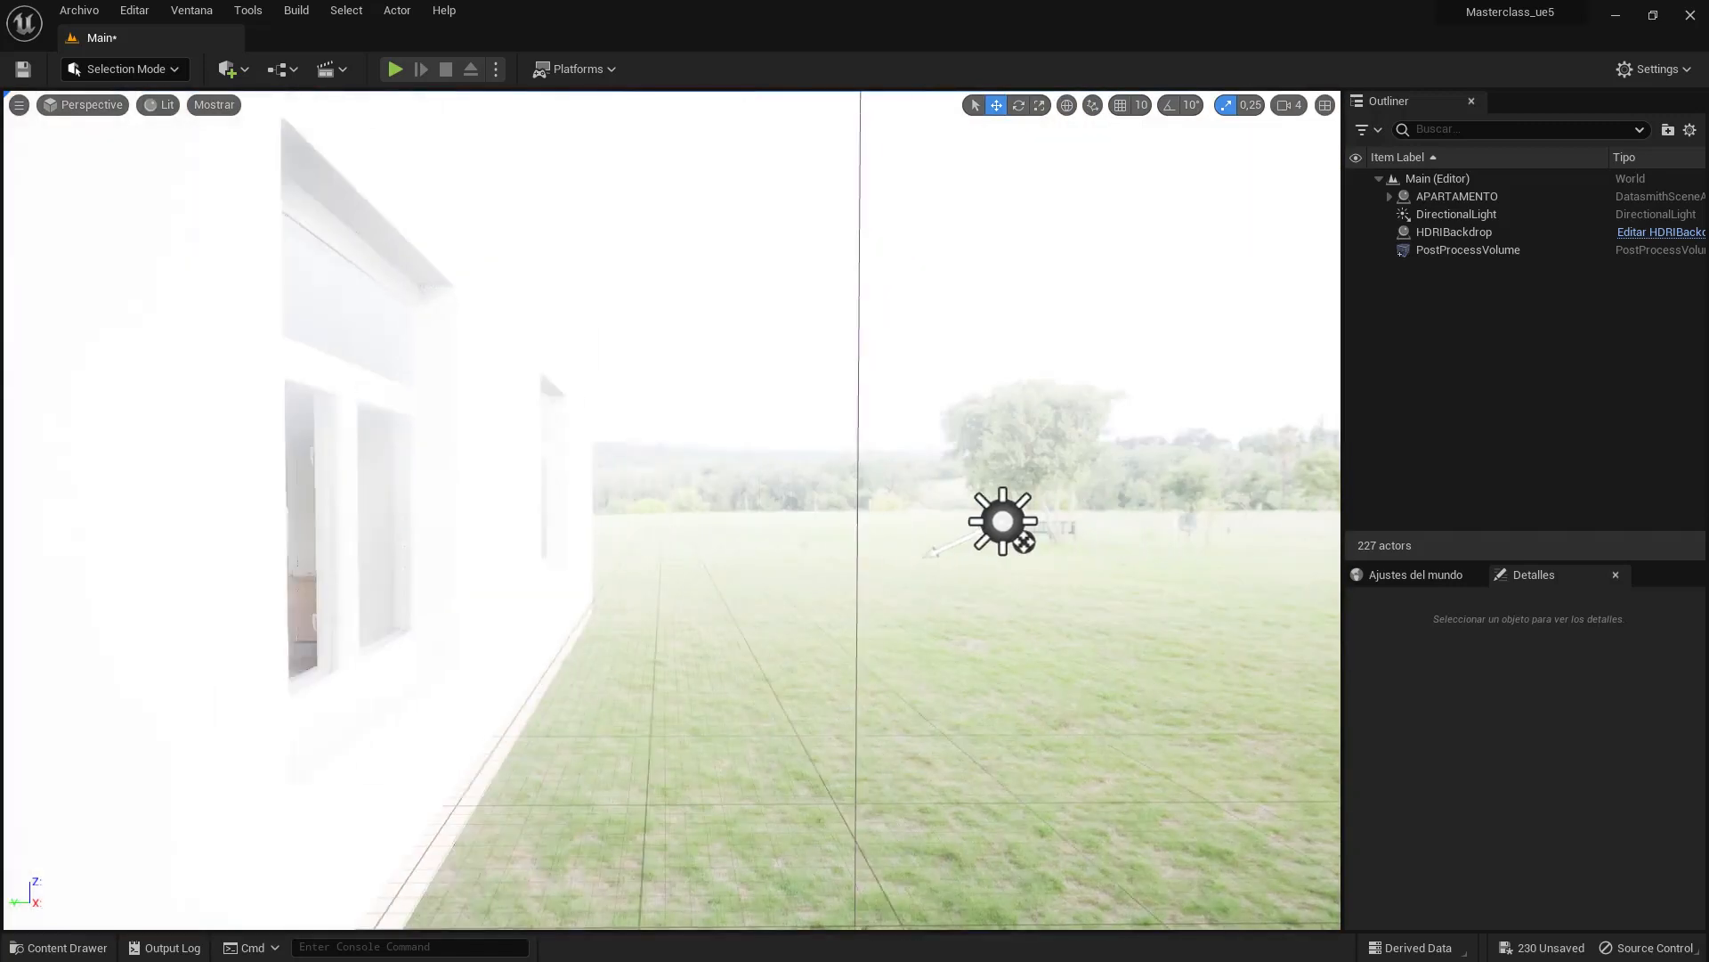
- From outside the apartment, turn off shadow casting for the upper and lower outer panes of the narrow kitchen window, windowglass19 and windowglass21
{"action": "right_click_drag", "start_coordinate": [672, 510], "coordinate": [650, 506]}
{"action": "scroll", "coordinate": [855, 543], "scroll_direction": "down", "scroll_amount": 4}
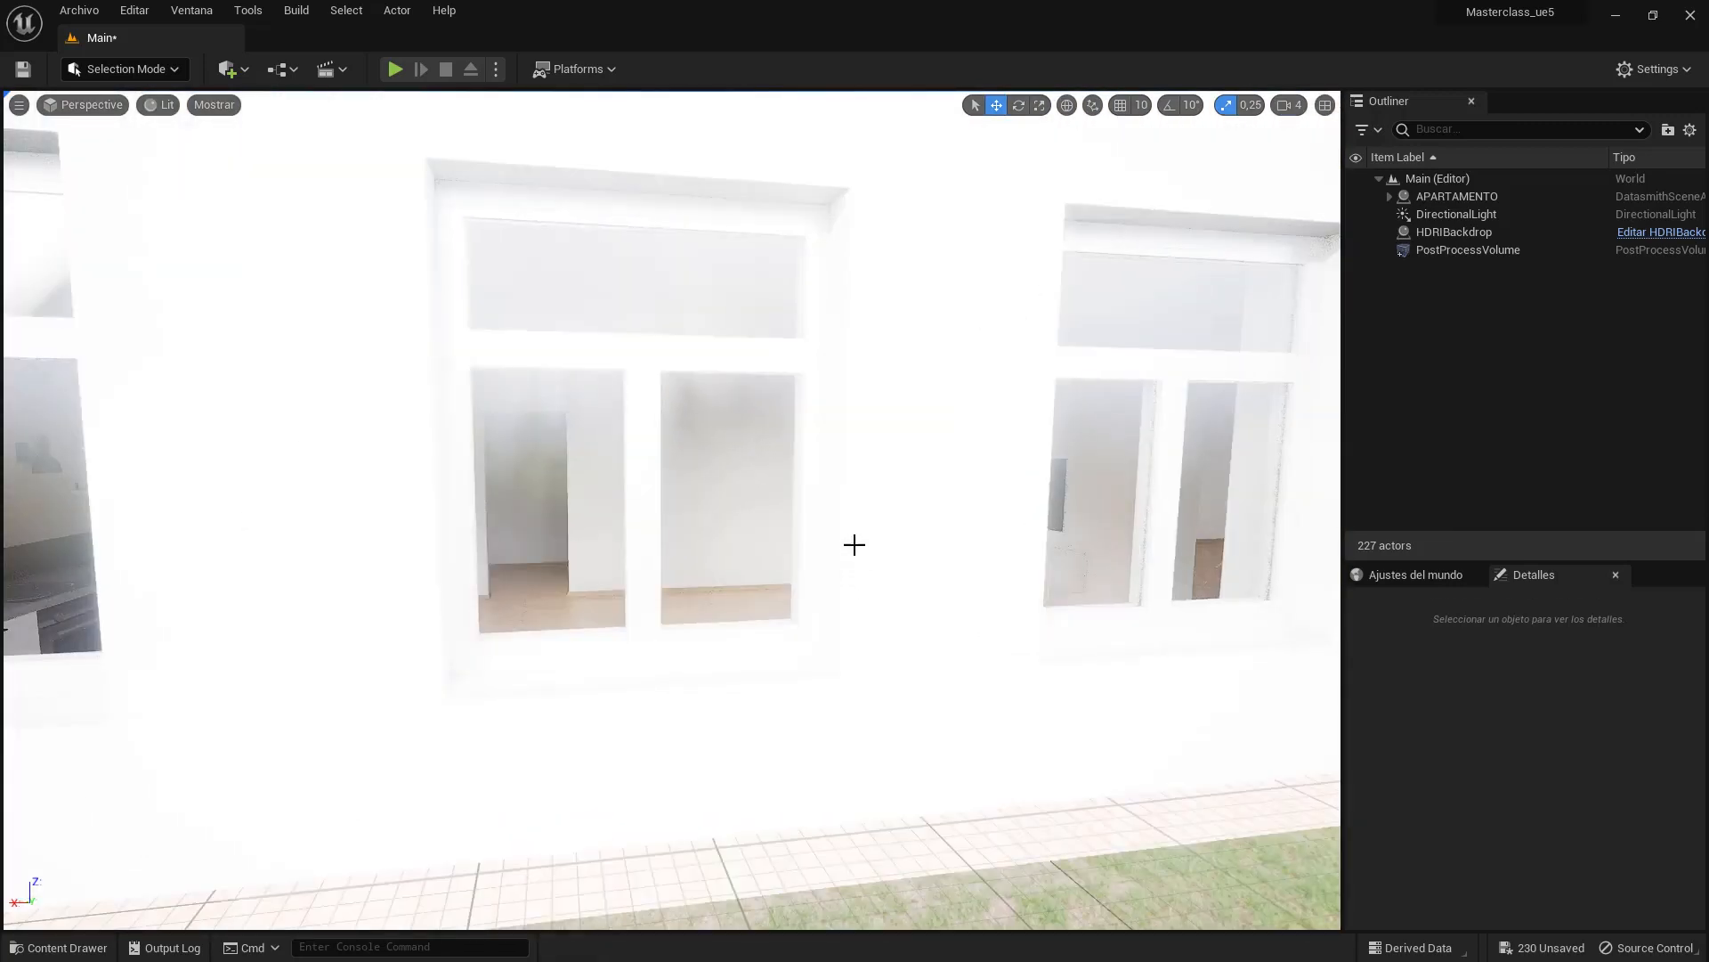
{"action": "scroll", "coordinate": [629, 427], "scroll_direction": "down", "scroll_amount": 4}
{"action": "right_click_drag", "start_coordinate": [626, 445], "coordinate": [444, 324]}
{"action": "left_click", "coordinate": [389, 317]}
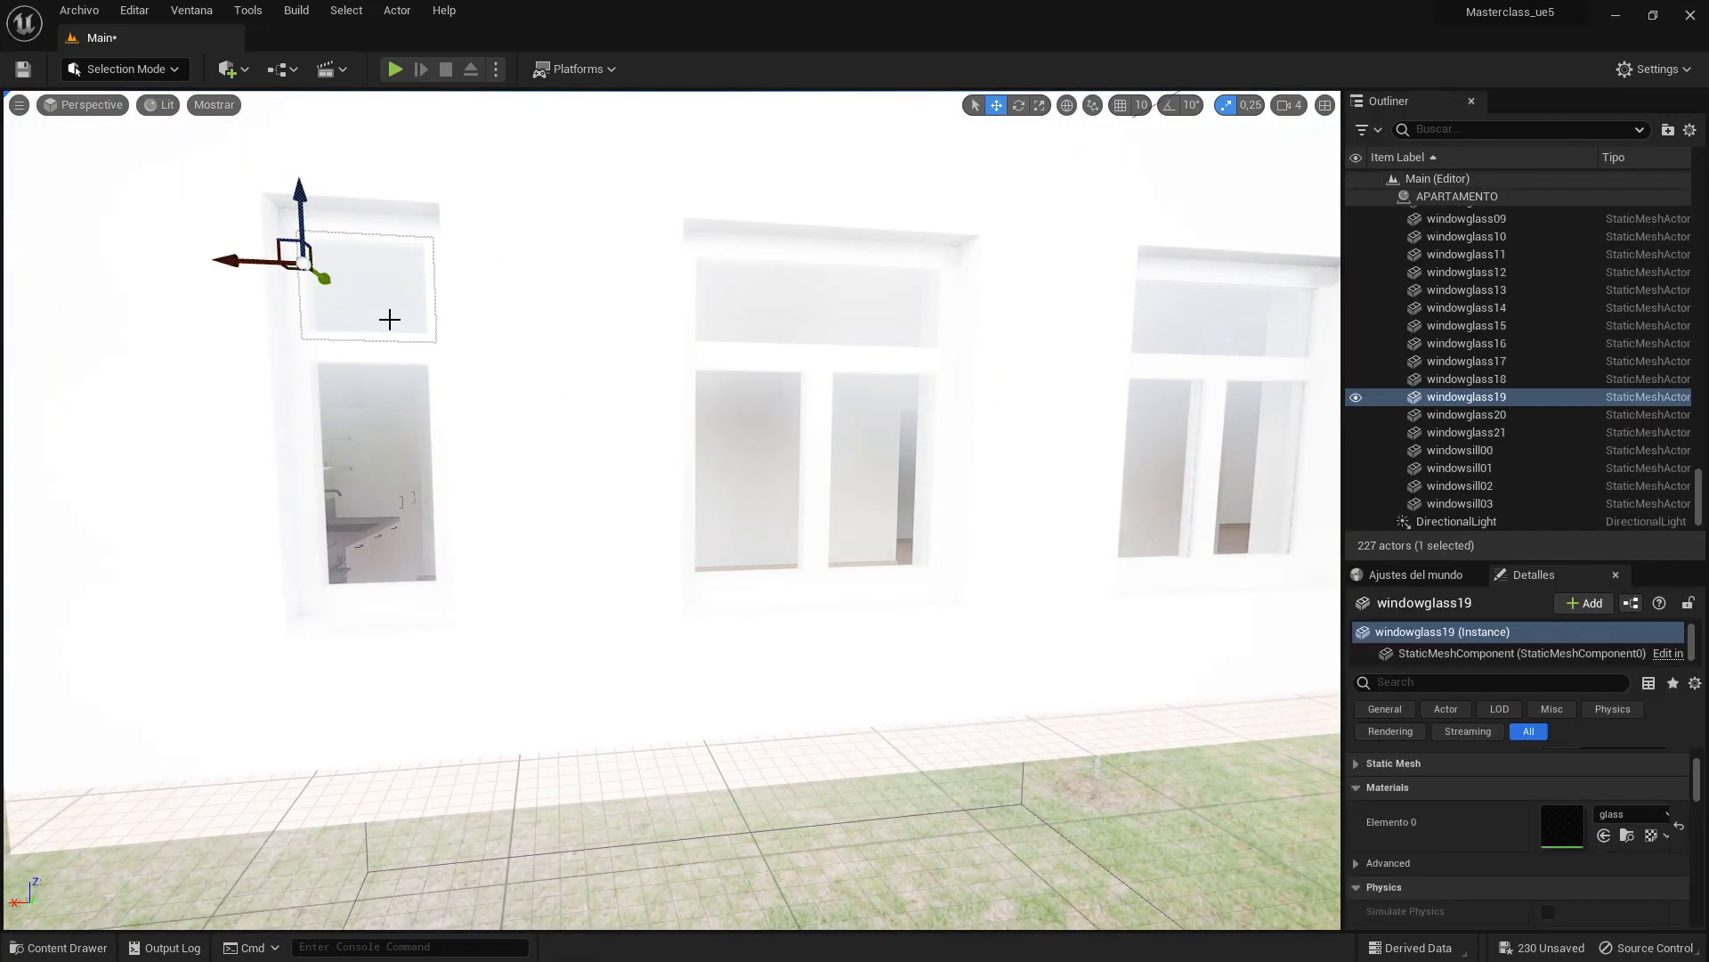
{"action": "left_click", "coordinate": [385, 454], "text": "ctrl"}
{"action": "scroll", "coordinate": [1519, 757], "scroll_direction": "down", "scroll_amount": 10}
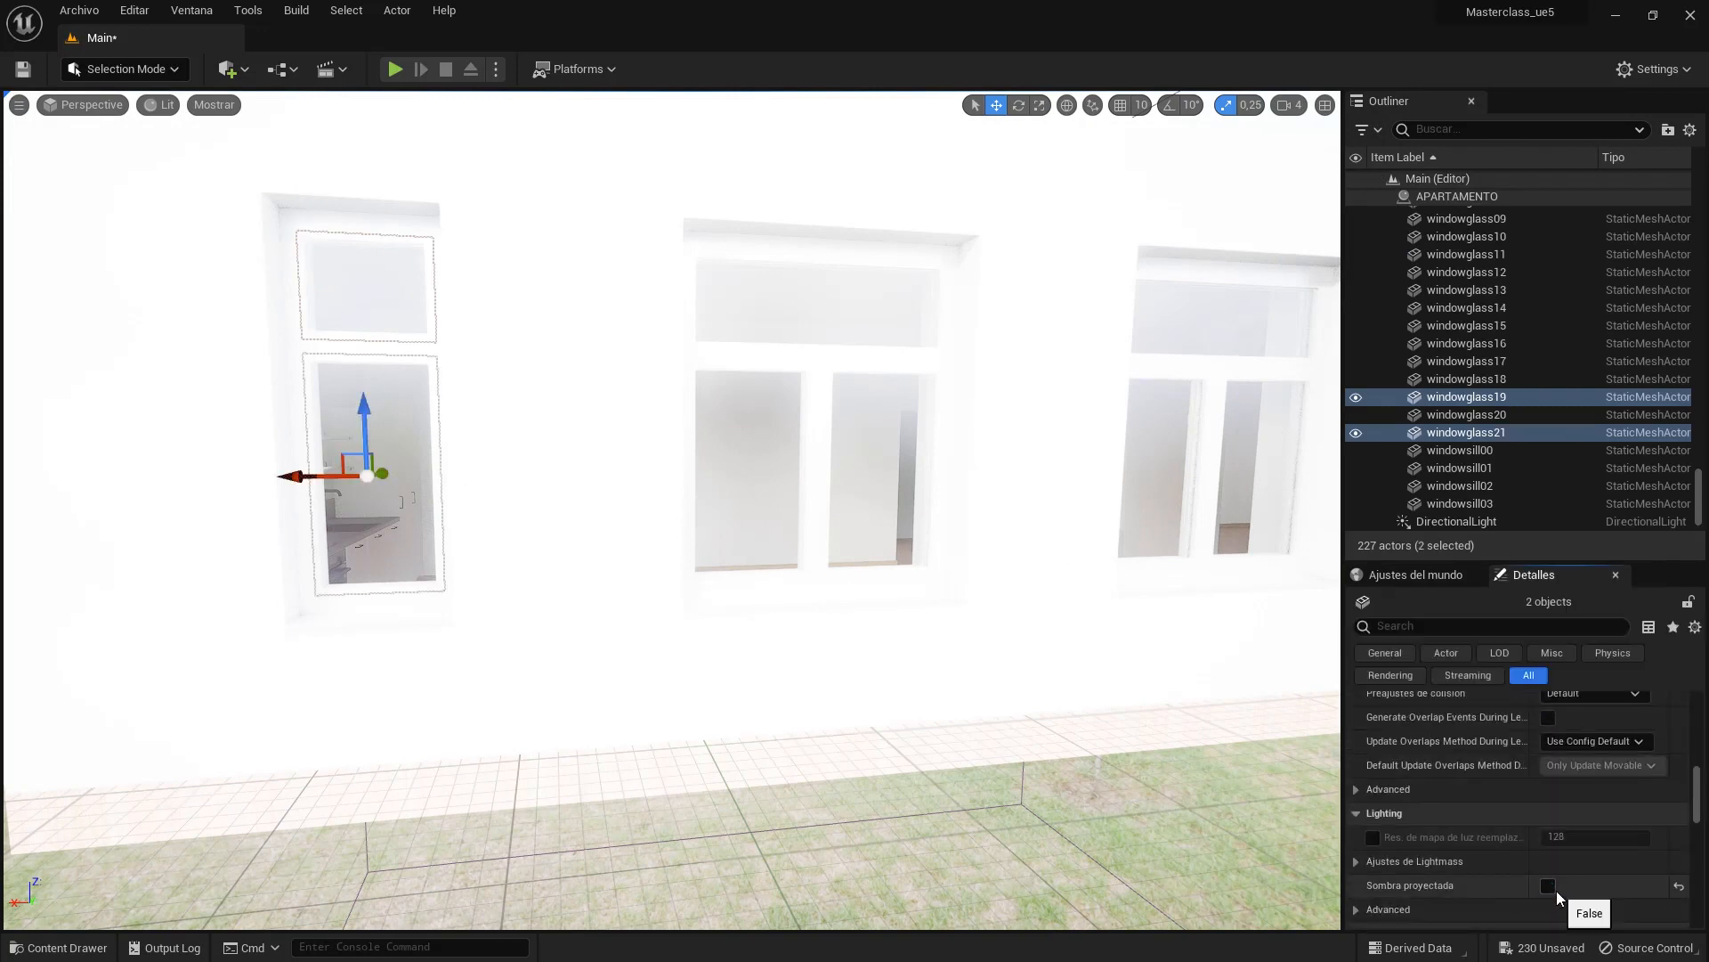
- Turn off shadow casting for the three outer panes of the window next to the kitchen window: windowglass13, windowglass15 and windowglass17
{"action": "left_click", "coordinate": [846, 307]}
{"action": "left_click", "coordinate": [764, 460], "text": "ctrl"}
{"action": "left_click", "coordinate": [878, 474], "text": "ctrl"}
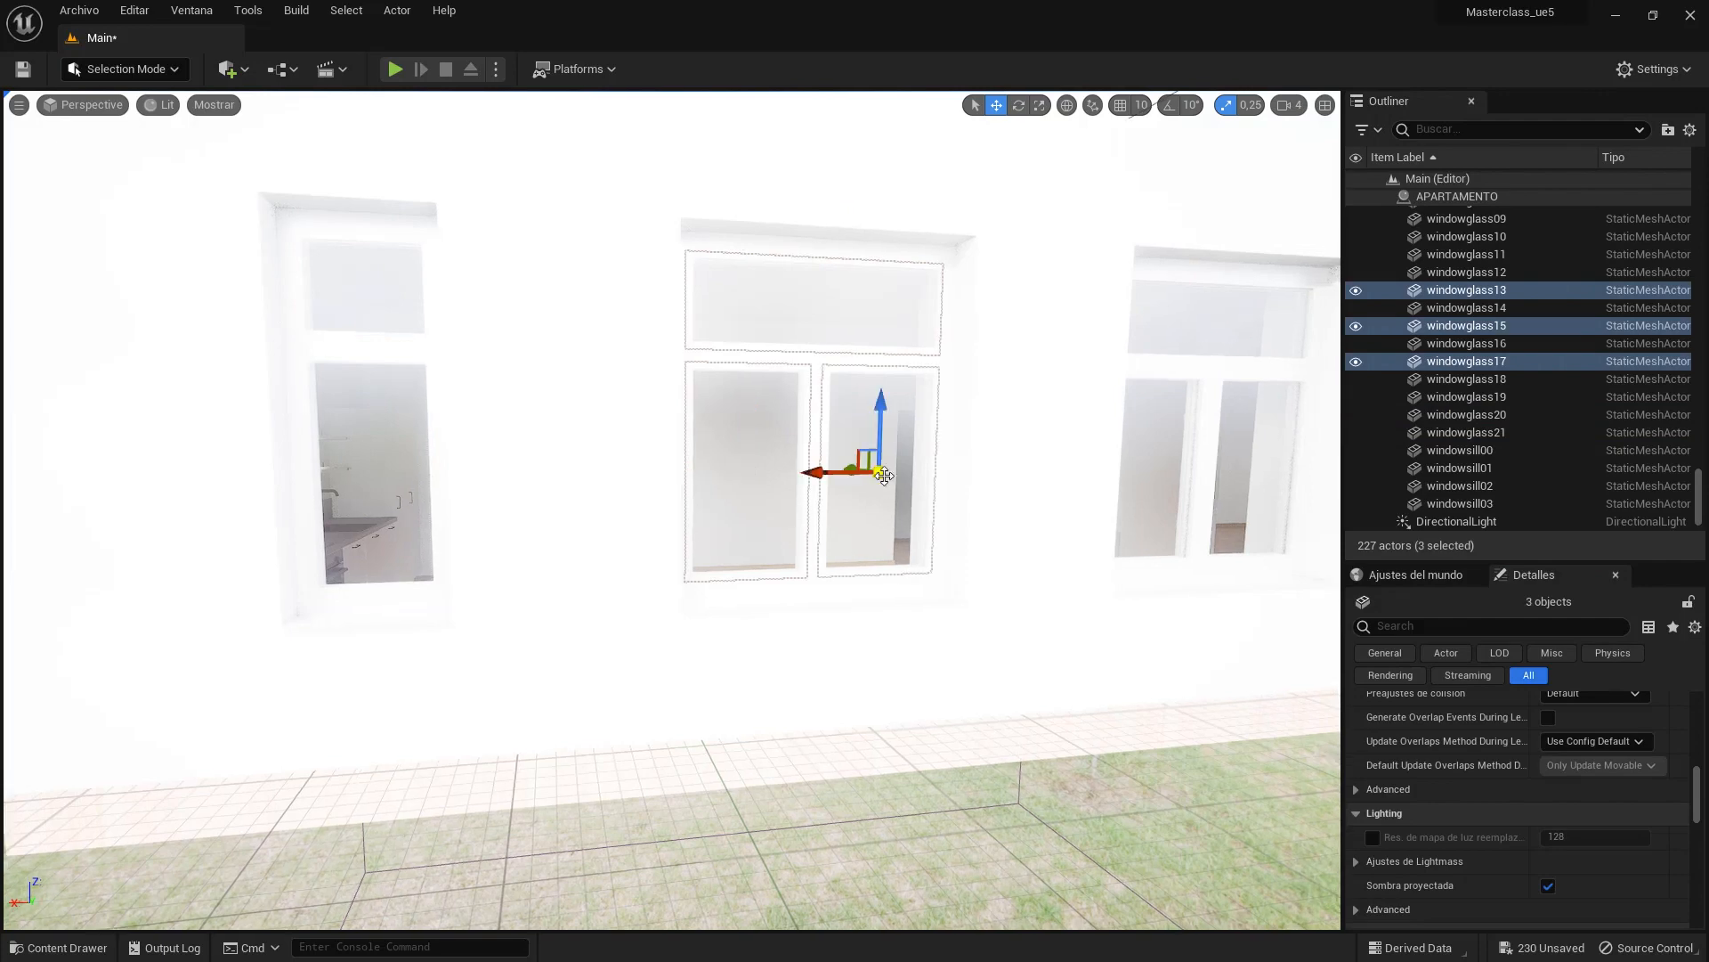
{"action": "left_click", "coordinate": [1549, 886]}
- Turn off shadow casting for the three outer panes of the following facade window: windowglass07, windowglass09 and windowglass11
{"action": "right_click_drag", "start_coordinate": [801, 320], "coordinate": [900, 312]}
{"action": "left_click", "coordinate": [900, 313]}
{"action": "left_click", "coordinate": [827, 436], "text": "ctrl"}
{"action": "left_click", "coordinate": [905, 445], "text": "ctrl"}
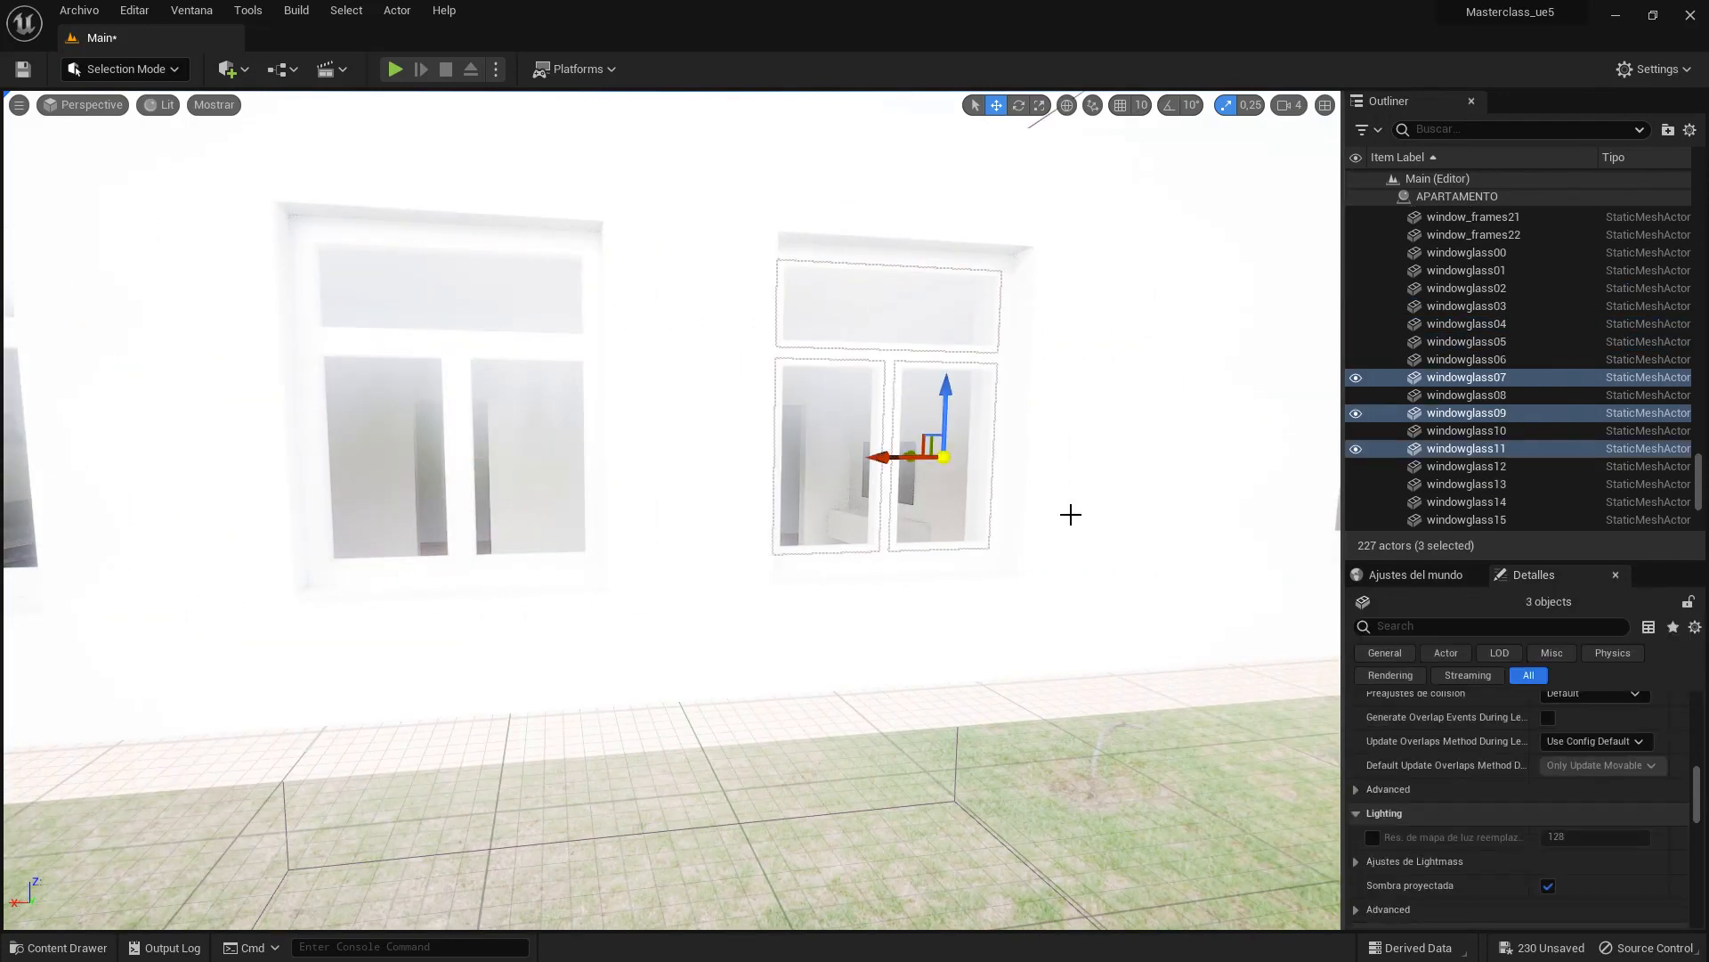
{"action": "left_click", "coordinate": [1548, 886]}
- Turn off shadow casting for the three outer panes of the last facade window: windowglass01, windowglass03 and windowglass05
{"action": "right_click_drag", "start_coordinate": [1064, 606], "coordinate": [1003, 313]}
{"action": "left_click", "coordinate": [1002, 325]}
{"action": "left_click", "coordinate": [947, 462], "text": "ctrl"}
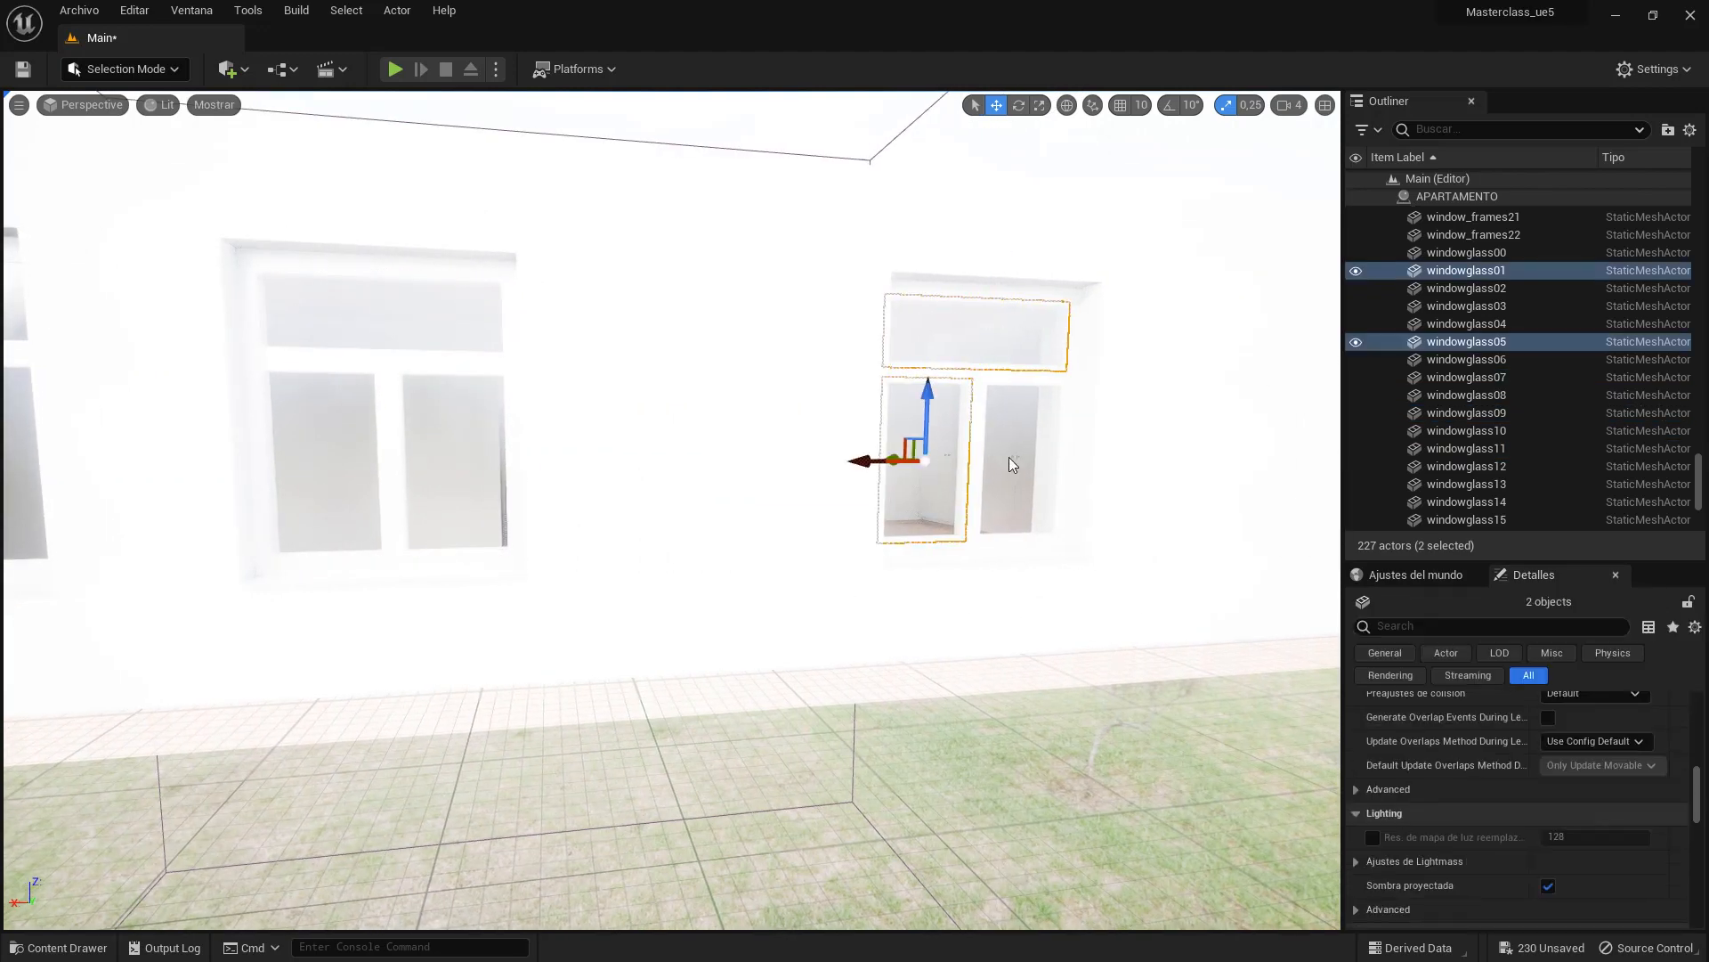
{"action": "left_click", "coordinate": [1011, 461], "text": "ctrl"}
{"action": "left_click", "coordinate": [1550, 889]}
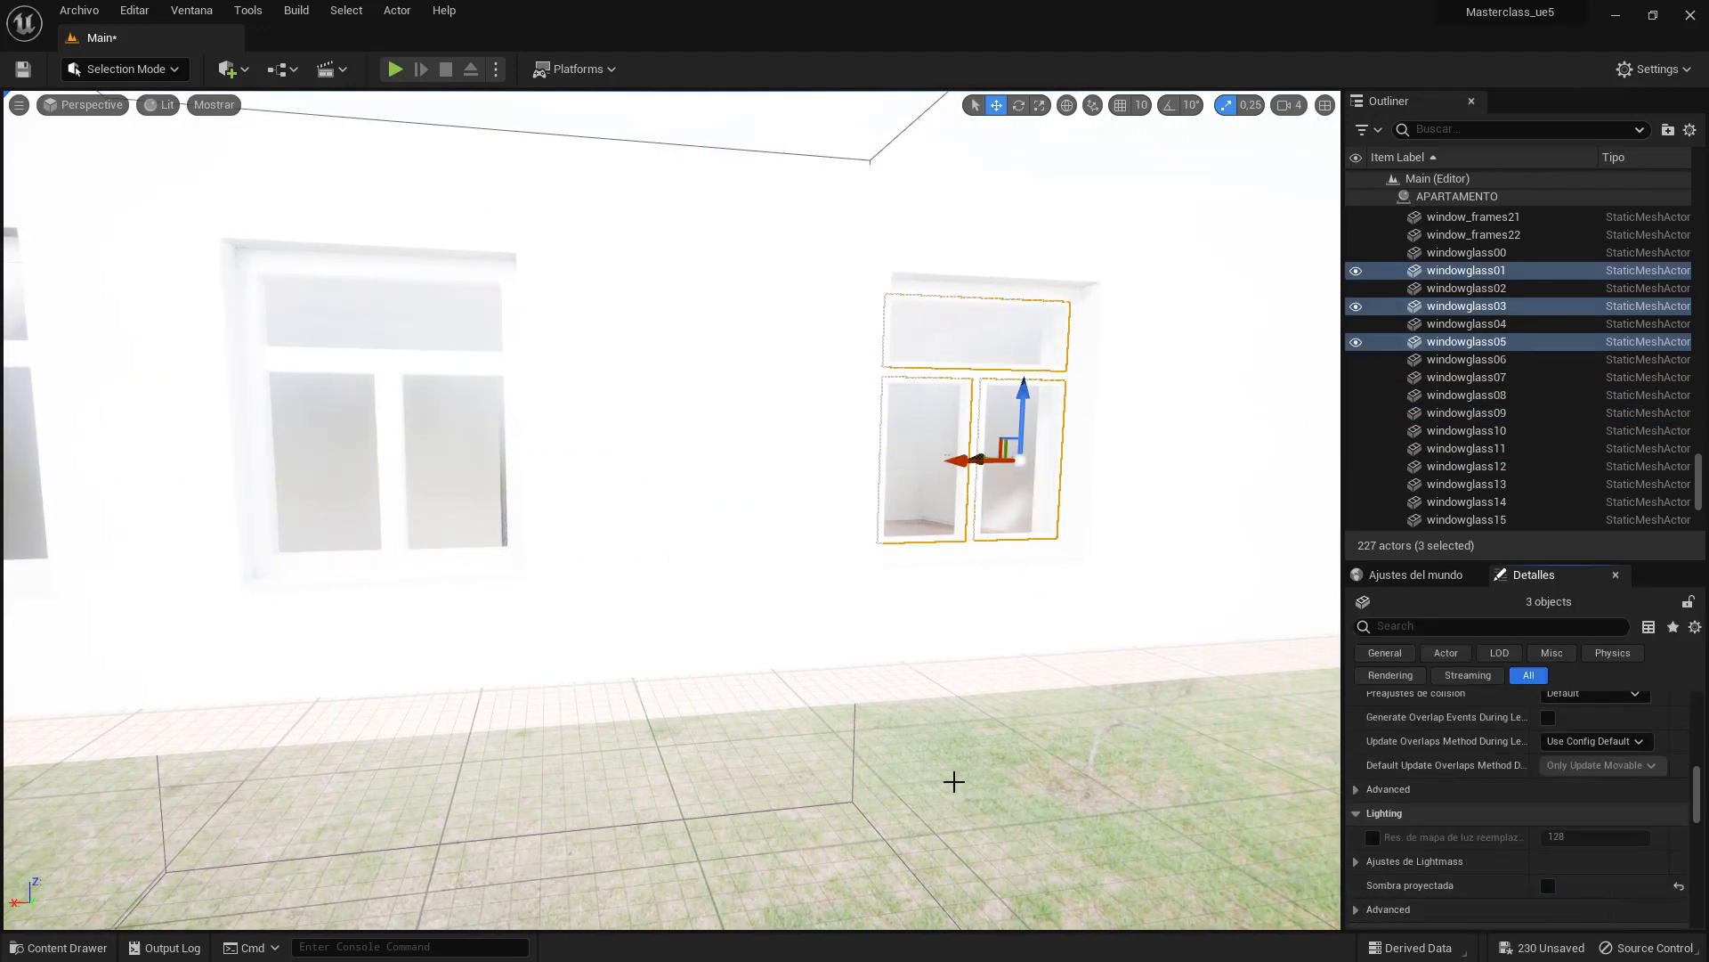
- Return inside the main room and clear the selection to examine the sunlight entering through the windows
{"action": "key", "text": "w"}
{"action": "right_click_drag", "start_coordinate": [954, 783], "coordinate": [694, 660]}
{"action": "middle_click_drag", "start_coordinate": [746, 616], "coordinate": [757, 566]}
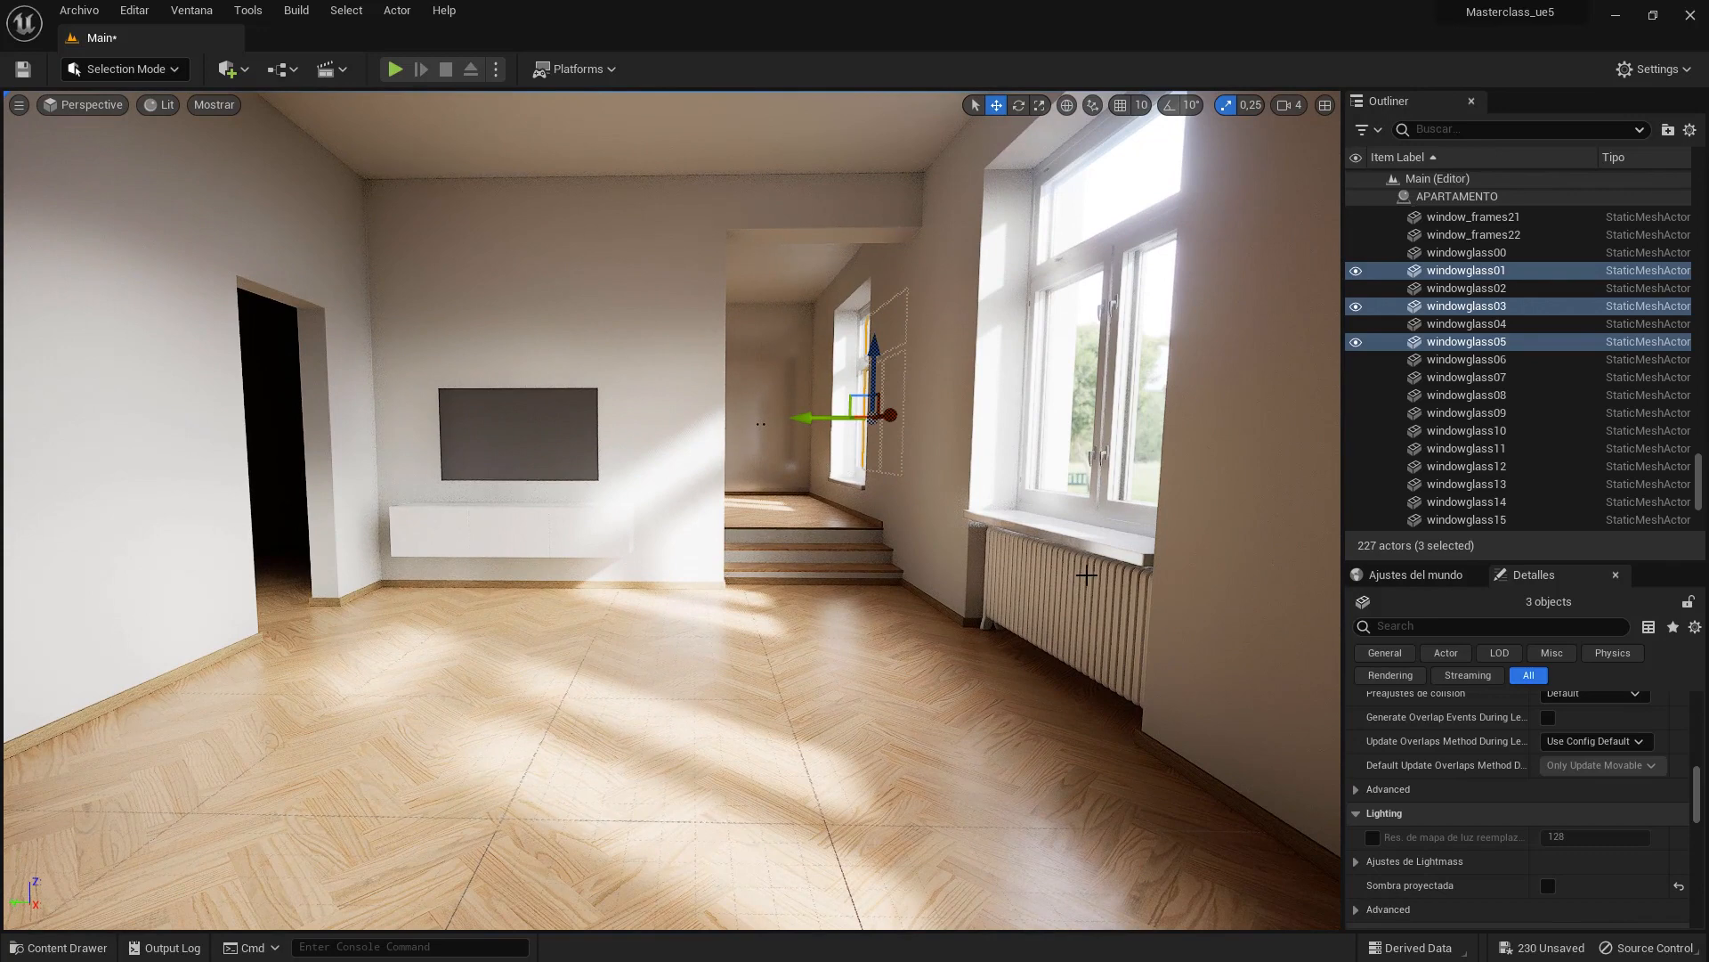
{"action": "key", "text": "Escape"}
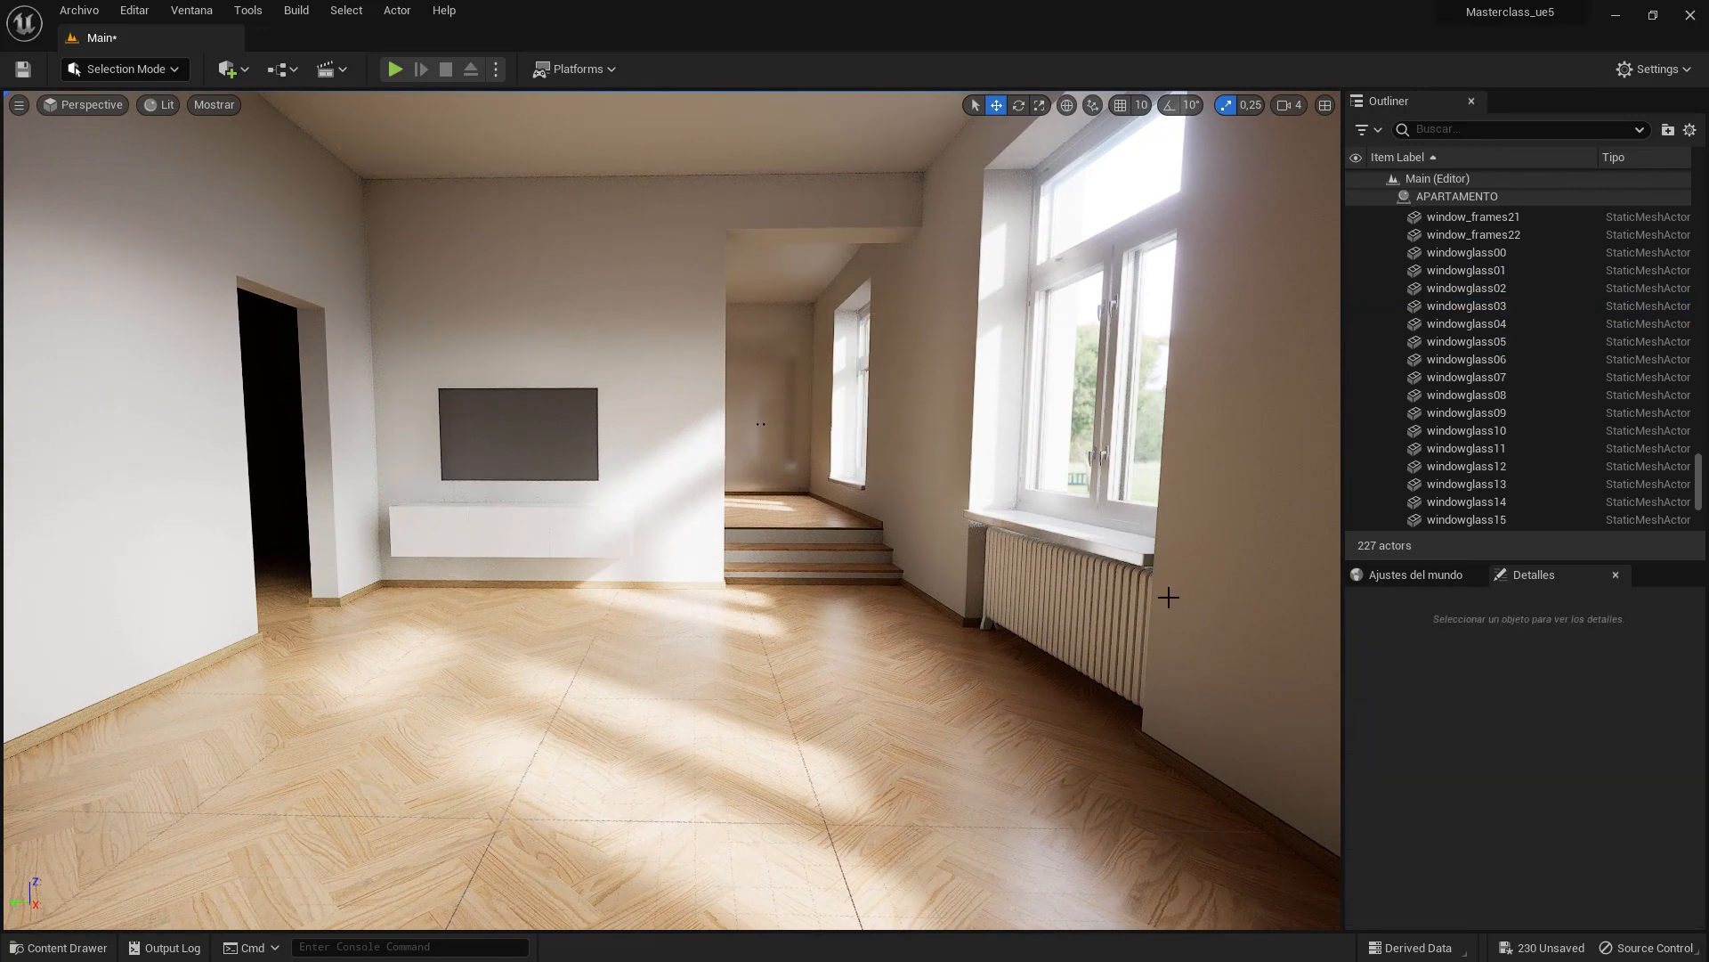
- Find the DirectionalLight by filtering the Outliner for "direc", try a different sun direction in the room, and undo the rotation
{"action": "left_click", "coordinate": [1417, 129]}
{"action": "type", "text": "direc"}
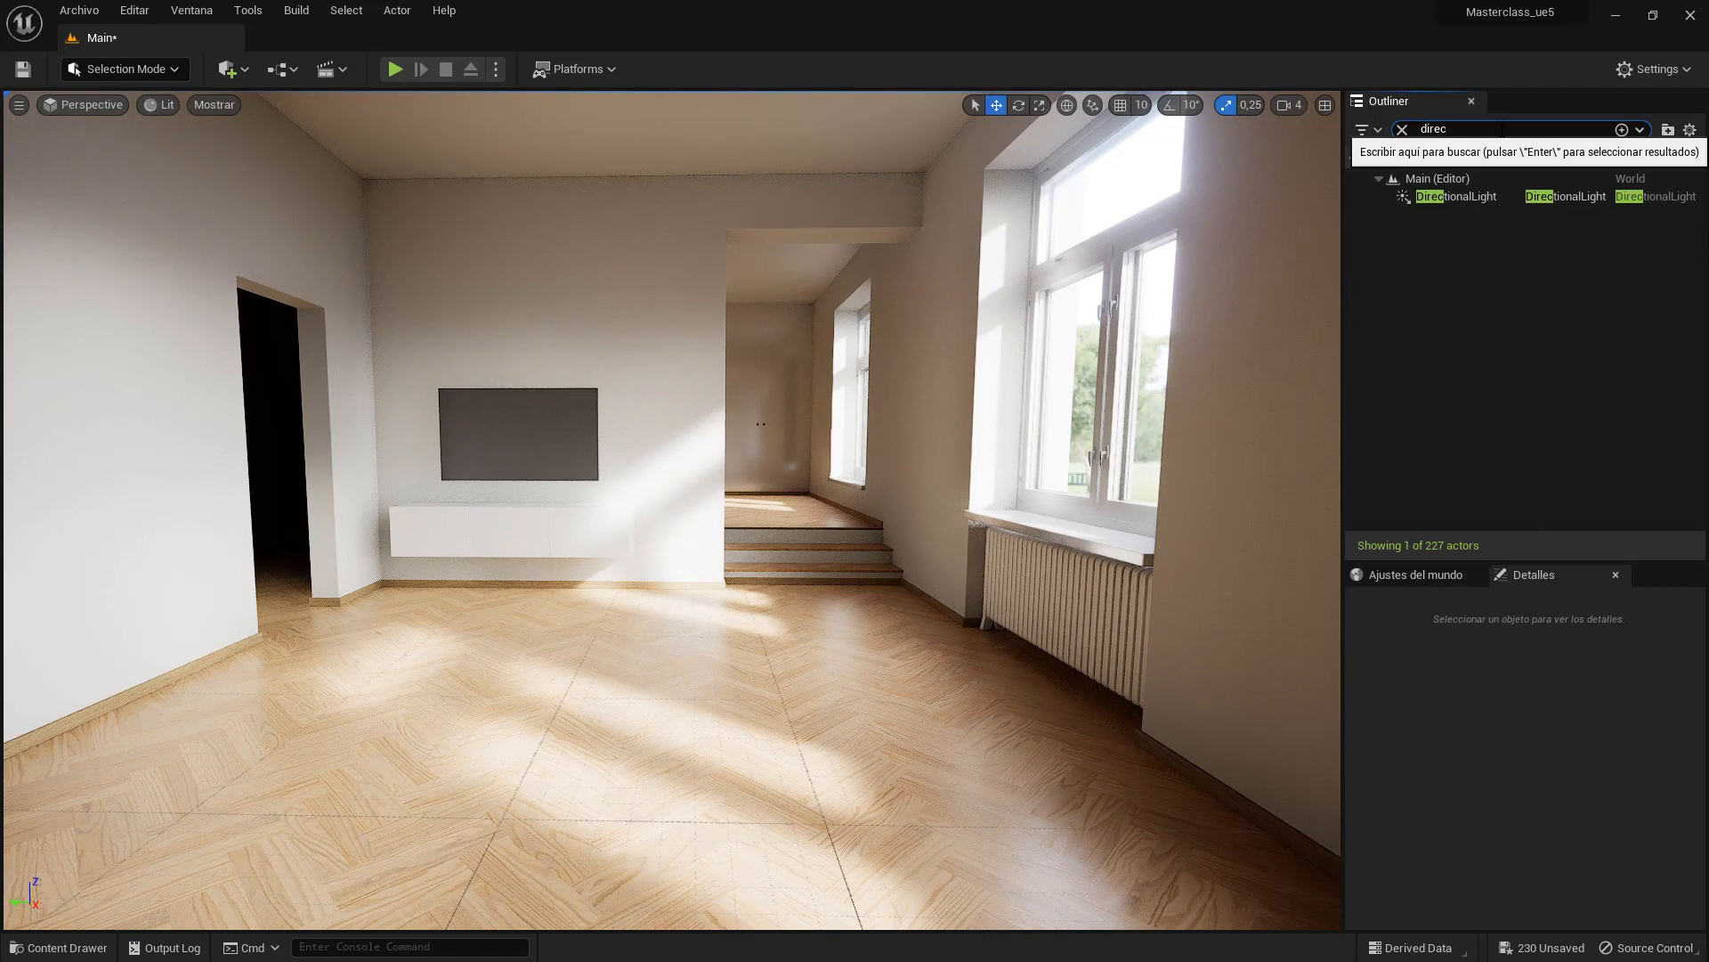
{"action": "left_click", "coordinate": [1460, 197]}
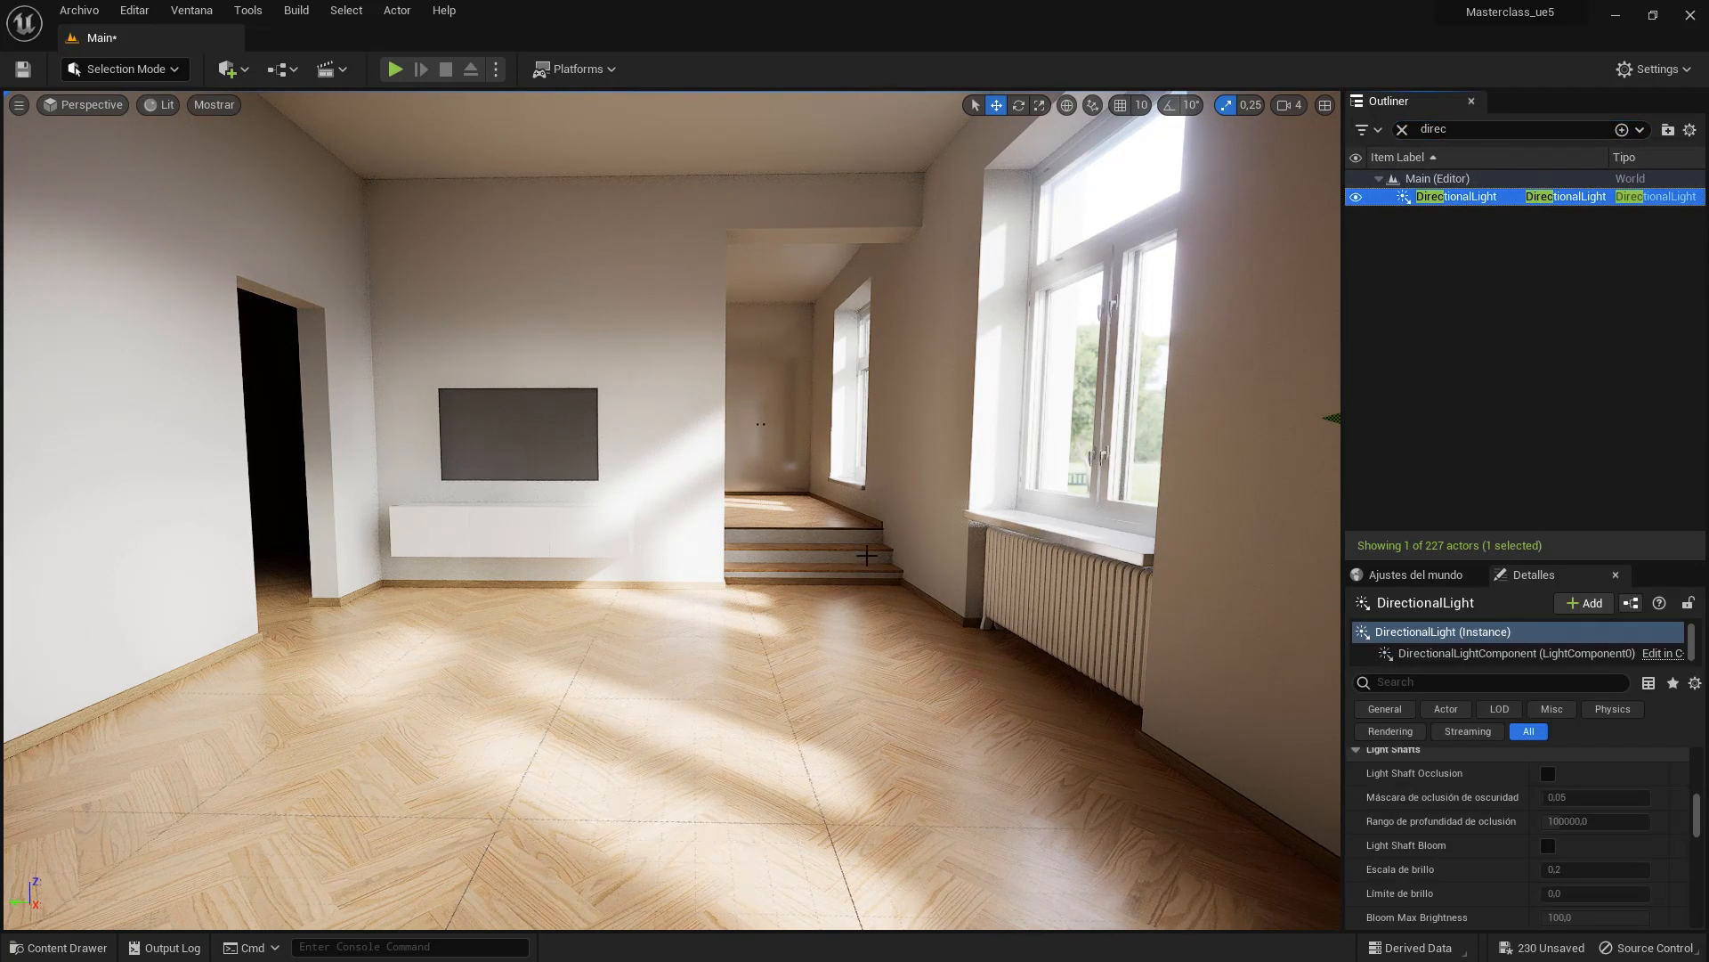
{"action": "key", "text": "ctrl+l"}
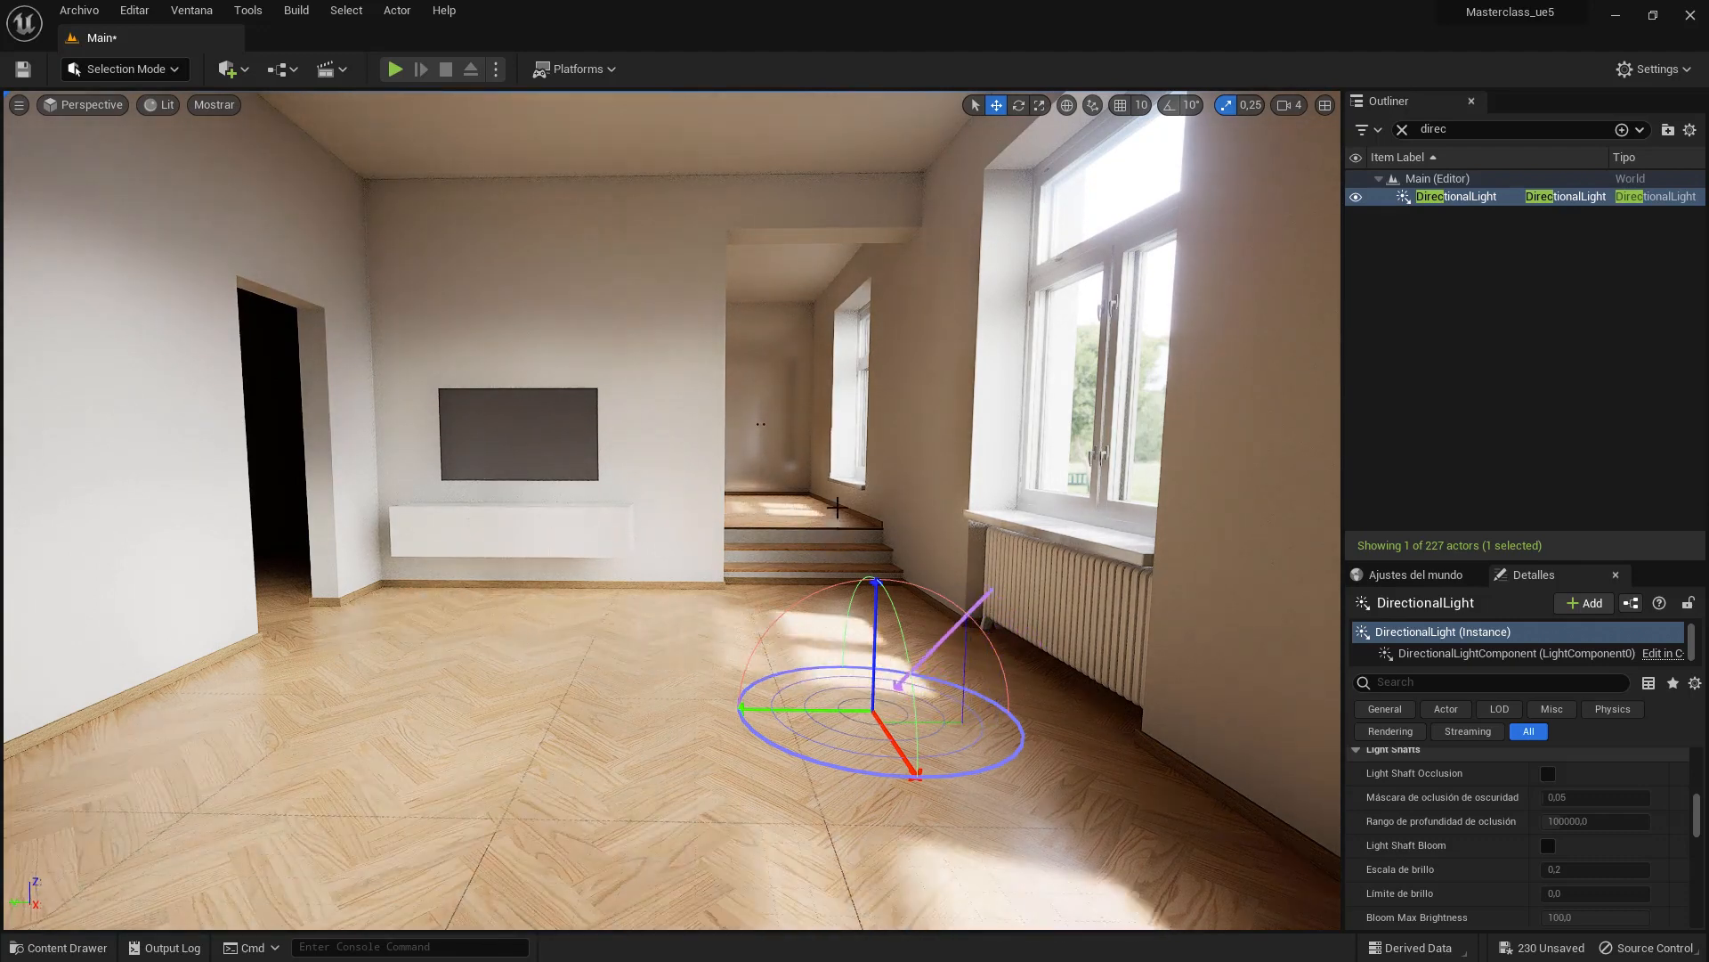
{"action": "key", "text": "Escape"}
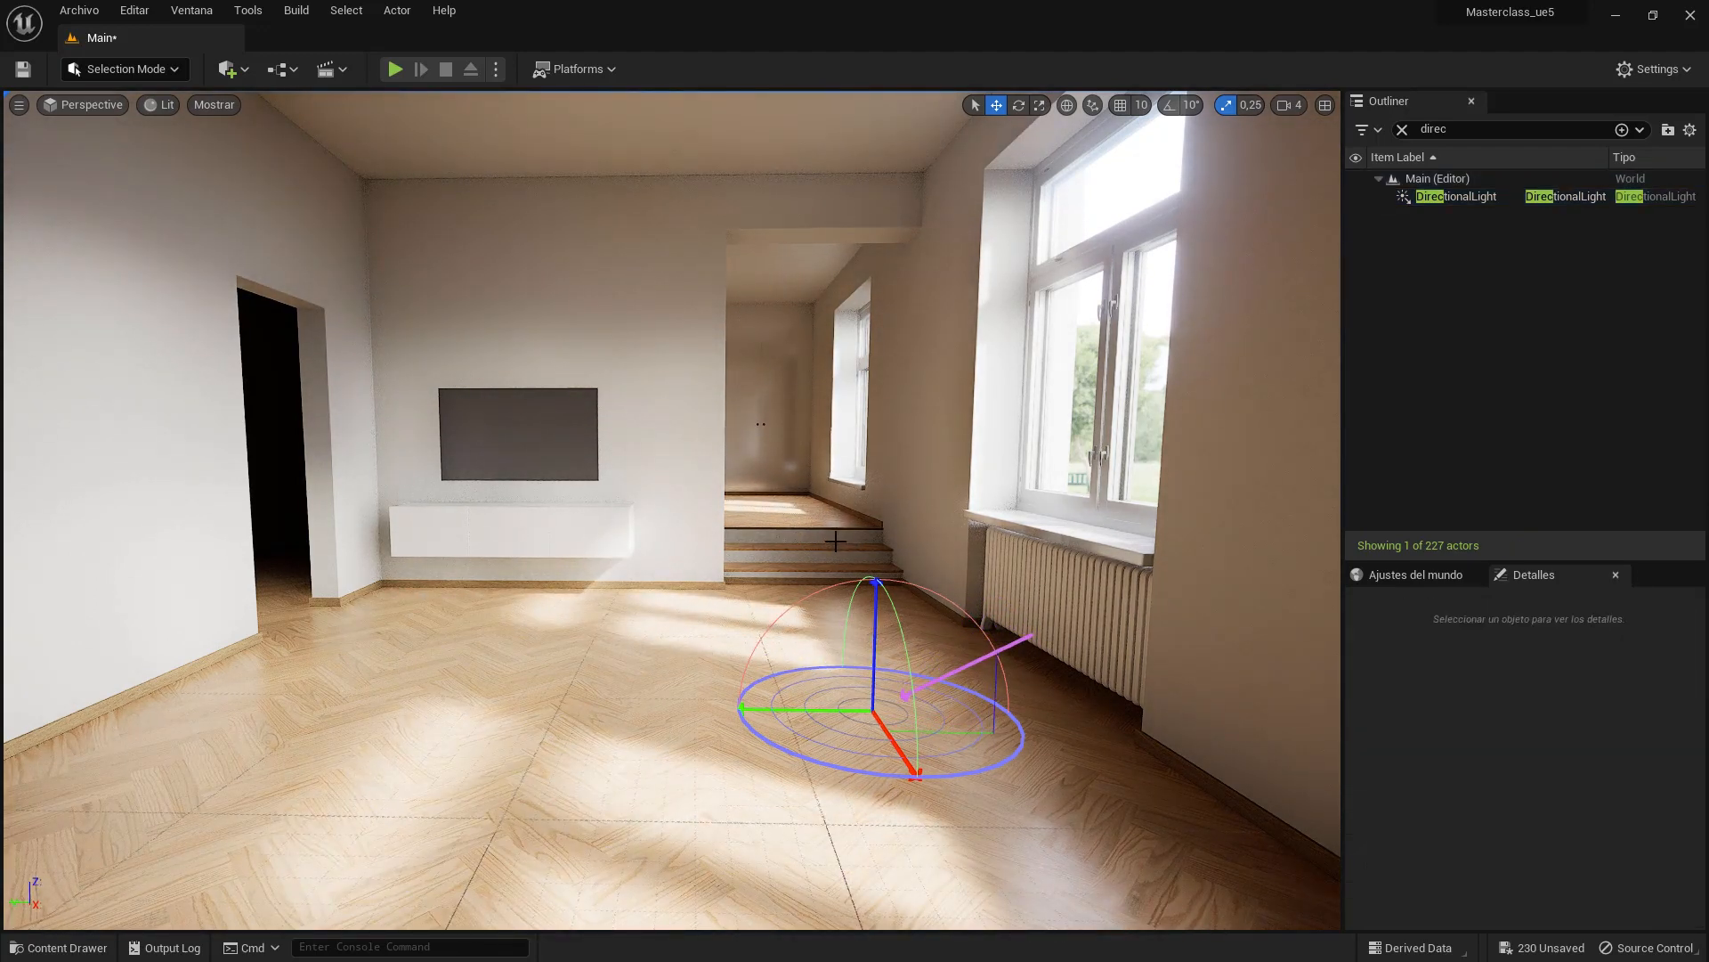
{"action": "key", "text": "ctrl+z"}
{"action": "key", "text": "ctrl+z"}
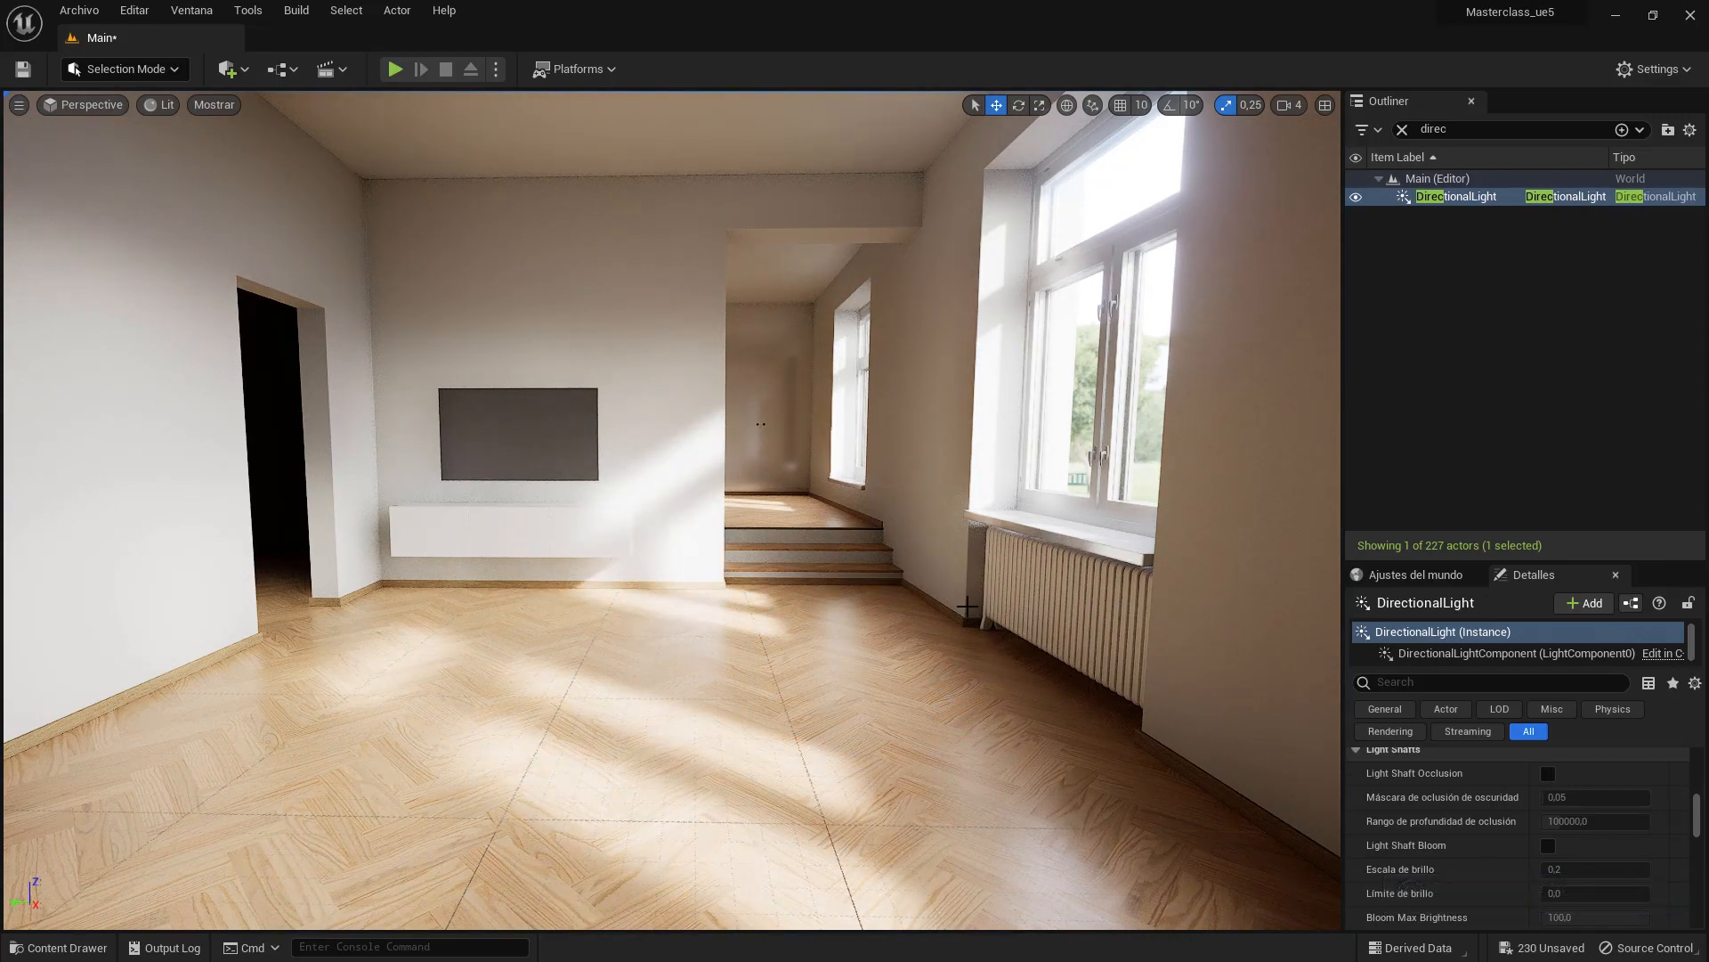
- Clear the light selection, examine the sunlight on the main room's floor, walls and doorways, and remove the Outliner search filter
{"action": "right_click_drag", "start_coordinate": [795, 539], "coordinate": [854, 550]}
{"action": "key", "text": "w"}
{"action": "key", "text": "s"}
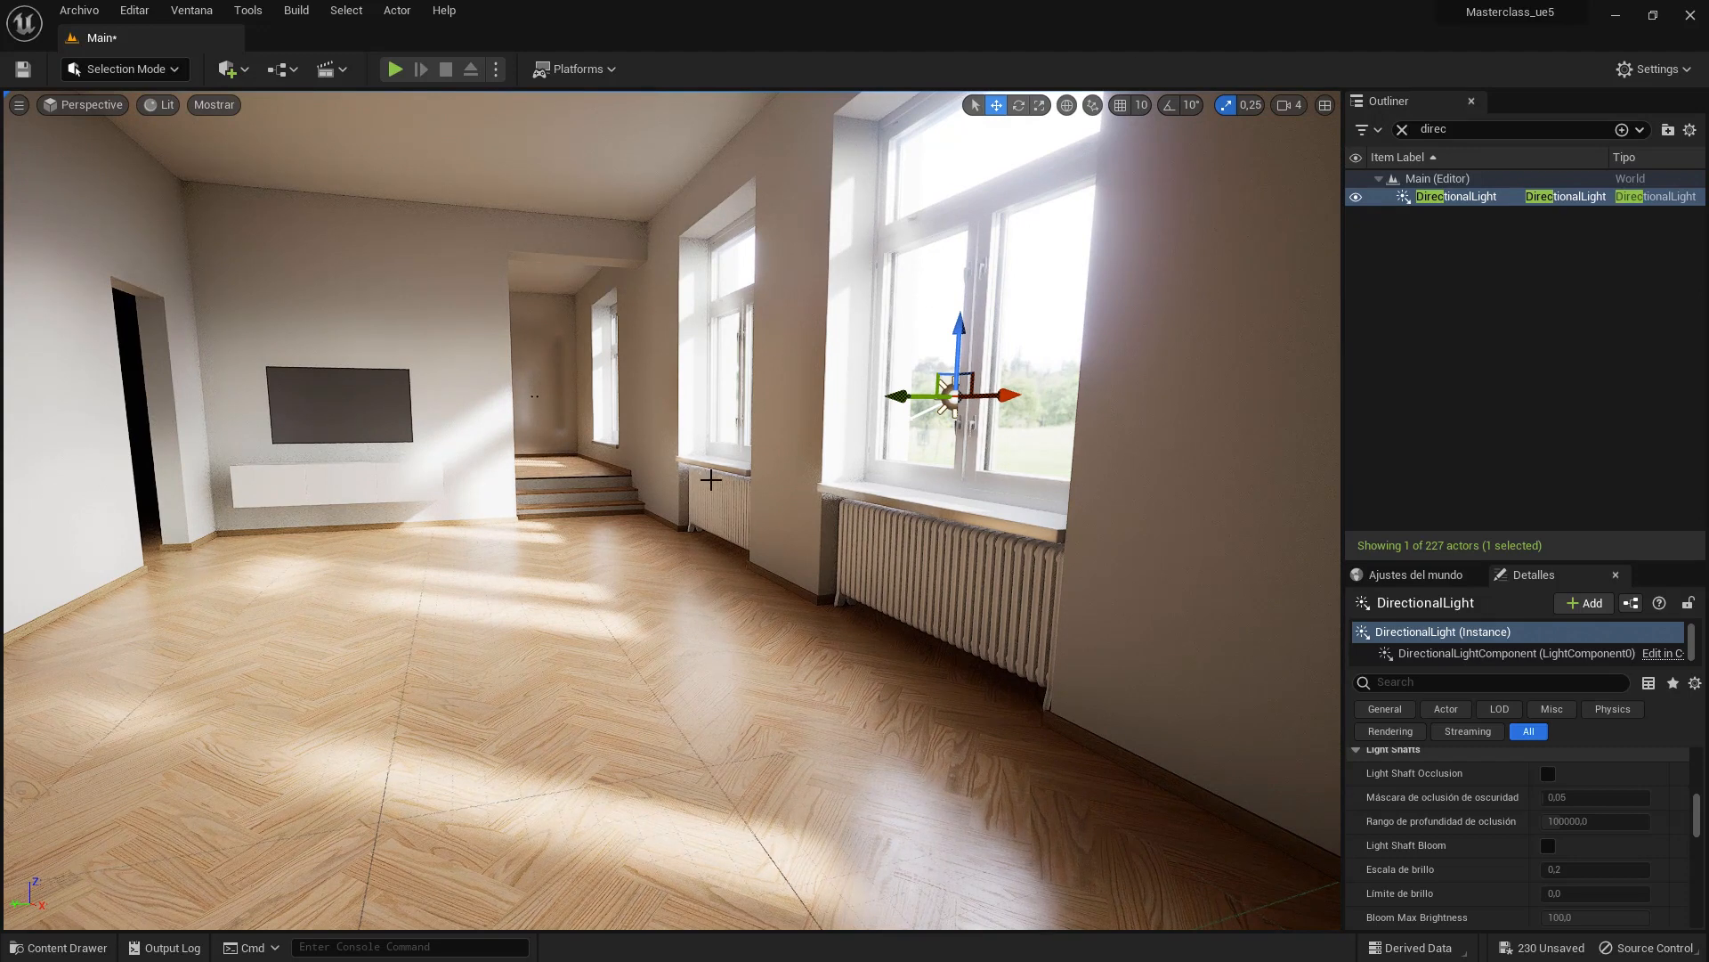
{"action": "key", "text": "Escape"}
{"action": "right_click_drag", "start_coordinate": [748, 492], "coordinate": [661, 452]}
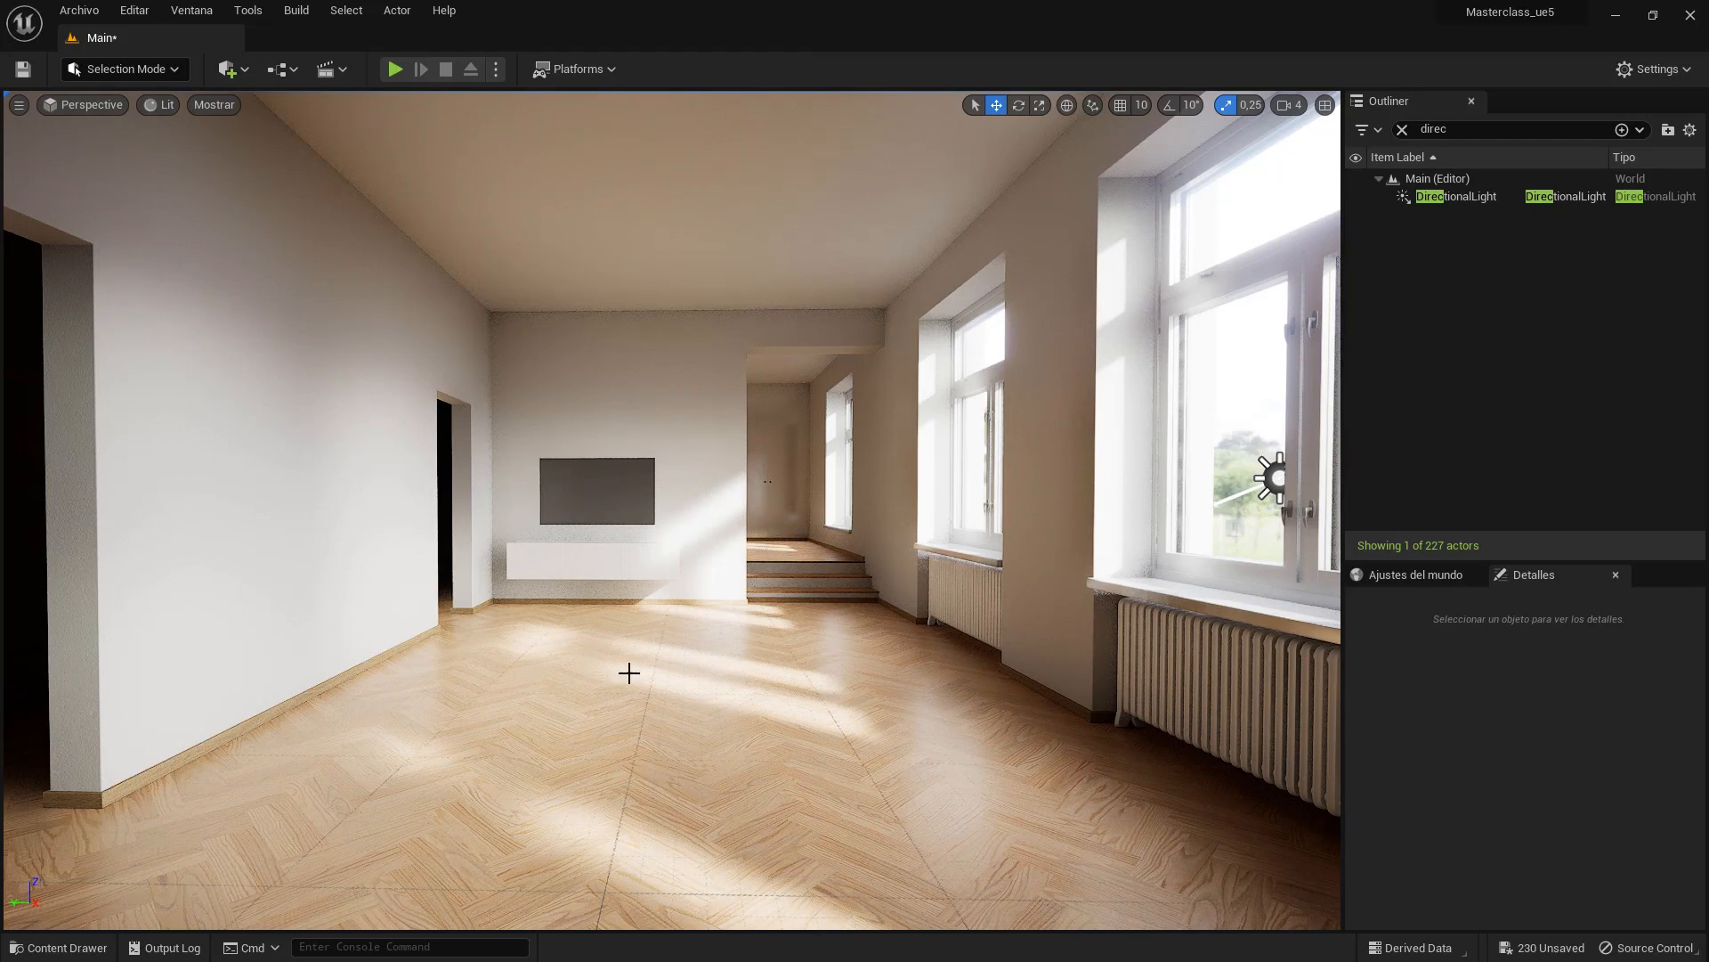
{"action": "right_click_drag", "start_coordinate": [604, 663], "coordinate": [452, 684]}
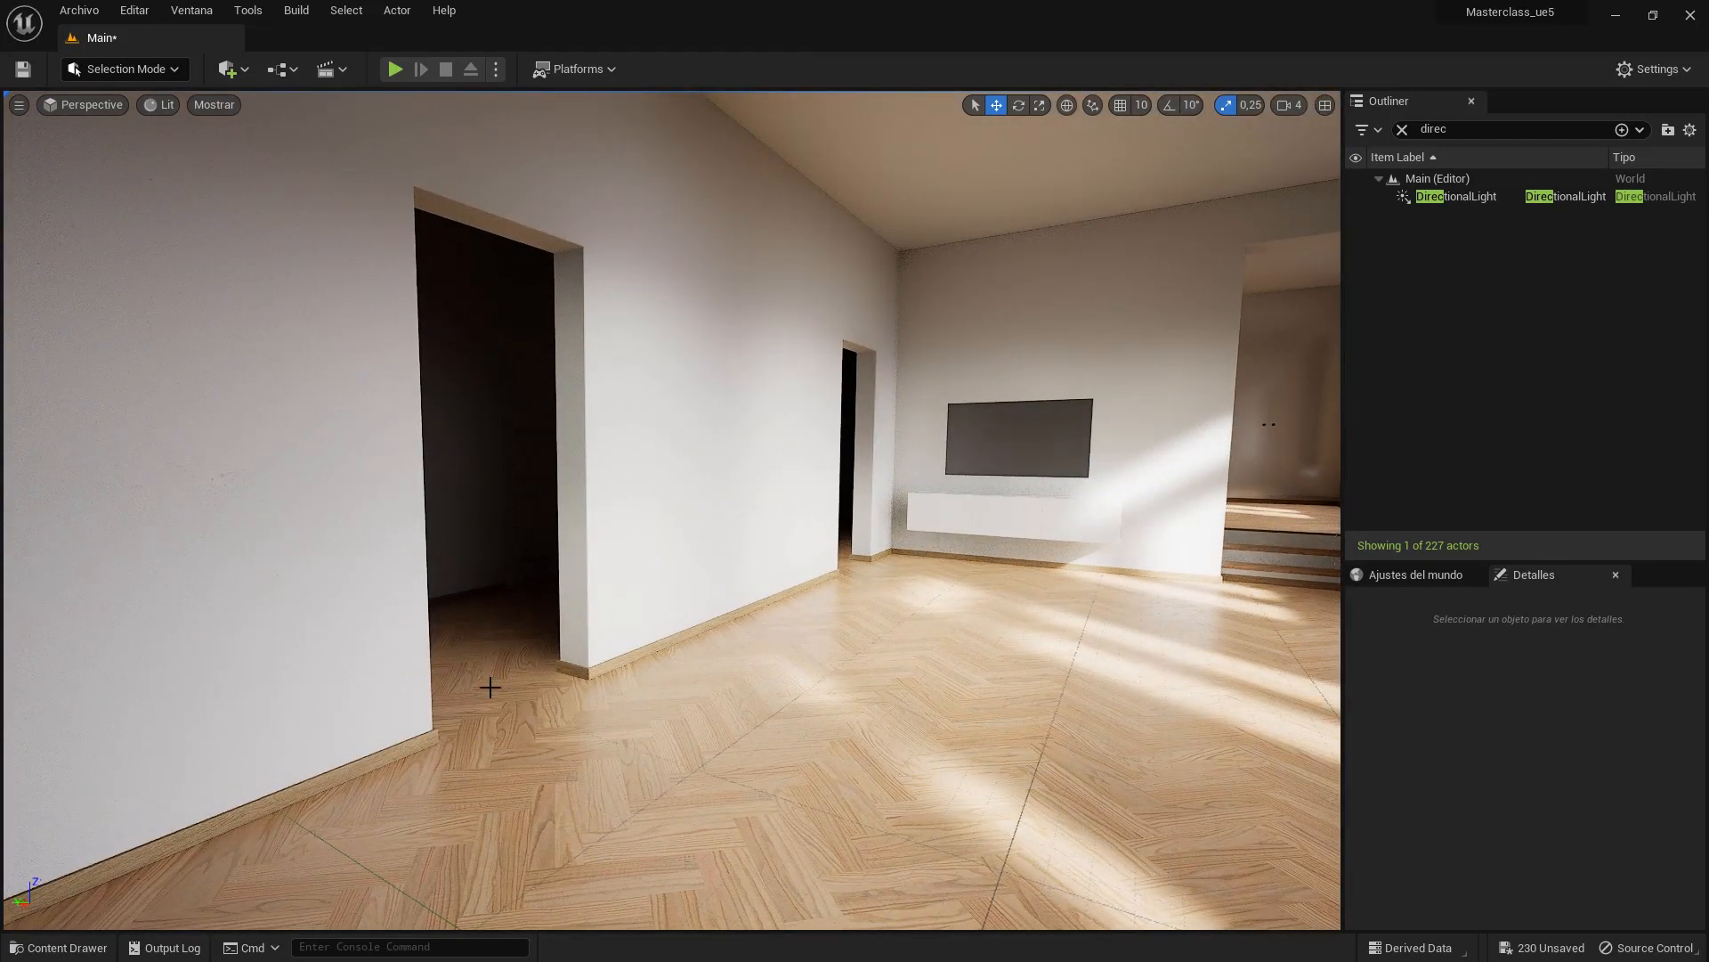
{"action": "right_click_drag", "start_coordinate": [831, 641], "coordinate": [935, 634]}
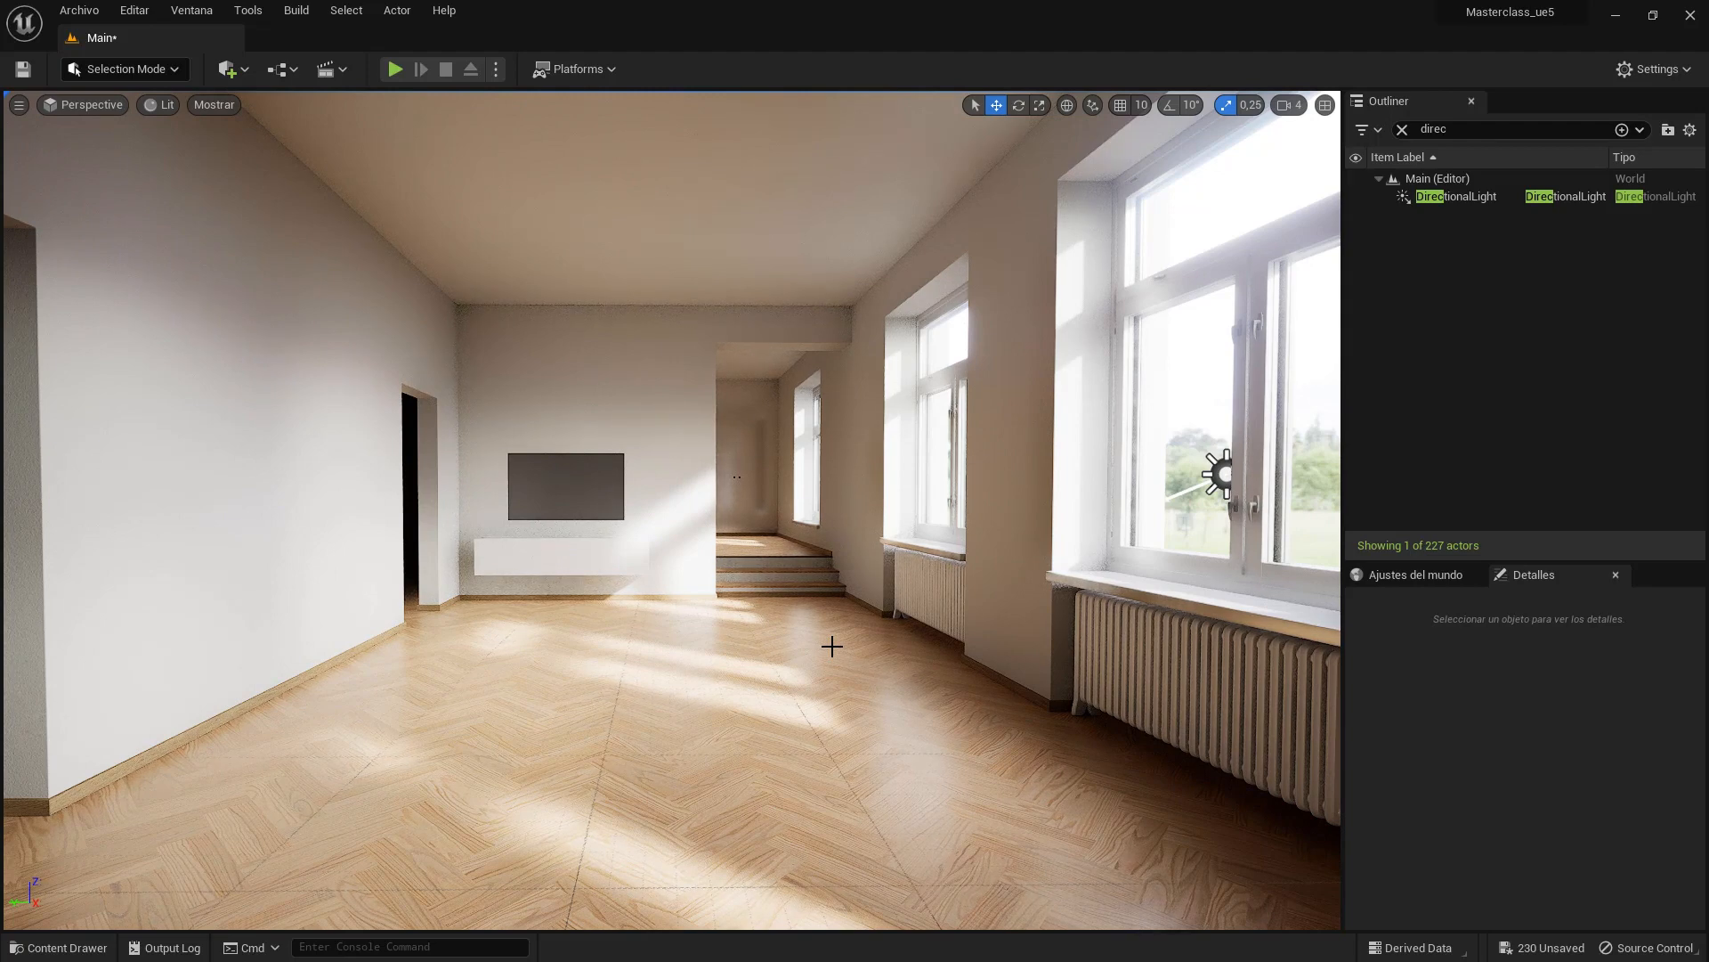
{"action": "left_click", "coordinate": [1404, 130]}
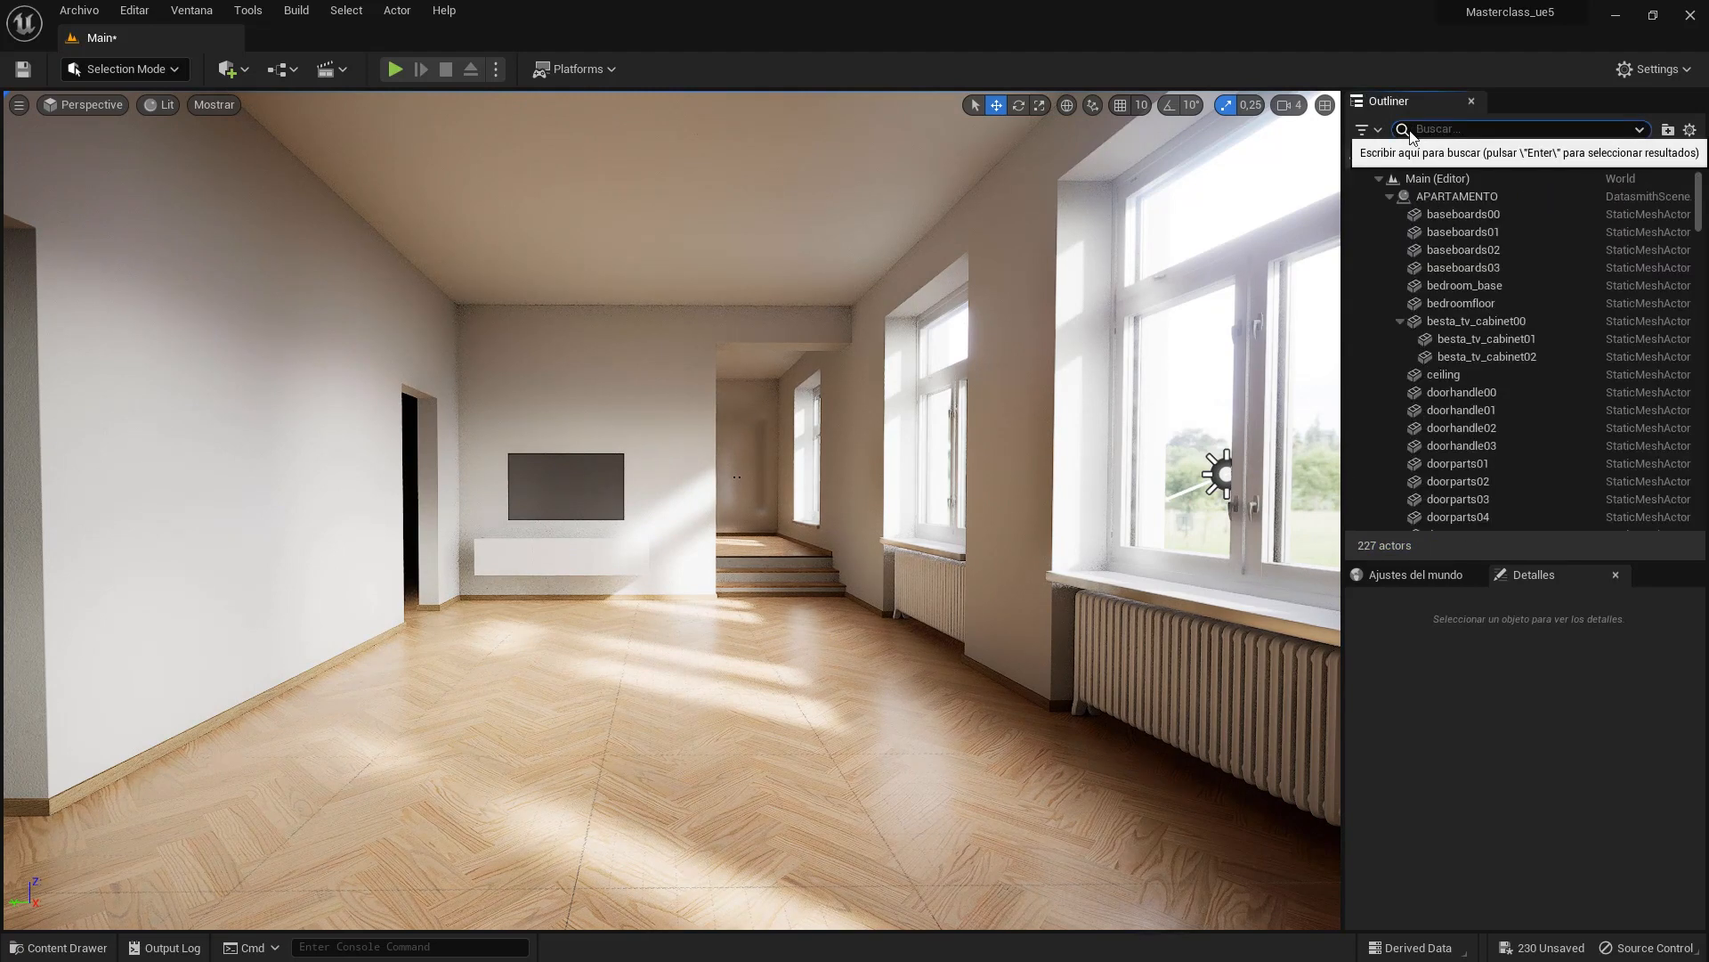